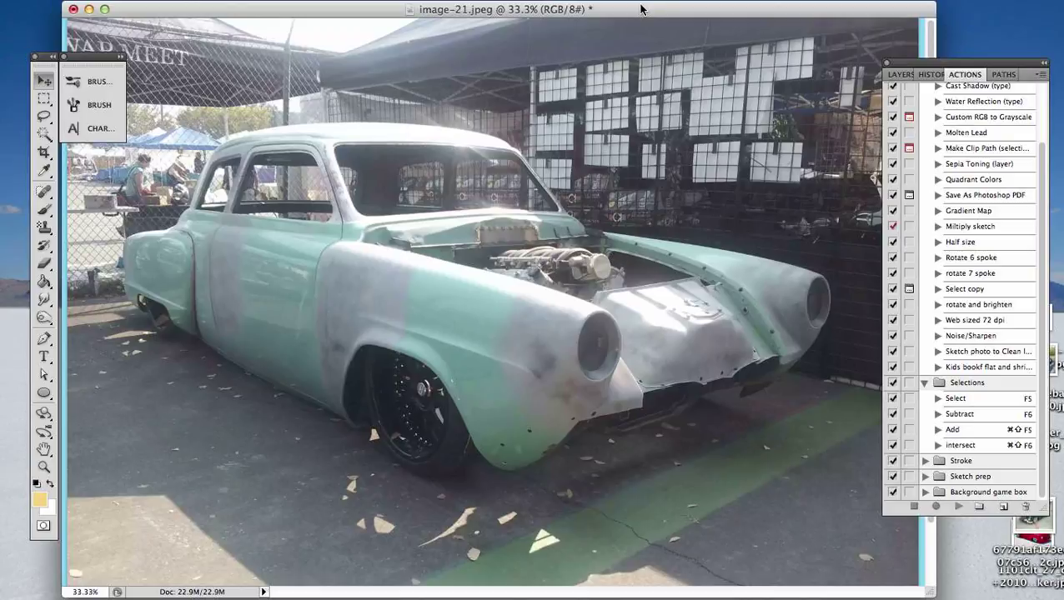
- Look through the document's layers, its edit history and the list of recorded actions
{"action": "mouse_move", "coordinate": [641, 9]}
{"action": "left_mouse_down"}
{"action": "mouse_move", "coordinate": [657, 12]}
{"action": "mouse_move", "coordinate": [636, 17]}
{"action": "left_mouse_up"}
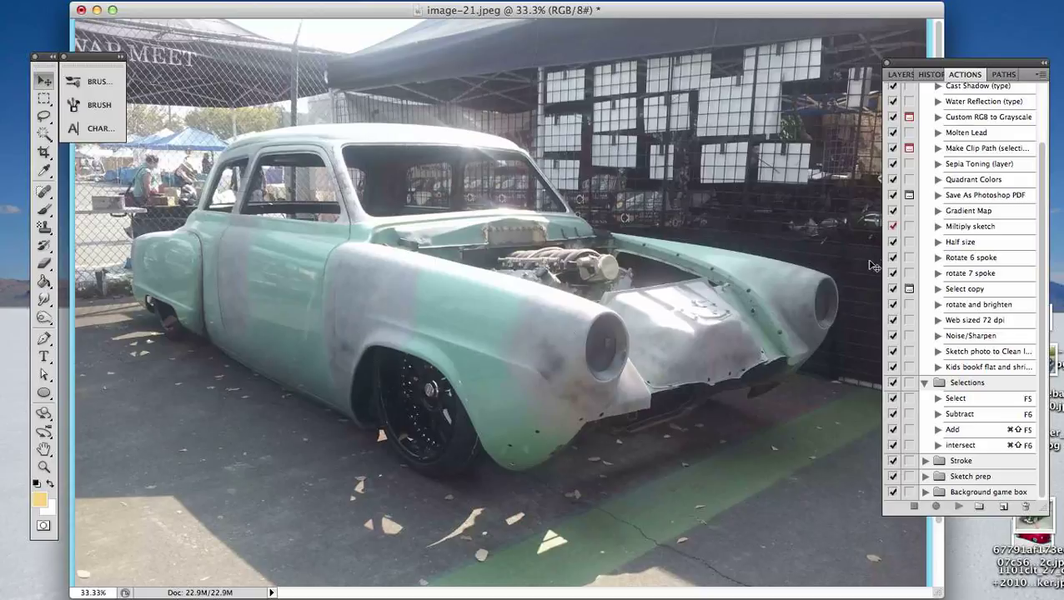
{"action": "left_click", "coordinate": [901, 74]}
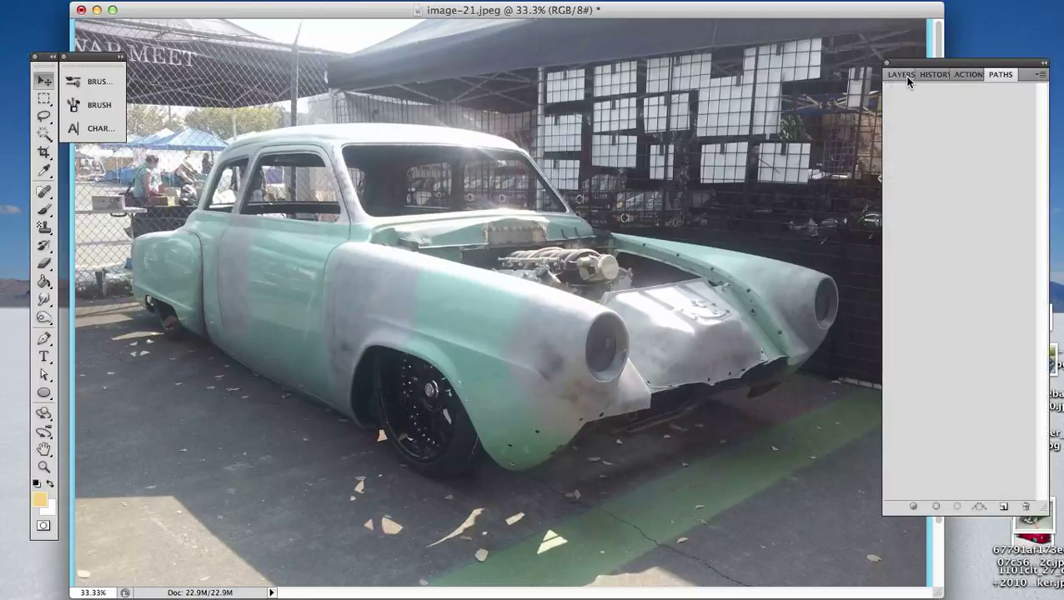
{"action": "left_click_drag", "start_coordinate": [978, 67], "coordinate": [984, 50]}
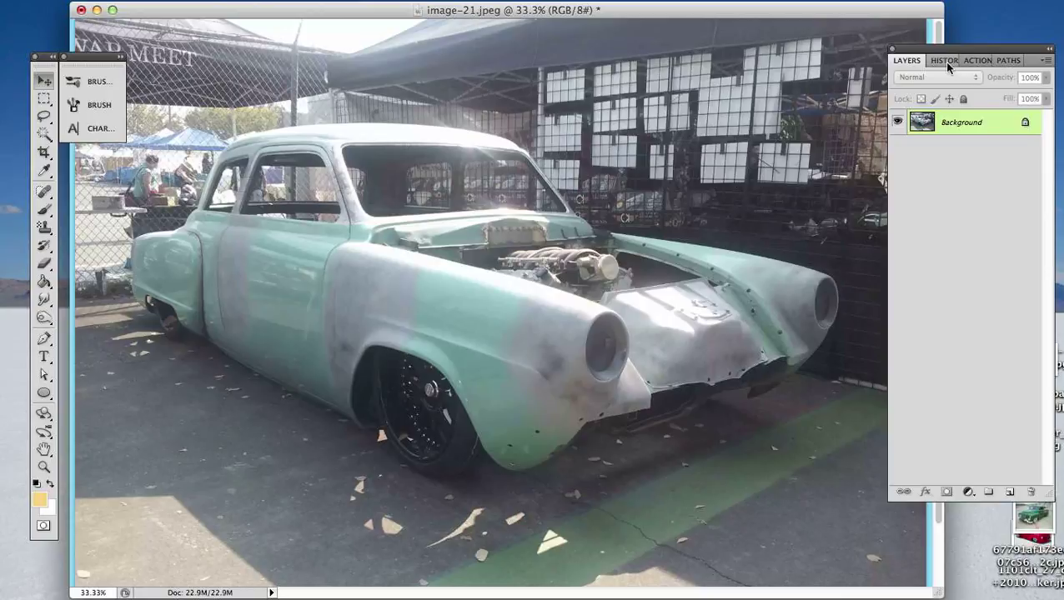
{"action": "left_click", "coordinate": [945, 61]}
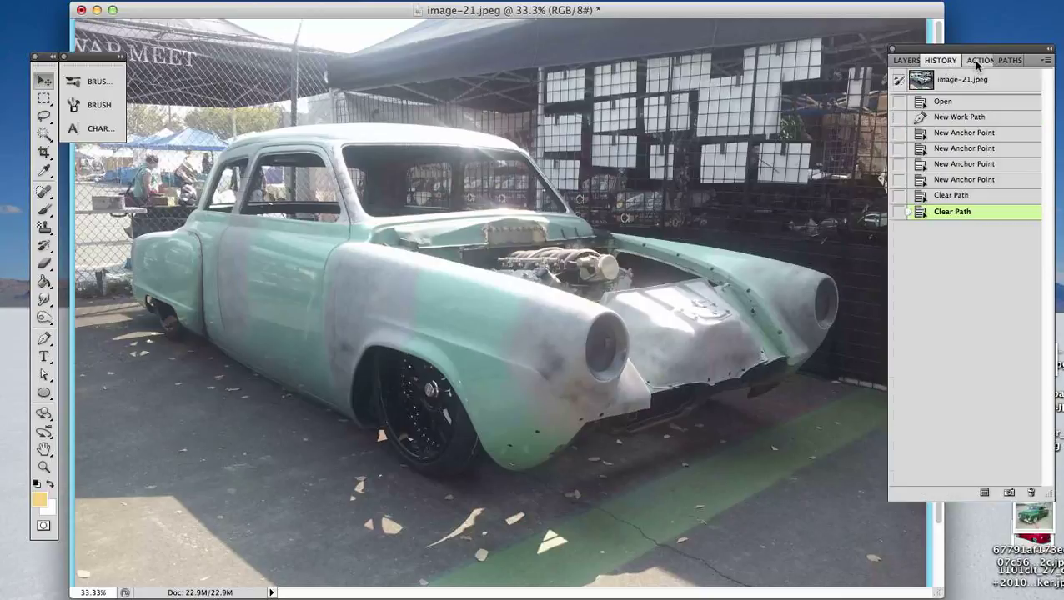
{"action": "left_click", "coordinate": [980, 61]}
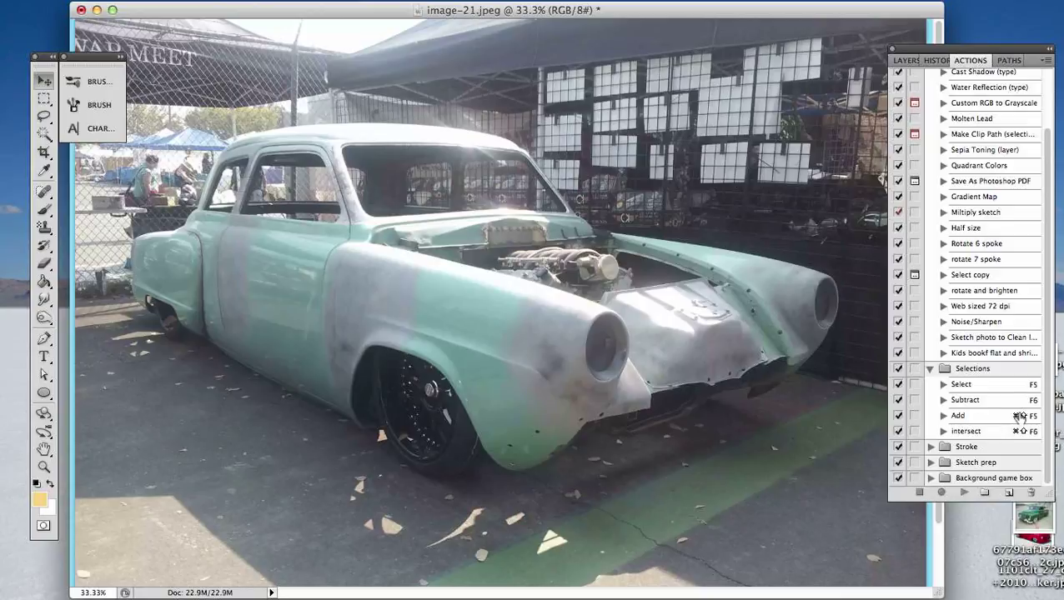
- Examine the Selections action set, including the Set Selection command recorded in its Select action
{"action": "left_click", "coordinate": [931, 370]}
{"action": "left_click", "coordinate": [931, 431]}
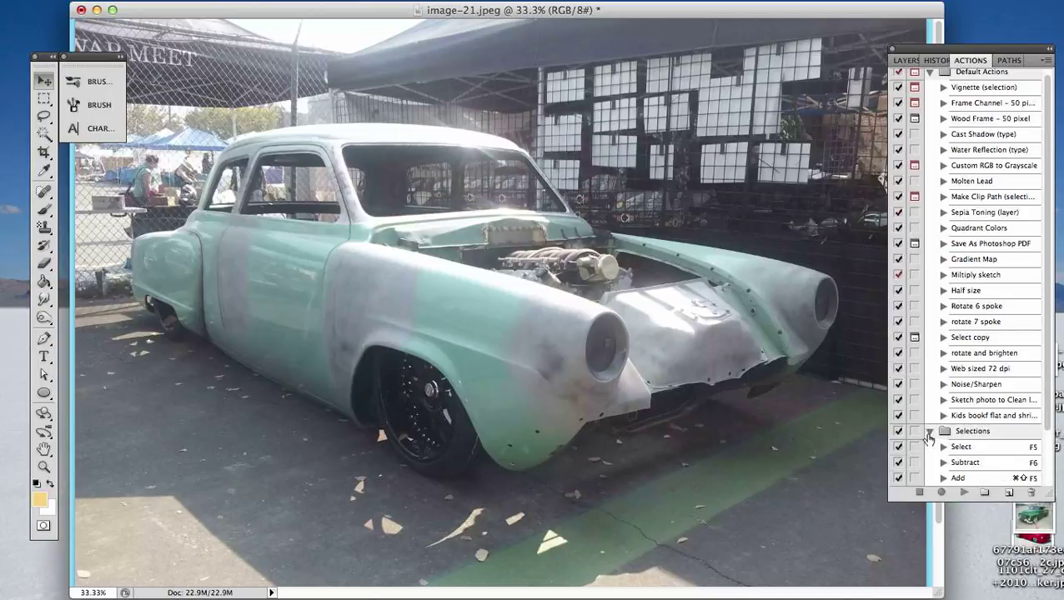
{"action": "scroll", "coordinate": [984, 448], "scroll_direction": "down", "scroll_amount": 1}
{"action": "scroll", "coordinate": [987, 442], "scroll_direction": "down", "scroll_amount": 1}
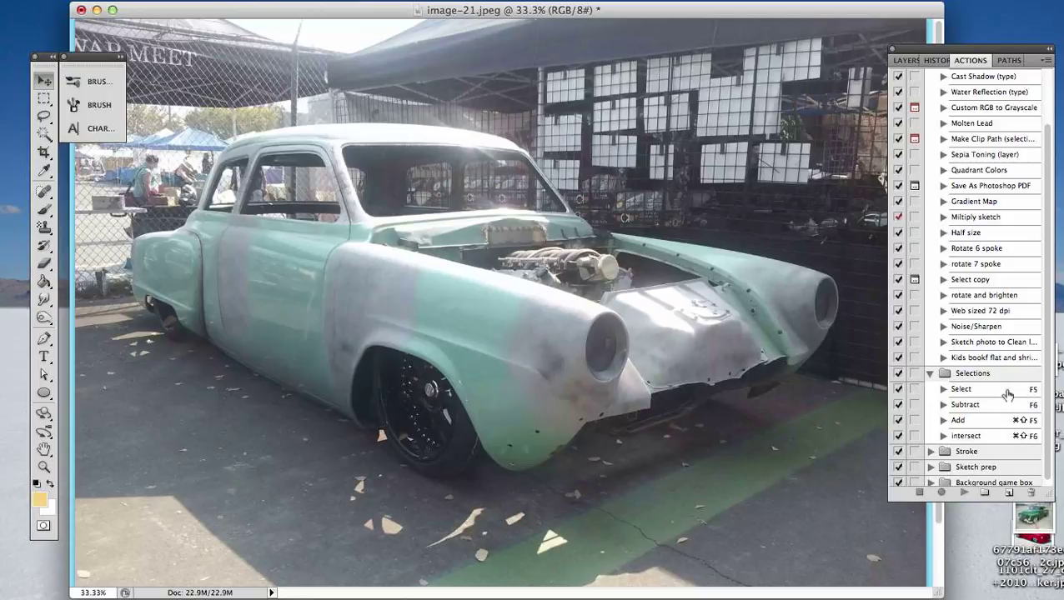
{"action": "left_click", "coordinate": [943, 390]}
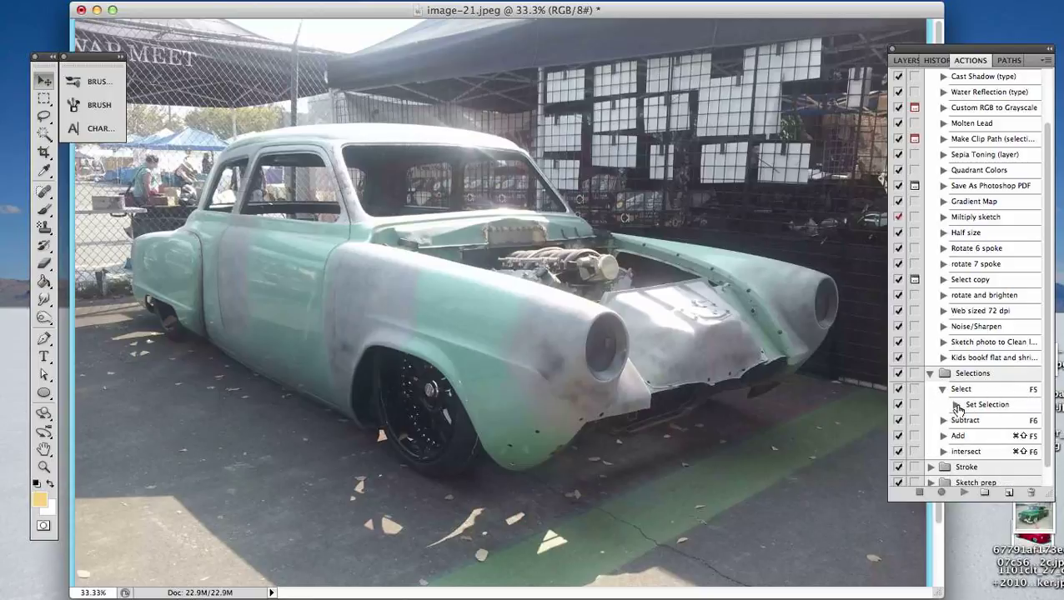
{"action": "left_click", "coordinate": [955, 405]}
{"action": "left_click", "coordinate": [955, 405]}
{"action": "left_click", "coordinate": [942, 389]}
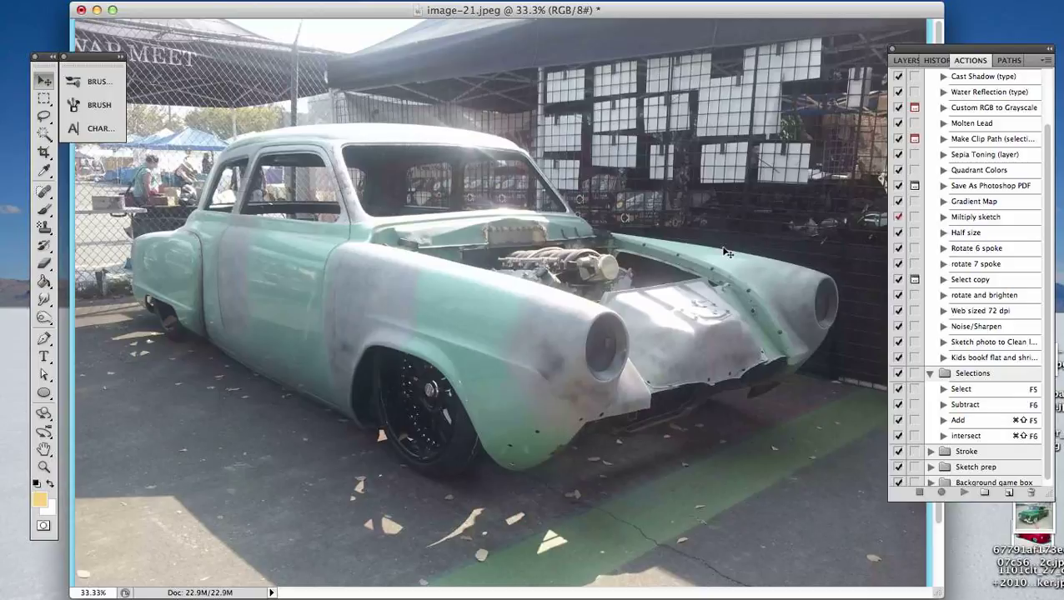
- Collapse the Selections action set so only the set names follow the default actions
{"action": "left_click_drag", "start_coordinate": [984, 54], "coordinate": [977, 58]}
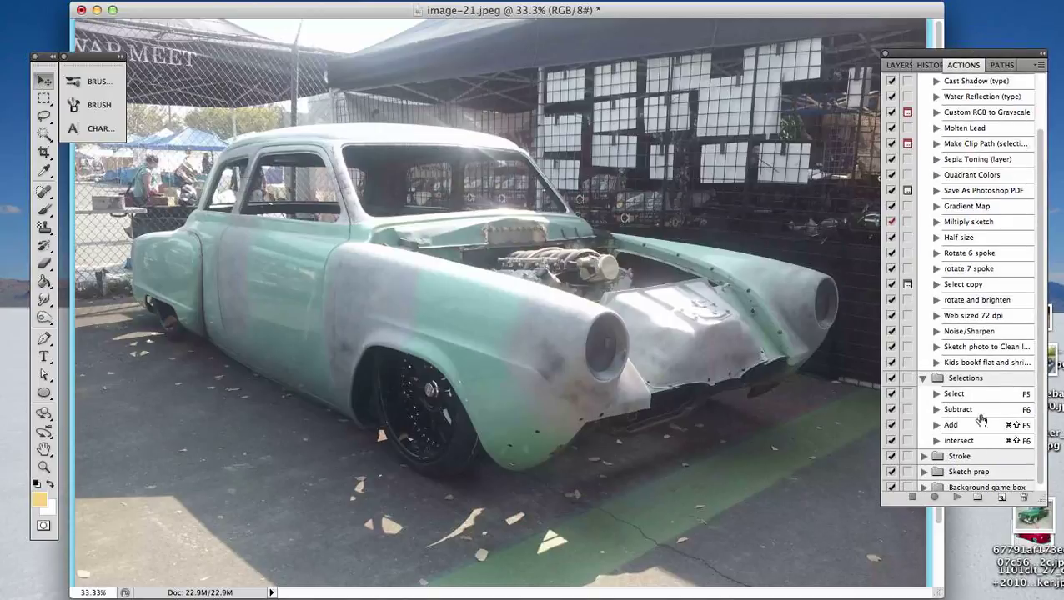
{"action": "left_click", "coordinate": [923, 380]}
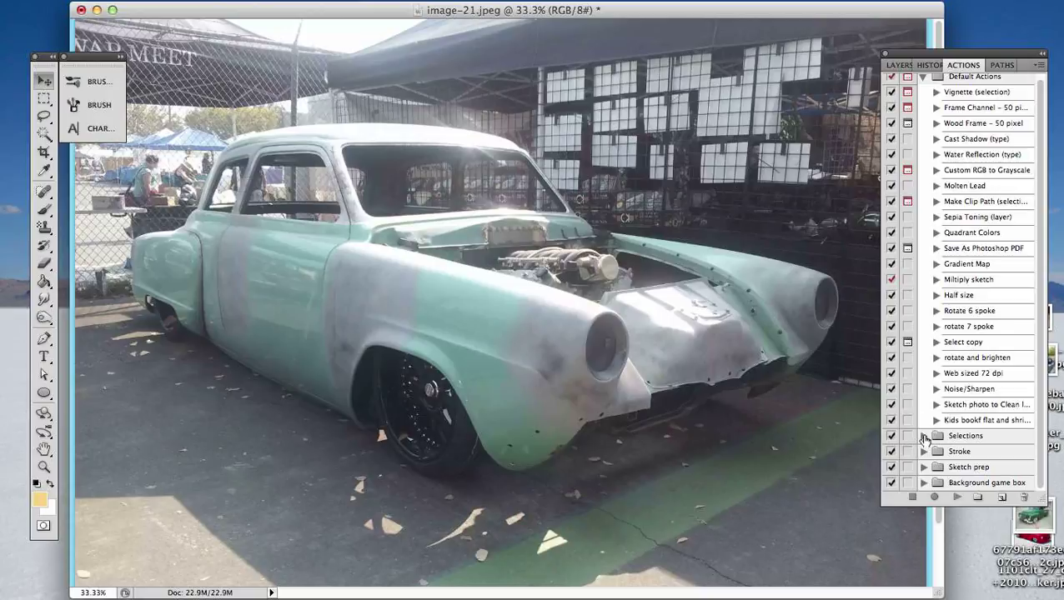
{"action": "left_click", "coordinate": [924, 437]}
{"action": "left_click", "coordinate": [924, 437]}
{"action": "left_click_drag", "start_coordinate": [1000, 53], "coordinate": [997, 39]}
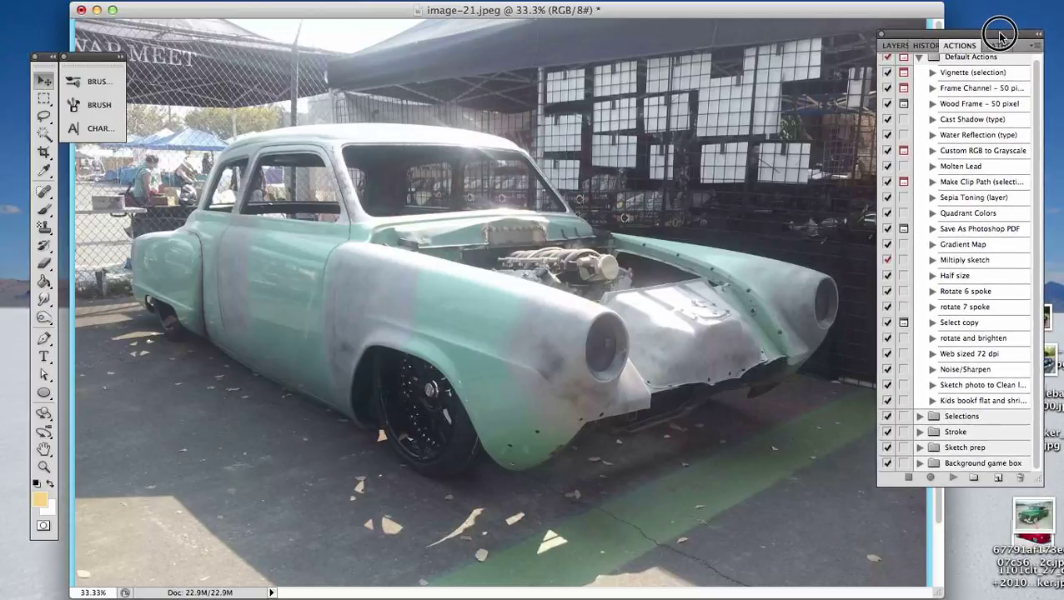
- Convert the locked Background into a regular layer named Layer 0
{"action": "left_click", "coordinate": [897, 52]}
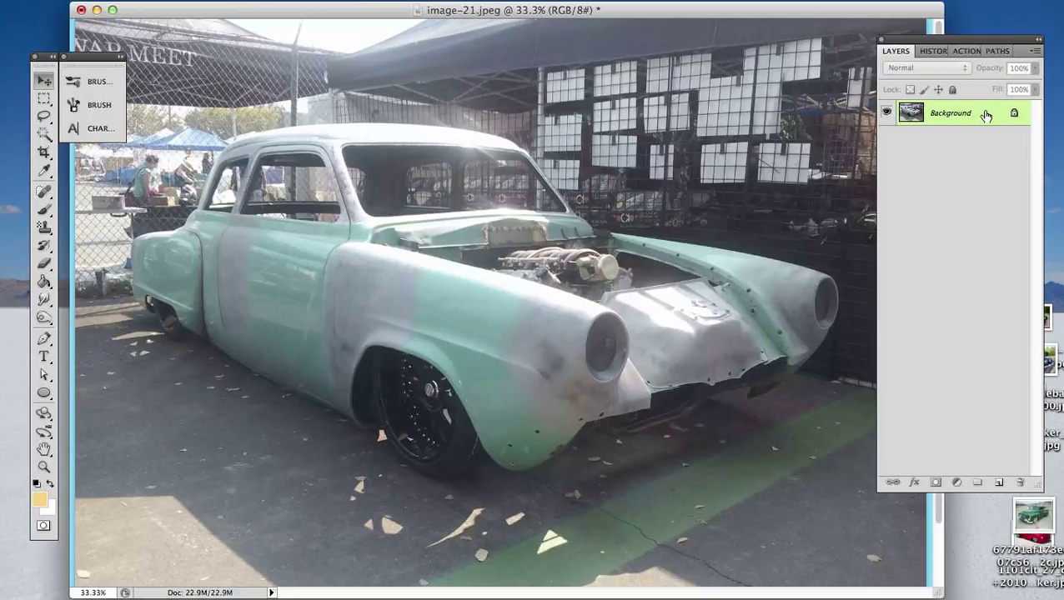
{"action": "double_click", "coordinate": [959, 113]}
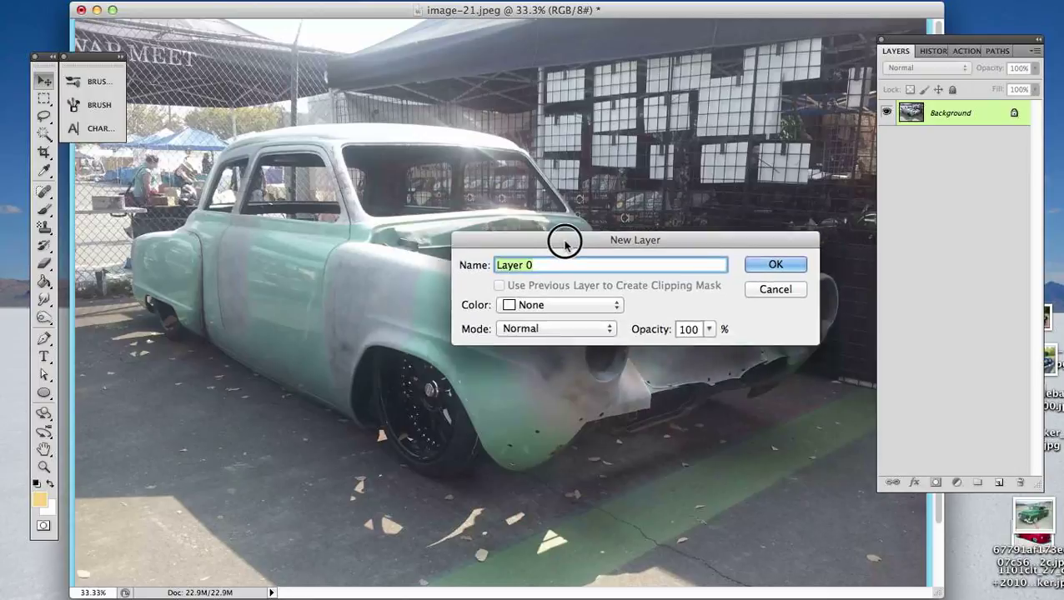
{"action": "left_click_drag", "start_coordinate": [565, 238], "coordinate": [417, 345]}
{"action": "left_click", "coordinate": [651, 364]}
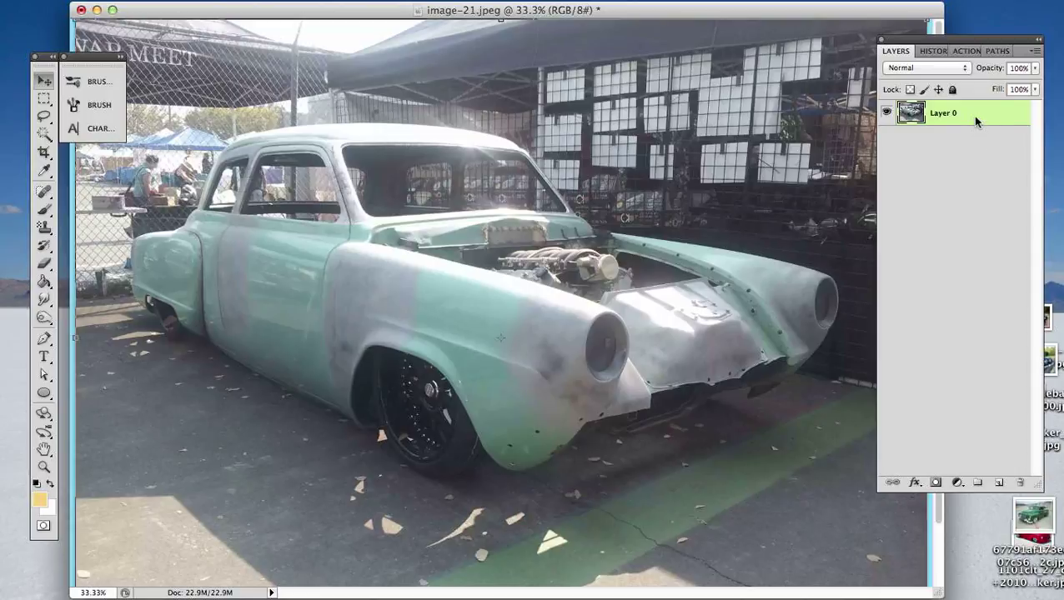
- Add two empty layers above the photo and move Layer 1 beneath Layer 0
{"action": "left_click", "coordinate": [999, 482]}
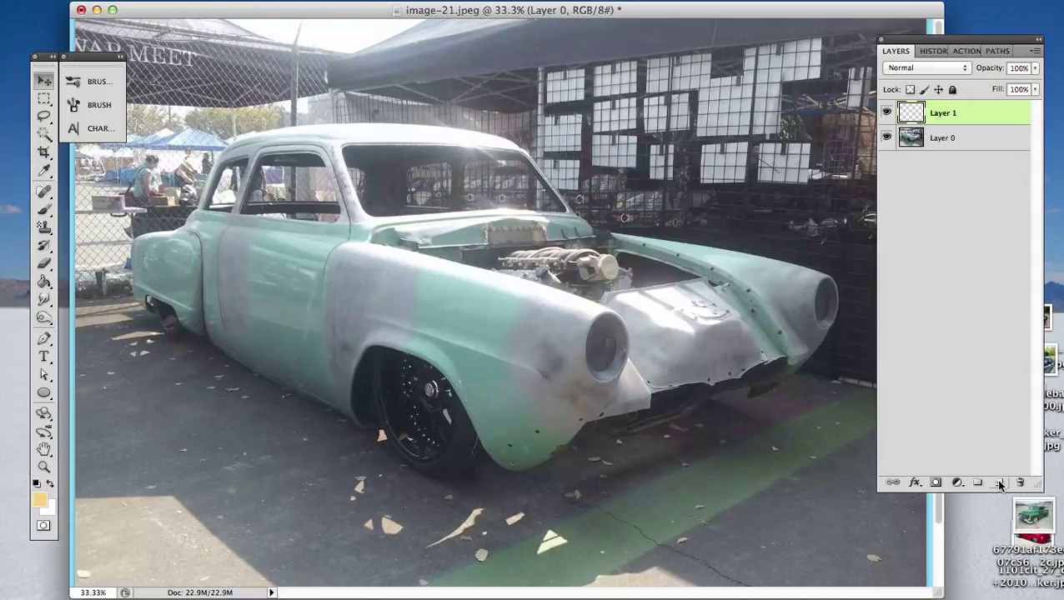
{"action": "left_click", "coordinate": [1000, 483]}
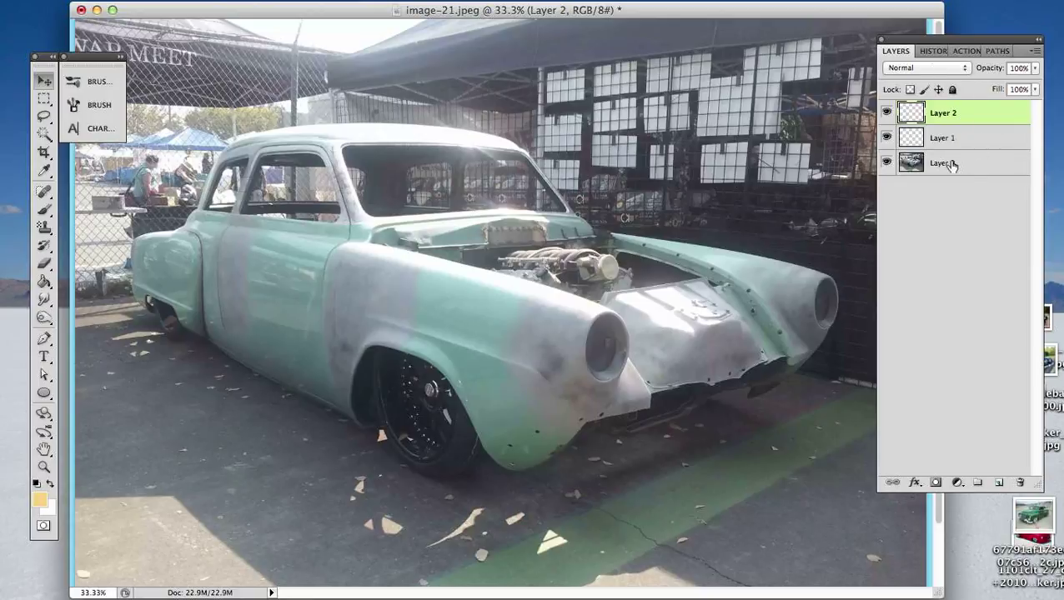
{"action": "left_click_drag", "start_coordinate": [978, 134], "coordinate": [971, 211]}
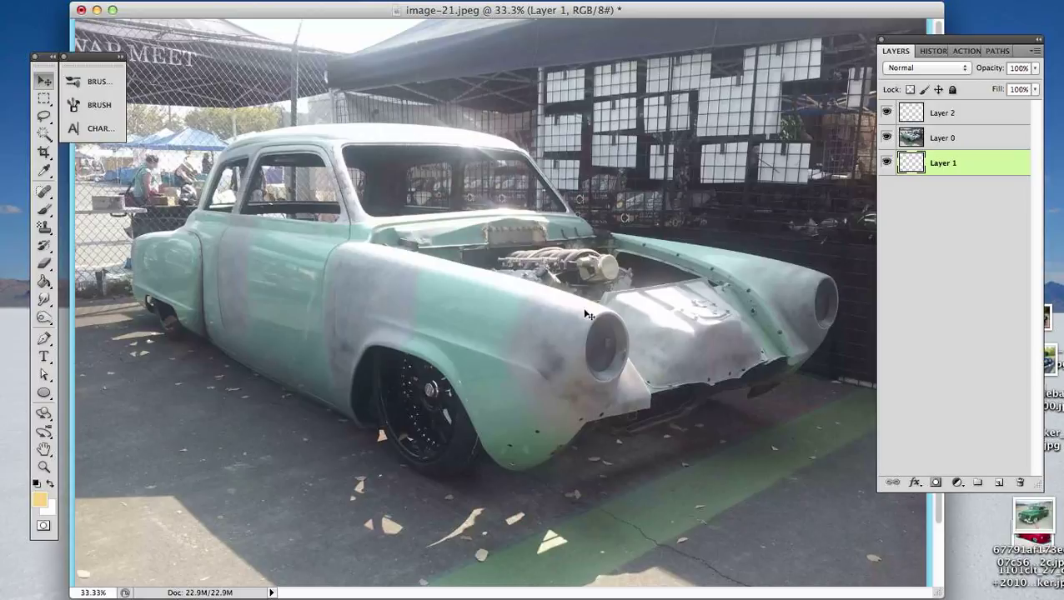
- Fill Layer 1 with white, hiding the photo layer briefly to check the fill
{"action": "key", "text": "g"}
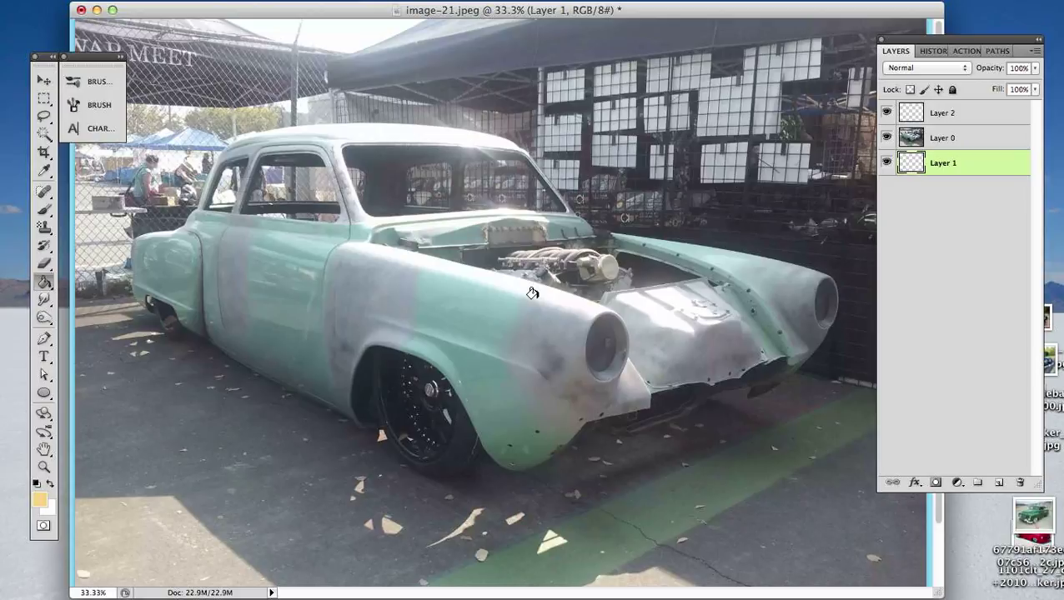
{"action": "left_click", "coordinate": [49, 487]}
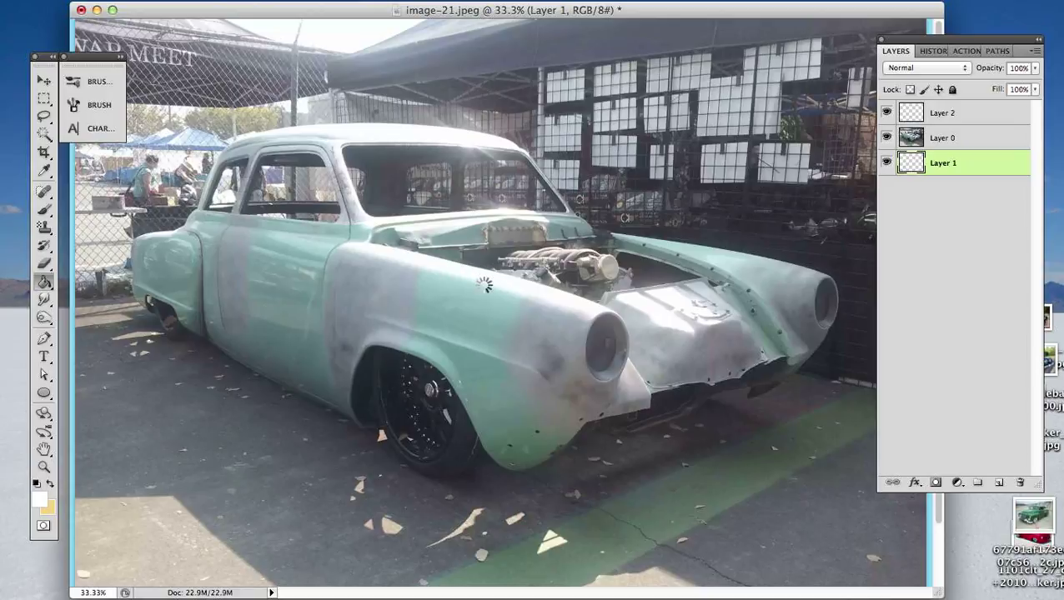
{"action": "left_click", "coordinate": [887, 137]}
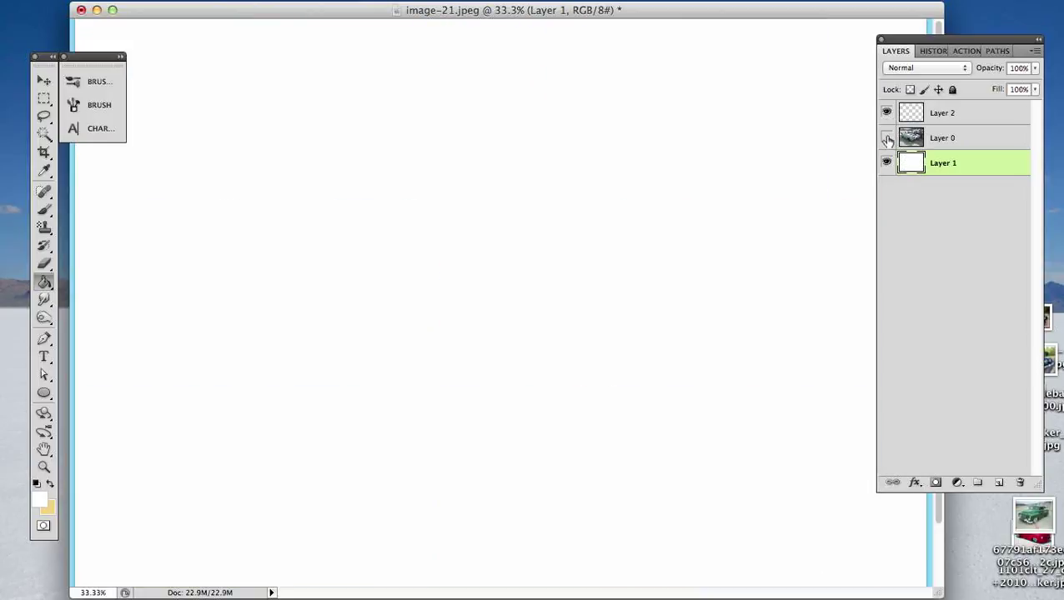
{"action": "left_click", "coordinate": [886, 138]}
- Reduce the opacity of the Layer 0 photo to 50% and deselect the layer
{"action": "left_click", "coordinate": [991, 138]}
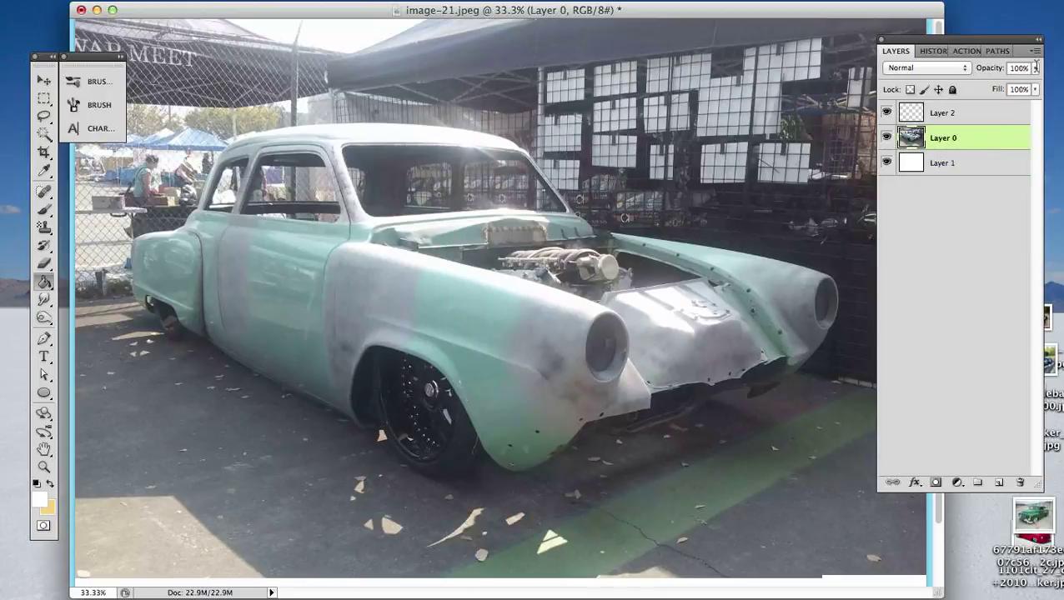
{"action": "left_click", "coordinate": [1036, 67]}
{"action": "left_click_drag", "start_coordinate": [999, 85], "coordinate": [997, 84]}
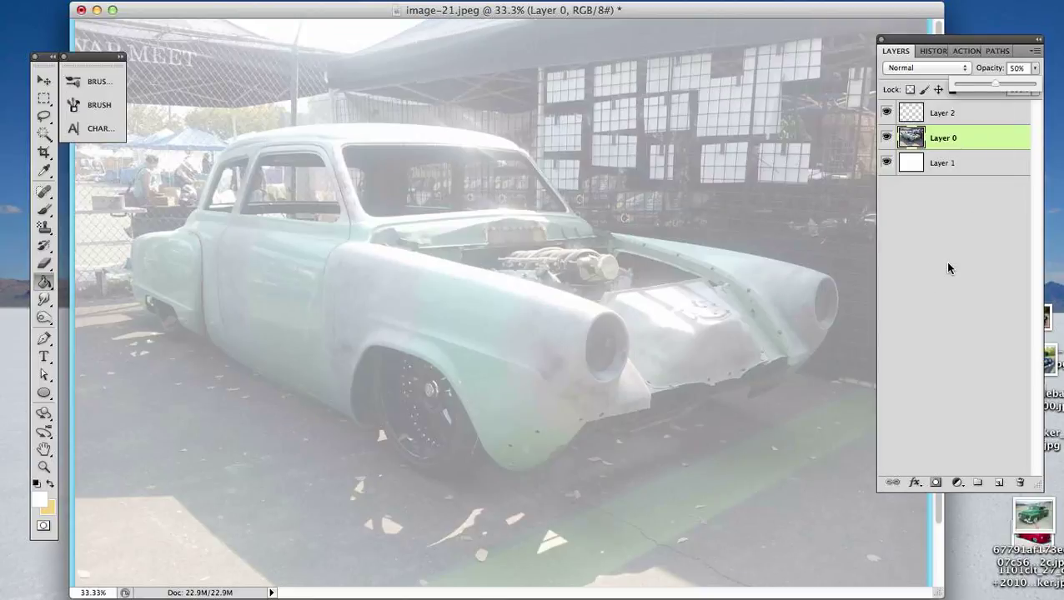
{"action": "left_click", "coordinate": [973, 221]}
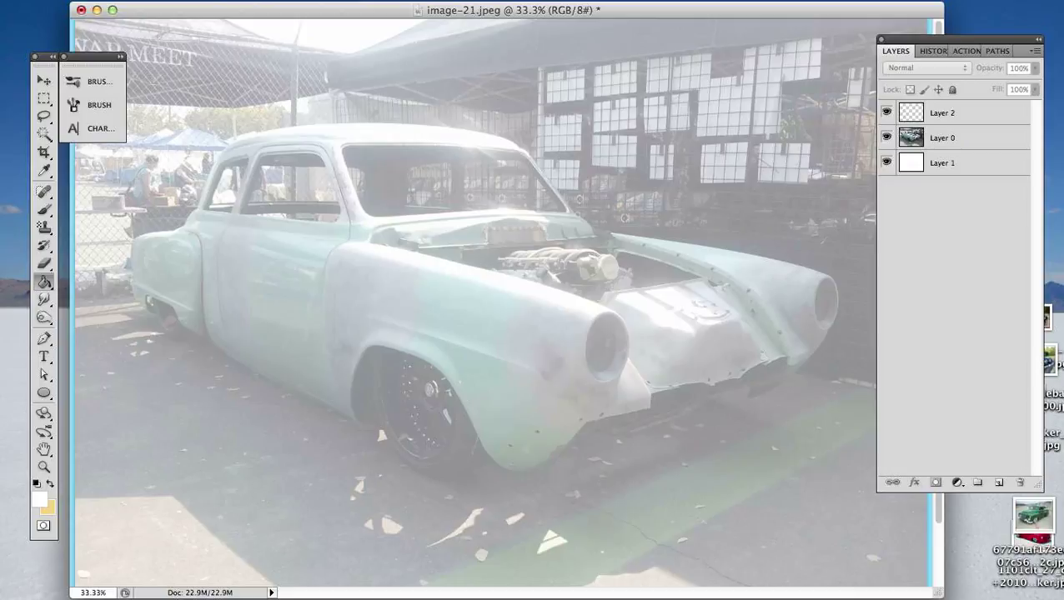
- Apply the Spherize filter to the Layer 0 photo with an amount of 15% in Normal mode
{"action": "left_click", "coordinate": [990, 143]}
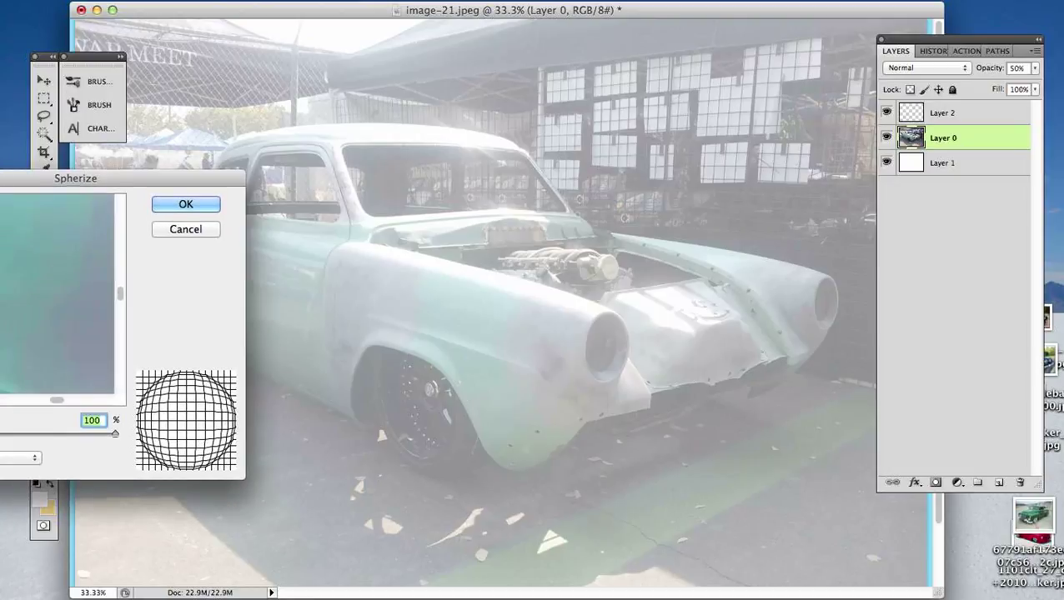
{"action": "left_click_drag", "start_coordinate": [4, 163], "coordinate": [729, 227]}
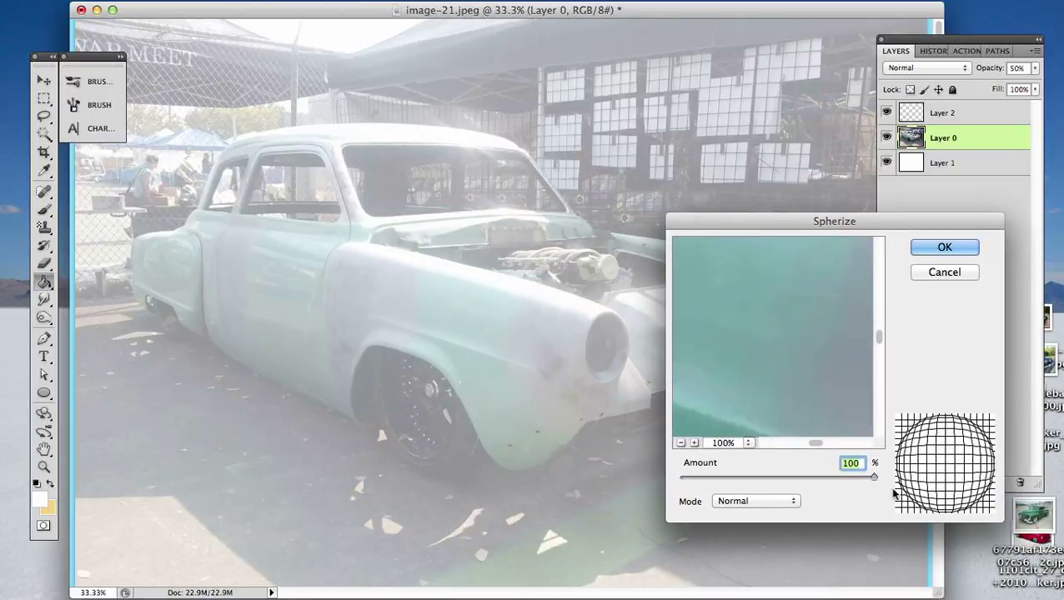
{"action": "left_click", "coordinate": [769, 477]}
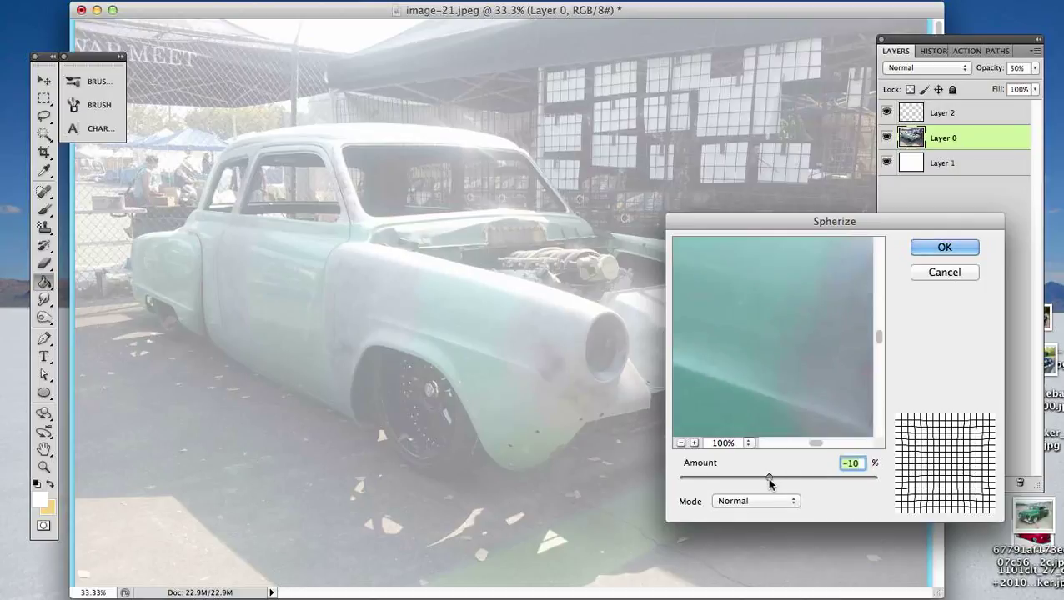
{"action": "left_click_drag", "start_coordinate": [769, 477], "coordinate": [742, 477]}
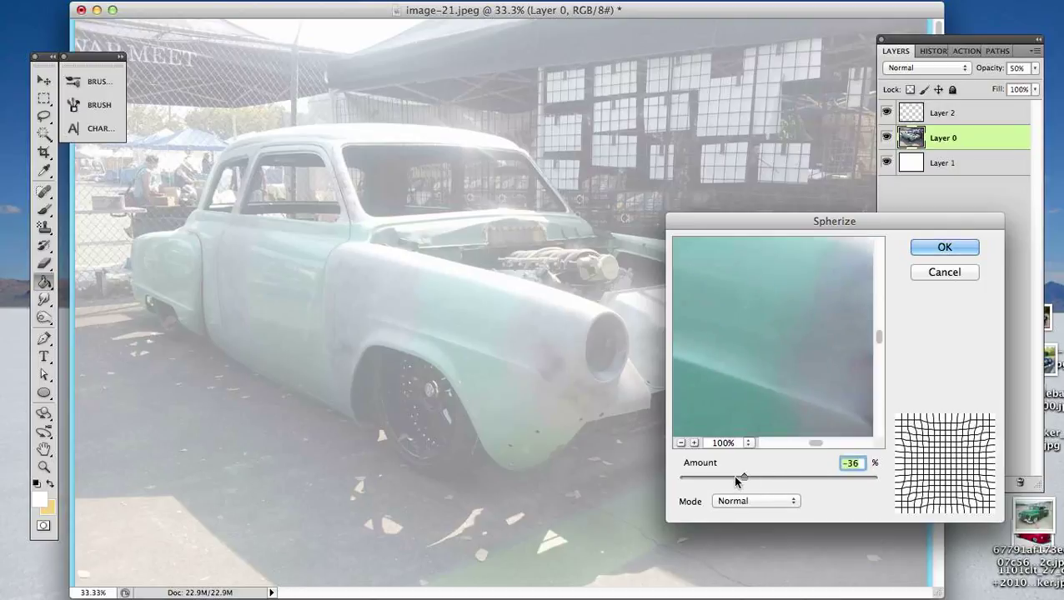
{"action": "left_click", "coordinate": [796, 477]}
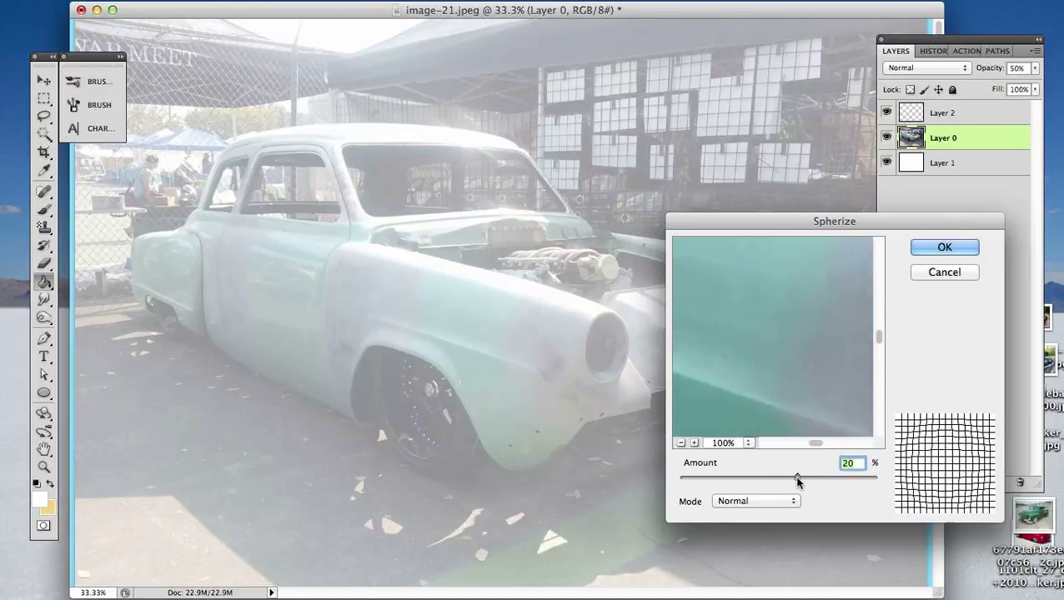
{"action": "left_click", "coordinate": [794, 480]}
{"action": "left_click_drag", "start_coordinate": [794, 478], "coordinate": [793, 478]}
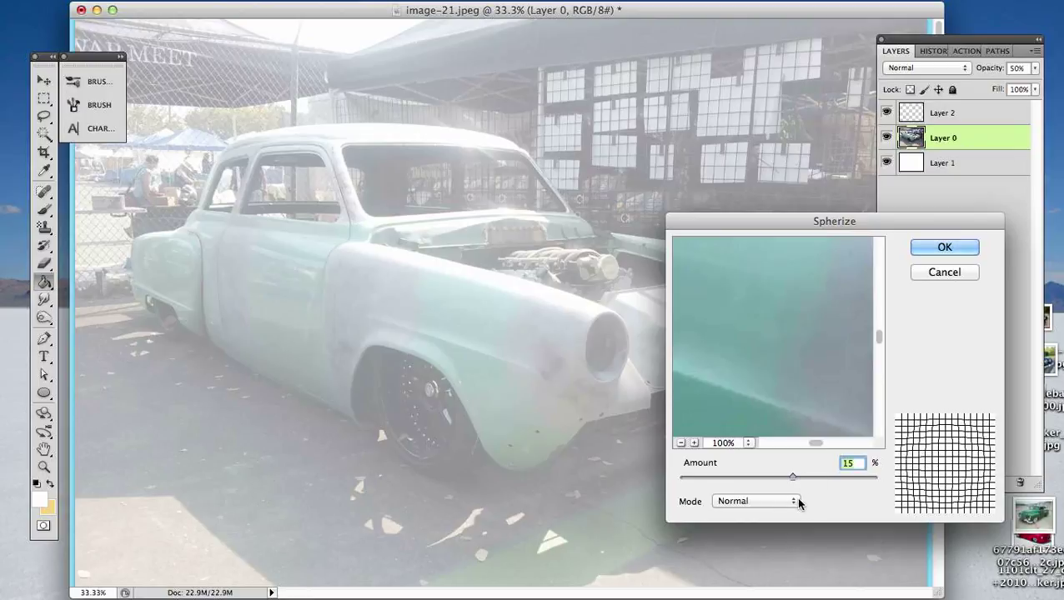
{"action": "left_click", "coordinate": [794, 498]}
{"action": "left_click", "coordinate": [852, 503]}
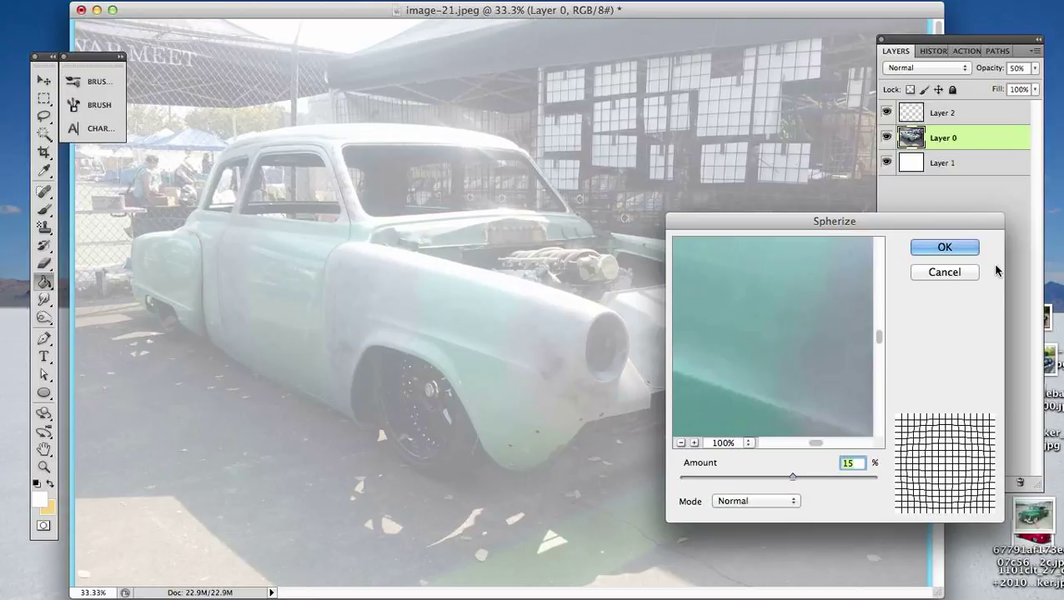
{"action": "left_click", "coordinate": [955, 246]}
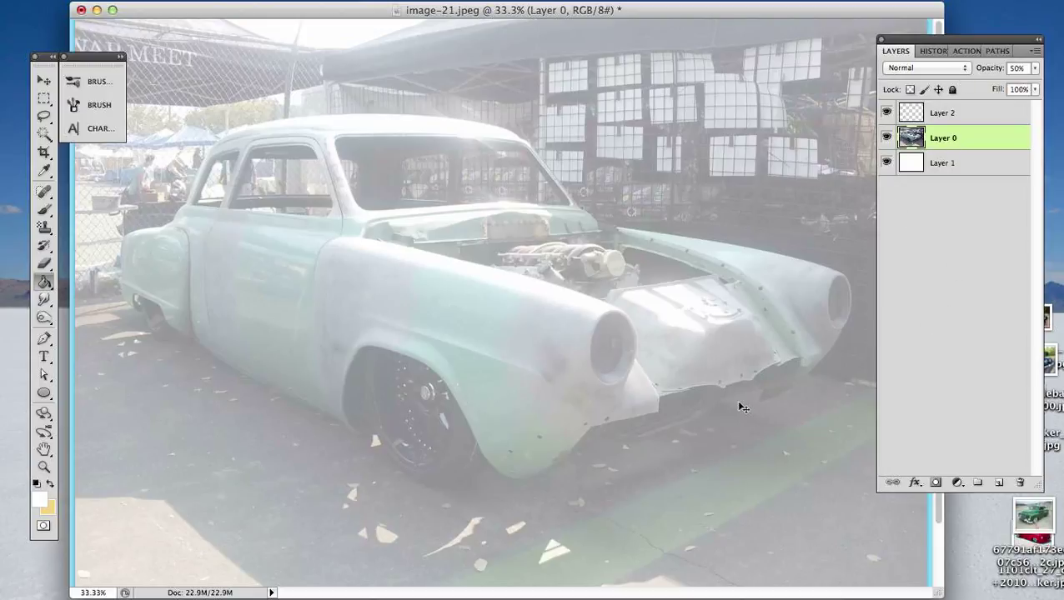
- Undo and restore the Spherize filter to compare the car before and after the distortion
{"action": "key", "text": "super+z"}
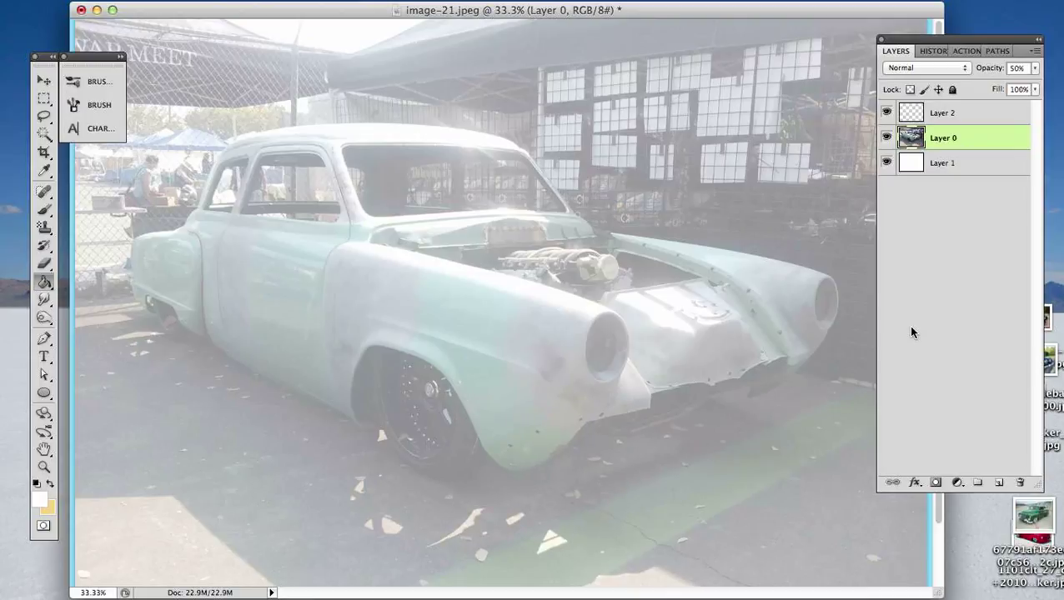
{"action": "key", "text": "super+z"}
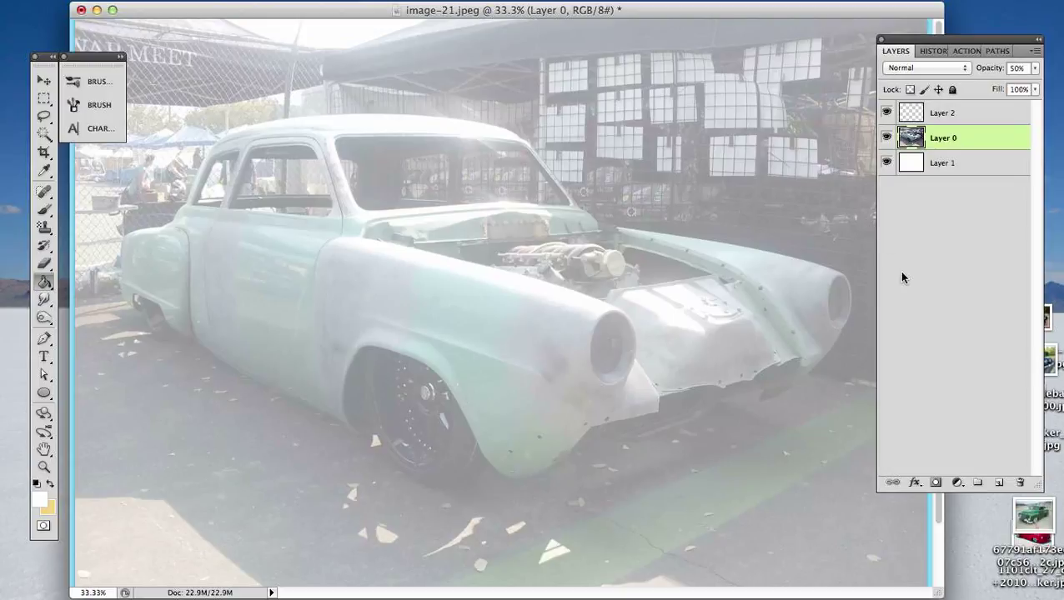
{"action": "left_click_drag", "start_coordinate": [990, 40], "coordinate": [990, 42]}
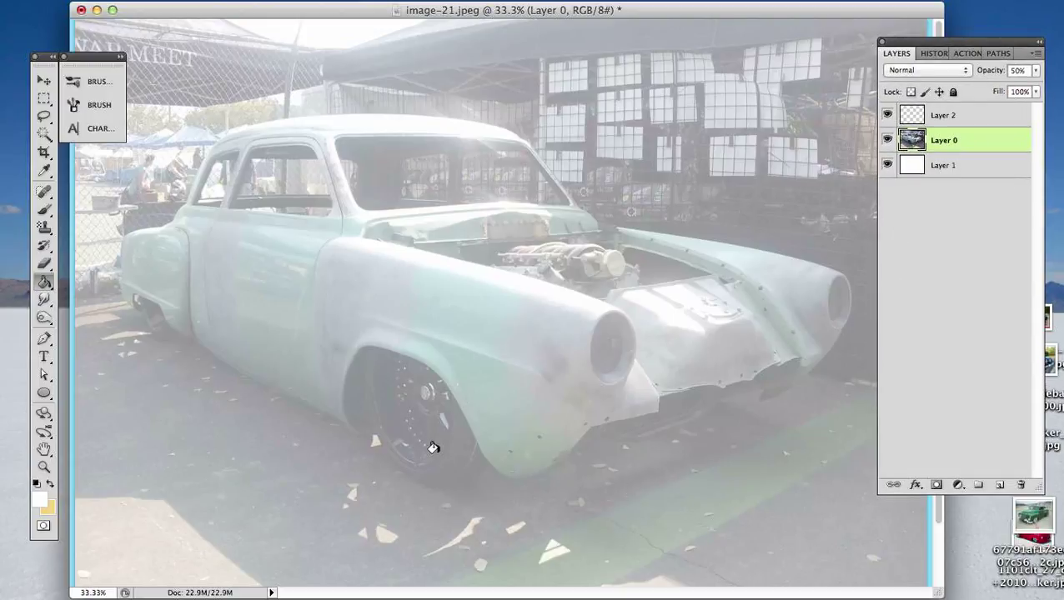
- Start a Pen path at the front wheel and trace the car's lower body edge back to the rear fender seam
{"action": "key", "text": "p"}
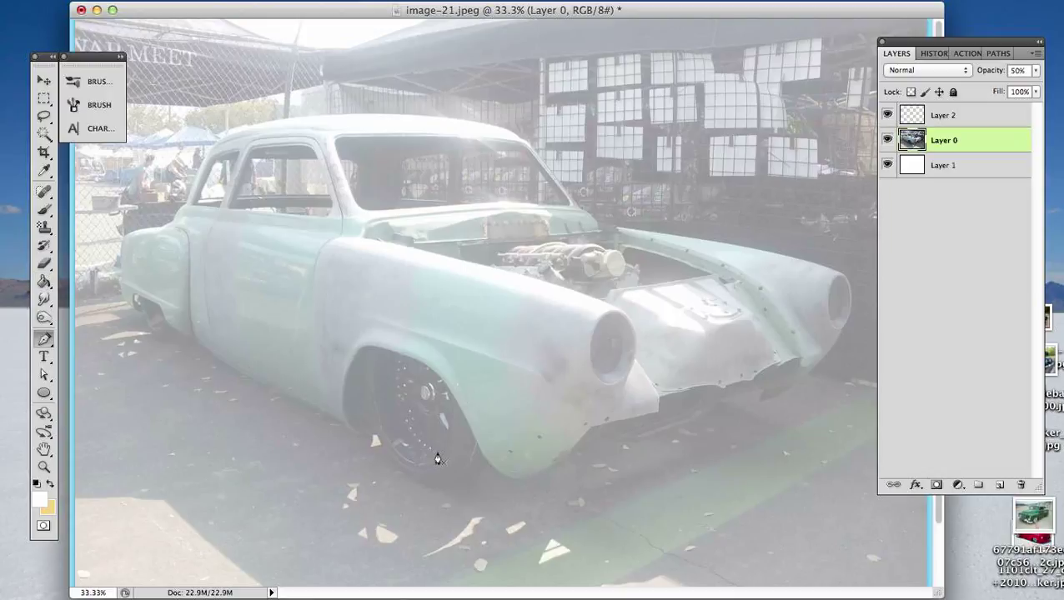
{"action": "left_click", "coordinate": [998, 54]}
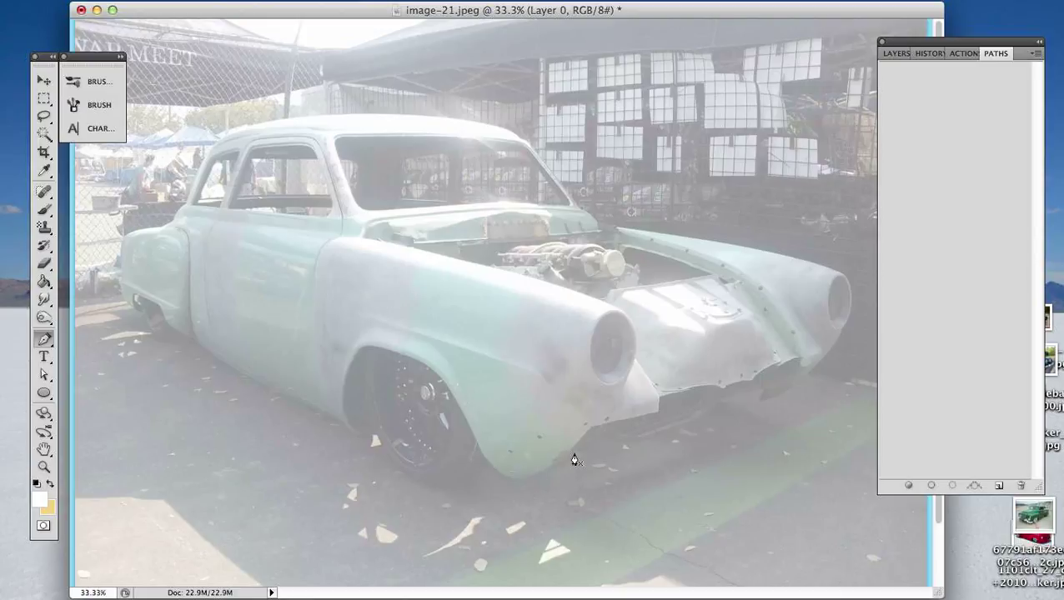
{"action": "key", "text": "super+equal"}
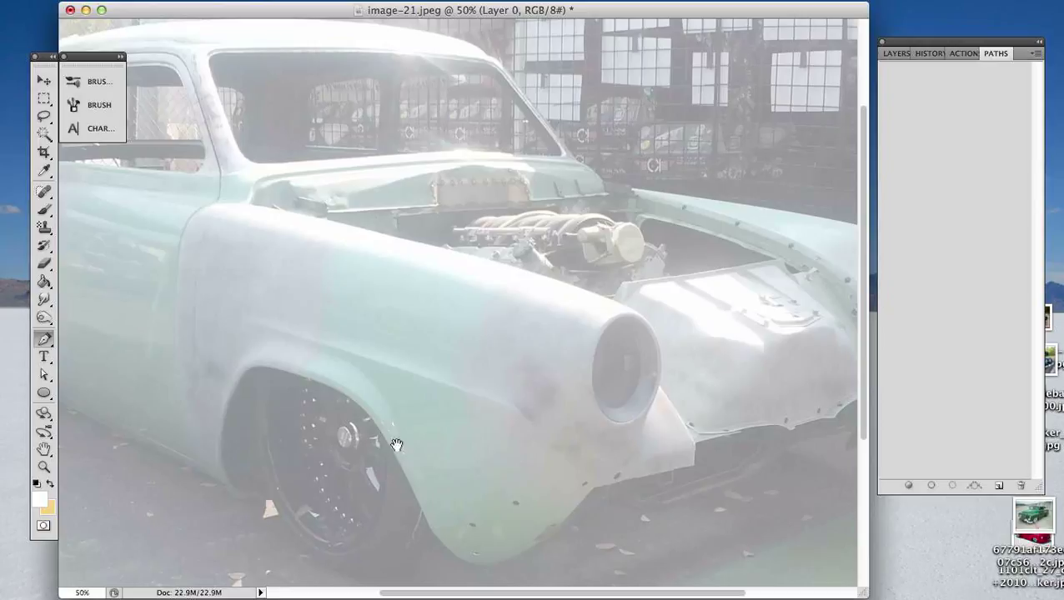
{"action": "left_click_drag", "start_coordinate": [392, 446], "coordinate": [608, 352]}
{"action": "left_click_drag", "start_coordinate": [442, 336], "coordinate": [468, 351]}
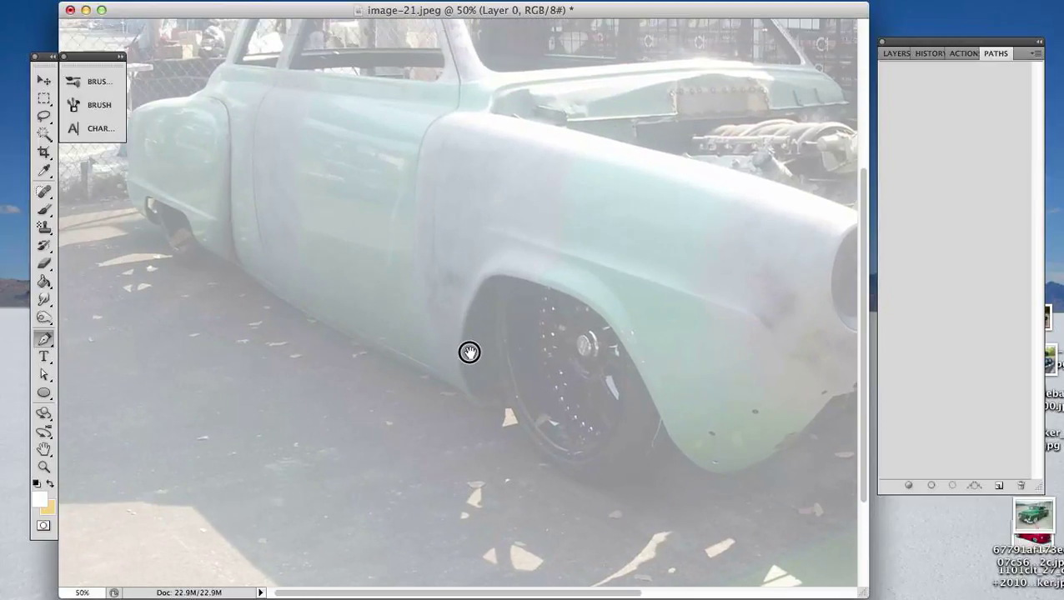
{"action": "left_click", "coordinate": [507, 409]}
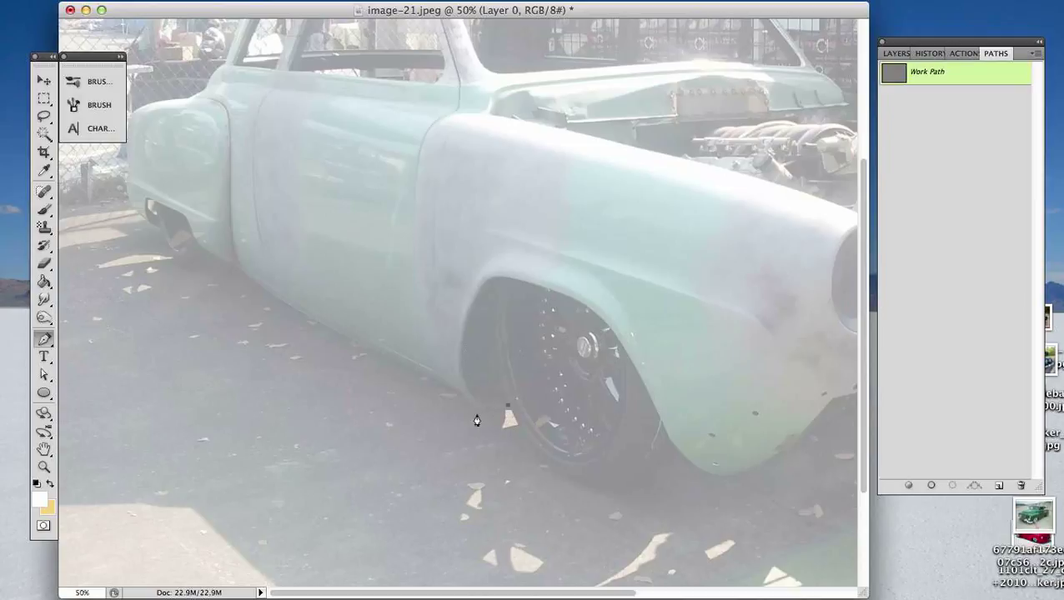
{"action": "left_click_drag", "start_coordinate": [476, 409], "coordinate": [469, 403]}
{"action": "left_click", "coordinate": [463, 399]}
{"action": "left_click_drag", "start_coordinate": [313, 318], "coordinate": [258, 285]}
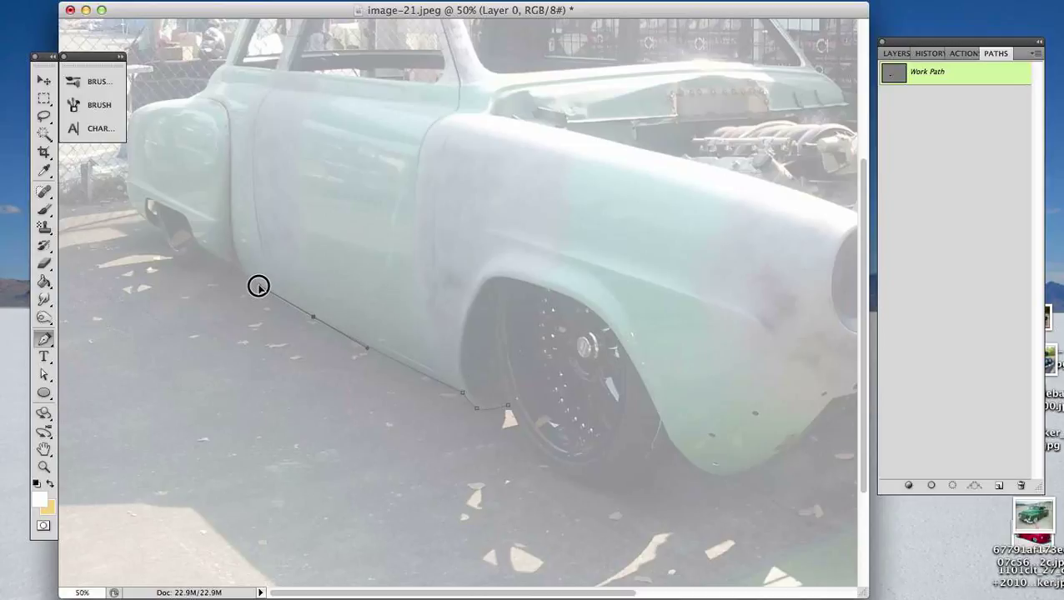
{"action": "left_click", "coordinate": [235, 266]}
- Extend the path along the bottom of the rear fender and up the front edge of the rear wheel opening
{"action": "key", "text": "space"}
{"action": "left_click_drag", "start_coordinate": [222, 282], "coordinate": [409, 382]}
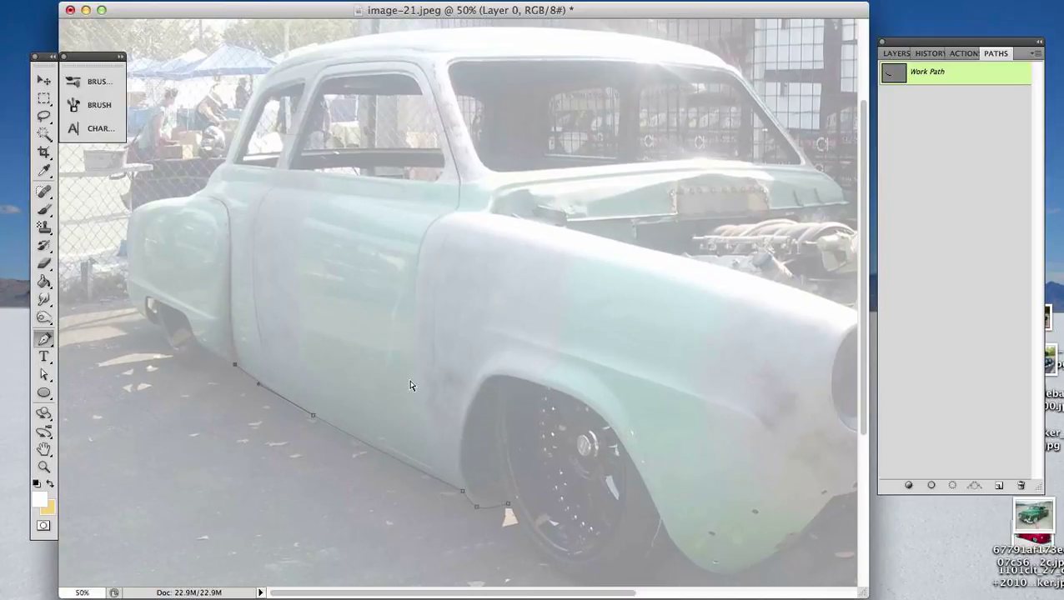
{"action": "key", "text": "super+plus"}
{"action": "key", "text": "space"}
{"action": "left_click_drag", "start_coordinate": [193, 330], "coordinate": [289, 347]}
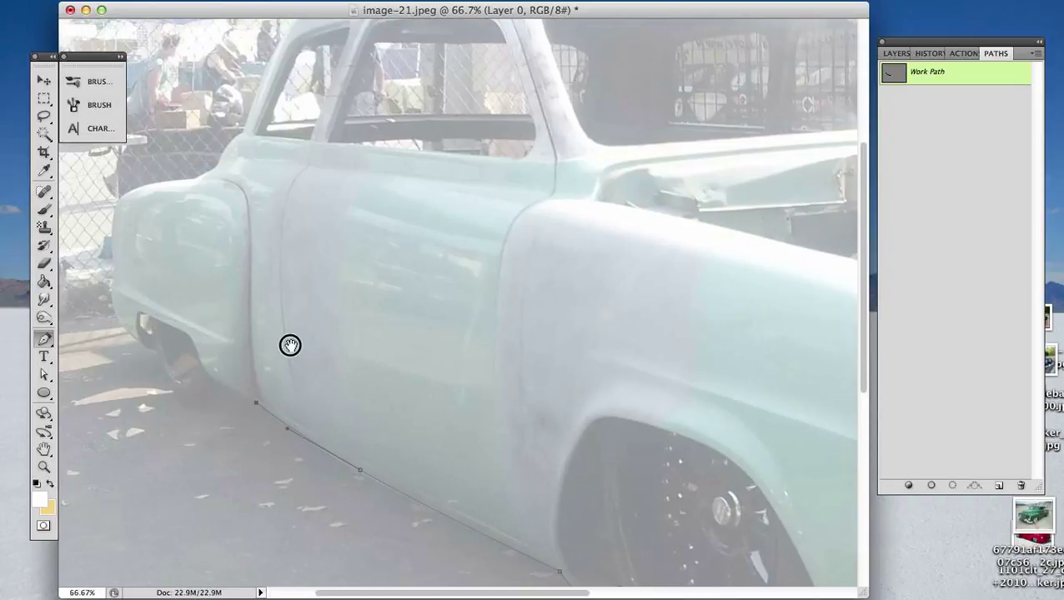
{"action": "left_click_drag", "start_coordinate": [215, 390], "coordinate": [226, 351]}
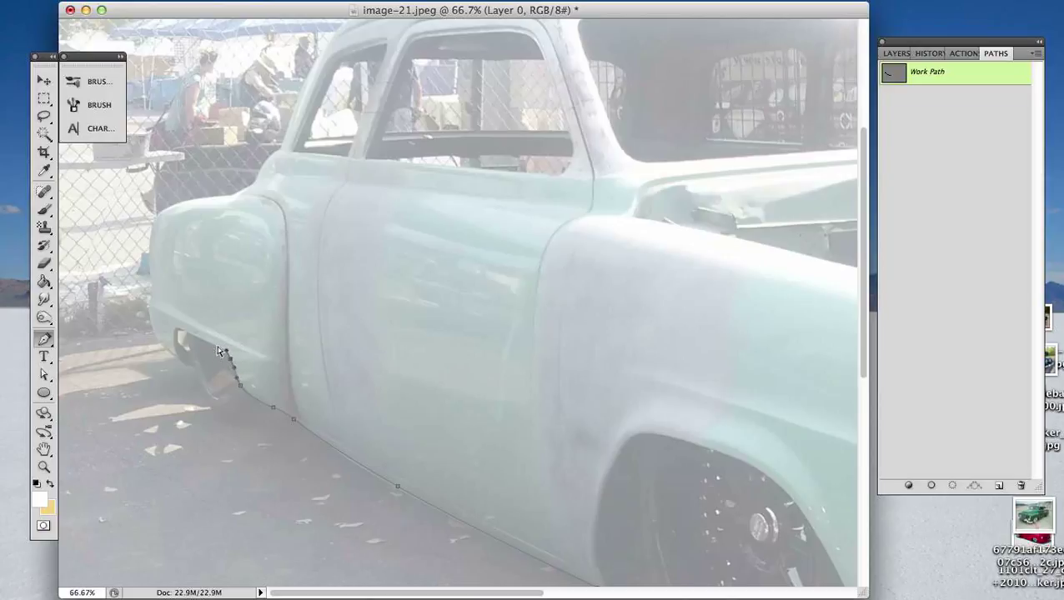
- Continue the path with a curved anchor point along the upper edge of the rear wheel opening
{"action": "key", "text": "super+plus"}
{"action": "left_click_drag", "start_coordinate": [291, 411], "coordinate": [389, 418]}
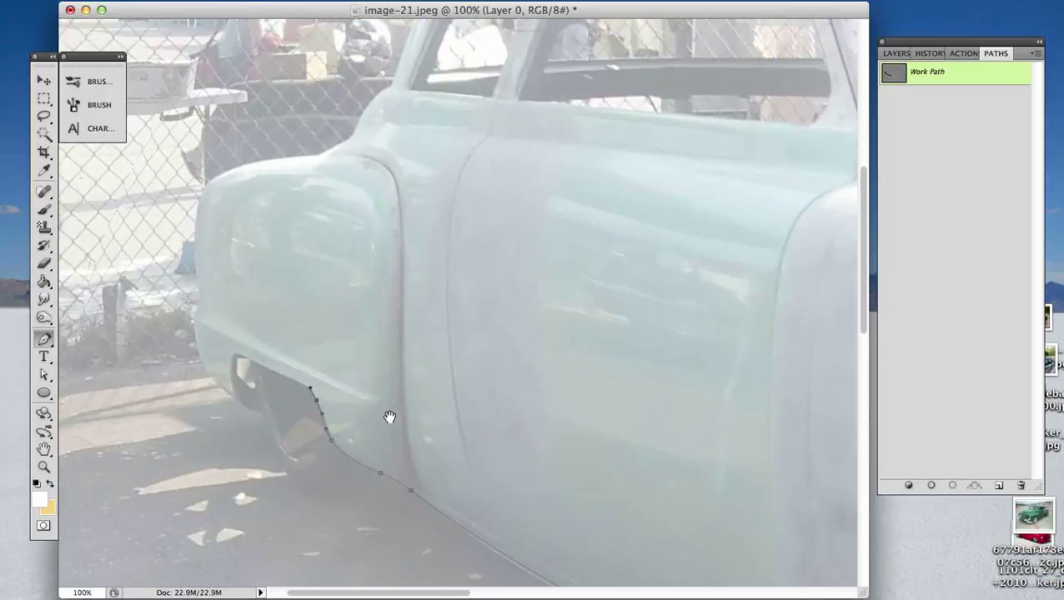
{"action": "key", "text": "super+plus"}
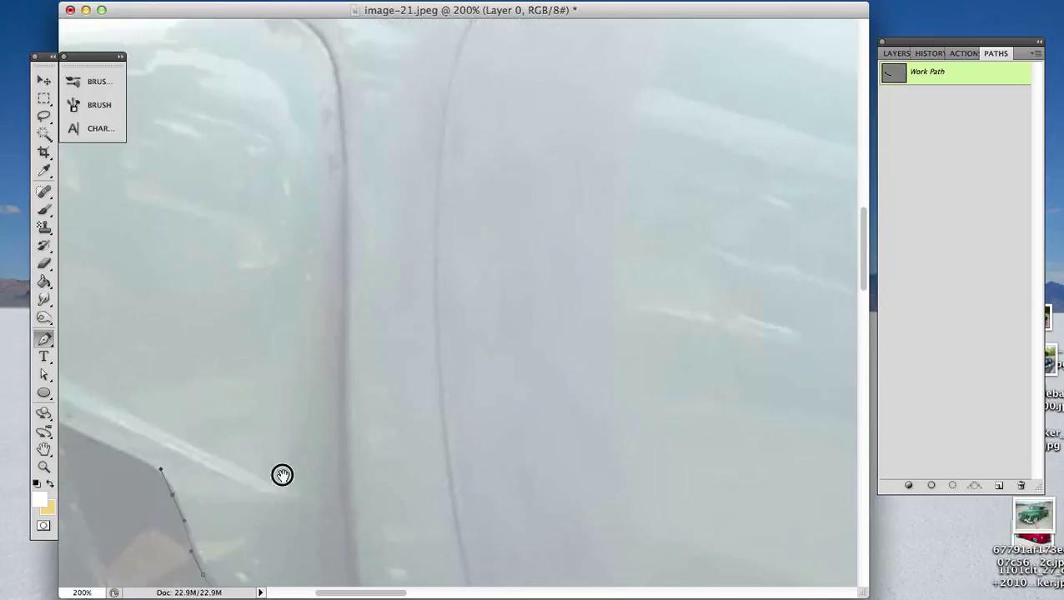
{"action": "left_click_drag", "start_coordinate": [280, 475], "coordinate": [388, 307]}
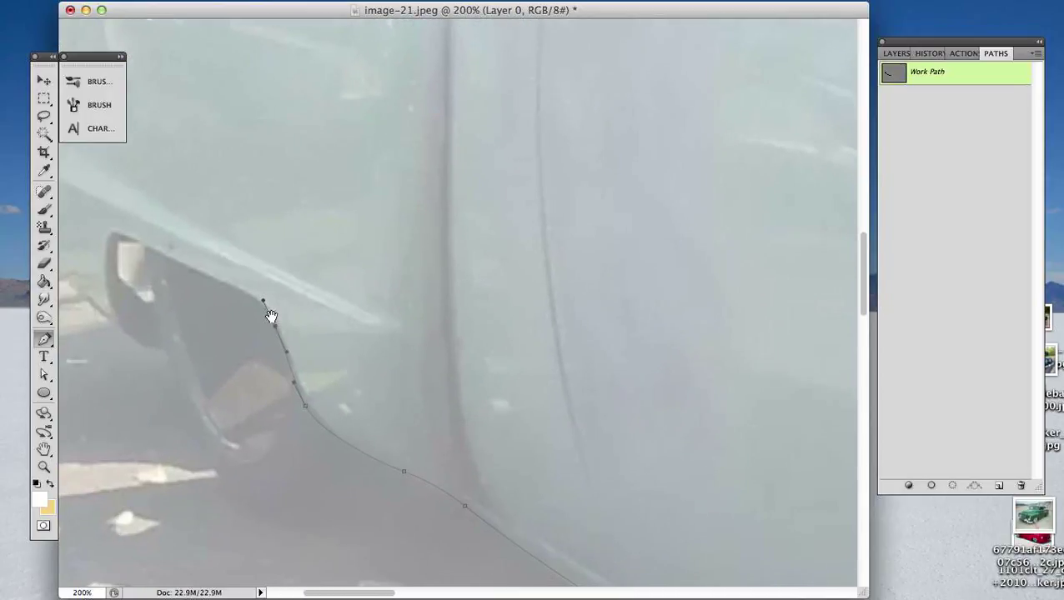
{"action": "left_click_drag", "start_coordinate": [214, 277], "coordinate": [181, 264]}
- Refine the path's anchor points and curve handles around the rear wheel opening with Direct Selection and deselect the path
{"action": "key", "text": "a"}
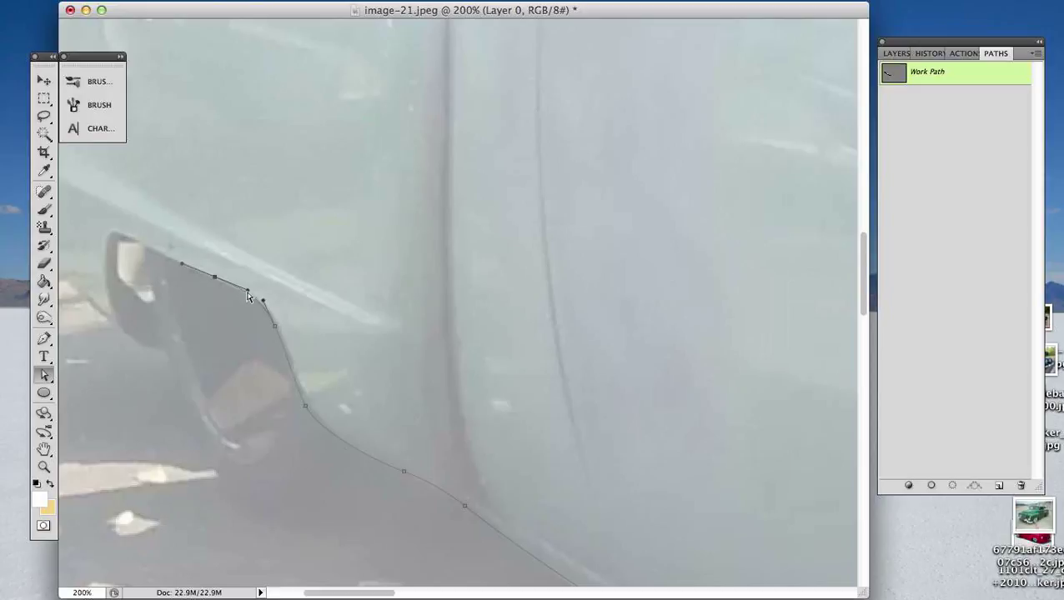
{"action": "left_click_drag", "start_coordinate": [246, 290], "coordinate": [247, 291]}
{"action": "left_click_drag", "start_coordinate": [276, 324], "coordinate": [291, 367]}
{"action": "left_click", "coordinate": [304, 406]}
{"action": "left_click_drag", "start_coordinate": [304, 405], "coordinate": [306, 402]}
{"action": "left_click", "coordinate": [363, 402]}
{"action": "key", "text": "super+minus"}
{"action": "key", "text": "super+minus"}
{"action": "key", "text": "super+minus"}
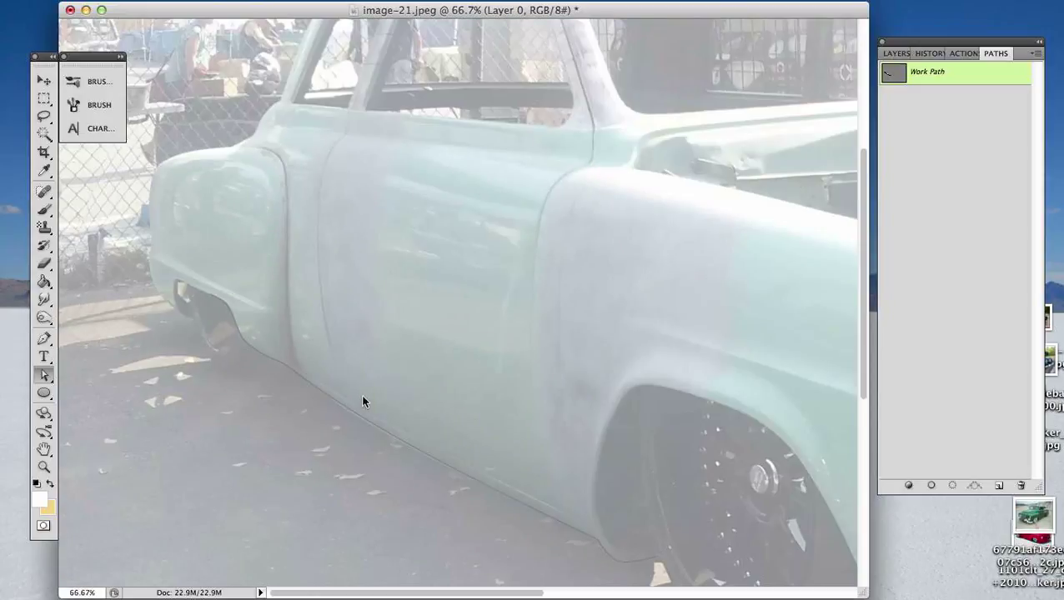
{"action": "key", "text": "super+minus"}
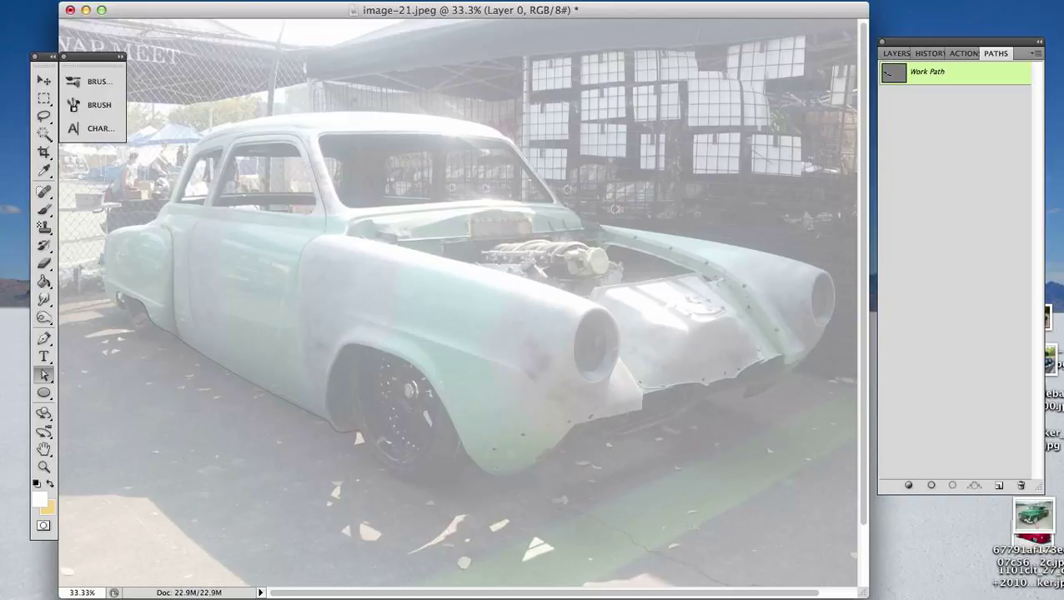
{"action": "key", "text": "Tab"}
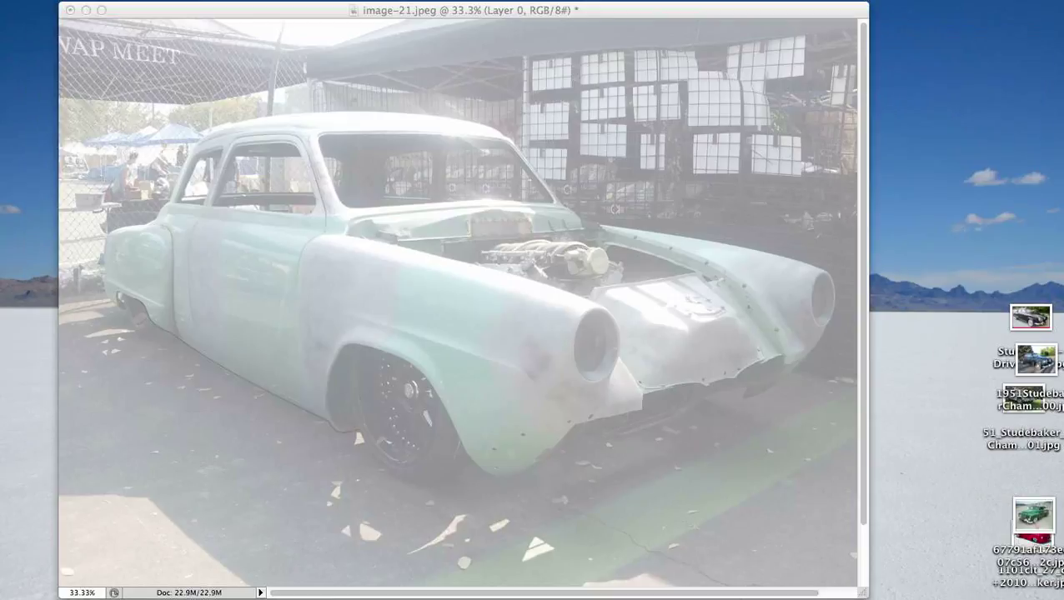
{"action": "key", "text": "Tab"}
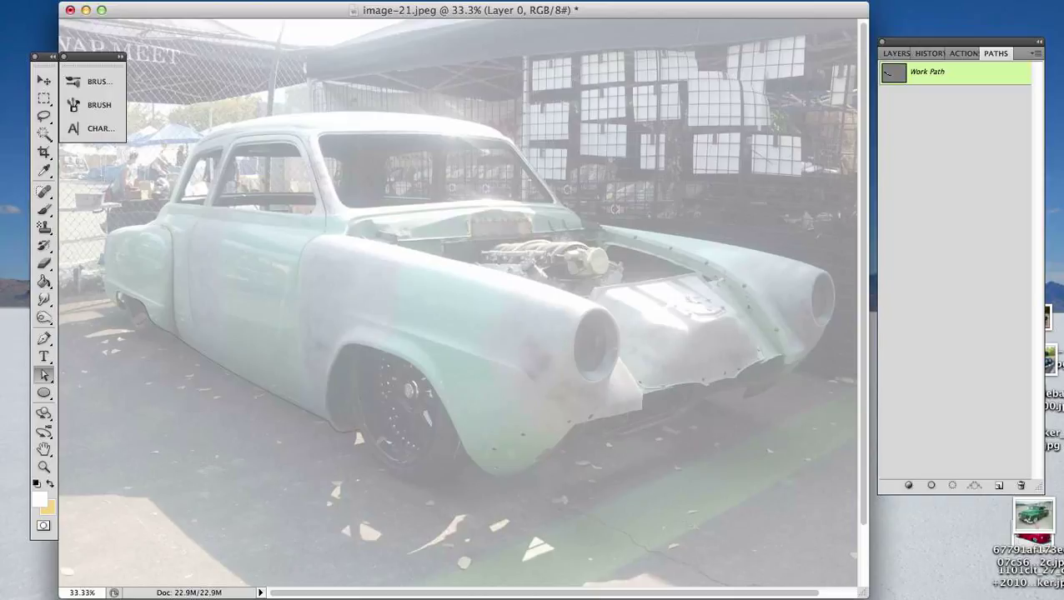
- Set the image resolution to 300 pixels/inch in the Image Size settings
{"action": "key", "text": "super+alt+i"}
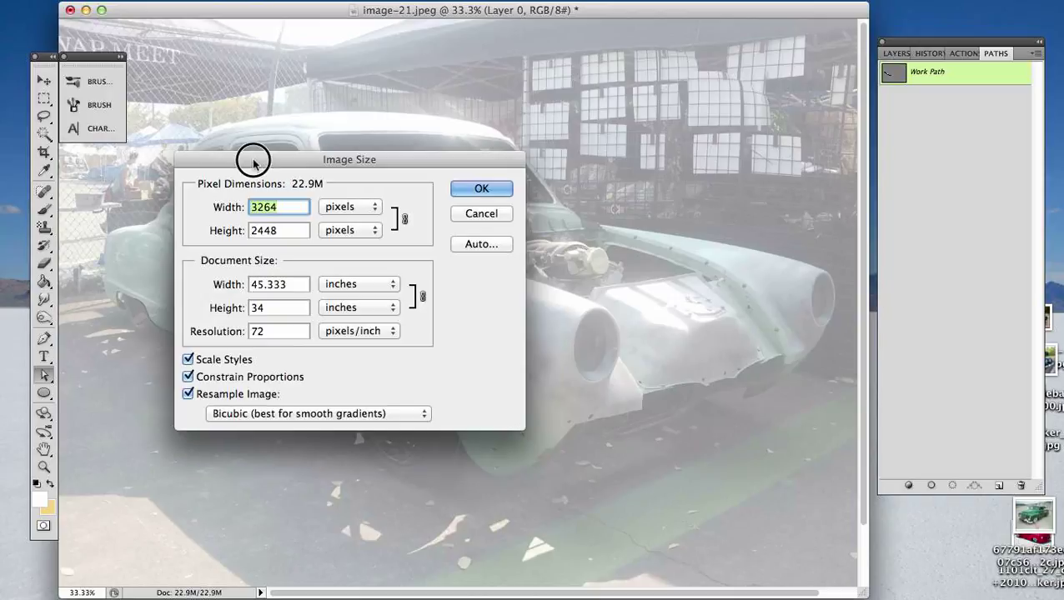
{"action": "left_click_drag", "start_coordinate": [257, 161], "coordinate": [611, 278]}
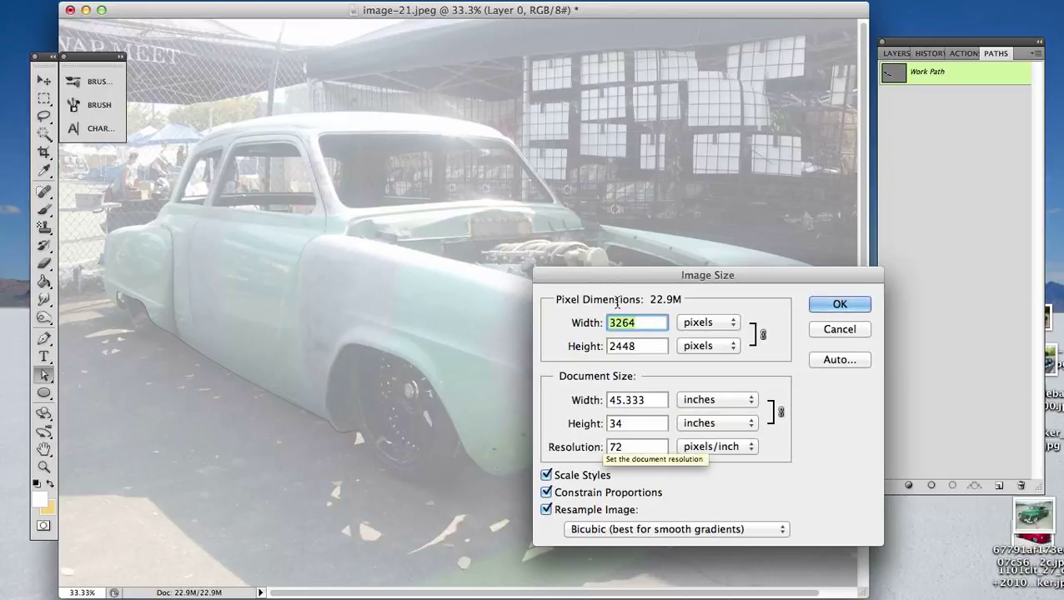
{"action": "double_click", "coordinate": [634, 447]}
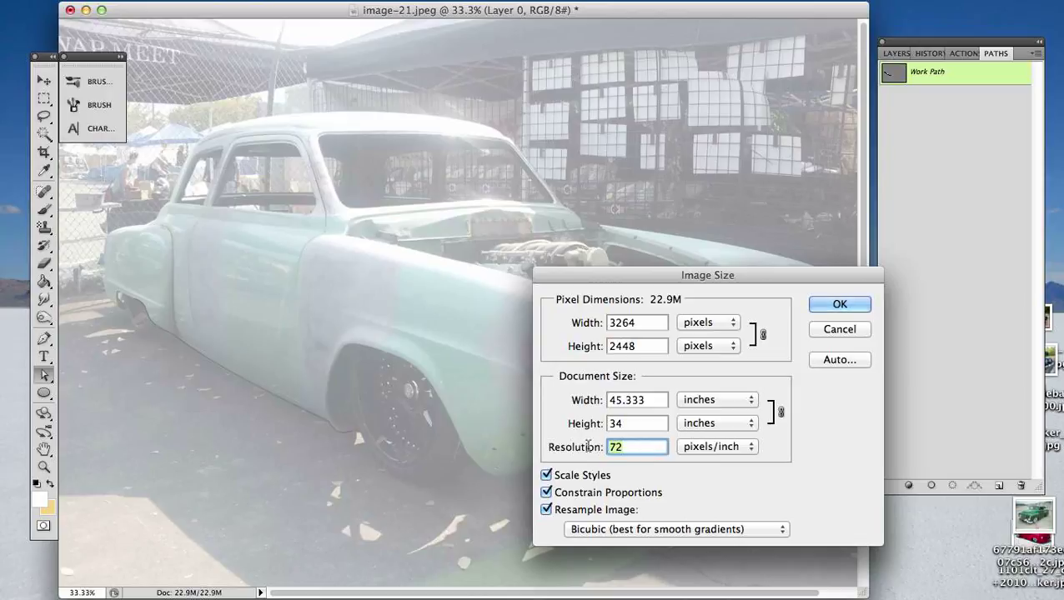
{"action": "type", "text": "300"}
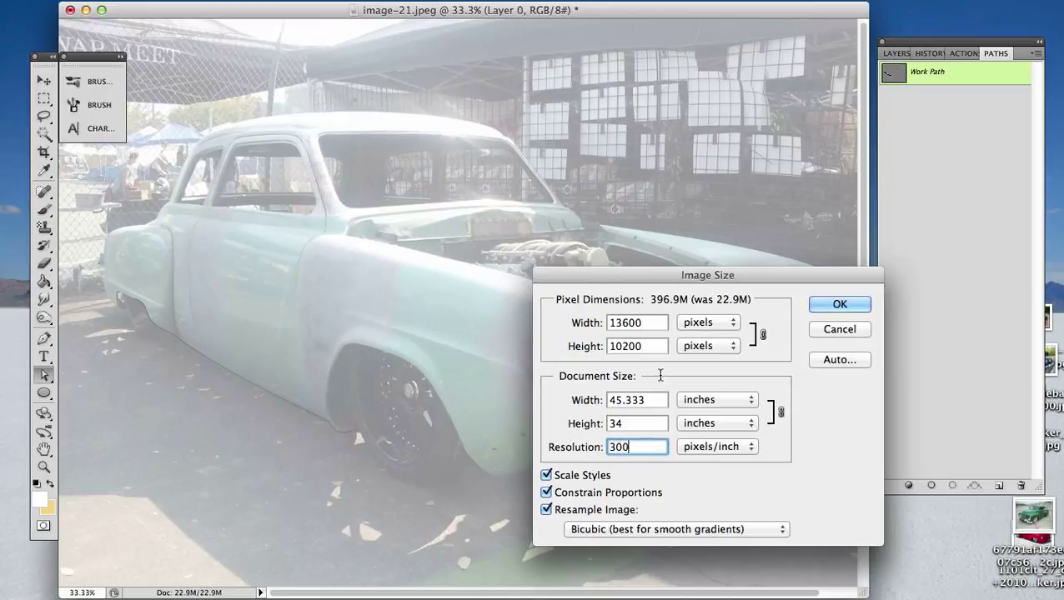
- Try a document width of 17 inches for the image
{"action": "left_click_drag", "start_coordinate": [654, 401], "coordinate": [604, 401]}
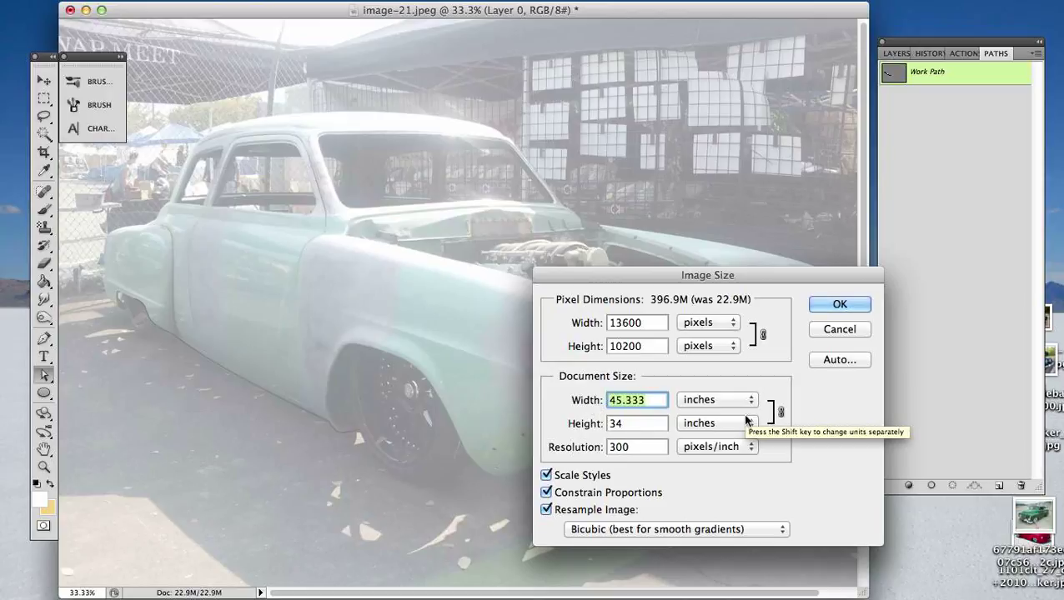
{"action": "type", "text": "17"}
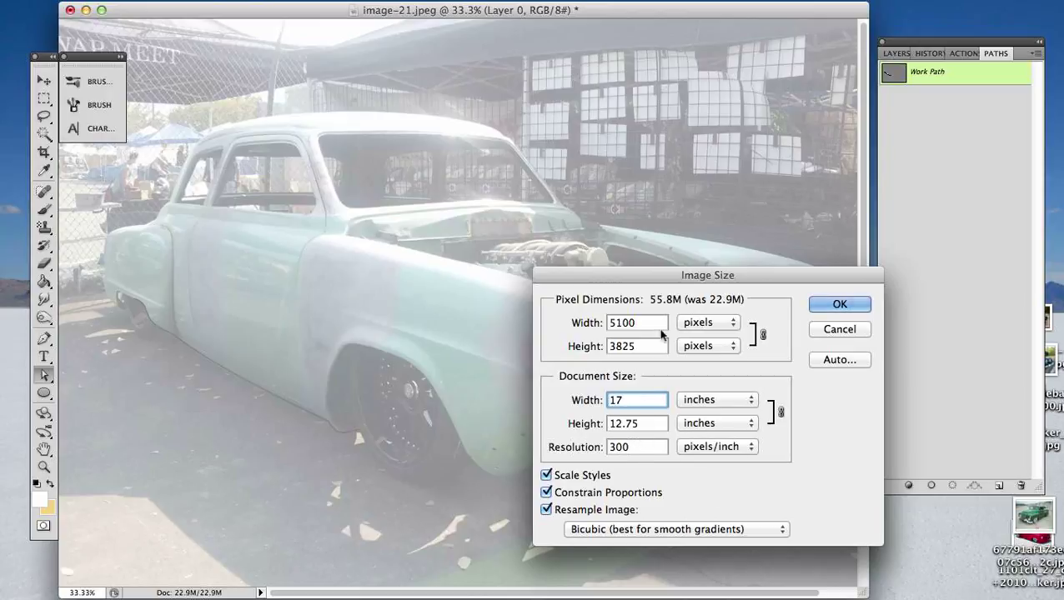
{"action": "left_click", "coordinate": [575, 401]}
{"action": "key", "text": "Down"}
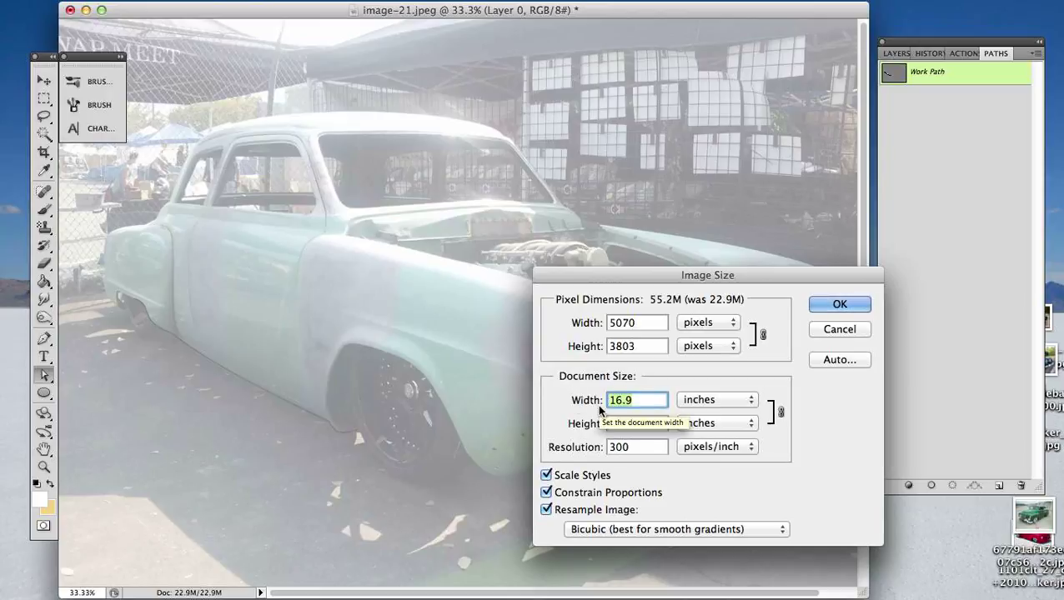
- Set the document width to 12 inches with proportions constrained and apply the new image size
{"action": "type", "text": "15"}
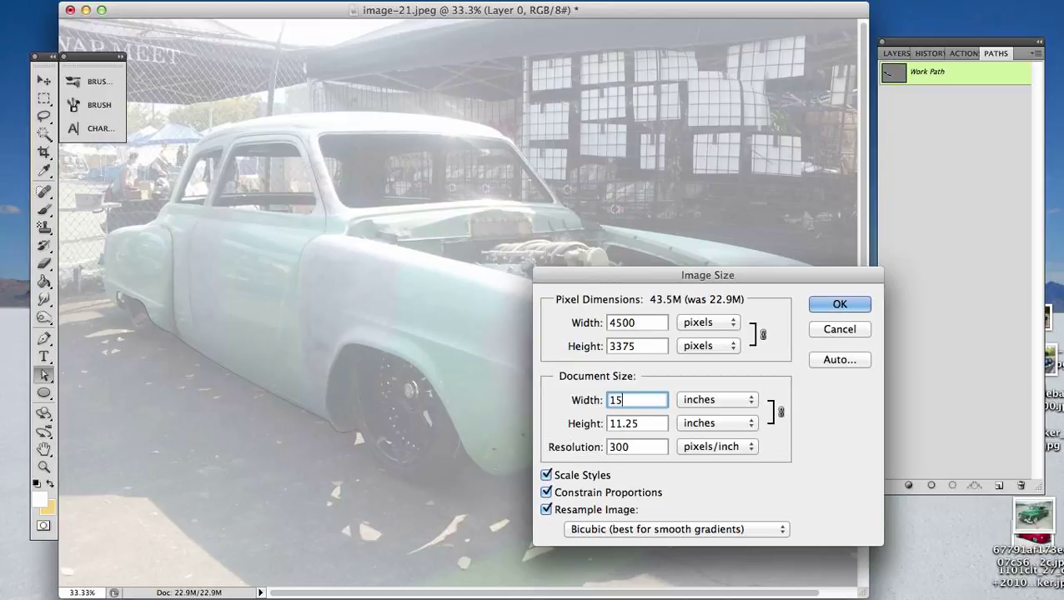
{"action": "key", "text": "BackSpace"}
{"action": "type", "text": "2"}
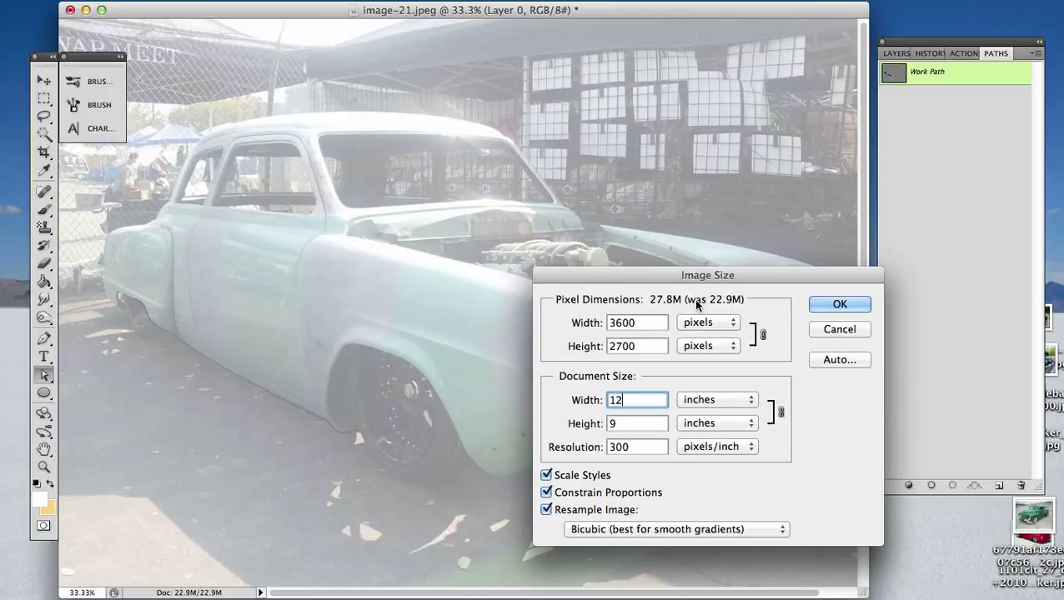
{"action": "left_click", "coordinate": [845, 306]}
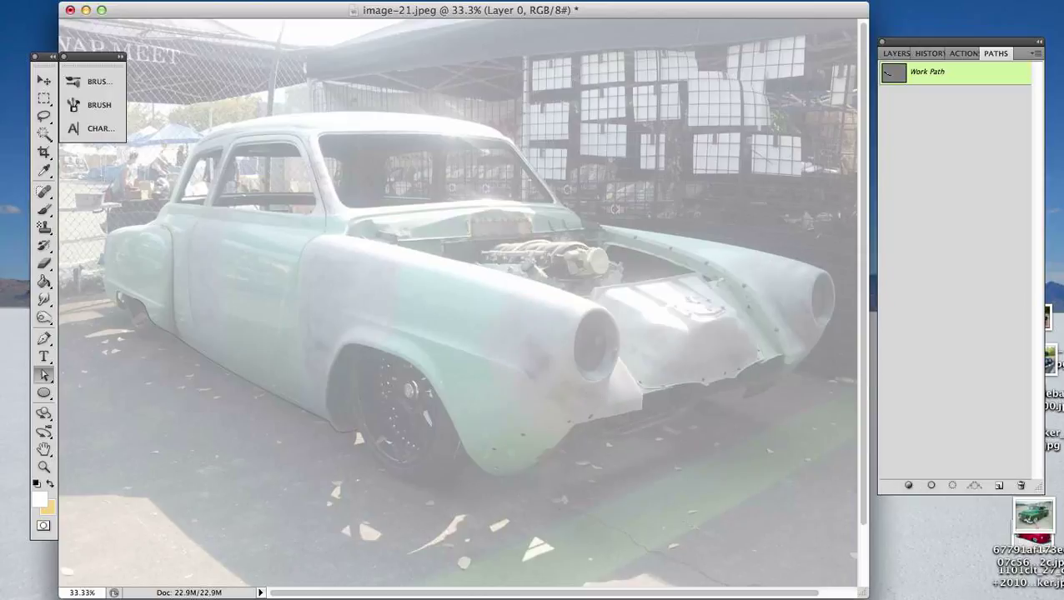
{"action": "left_click_drag", "start_coordinate": [0, 341], "coordinate": [568, 503]}
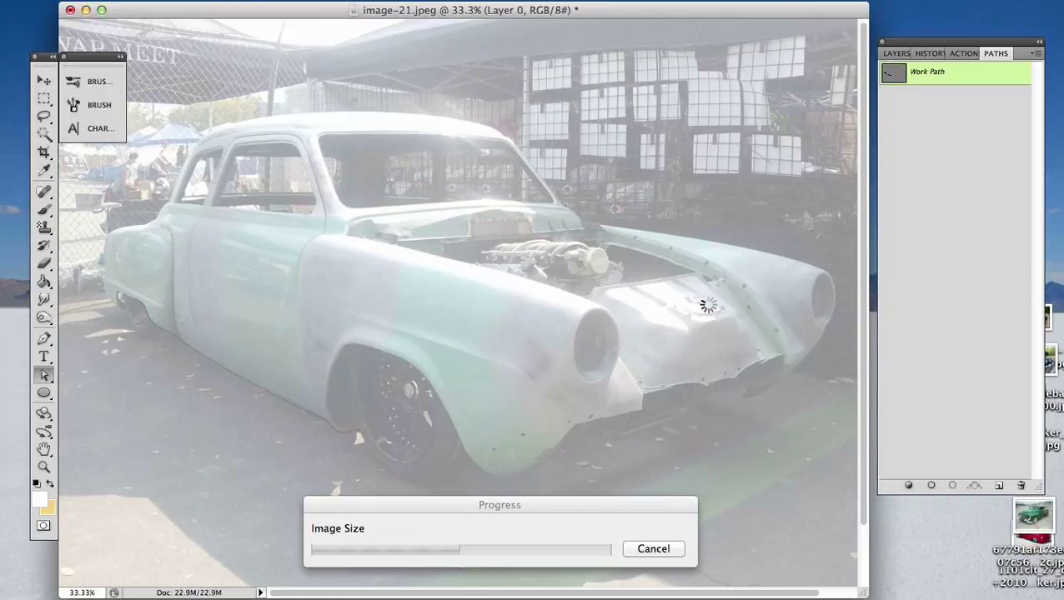
{"action": "left_click", "coordinate": [1054, 231]}
{"action": "left_click", "coordinate": [300, 400]}
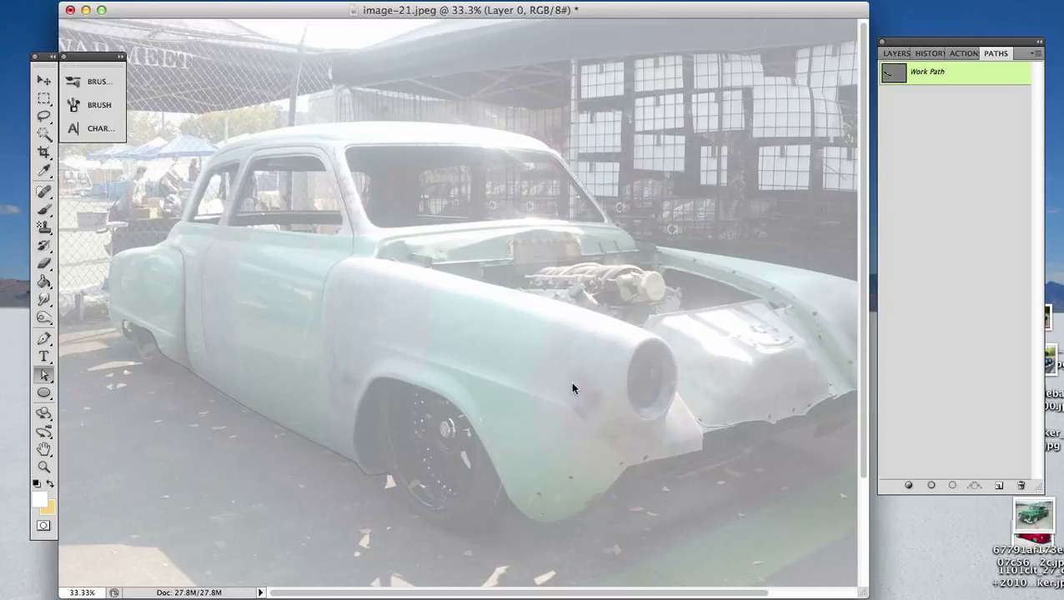
- Save the document to the Desktop as 51Stude.psd in Photoshop format with layers included
{"action": "key", "text": "super+shift+s"}
{"action": "key", "text": "super+d"}
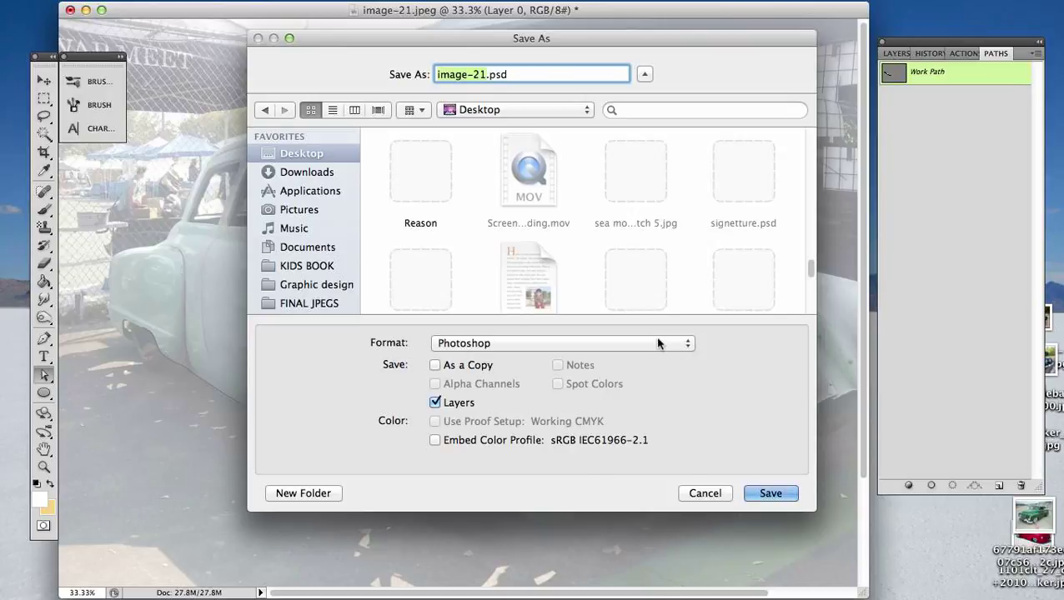
{"action": "left_click", "coordinate": [658, 342]}
{"action": "left_click", "coordinate": [741, 349]}
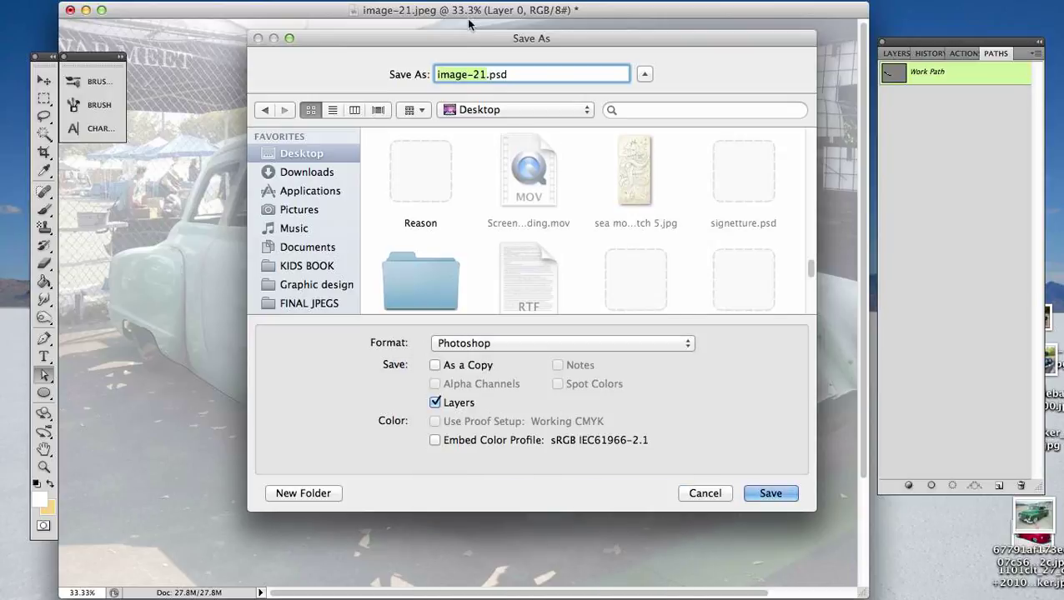
{"action": "type", "text": "515"}
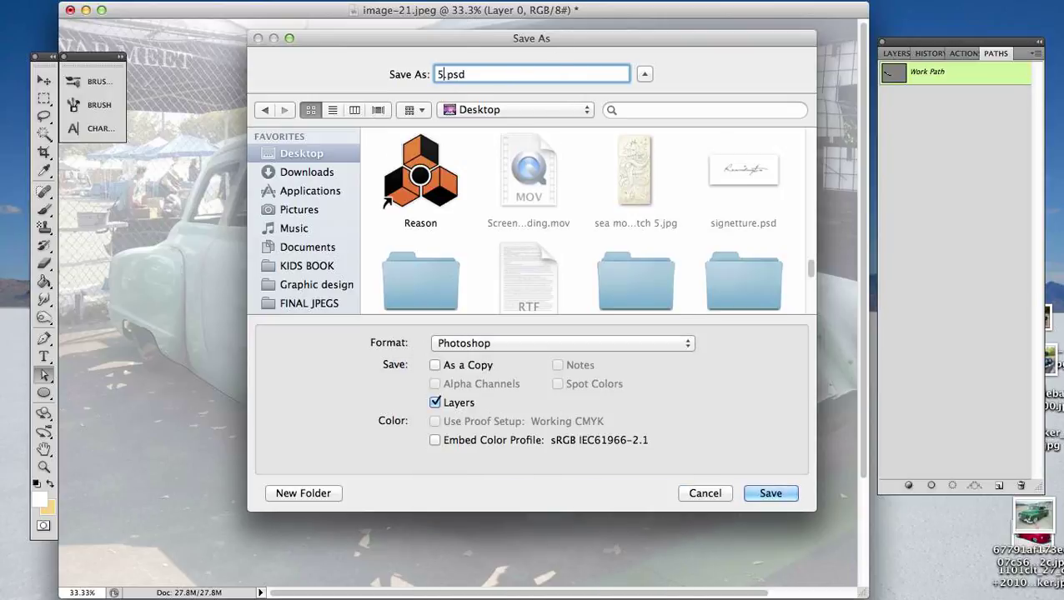
{"action": "type", "text": "tud"}
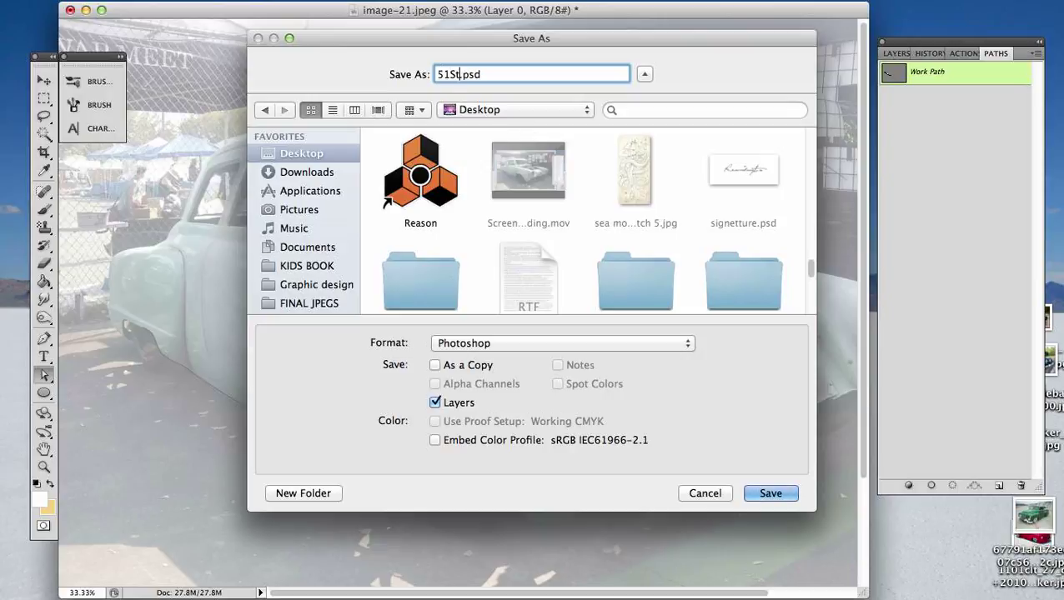
{"action": "type", "text": "e"}
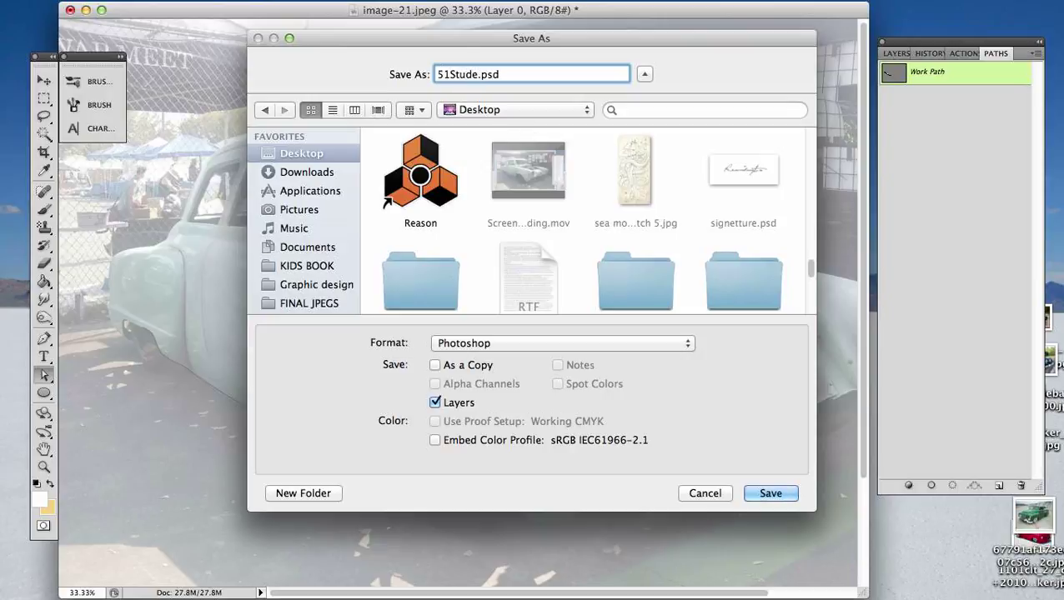
{"action": "left_click", "coordinate": [763, 495]}
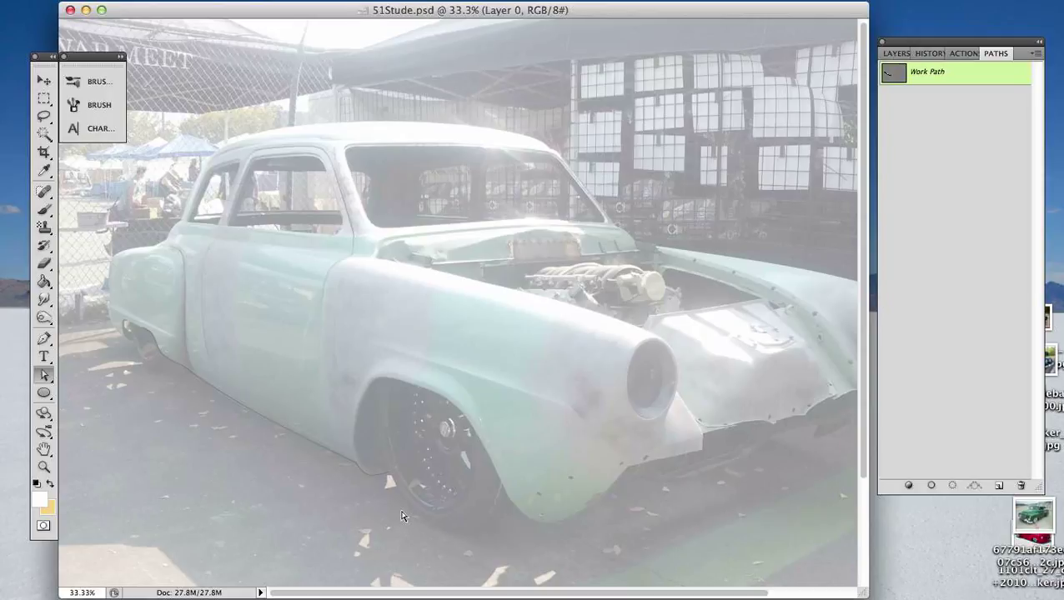
{"action": "key", "text": "super+plus"}
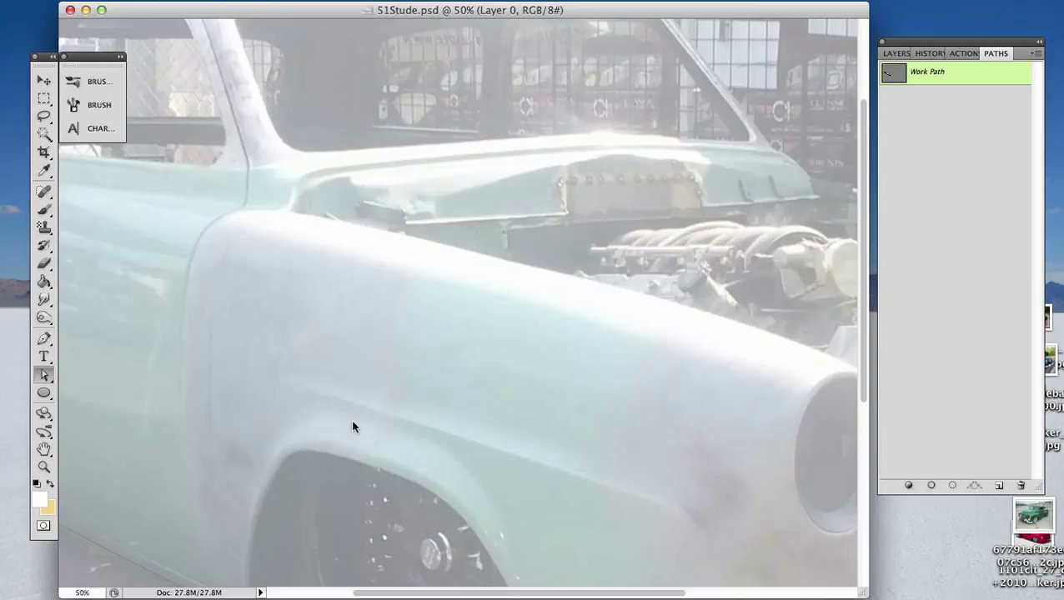
{"action": "key", "text": "super+plus"}
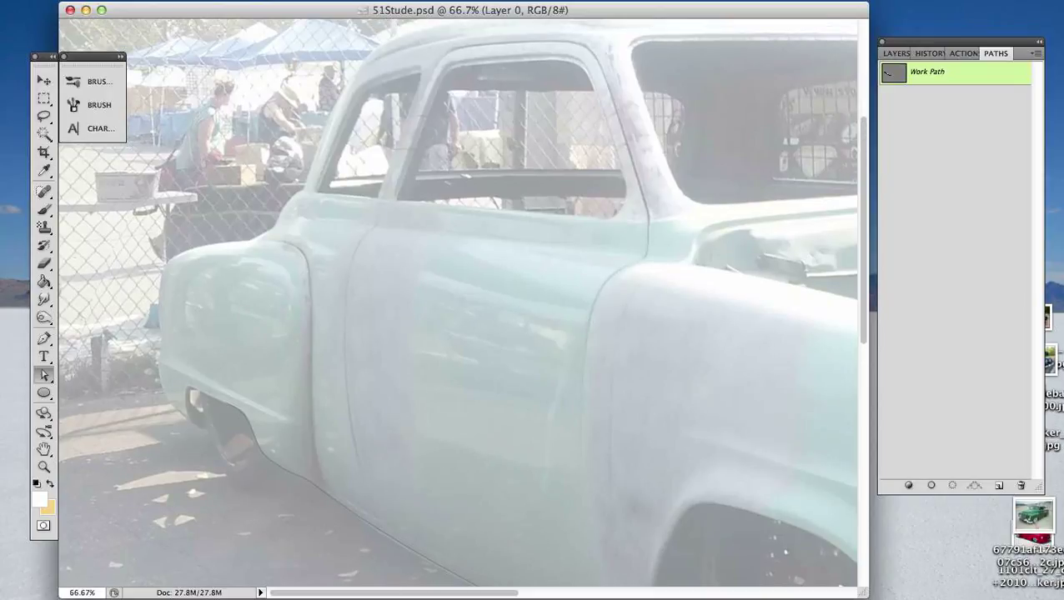
{"action": "key", "text": "ctrl+Up"}
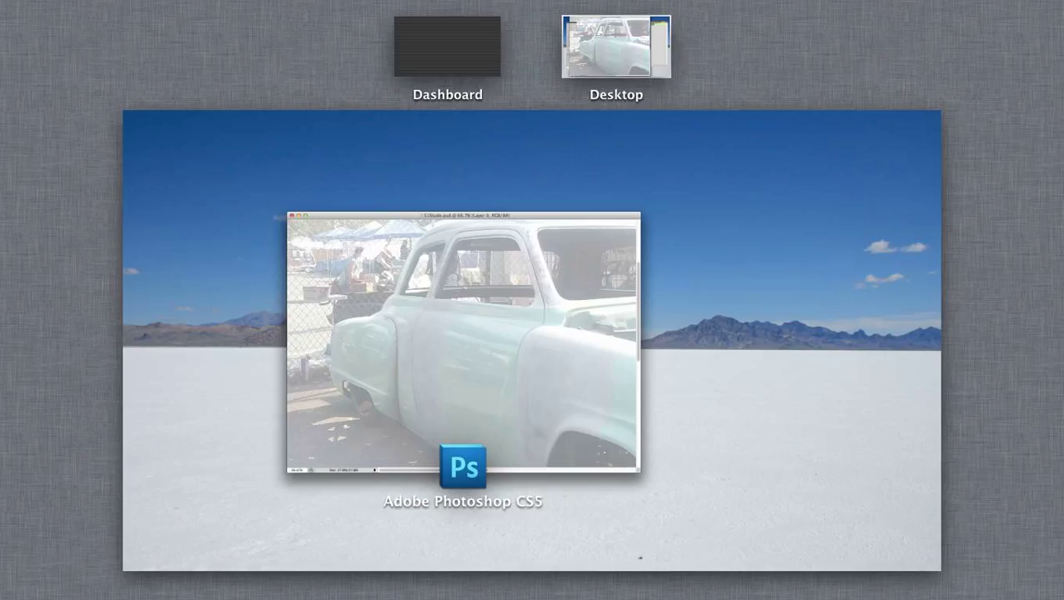
{"action": "key", "text": "ctrl+Up"}
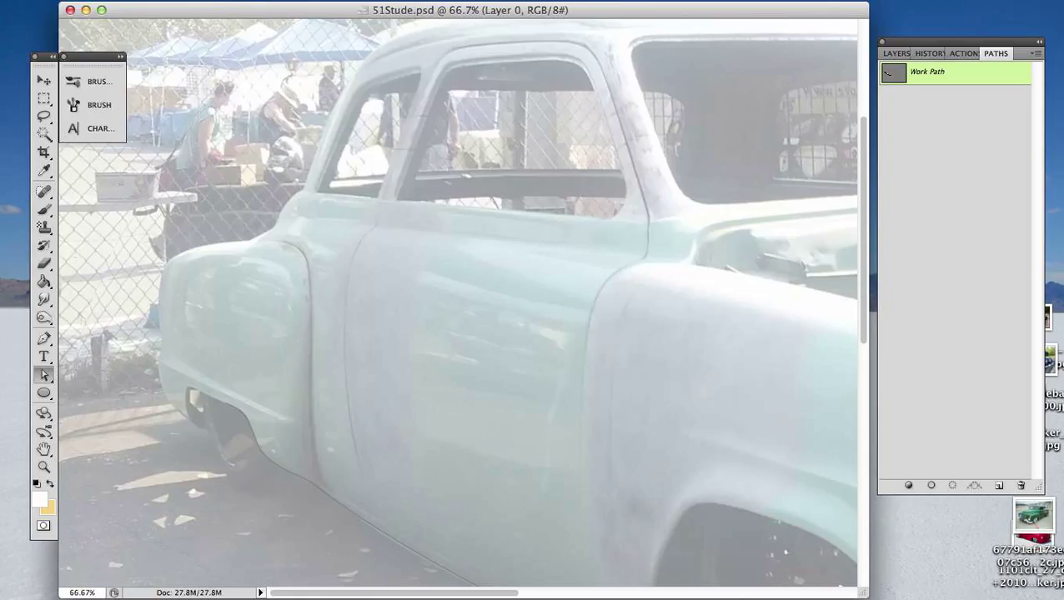
{"action": "key", "text": "p"}
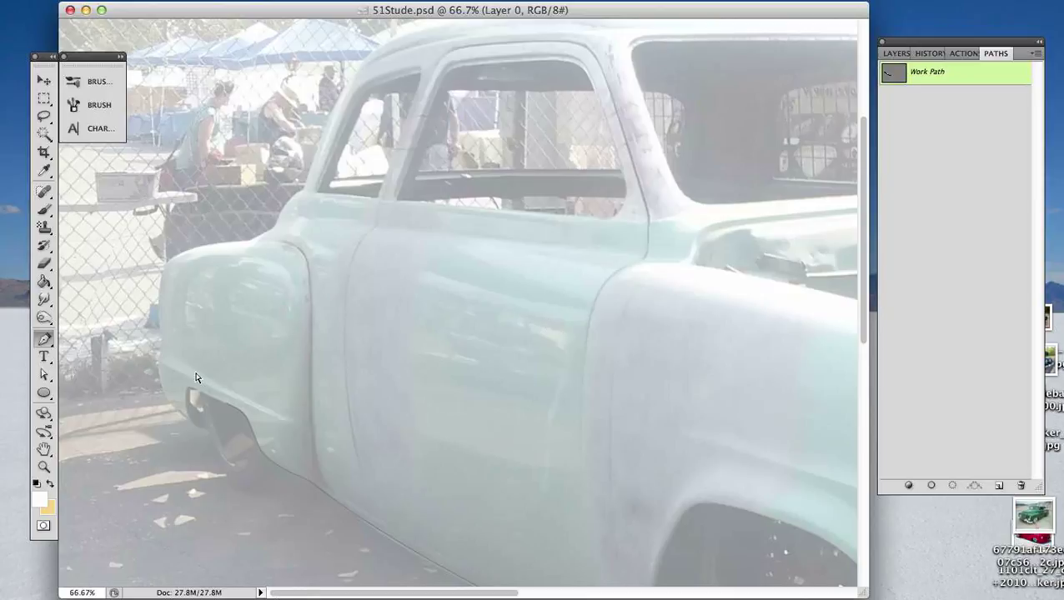
{"action": "key", "text": "super+plus"}
{"action": "left_click_drag", "start_coordinate": [229, 422], "coordinate": [584, 376]}
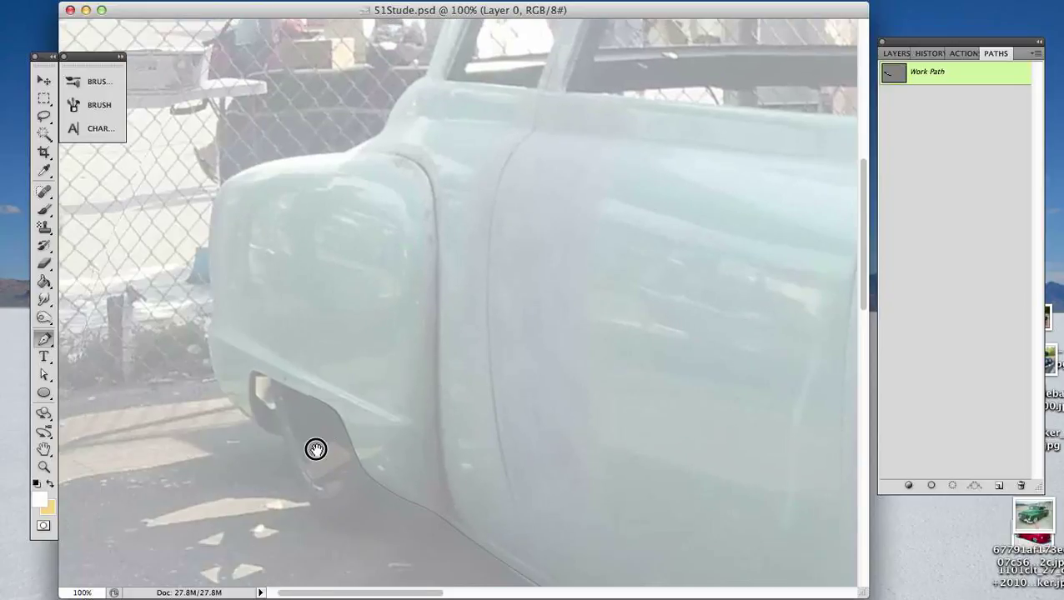
{"action": "left_click_drag", "start_coordinate": [316, 448], "coordinate": [384, 416]}
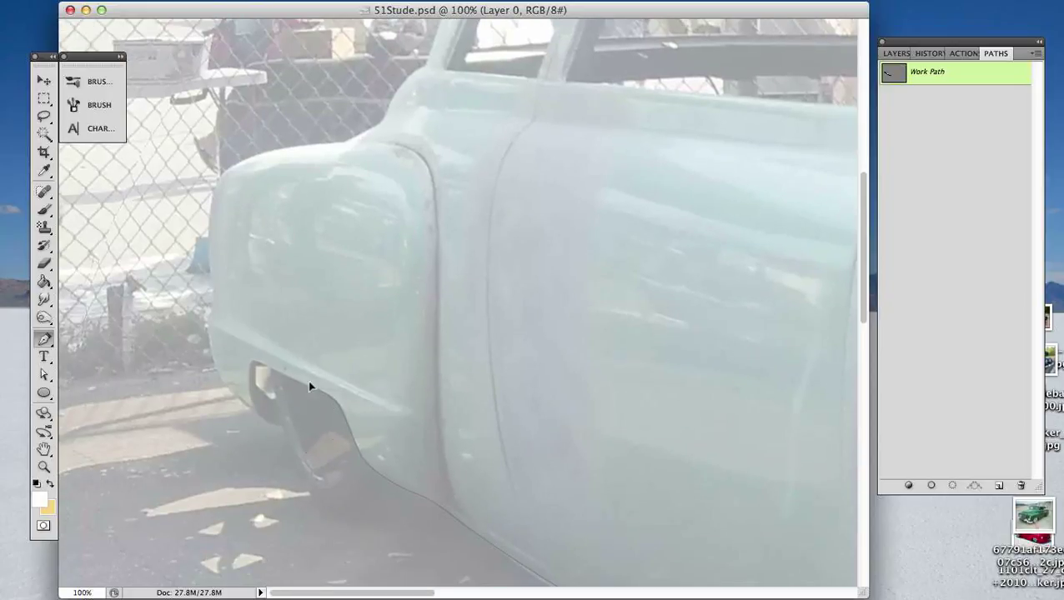
{"action": "left_click_drag", "start_coordinate": [317, 450], "coordinate": [248, 481]}
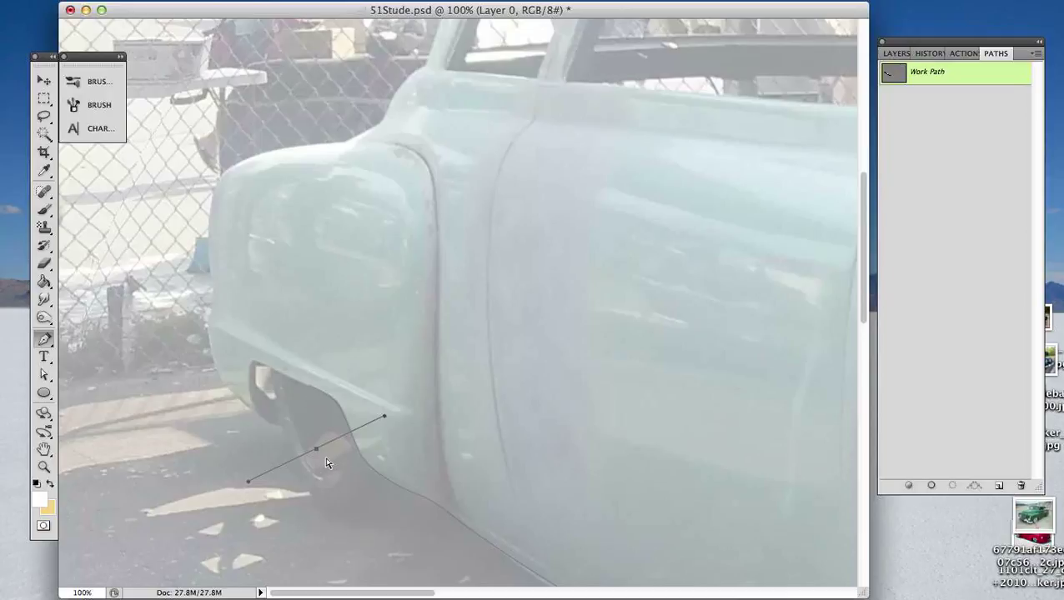
{"action": "key", "text": "ctrl+z"}
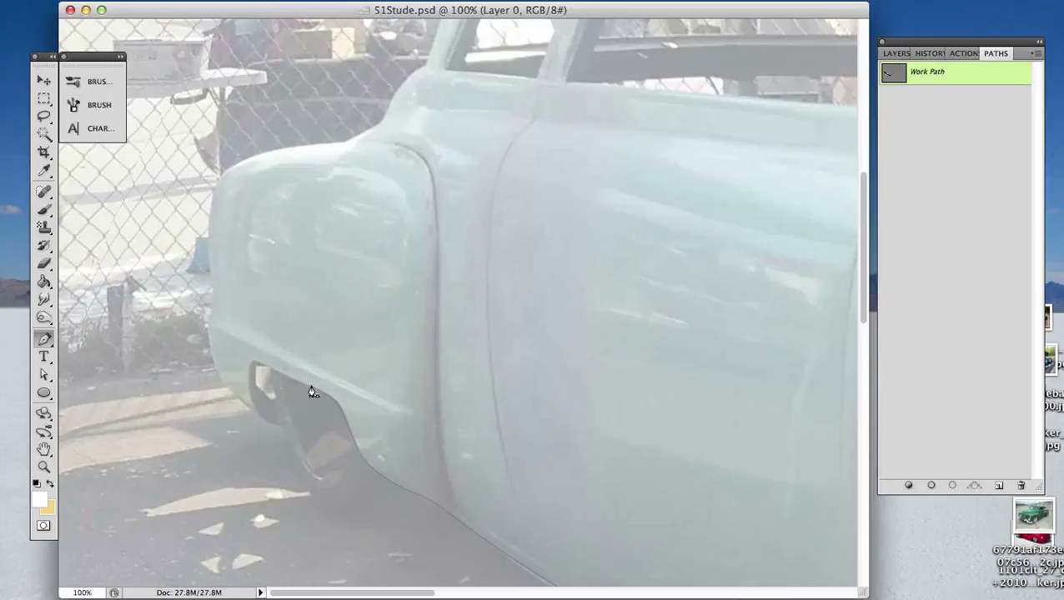
- Resume the open Pen path from its end point on the upper edge of the rear wheel opening
{"action": "left_click", "coordinate": [309, 388]}
{"action": "key", "text": "Tab"}
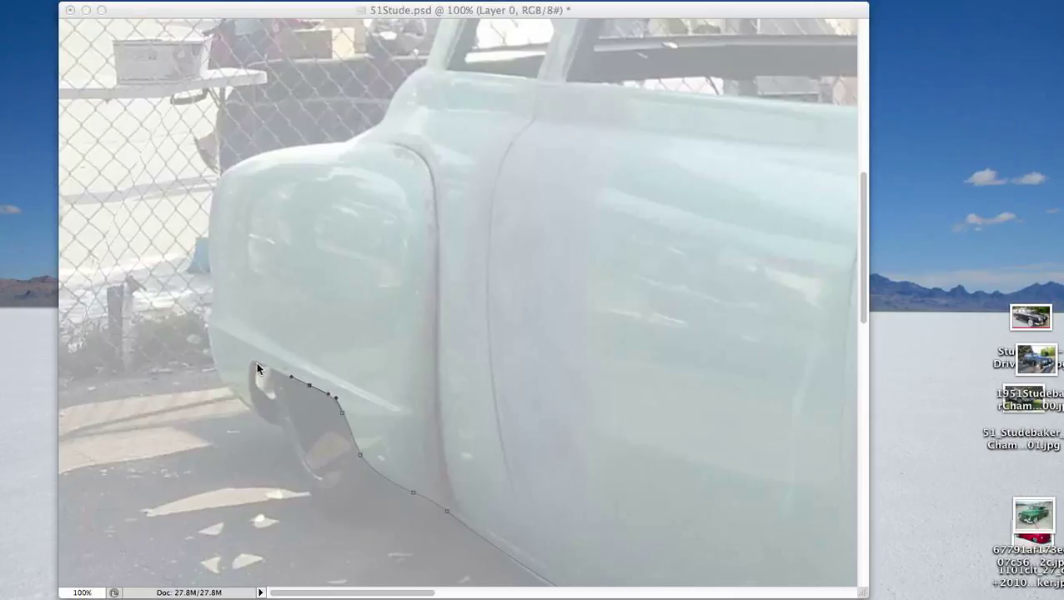
{"action": "key", "text": "Tab"}
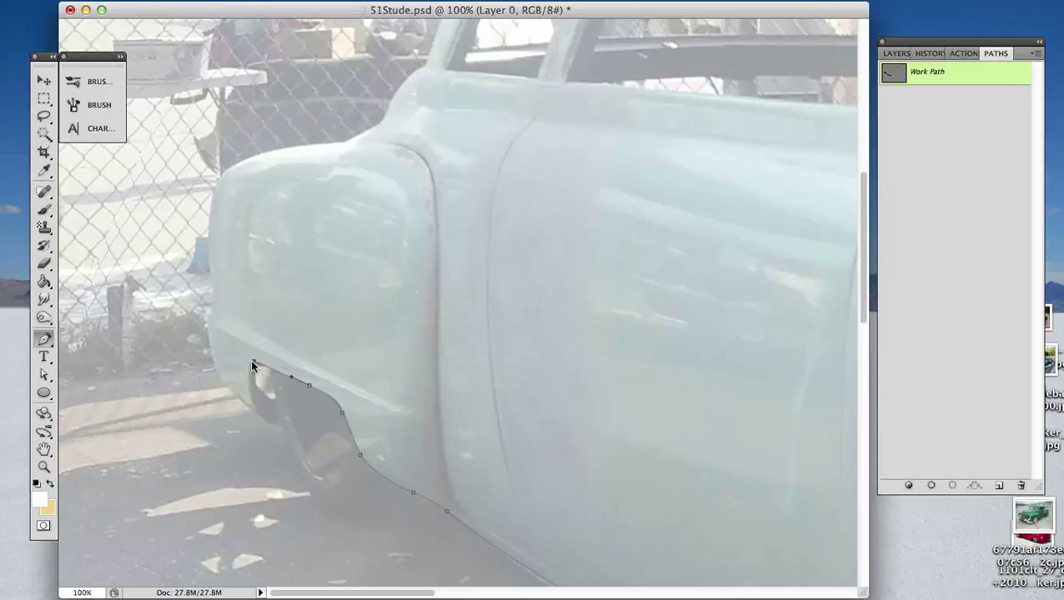
- Undo the last path segment drawn to the far corner of the rear wheel opening
{"action": "key", "text": "super+plus"}
{"action": "key", "text": "space"}
{"action": "left_click_drag", "start_coordinate": [197, 323], "coordinate": [404, 336]}
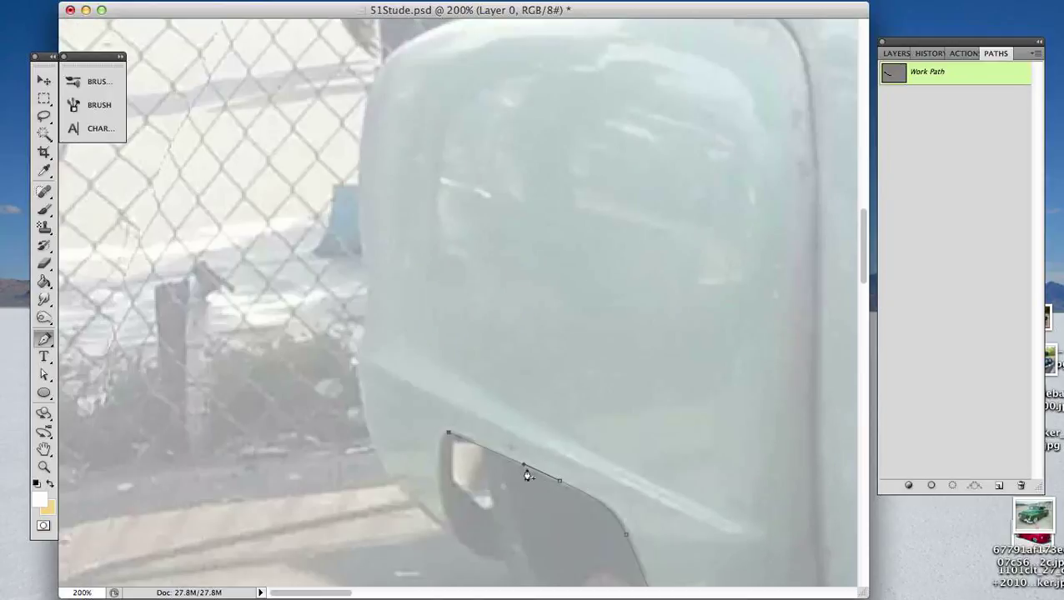
{"action": "key", "text": "super+z"}
{"action": "key", "text": "Tab"}
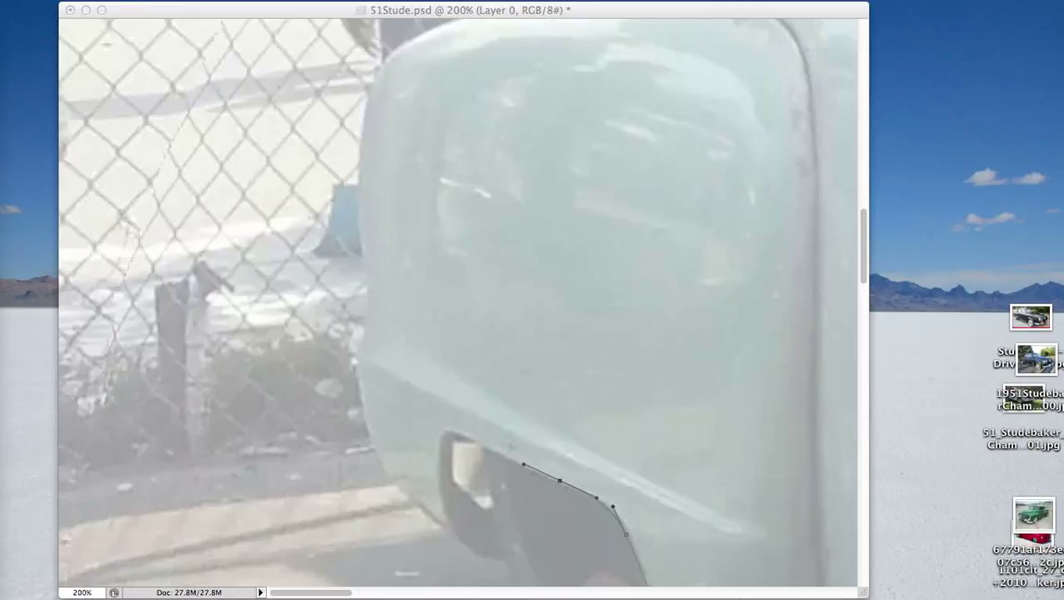
{"action": "key", "text": "Tab"}
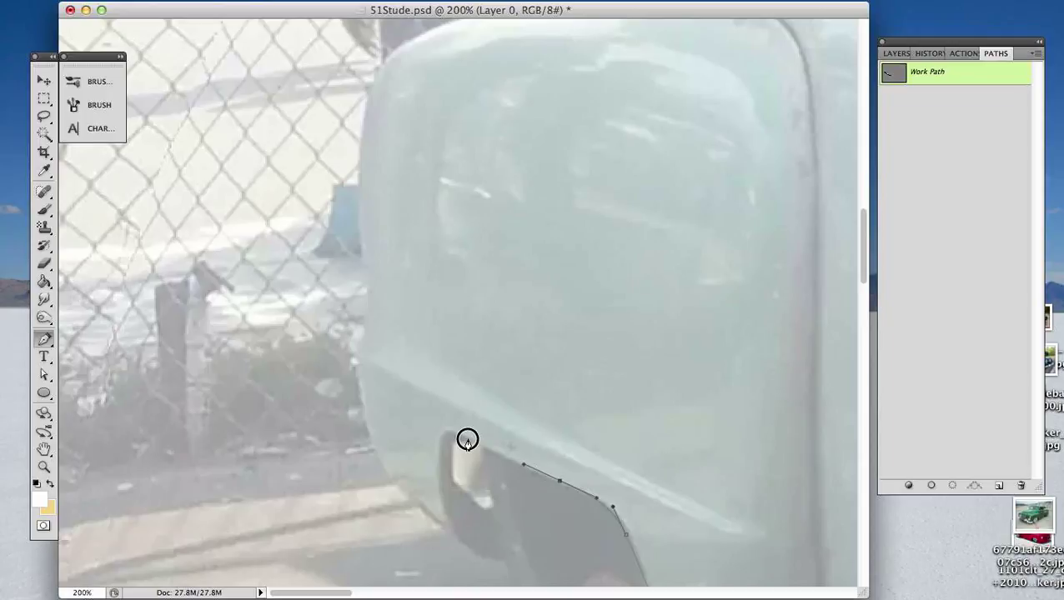
- Trace the Pen path around the rear wheel opening's far corner and down its back edge, ending in a corner point at the fender's bottom
{"action": "left_click_drag", "start_coordinate": [468, 439], "coordinate": [454, 433]}
{"action": "left_click_drag", "start_coordinate": [438, 453], "coordinate": [438, 485]}
{"action": "left_click_drag", "start_coordinate": [445, 512], "coordinate": [447, 518]}
{"action": "left_click_drag", "start_coordinate": [475, 554], "coordinate": [492, 566]}
{"action": "left_click", "coordinate": [475, 555]}
- Continue the path along the rear fender's lower outer edge up to the tip of the body crease
{"action": "left_click", "coordinate": [465, 553]}
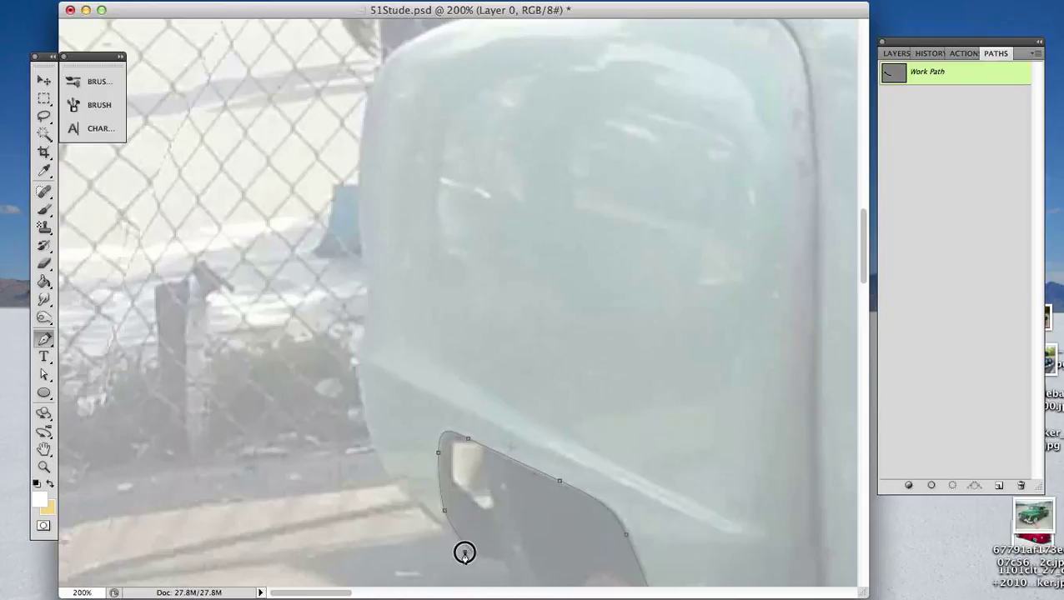
{"action": "left_click_drag", "start_coordinate": [464, 553], "coordinate": [453, 545]}
{"action": "left_click_drag", "start_coordinate": [383, 464], "coordinate": [366, 442]}
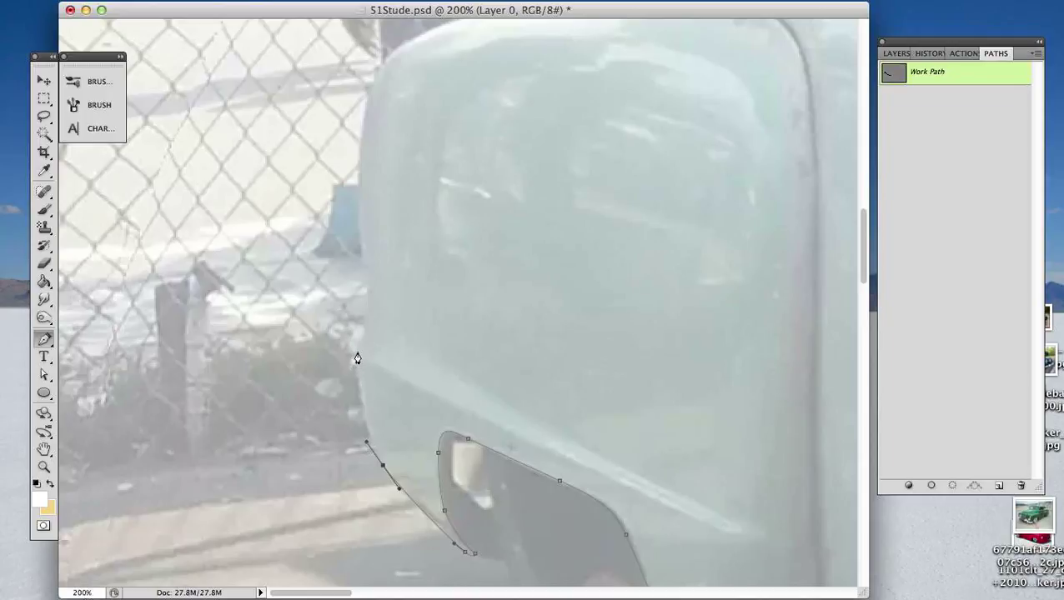
{"action": "mouse_move", "coordinate": [357, 347]}
{"action": "left_mouse_down"}
{"action": "mouse_move", "coordinate": [357, 325]}
{"action": "mouse_move", "coordinate": [360, 342]}
{"action": "mouse_move", "coordinate": [365, 327]}
{"action": "left_mouse_up"}
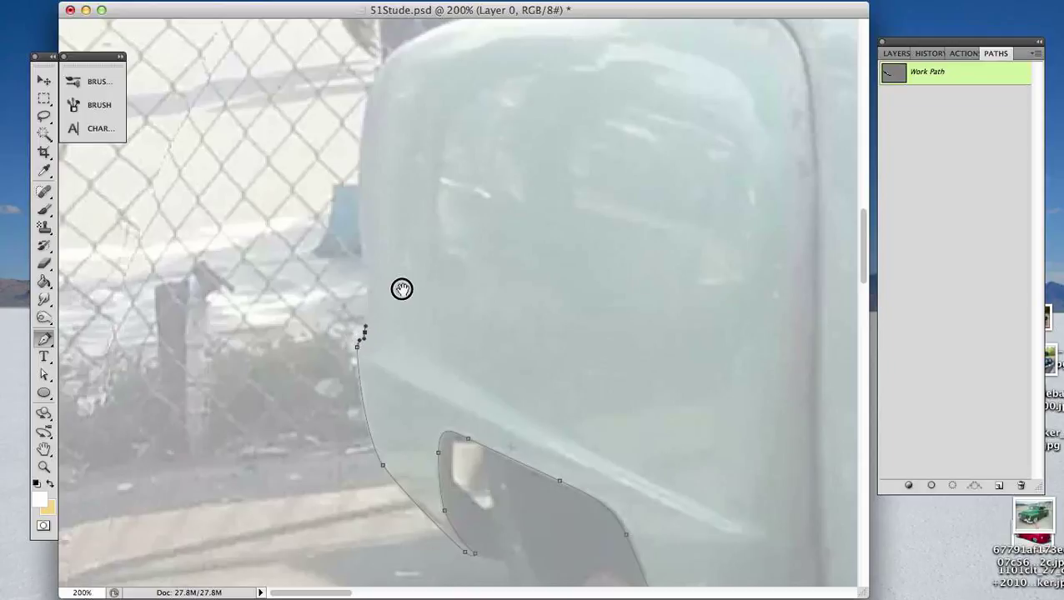
- Trace up the rear fender's back edge and over its top to the body junction, and shorten the curve handle to fit the fender
{"action": "left_click_drag", "start_coordinate": [402, 289], "coordinate": [362, 367]}
{"action": "left_click_drag", "start_coordinate": [360, 260], "coordinate": [445, 304]}
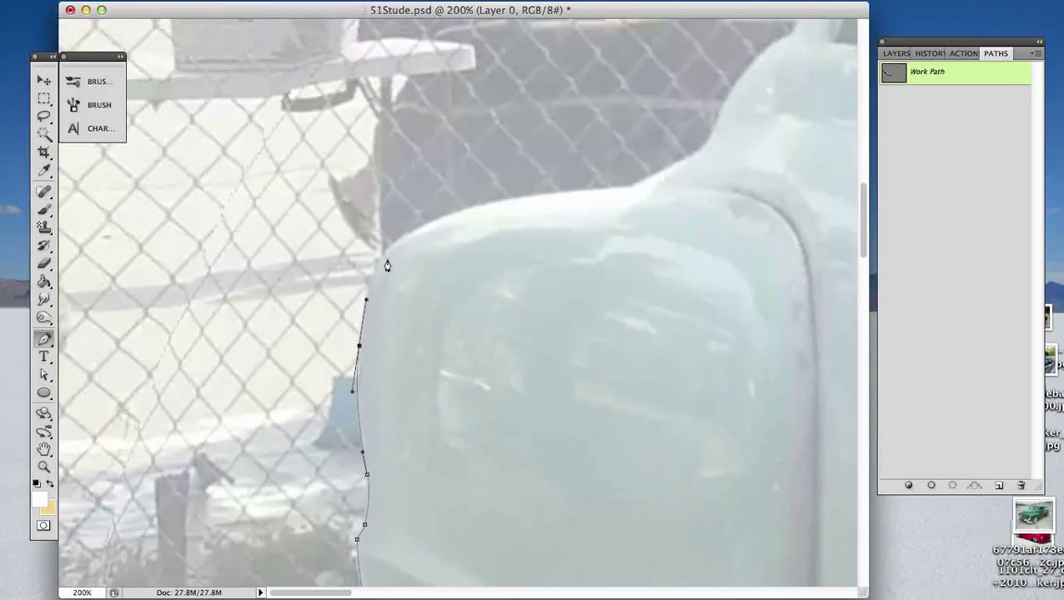
{"action": "left_click_drag", "start_coordinate": [477, 205], "coordinate": [590, 182]}
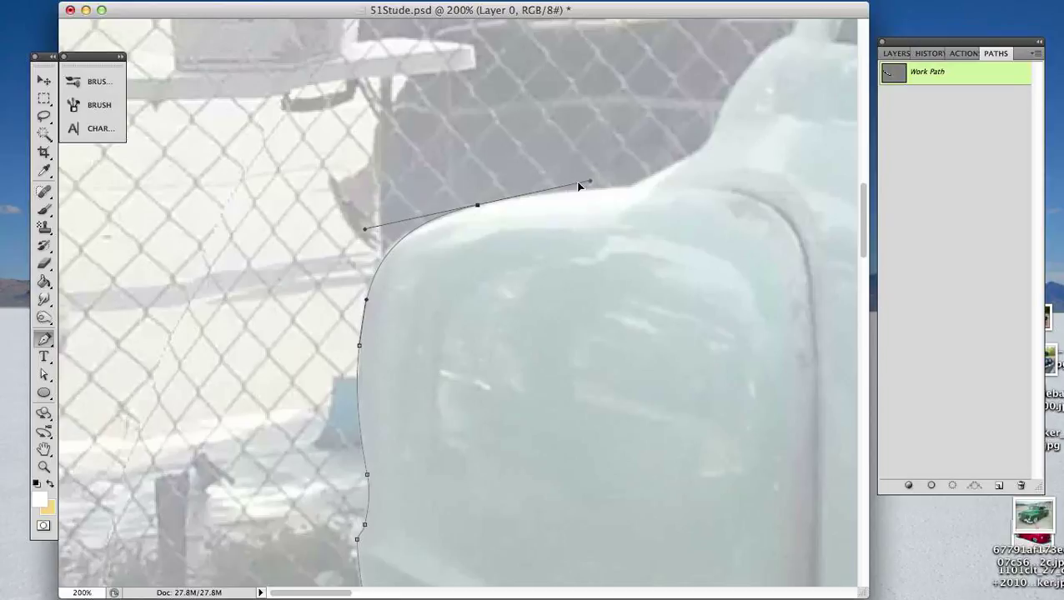
{"action": "left_click_drag", "start_coordinate": [626, 237], "coordinate": [564, 289]}
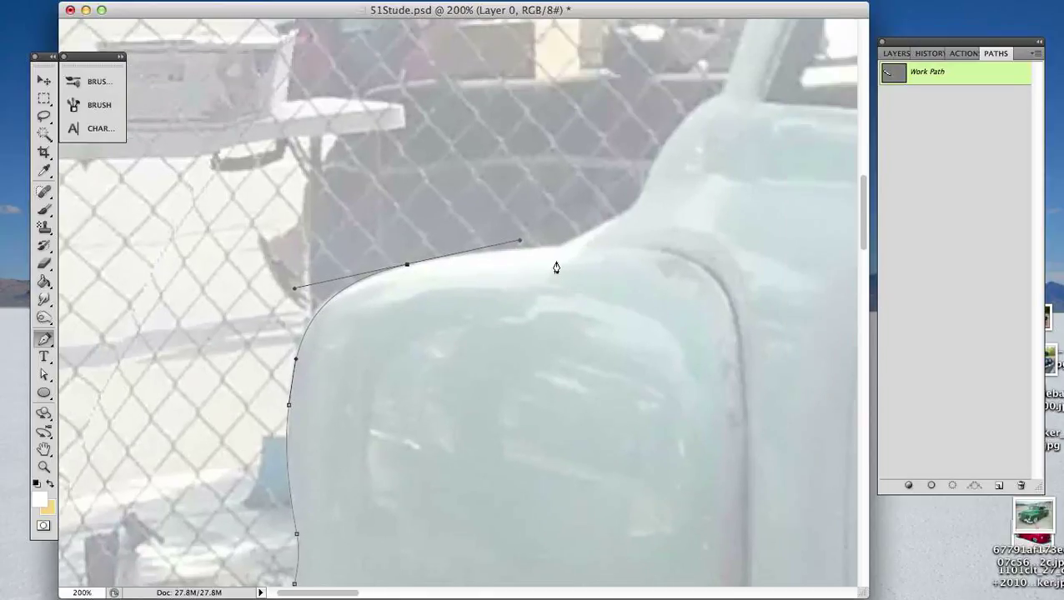
{"action": "left_click", "coordinate": [559, 248]}
{"action": "key", "text": "a"}
{"action": "left_click_drag", "start_coordinate": [524, 244], "coordinate": [499, 248]}
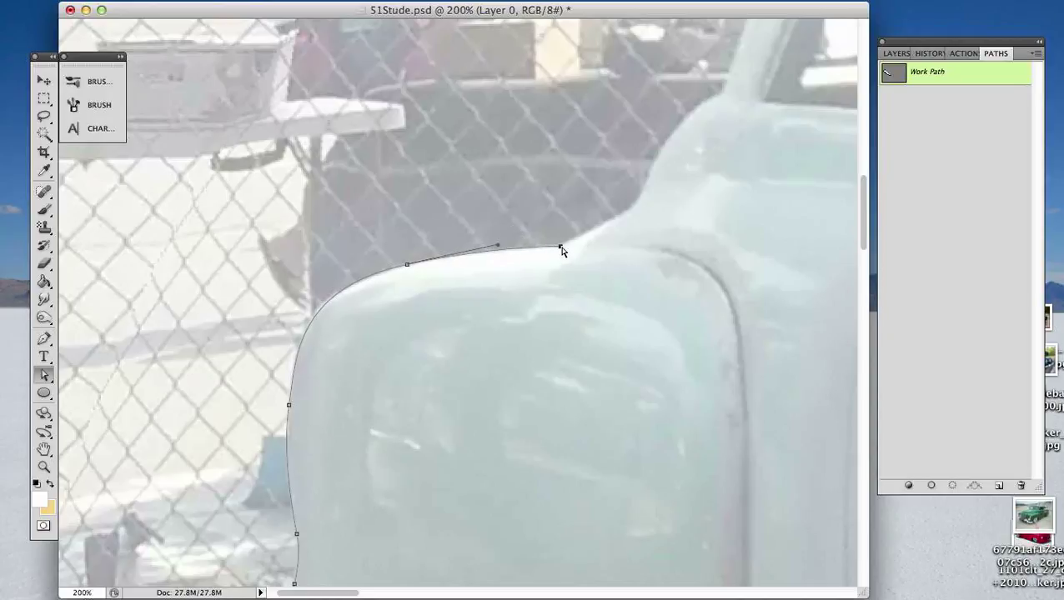
{"action": "key", "text": "p"}
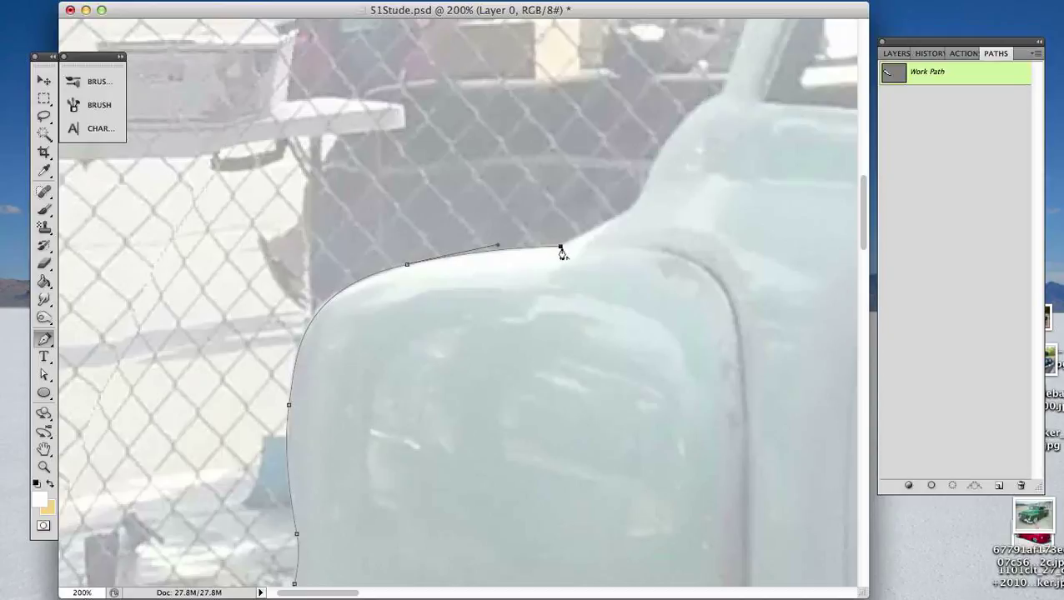
{"action": "left_click_drag", "start_coordinate": [560, 247], "coordinate": [574, 248]}
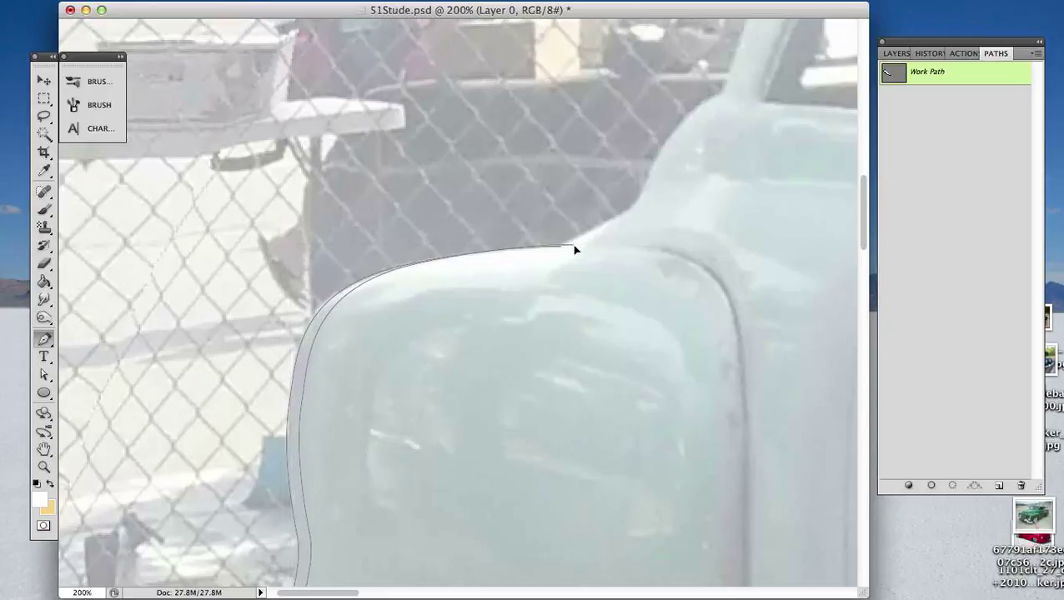
{"action": "key", "text": "Delete"}
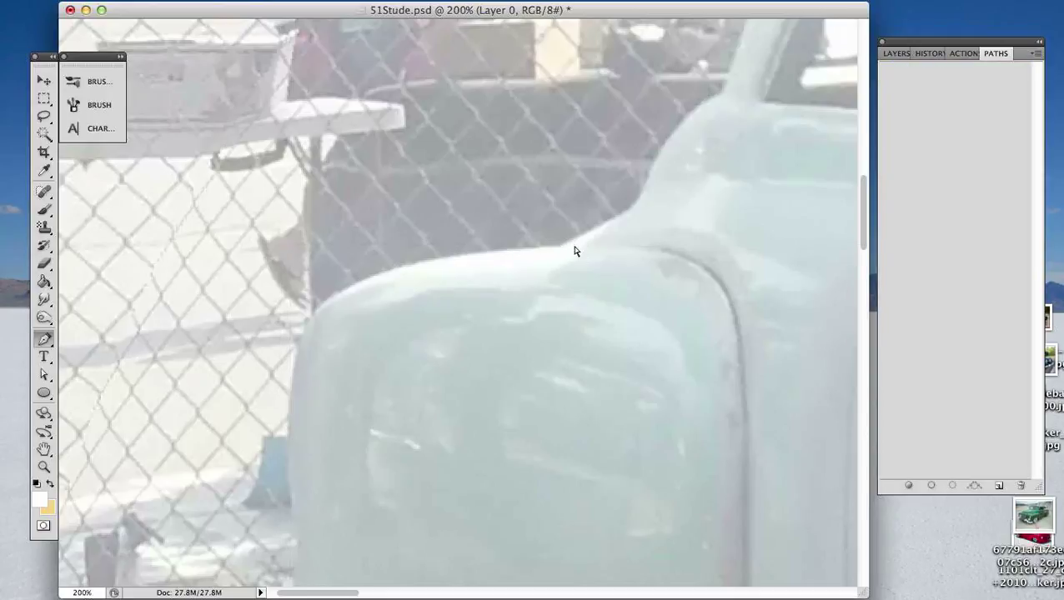
{"action": "key", "text": "super+z"}
{"action": "key", "text": "a"}
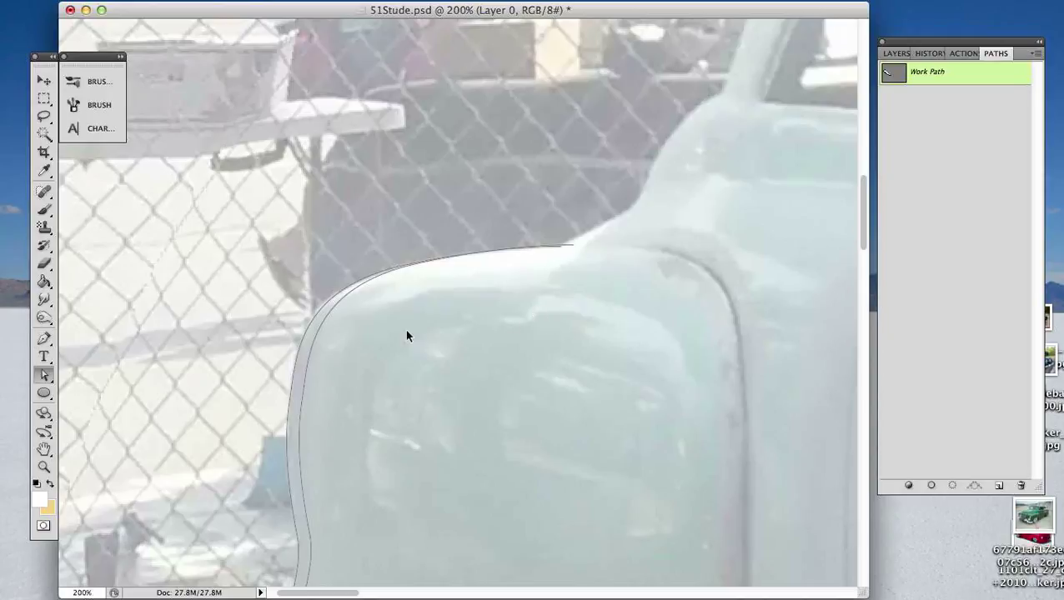
{"action": "left_click", "coordinate": [310, 351]}
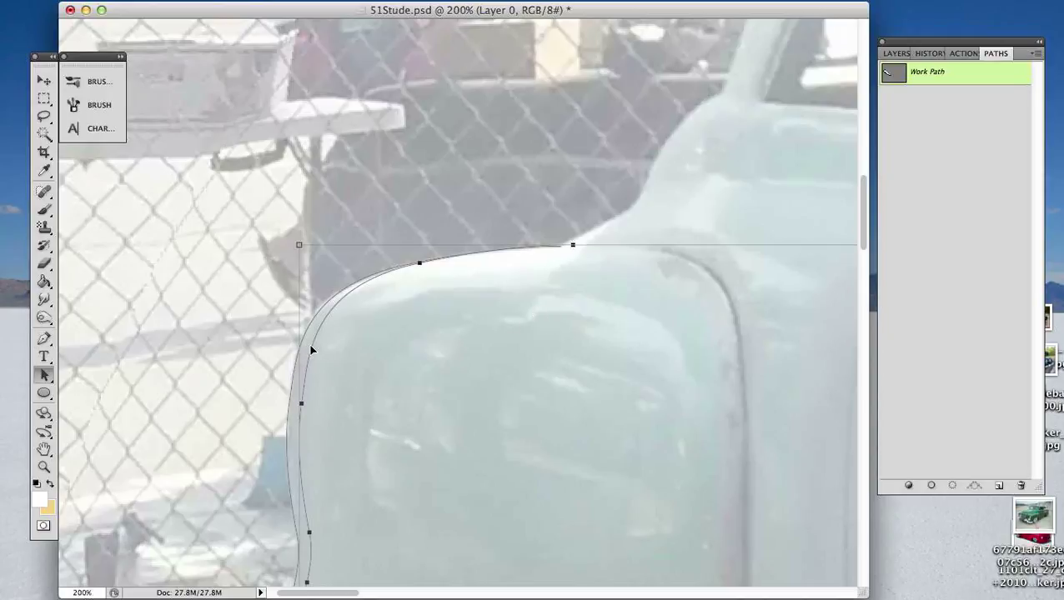
{"action": "key", "text": "Delete"}
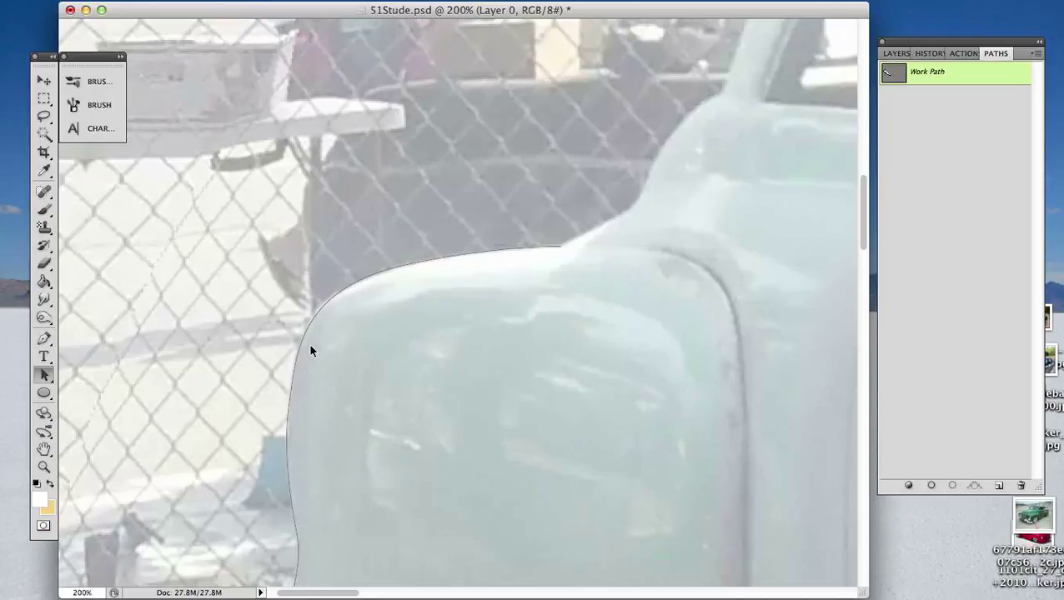
{"action": "left_click", "coordinate": [561, 246]}
{"action": "key", "text": "p"}
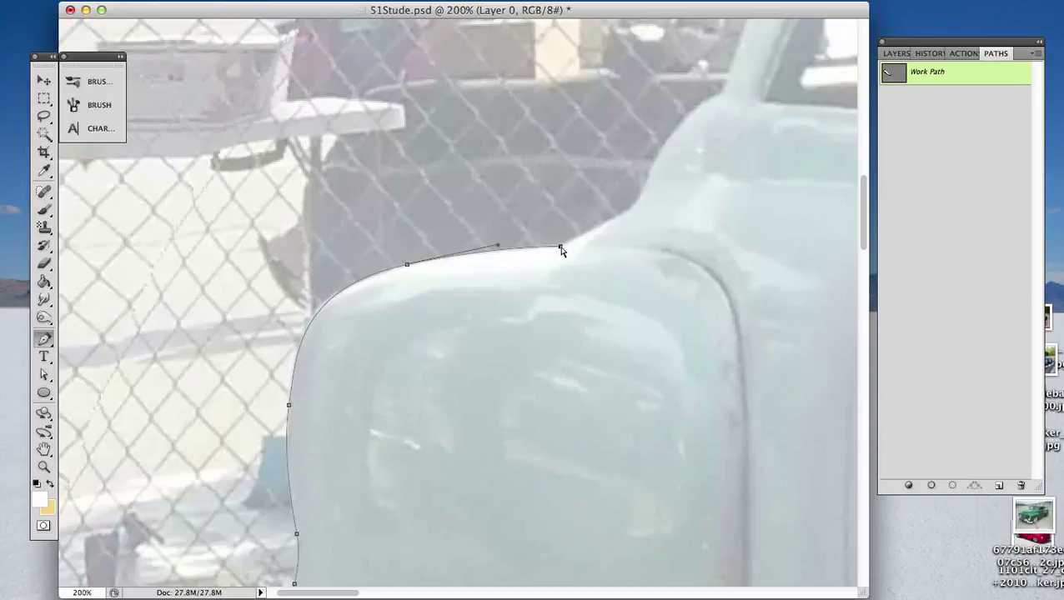
{"action": "left_click_drag", "start_coordinate": [559, 247], "coordinate": [602, 249]}
{"action": "key", "text": "super+z"}
{"action": "key", "text": "a"}
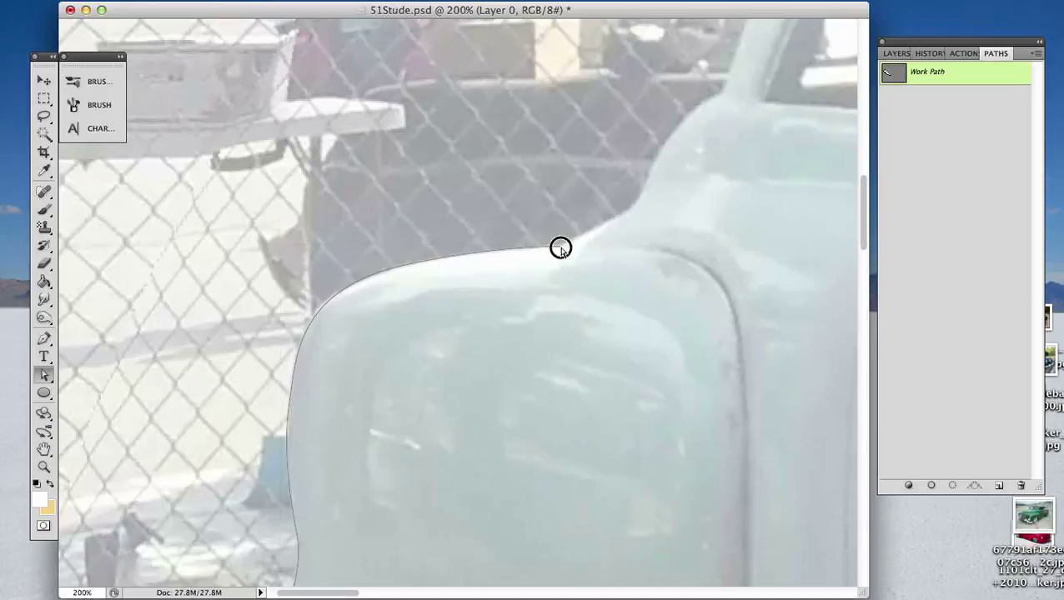
- Extend the path from the rear fender's top end along the curved body shoulder to the base of the rear roof pillar
{"action": "left_click", "coordinate": [561, 248]}
{"action": "key", "text": "p"}
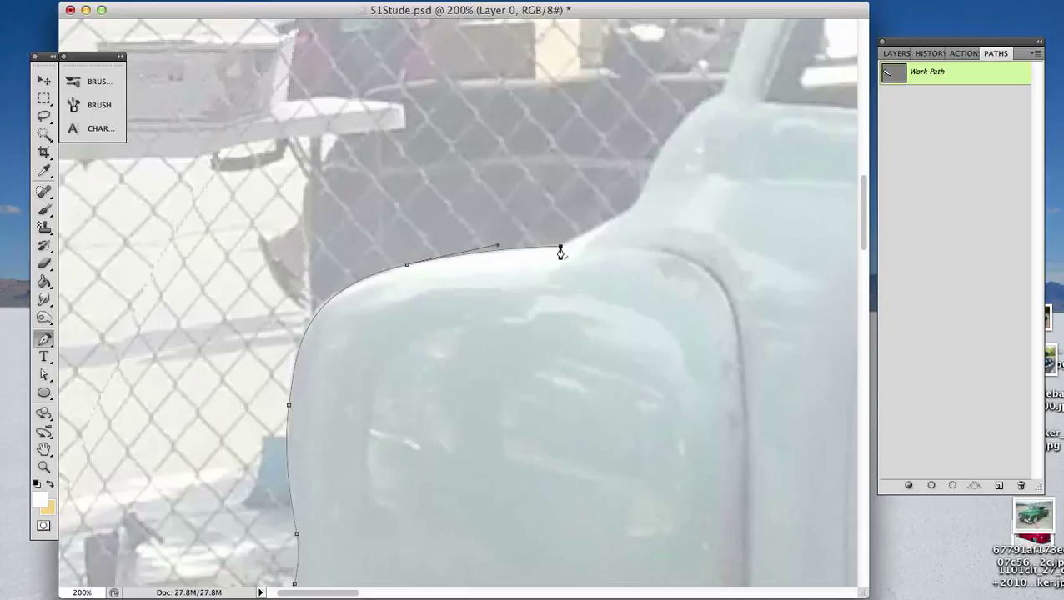
{"action": "left_click_drag", "start_coordinate": [619, 218], "coordinate": [638, 198]}
{"action": "left_click_drag", "start_coordinate": [561, 250], "coordinate": [581, 236]}
{"action": "left_click", "coordinate": [628, 209]}
{"action": "left_click_drag", "start_coordinate": [673, 130], "coordinate": [692, 113]}
{"action": "key", "text": "space"}
{"action": "left_click_drag", "start_coordinate": [680, 215], "coordinate": [582, 374]}
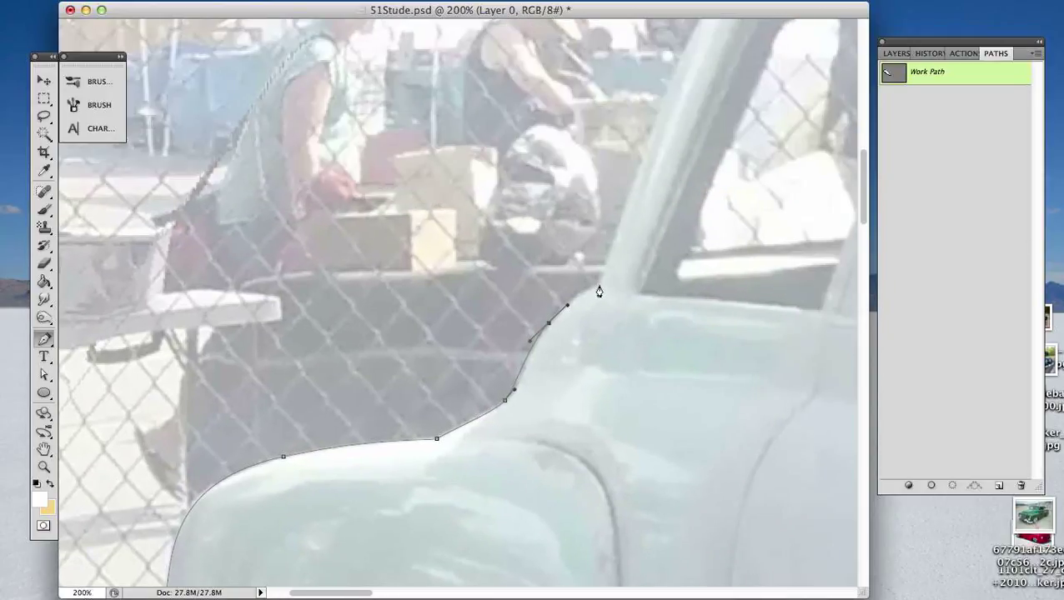
{"action": "left_click_drag", "start_coordinate": [599, 288], "coordinate": [567, 302]}
- Refine the curve handles at the anchor where the fender slope turns up into the body shoulder
{"action": "key", "text": "a"}
{"action": "left_click", "coordinate": [505, 399]}
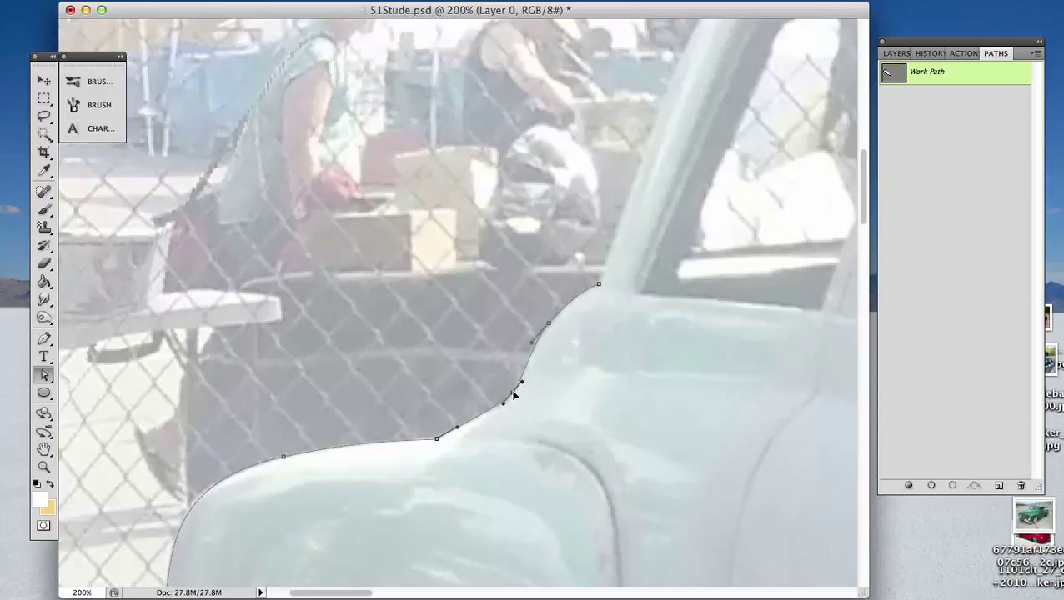
{"action": "left_click", "coordinate": [589, 325]}
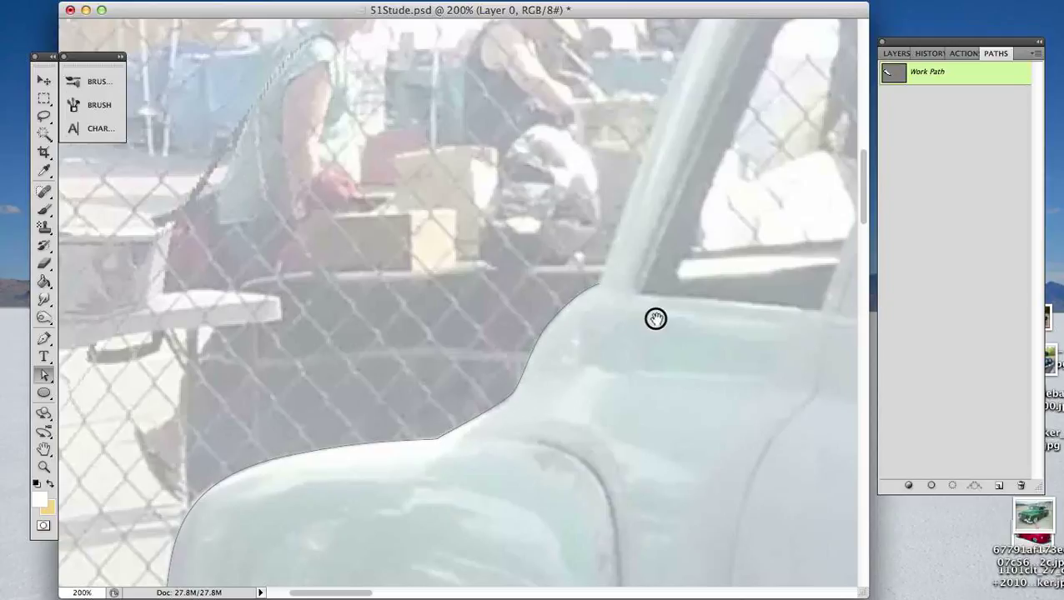
- Extend the path from the base of the rear roof pillar up its back edge to the start of the roof curve
{"action": "left_click_drag", "start_coordinate": [655, 316], "coordinate": [554, 427]}
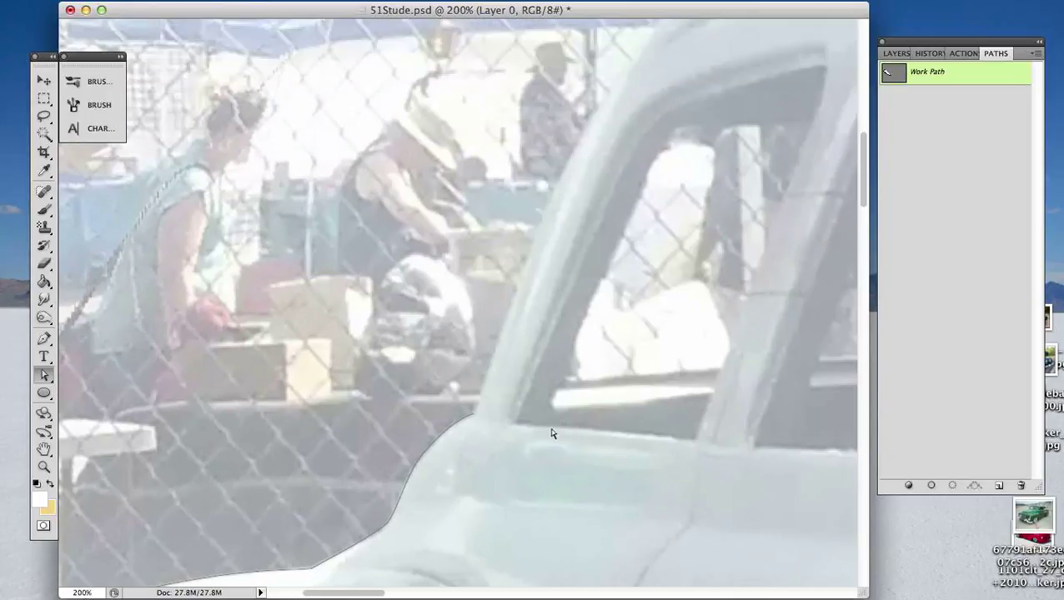
{"action": "key", "text": "p"}
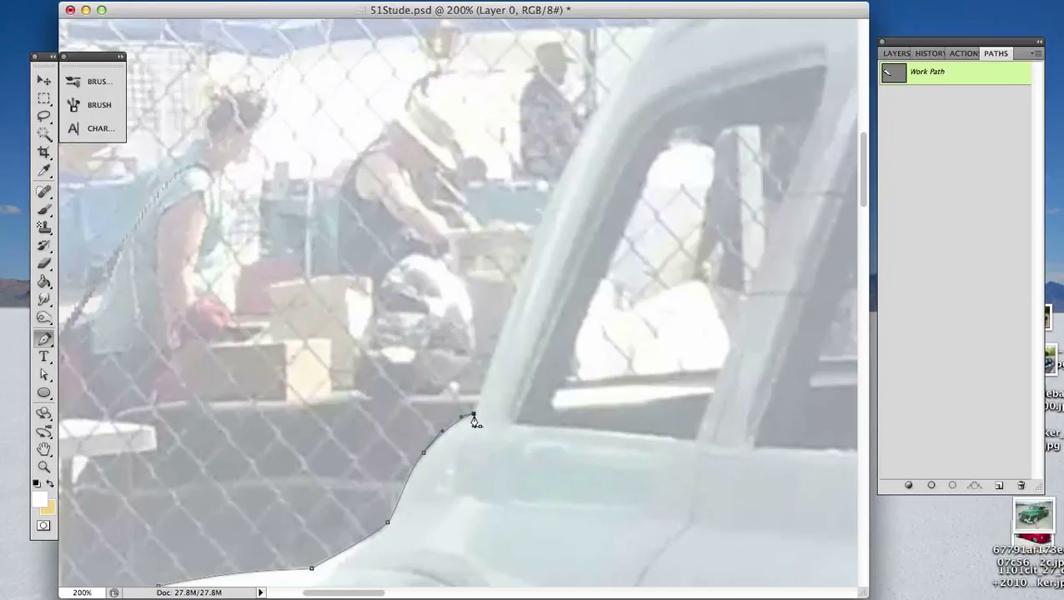
{"action": "left_click", "coordinate": [473, 414]}
{"action": "left_click_drag", "start_coordinate": [656, 121], "coordinate": [605, 271]}
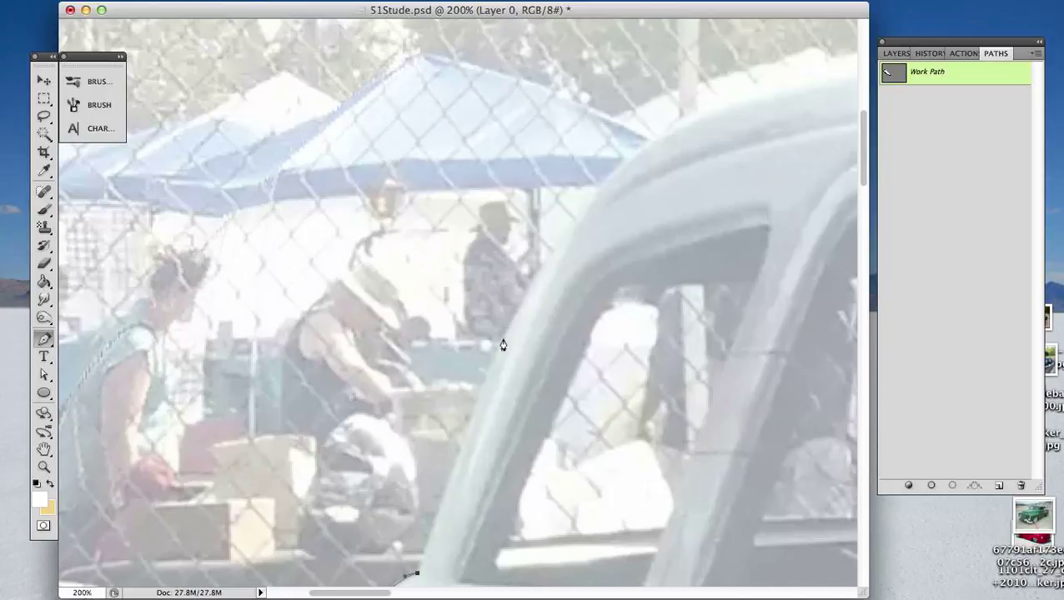
{"action": "left_click_drag", "start_coordinate": [502, 342], "coordinate": [538, 264]}
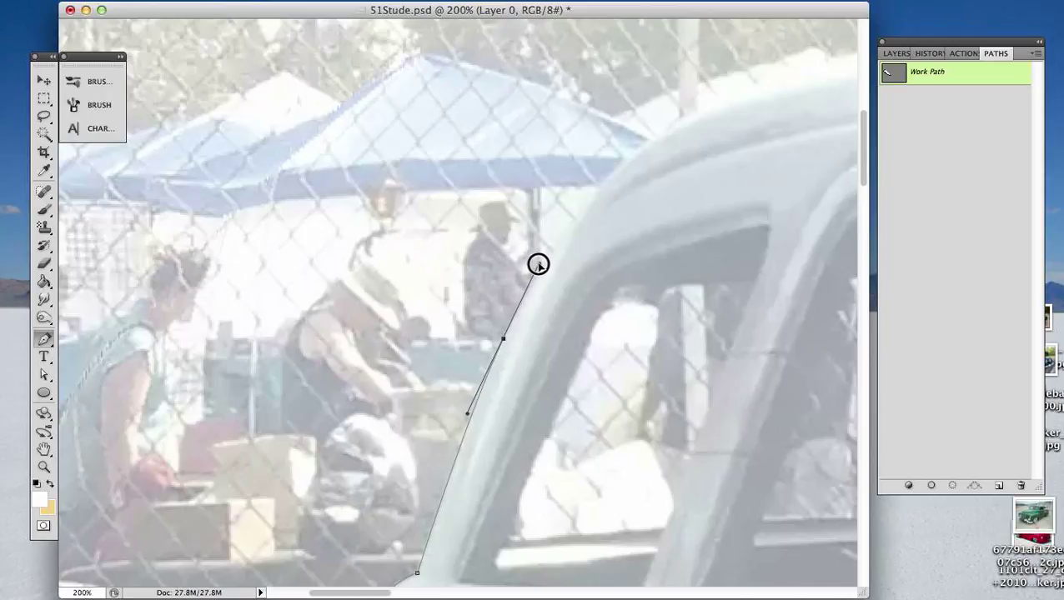
{"action": "left_click", "coordinate": [582, 218]}
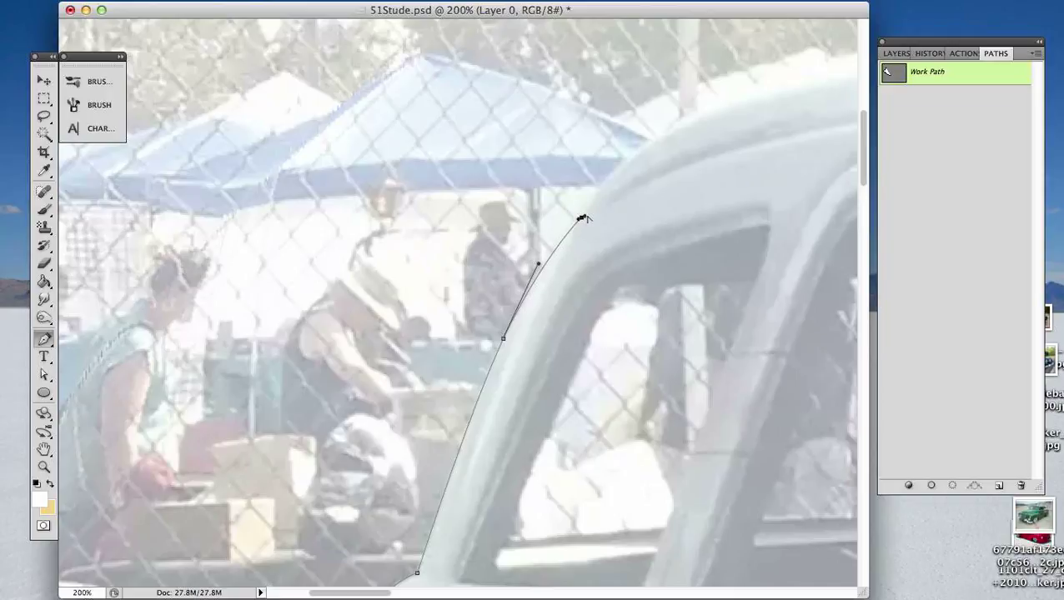
{"action": "left_click_drag", "start_coordinate": [582, 218], "coordinate": [586, 209]}
- Curve the path over the roof's rear corner onto the roofline, undoing the stray extra anchor
{"action": "left_click_drag", "start_coordinate": [719, 203], "coordinate": [554, 306]}
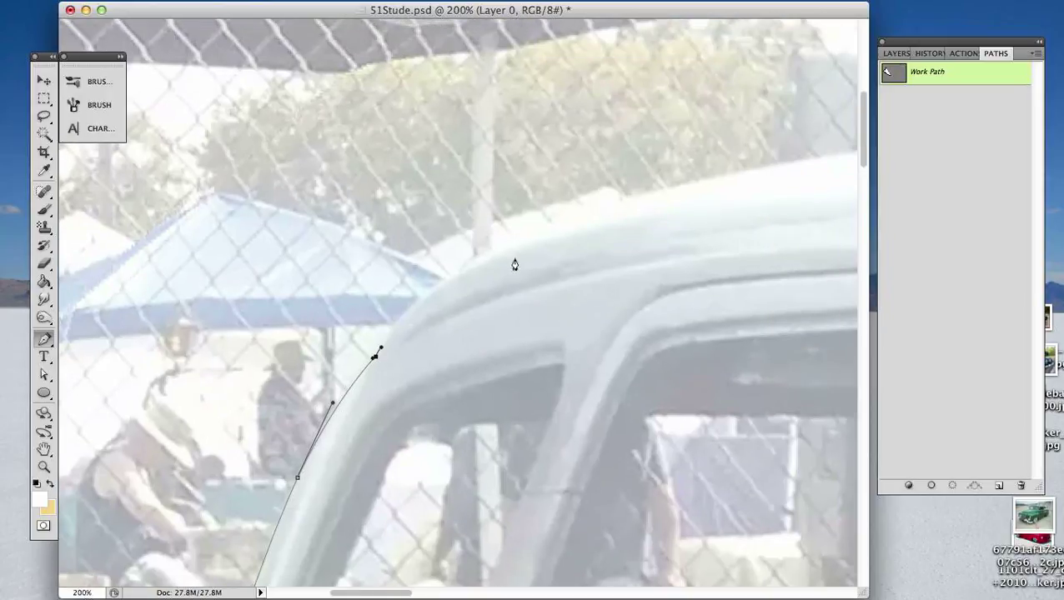
{"action": "left_click_drag", "start_coordinate": [530, 240], "coordinate": [624, 227]}
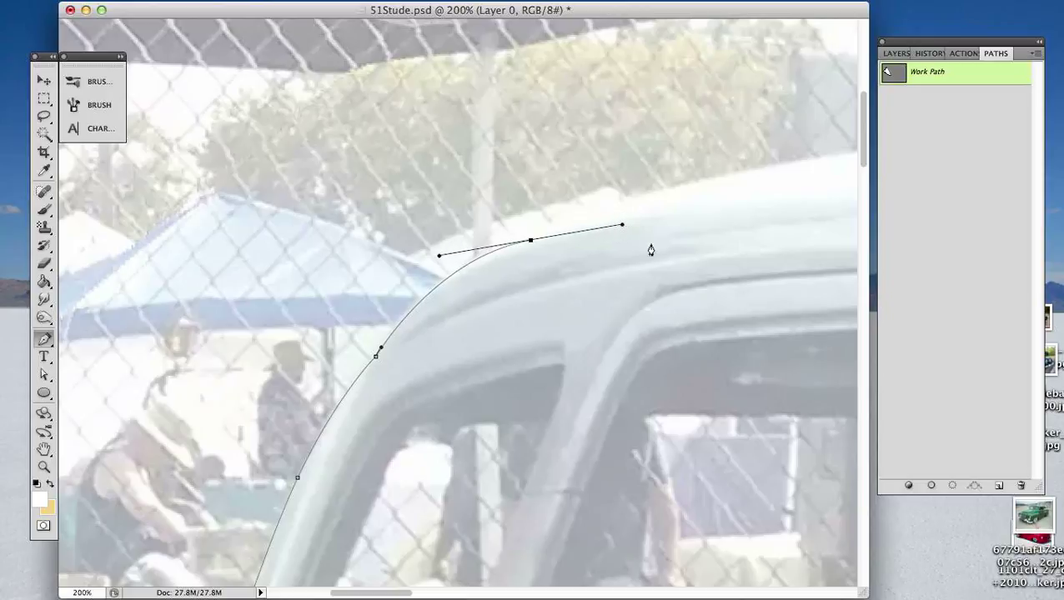
{"action": "key", "text": "space"}
{"action": "left_click_drag", "start_coordinate": [637, 266], "coordinate": [506, 296]}
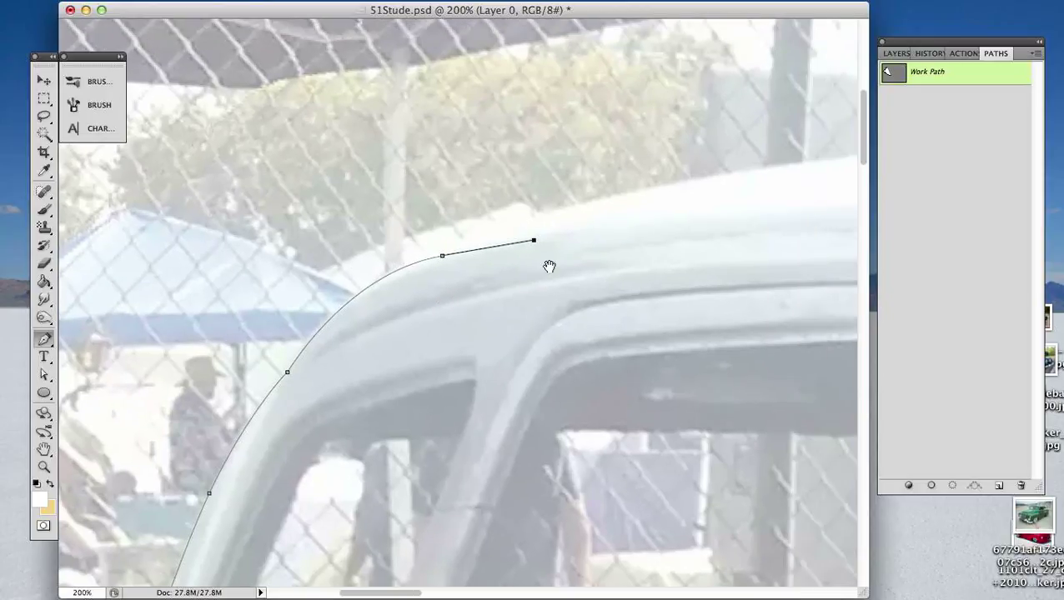
{"action": "left_click_drag", "start_coordinate": [549, 266], "coordinate": [432, 295]}
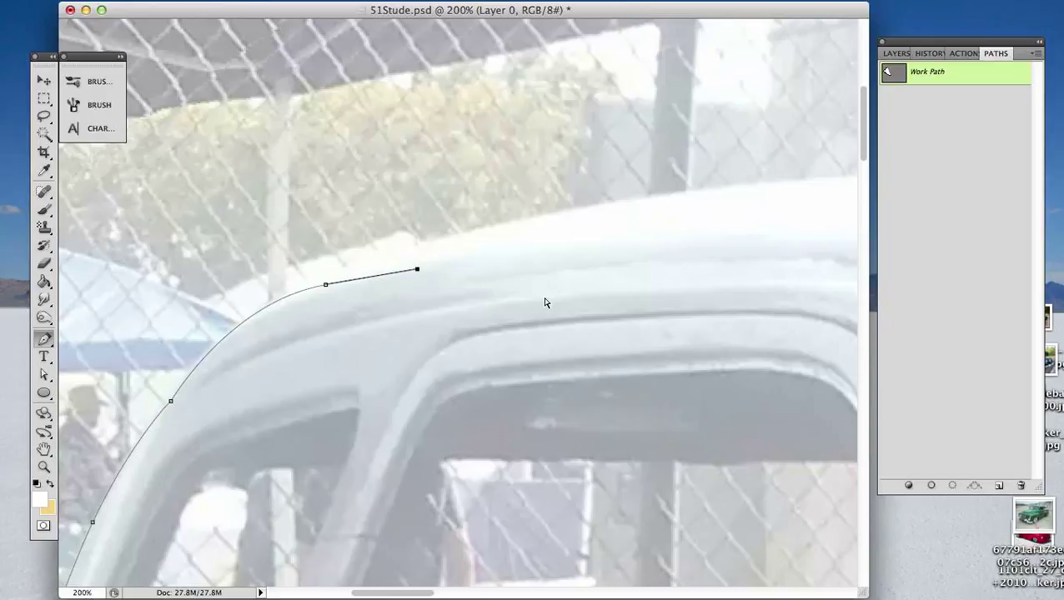
{"action": "key", "text": "super+z"}
- Move the last rear roof anchor farther forward along the roofline and lengthen its rear handle to fit the curve
{"action": "key", "text": "super+minus"}
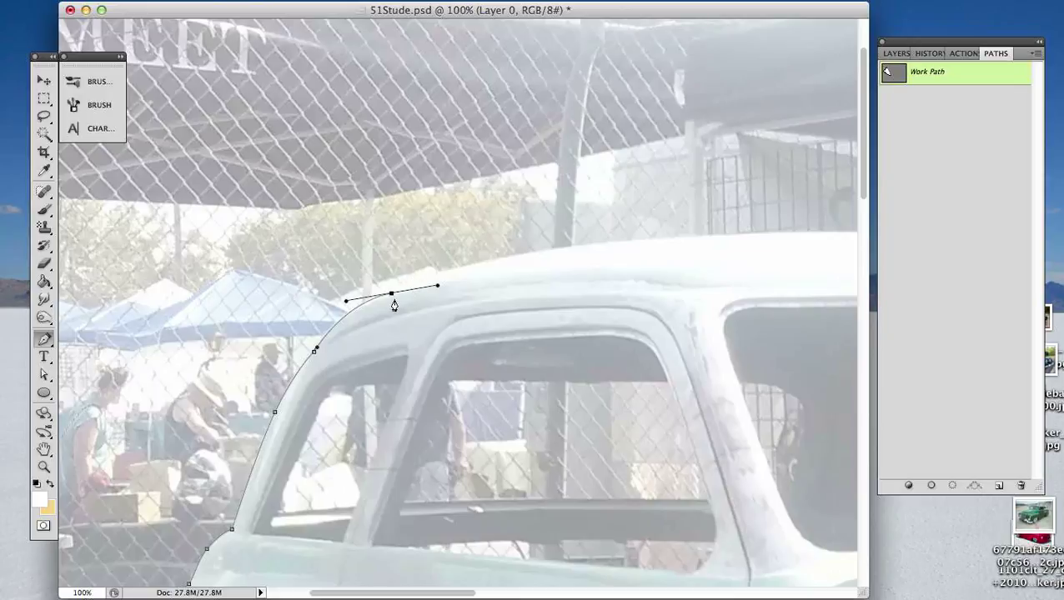
{"action": "key", "text": "a"}
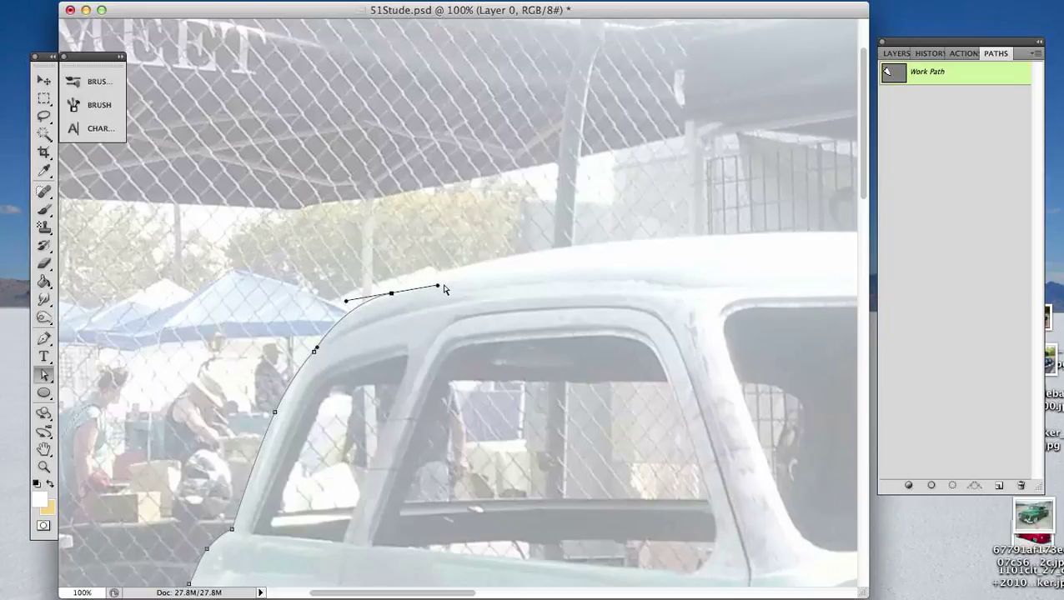
{"action": "left_click_drag", "start_coordinate": [391, 295], "coordinate": [349, 292]}
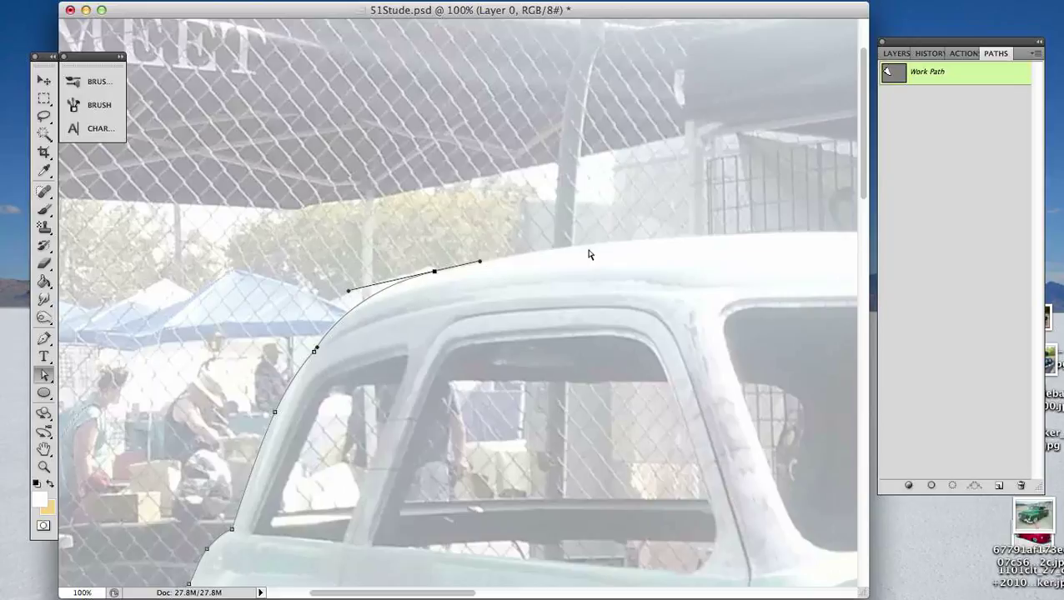
- Trace the roofline with long curves across the top of the roof to the start of its front slope
{"action": "key", "text": "p"}
{"action": "left_click_drag", "start_coordinate": [588, 254], "coordinate": [421, 275]}
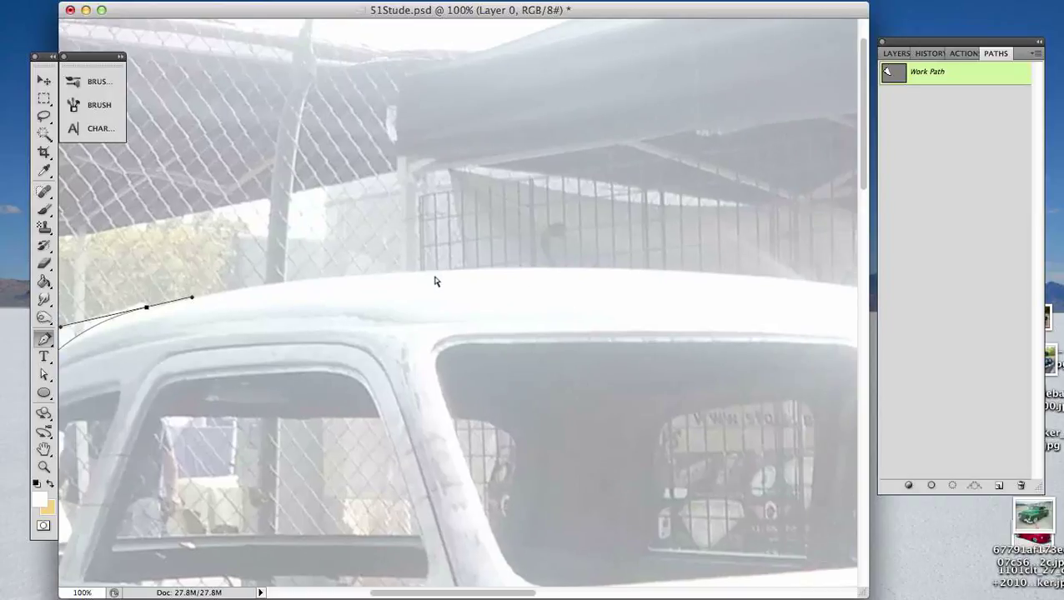
{"action": "key", "text": "super+minus"}
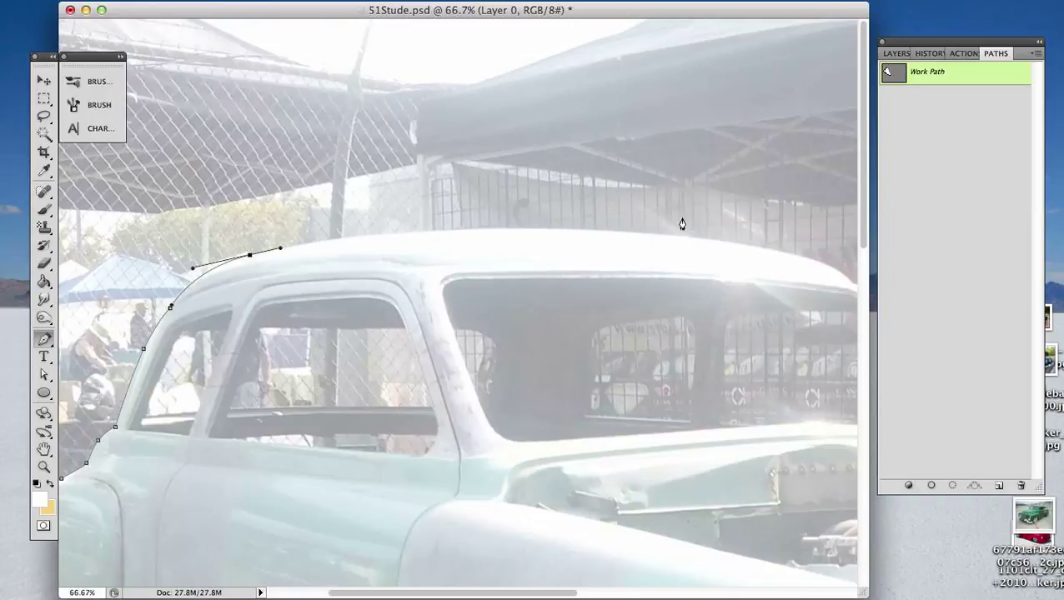
{"action": "left_click_drag", "start_coordinate": [574, 228], "coordinate": [750, 233]}
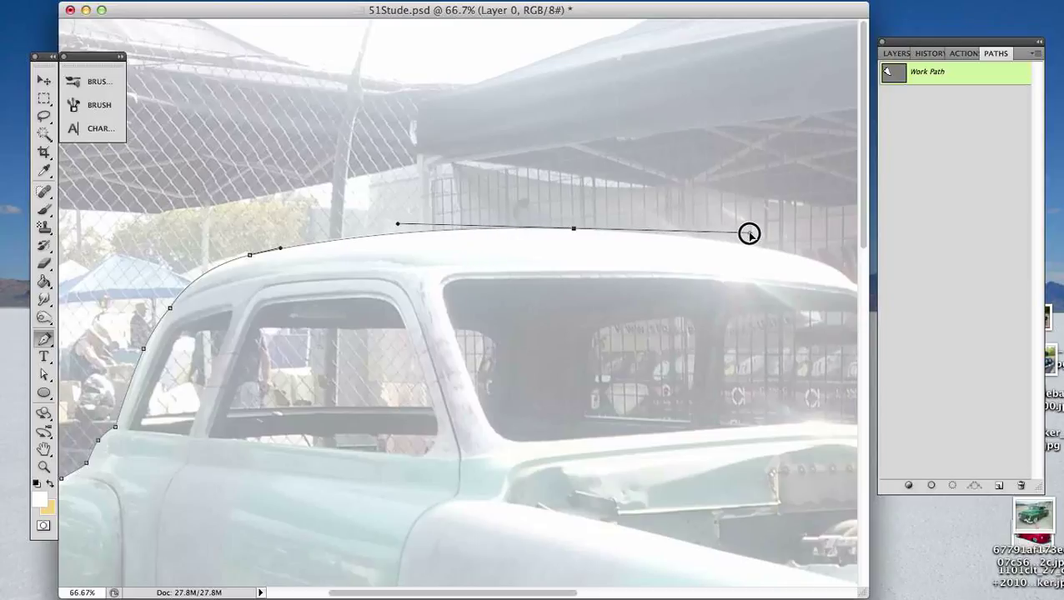
{"action": "left_click", "coordinate": [814, 261]}
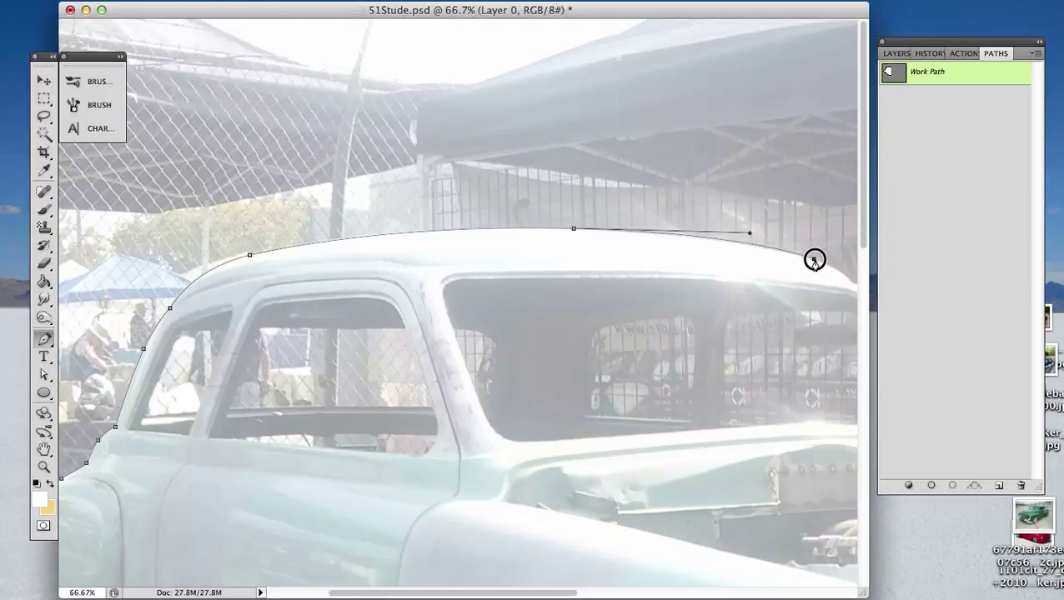
- Continue the path around the roof's front corner to the top of the far windshield pillar
{"action": "left_click_drag", "start_coordinate": [813, 250], "coordinate": [552, 266]}
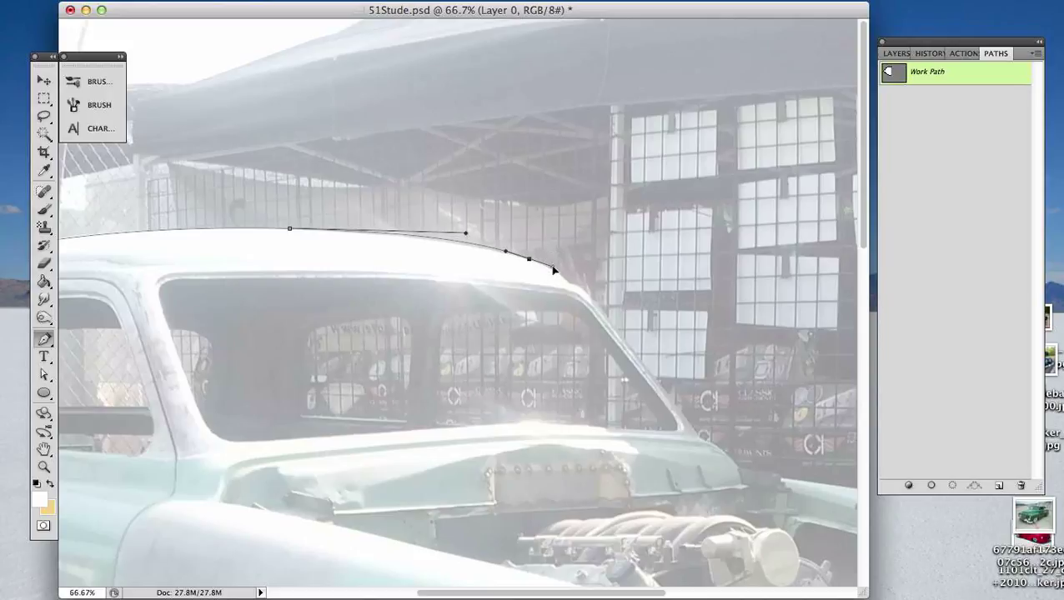
{"action": "left_click", "coordinate": [568, 286]}
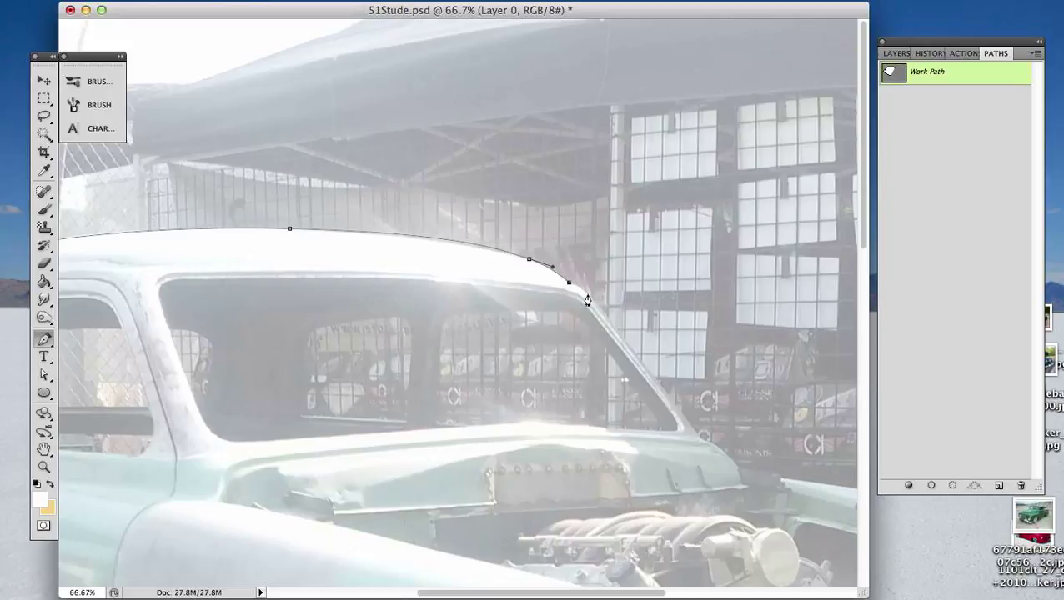
{"action": "left_click_drag", "start_coordinate": [587, 294], "coordinate": [595, 306]}
- Shorten the forward curve handle of the anchor at the top of the roof so the path follows the roofline
{"action": "key", "text": "a"}
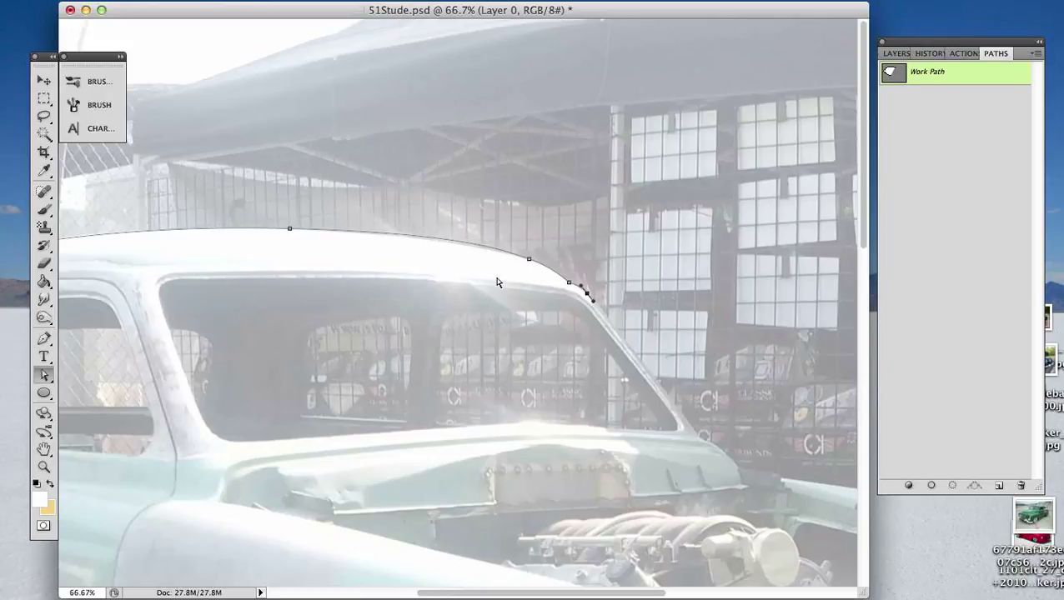
{"action": "left_click", "coordinate": [527, 265]}
{"action": "left_click", "coordinate": [528, 262]}
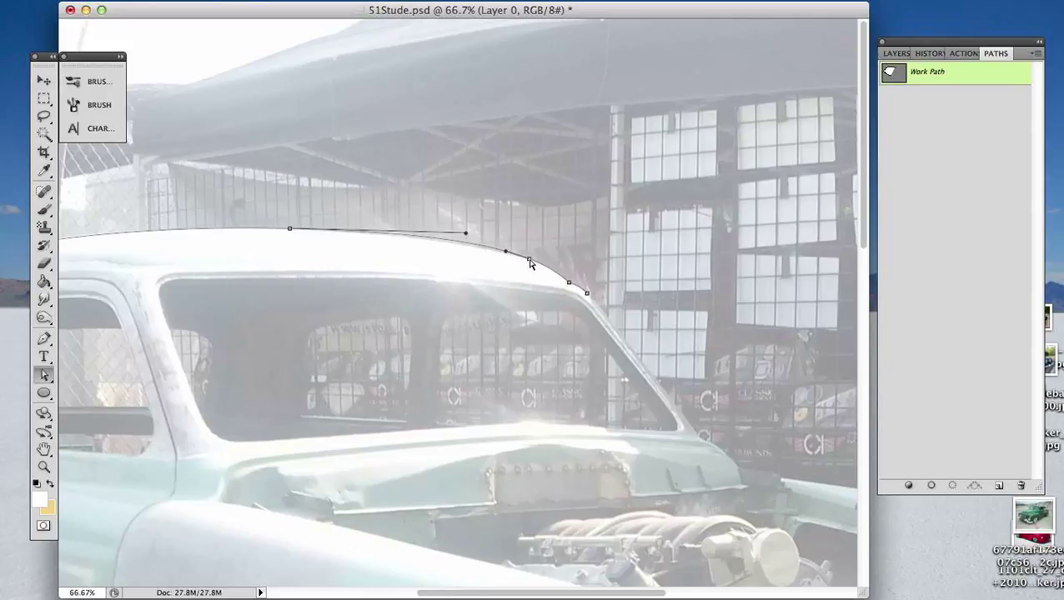
{"action": "left_click_drag", "start_coordinate": [465, 235], "coordinate": [436, 232]}
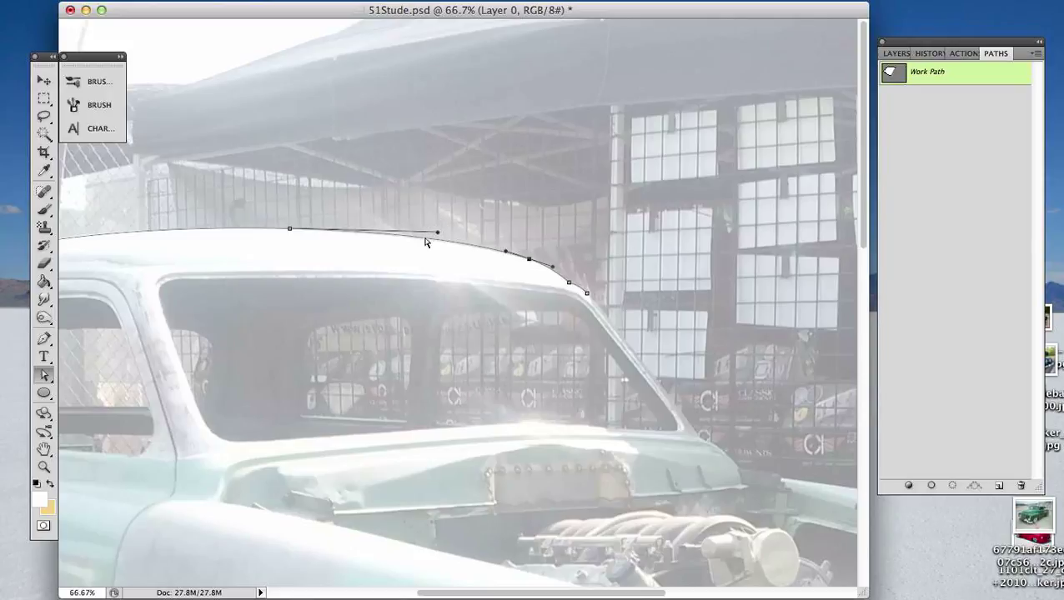
- Resume the path at the top of the far windshield pillar and extend it down the pillar to the cowl
{"action": "left_click", "coordinate": [586, 294]}
{"action": "key", "text": "p"}
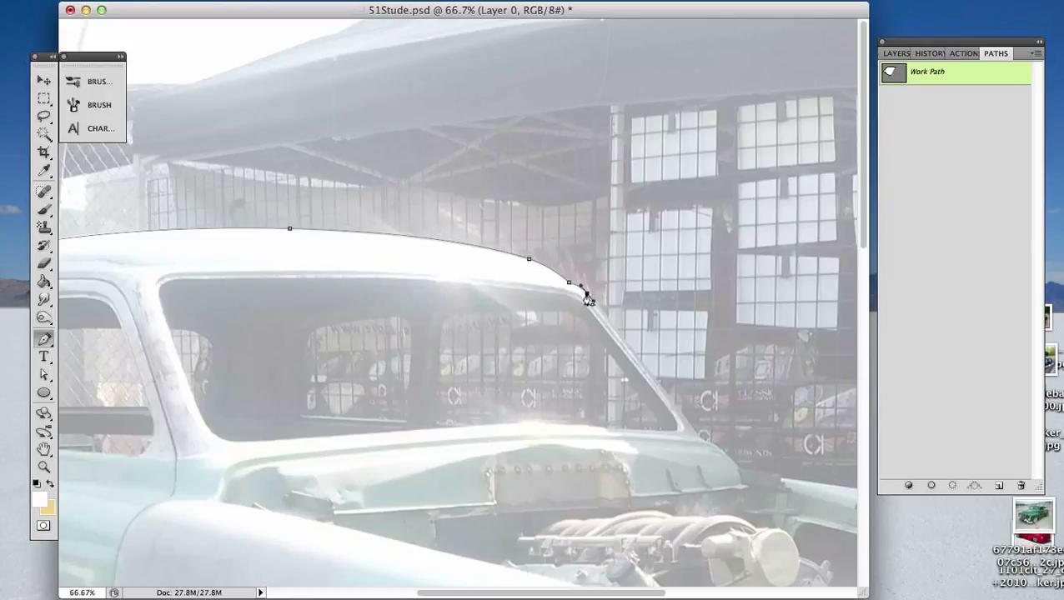
{"action": "left_click_drag", "start_coordinate": [684, 359], "coordinate": [556, 282]}
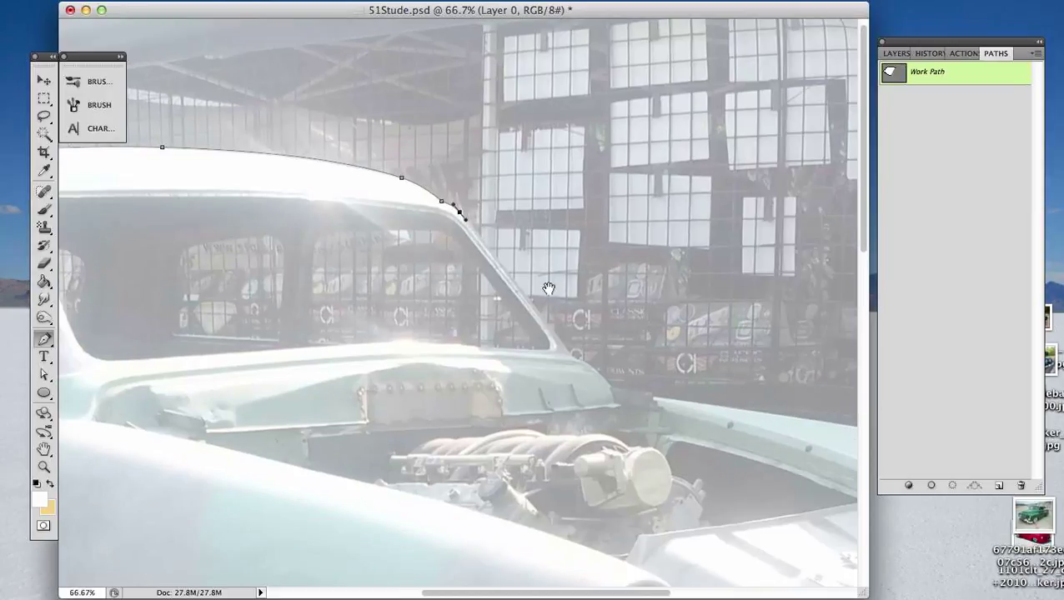
{"action": "left_click_drag", "start_coordinate": [755, 373], "coordinate": [600, 326]}
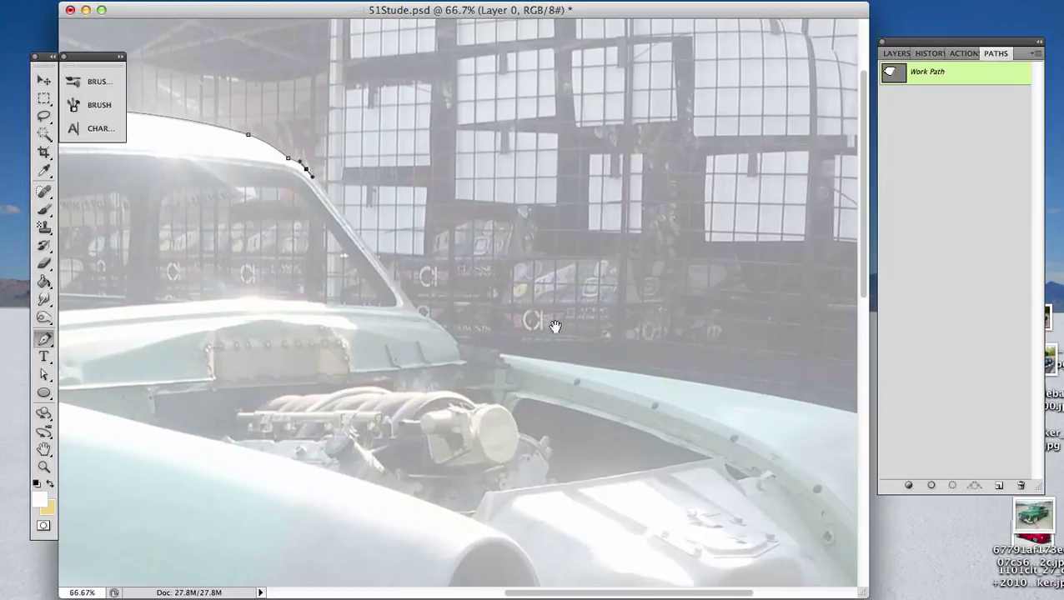
{"action": "left_click_drag", "start_coordinate": [418, 316], "coordinate": [430, 331]}
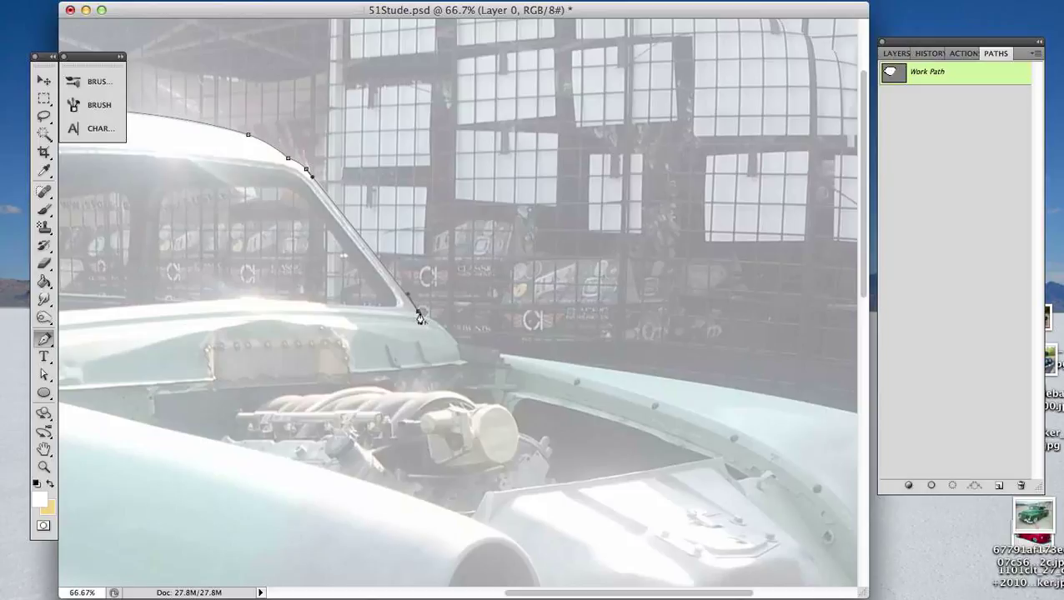
{"action": "left_click_drag", "start_coordinate": [552, 330], "coordinate": [569, 349]}
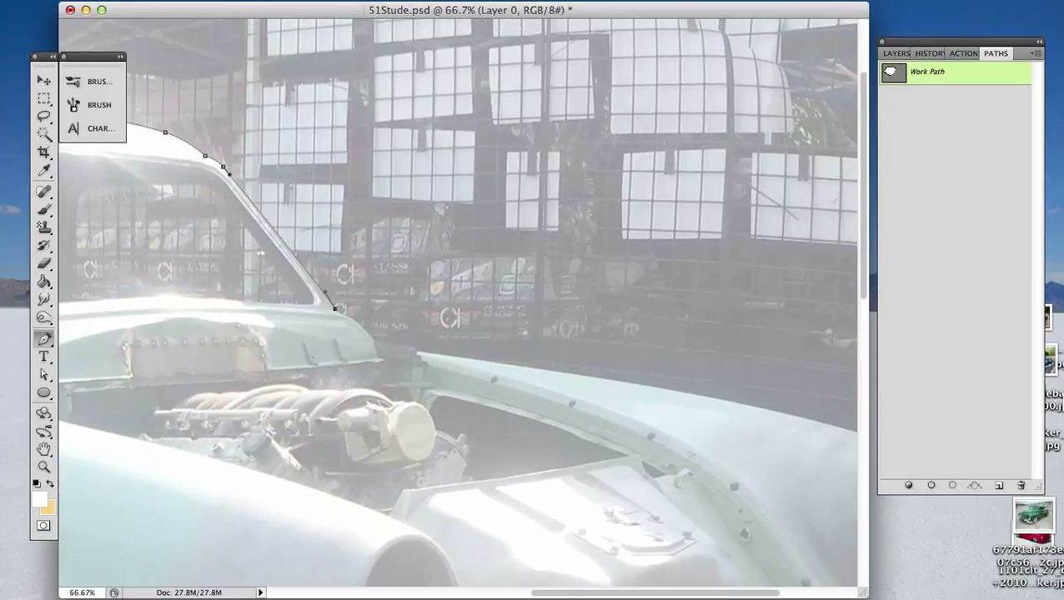
- Preview 1951StudebakerChampion_01_700.jpg and the Studebaker Drivers Club photo on the desktop to examine the hood and front fender shape
{"action": "left_click", "coordinate": [1052, 370]}
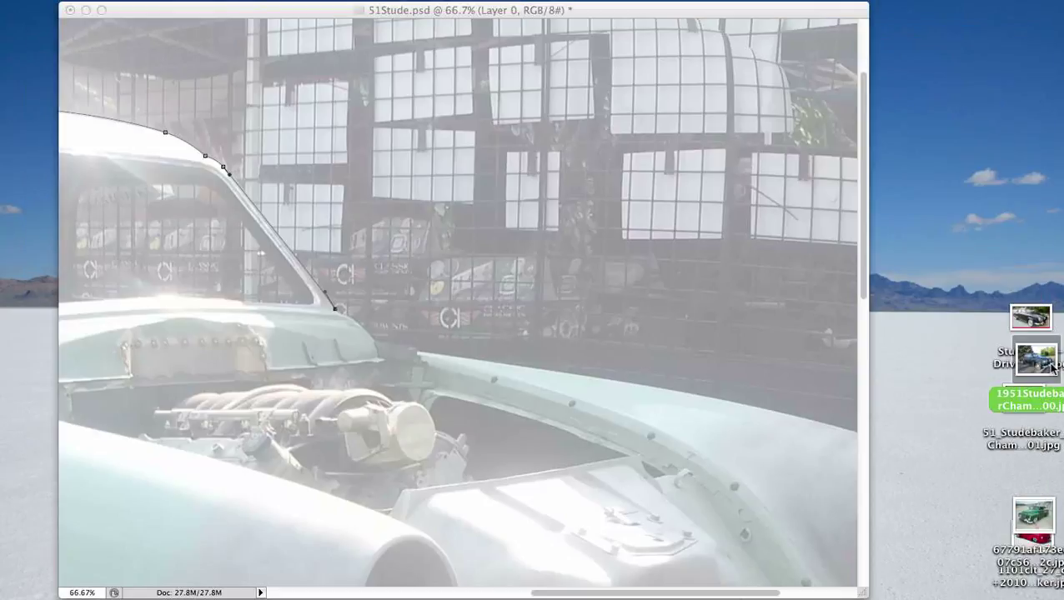
{"action": "key", "text": "space"}
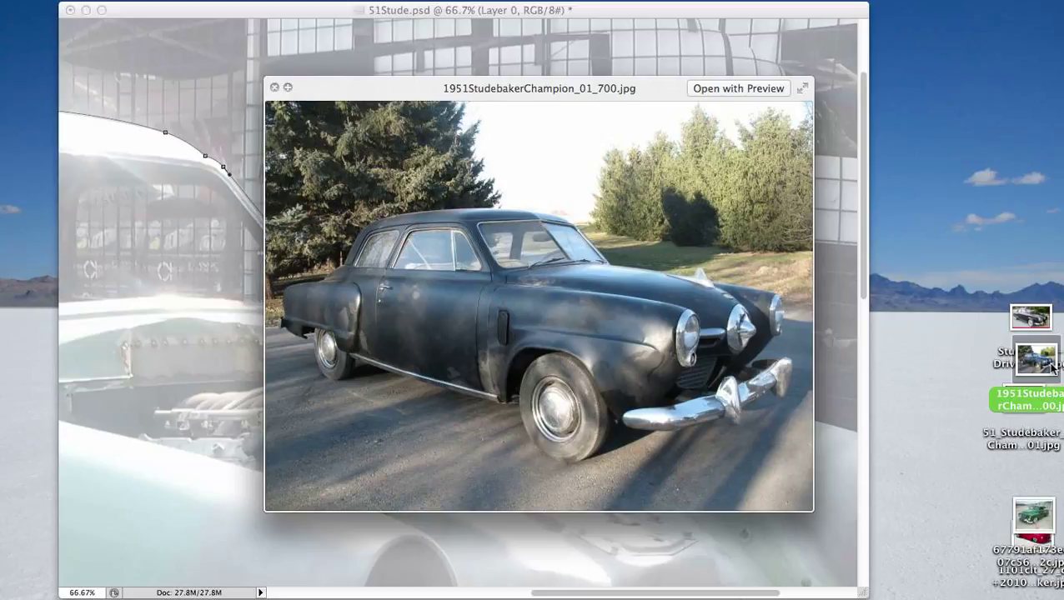
{"action": "left_click", "coordinate": [1052, 368]}
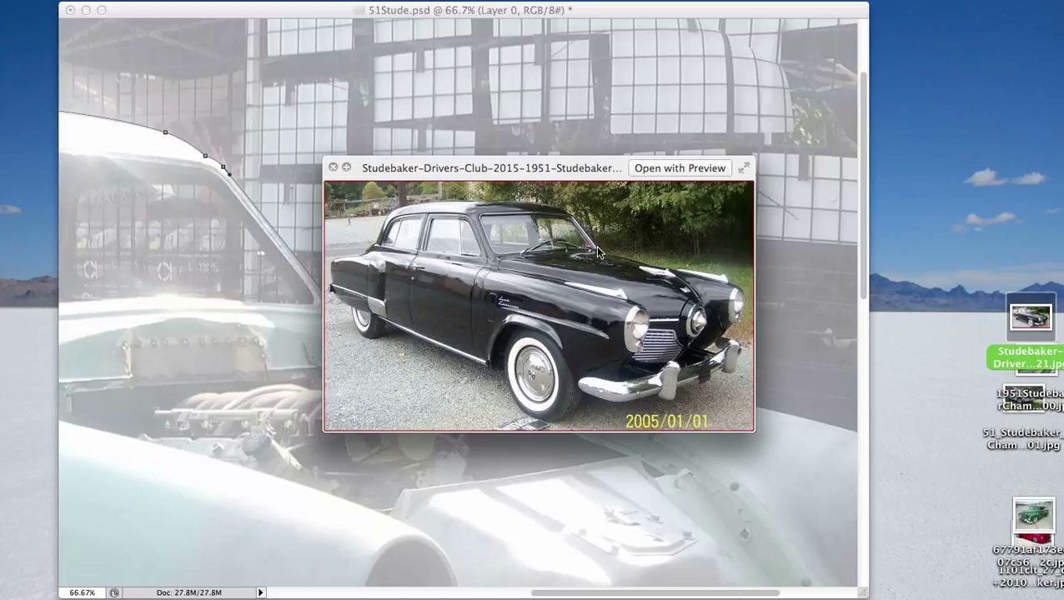
{"action": "key", "text": "space"}
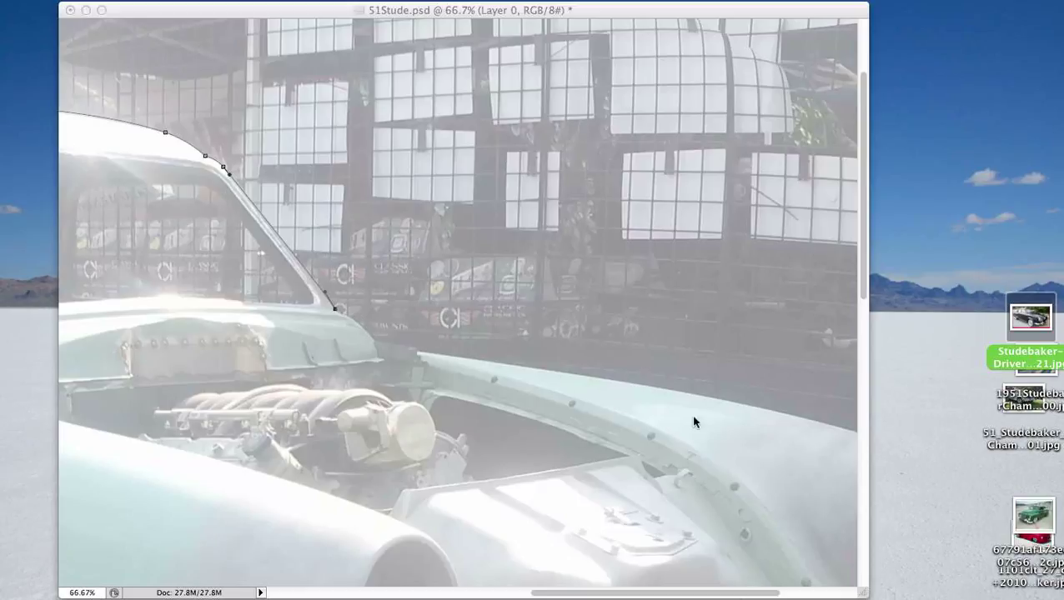
- Extend the path from the windshield pillar's base across the missing hood line and along the far front fender's top toward the headlight
{"action": "left_click", "coordinate": [335, 308]}
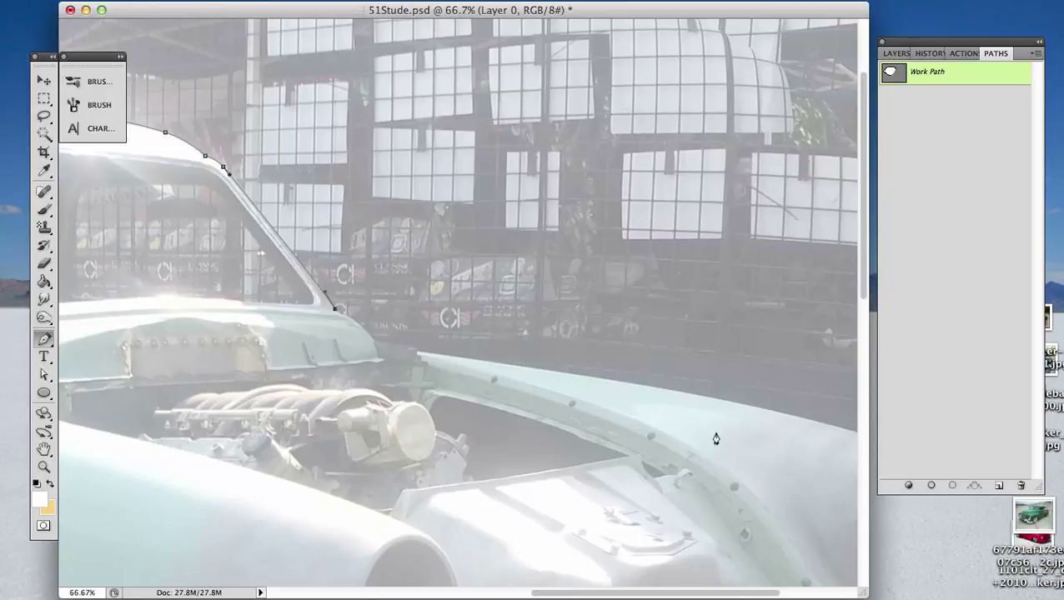
{"action": "left_click_drag", "start_coordinate": [648, 386], "coordinate": [647, 418]}
{"action": "left_click", "coordinate": [647, 386], "text": "alt"}
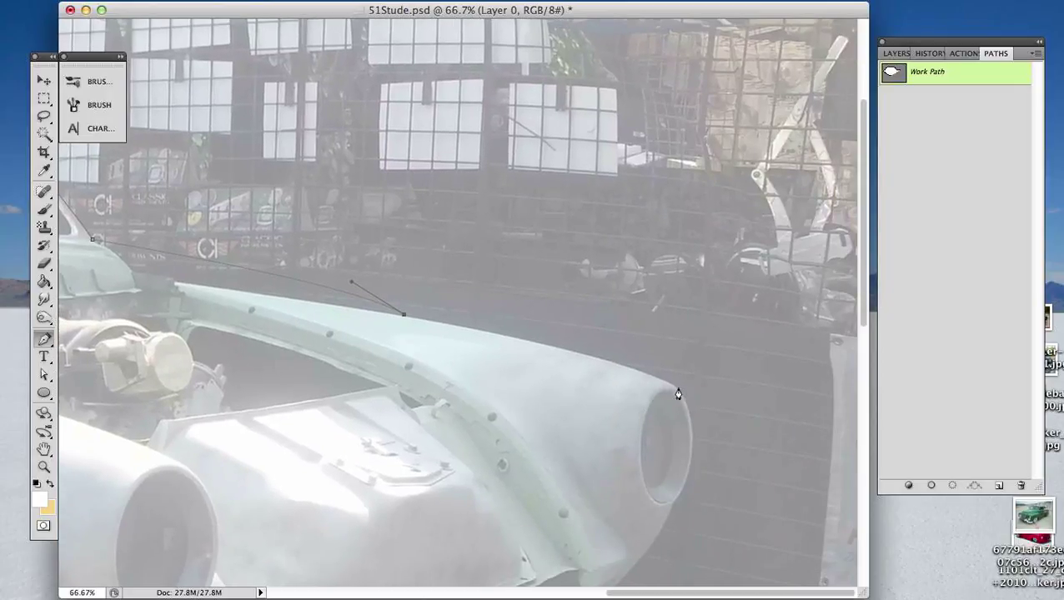
{"action": "left_click", "coordinate": [651, 416]}
{"action": "key", "text": "super+z"}
{"action": "left_click_drag", "start_coordinate": [618, 365], "coordinate": [670, 380]}
- Curve the path around the outer edge of the far headlight to an anchor just below it, shortening the curve handle to fit
{"action": "left_click_drag", "start_coordinate": [693, 441], "coordinate": [696, 499]}
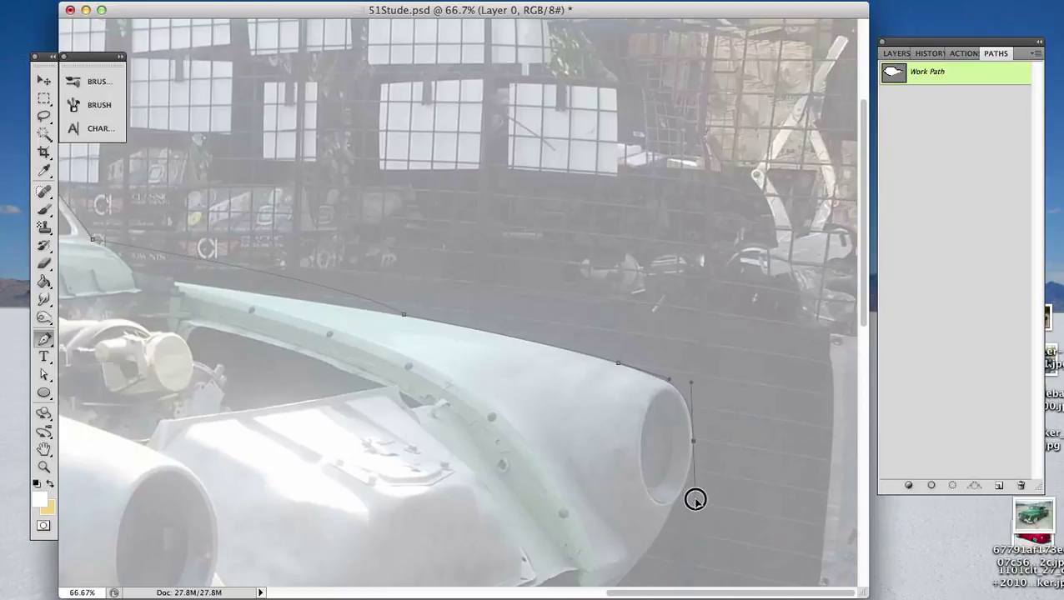
{"action": "scroll", "coordinate": [725, 484], "scroll_direction": "down", "scroll_amount": 5}
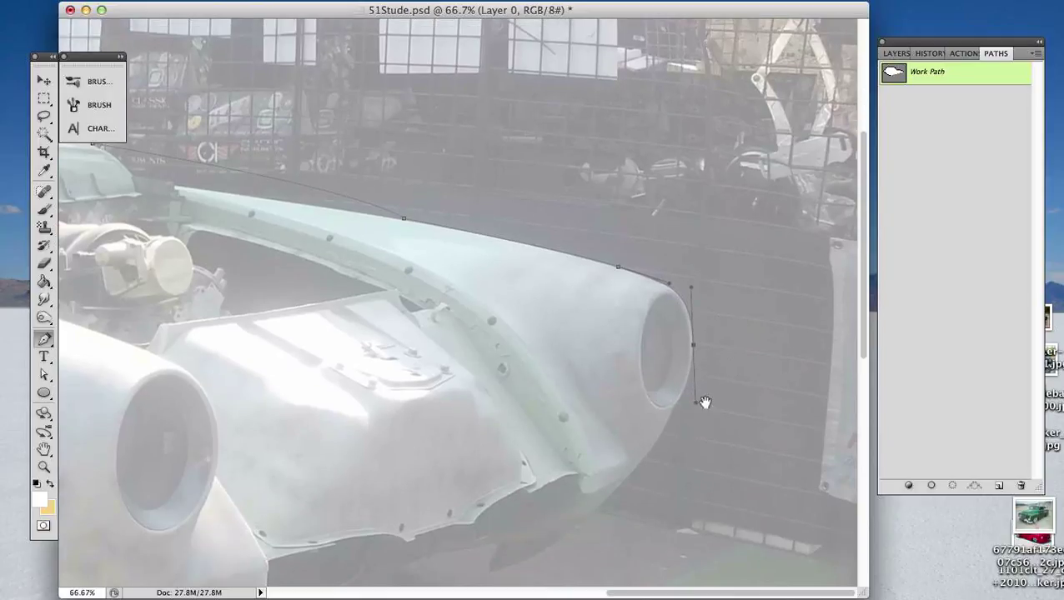
{"action": "left_click", "coordinate": [673, 406]}
{"action": "key", "text": "super+z"}
{"action": "left_click_drag", "start_coordinate": [696, 405], "coordinate": [693, 383]}
{"action": "left_click_drag", "start_coordinate": [667, 428], "coordinate": [718, 238]}
{"action": "key", "text": "space"}
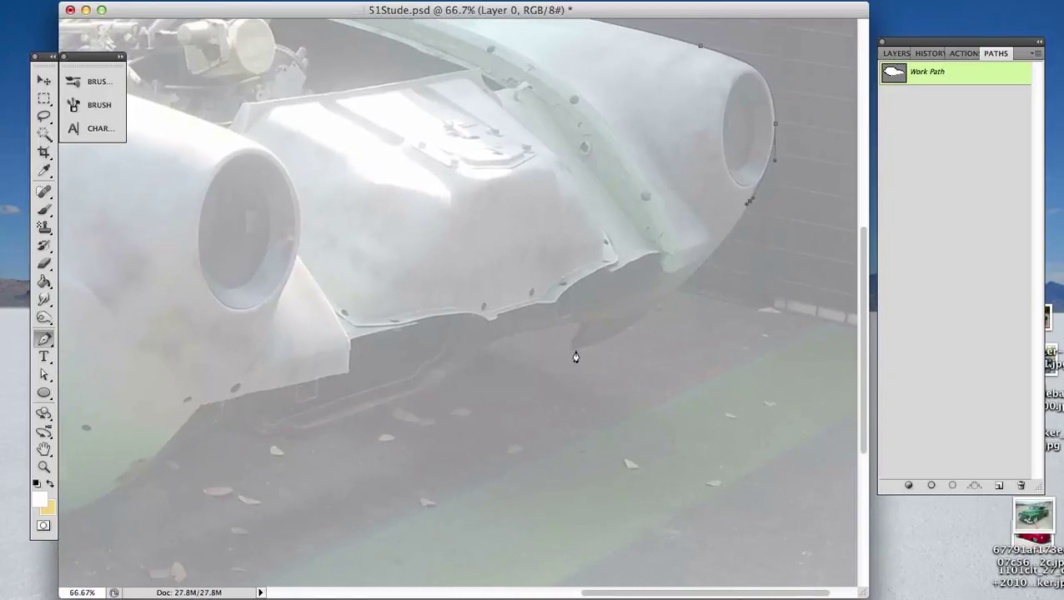
- Extend the path in a curve to the lower tip of the front end and remove the extra anchor below the far headlight
{"action": "left_click_drag", "start_coordinate": [576, 351], "coordinate": [461, 386]}
{"action": "left_click", "coordinate": [749, 204]}
{"action": "key", "text": "a"}
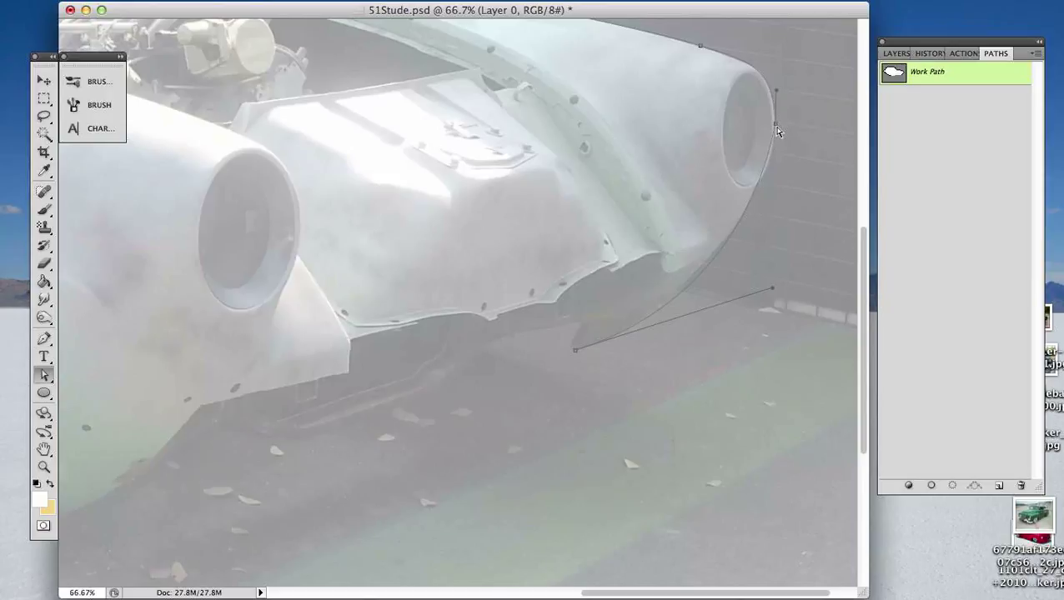
- Adjust the curve handles beside the far headlight and at the front end's lower tip to reshape the fender curve
{"action": "left_click", "coordinate": [775, 125]}
{"action": "left_click_drag", "start_coordinate": [776, 91], "coordinate": [776, 140]}
{"action": "mouse_move", "coordinate": [771, 292]}
{"action": "left_mouse_down"}
{"action": "mouse_move", "coordinate": [750, 291]}
{"action": "mouse_move", "coordinate": [781, 259]}
{"action": "mouse_move", "coordinate": [793, 261]}
{"action": "mouse_move", "coordinate": [797, 287]}
{"action": "mouse_move", "coordinate": [779, 290]}
{"action": "left_mouse_up"}
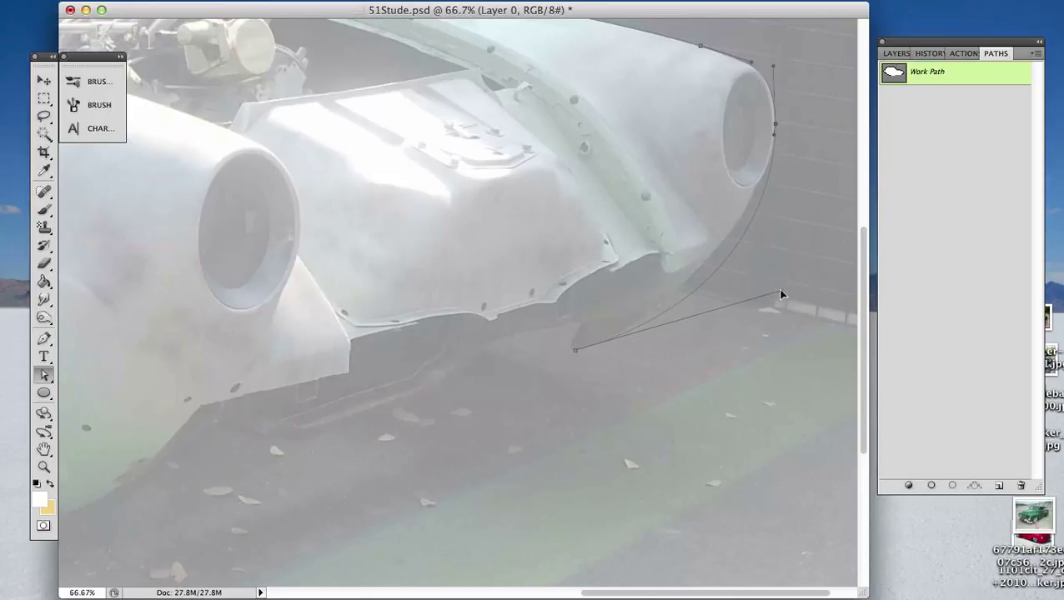
- Add an anchor to the curve below the far headlight and fit its position and the neighbouring handles to the fender edge
{"action": "key", "text": "p"}
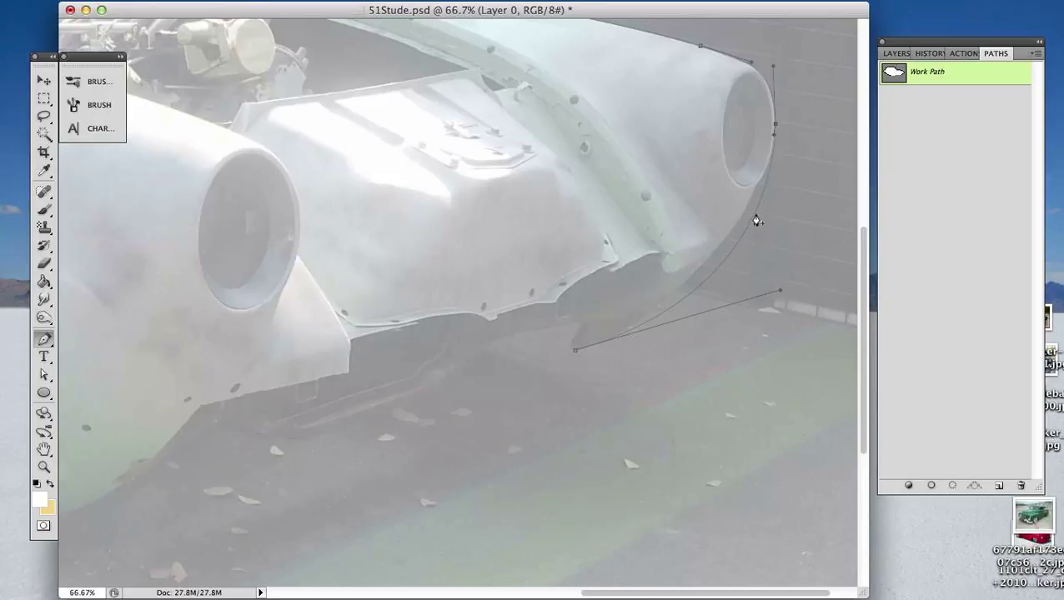
{"action": "left_click", "coordinate": [756, 214]}
{"action": "key", "text": "a"}
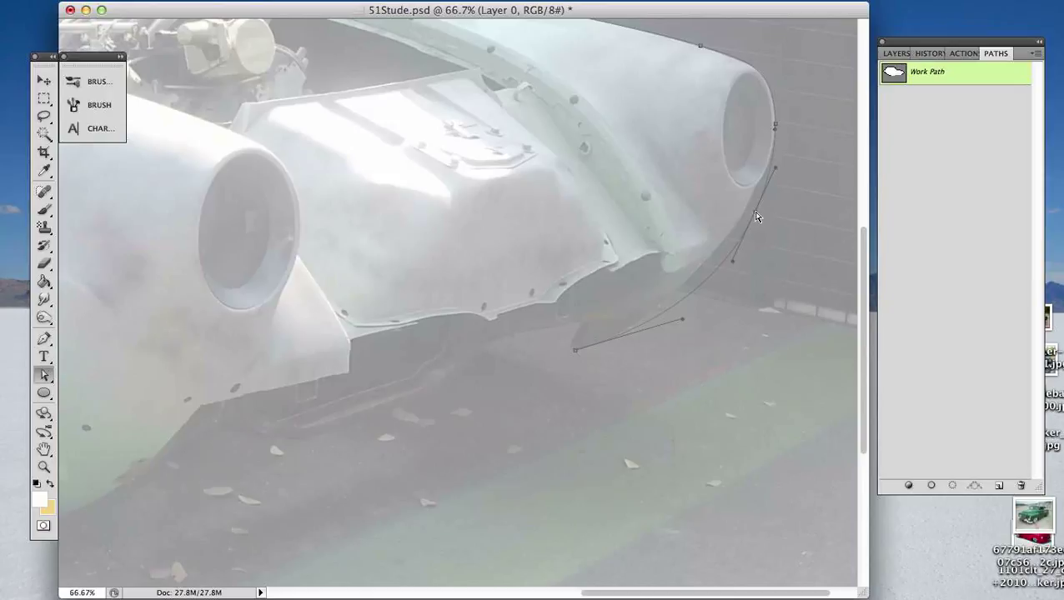
{"action": "left_click_drag", "start_coordinate": [756, 215], "coordinate": [757, 190]}
{"action": "left_click_drag", "start_coordinate": [679, 320], "coordinate": [677, 319]}
{"action": "left_click_drag", "start_coordinate": [733, 240], "coordinate": [725, 251]}
{"action": "left_click_drag", "start_coordinate": [678, 319], "coordinate": [673, 320]}
{"action": "left_click", "coordinate": [734, 287]}
- Extend the path from the front end's lower tip to a smooth anchor at the bottom of the near front fender
{"action": "left_click", "coordinate": [578, 352]}
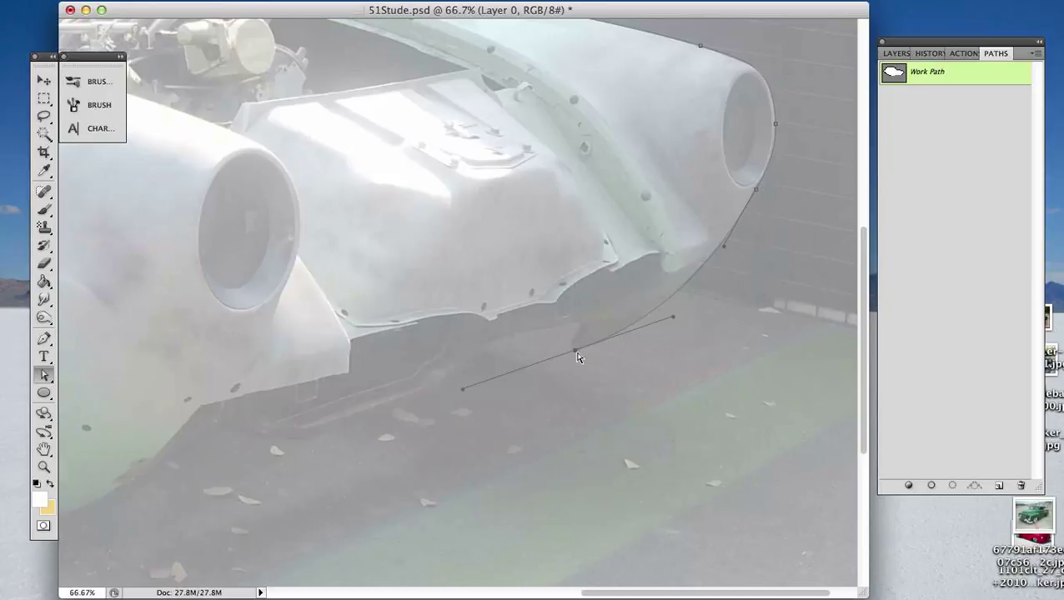
{"action": "key", "text": "p"}
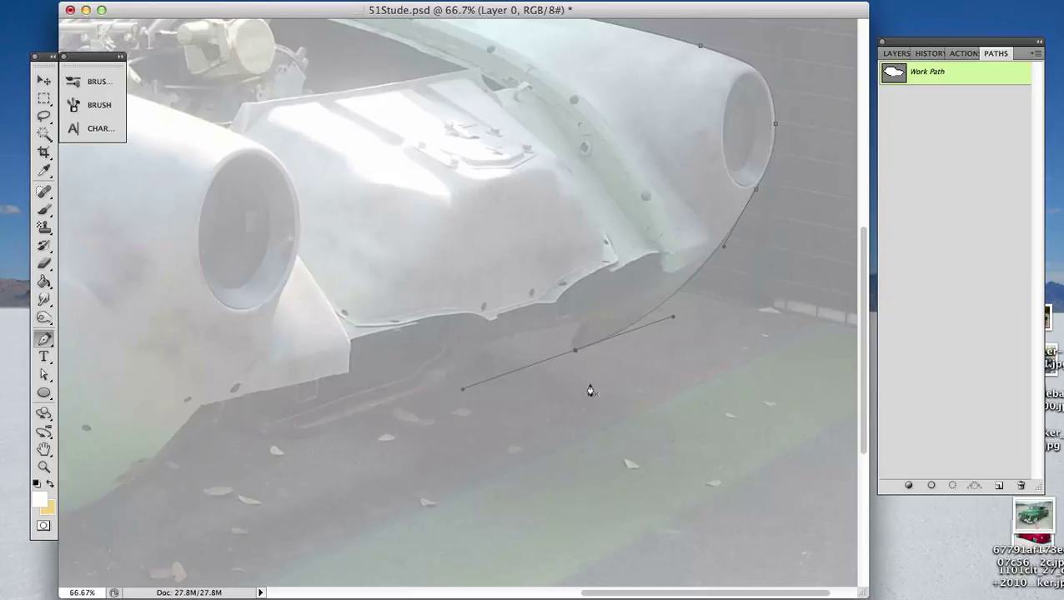
{"action": "key", "text": "super+minus"}
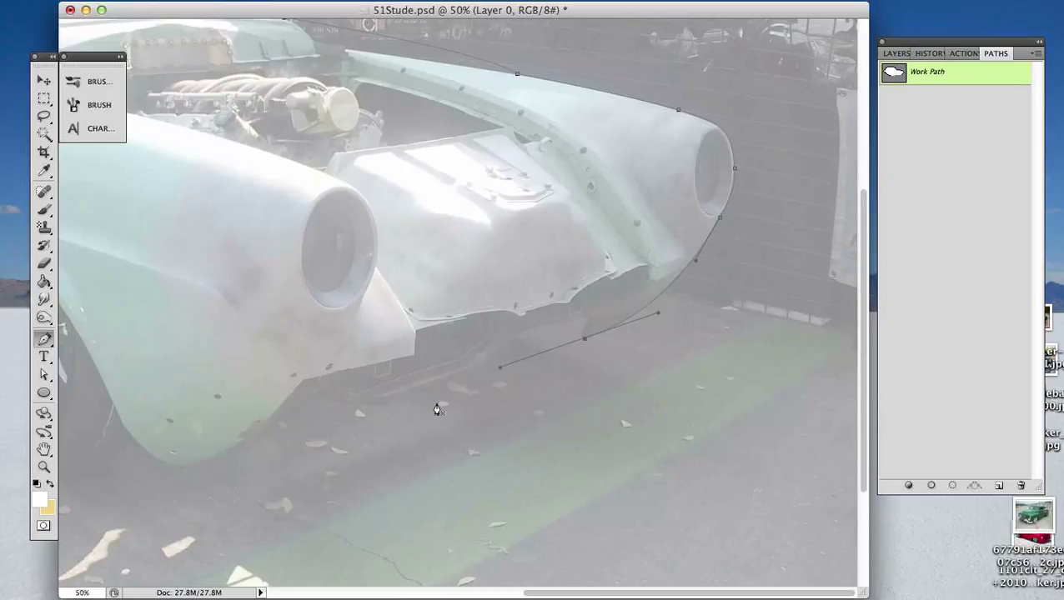
{"action": "left_click", "coordinate": [182, 469]}
{"action": "key", "text": "ctrl+z"}
{"action": "left_click_drag", "start_coordinate": [184, 467], "coordinate": [144, 459]}
{"action": "scroll", "coordinate": [260, 477], "scroll_direction": "left", "scroll_amount": 5}
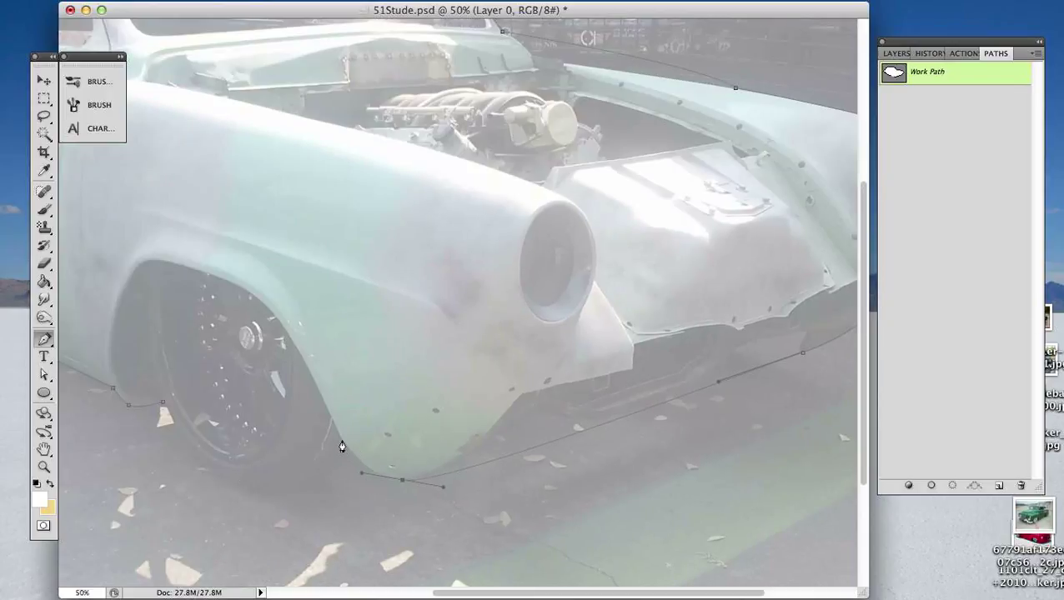
- Trace the path around the front wheel opening and close it at the starting anchor behind the wheel
{"action": "left_click_drag", "start_coordinate": [340, 442], "coordinate": [333, 428]}
{"action": "left_click_drag", "start_coordinate": [285, 334], "coordinate": [270, 309]}
{"action": "left_click_drag", "start_coordinate": [223, 283], "coordinate": [154, 257]}
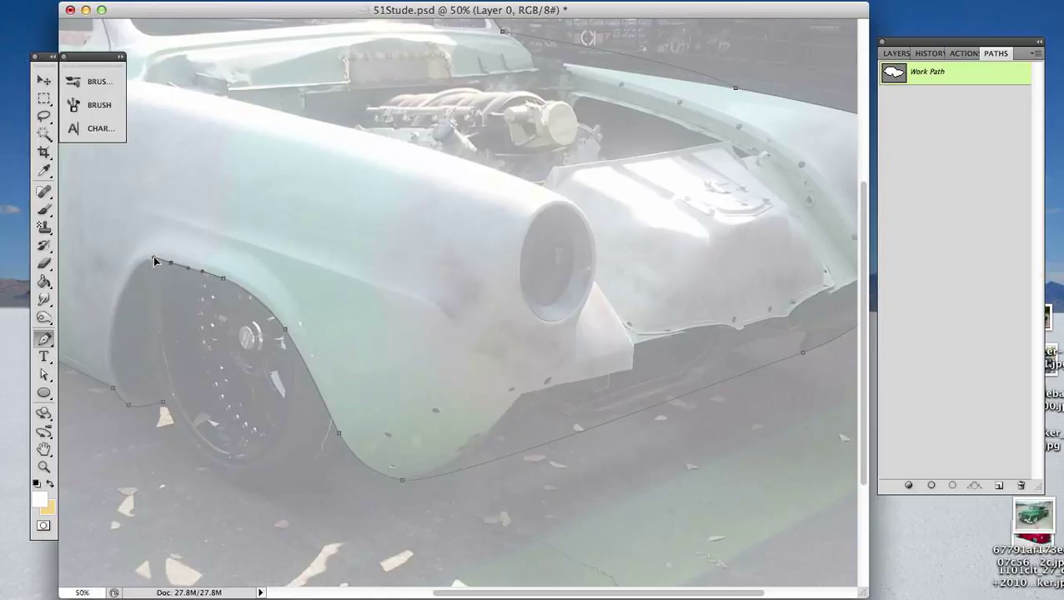
{"action": "left_click", "coordinate": [124, 290]}
{"action": "left_click_drag", "start_coordinate": [124, 290], "coordinate": [114, 320]}
{"action": "left_click_drag", "start_coordinate": [115, 375], "coordinate": [166, 407]}
{"action": "left_click", "coordinate": [160, 404]}
- Zoom out to 16.67% and move and enlarge the document window so the whole outlined car is in view
{"action": "key", "text": "super+minus"}
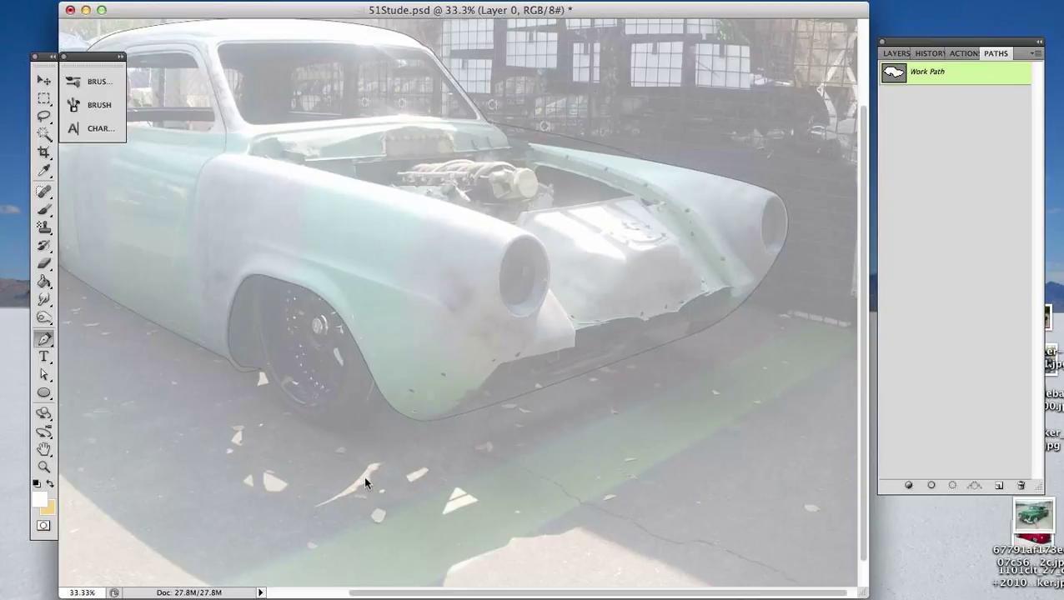
{"action": "key", "text": "super+minus"}
{"action": "key", "text": "super+minus"}
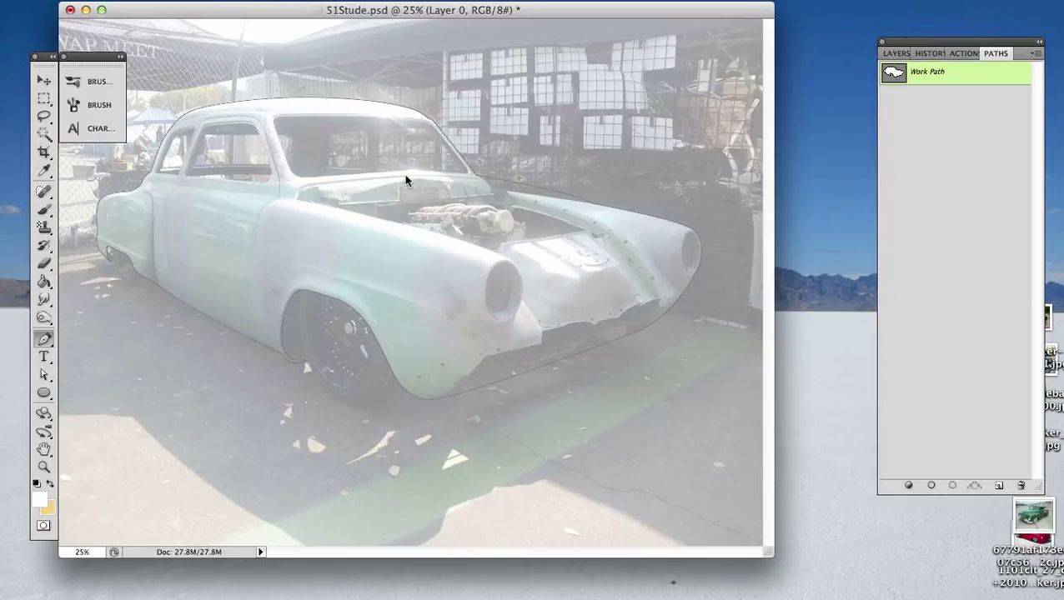
{"action": "key", "text": "super+minus"}
{"action": "left_click_drag", "start_coordinate": [249, 15], "coordinate": [430, 102]}
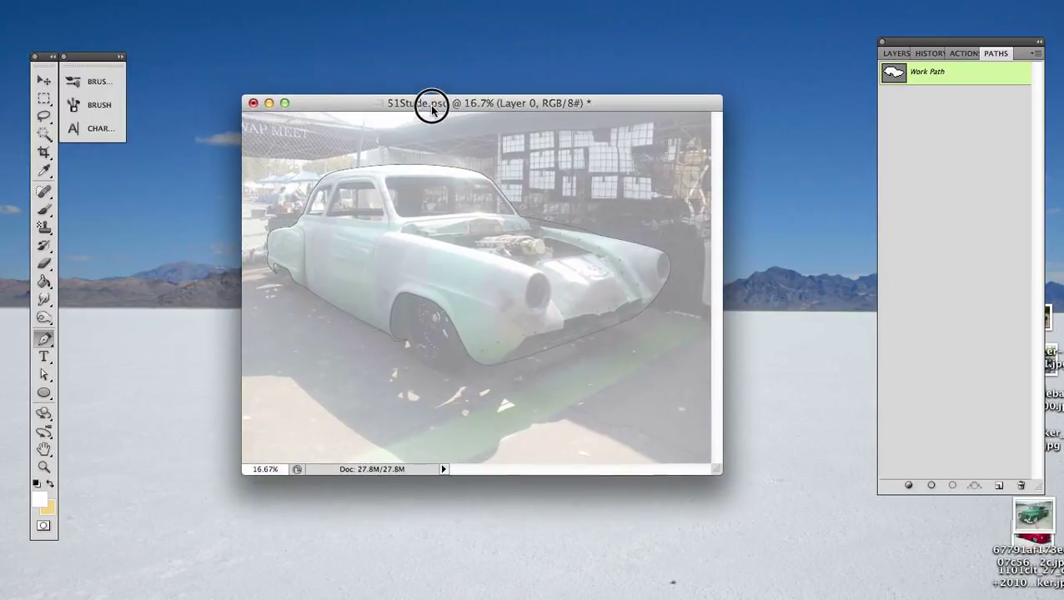
{"action": "left_click_drag", "start_coordinate": [717, 471], "coordinate": [807, 550]}
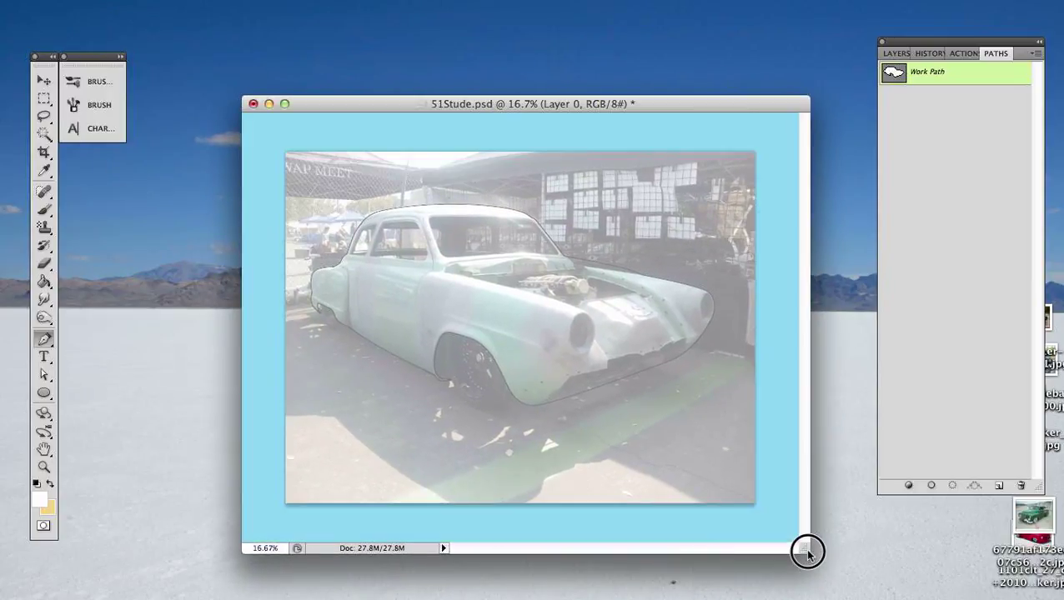
- Save the work path under the name shilo
{"action": "left_click", "coordinate": [977, 77]}
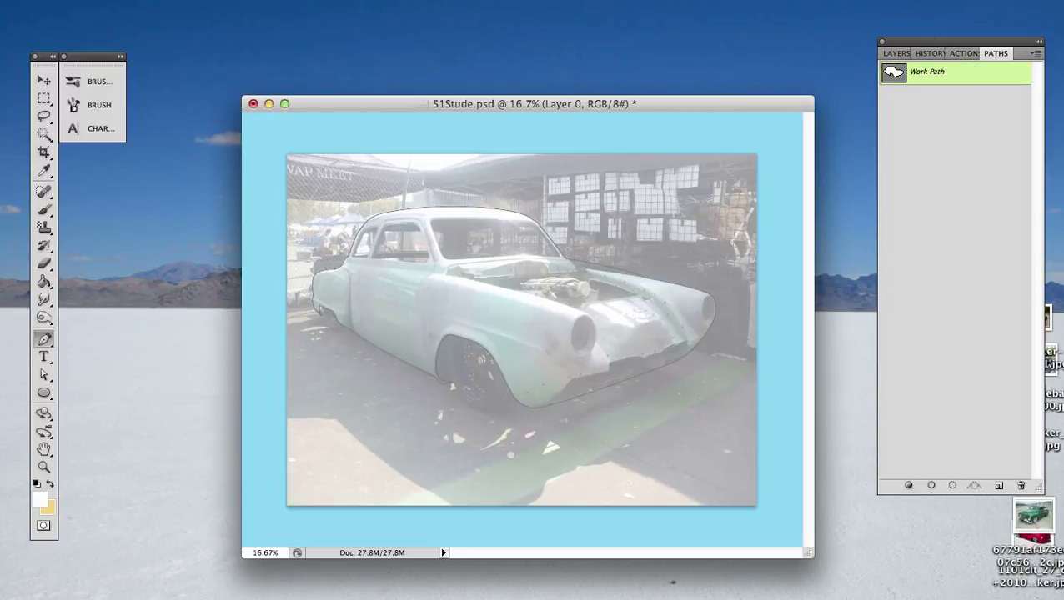
{"action": "left_click_drag", "start_coordinate": [2, 288], "coordinate": [596, 478]}
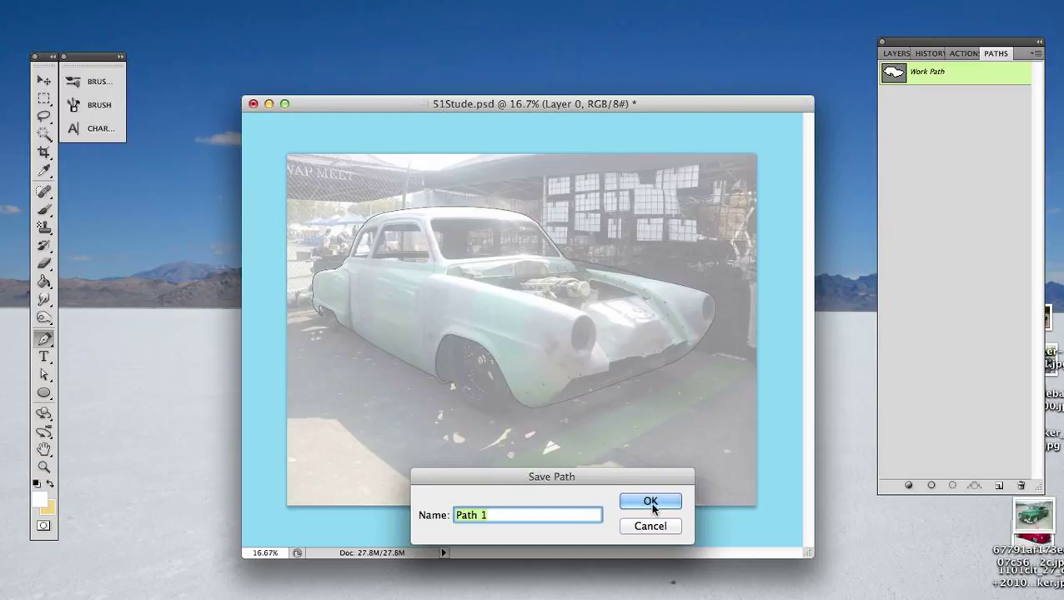
{"action": "type", "text": "shilo"}
{"action": "key", "text": "Return"}
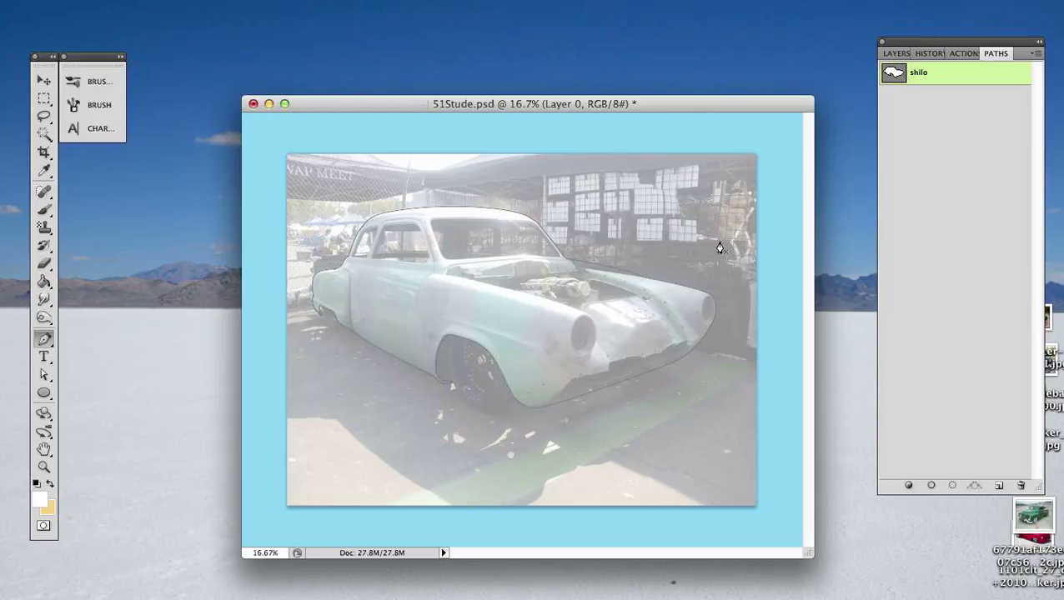
- Load the shilo path as a selection of the car body and make Layer 2 the active layer
{"action": "left_click", "coordinate": [895, 77], "text": "super"}
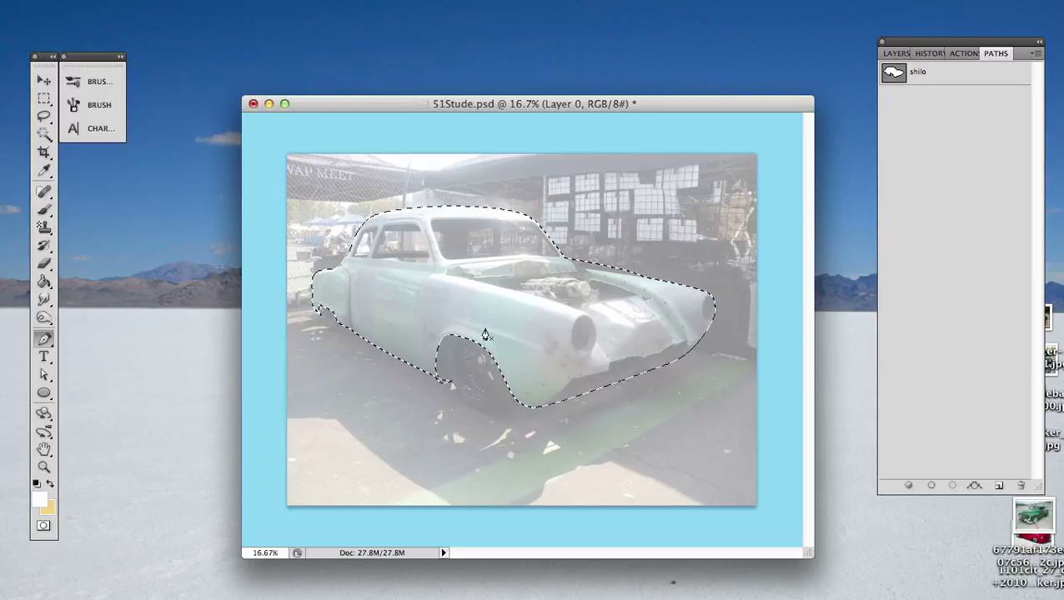
{"action": "left_click", "coordinate": [897, 54]}
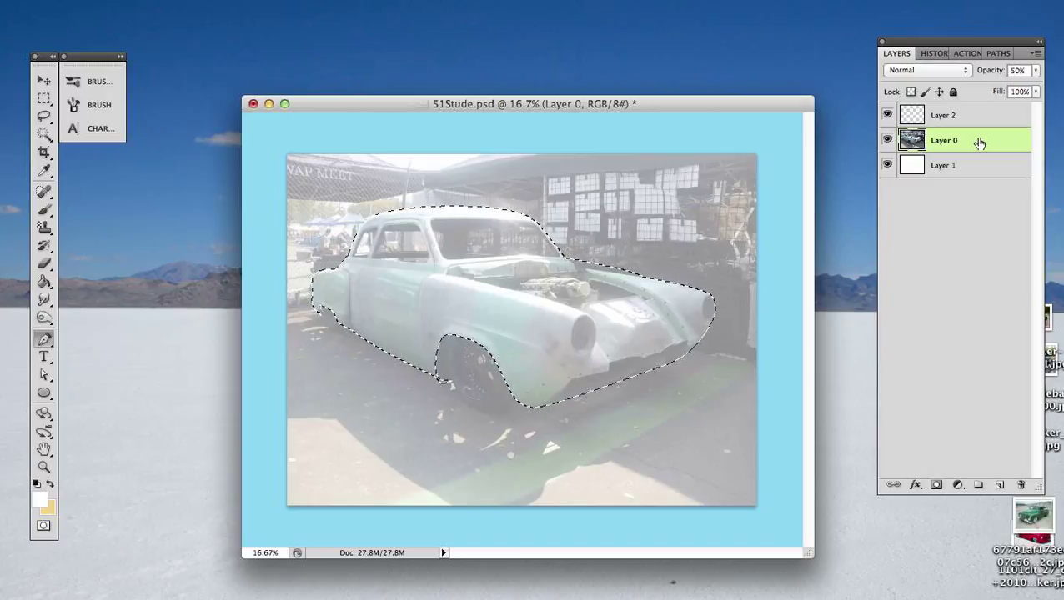
{"action": "key", "text": "super+shift+i"}
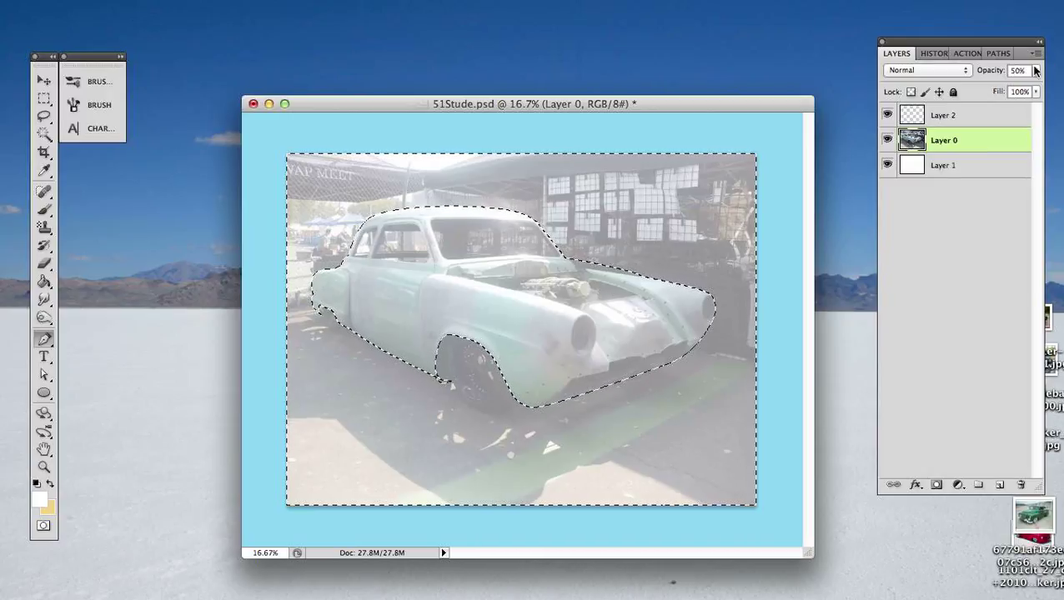
{"action": "left_click", "coordinate": [976, 117]}
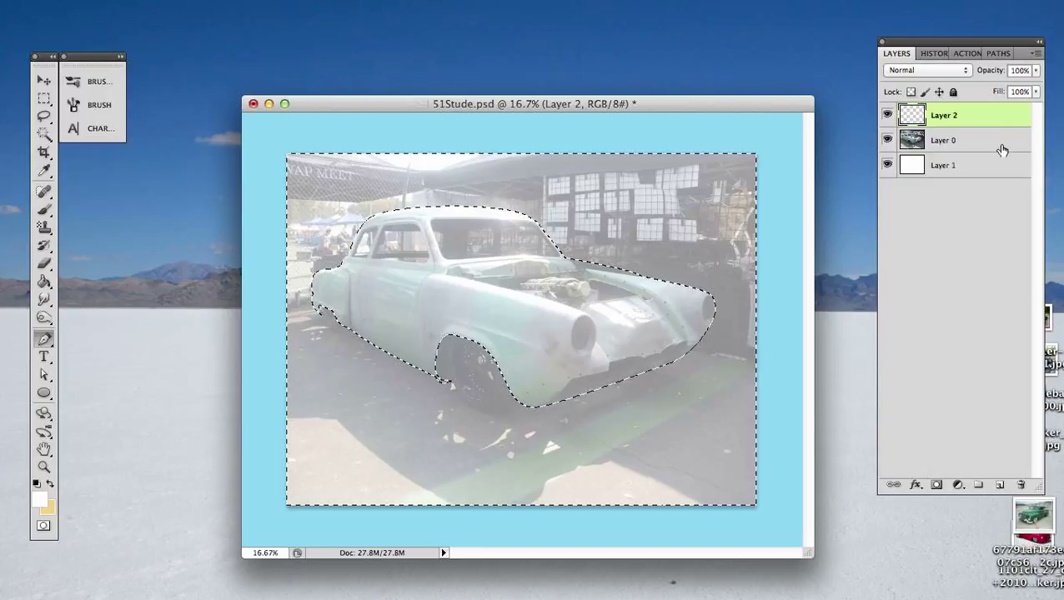
{"action": "key", "text": "super+shift+i"}
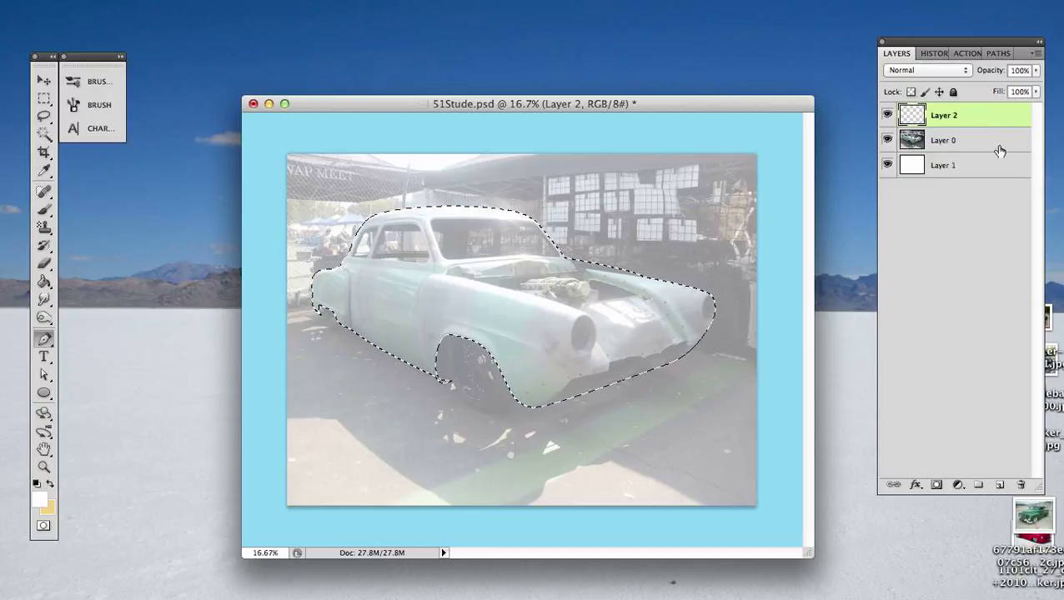
- Set the foreground color to grey #868686 and fill the car selection on Layer 2 with the Paint Bucket
{"action": "key", "text": "g"}
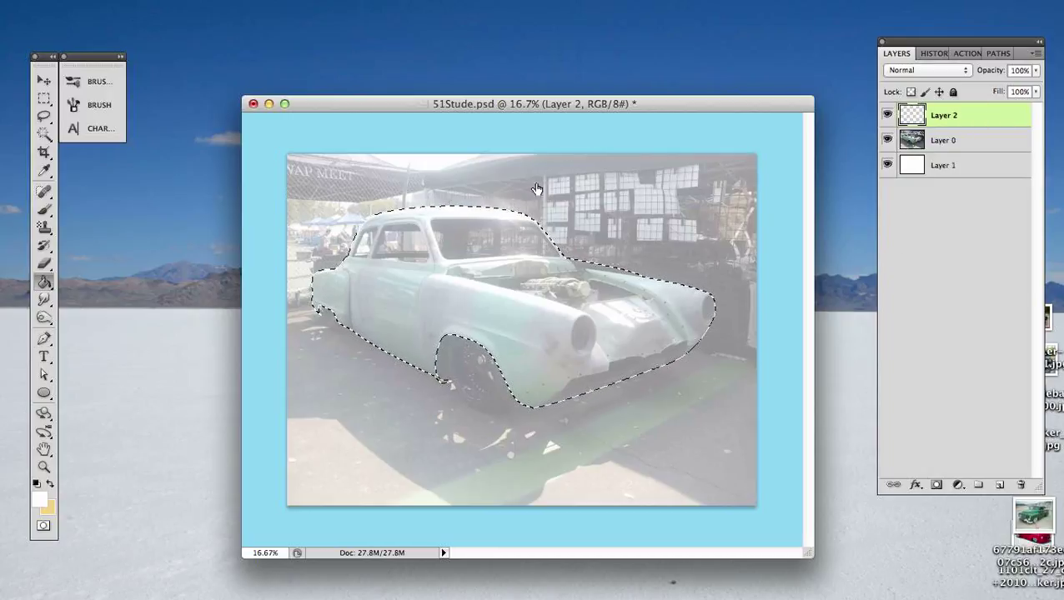
{"action": "left_click", "coordinate": [39, 499]}
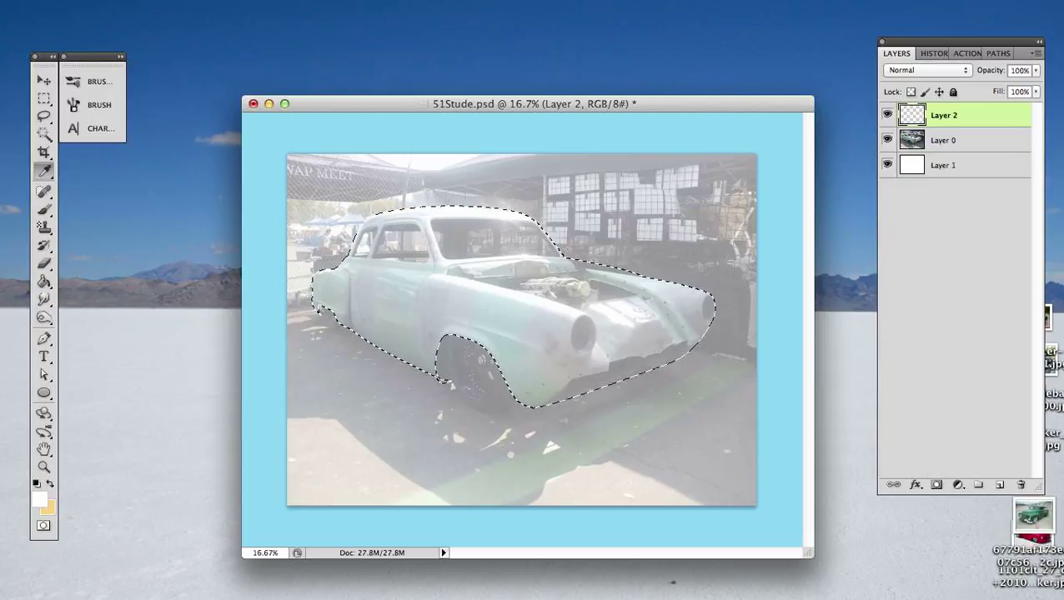
{"action": "left_click_drag", "start_coordinate": [48, 11], "coordinate": [335, 268]}
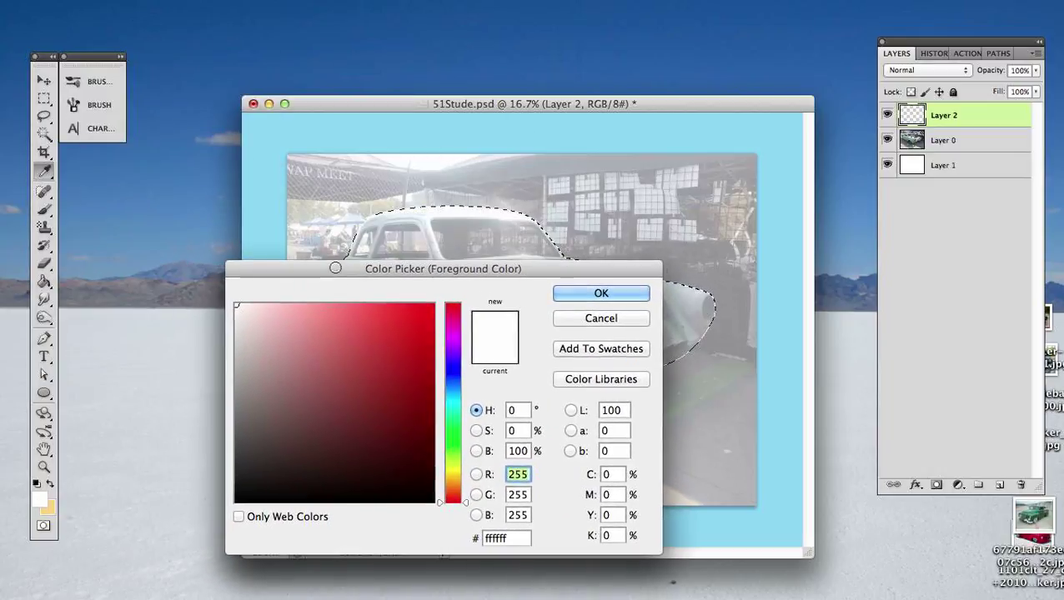
{"action": "left_click", "coordinate": [202, 404]}
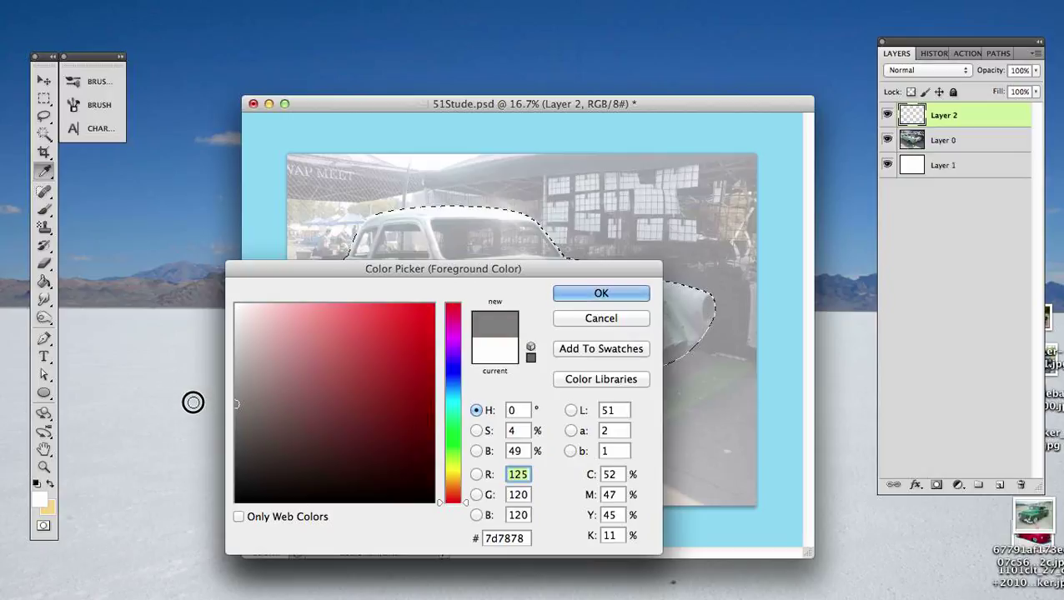
{"action": "left_click_drag", "start_coordinate": [194, 403], "coordinate": [188, 398]}
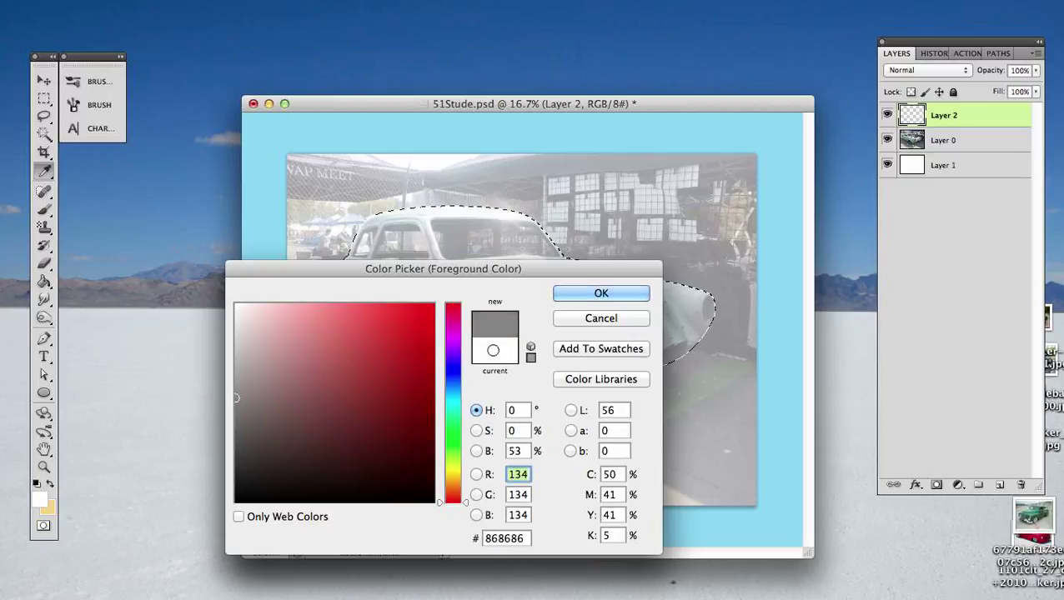
{"action": "left_click", "coordinate": [605, 294]}
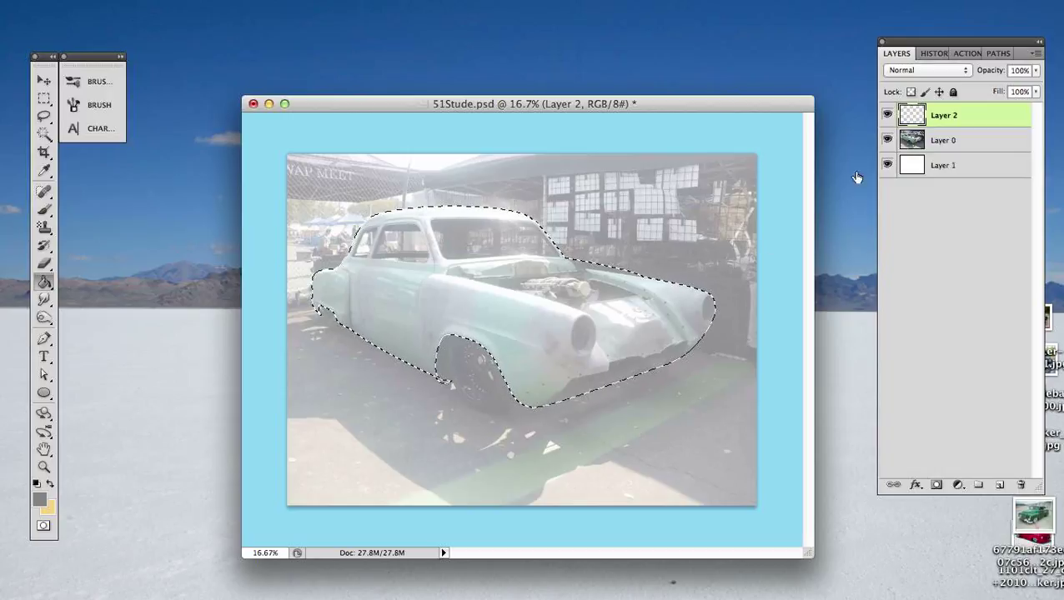
{"action": "left_click", "coordinate": [497, 321]}
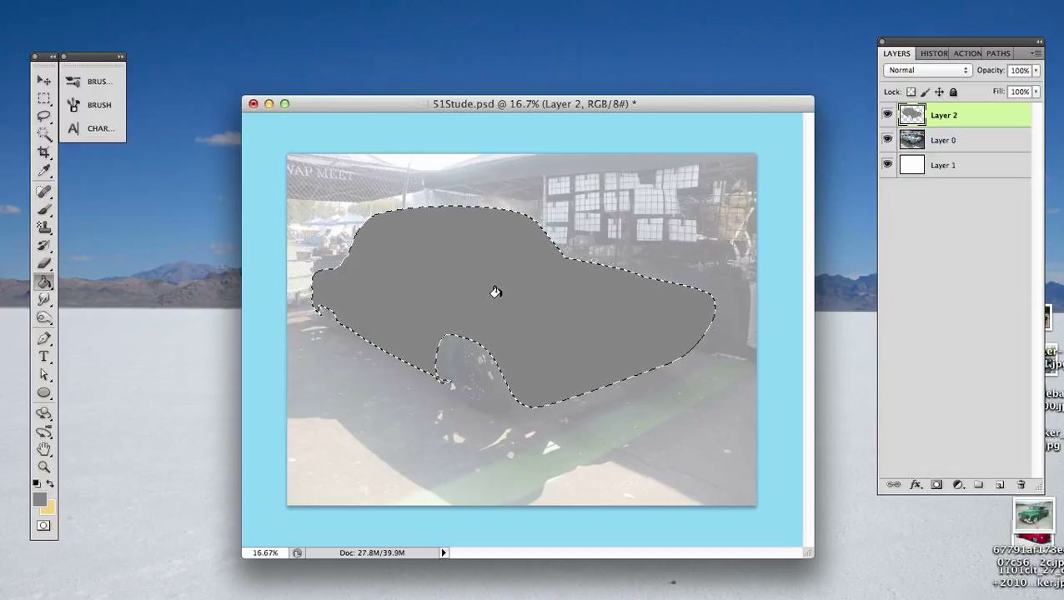
- Set the foreground color to the lighter grey #b3b3b3 and refill the car selection on Layer 2
{"action": "left_click", "coordinate": [40, 500]}
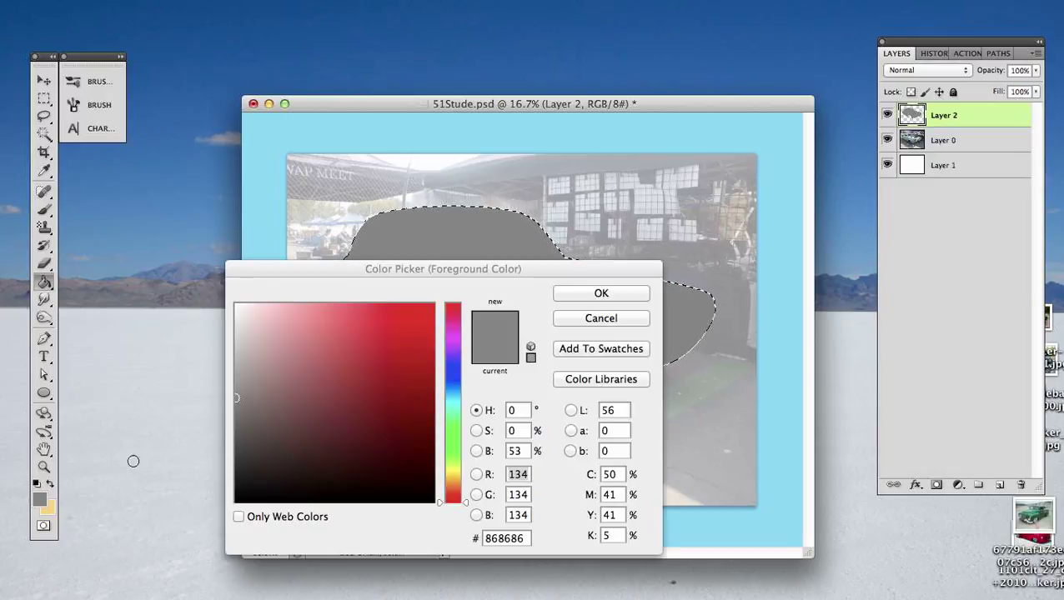
{"action": "left_click", "coordinate": [276, 362]}
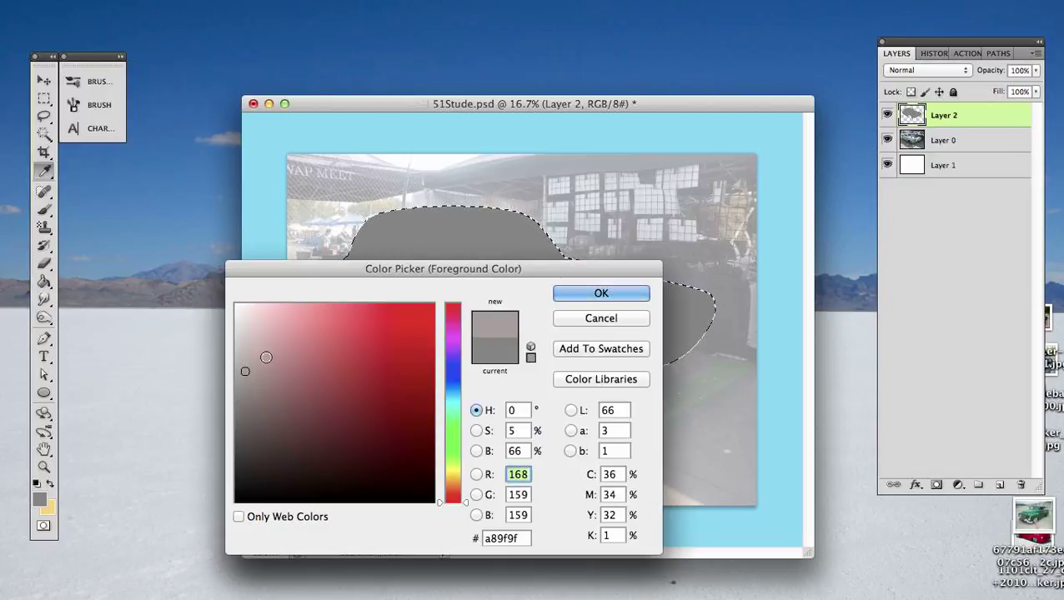
{"action": "left_click_drag", "start_coordinate": [246, 363], "coordinate": [228, 364]}
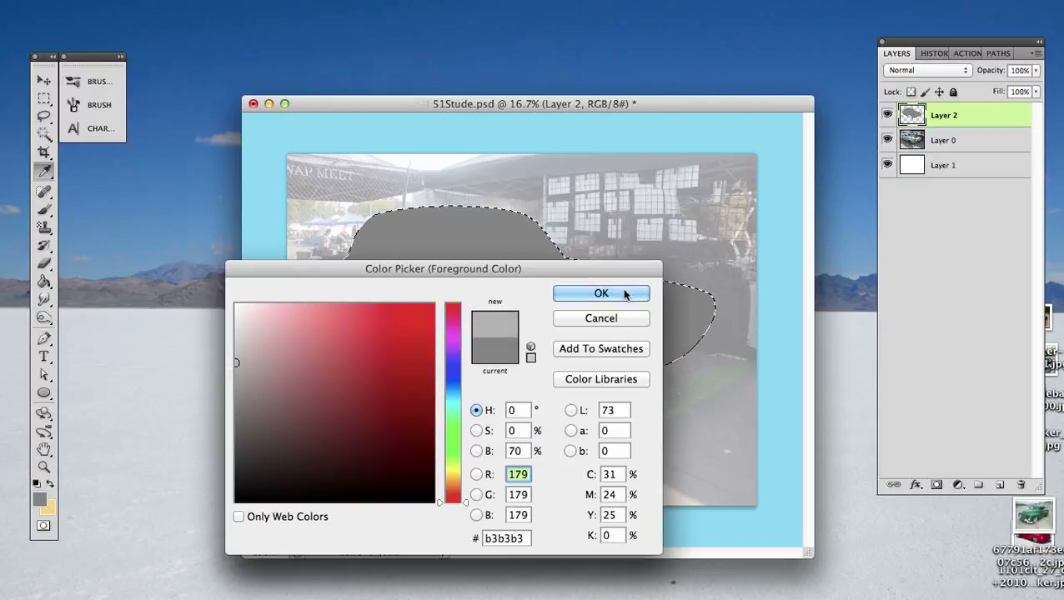
{"action": "left_click", "coordinate": [588, 292]}
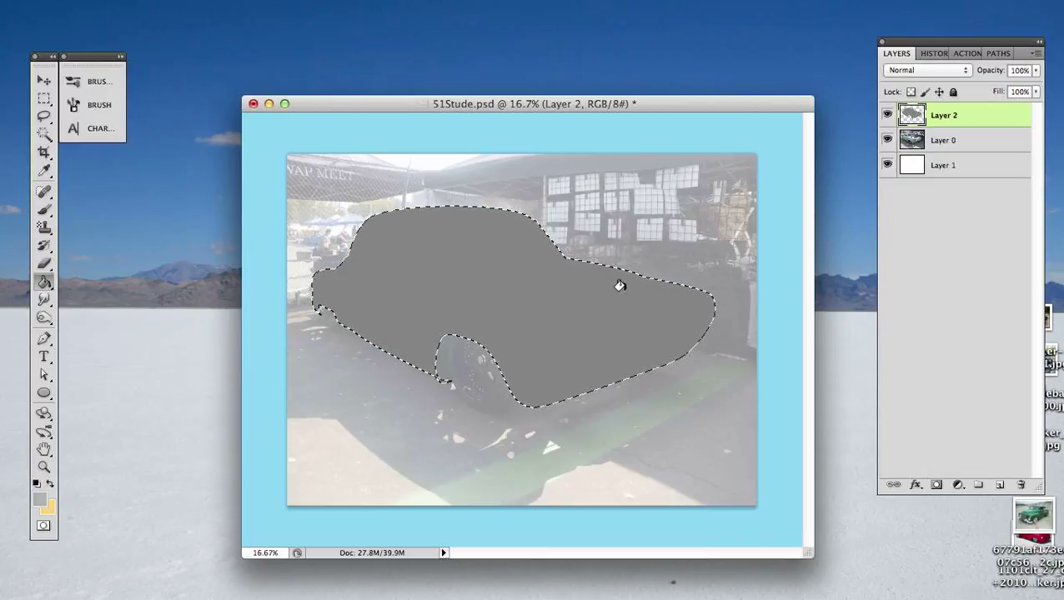
{"action": "left_click", "coordinate": [497, 310]}
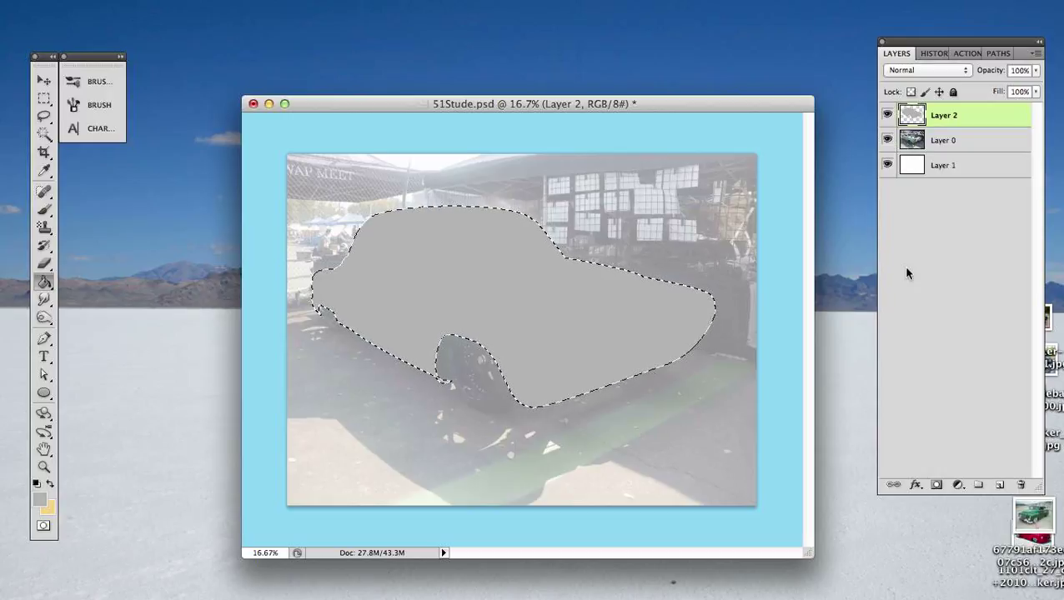
- Deselect the car silhouette and hide the photo on Layer 0 to inspect the grey shape on white
{"action": "key", "text": "super+d"}
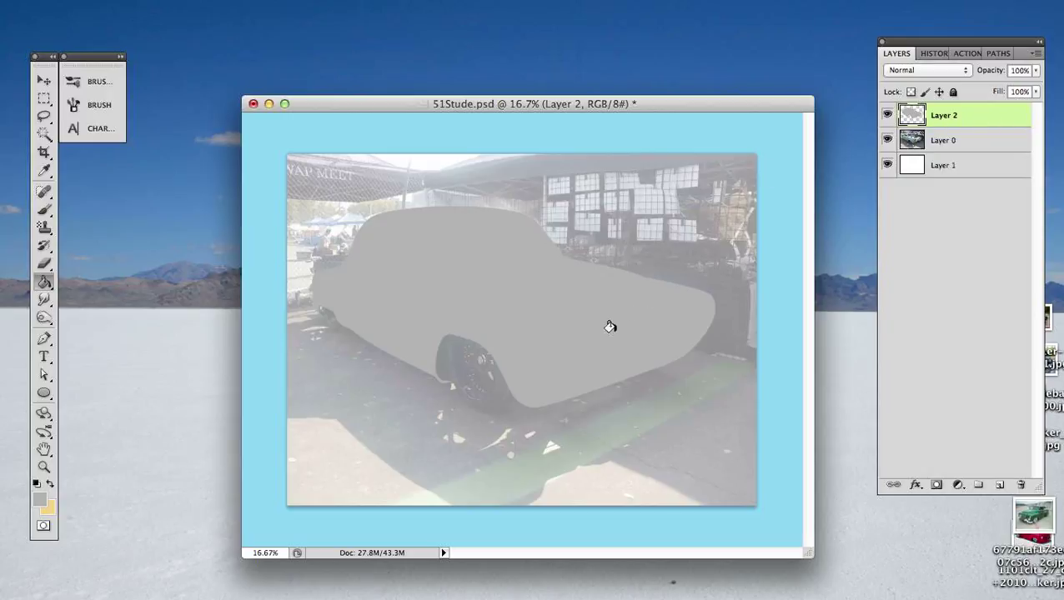
{"action": "left_click", "coordinate": [888, 140]}
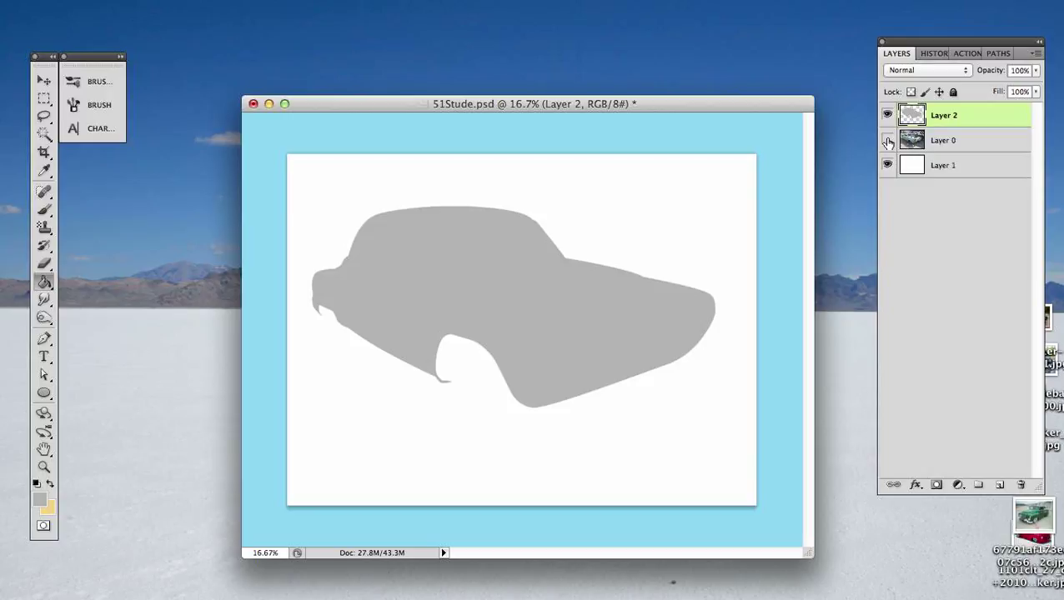
{"action": "key", "text": "super+equal"}
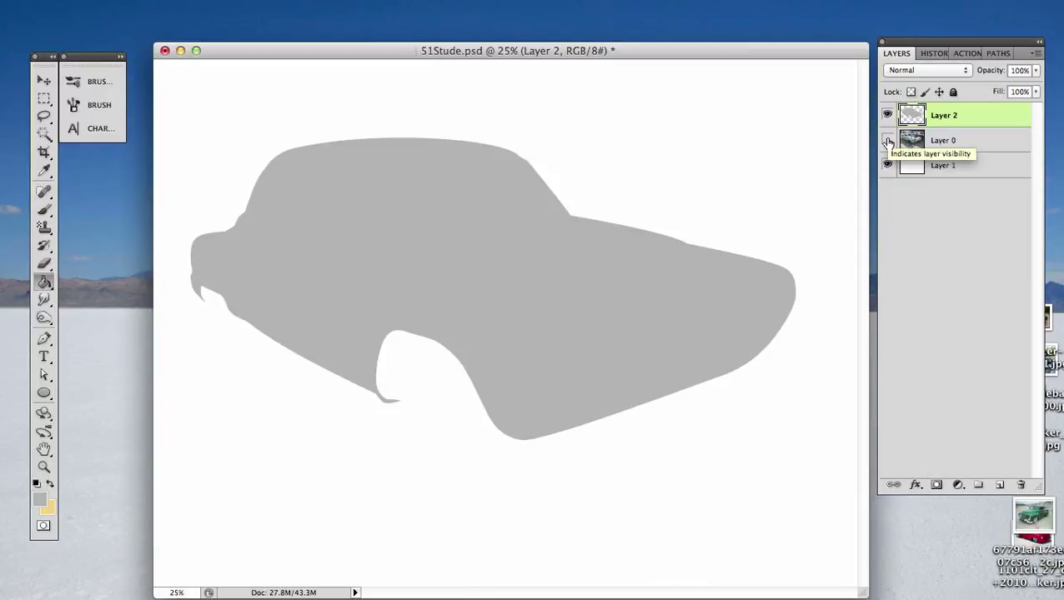
{"action": "key", "text": "super+equal"}
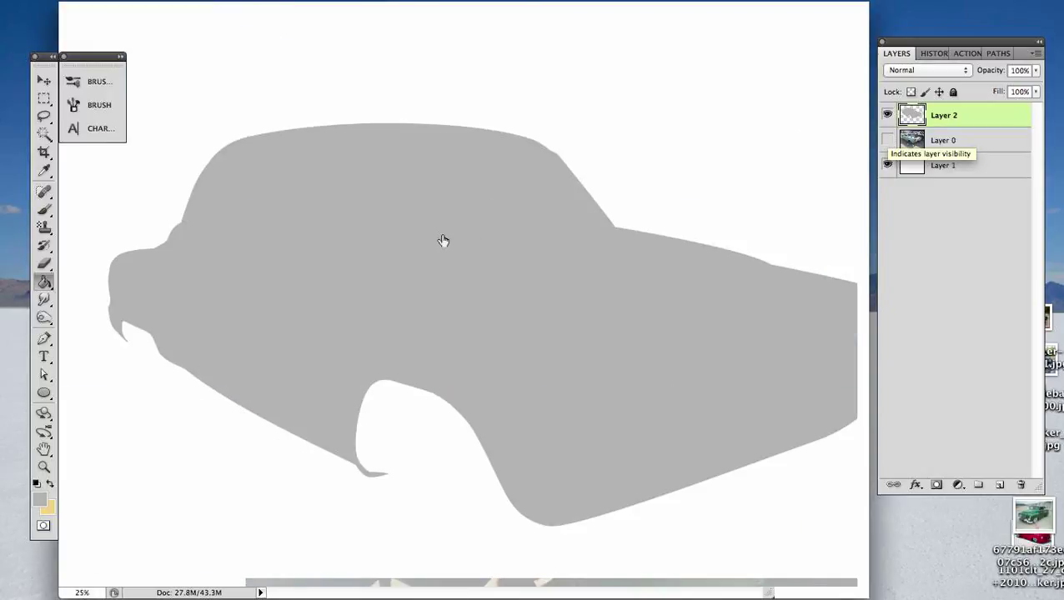
- Hide the grey silhouette on Layer 2, show the photo on Layer 0 and activate the Pen tool over the car's roof and windows
{"action": "key", "text": "super+equal"}
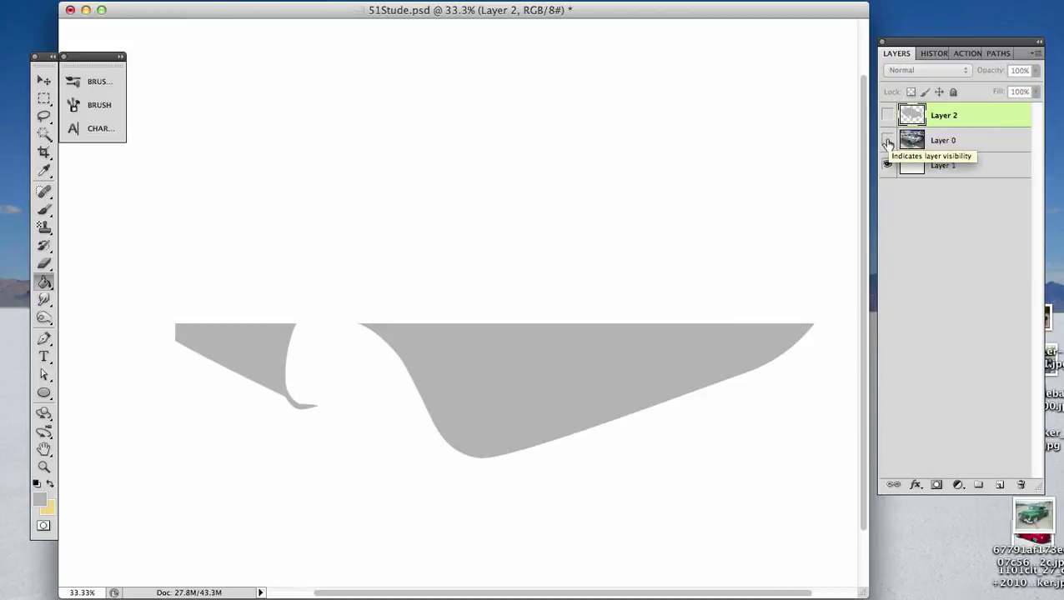
{"action": "left_click", "coordinate": [888, 142]}
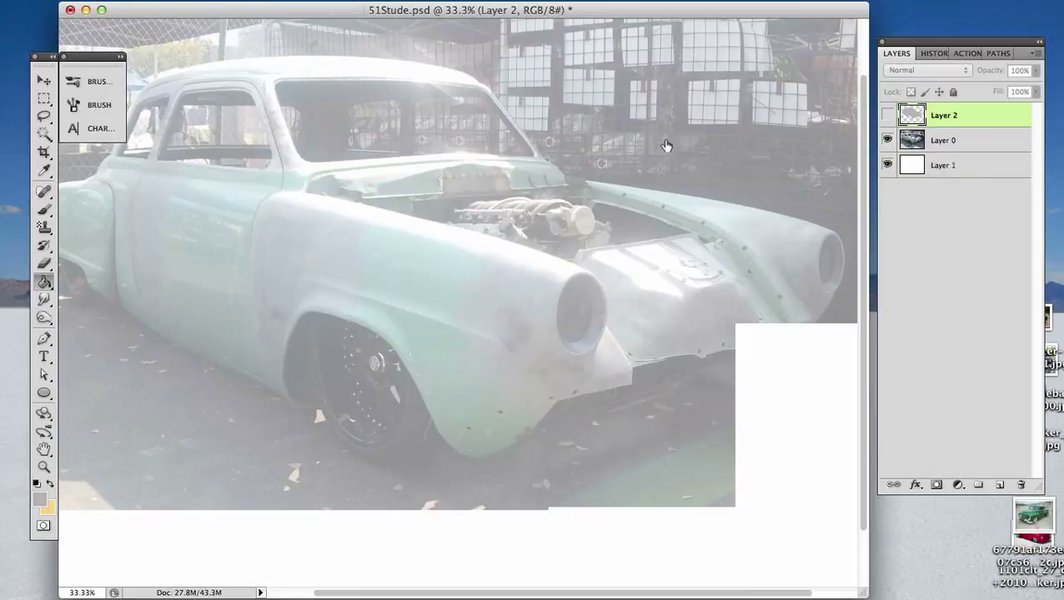
{"action": "left_click_drag", "start_coordinate": [322, 165], "coordinate": [535, 317]}
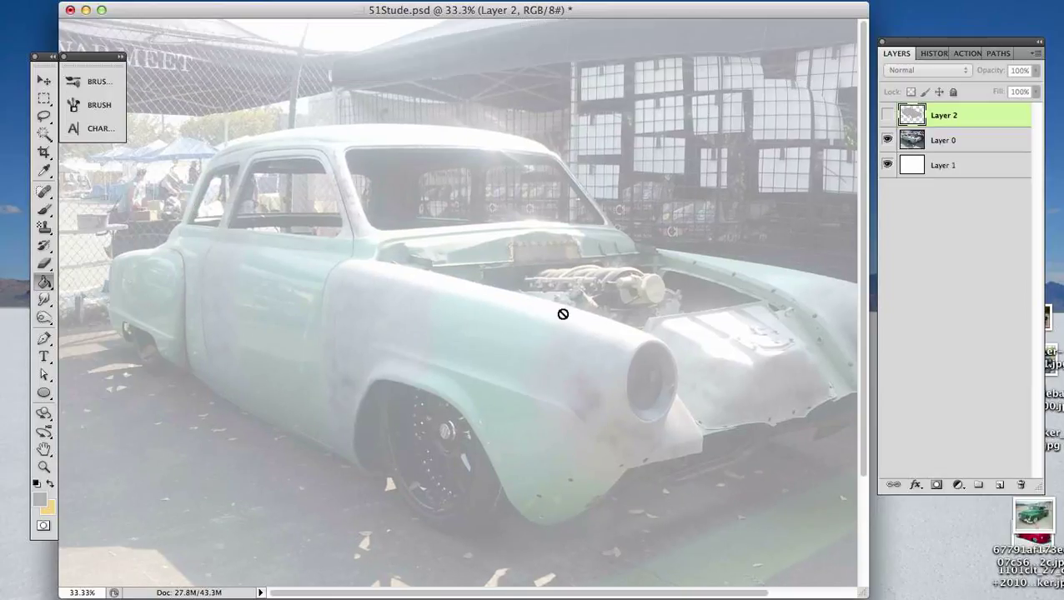
{"action": "key", "text": "p"}
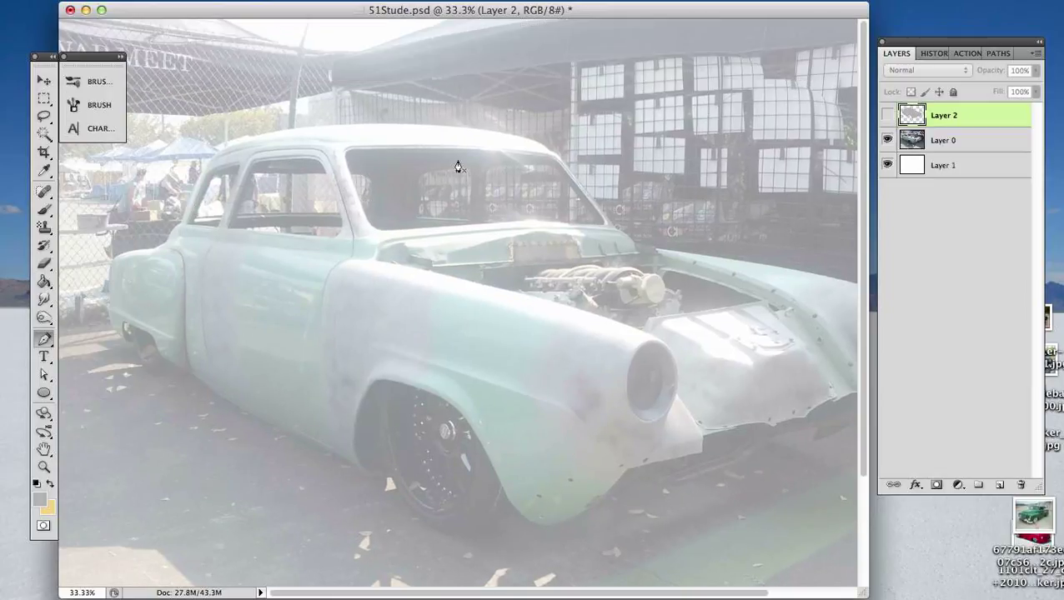
{"action": "key", "text": "super+equal"}
{"action": "left_click_drag", "start_coordinate": [458, 162], "coordinate": [572, 323]}
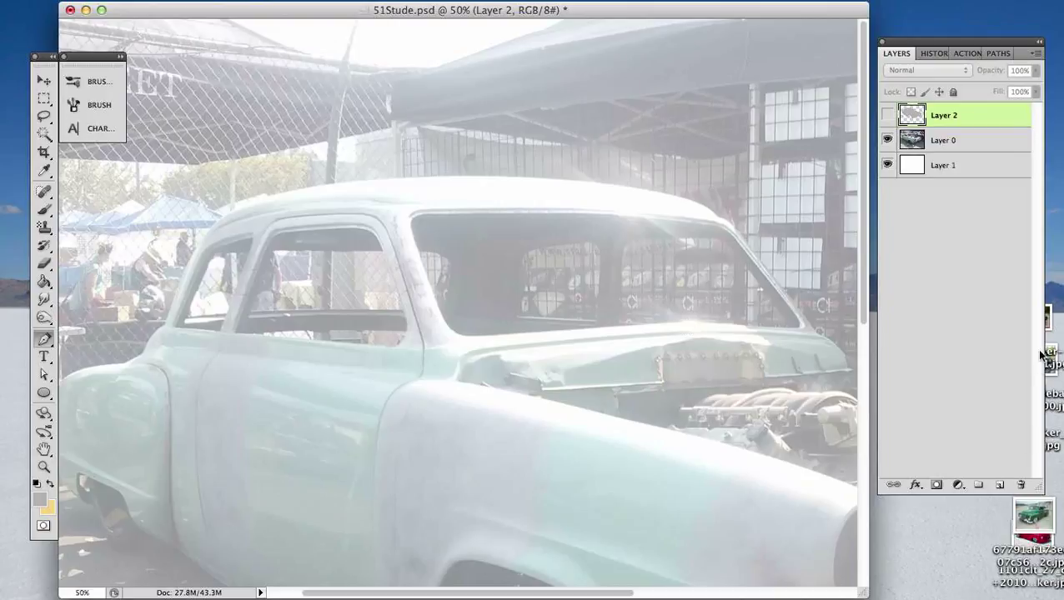
- Switch to the desktop and preview the black Studebaker-Drivers-Club reference photo
{"action": "left_click", "coordinate": [1043, 317]}
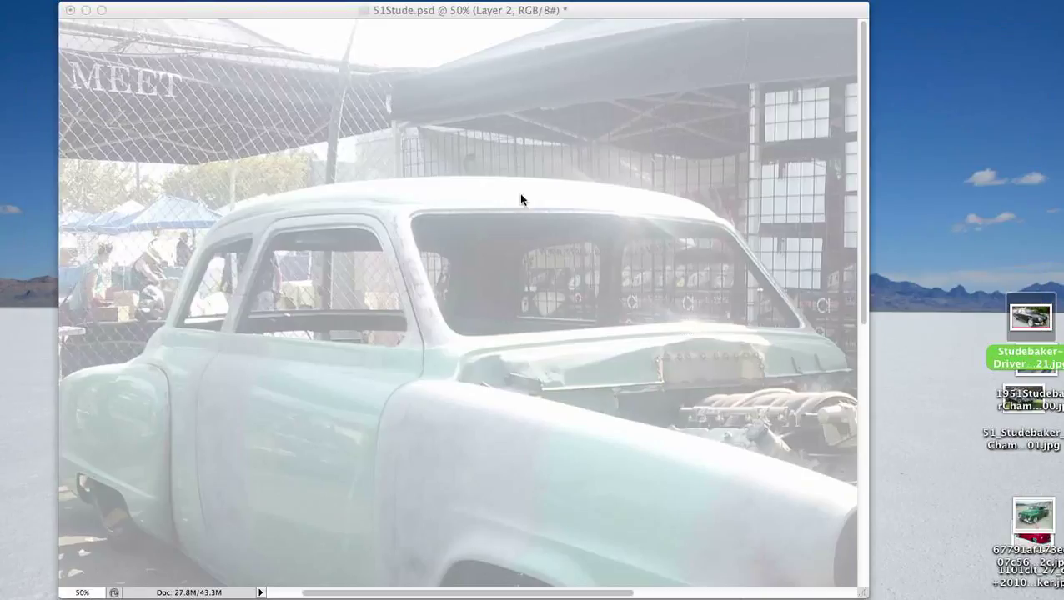
{"action": "key", "text": "space"}
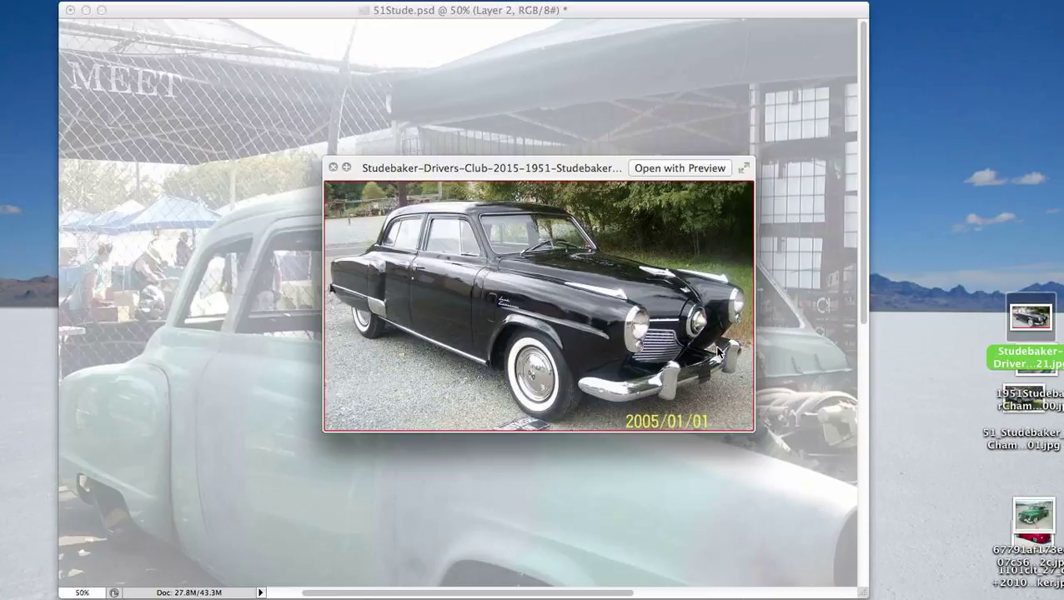
- Return to 51Stude.psd and trace the windshield's lower edge, far pillar and far part of its upper edge with the Pen tool
{"action": "key", "text": "space"}
{"action": "left_click", "coordinate": [687, 325]}
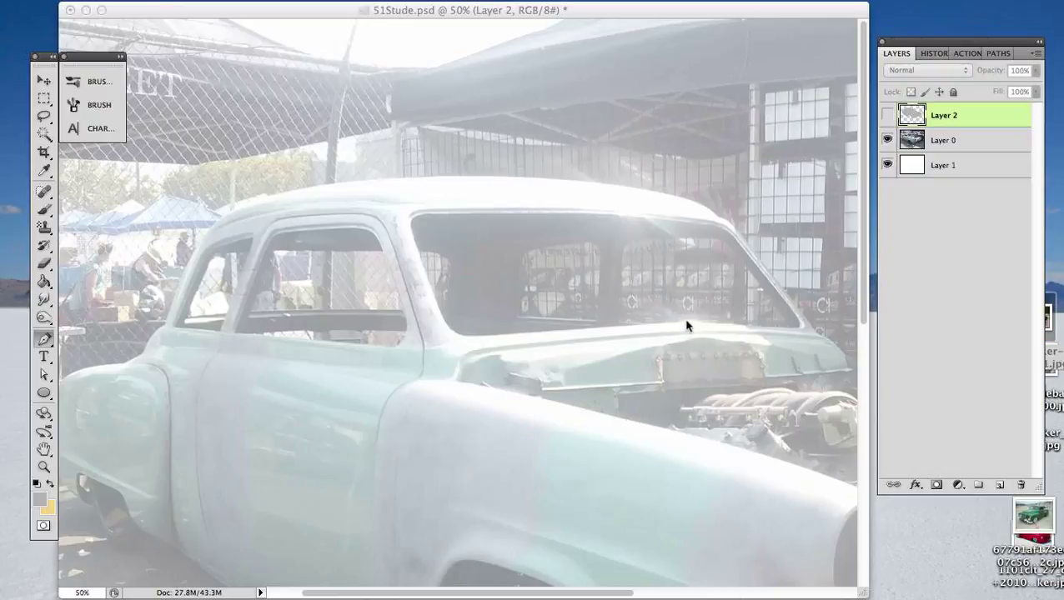
{"action": "left_click_drag", "start_coordinate": [686, 322], "coordinate": [696, 320]}
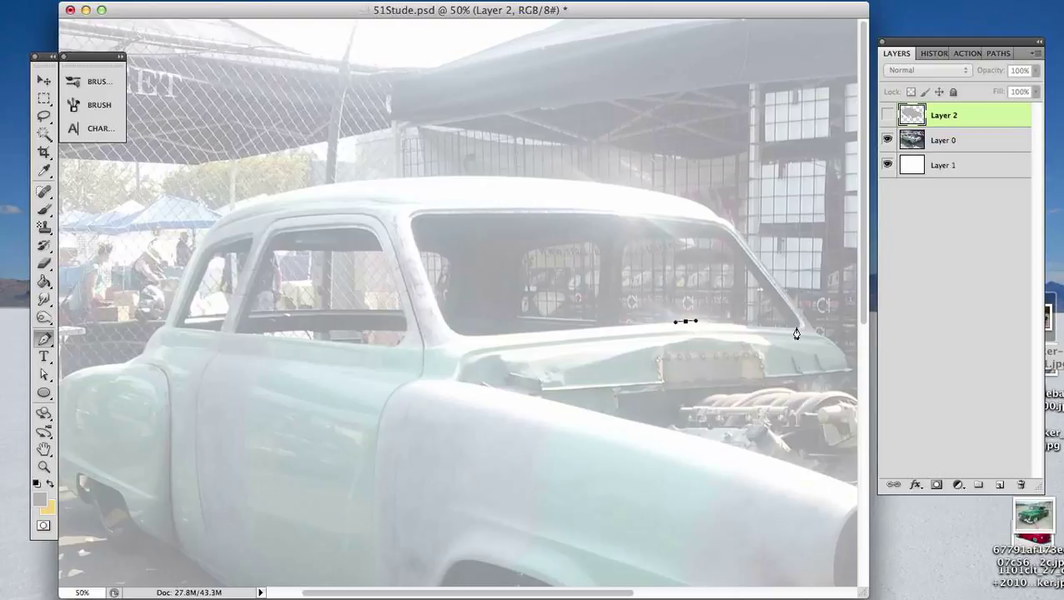
{"action": "left_click_drag", "start_coordinate": [786, 330], "coordinate": [798, 327]}
{"action": "key", "text": "super+plus"}
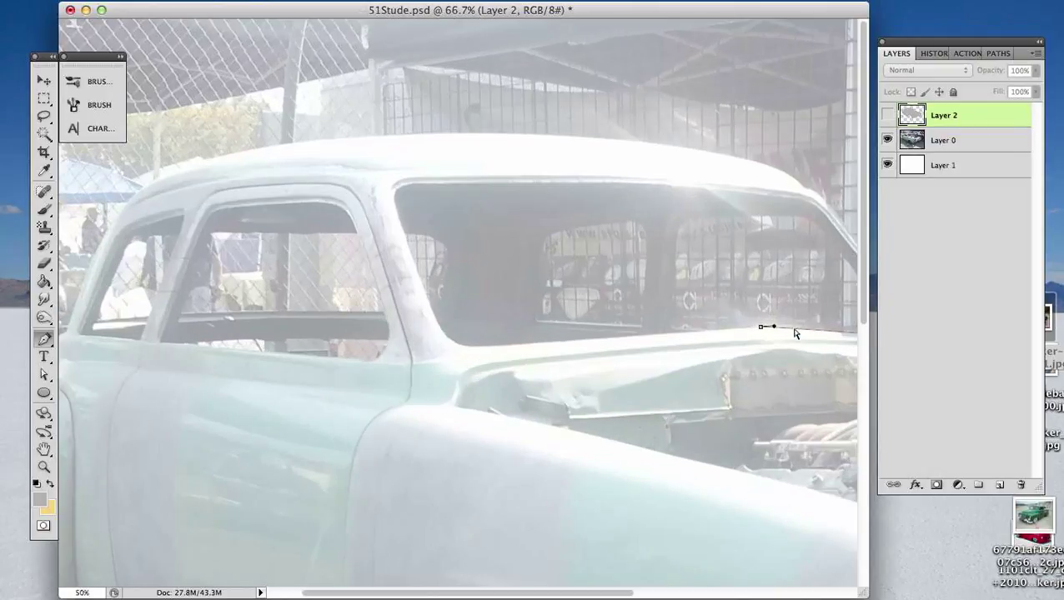
{"action": "left_click_drag", "start_coordinate": [759, 325], "coordinate": [585, 366]}
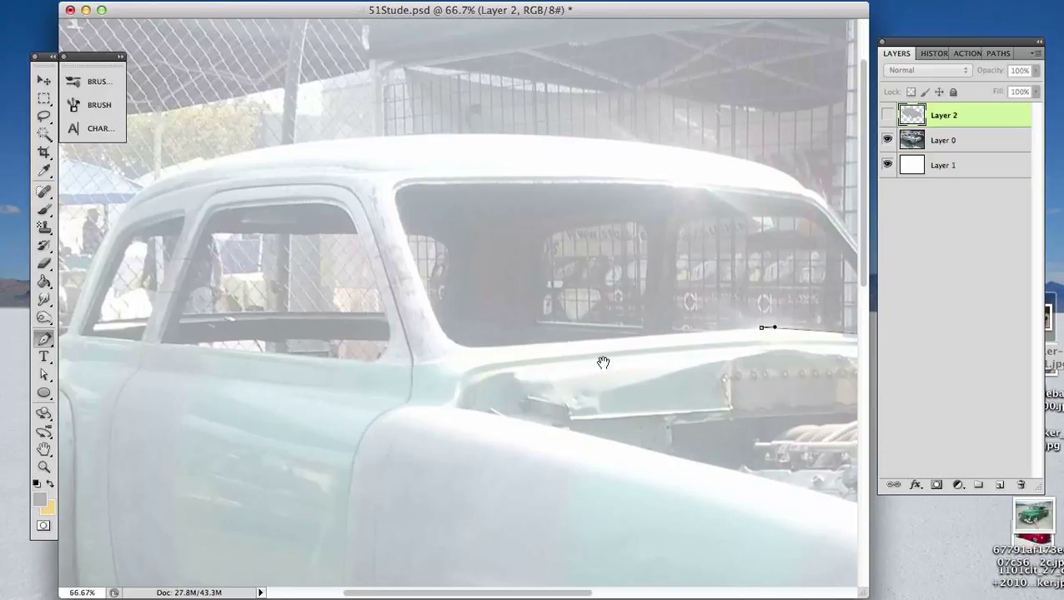
{"action": "left_click_drag", "start_coordinate": [764, 291], "coordinate": [527, 308]}
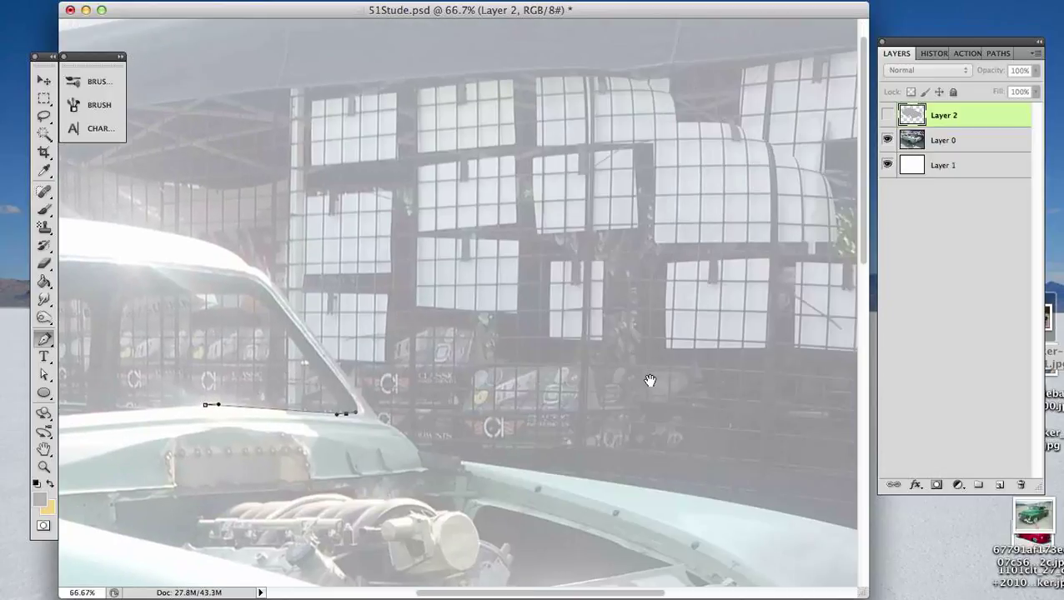
{"action": "left_click_drag", "start_coordinate": [368, 433], "coordinate": [477, 350]}
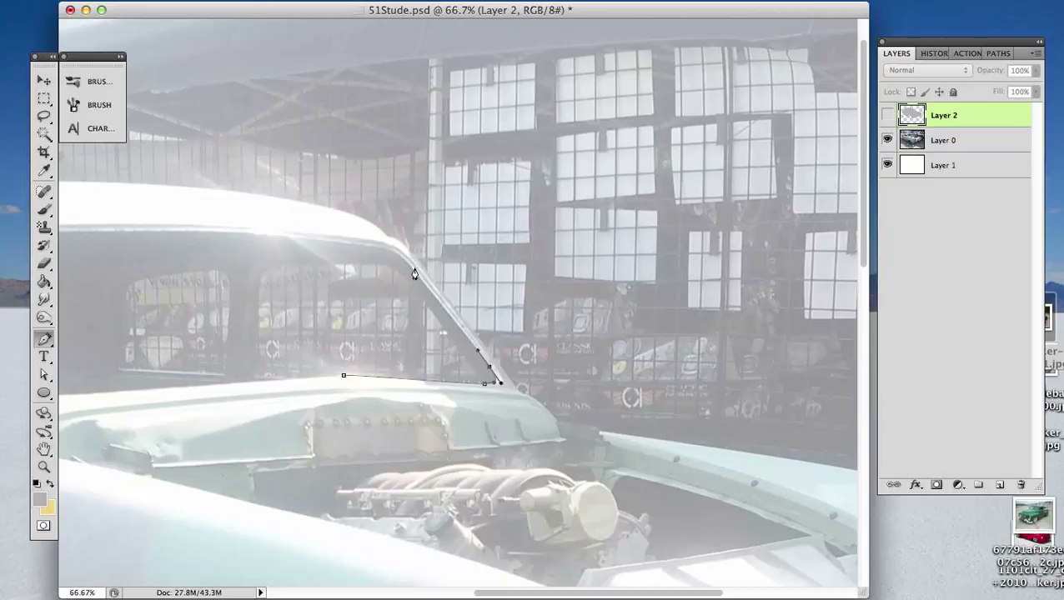
{"action": "left_click_drag", "start_coordinate": [409, 271], "coordinate": [530, 306]}
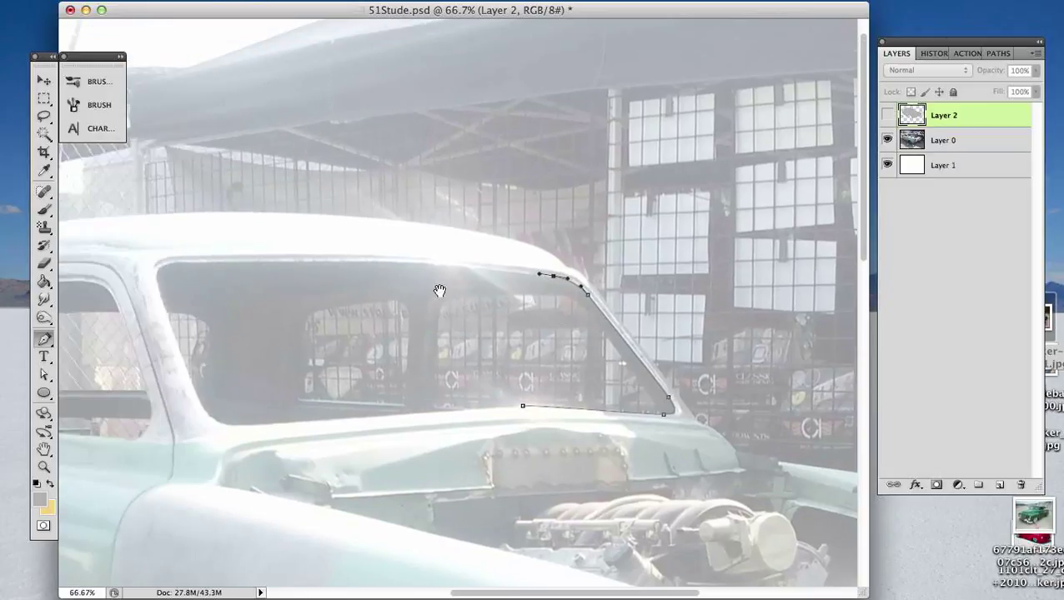
{"action": "left_click", "coordinate": [523, 406]}
{"action": "left_click_drag", "start_coordinate": [432, 265], "coordinate": [426, 268]}
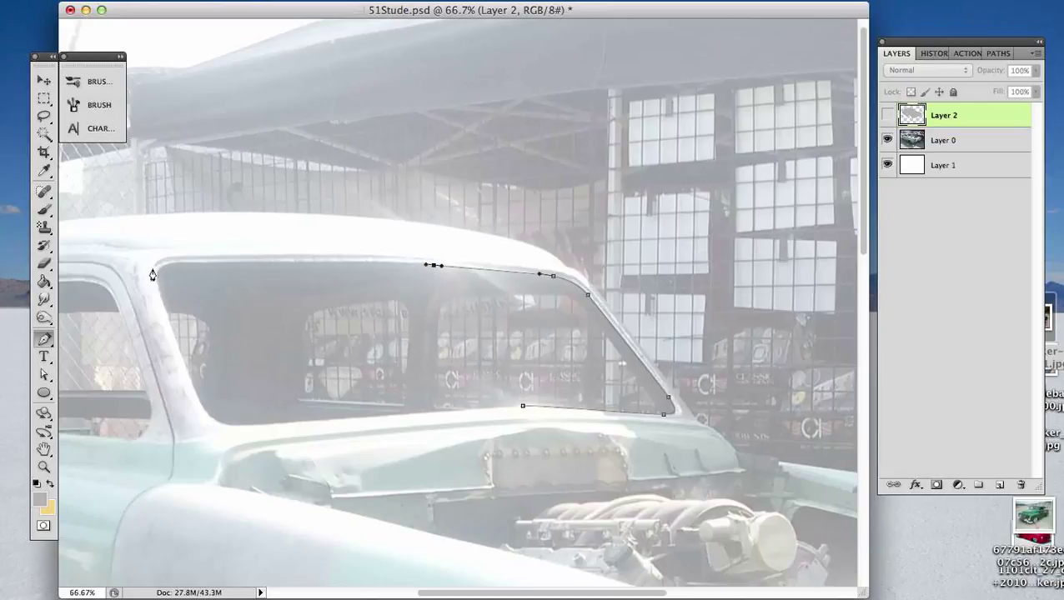
- Preview the black Studebaker-Drivers-Club photo again to examine its windshield shape, and return to 51Stude.psd
{"action": "left_click", "coordinate": [1050, 319]}
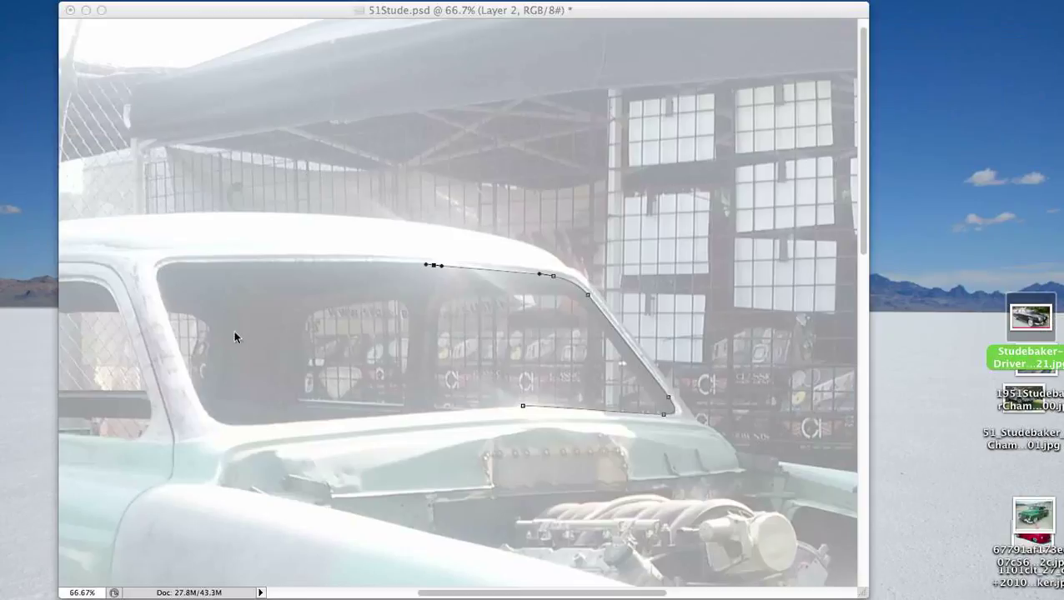
{"action": "key", "text": "space"}
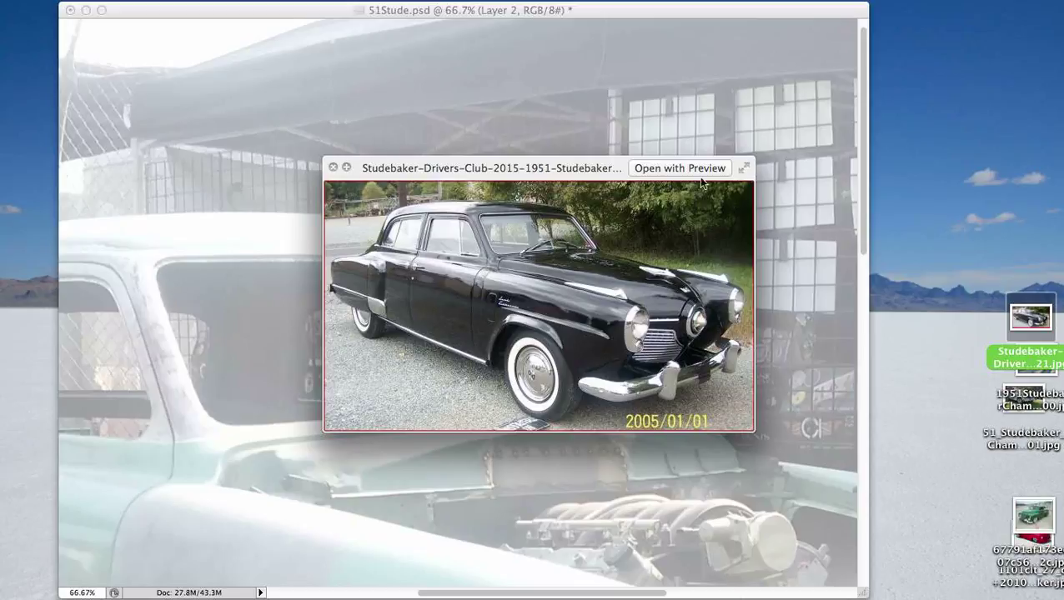
{"action": "key", "text": "space"}
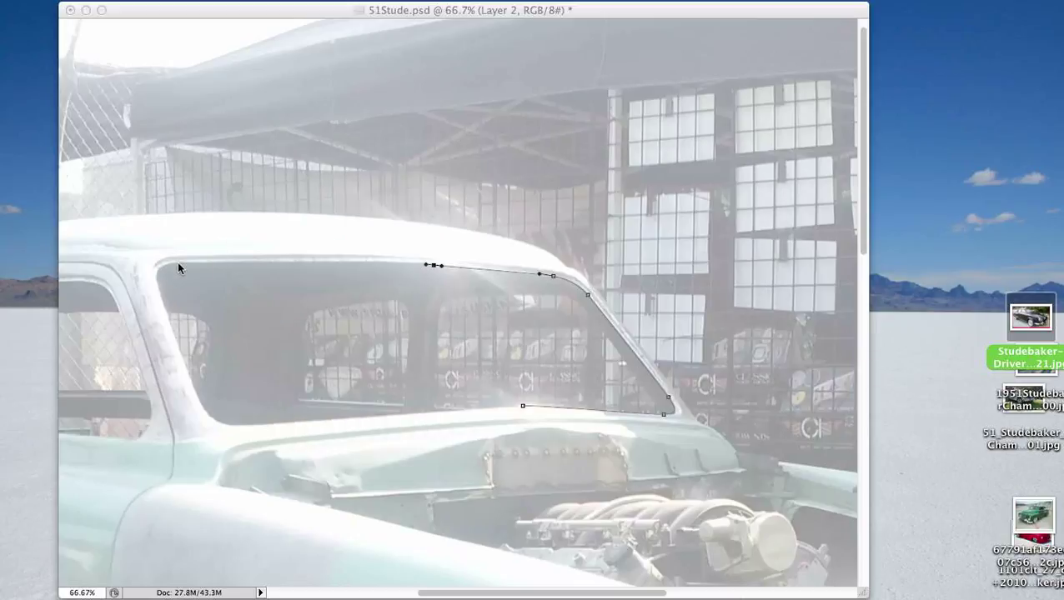
{"action": "left_click", "coordinate": [433, 267]}
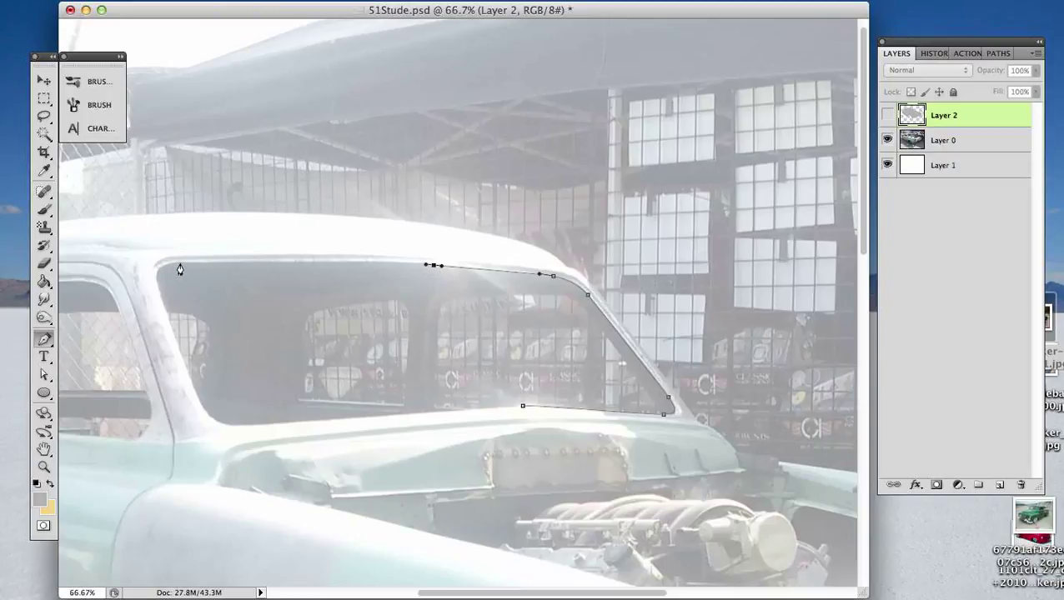
- Continue the windshield path along the top edge, down the near pillar and around the lower corner, and close it at its starting point
{"action": "left_click_drag", "start_coordinate": [180, 263], "coordinate": [168, 263]}
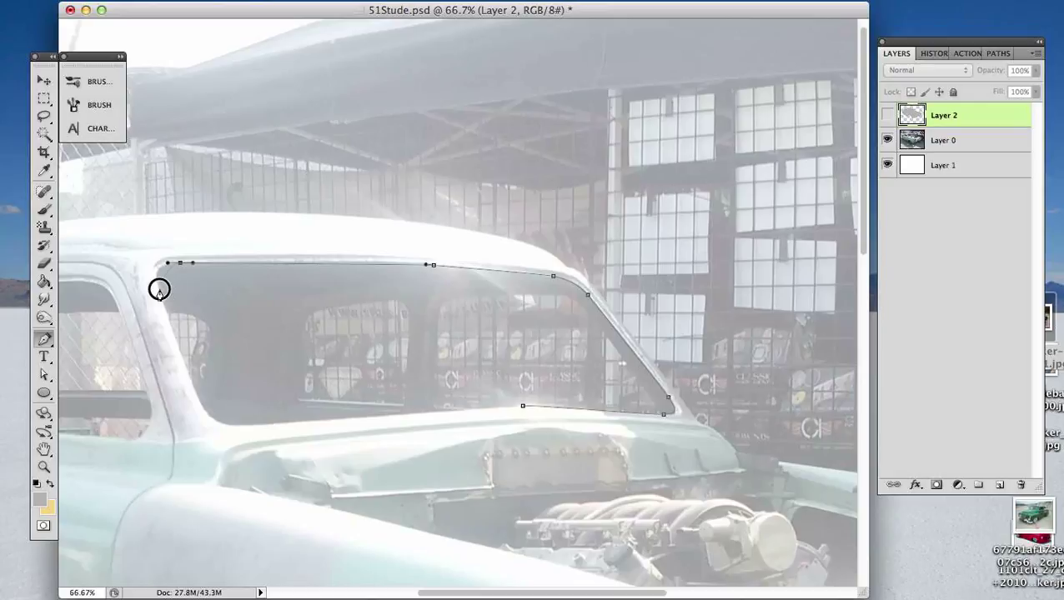
{"action": "left_click_drag", "start_coordinate": [159, 288], "coordinate": [167, 312]}
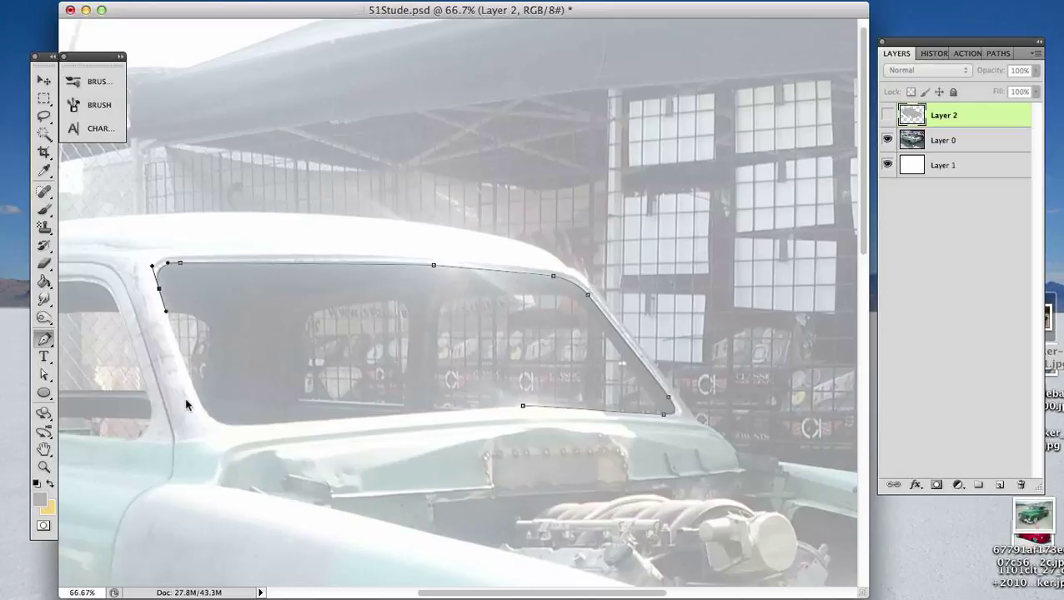
{"action": "left_click_drag", "start_coordinate": [196, 398], "coordinate": [284, 425]}
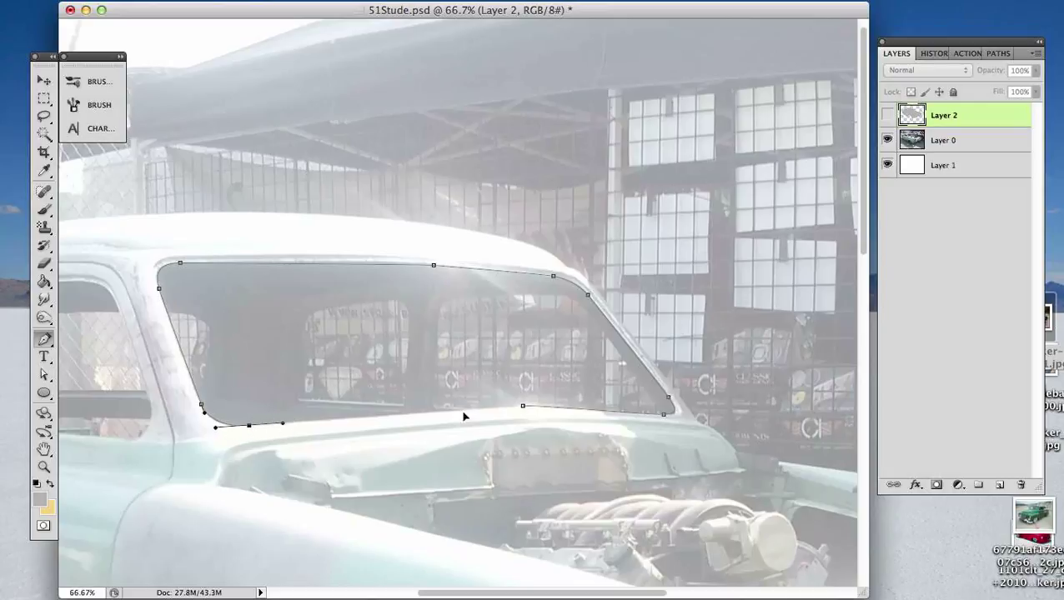
{"action": "left_click", "coordinate": [522, 407]}
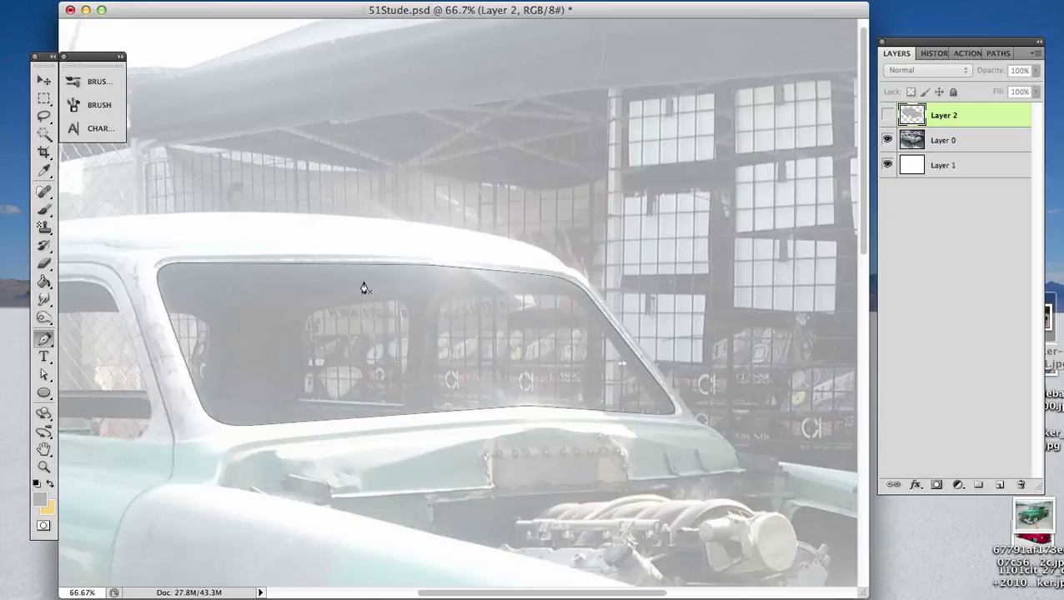
- Refine the windshield path's top edge with the Direct Selection tool by adjusting its curve handles and middle anchor point
{"action": "key", "text": "super+plus"}
{"action": "left_click_drag", "start_coordinate": [303, 252], "coordinate": [433, 291]}
{"action": "key", "text": "a"}
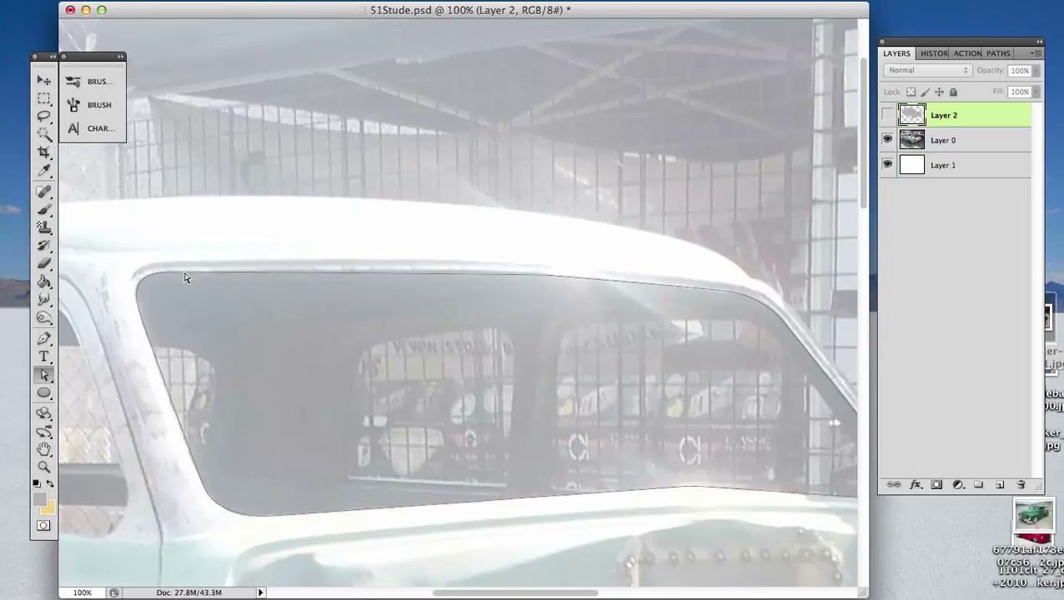
{"action": "left_click", "coordinate": [379, 276]}
{"action": "left_click", "coordinate": [376, 277]}
{"action": "left_click_drag", "start_coordinate": [190, 272], "coordinate": [197, 273]}
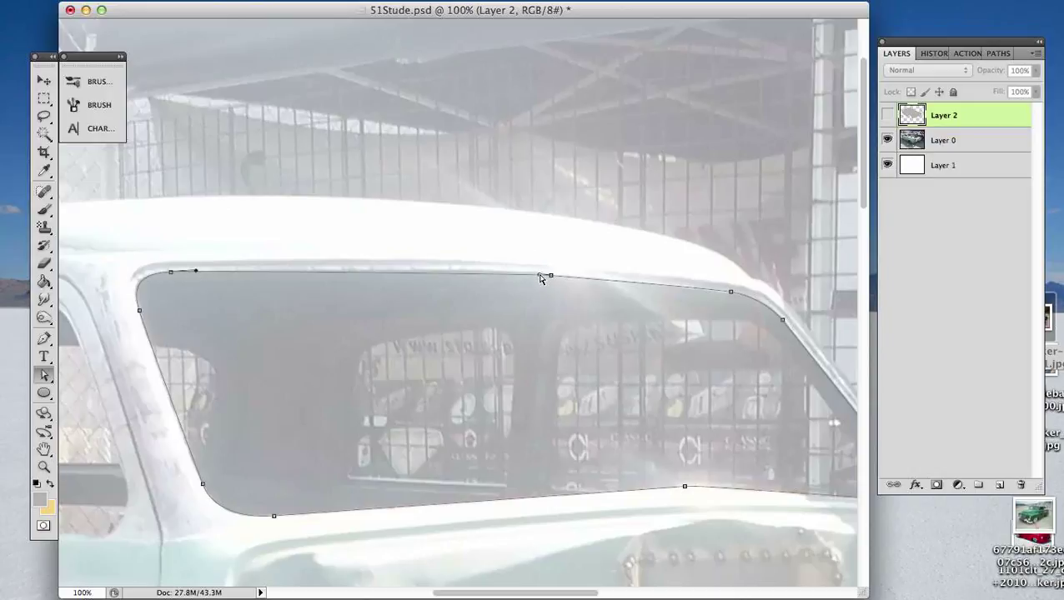
{"action": "left_click_drag", "start_coordinate": [541, 278], "coordinate": [512, 272]}
{"action": "left_click_drag", "start_coordinate": [551, 277], "coordinate": [548, 276]}
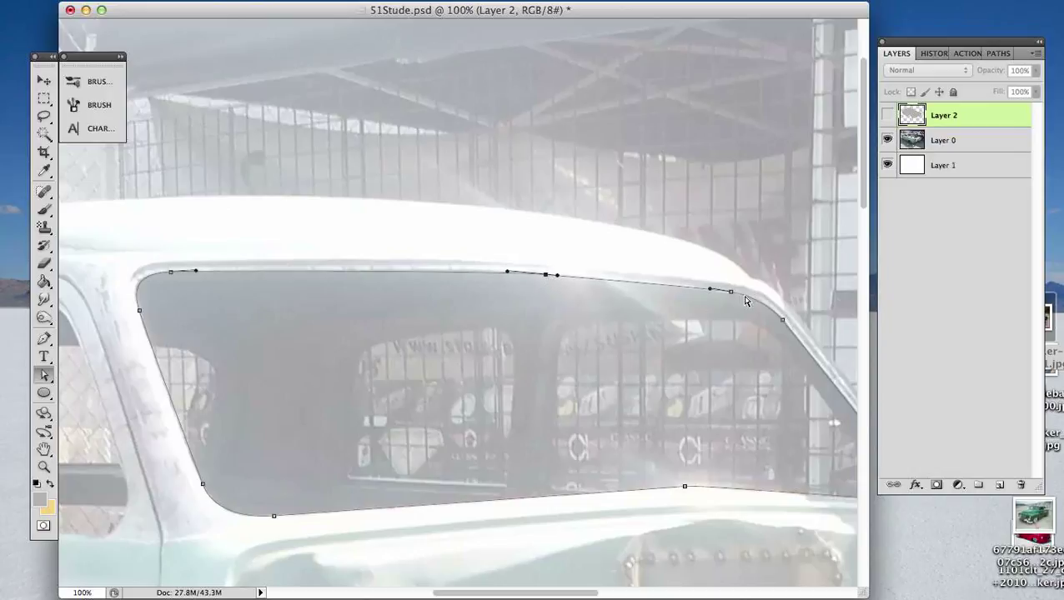
{"action": "left_click", "coordinate": [594, 315]}
- Show the Work Path and start a Pen subpath along the front side window's upper front corner, top edge and upper rear corner
{"action": "key", "text": "super+minus"}
{"action": "key", "text": "super+minus"}
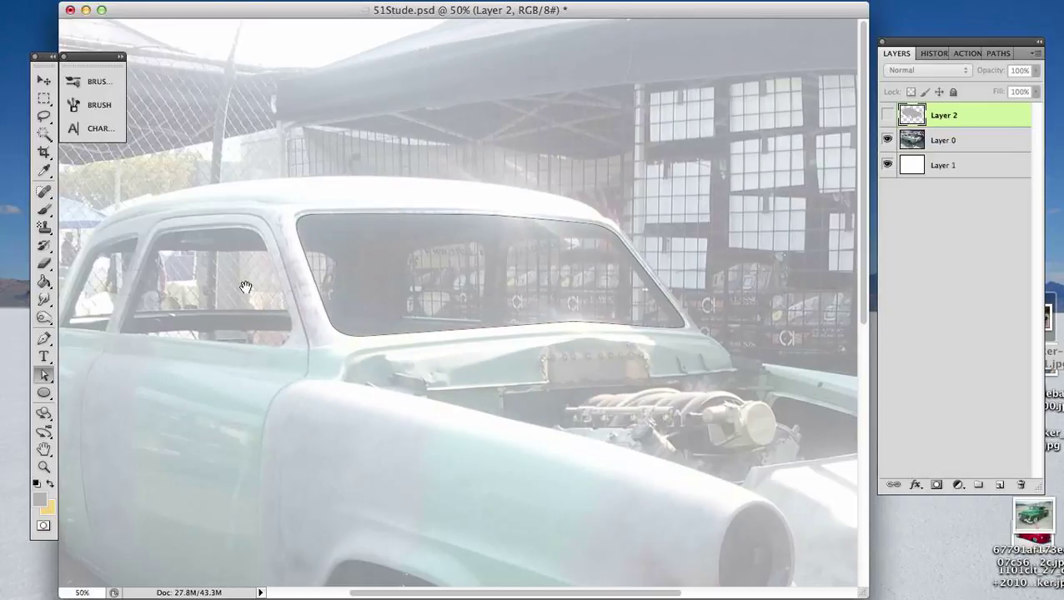
{"action": "left_click_drag", "start_coordinate": [337, 287], "coordinate": [530, 288]}
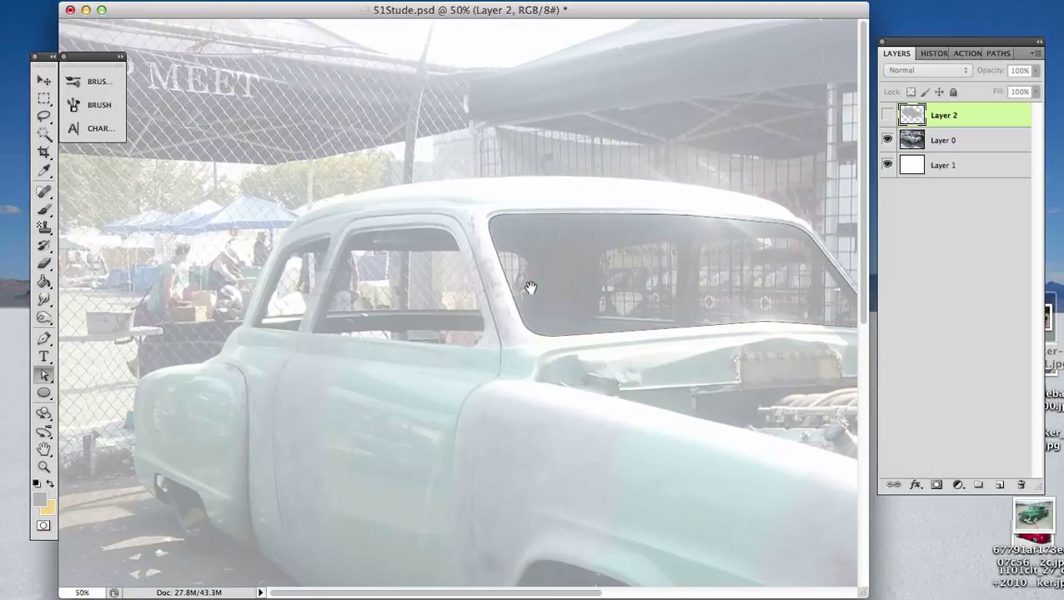
{"action": "key", "text": "super+plus"}
{"action": "key", "text": "super+plus"}
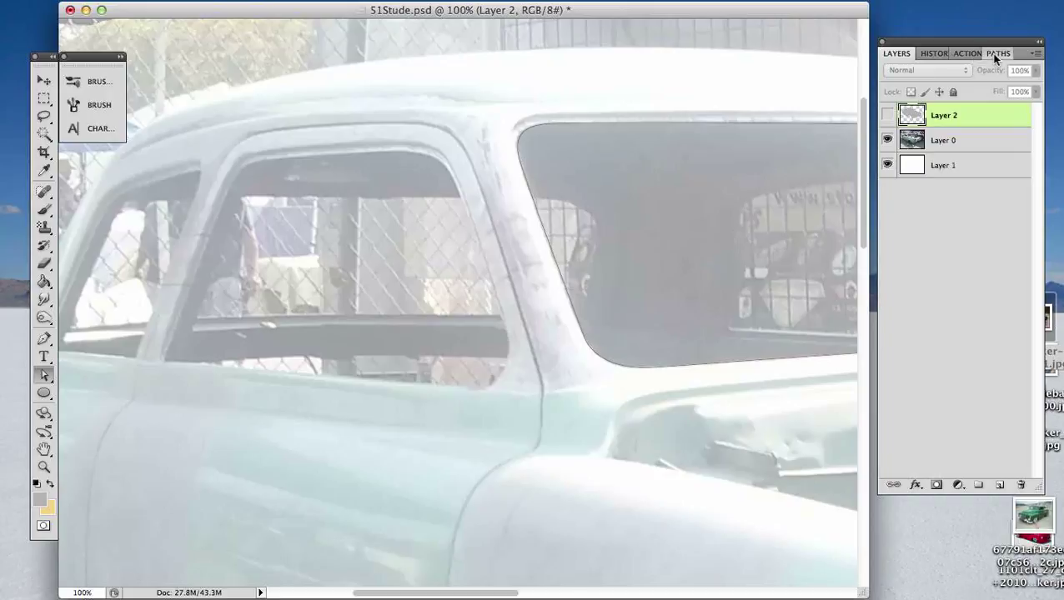
{"action": "left_click", "coordinate": [996, 54]}
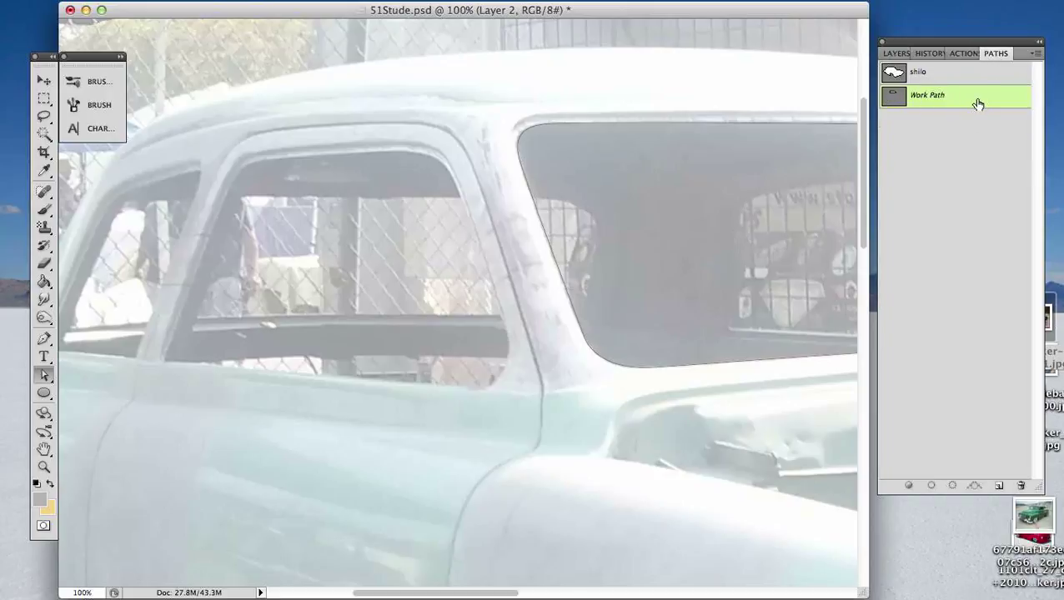
{"action": "key", "text": "p"}
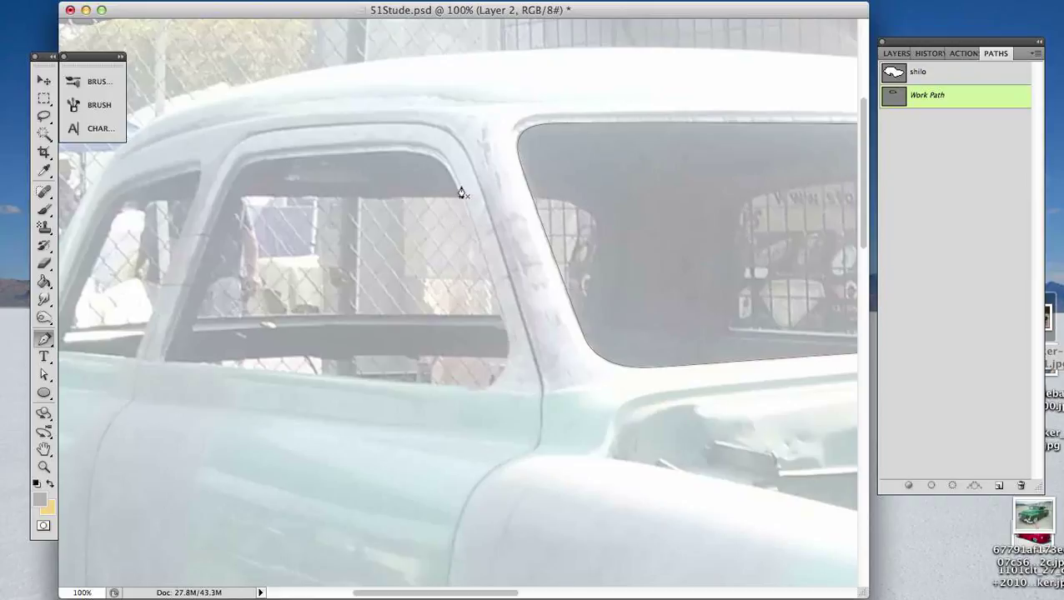
{"action": "left_click", "coordinate": [475, 237]}
{"action": "key", "text": "super+z"}
{"action": "left_click_drag", "start_coordinate": [457, 190], "coordinate": [373, 152]}
{"action": "left_click_drag", "start_coordinate": [269, 160], "coordinate": [253, 159]}
{"action": "left_click_drag", "start_coordinate": [225, 197], "coordinate": [211, 220]}
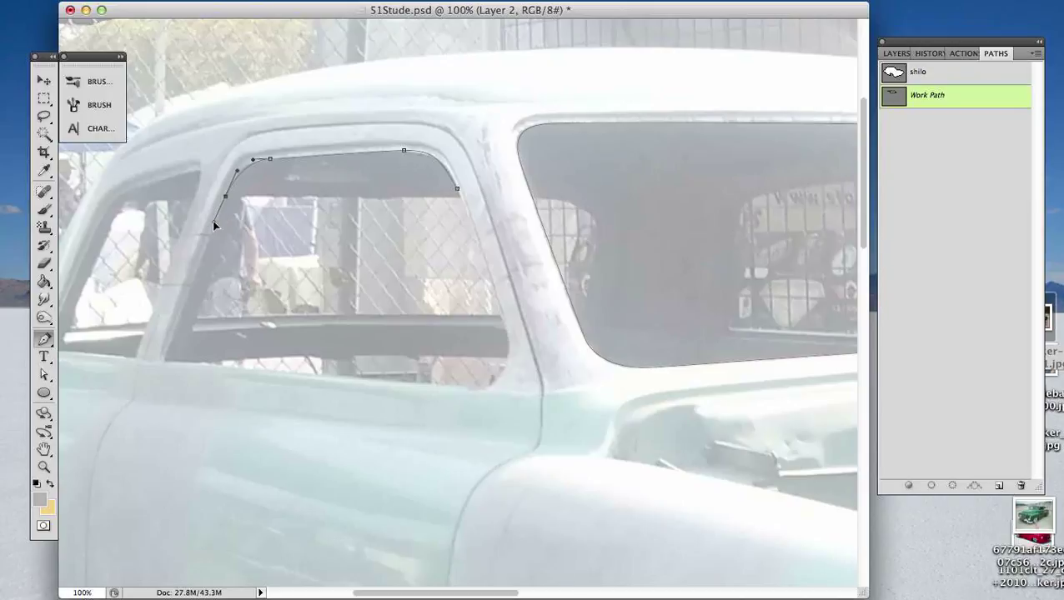
- Trace the front side window's rear, lower and front edges, nudging the lower front anchor up and rearward, and close the subpath
{"action": "left_click", "coordinate": [165, 361]}
{"action": "left_click", "coordinate": [481, 391]}
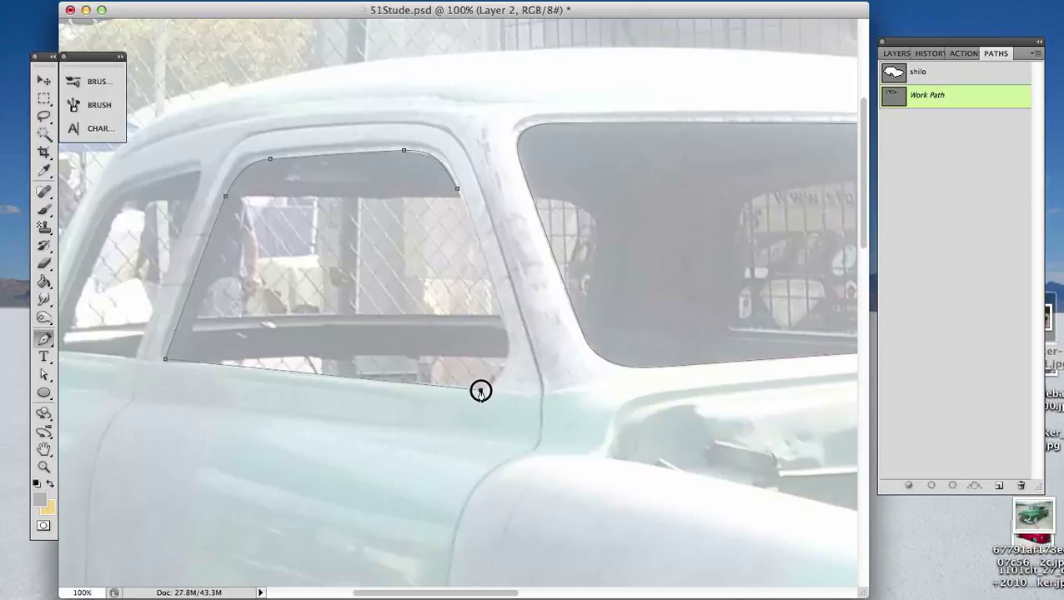
{"action": "mouse_move", "coordinate": [481, 390]}
{"action": "left_mouse_down"}
{"action": "mouse_move", "coordinate": [593, 401]}
{"action": "mouse_move", "coordinate": [489, 393]}
{"action": "left_mouse_up"}
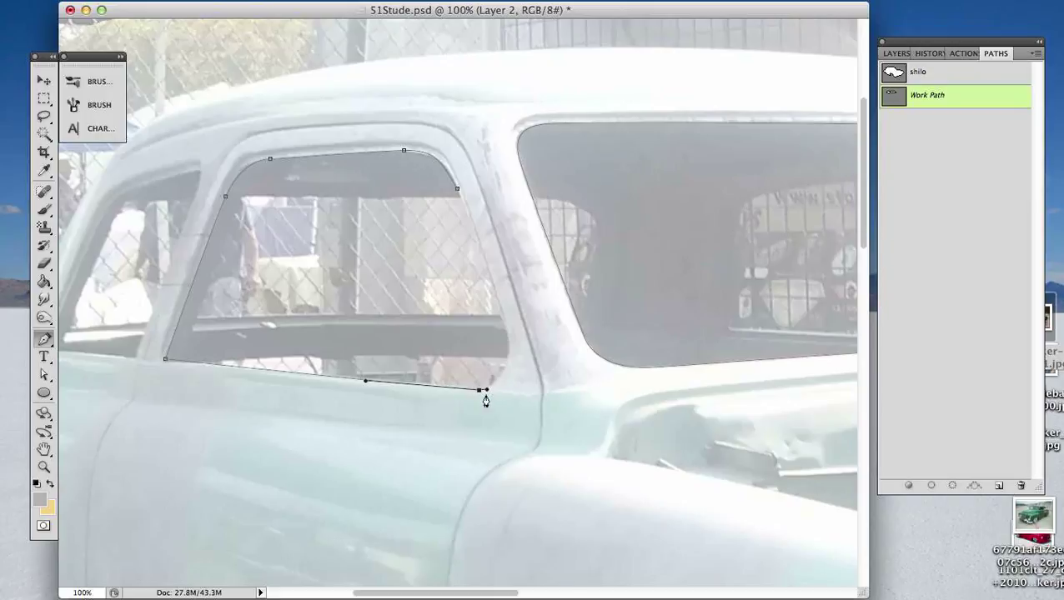
{"action": "key", "text": "Left"}
{"action": "key", "text": "Left"}
{"action": "key", "text": "Left"}
{"action": "key", "text": "Left"}
{"action": "key", "text": "Left"}
{"action": "key", "text": "Up"}
{"action": "key", "text": "Up"}
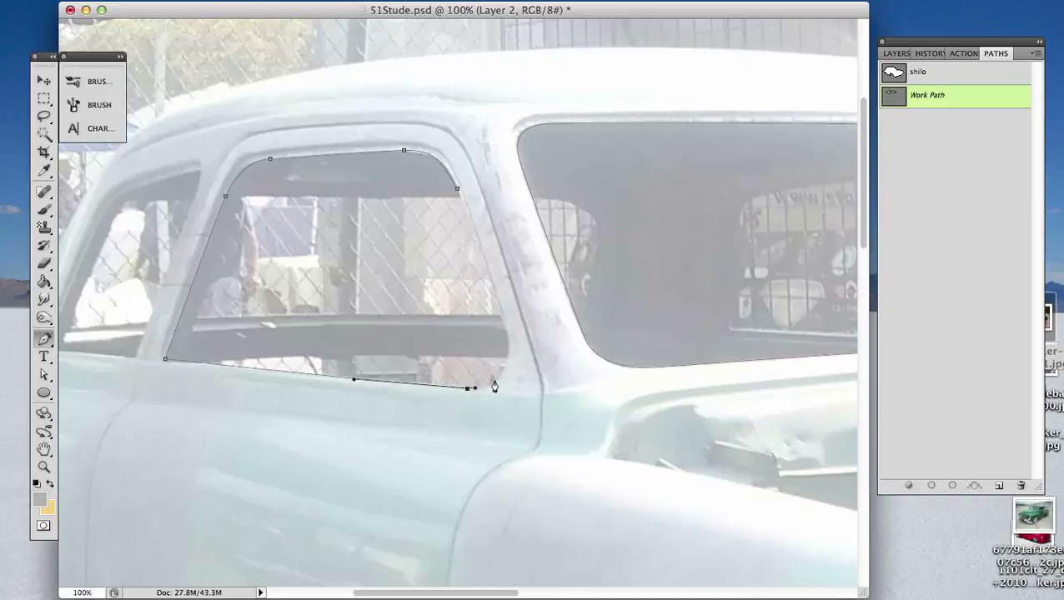
{"action": "left_click_drag", "start_coordinate": [492, 386], "coordinate": [499, 310]}
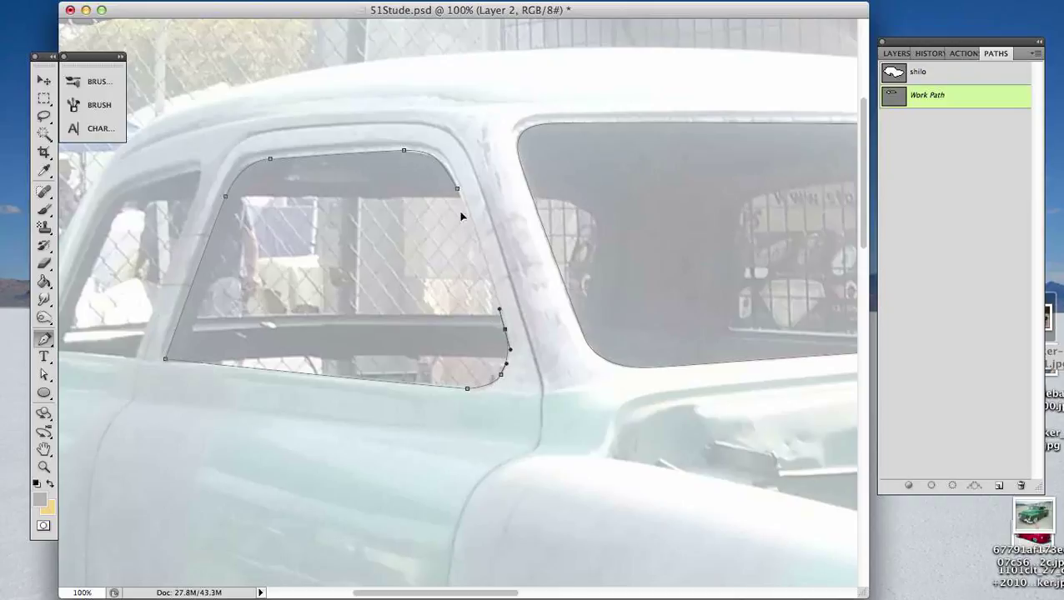
{"action": "left_click", "coordinate": [457, 189]}
- Reshape the front side window path's lower front corner with the Direct Selection tool to follow the photo
{"action": "key", "text": "a"}
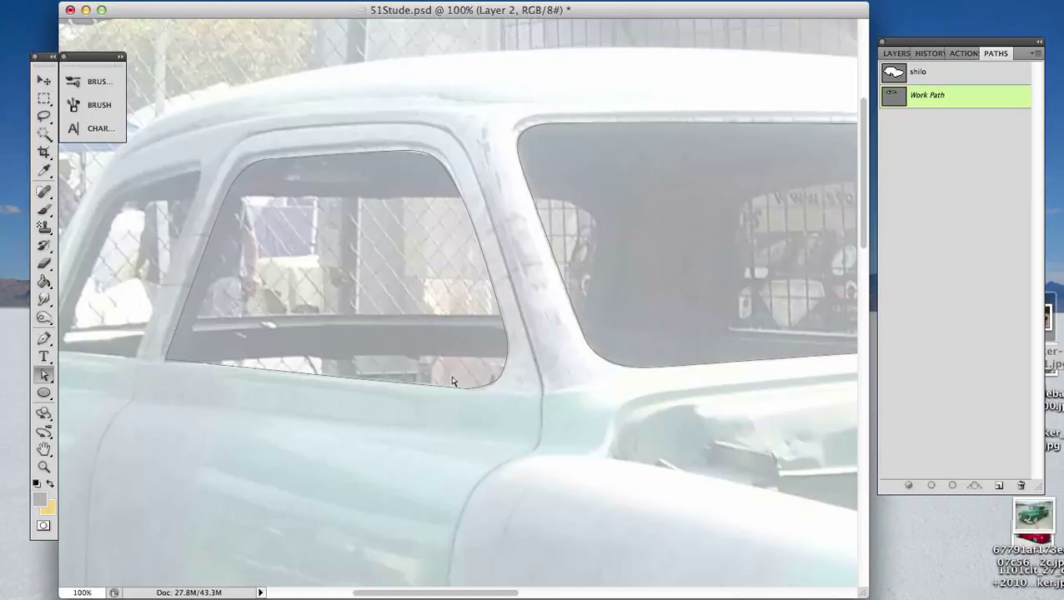
{"action": "key", "text": "super+equal"}
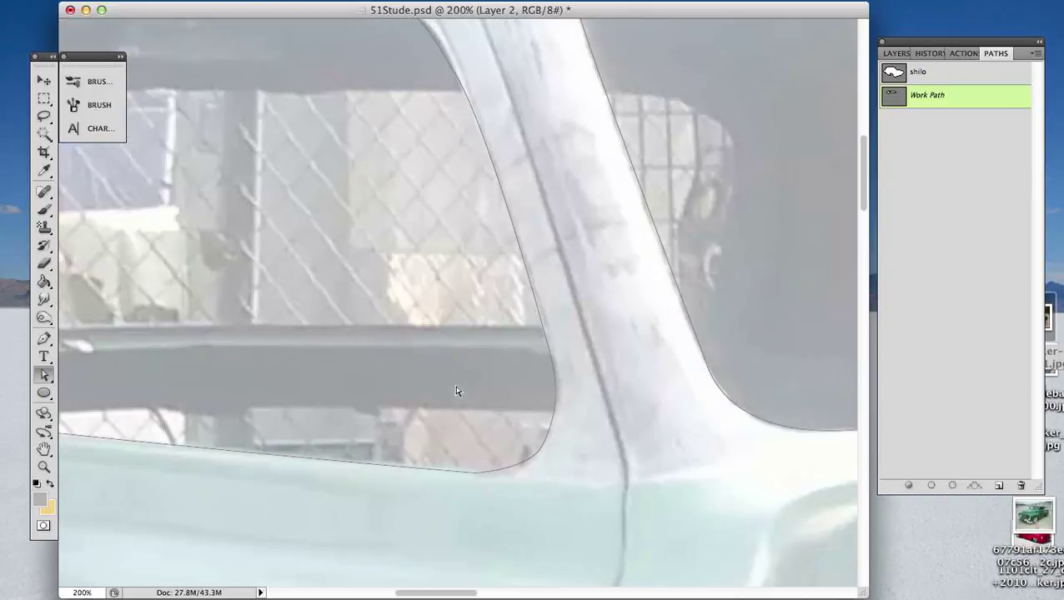
{"action": "left_click", "coordinate": [518, 468]}
{"action": "left_click_drag", "start_coordinate": [492, 476], "coordinate": [527, 467]}
{"action": "left_click", "coordinate": [510, 472]}
{"action": "left_click_drag", "start_coordinate": [509, 477], "coordinate": [521, 476]}
{"action": "left_click", "coordinate": [564, 473]}
{"action": "key", "text": "super+minus"}
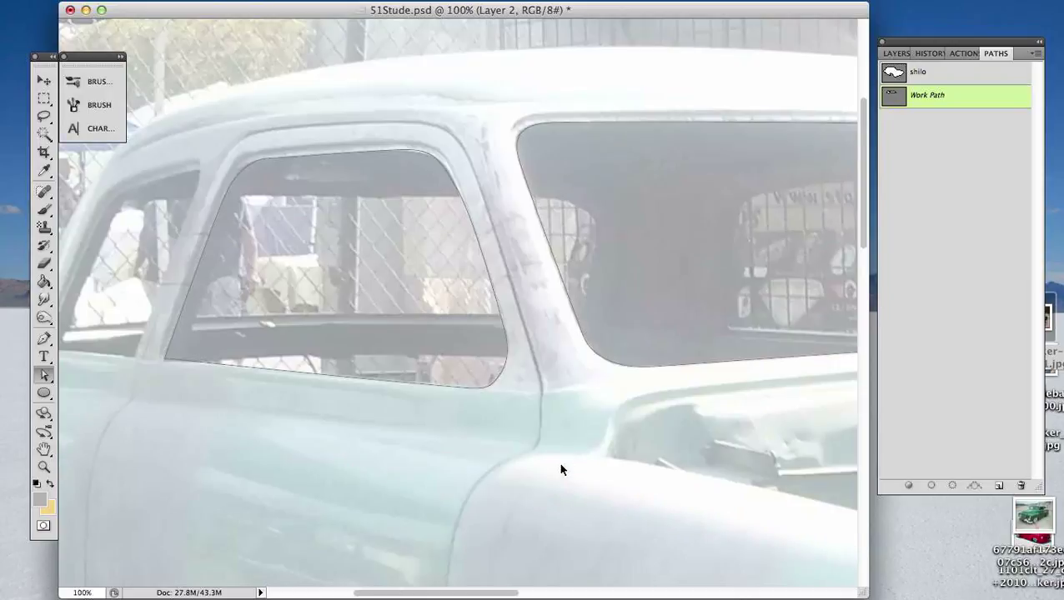
- Start a Pen subpath around the rear side window, tracing its upper front corner, top edge and curved rear edge
{"action": "left_click_drag", "start_coordinate": [301, 225], "coordinate": [482, 278]}
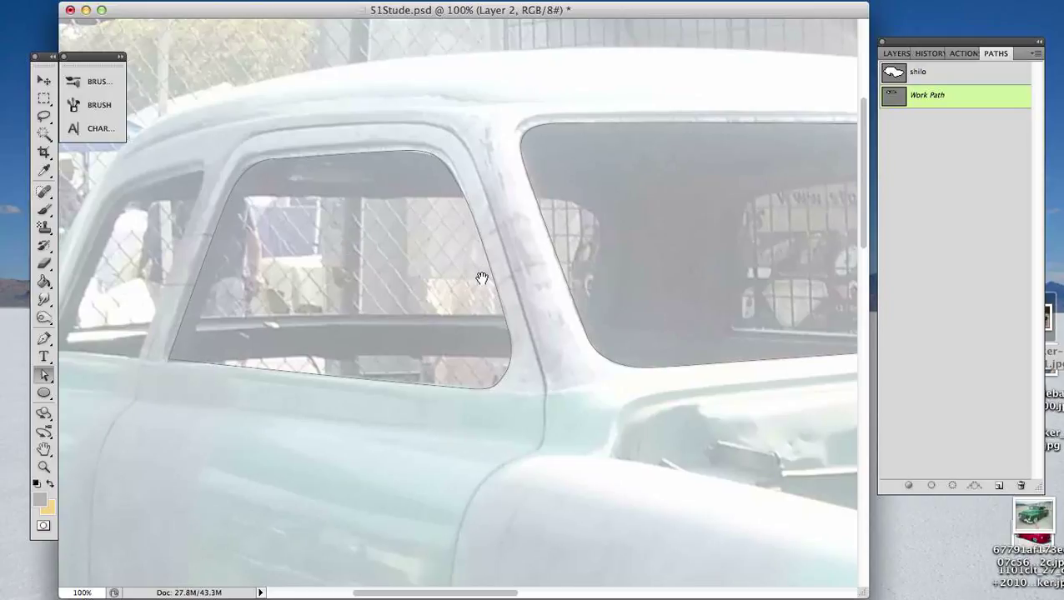
{"action": "key", "text": "p"}
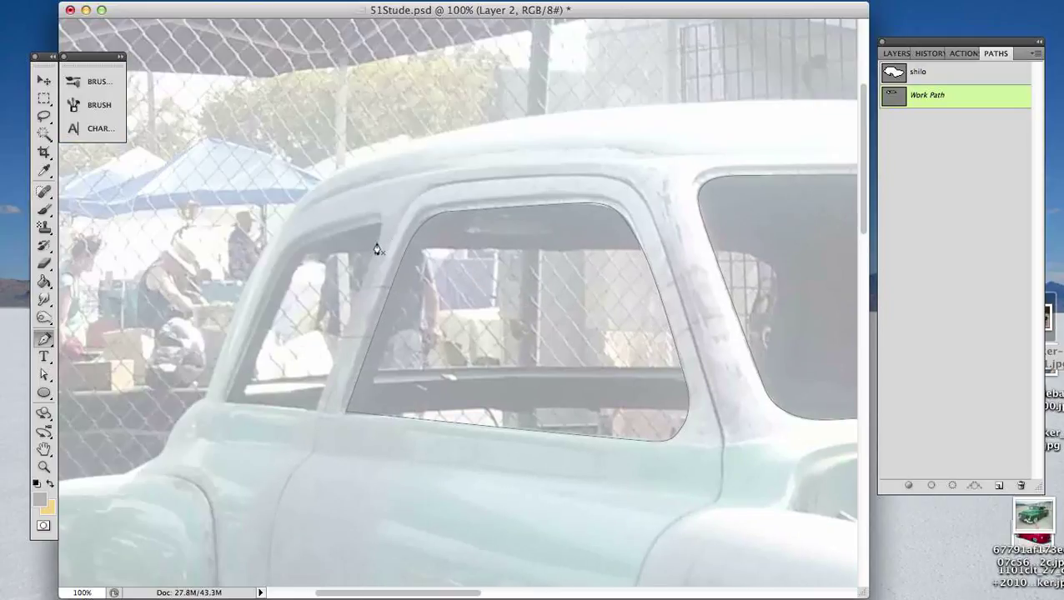
{"action": "left_click_drag", "start_coordinate": [377, 245], "coordinate": [377, 223]}
{"action": "left_click", "coordinate": [297, 252]}
{"action": "left_click_drag", "start_coordinate": [297, 252], "coordinate": [295, 254]}
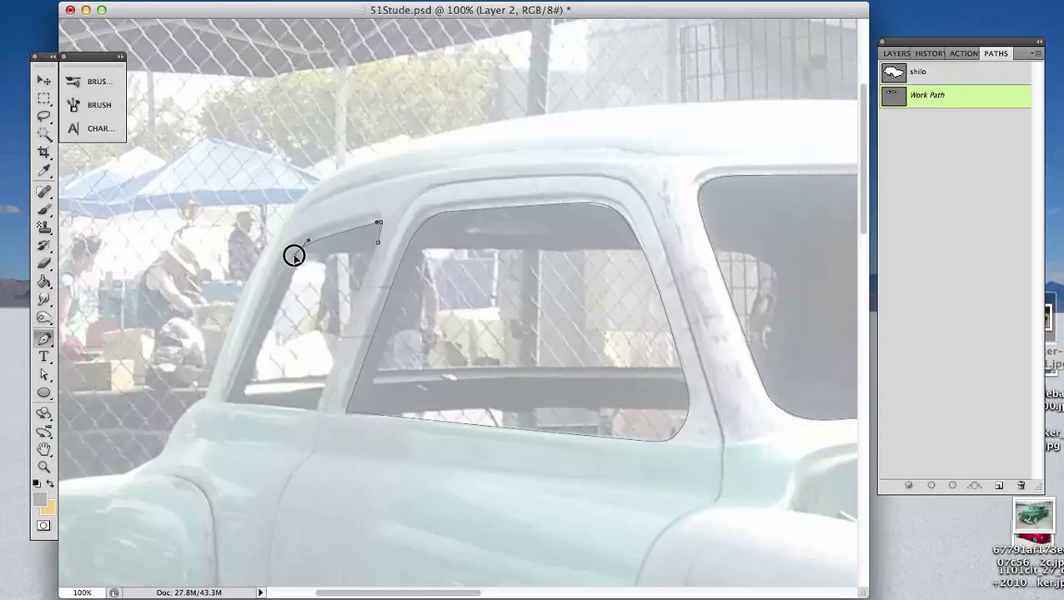
{"action": "left_click", "coordinate": [226, 402]}
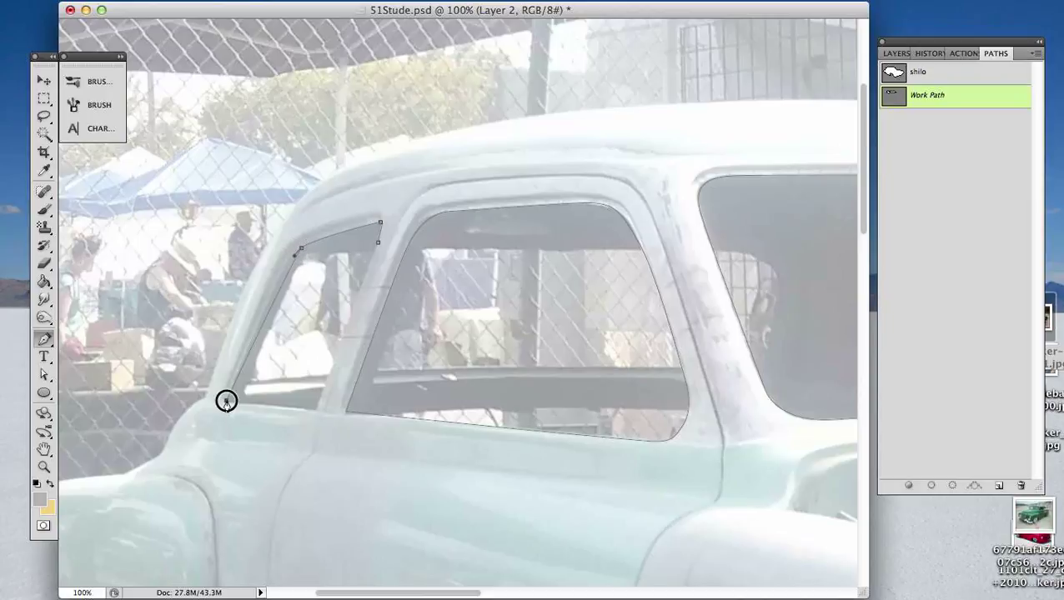
{"action": "left_click_drag", "start_coordinate": [226, 402], "coordinate": [186, 508]}
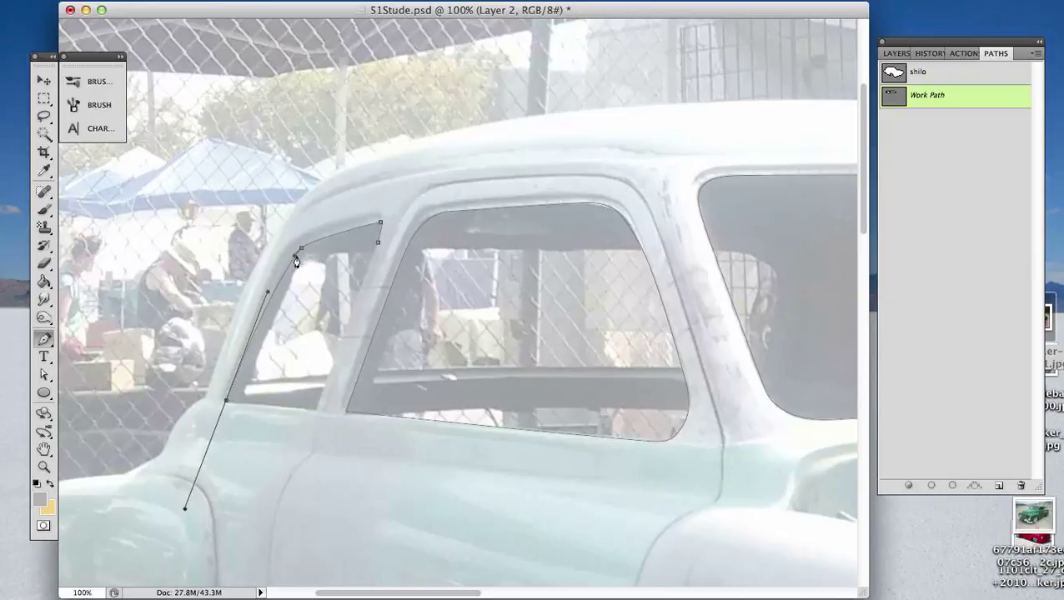
- Adjust the curve handle at the rear side window path's upper rear corner with the Direct Selection tool to follow the photo
{"action": "key", "text": "a"}
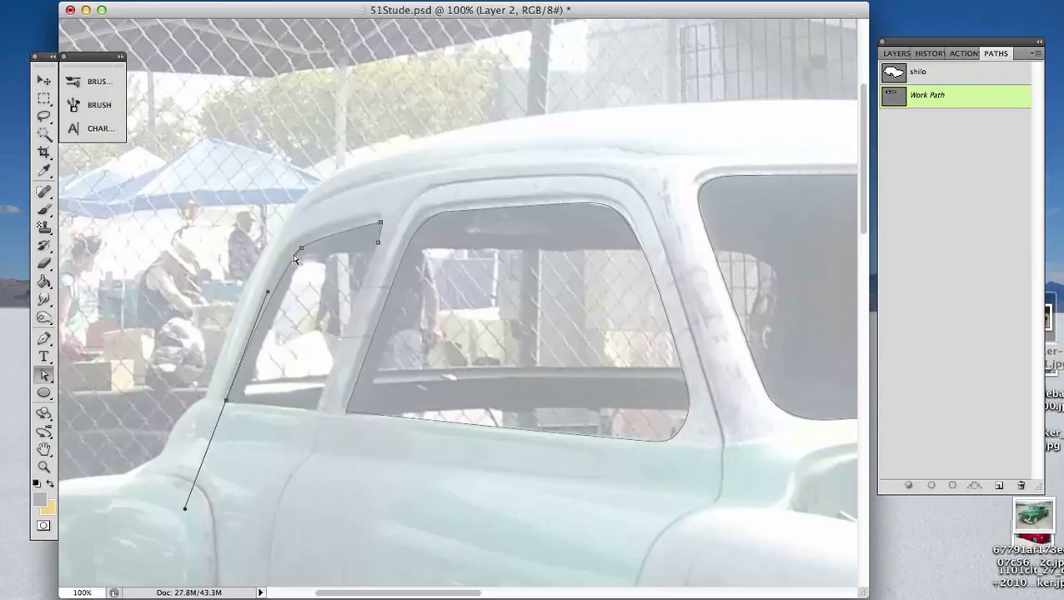
{"action": "left_click_drag", "start_coordinate": [293, 255], "coordinate": [286, 261]}
{"action": "left_click", "coordinate": [227, 406]}
{"action": "key", "text": "p"}
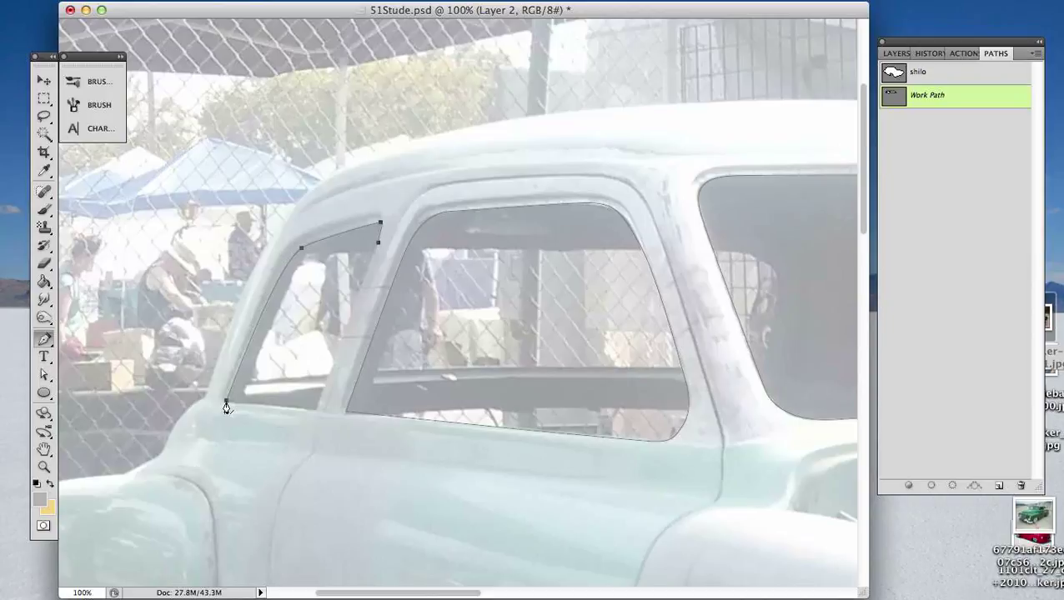
- Trace the rear side window's straight lower edge and front edge with the Pen tool and close the subpath
{"action": "left_click", "coordinate": [316, 411]}
{"action": "key", "text": "super+z"}
{"action": "mouse_move", "coordinate": [226, 401]}
{"action": "left_mouse_down"}
{"action": "mouse_move", "coordinate": [185, 507]}
{"action": "mouse_move", "coordinate": [226, 406]}
{"action": "left_mouse_up"}
{"action": "left_click", "coordinate": [316, 411]}
{"action": "left_click", "coordinate": [379, 242]}
- Refine the rear side window path's upper front corner with the Direct Selection tool by adjusting its curve handles
{"action": "key", "text": "super+plus"}
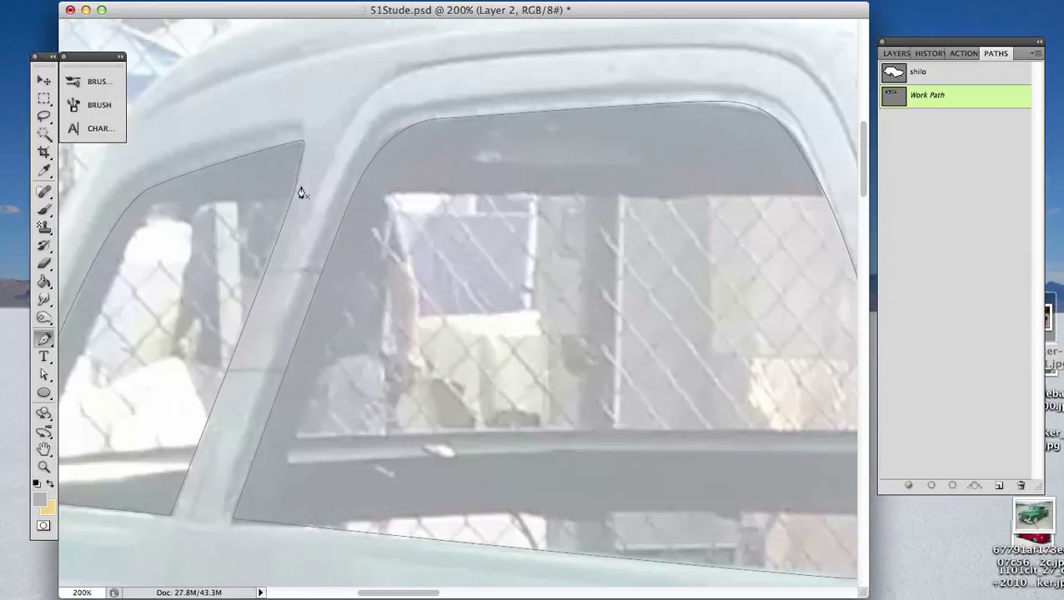
{"action": "left_click_drag", "start_coordinate": [368, 225], "coordinate": [459, 271]}
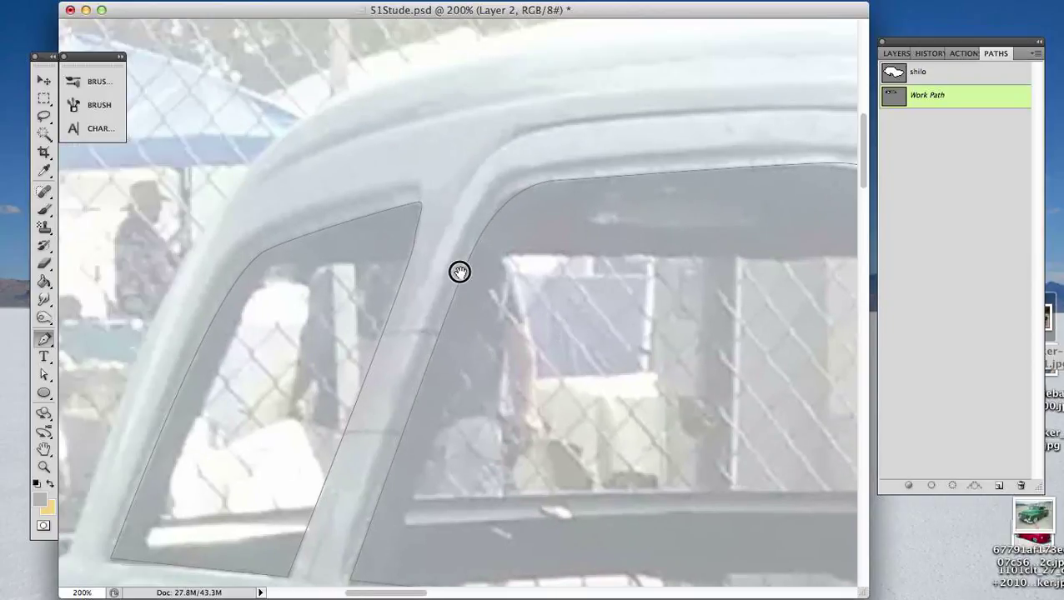
{"action": "key", "text": "a"}
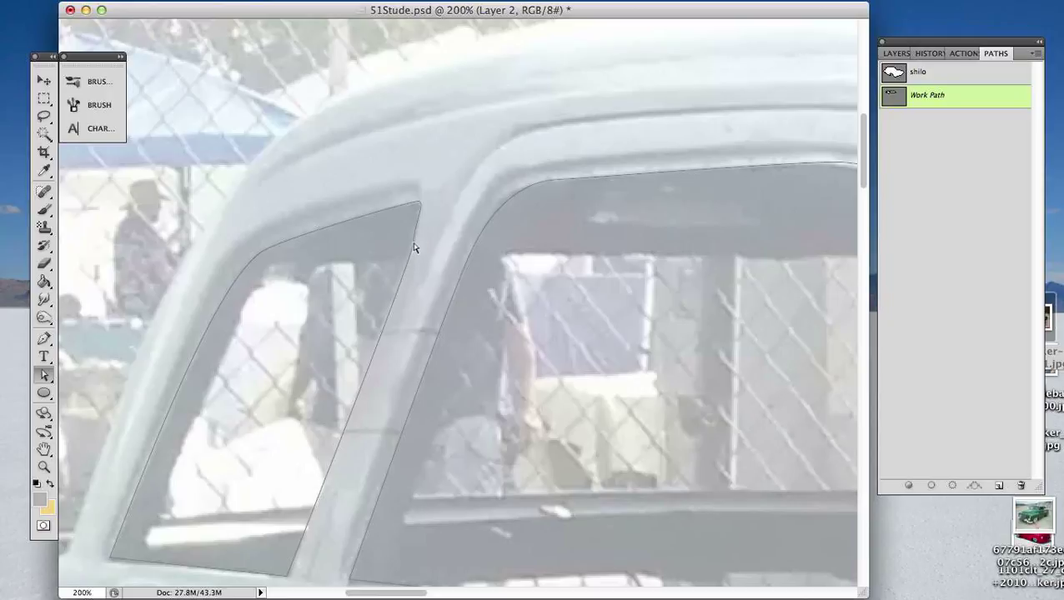
{"action": "left_click", "coordinate": [414, 248]}
{"action": "left_click_drag", "start_coordinate": [413, 264], "coordinate": [407, 264]}
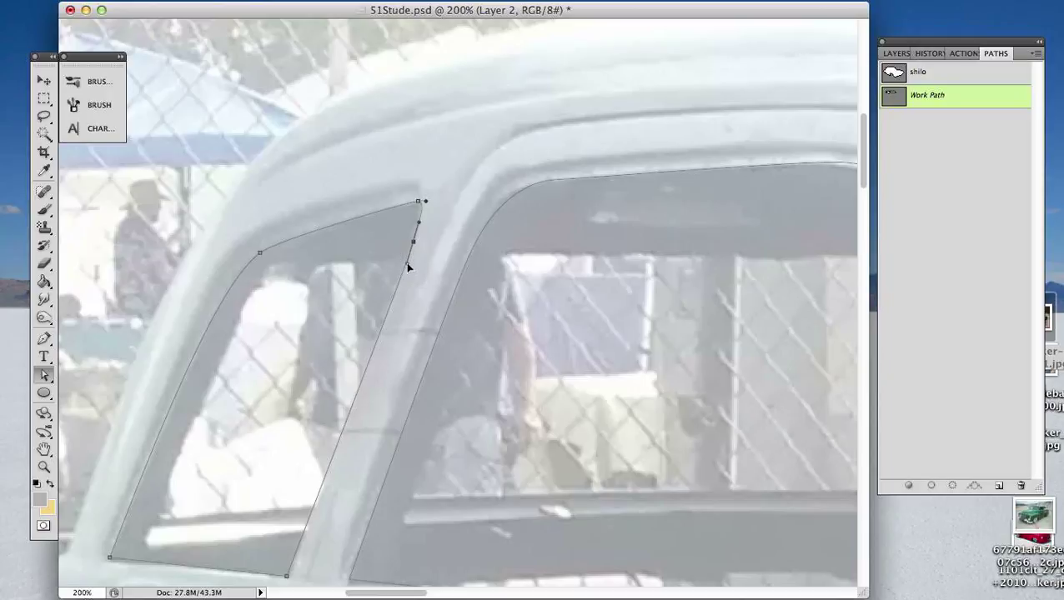
{"action": "left_click", "coordinate": [409, 204]}
{"action": "left_click_drag", "start_coordinate": [419, 204], "coordinate": [425, 203]}
{"action": "left_click", "coordinate": [461, 216]}
- Save the Work Path containing the window outlines as "glass"
{"action": "key", "text": "super+minus"}
{"action": "key", "text": "super+minus"}
{"action": "key", "text": "super+minus"}
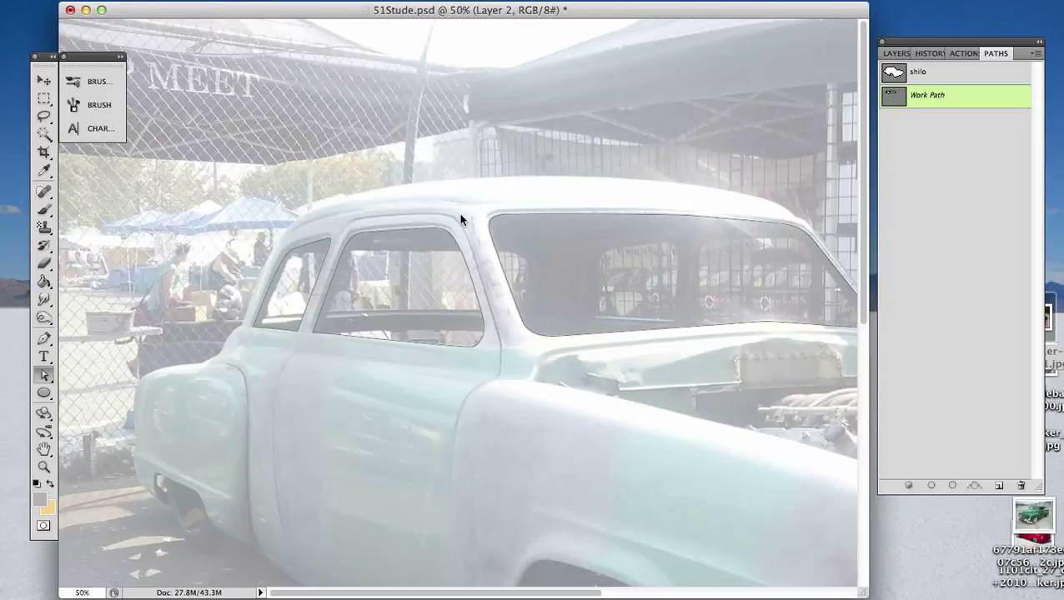
{"action": "key", "text": "super+minus"}
{"action": "left_click", "coordinate": [959, 97]}
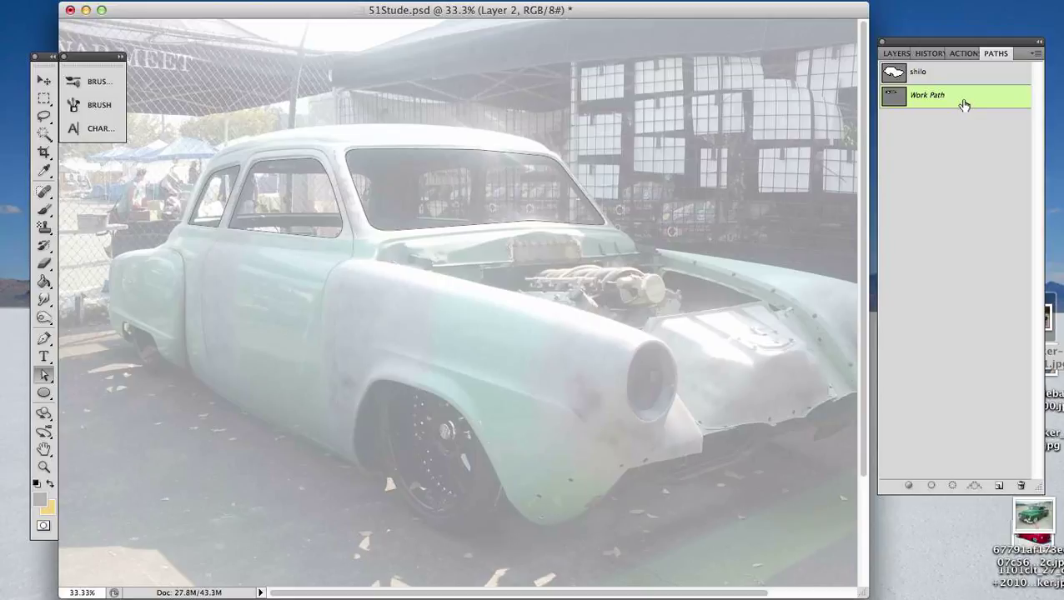
{"action": "double_click", "coordinate": [969, 100]}
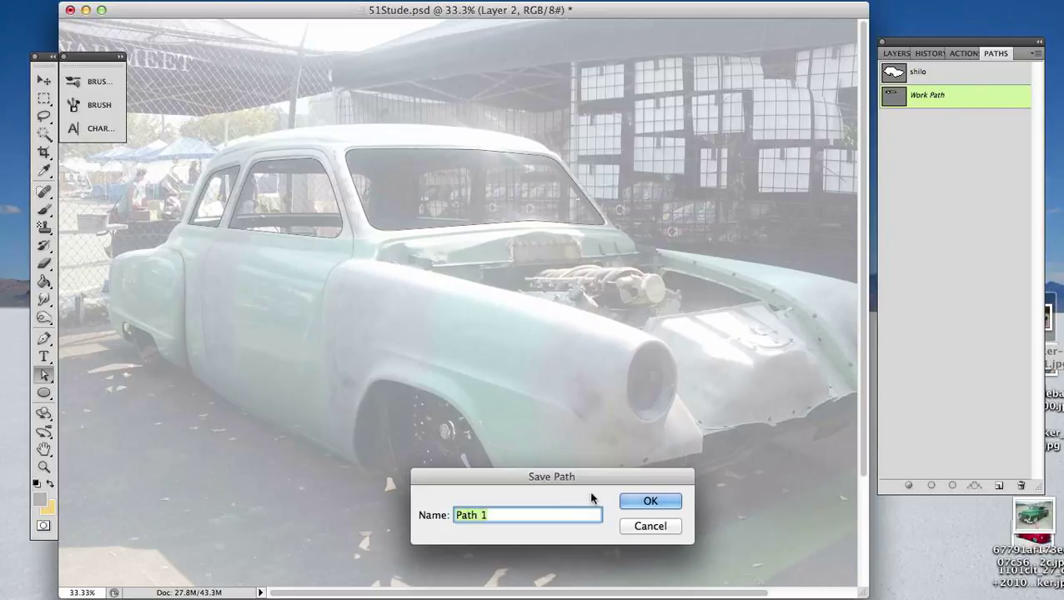
{"action": "type", "text": "glass"}
{"action": "key", "text": "Return"}
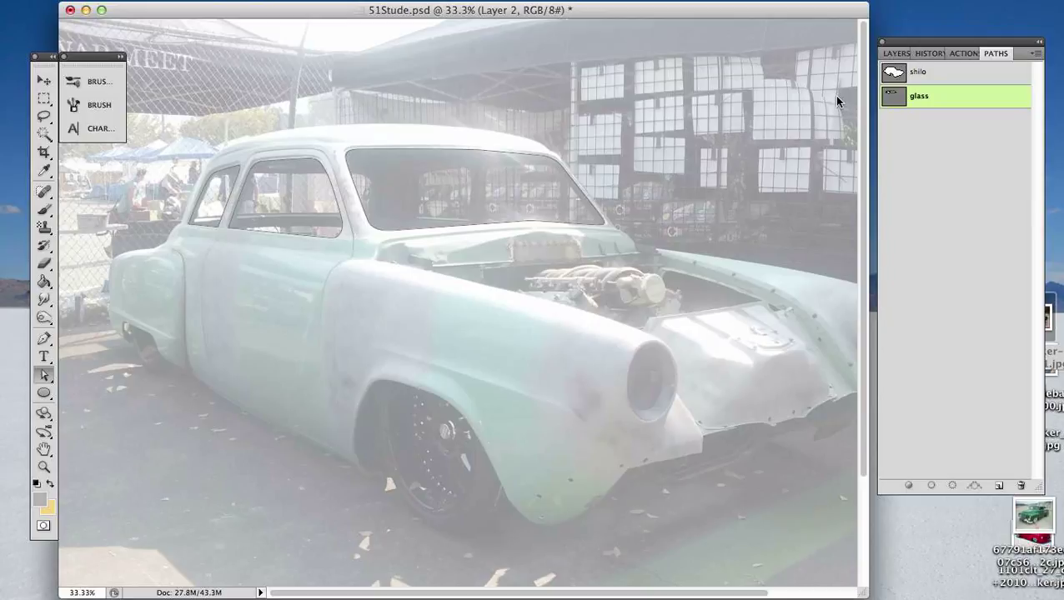
- Load the glass and shilo paths as selections in turn, ending with the glass selection active
{"action": "left_click", "coordinate": [951, 221]}
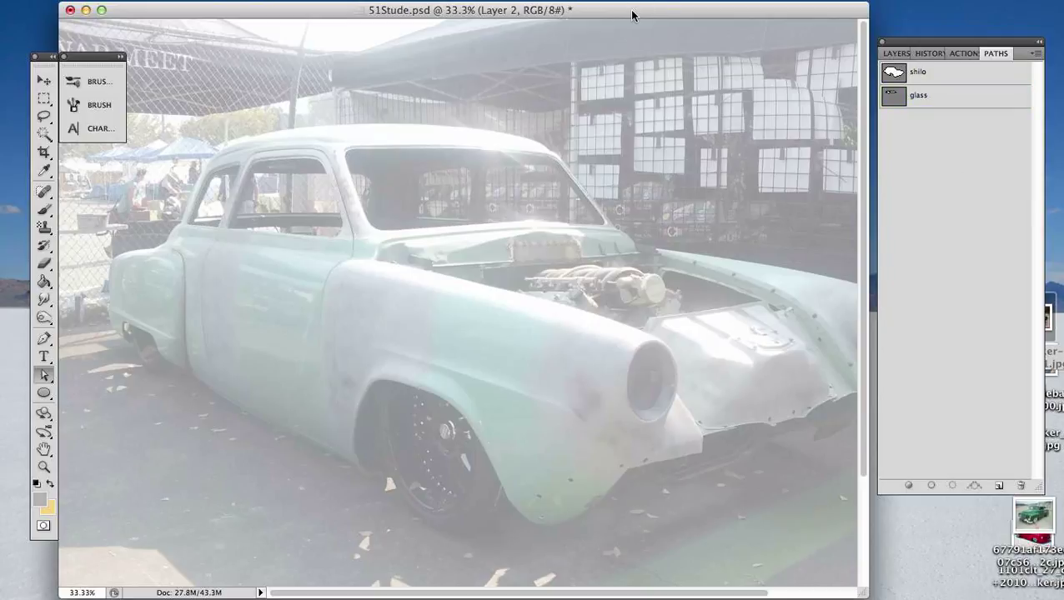
{"action": "left_click", "coordinate": [895, 98], "text": "super"}
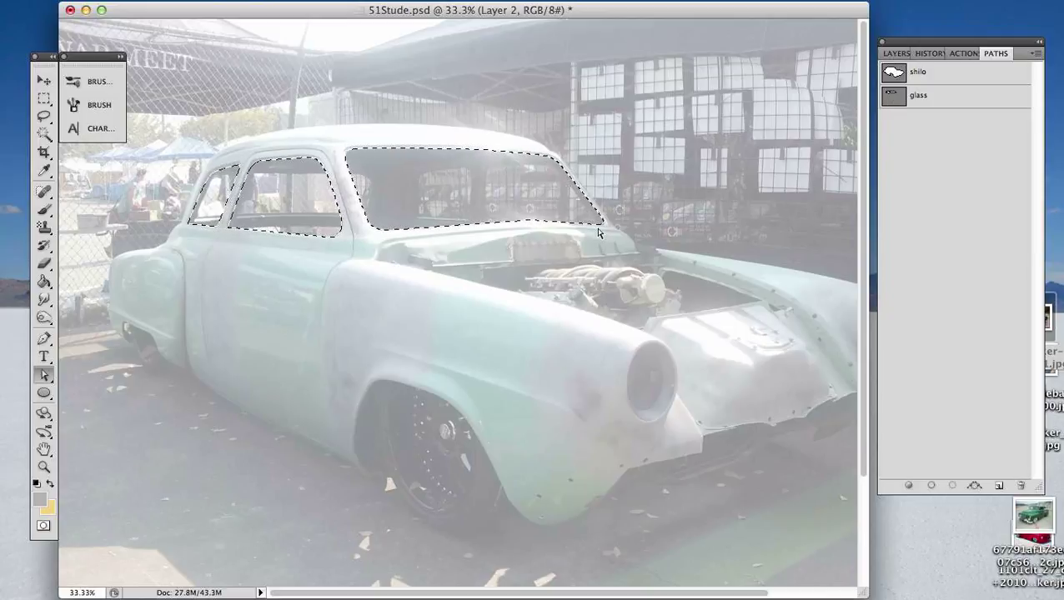
{"action": "left_click", "coordinate": [893, 73], "text": "super"}
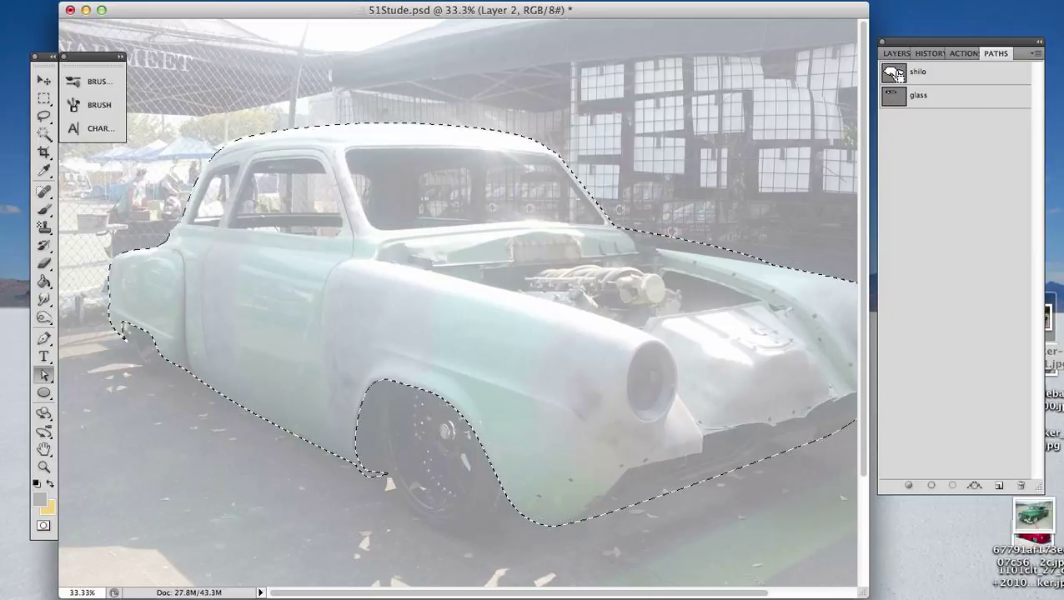
{"action": "left_click", "coordinate": [894, 105], "text": "super"}
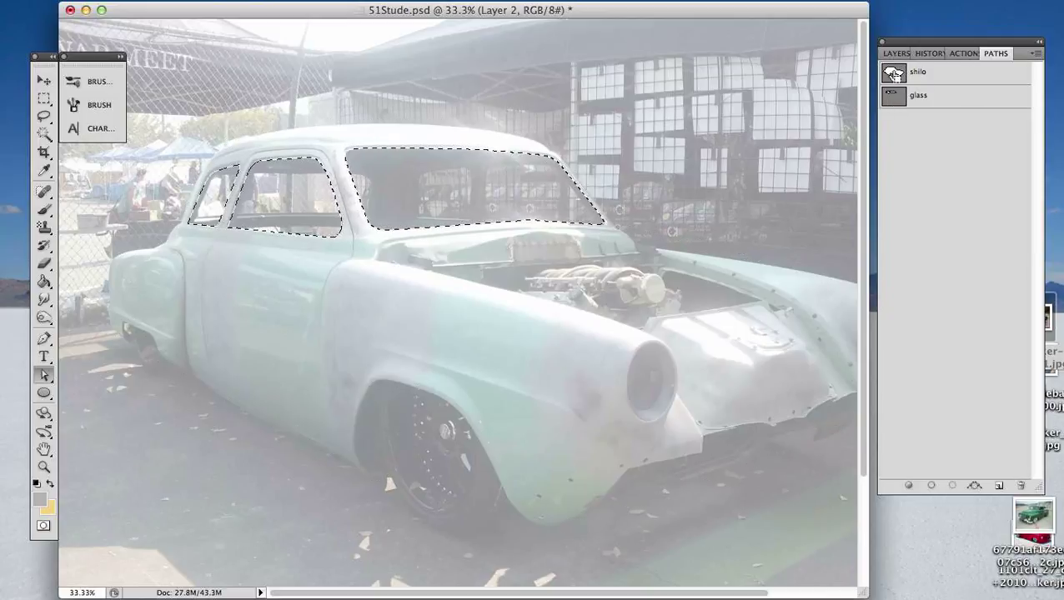
{"action": "left_click", "coordinate": [893, 73], "text": "super"}
{"action": "left_click", "coordinate": [894, 96], "text": "super"}
- Show Layer 2, add a new layer above it and fill the window selection with black using the Paint Bucket
{"action": "key", "text": "g"}
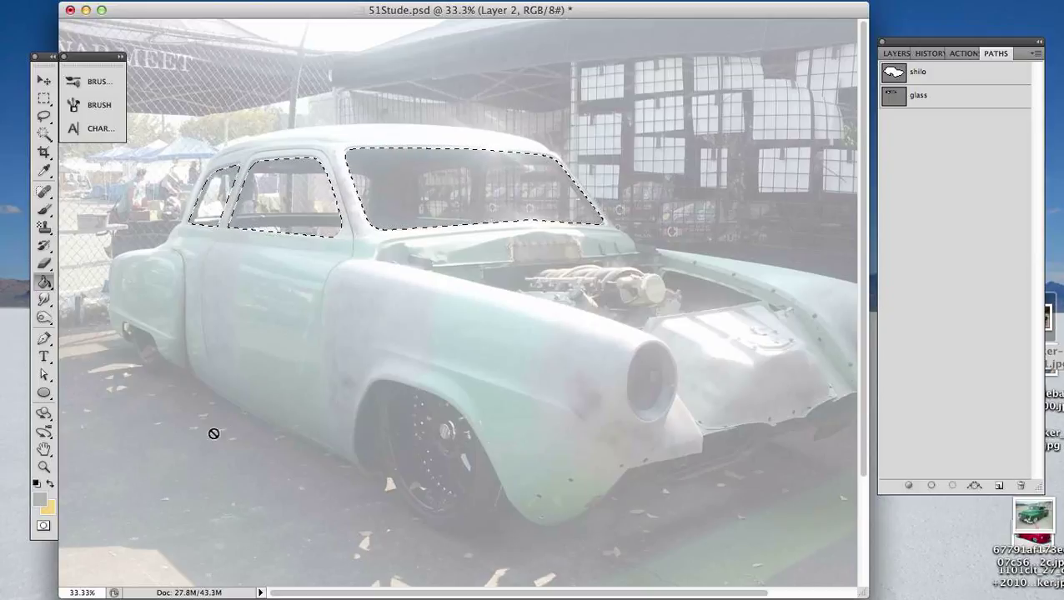
{"action": "key", "text": "d"}
{"action": "left_click", "coordinate": [898, 55]}
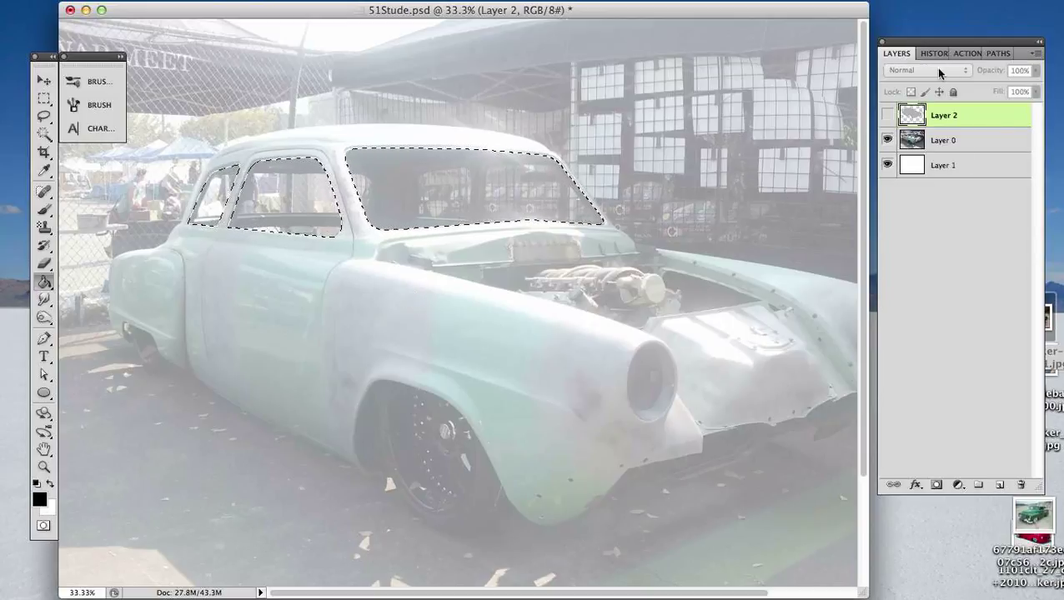
{"action": "left_click", "coordinate": [888, 116]}
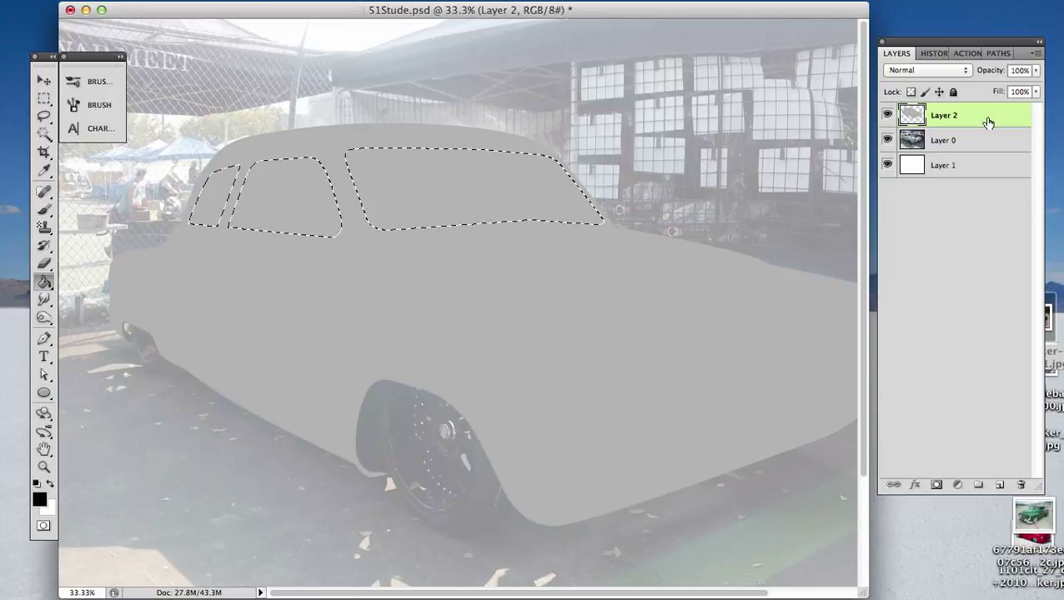
{"action": "left_click", "coordinate": [999, 485]}
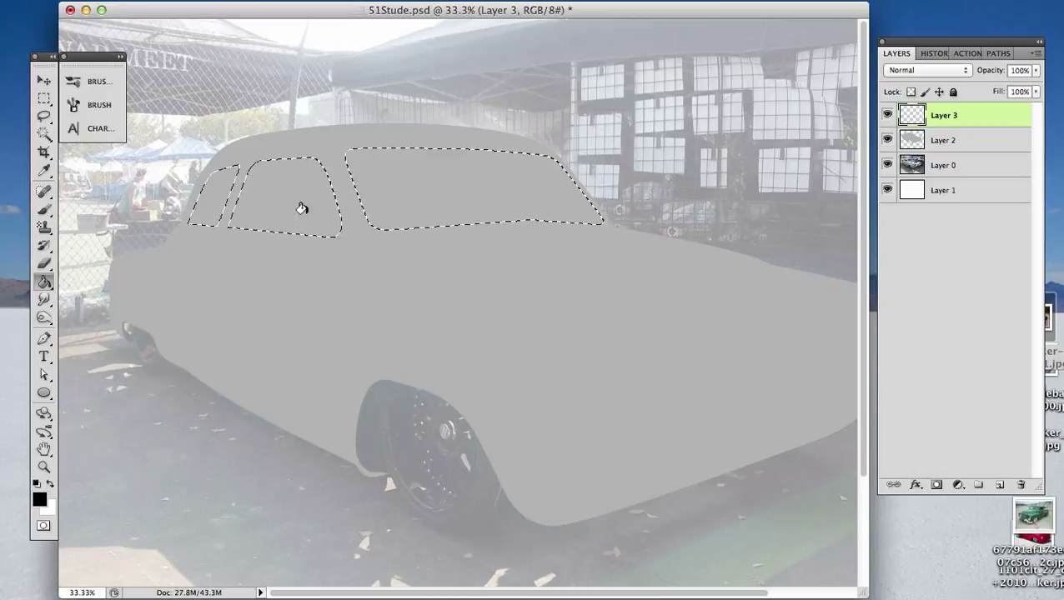
{"action": "left_click", "coordinate": [431, 179]}
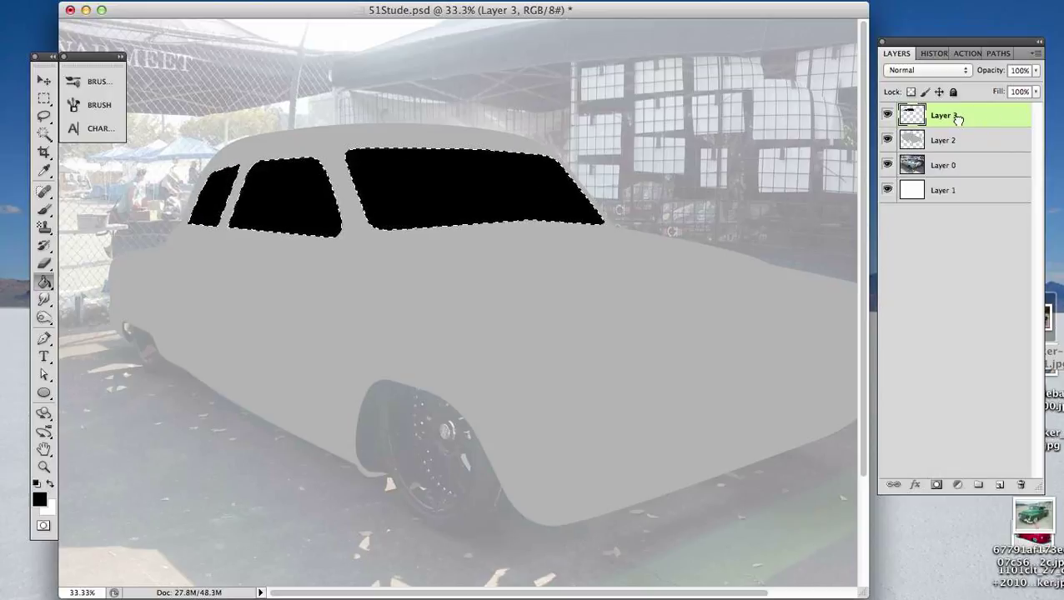
- Label the black glass layer with the Green color and deselect the window outlines
{"action": "left_click_drag", "start_coordinate": [957, 119], "coordinate": [931, 114]}
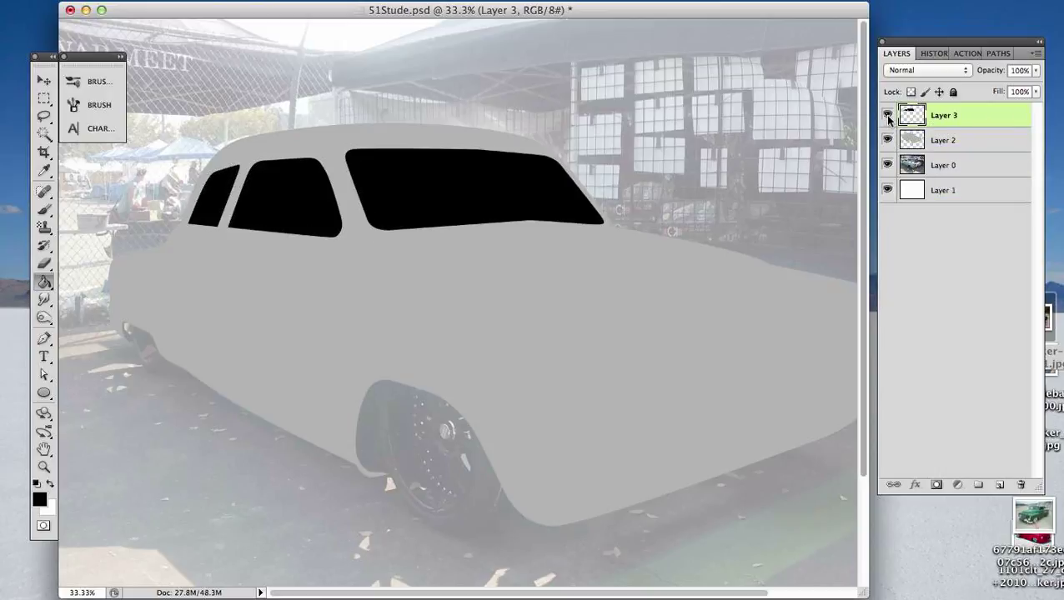
{"action": "right_click", "coordinate": [894, 126]}
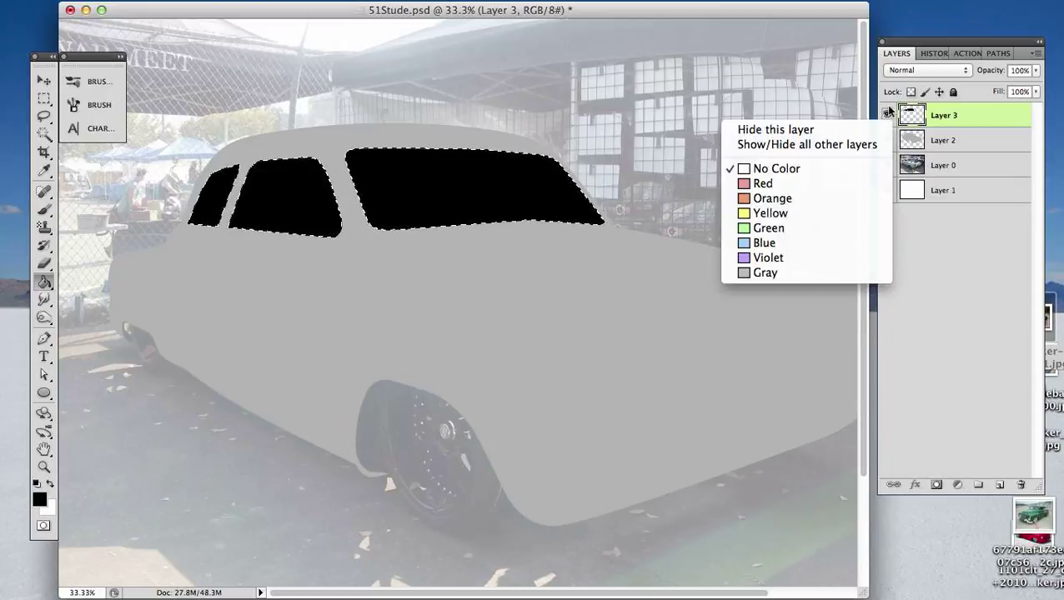
{"action": "left_click", "coordinate": [809, 229]}
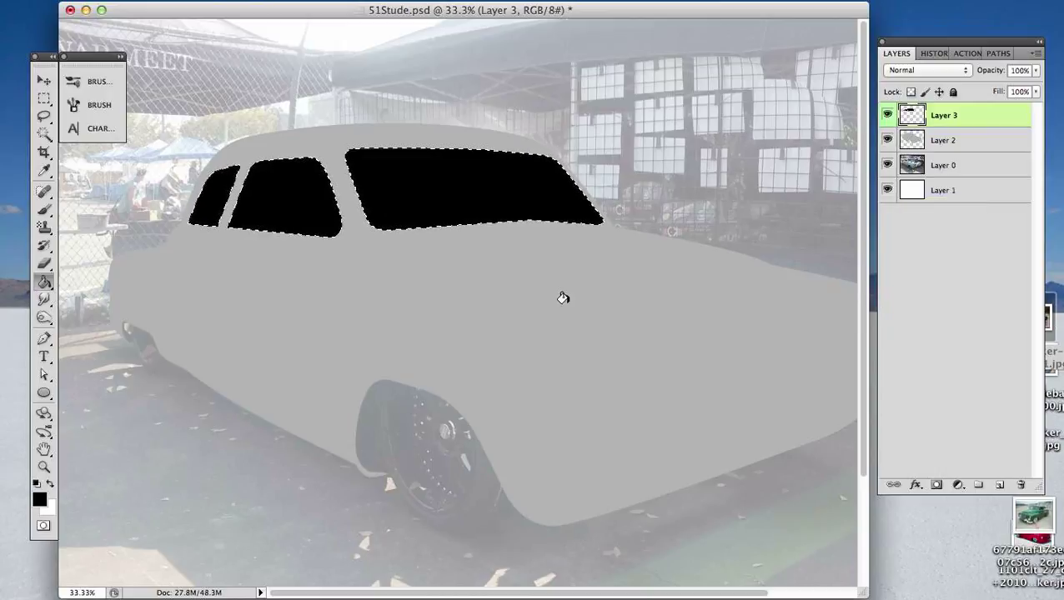
{"action": "key", "text": "super+d"}
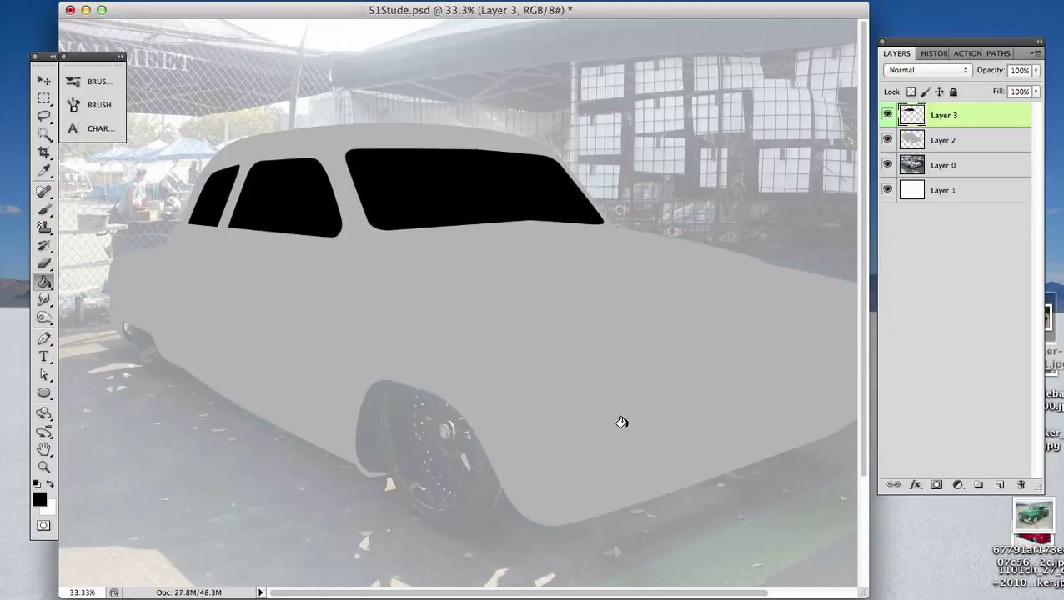
{"action": "right_click", "coordinate": [890, 150]}
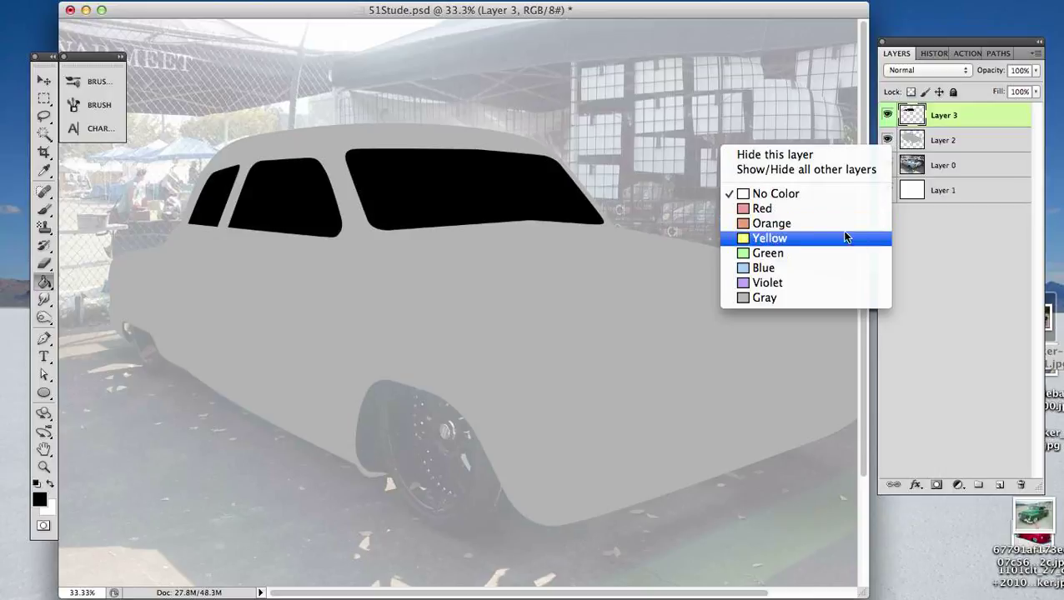
{"action": "left_click", "coordinate": [974, 253]}
- Make Layer 2 active and start a new path with the Pen tool: a straight line from behind the car across the windows to the hood
{"action": "key", "text": "alt+bracketleft"}
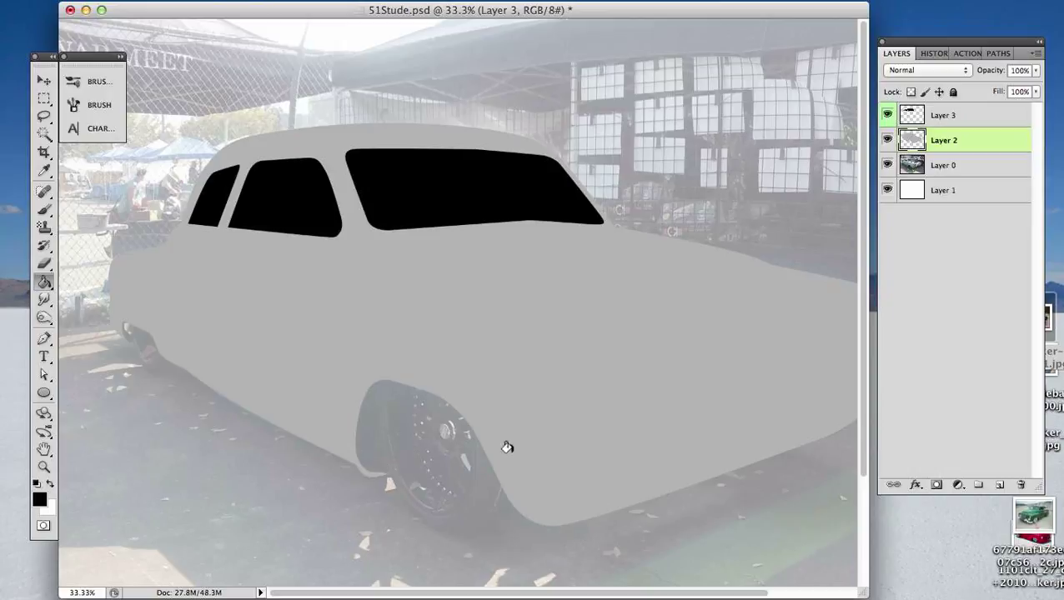
{"action": "scroll", "coordinate": [492, 406], "scroll_direction": "down", "scroll_amount": 3}
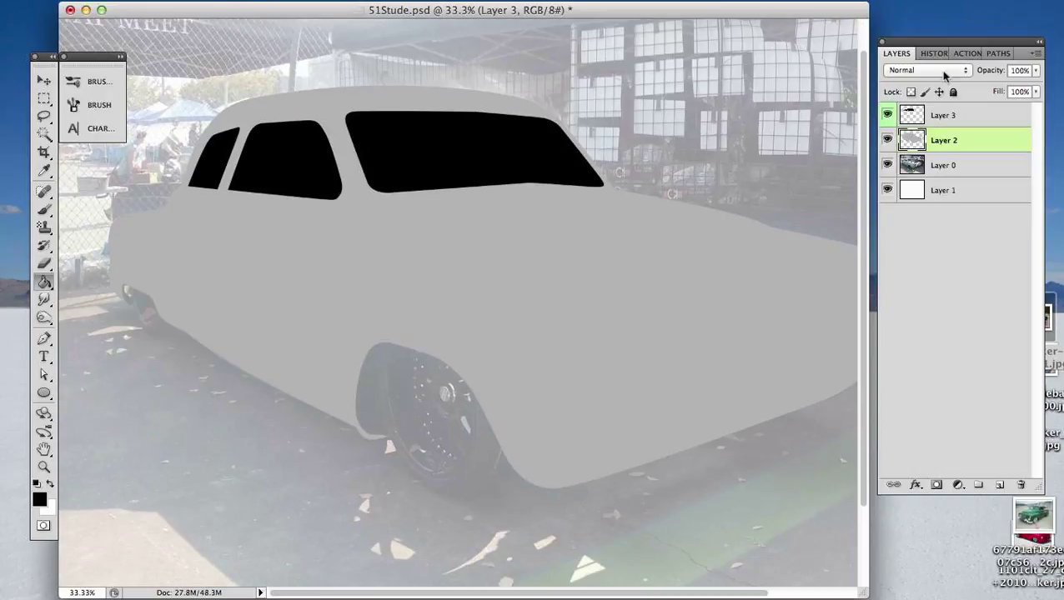
{"action": "left_click", "coordinate": [997, 53]}
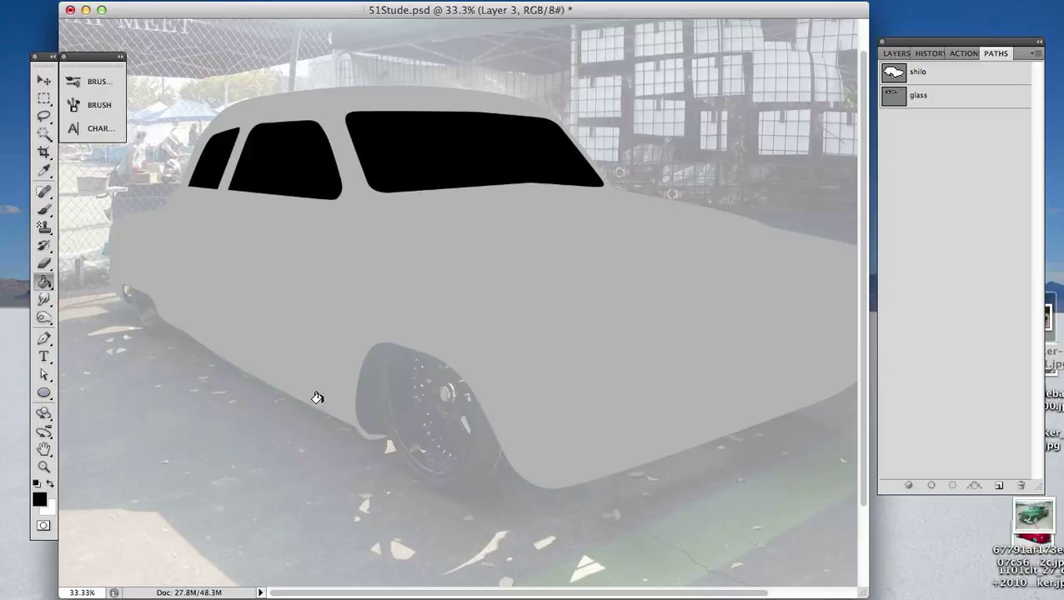
{"action": "key", "text": "p"}
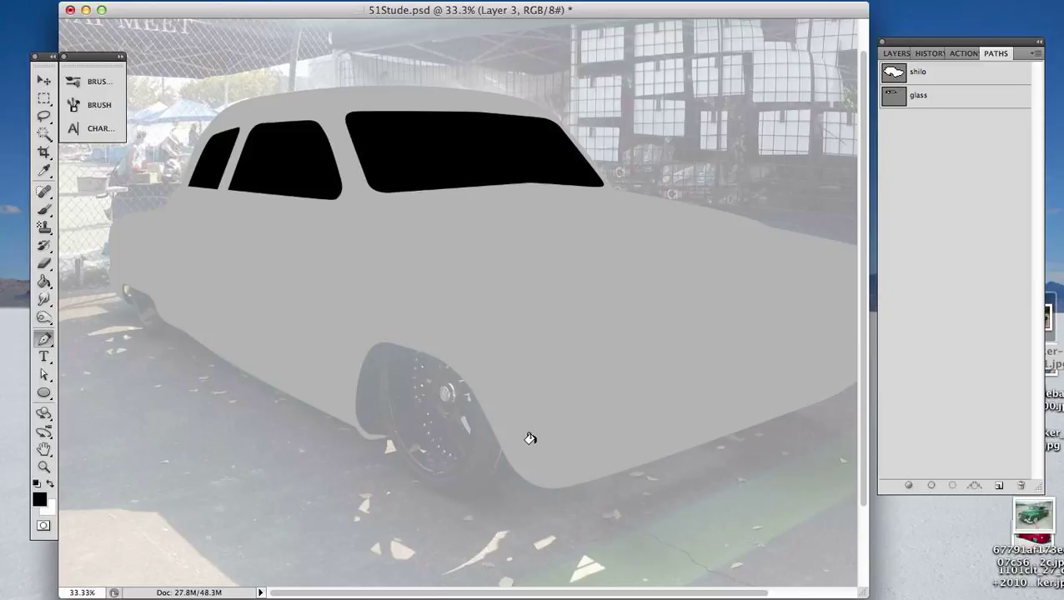
{"action": "scroll", "coordinate": [528, 439], "scroll_direction": "down", "scroll_amount": 1}
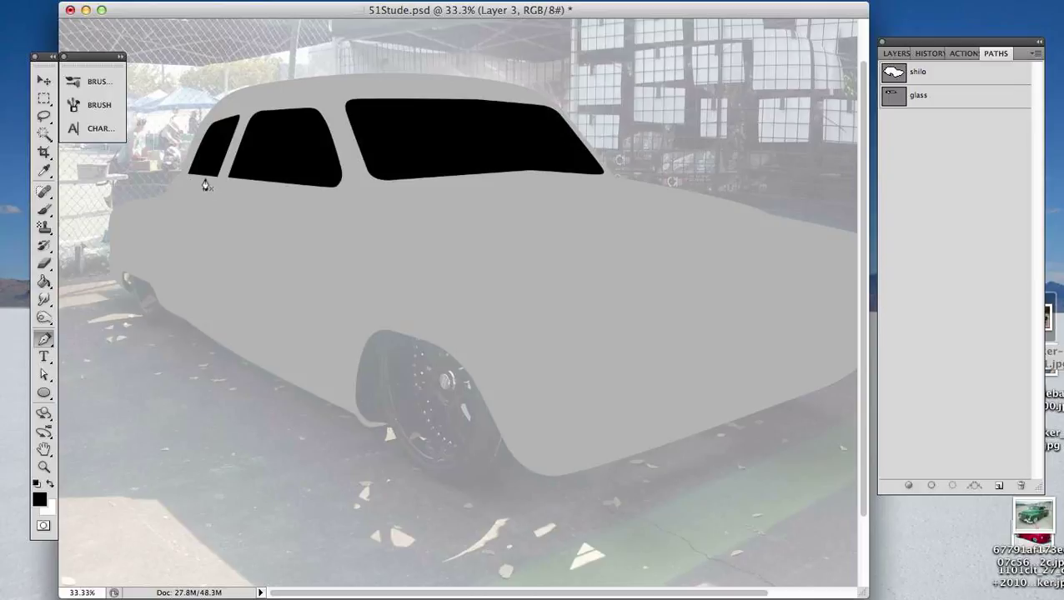
{"action": "left_click", "coordinate": [89, 159]}
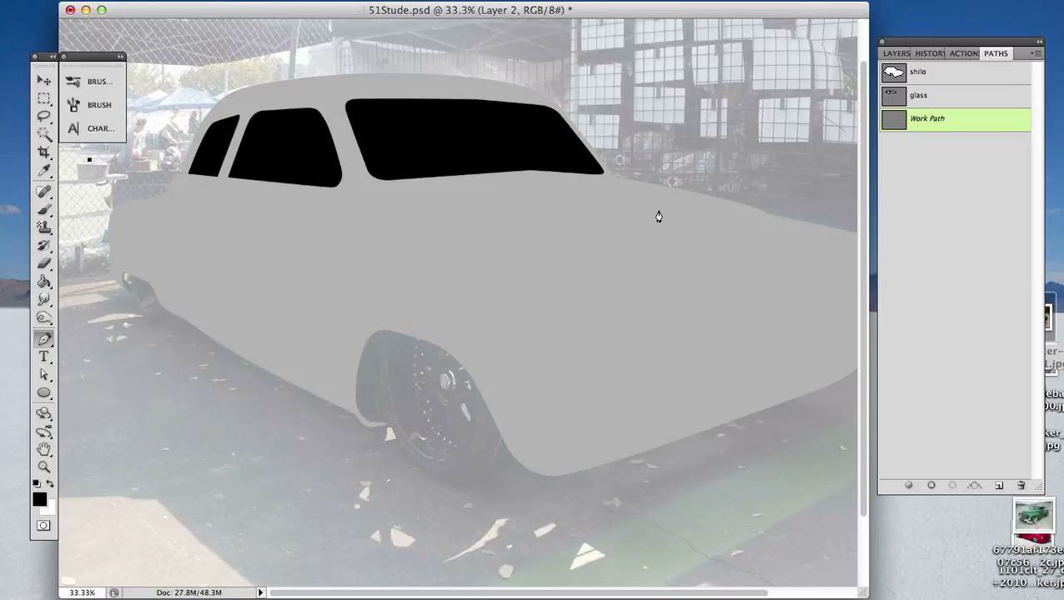
{"action": "left_click", "coordinate": [754, 209]}
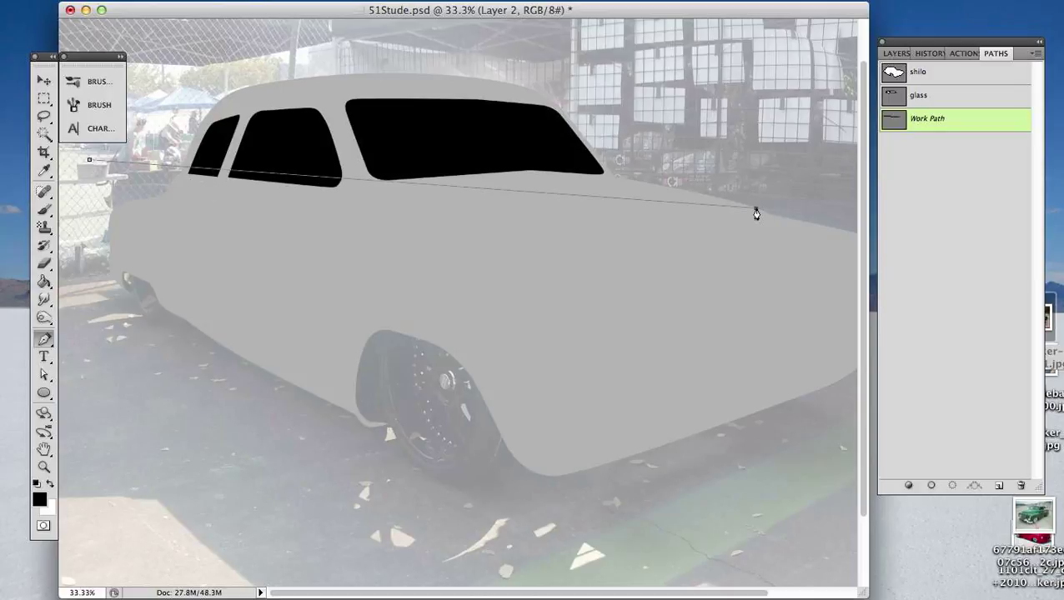
- Adjust both end points of the straight path with Direct Selection so it runs just under the side windows and slopes across the hood
{"action": "key", "text": "a"}
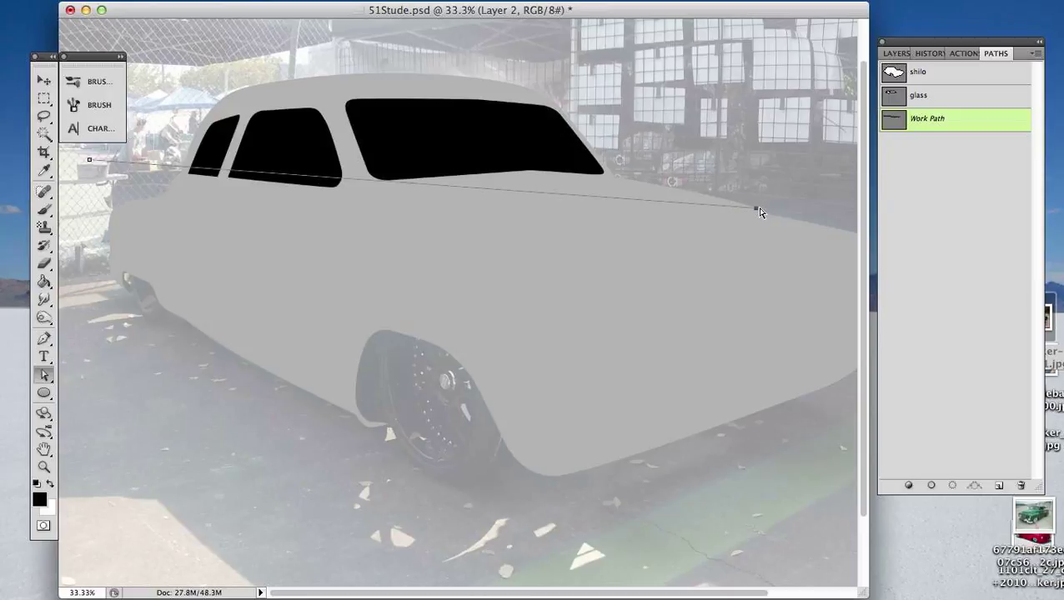
{"action": "left_click_drag", "start_coordinate": [757, 209], "coordinate": [751, 237]}
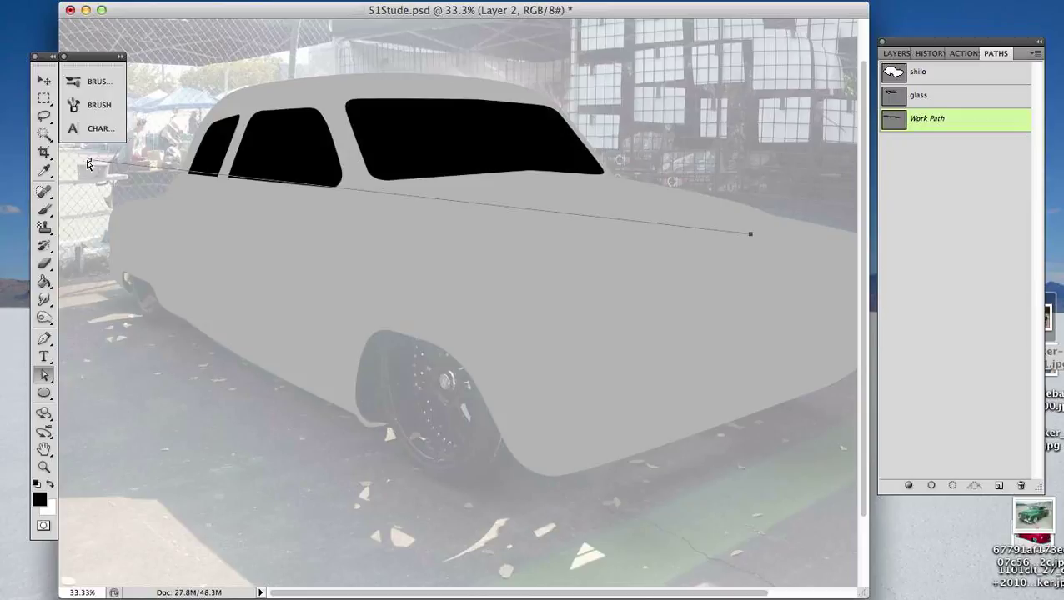
{"action": "left_click_drag", "start_coordinate": [88, 164], "coordinate": [89, 162]}
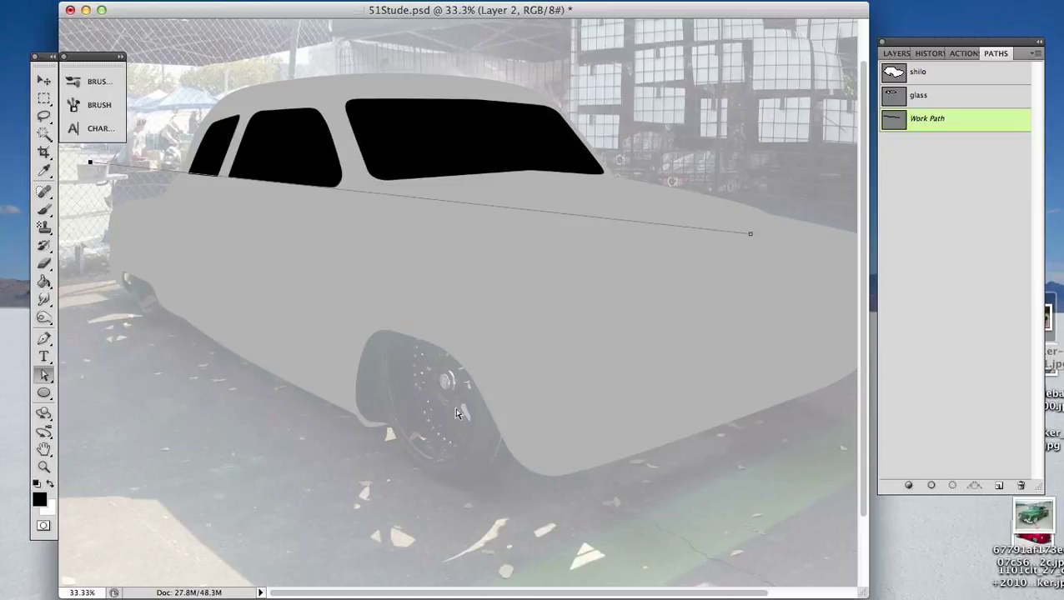
{"action": "key", "text": "p"}
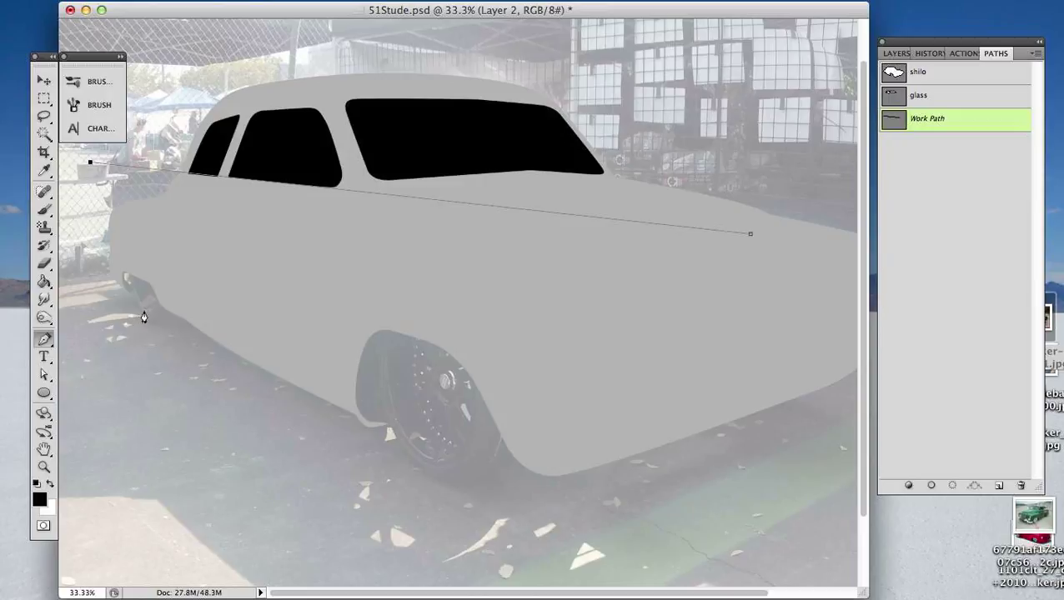
{"action": "left_click", "coordinate": [145, 315]}
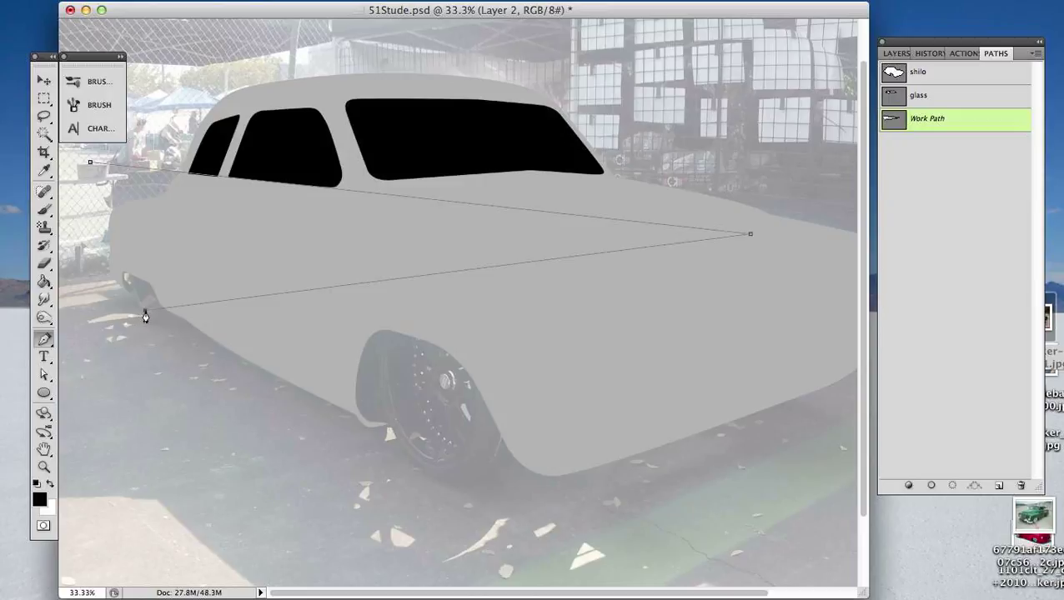
{"action": "key", "text": "super+z"}
- Deselect the upper line and draw a separate straight path along the lower body edge from the rear wheel to the front wheel
{"action": "key", "text": "a"}
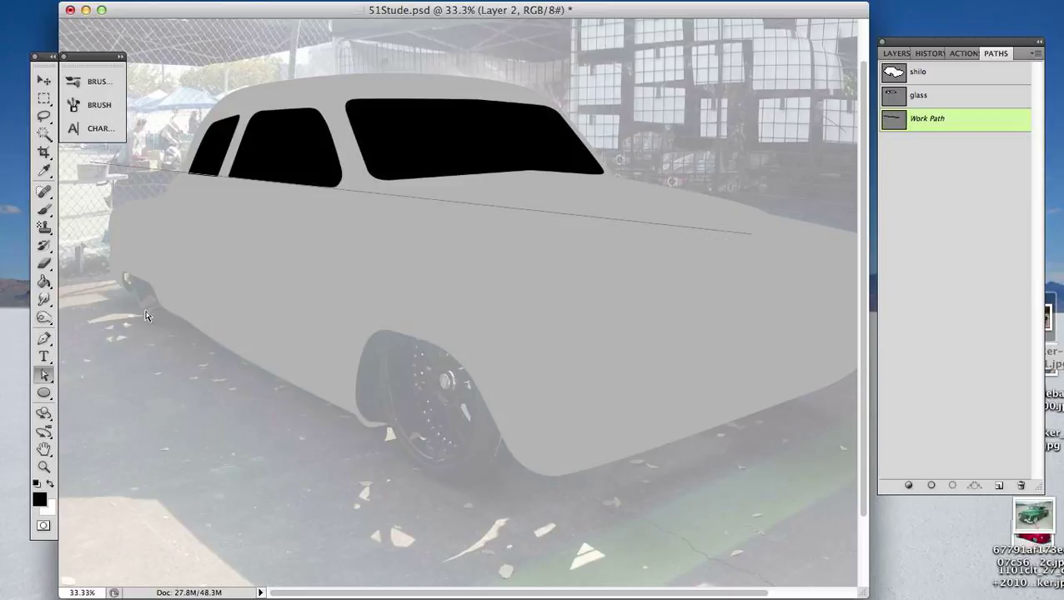
{"action": "key", "text": "p"}
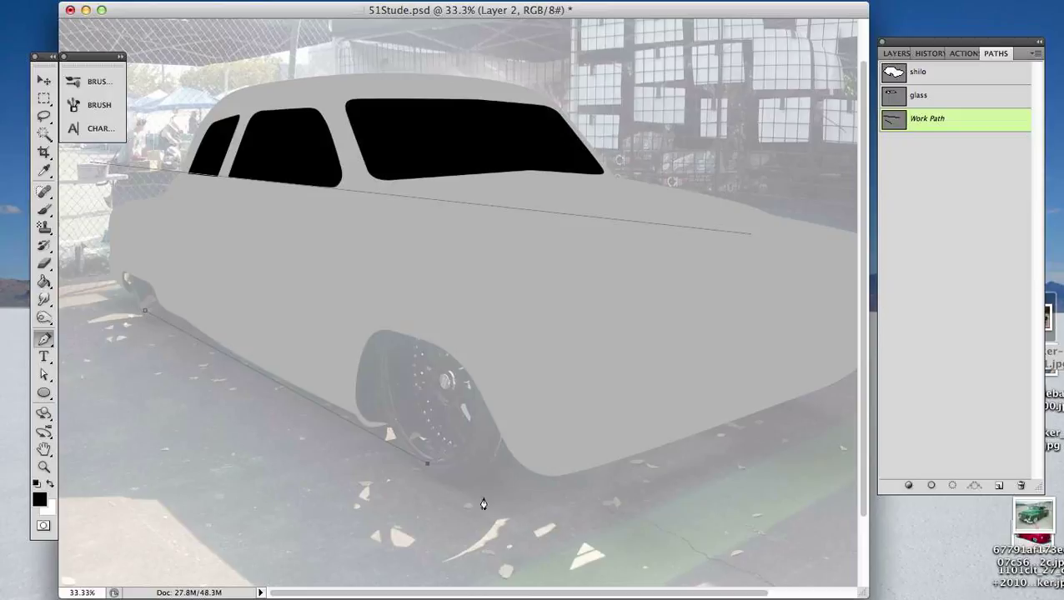
{"action": "left_click", "coordinate": [427, 464]}
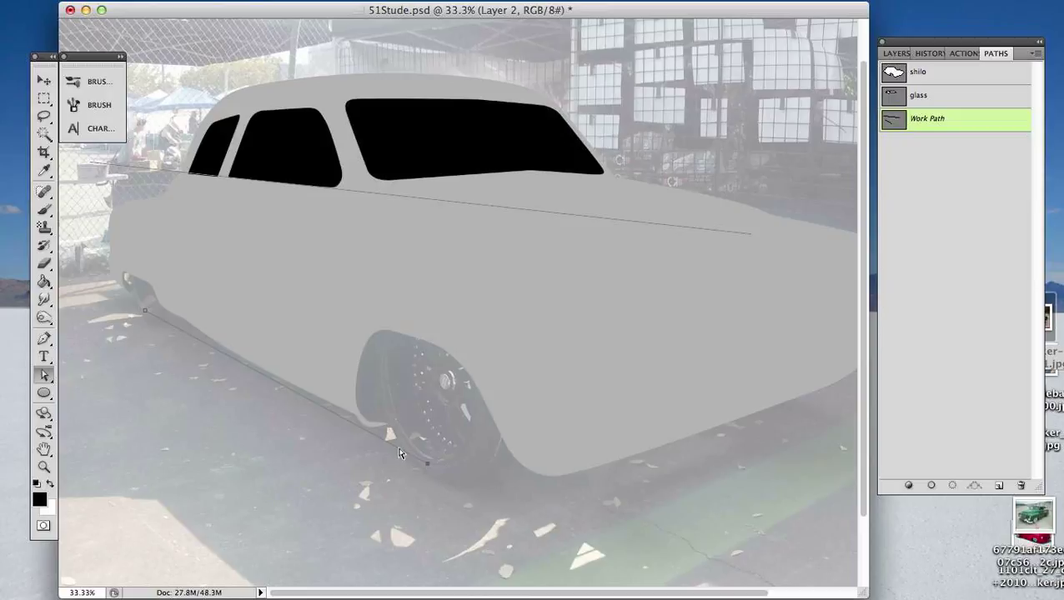
- Lengthen the lower body line proportionally with Free Transform
{"action": "key", "text": "super+t"}
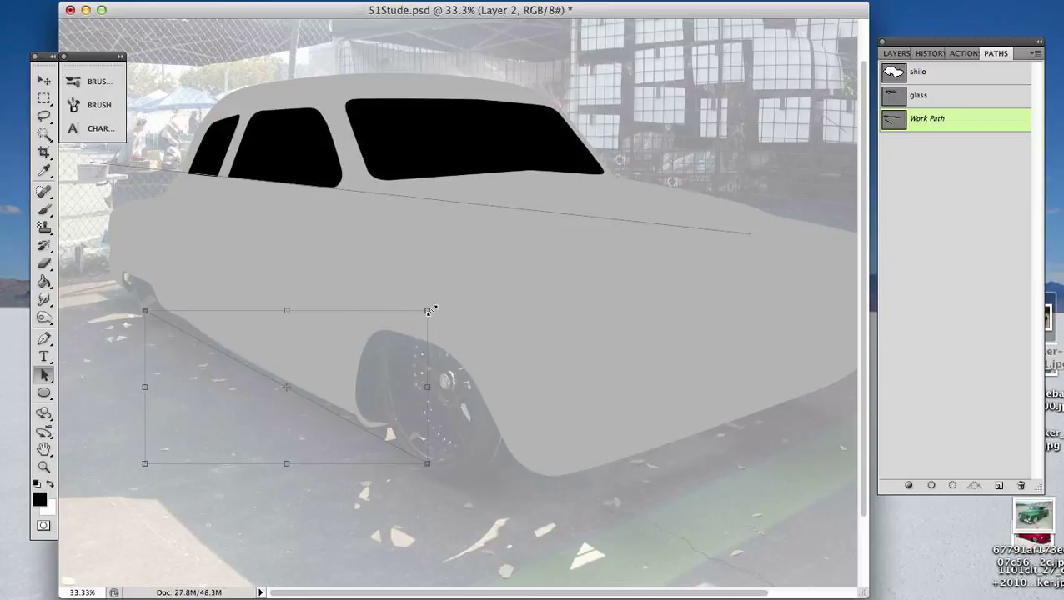
{"action": "left_click_drag", "start_coordinate": [427, 311], "coordinate": [623, 166]}
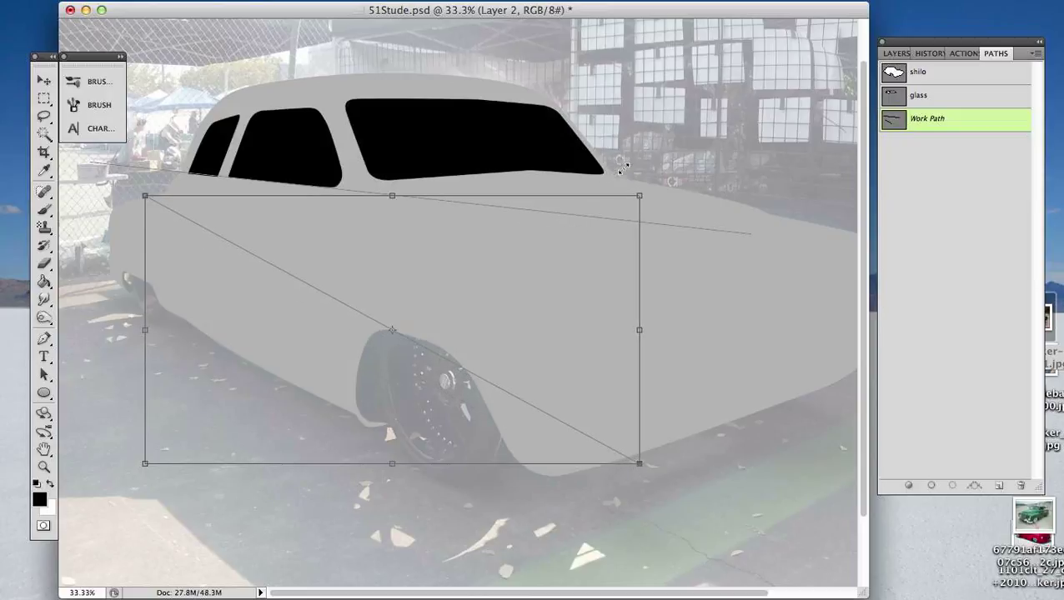
{"action": "key", "text": "Return"}
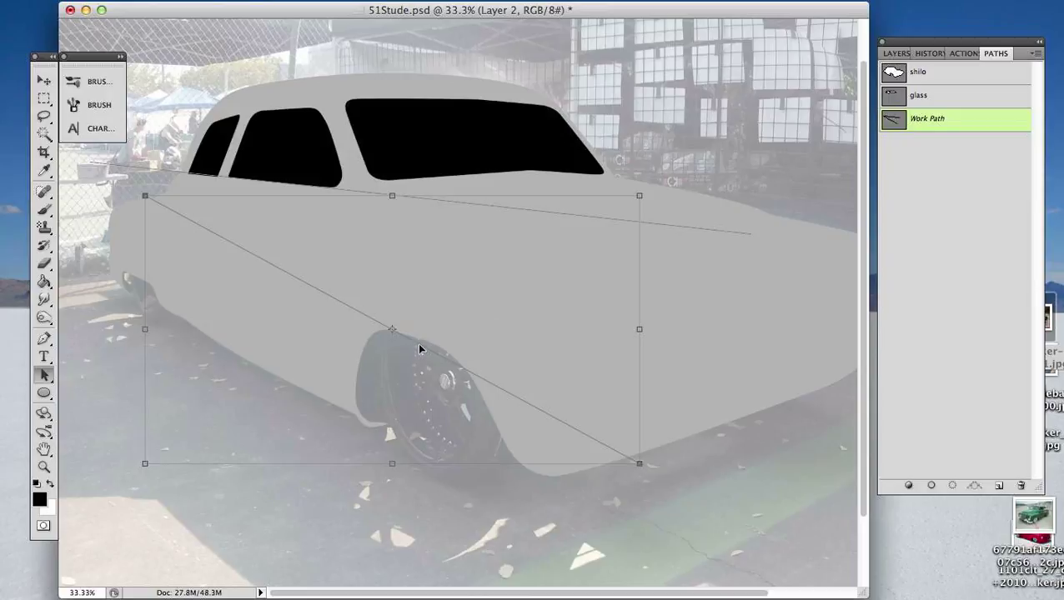
{"action": "left_click_drag", "start_coordinate": [419, 349], "coordinate": [321, 408]}
{"action": "key", "text": "ctrl+z"}
{"action": "left_click", "coordinate": [791, 375]}
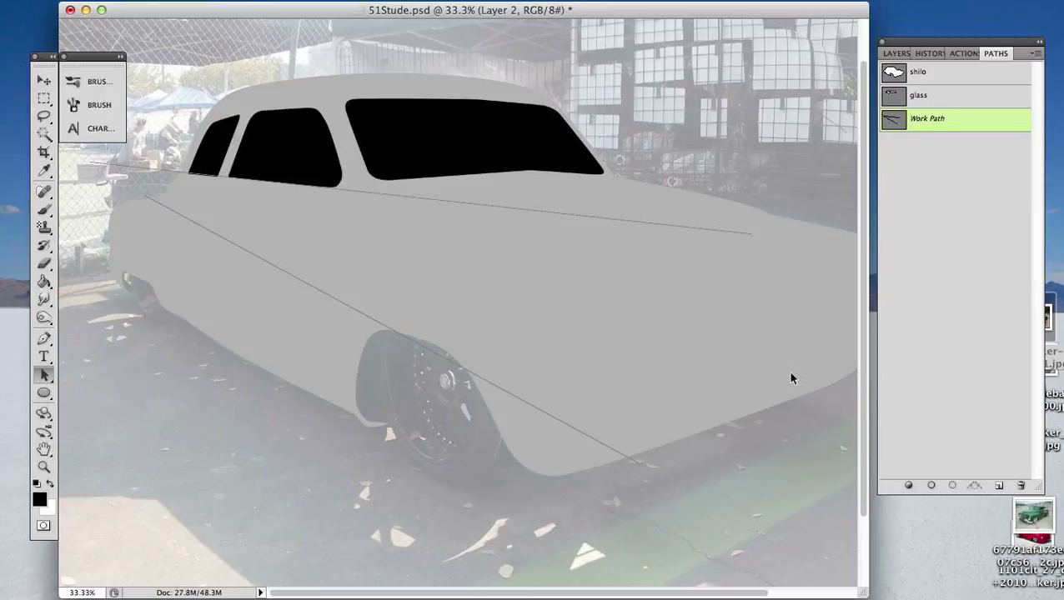
{"action": "left_click", "coordinate": [478, 375]}
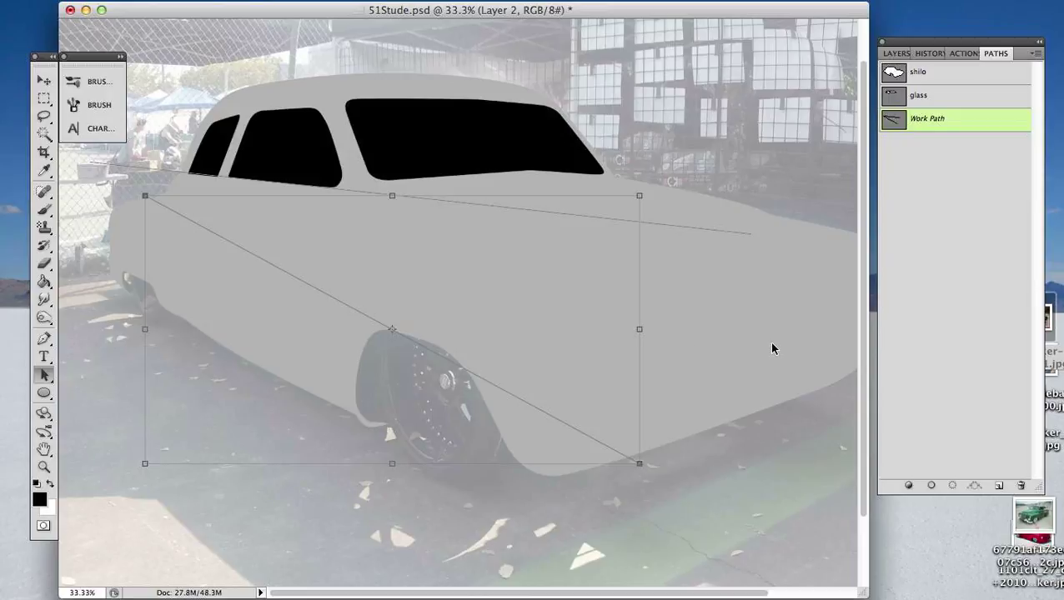
{"action": "left_click_drag", "start_coordinate": [779, 328], "coordinate": [750, 349]}
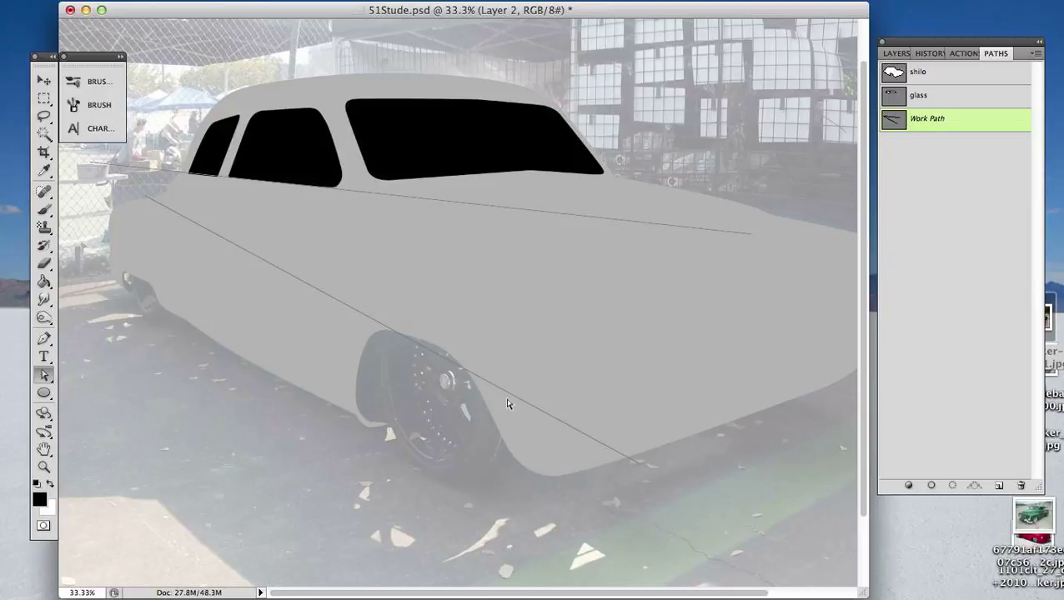
- Move the lengthened line down onto the lower body edge and nudge it into alignment with the sill and front tire
{"action": "left_click_drag", "start_coordinate": [507, 391], "coordinate": [441, 479]}
{"action": "key", "text": "Up"}
{"action": "key", "text": "Up"}
{"action": "key", "text": "Up"}
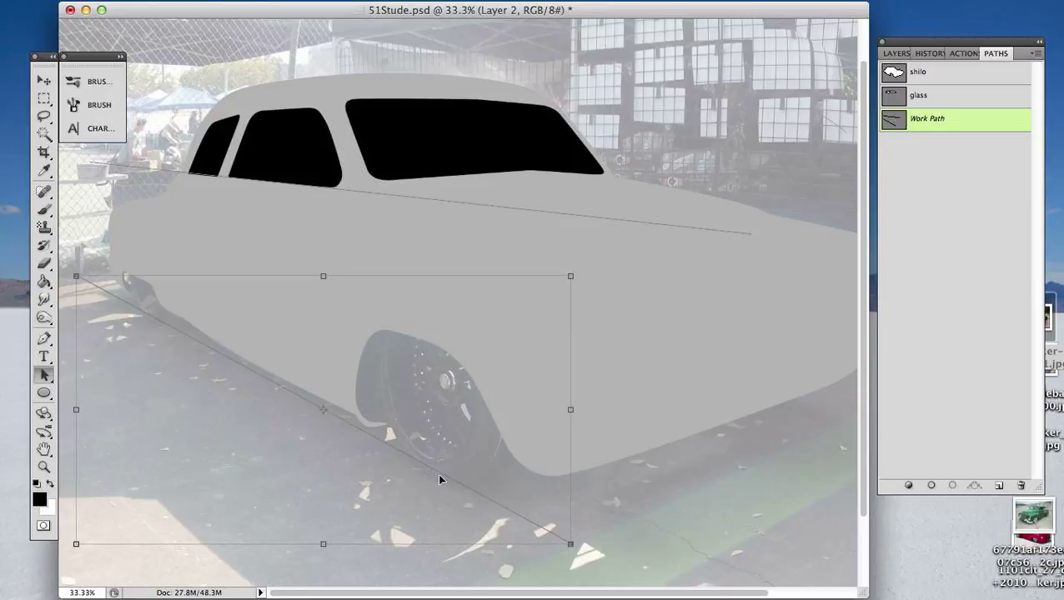
{"action": "key", "text": "Left"}
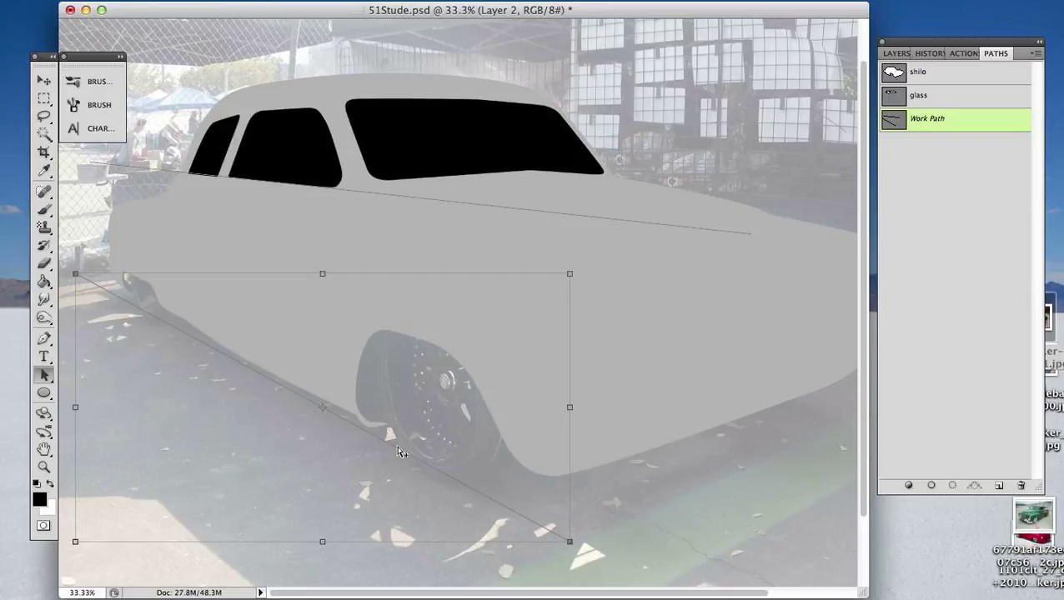
- Duplicate the lower line upward and reposition its end points so it crosses the body side from the tail to beyond the front wheel arch
{"action": "left_click_drag", "start_coordinate": [397, 452], "coordinate": [416, 337]}
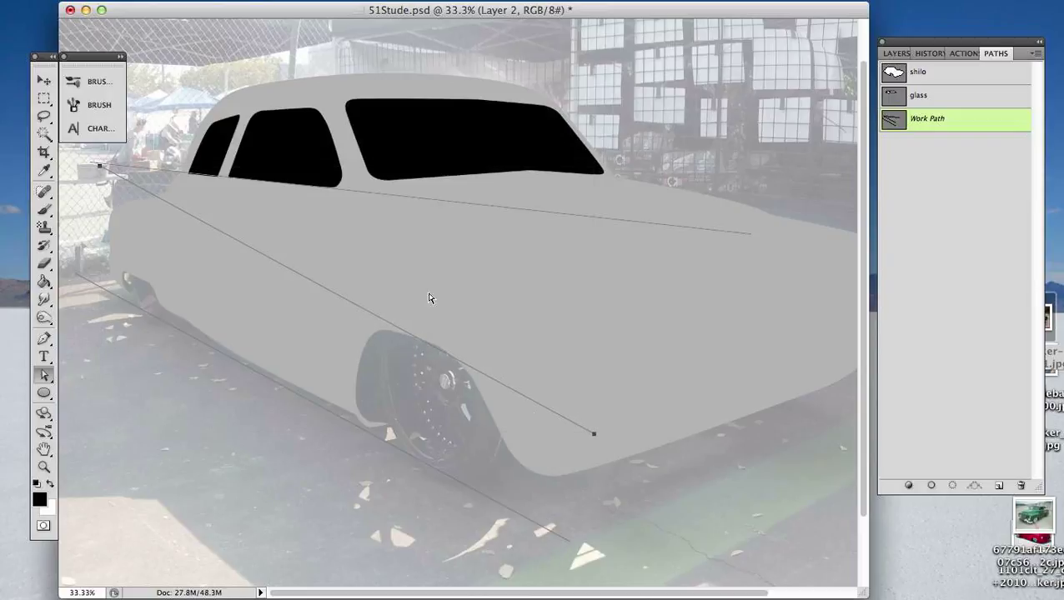
{"action": "left_click", "coordinate": [100, 167]}
{"action": "left_click_drag", "start_coordinate": [99, 166], "coordinate": [73, 225]}
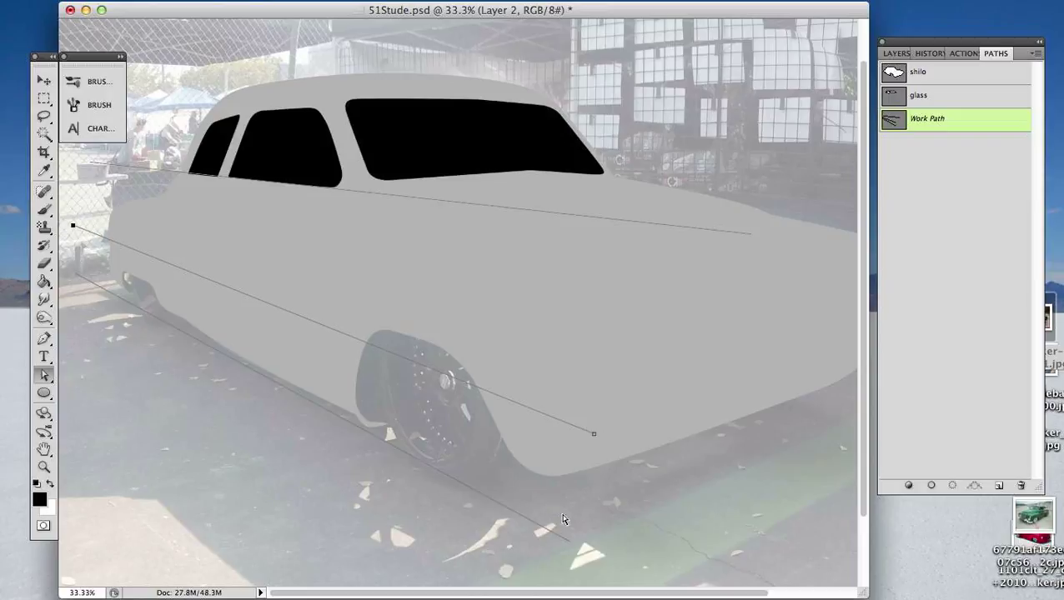
{"action": "left_click_drag", "start_coordinate": [593, 434], "coordinate": [577, 392]}
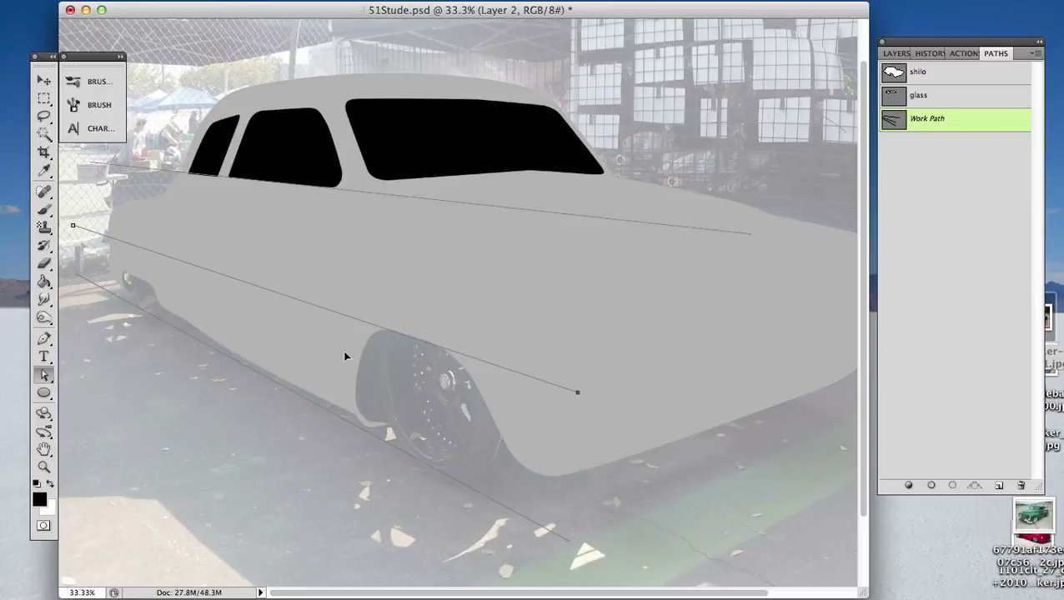
{"action": "left_click", "coordinate": [74, 226]}
- Shorten the upper line so it ends near the windshield base, and shift it slightly upward
{"action": "key", "text": "super+minus"}
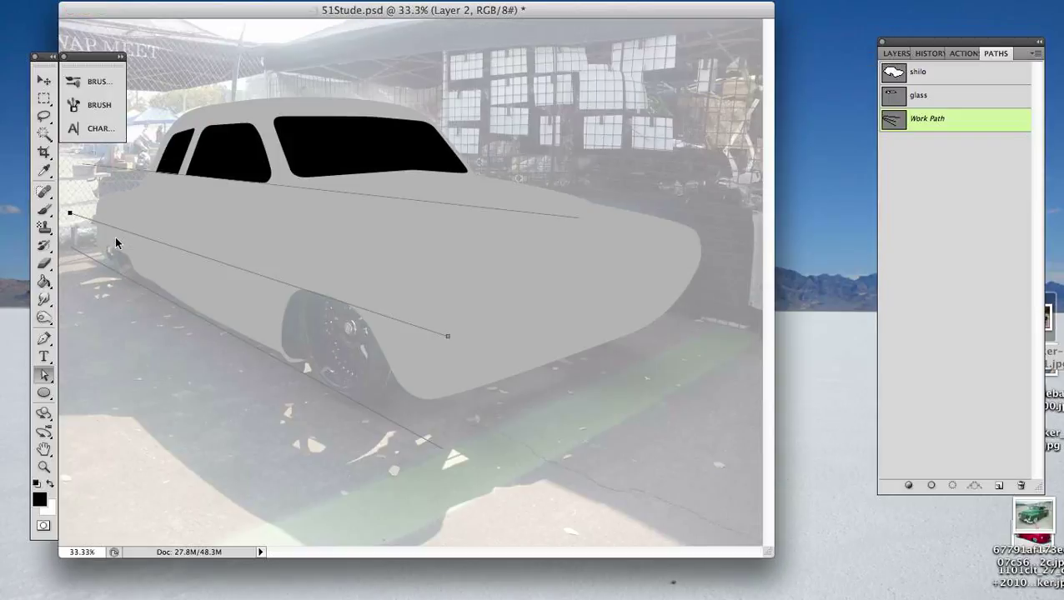
{"action": "left_click", "coordinate": [83, 167]}
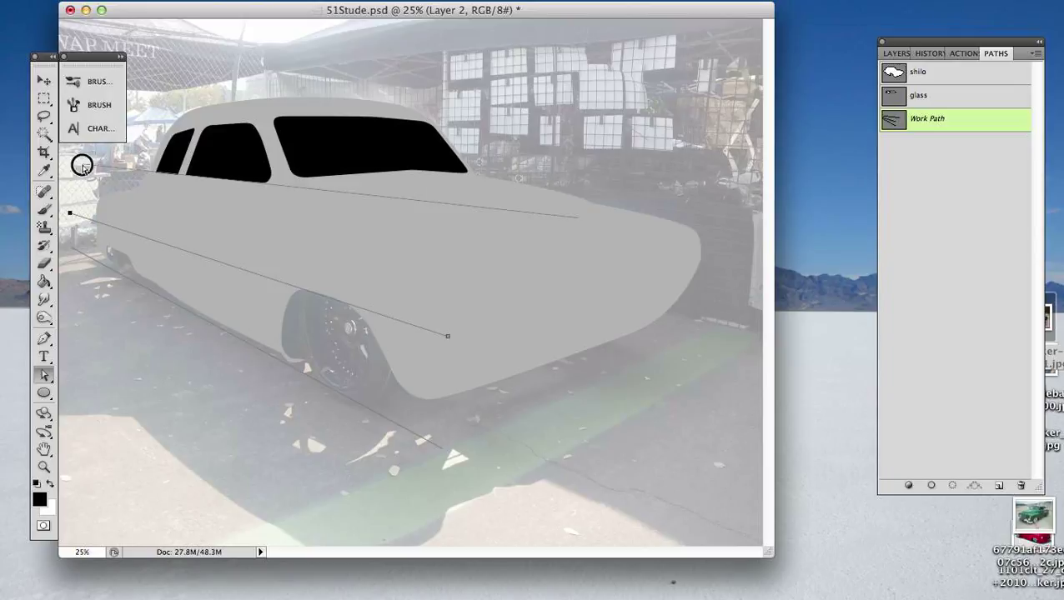
{"action": "left_click_drag", "start_coordinate": [579, 220], "coordinate": [440, 183]}
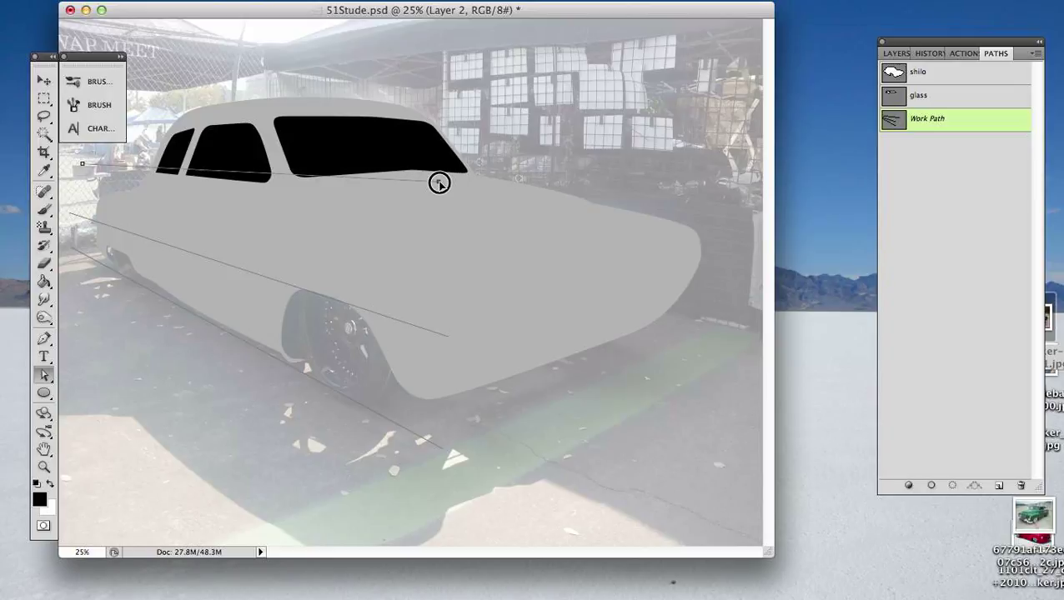
{"action": "left_click_drag", "start_coordinate": [439, 183], "coordinate": [437, 181]}
{"action": "mouse_move", "coordinate": [232, 175]}
{"action": "left_mouse_down"}
{"action": "mouse_move", "coordinate": [230, 185]}
{"action": "mouse_move", "coordinate": [226, 168]}
{"action": "left_mouse_up"}
{"action": "left_click", "coordinate": [432, 219]}
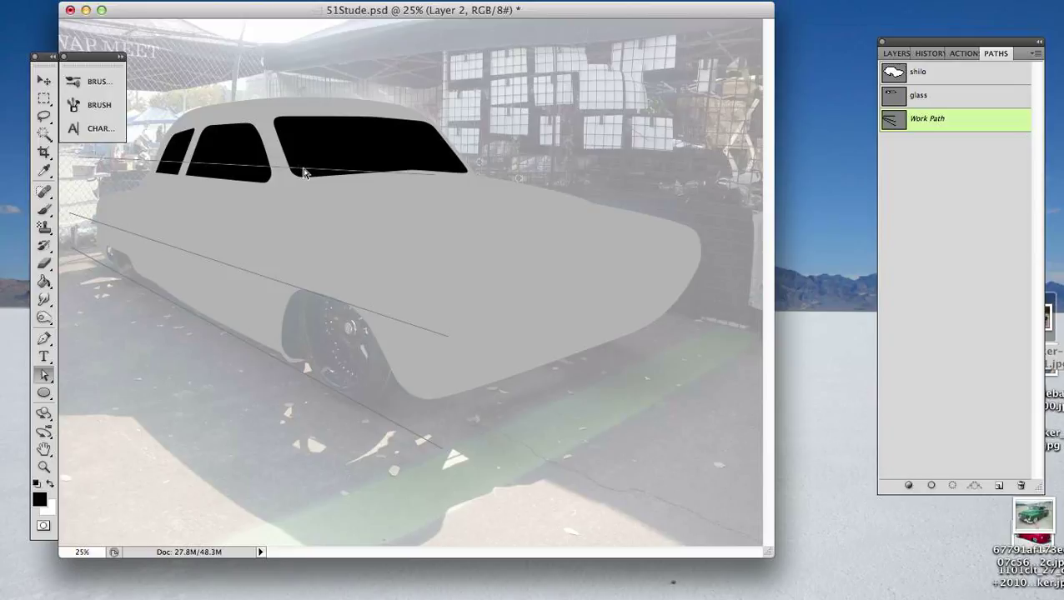
- Lower the rear end point of the upper line so it follows the bottom of the windows
{"action": "key", "text": "s"}
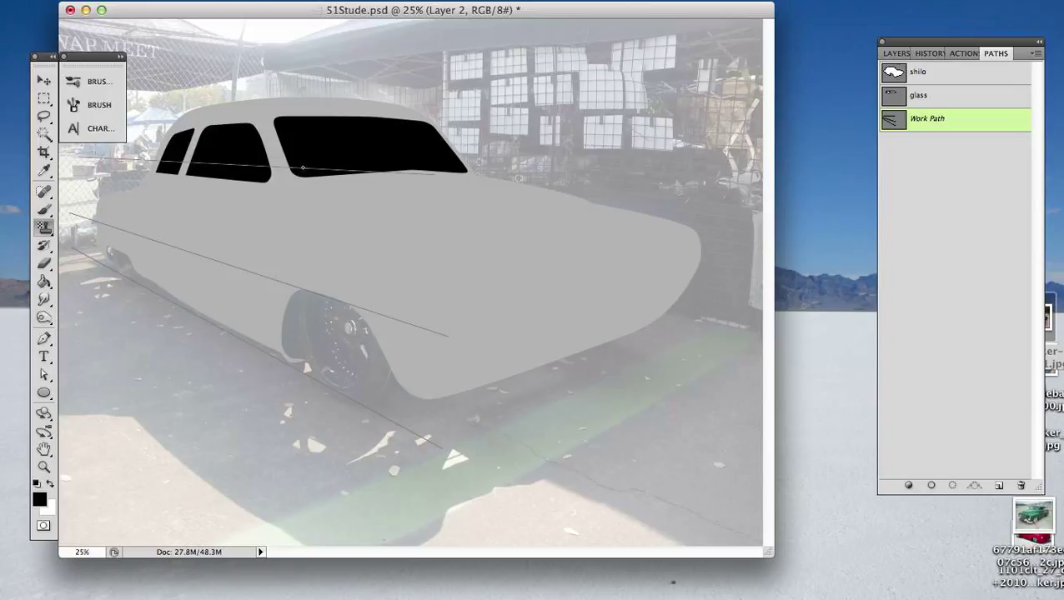
{"action": "key", "text": "shift+s"}
{"action": "key", "text": "a"}
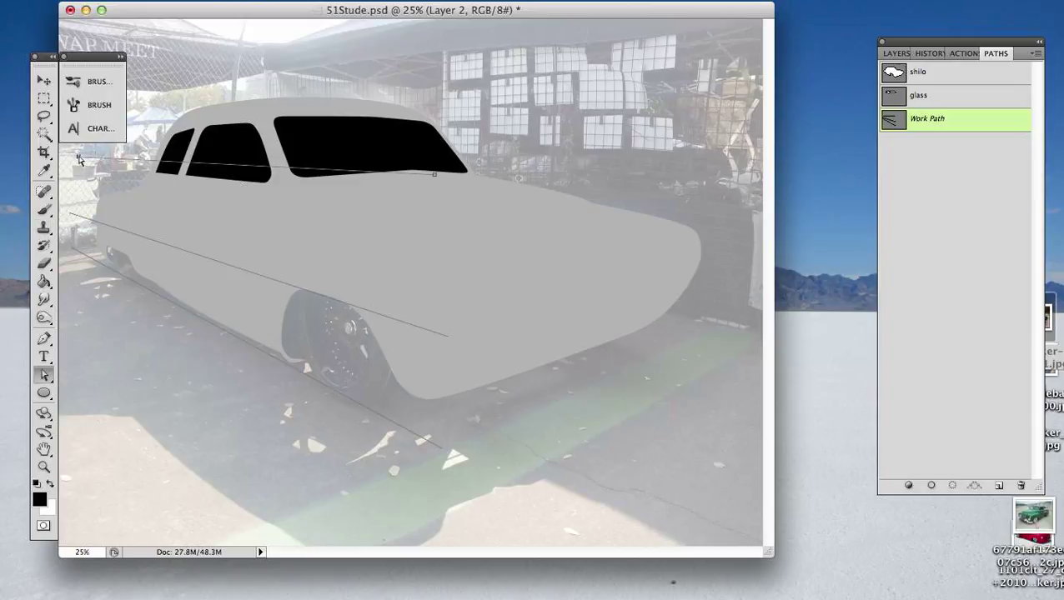
{"action": "left_click_drag", "start_coordinate": [80, 158], "coordinate": [76, 166]}
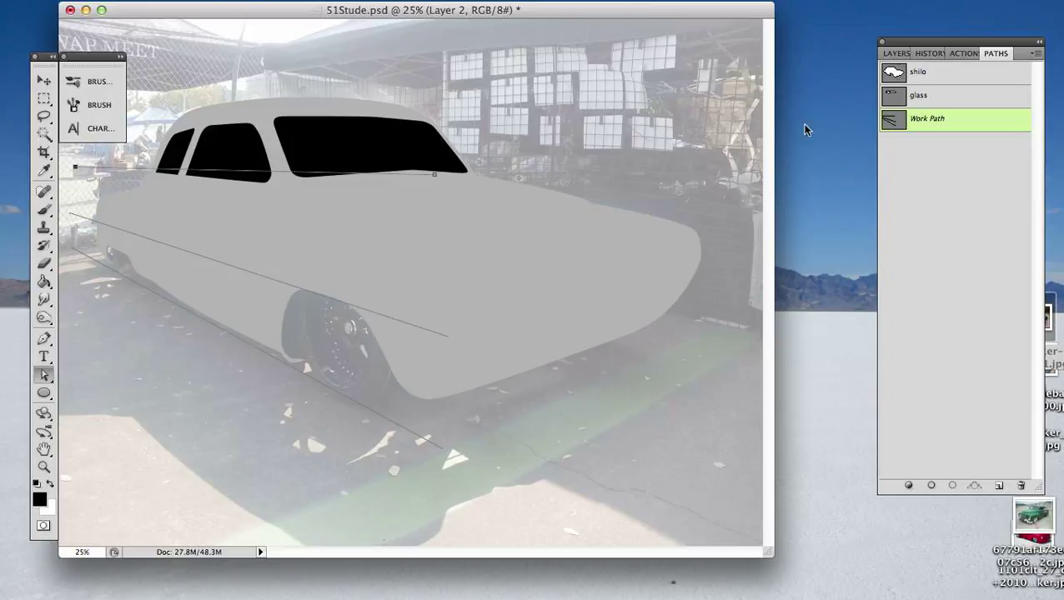
- Hide the grey silhouette on Layer 2 so the car photo serves as reference for the lines
{"action": "left_click", "coordinate": [918, 56]}
{"action": "left_click", "coordinate": [897, 53]}
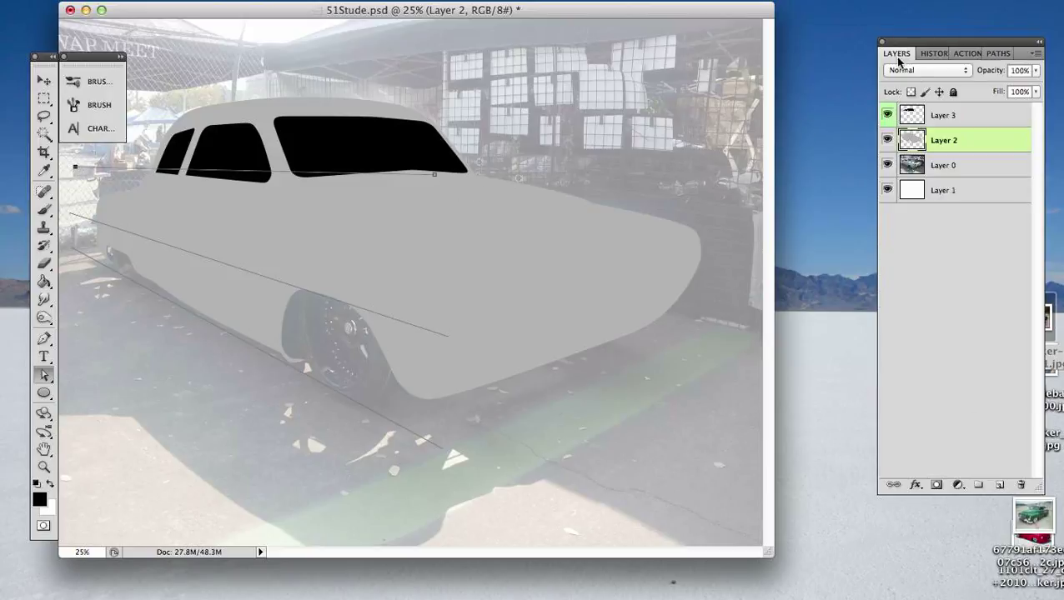
{"action": "left_click", "coordinate": [887, 140]}
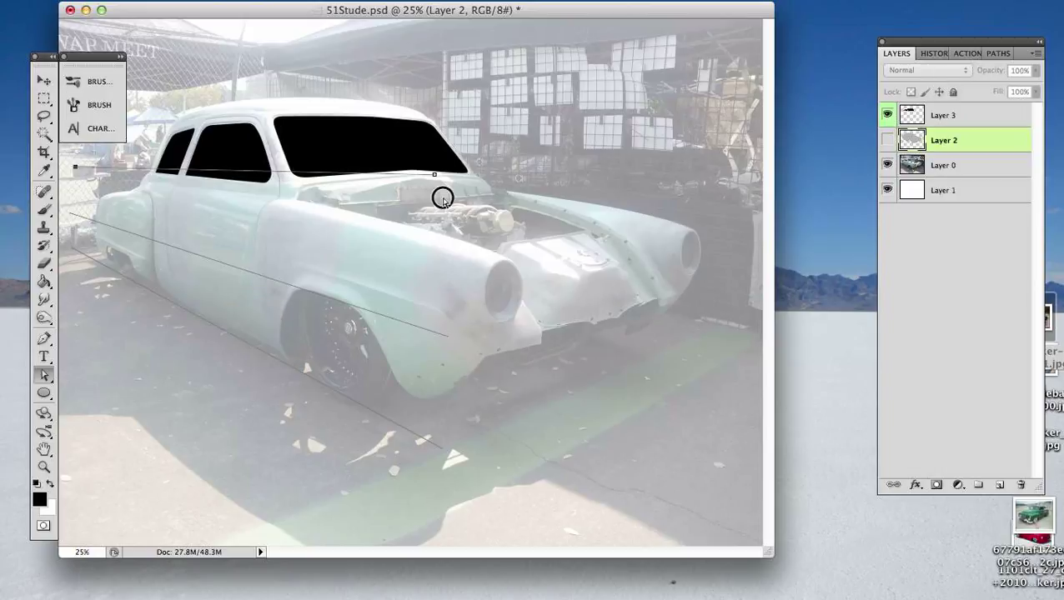
- Lower the rear end point of the upper guide line and raise its front end point to follow the top of the front fender
{"action": "left_click", "coordinate": [451, 247]}
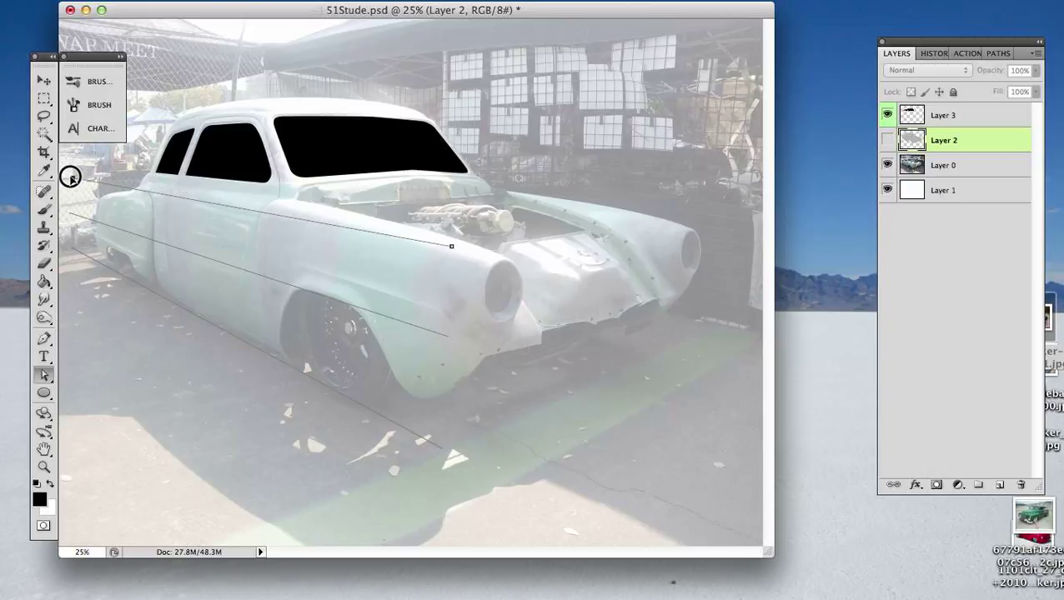
{"action": "left_click", "coordinate": [70, 178]}
{"action": "key", "text": "Up"}
{"action": "key", "text": "Up"}
{"action": "key", "text": "Up"}
{"action": "key", "text": "Up"}
{"action": "key", "text": "Up"}
{"action": "key", "text": "Up"}
{"action": "key", "text": "Up"}
{"action": "key", "text": "Up"}
{"action": "key", "text": "Up"}
{"action": "key", "text": "Up"}
{"action": "key", "text": "Up"}
{"action": "key", "text": "Up"}
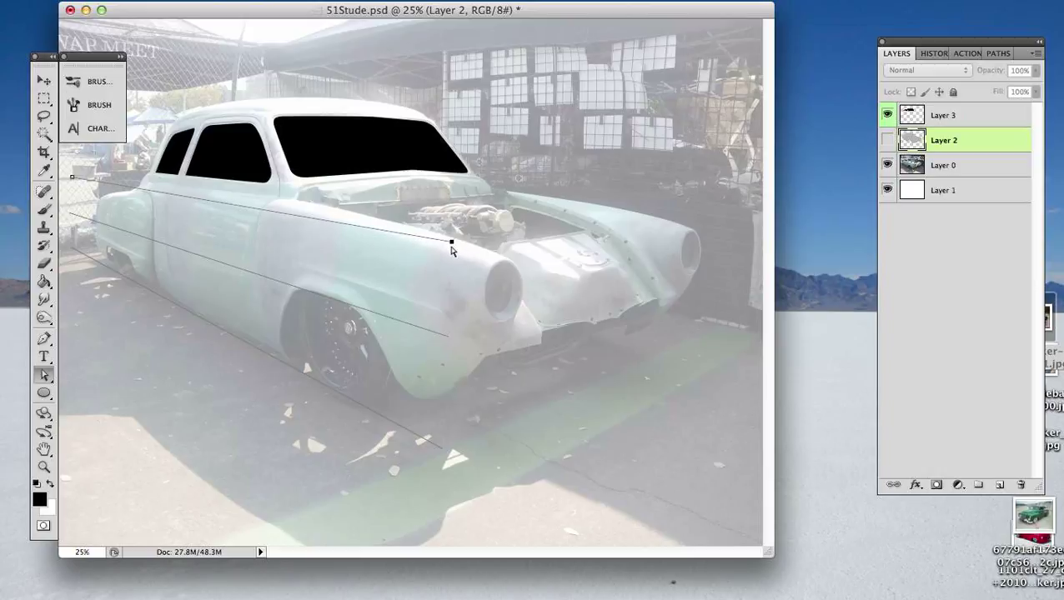
{"action": "key", "text": "Up"}
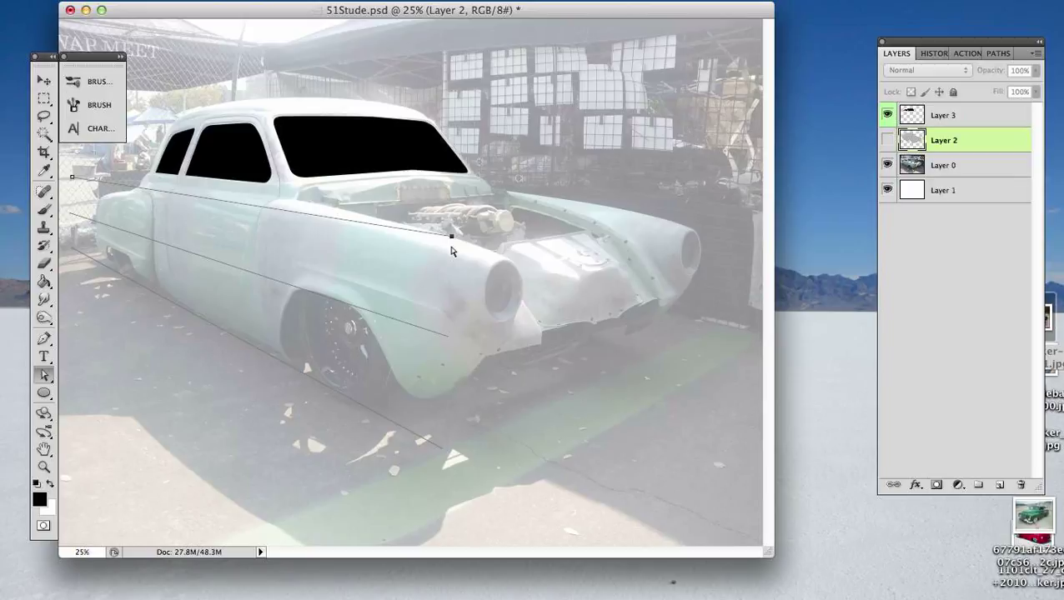
- Lower the middle guide line and reposition both its end points so it passes through the front wheel's hub
{"action": "left_click", "coordinate": [419, 289]}
{"action": "left_click", "coordinate": [373, 313]}
{"action": "left_click_drag", "start_coordinate": [377, 317], "coordinate": [383, 342]}
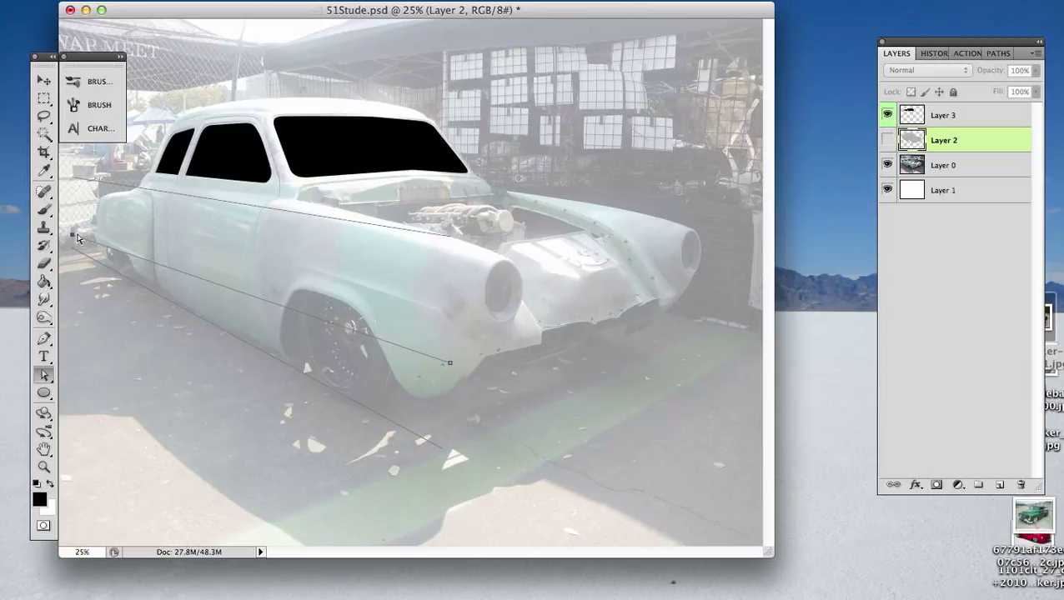
{"action": "left_click_drag", "start_coordinate": [72, 235], "coordinate": [72, 221]}
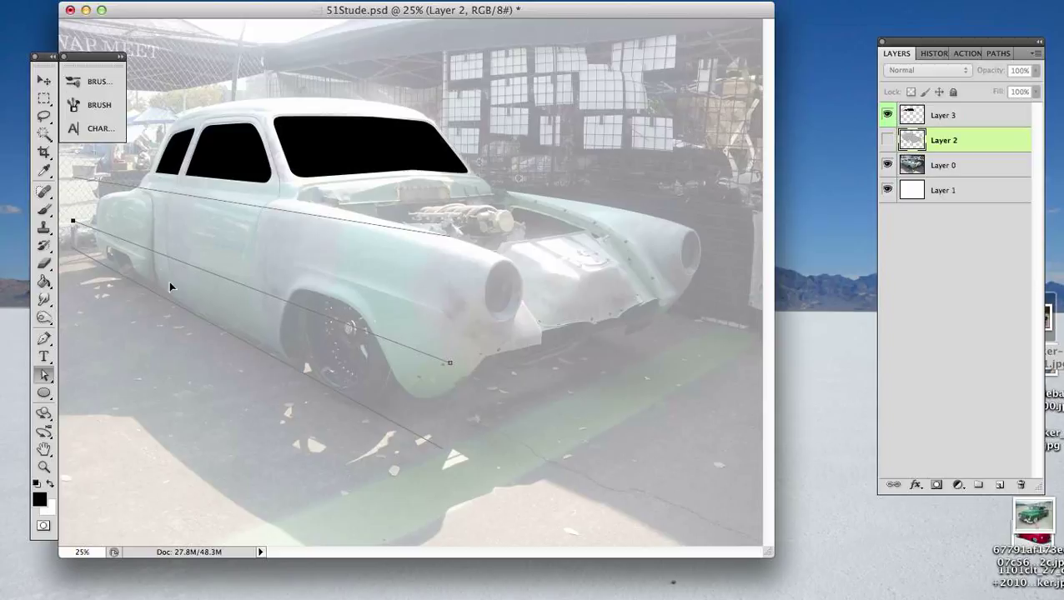
{"action": "left_click", "coordinate": [450, 364]}
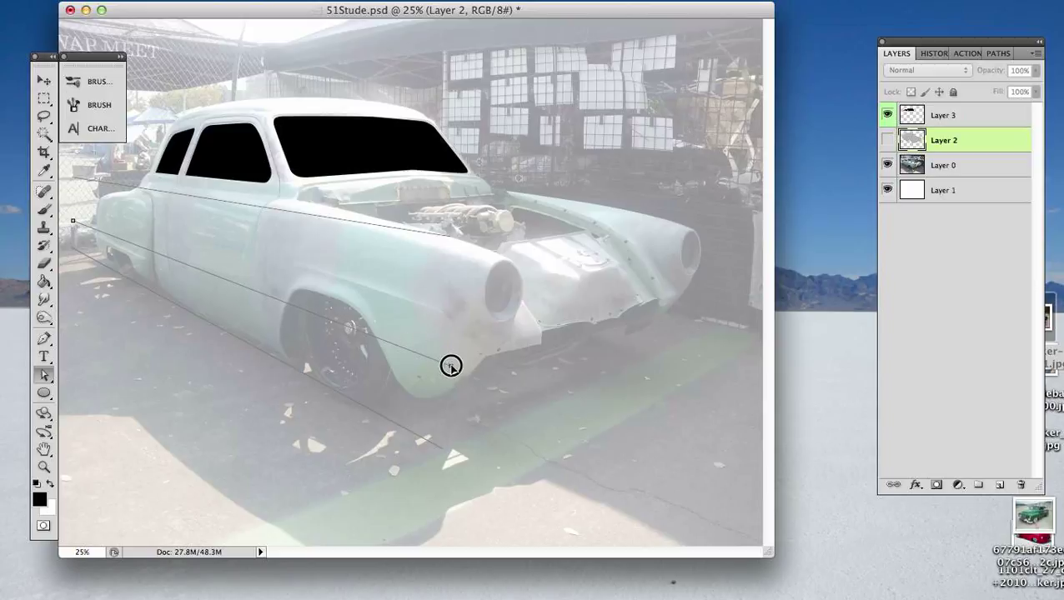
{"action": "left_click_drag", "start_coordinate": [450, 365], "coordinate": [451, 369]}
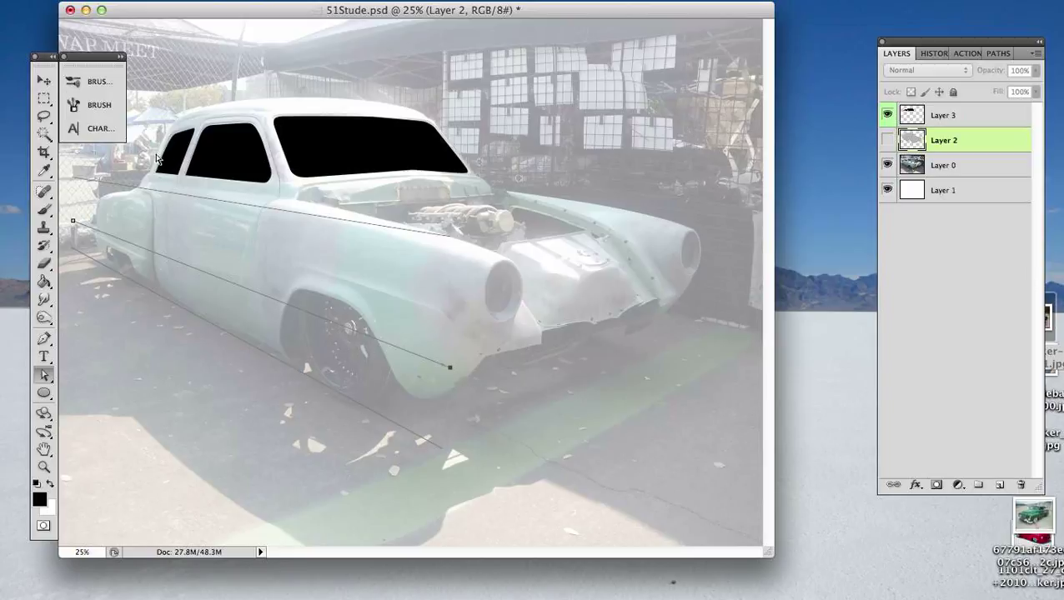
- Draw a tall ellipse path around the front wheel with the Ellipse tool
{"action": "left_click", "coordinate": [43, 338]}
{"action": "left_click", "coordinate": [45, 316]}
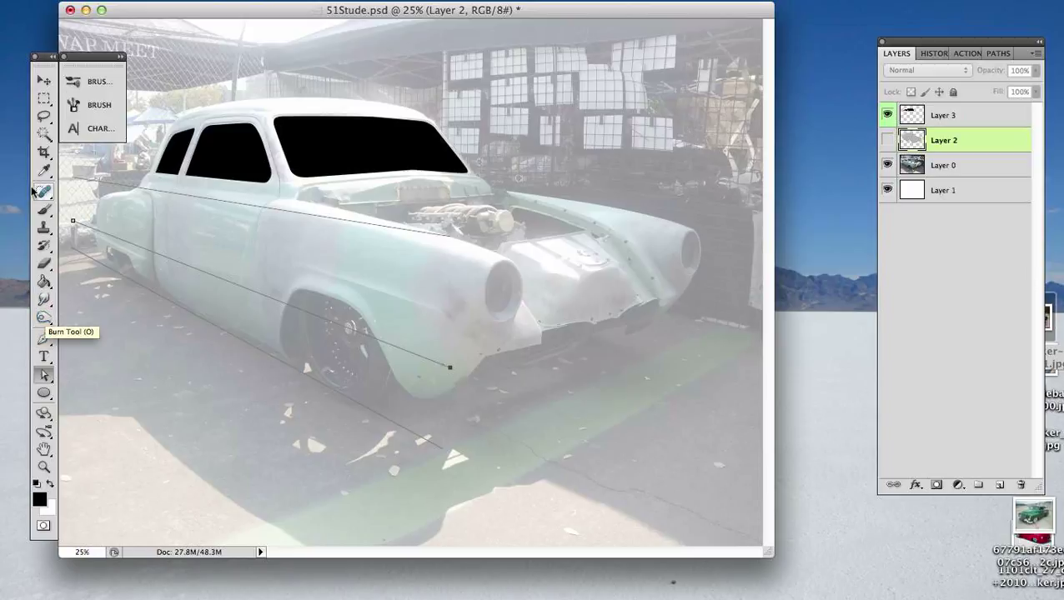
{"action": "left_click", "coordinate": [46, 214]}
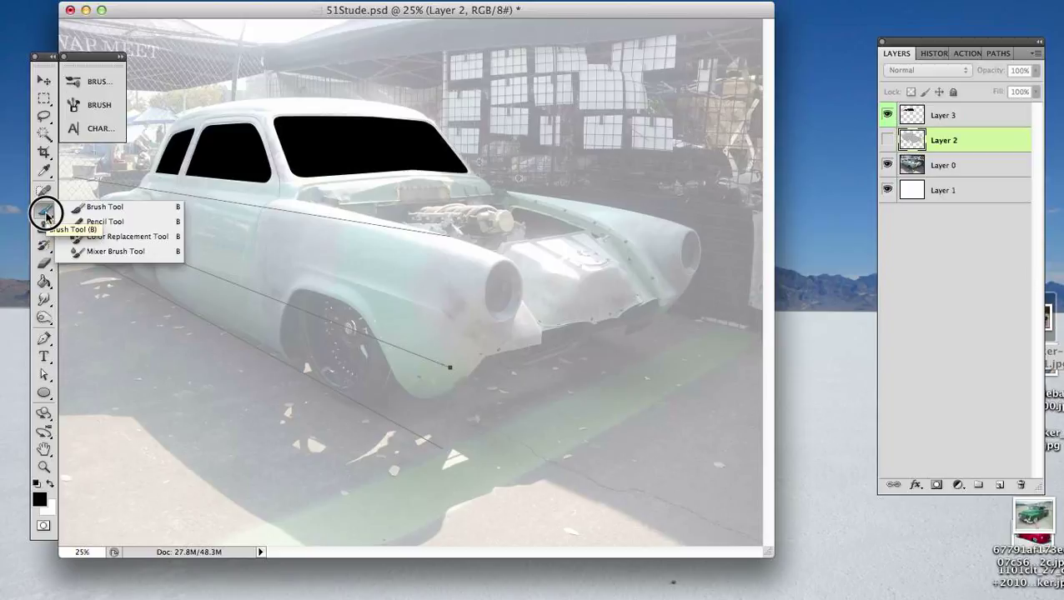
{"action": "left_click", "coordinate": [46, 394]}
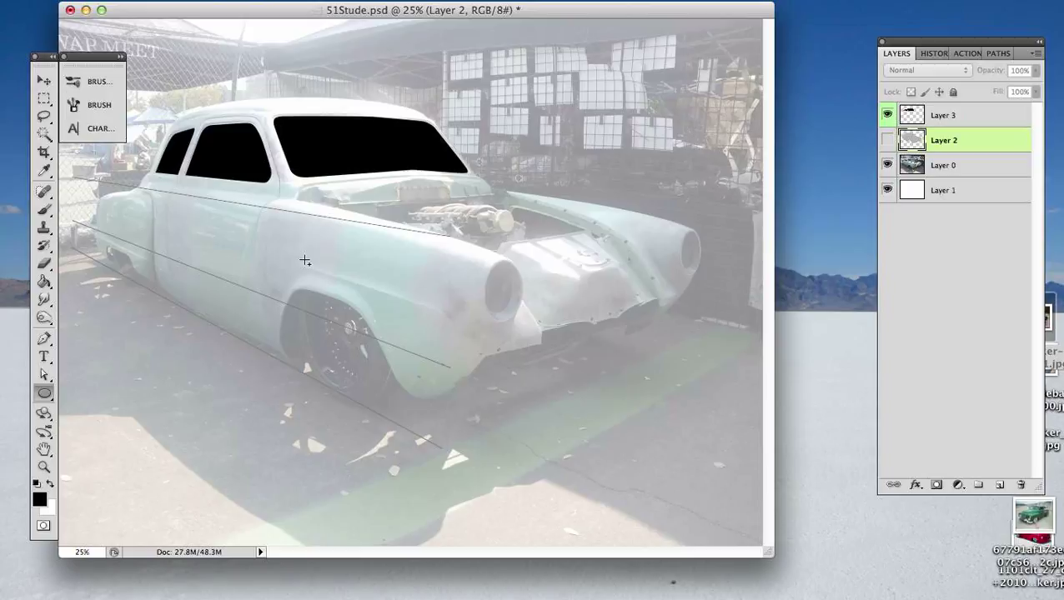
{"action": "left_click_drag", "start_coordinate": [306, 261], "coordinate": [380, 401]}
- Transform the wheel ellipse by rotating it slightly counterclockwise, nudging it upward and reducing its size to match the front tire
{"action": "key", "text": "a"}
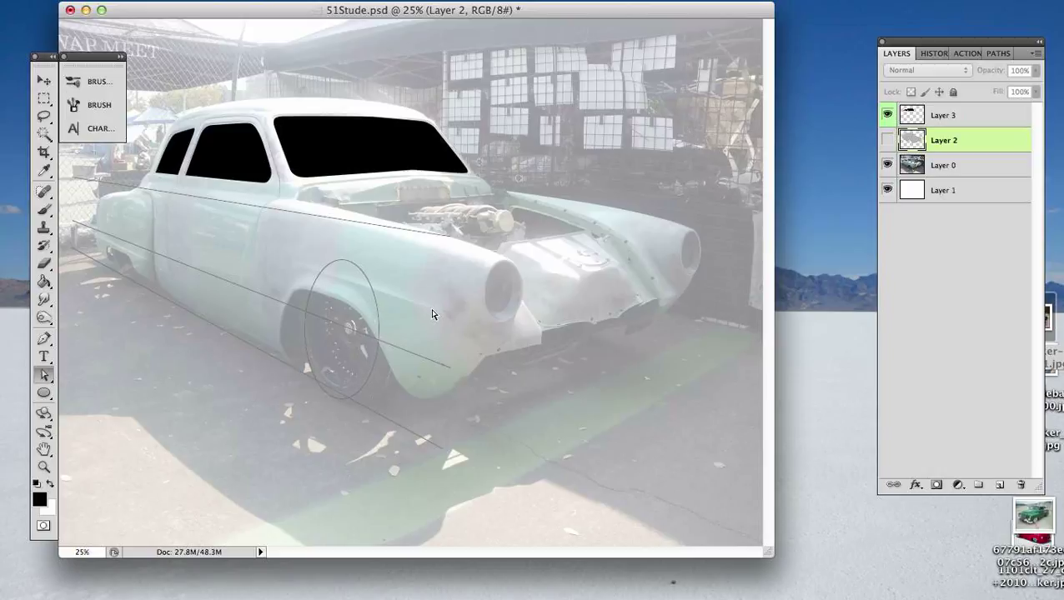
{"action": "left_click", "coordinate": [371, 281]}
{"action": "left_click_drag", "start_coordinate": [394, 253], "coordinate": [393, 250]}
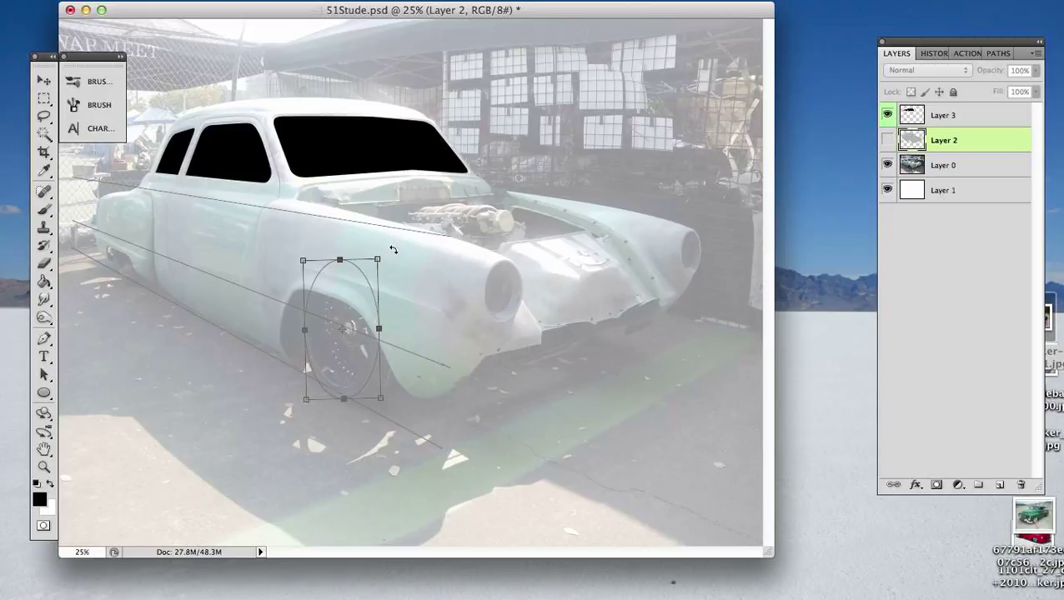
{"action": "key", "text": "Up"}
{"action": "key", "text": "Up"}
{"action": "key", "text": "Up"}
{"action": "key", "text": "Up"}
{"action": "key", "text": "Up"}
{"action": "key", "text": "Up"}
{"action": "key", "text": "Up"}
{"action": "key", "text": "Up"}
{"action": "key", "text": "Up"}
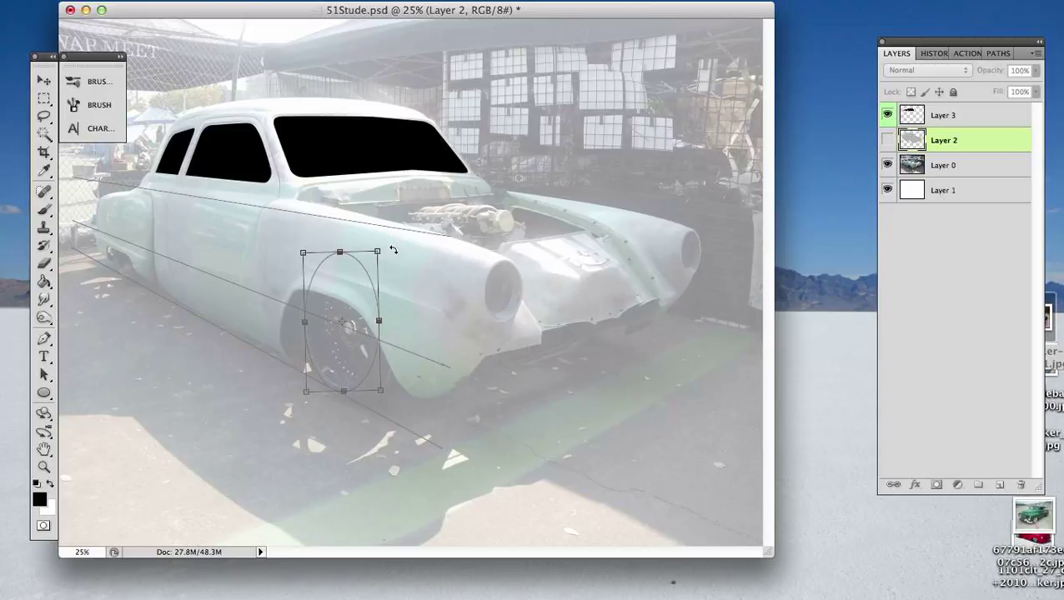
{"action": "key", "text": "Down"}
{"action": "left_click_drag", "start_coordinate": [376, 252], "coordinate": [375, 258]}
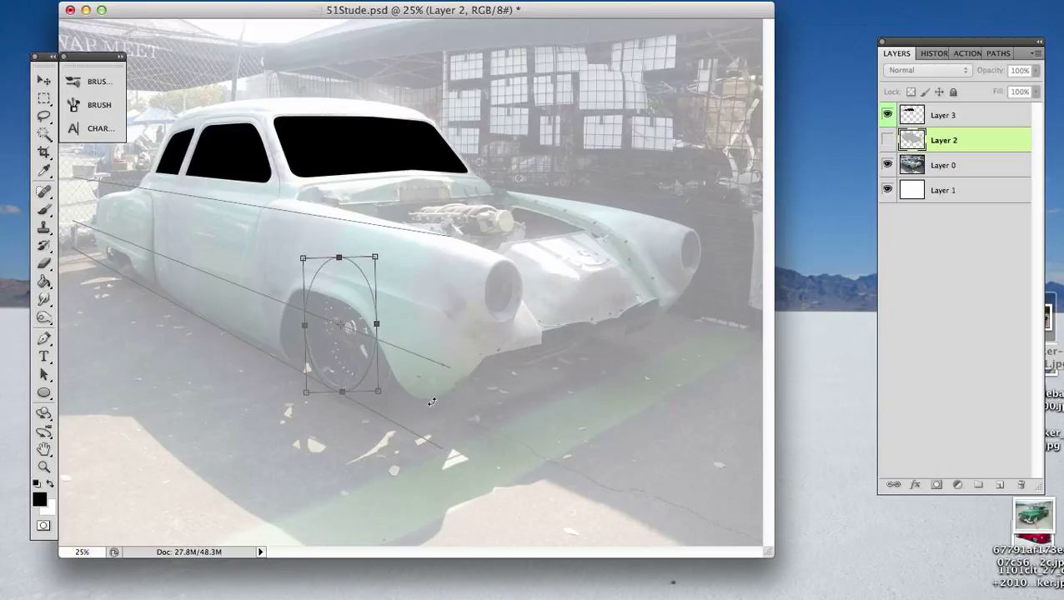
- Fine-tune the ellipse over the front tire by nudging it forward and extending its rear edge slightly
{"action": "key", "text": "super+equal"}
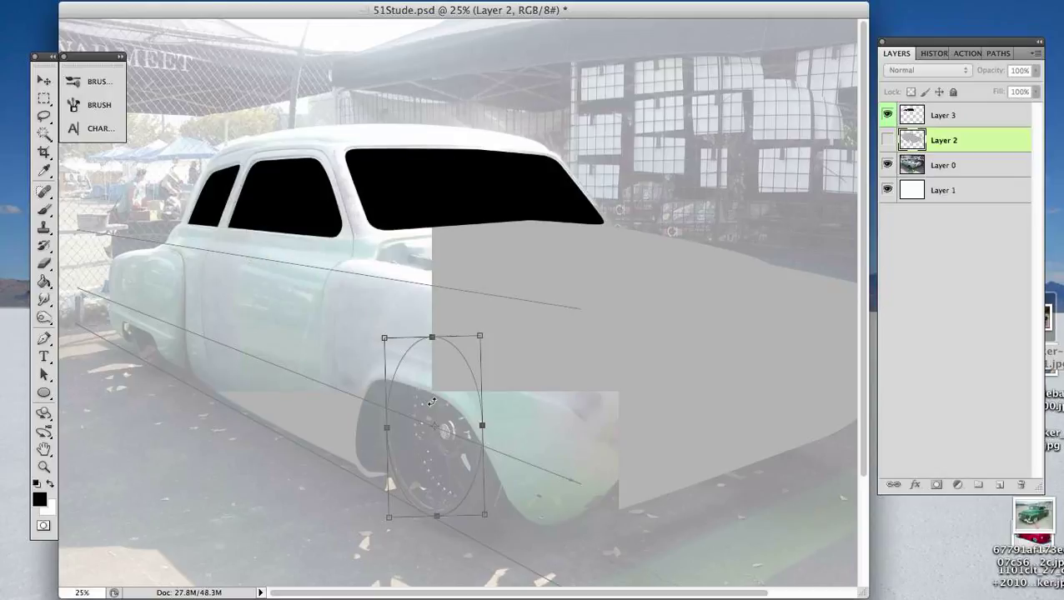
{"action": "key", "text": "super+equal"}
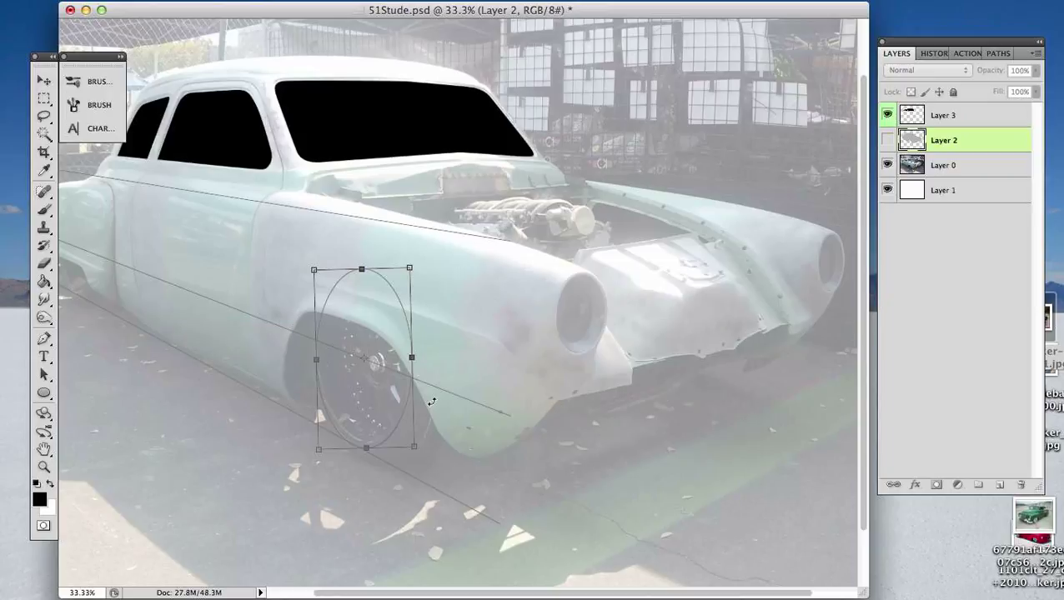
{"action": "key", "text": "super+equal"}
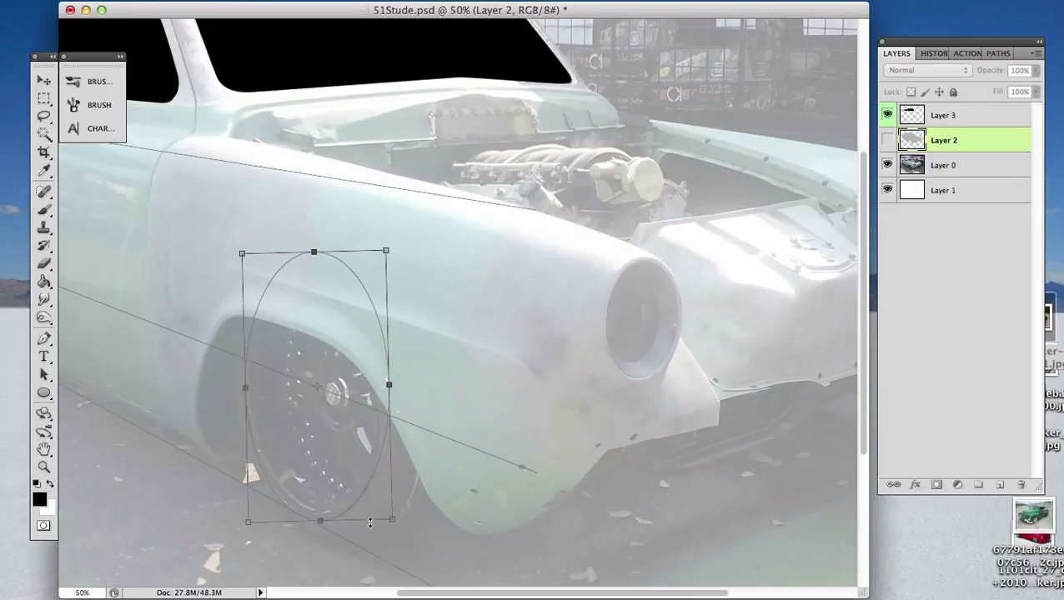
{"action": "key", "text": "Right"}
{"action": "key", "text": "Right"}
{"action": "key", "text": "Right"}
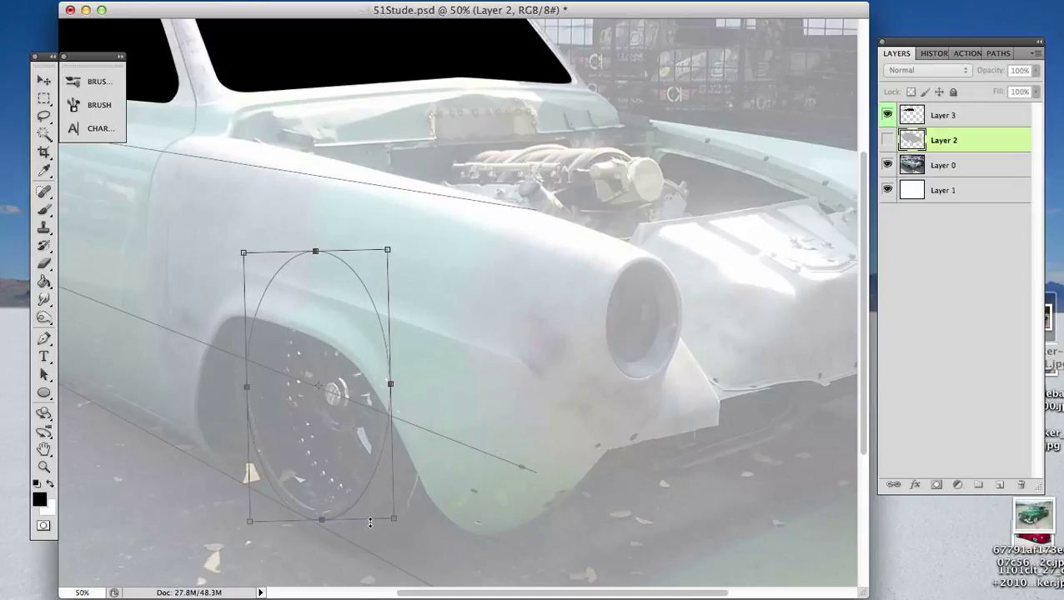
{"action": "key", "text": "Down"}
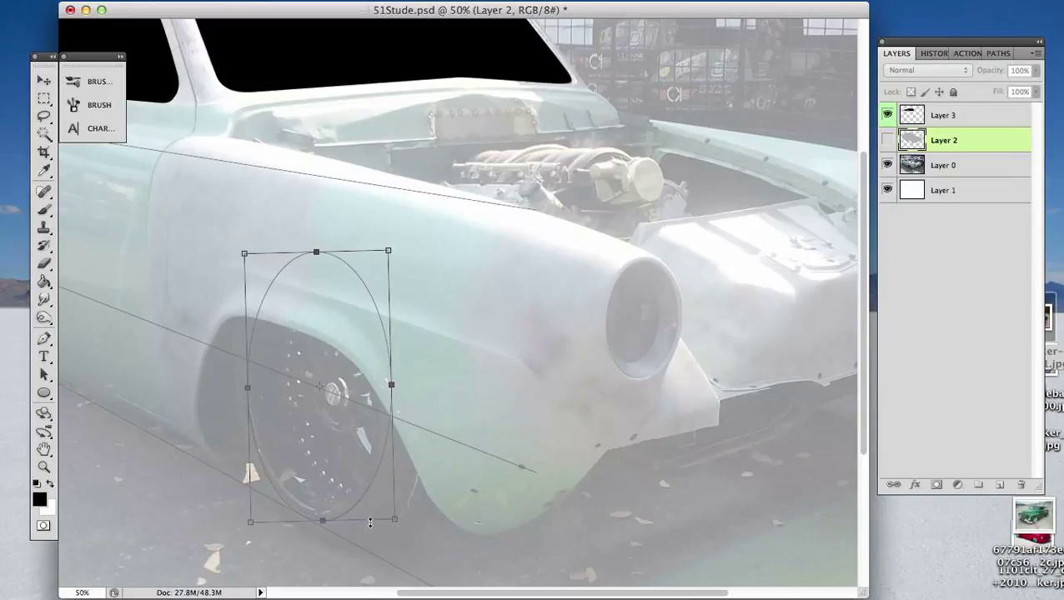
{"action": "key", "text": "Right"}
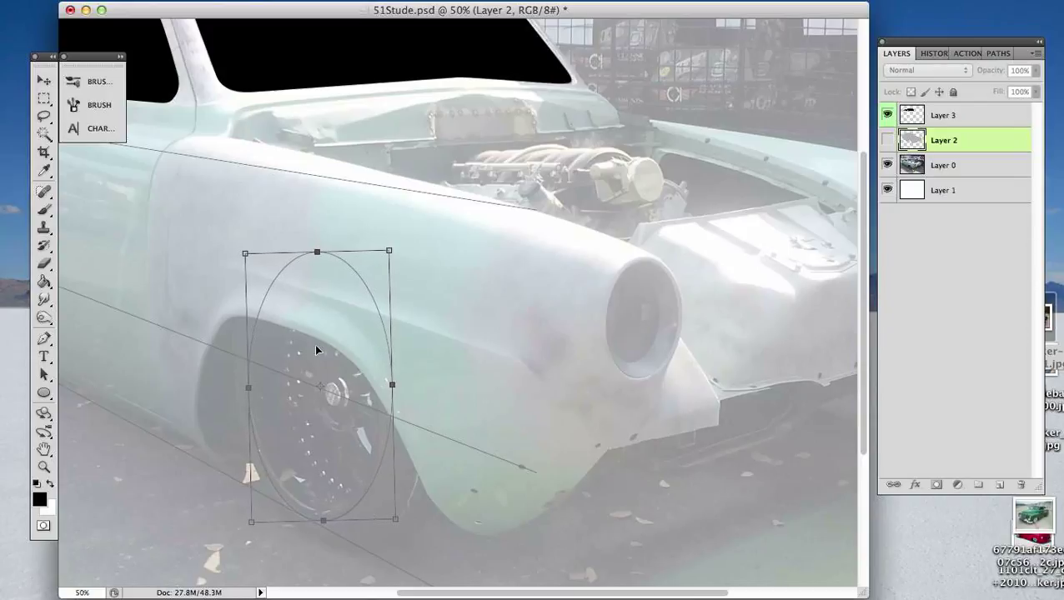
{"action": "left_click_drag", "start_coordinate": [249, 386], "coordinate": [245, 385]}
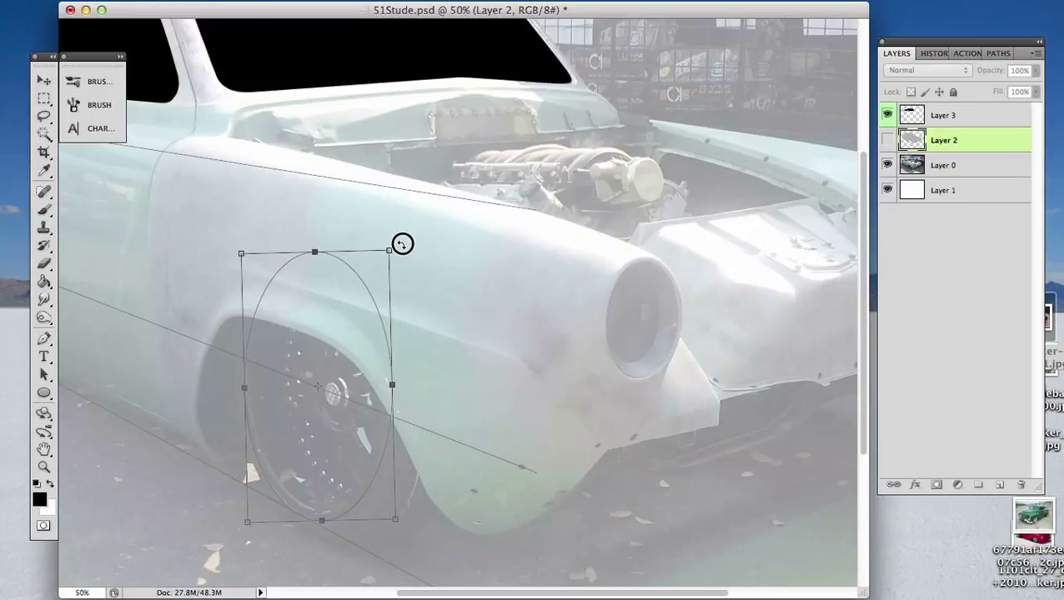
- Try rotating the ellipse clockwise and tapering its rear side to suit the wheel's perspective, and revert the trial transforms
{"action": "left_click_drag", "start_coordinate": [402, 243], "coordinate": [435, 294]}
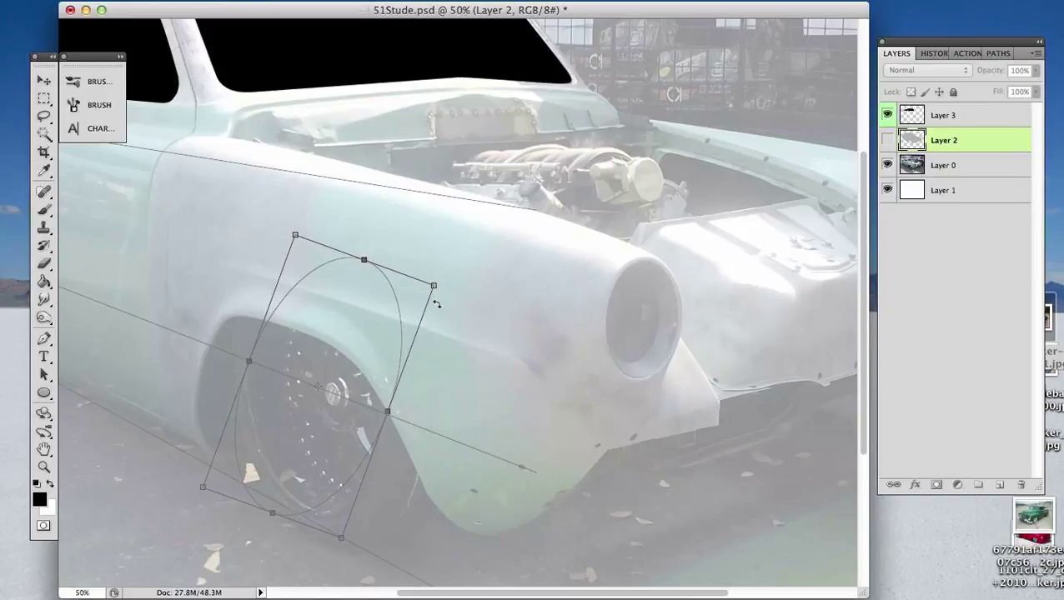
{"action": "key", "text": "super+z"}
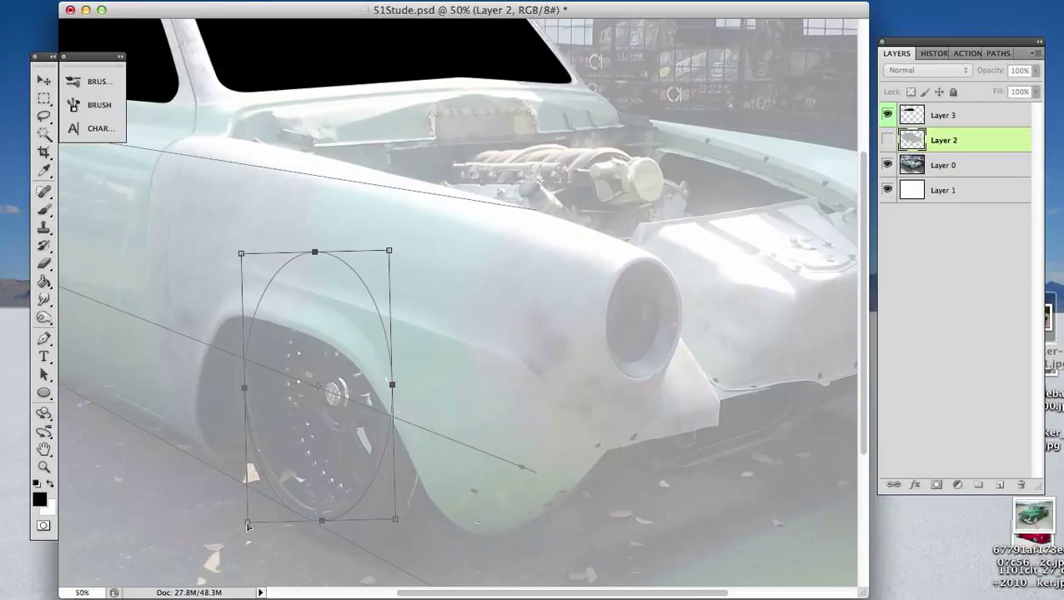
{"action": "left_click_drag", "start_coordinate": [248, 525], "coordinate": [247, 503]}
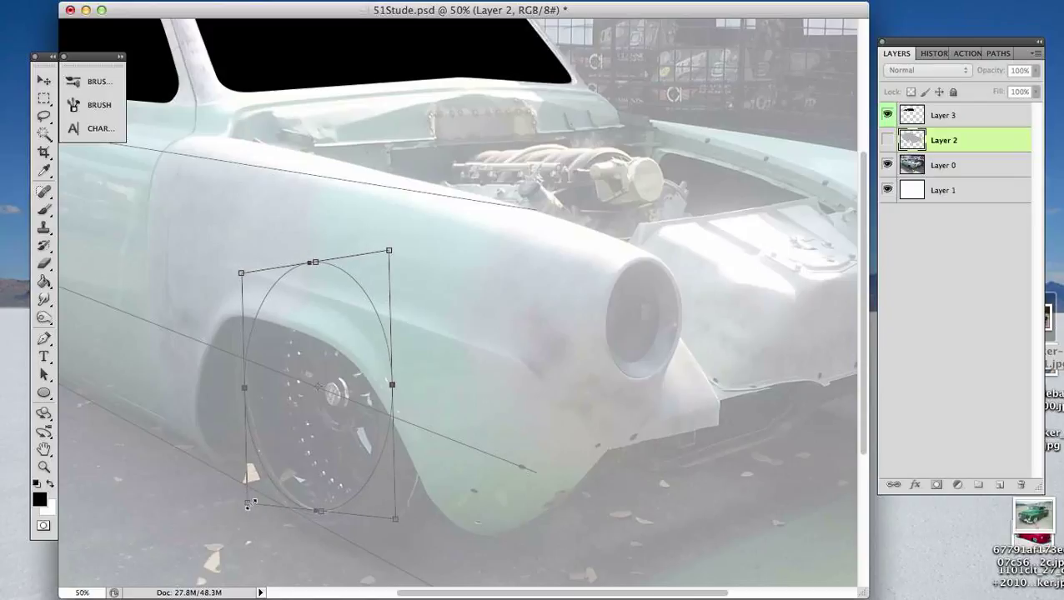
{"action": "left_click_drag", "start_coordinate": [411, 234], "coordinate": [451, 283]}
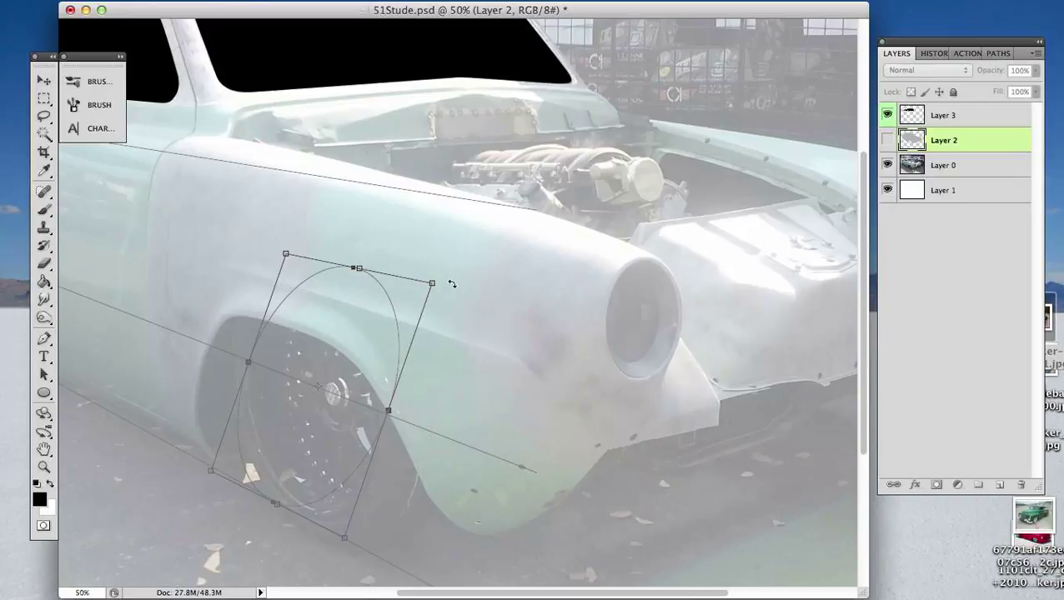
{"action": "key", "text": "super+z"}
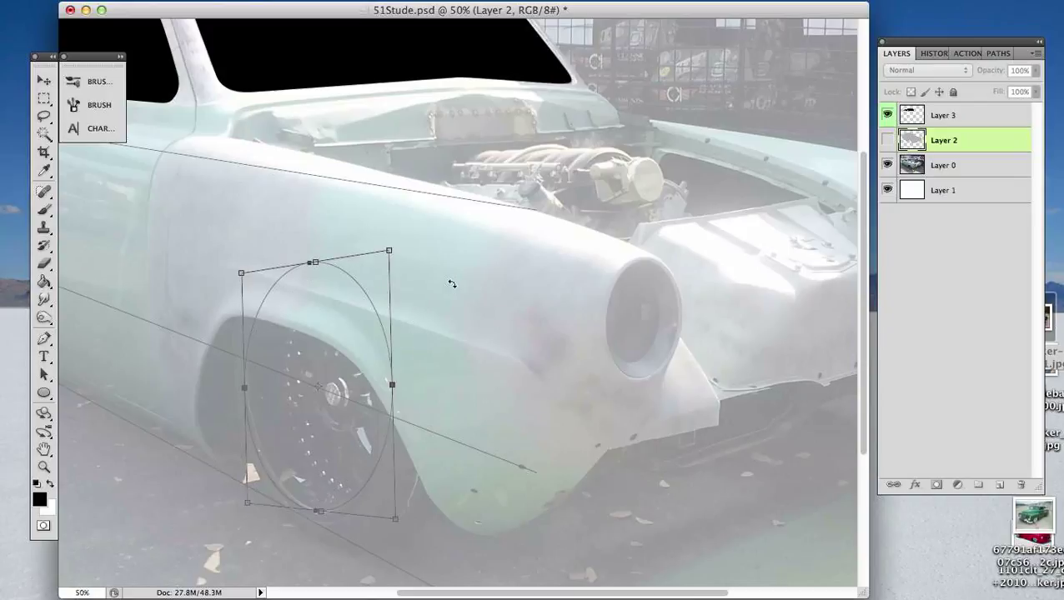
{"action": "key", "text": "a"}
{"action": "key", "text": "super+z"}
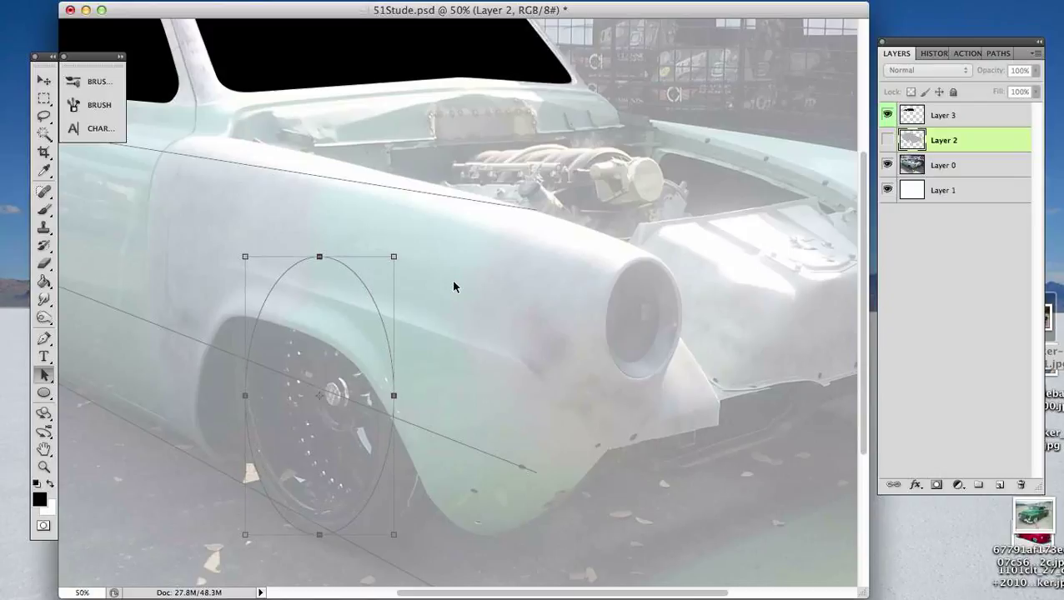
- Nudge the ellipse upward and scale it down around its centre to fit the tire, and delete it
{"action": "key", "text": "Up"}
{"action": "key", "text": "Up"}
{"action": "key", "text": "Up"}
{"action": "key", "text": "Up"}
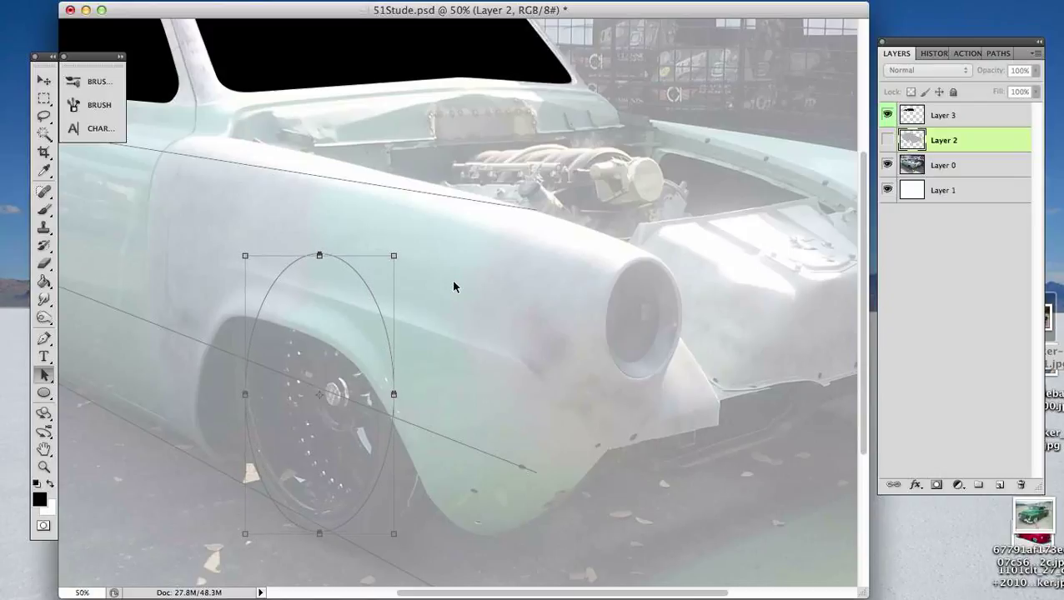
{"action": "key", "text": "Up"}
{"action": "key", "text": "Up"}
{"action": "key", "text": "Up"}
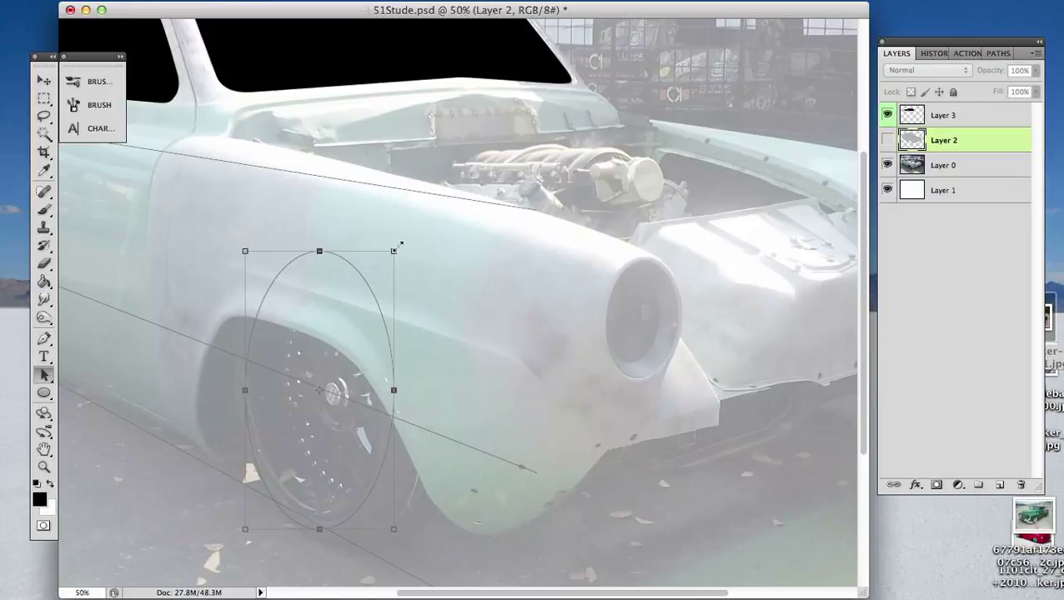
{"action": "left_click_drag", "start_coordinate": [394, 251], "coordinate": [389, 260]}
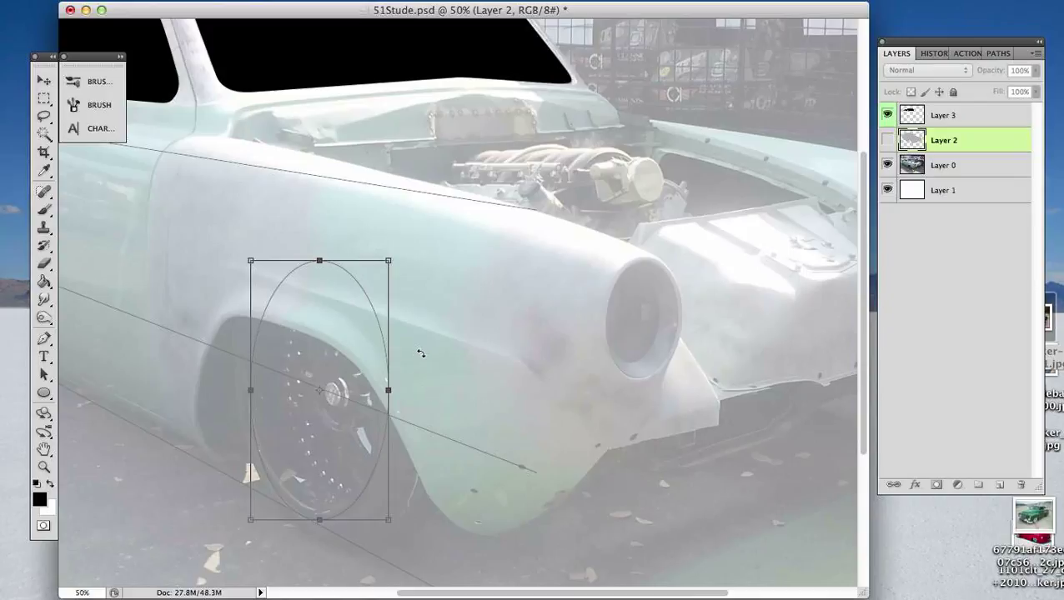
{"action": "key", "text": "Return"}
{"action": "key", "text": "Delete"}
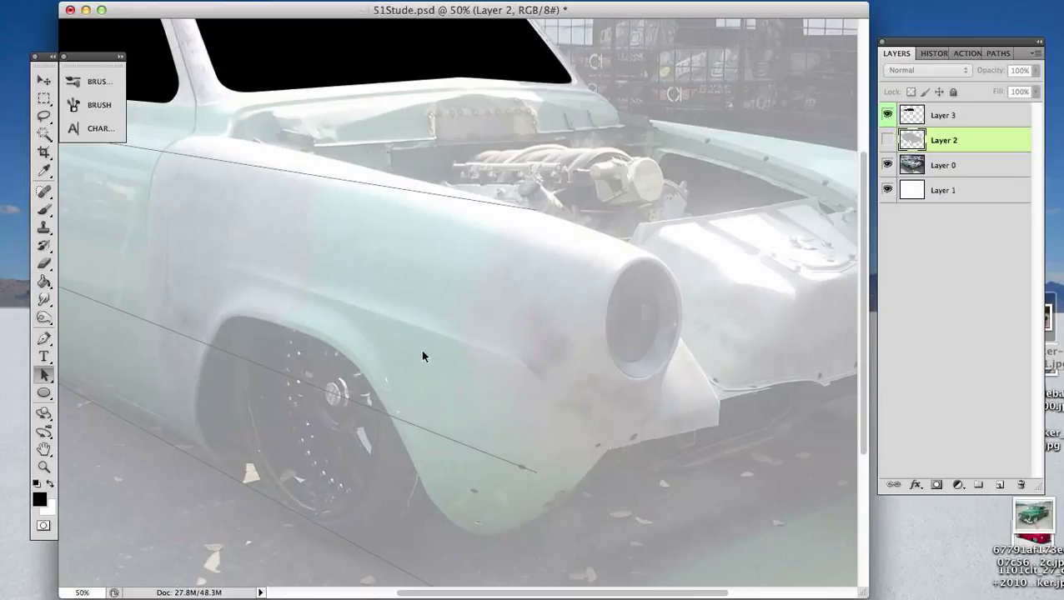
- Draw a circular path over the front wheel, extending forward across the fender
{"action": "left_click", "coordinate": [44, 392]}
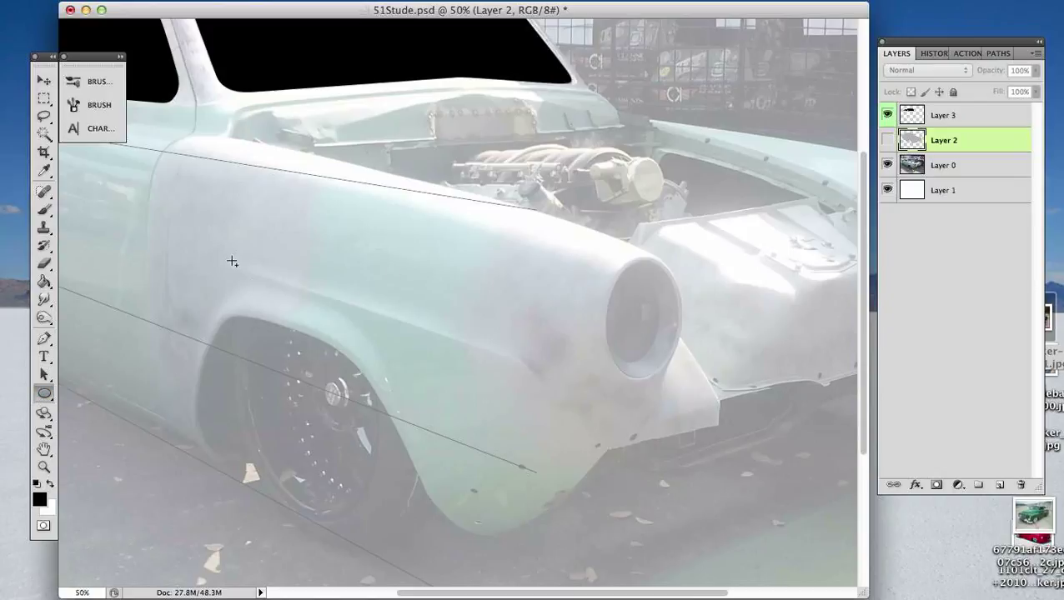
{"action": "left_click_drag", "start_coordinate": [232, 260], "coordinate": [499, 547]}
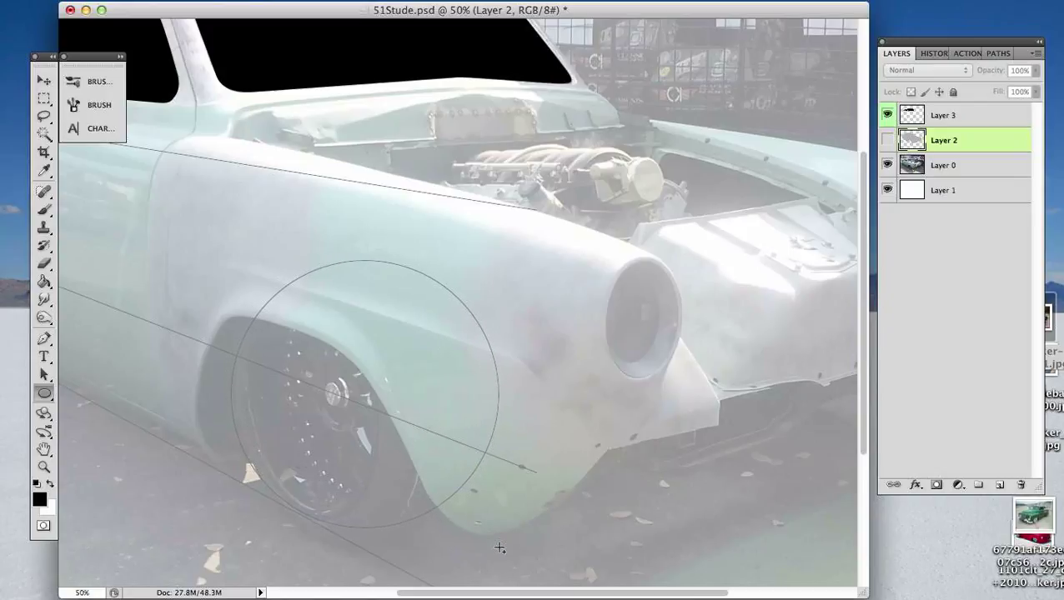
{"action": "key", "text": "v"}
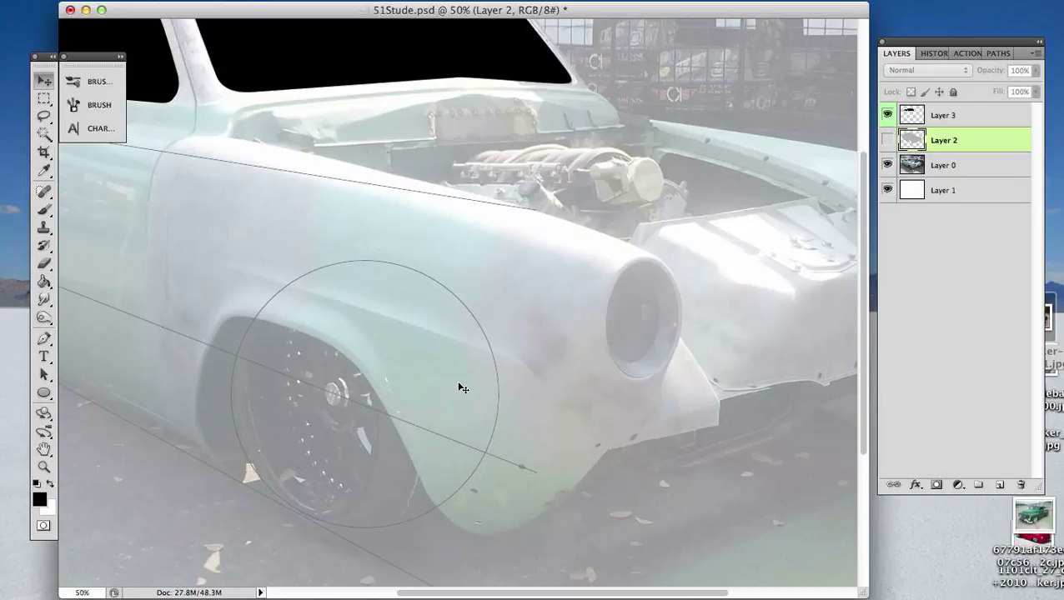
{"action": "left_click", "coordinate": [491, 350]}
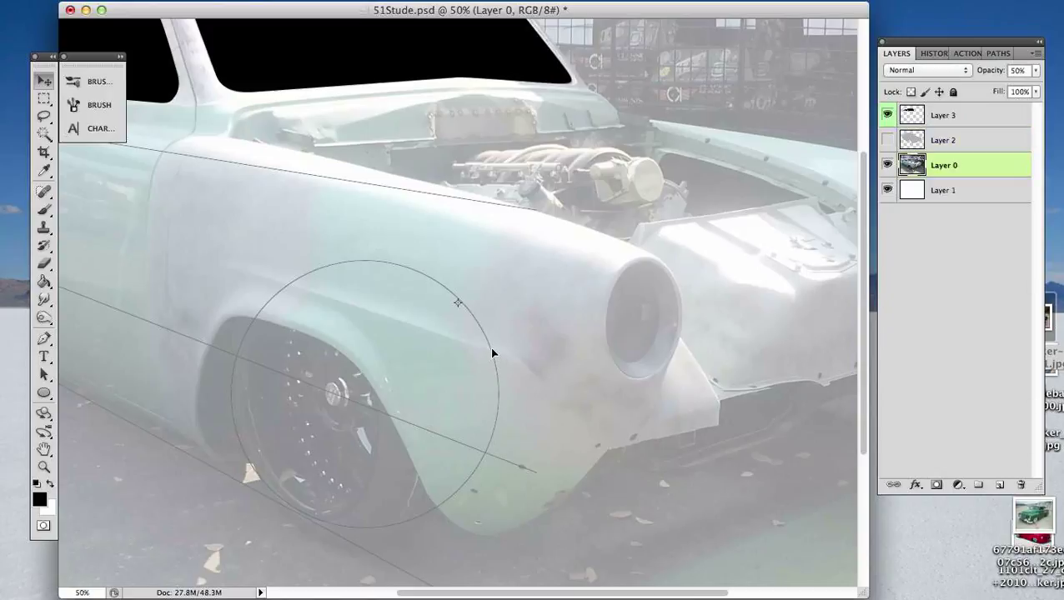
- Rotate the circular path clockwise until its side anchors follow the guide through the front wheel, and scale it down slightly
{"action": "key", "text": "a"}
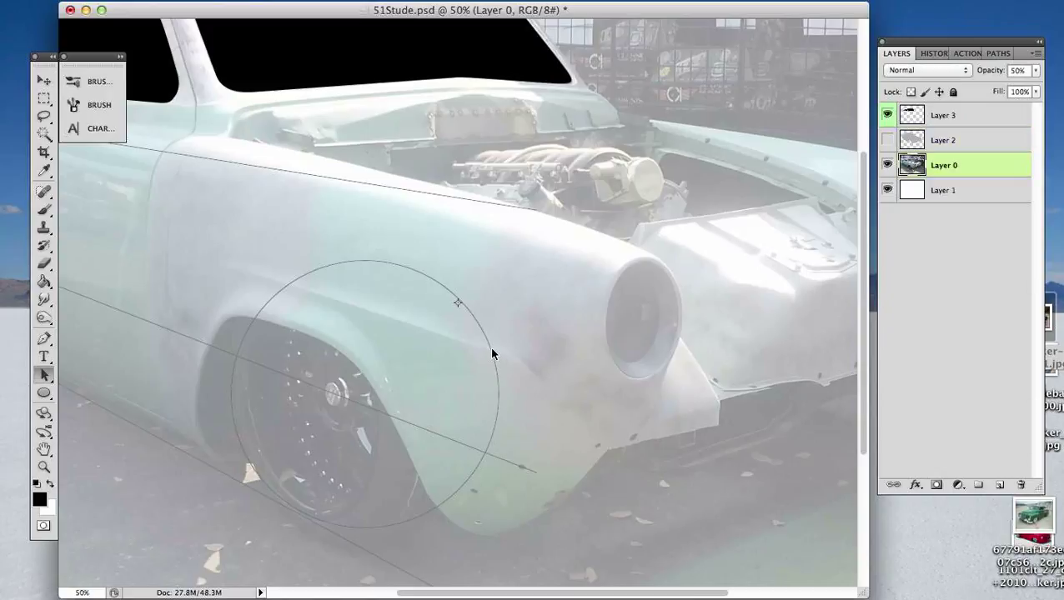
{"action": "left_click", "coordinate": [492, 354]}
{"action": "left_click", "coordinate": [493, 353]}
{"action": "key", "text": "super+t"}
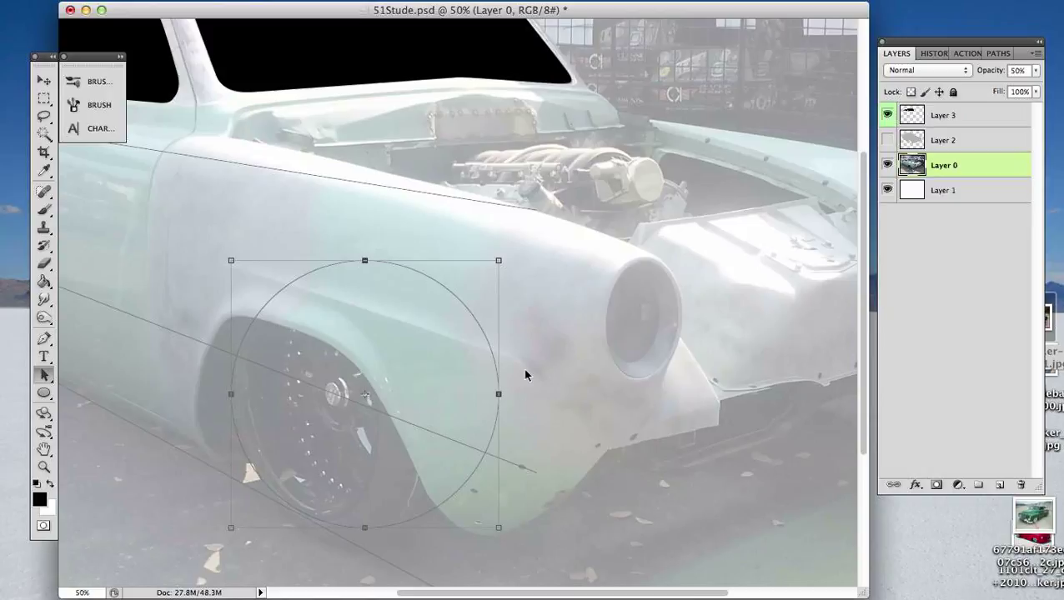
{"action": "left_click_drag", "start_coordinate": [510, 255], "coordinate": [510, 331]}
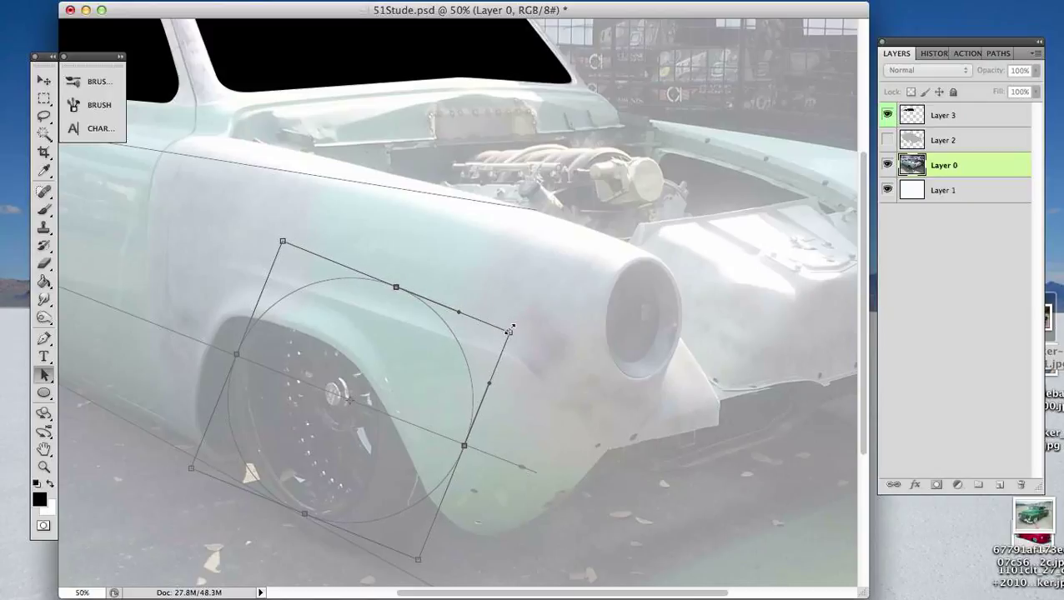
{"action": "key", "text": "Return"}
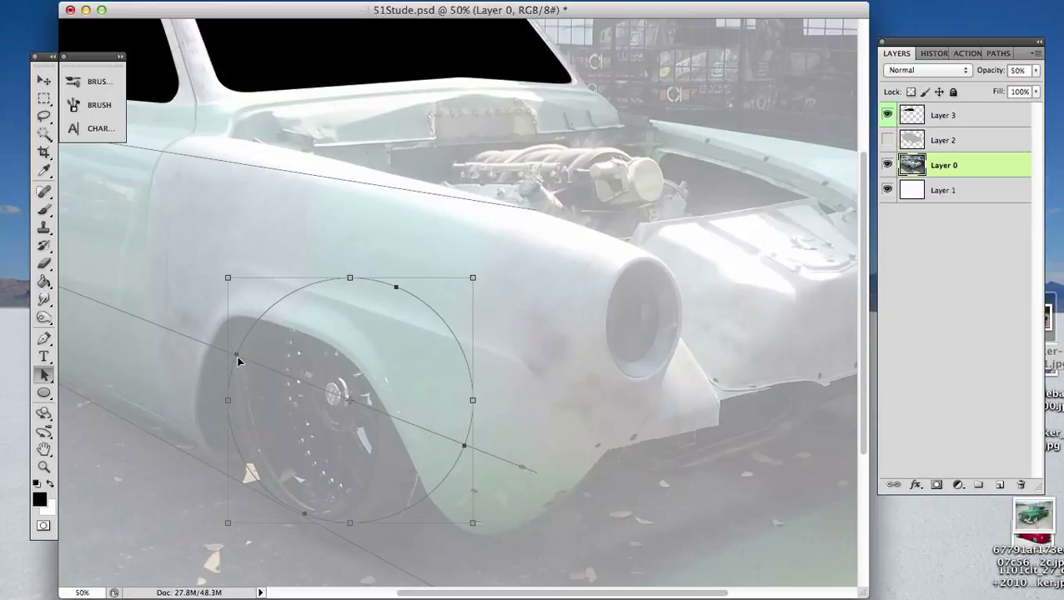
- Try narrowing the circle about its centre into an upright ellipse and nudging it rearward and up over the front tire
{"action": "left_click_drag", "start_coordinate": [227, 400], "coordinate": [270, 405]}
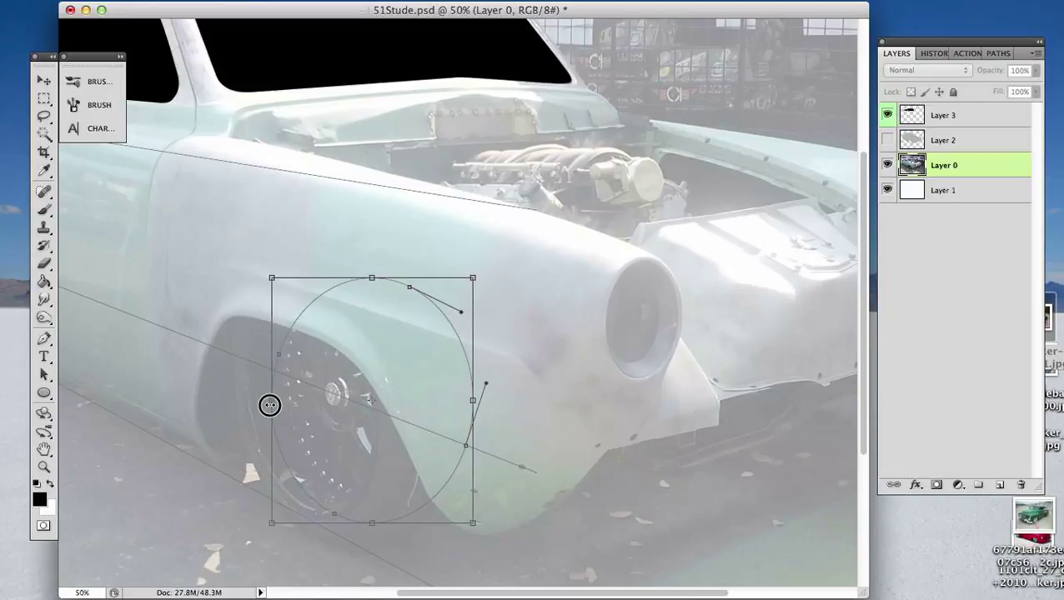
{"action": "key", "text": "alt"}
{"action": "left_click_drag", "start_coordinate": [270, 405], "coordinate": [269, 405]}
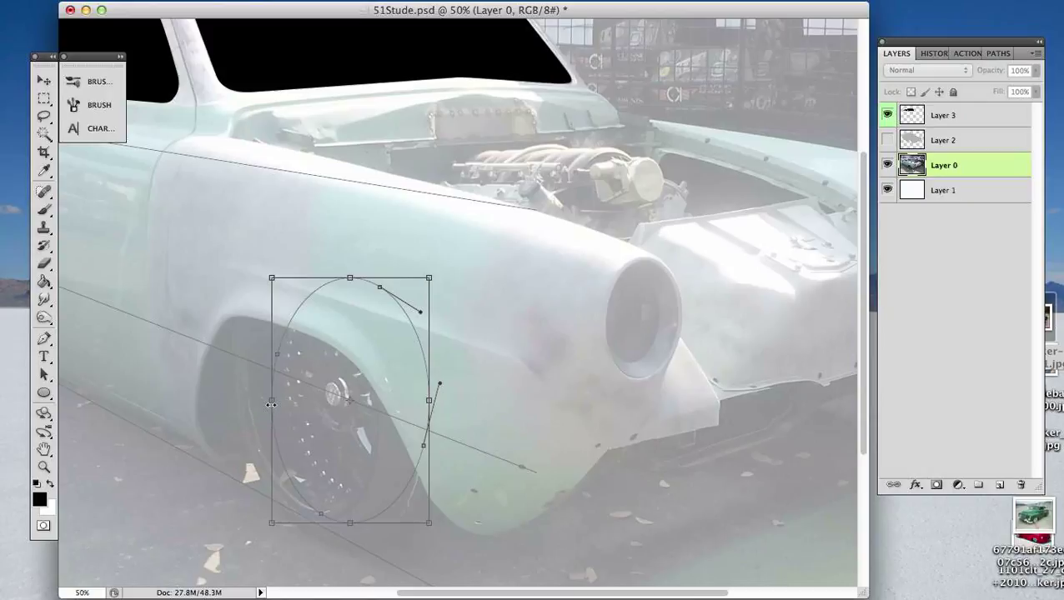
{"action": "key", "text": "Left"}
{"action": "key", "text": "Left"}
{"action": "key", "text": "Left"}
{"action": "key", "text": "Left"}
{"action": "key", "text": "Left"}
{"action": "key", "text": "Left"}
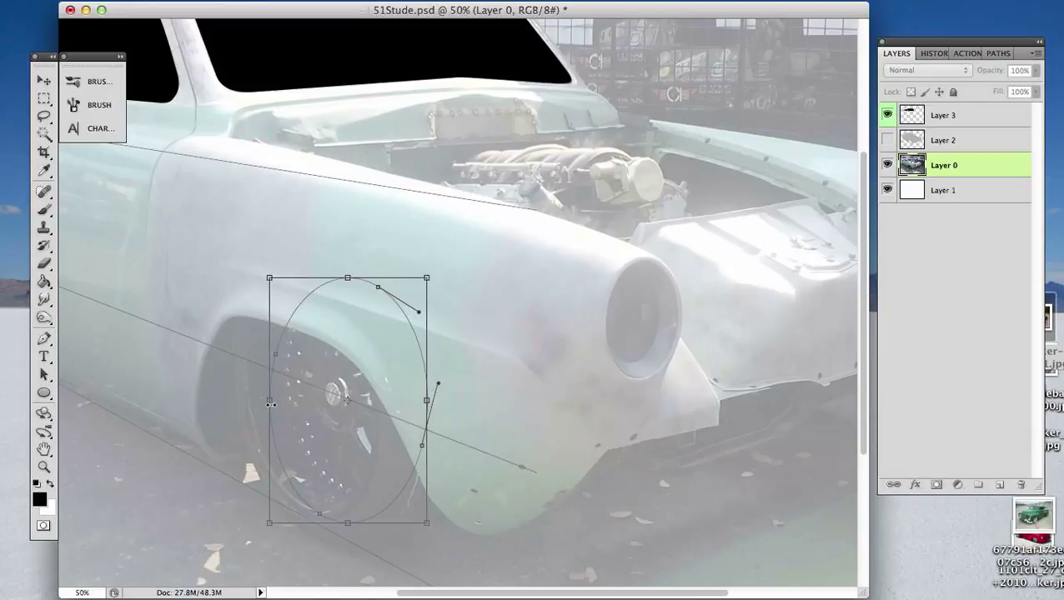
{"action": "key", "text": "Left"}
{"action": "key", "text": "Left"}
{"action": "key", "text": "Left"}
{"action": "key", "text": "Left"}
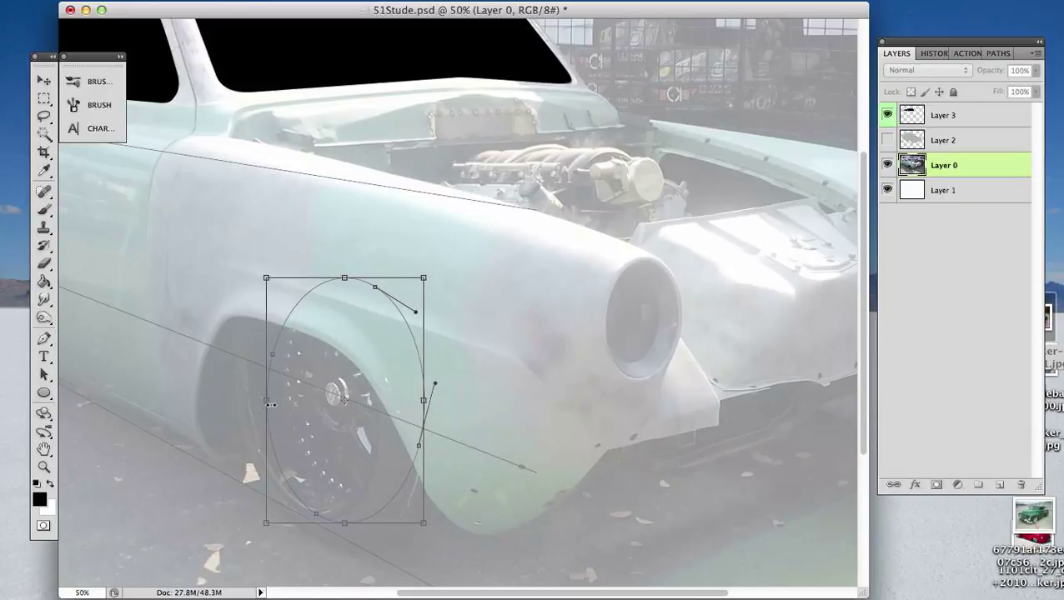
{"action": "key", "text": "Left"}
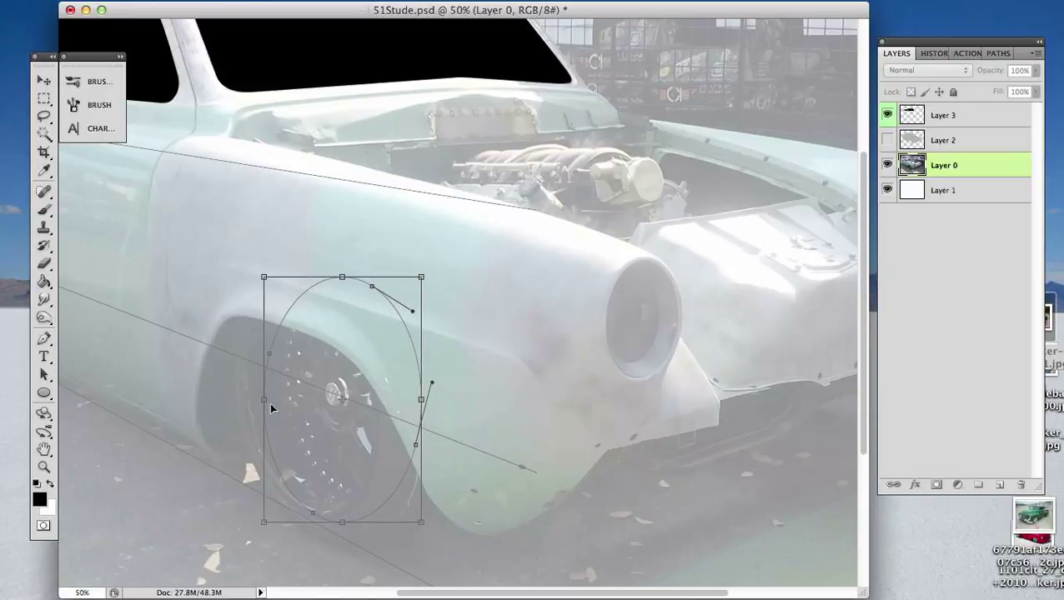
{"action": "key", "text": "Up"}
{"action": "key", "text": "Up"}
{"action": "key", "text": "Up"}
{"action": "key", "text": "Up"}
{"action": "key", "text": "Left"}
{"action": "key", "text": "Left"}
{"action": "key", "text": "Left"}
{"action": "key", "text": "Left"}
{"action": "key", "text": "Left"}
{"action": "key", "text": "Left"}
{"action": "key", "text": "Left"}
{"action": "key", "text": "Left"}
{"action": "key", "text": "Left"}
{"action": "key", "text": "Left"}
{"action": "key", "text": "Left"}
{"action": "key", "text": "Left"}
{"action": "key", "text": "Left"}
{"action": "key", "text": "Left"}
{"action": "key", "text": "Left"}
{"action": "key", "text": "Left"}
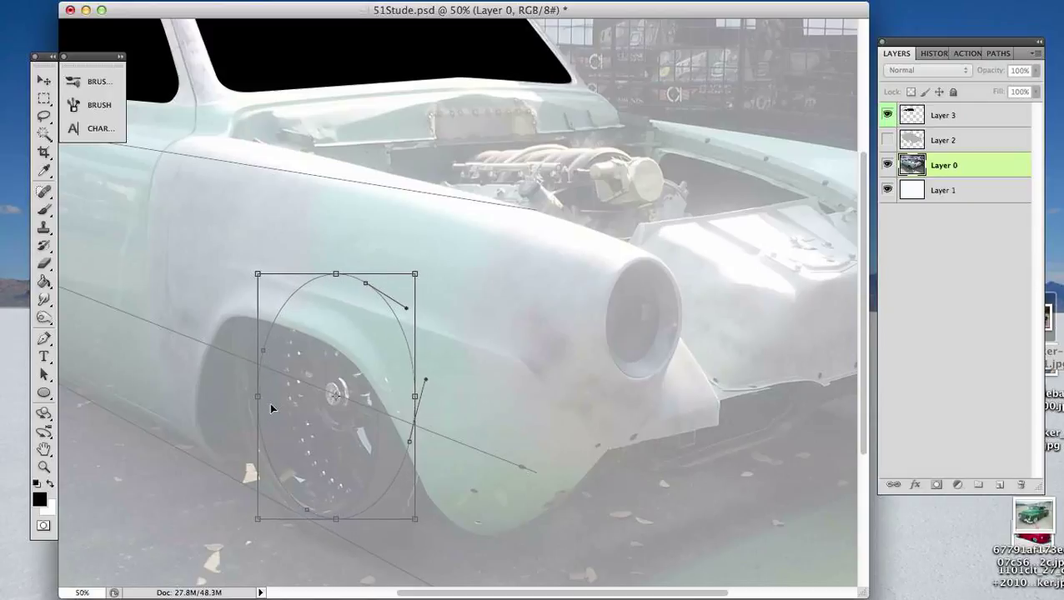
{"action": "key", "text": "Left"}
{"action": "key", "text": "Left"}
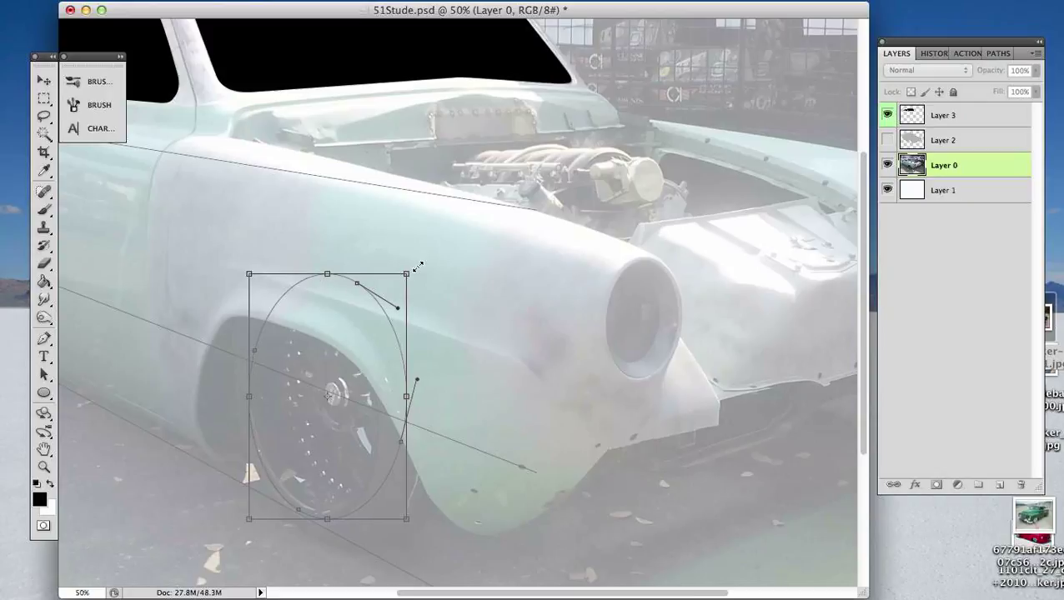
- Try shrinking the ellipse from its upper front corner, tapering its rear side for perspective, and nudging it rearward and slightly up
{"action": "left_click_drag", "start_coordinate": [407, 271], "coordinate": [398, 286]}
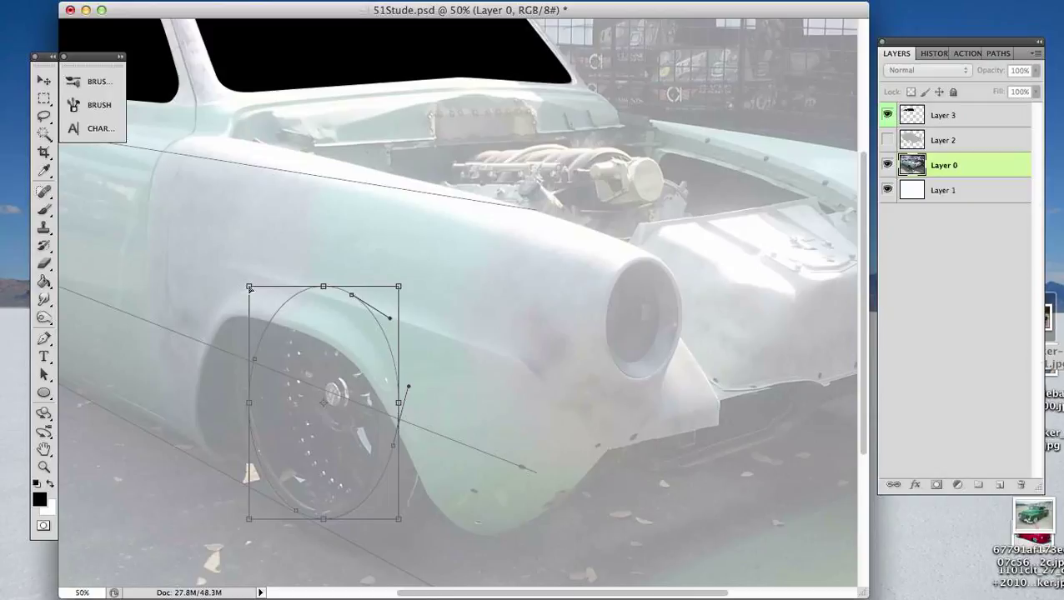
{"action": "left_click_drag", "start_coordinate": [250, 288], "coordinate": [249, 296]}
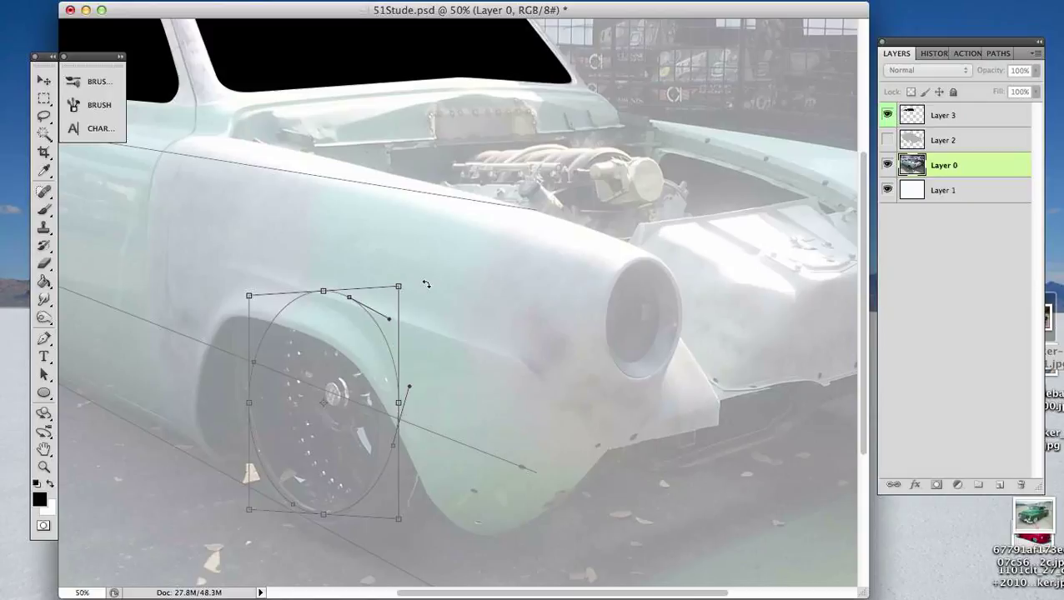
{"action": "key", "text": "Left"}
{"action": "key", "text": "Left"}
{"action": "key", "text": "Left"}
{"action": "key", "text": "Left"}
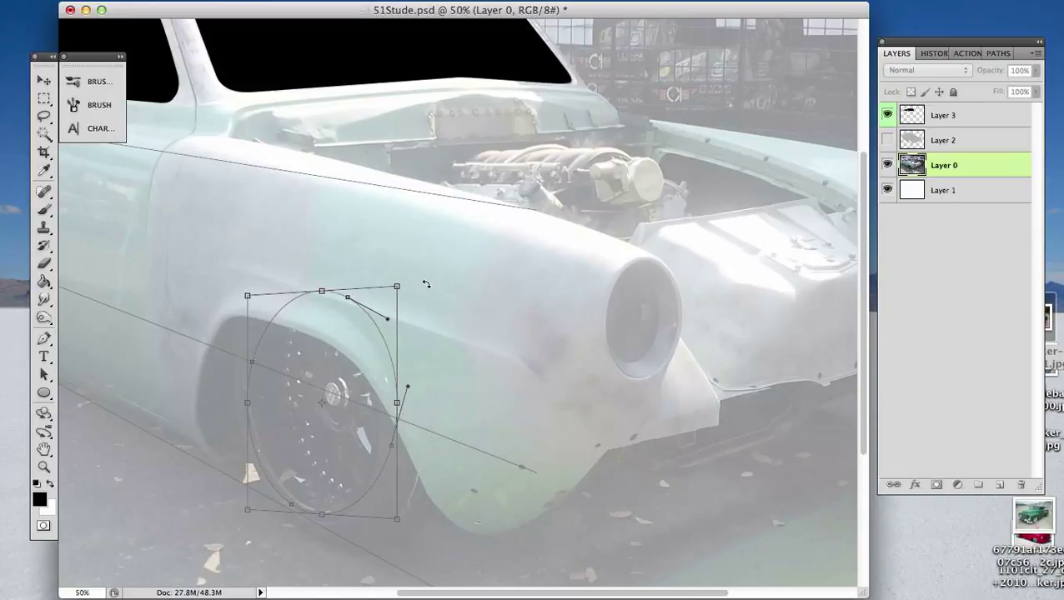
{"action": "key", "text": "Down"}
{"action": "key", "text": "Up"}
{"action": "key", "text": "Up"}
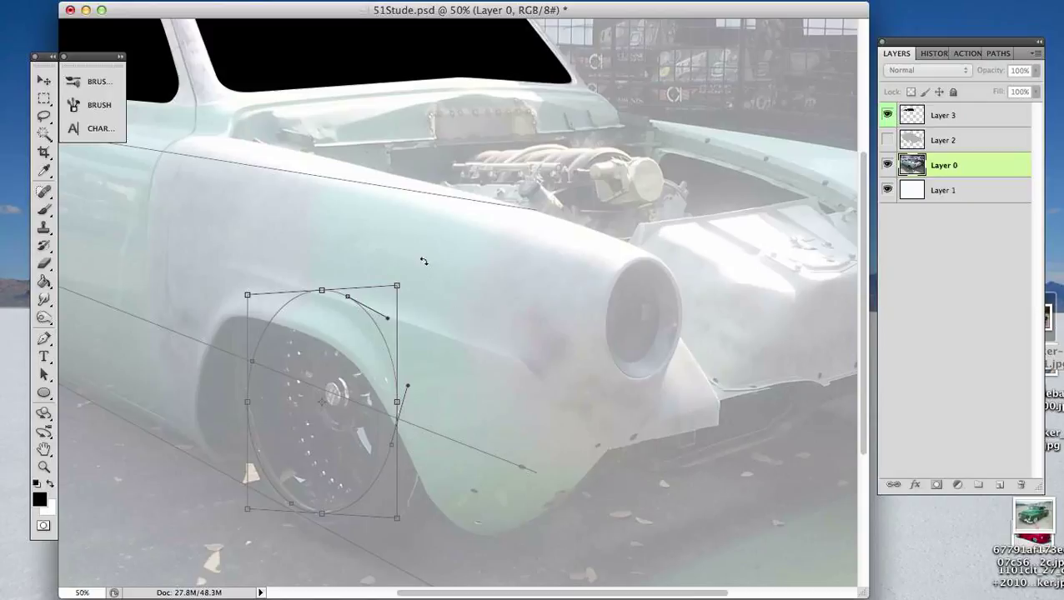
- Try rotating the ellipse counterclockwise to follow the wheel's tilt, then shift it up and rearward
{"action": "left_click_drag", "start_coordinate": [415, 270], "coordinate": [412, 240]}
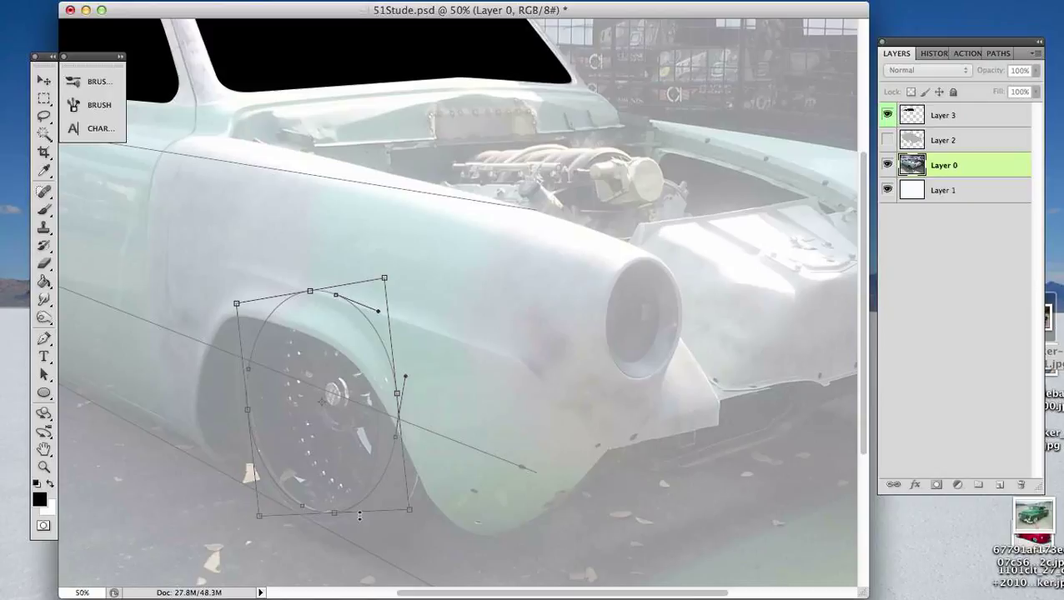
{"action": "left_click_drag", "start_coordinate": [351, 498], "coordinate": [344, 489]}
{"action": "key", "text": "Up"}
{"action": "key", "text": "Up"}
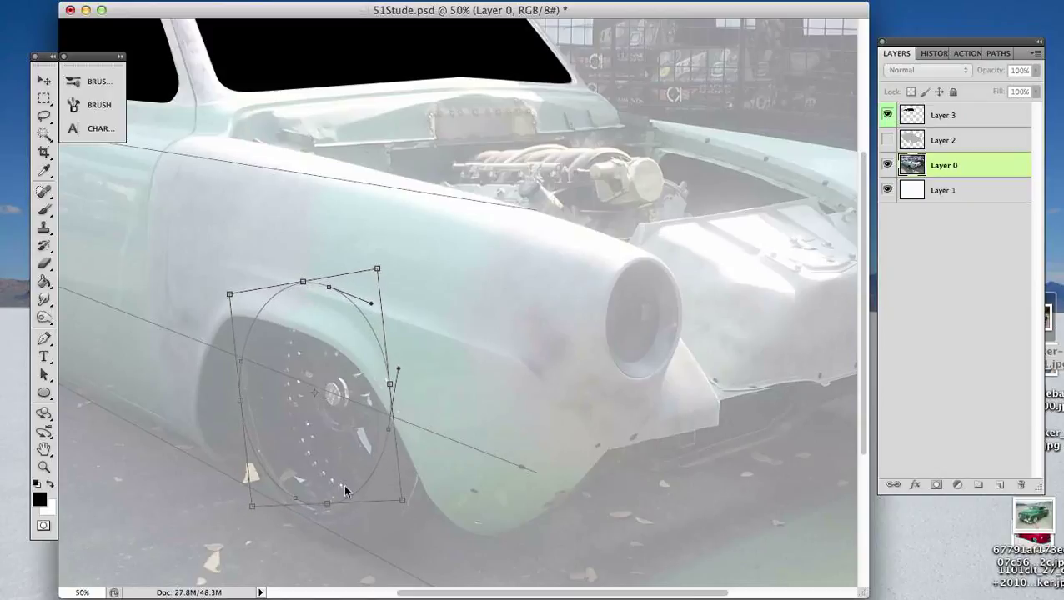
{"action": "key", "text": "Up"}
{"action": "key", "text": "Up"}
{"action": "key", "text": "Up"}
{"action": "key", "text": "Up"}
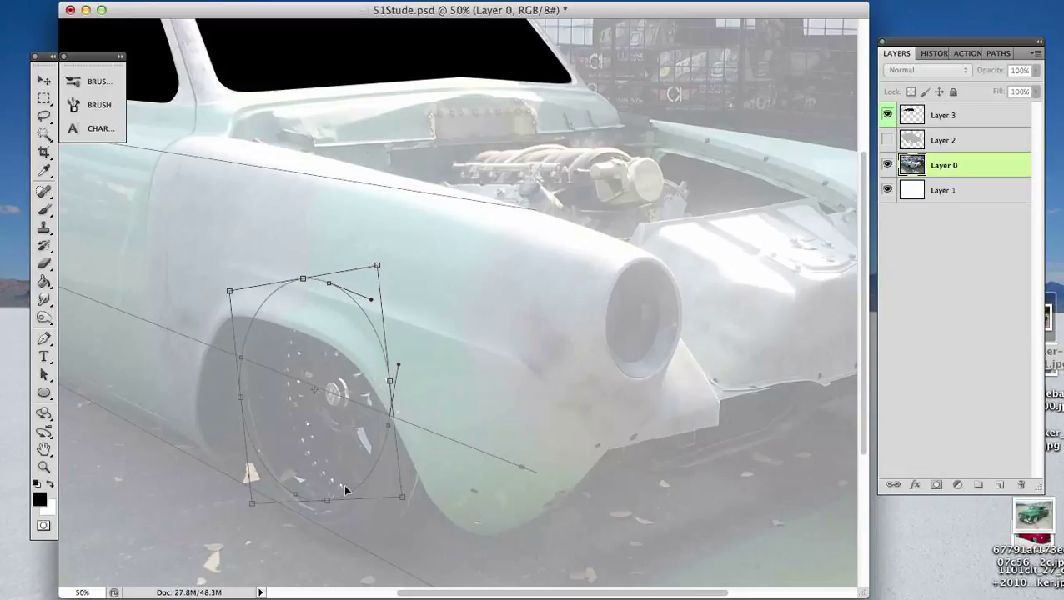
{"action": "key", "text": "Up"}
{"action": "key", "text": "Up"}
{"action": "key", "text": "Up"}
{"action": "key", "text": "Up"}
{"action": "key", "text": "Up"}
{"action": "key", "text": "Up"}
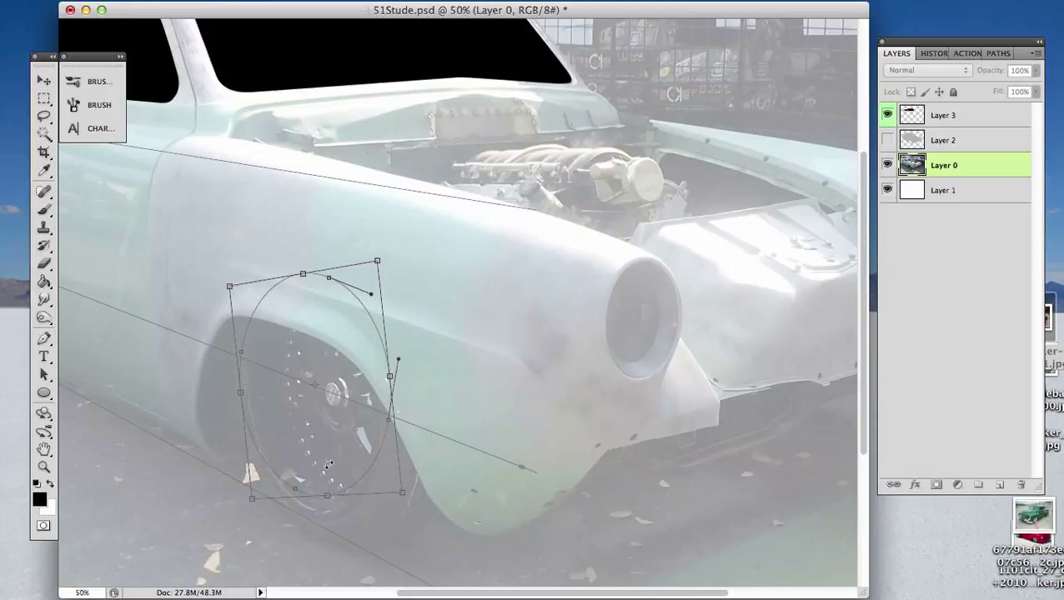
- Try tilting the ellipse slightly further counterclockwise and adjusting its height over the wheel in small nudges
{"action": "left_click_drag", "start_coordinate": [208, 276], "coordinate": [208, 283]}
{"action": "key", "text": "Up"}
{"action": "key", "text": "Up"}
{"action": "key", "text": "Up"}
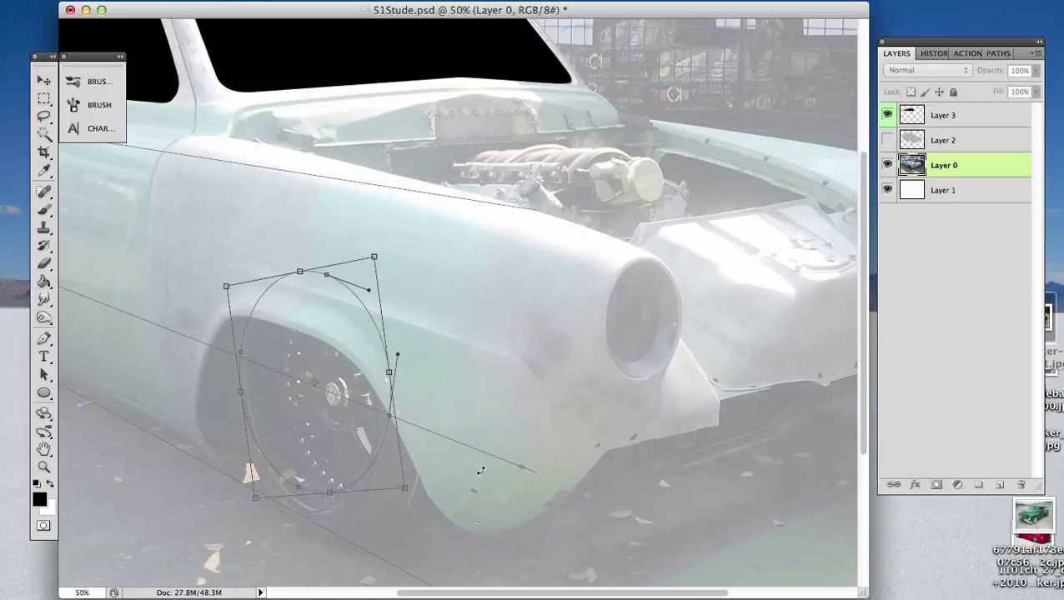
{"action": "key", "text": "Down"}
{"action": "key", "text": "Down"}
{"action": "key", "text": "Down"}
{"action": "key", "text": "Down"}
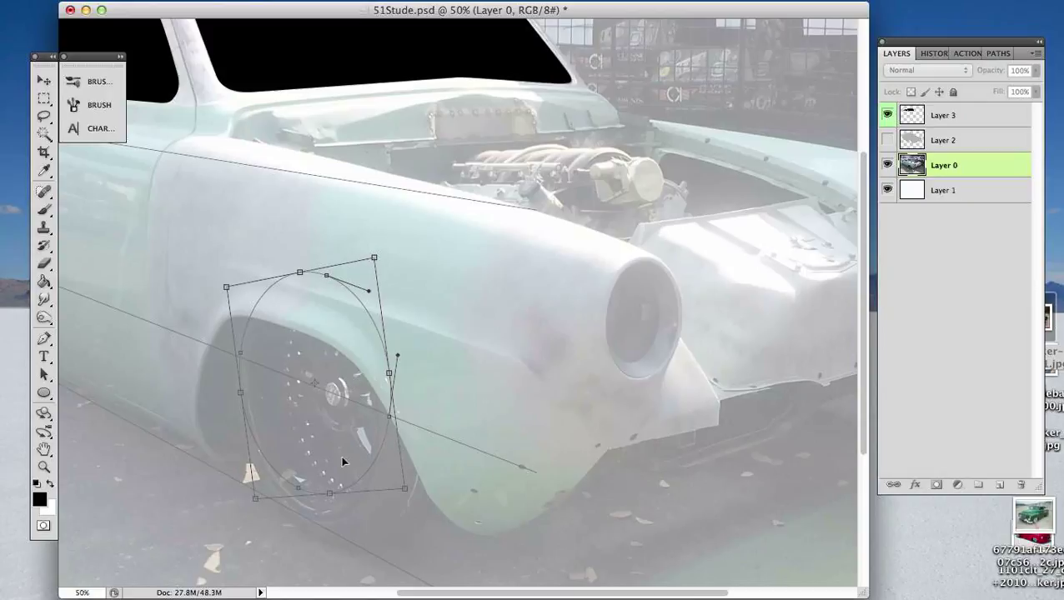
{"action": "key", "text": "Down"}
{"action": "key", "text": "Down"}
{"action": "key", "text": "Down"}
{"action": "key", "text": "Down"}
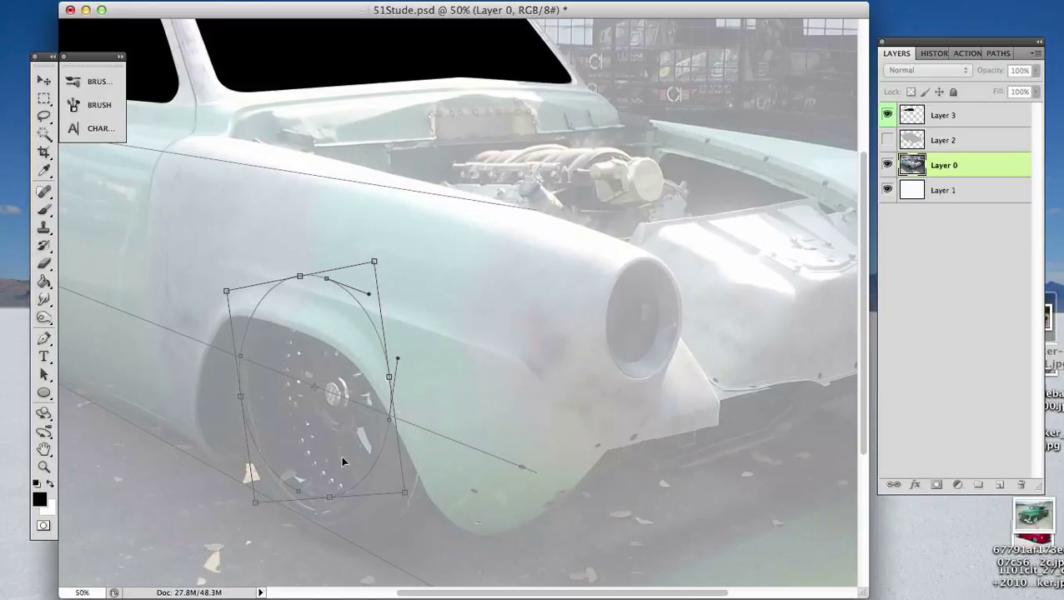
{"action": "key", "text": "Down"}
{"action": "key", "text": "Down"}
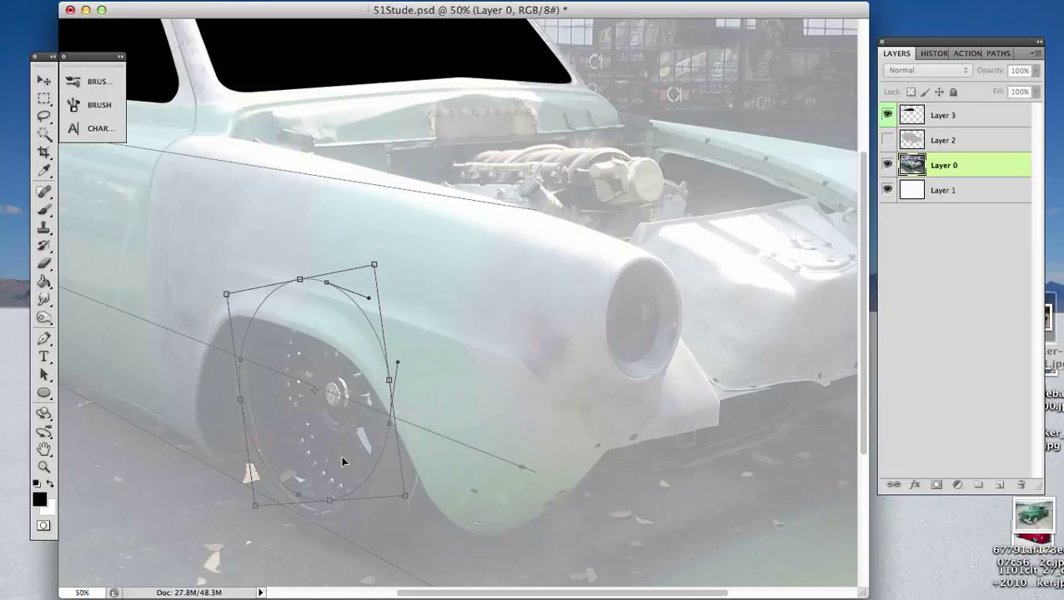
- Try lowering the ellipse onto the front tire, nudging it rearward, and narrowing it from the front edge to the wheel's width
{"action": "left_click_drag", "start_coordinate": [325, 437], "coordinate": [325, 454]}
{"action": "key", "text": "Up"}
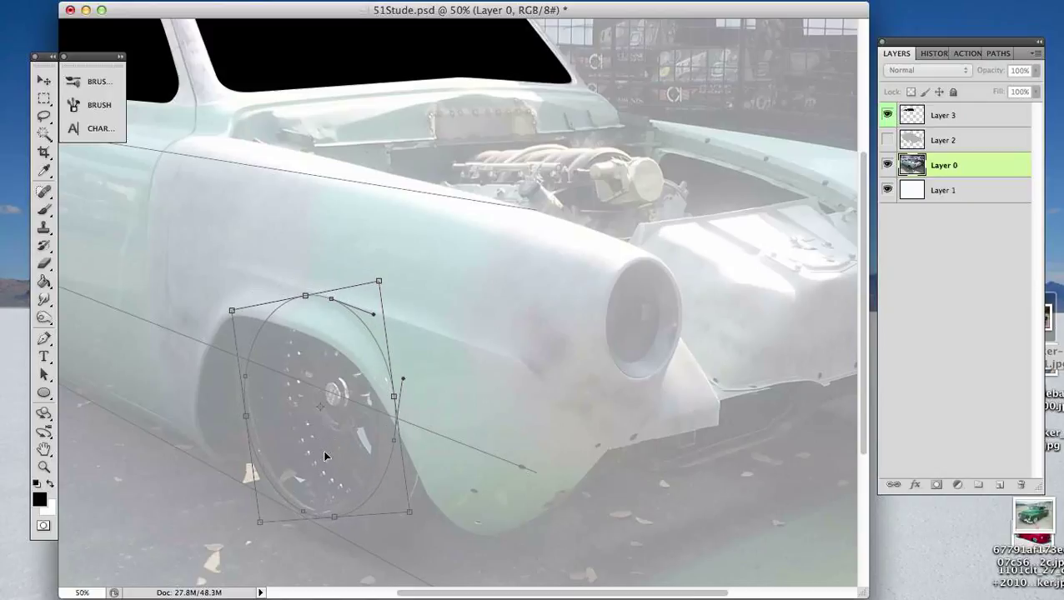
{"action": "key", "text": "Left"}
{"action": "key", "text": "Left"}
{"action": "key", "text": "Left"}
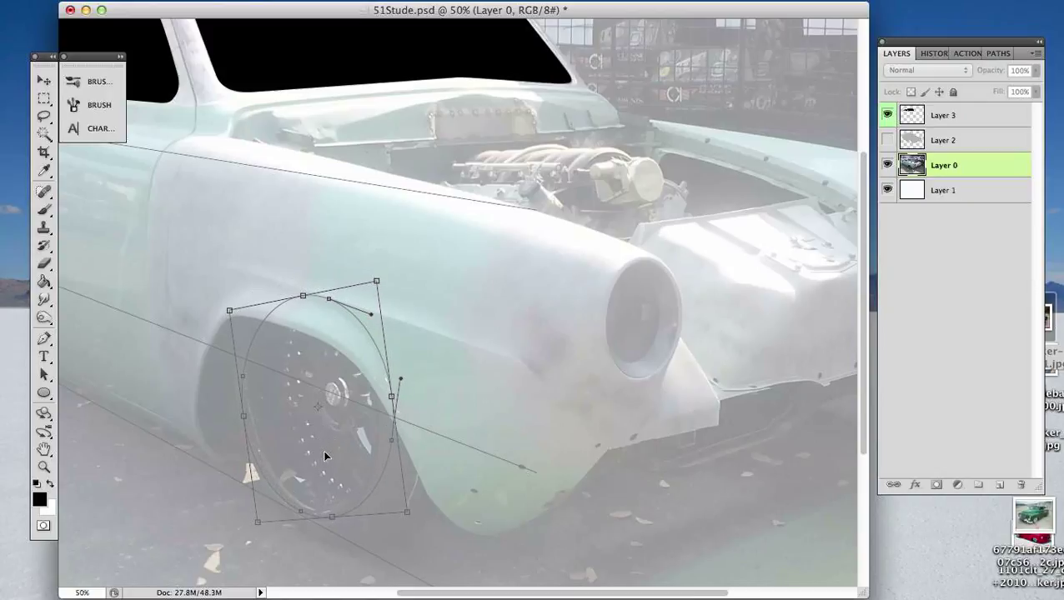
{"action": "left_click_drag", "start_coordinate": [392, 397], "coordinate": [376, 398]}
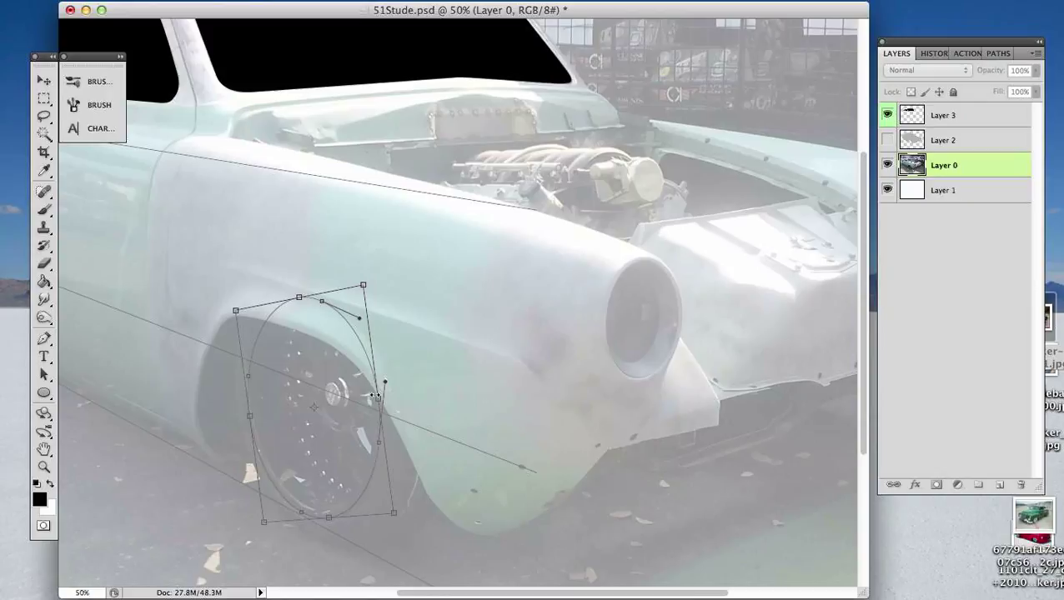
{"action": "key", "text": "Up"}
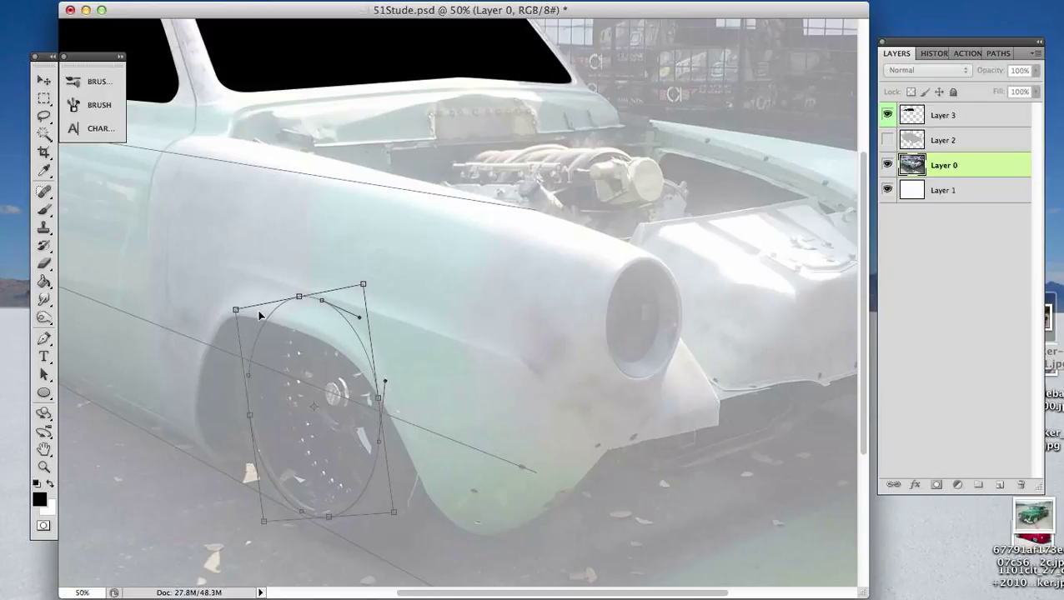
- Try skewing the ellipse by raising both of its rear corners, and undo the whole applied transform
{"action": "left_click_drag", "start_coordinate": [236, 312], "coordinate": [237, 271]}
{"action": "left_click_drag", "start_coordinate": [263, 523], "coordinate": [260, 469]}
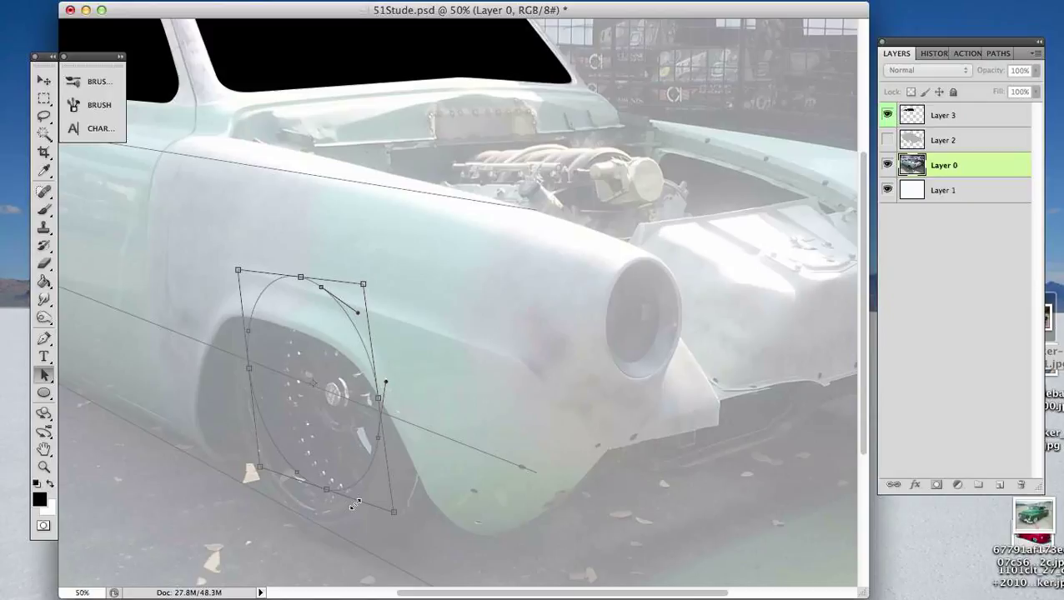
{"action": "key", "text": "Return"}
{"action": "key", "text": "ctrl+z"}
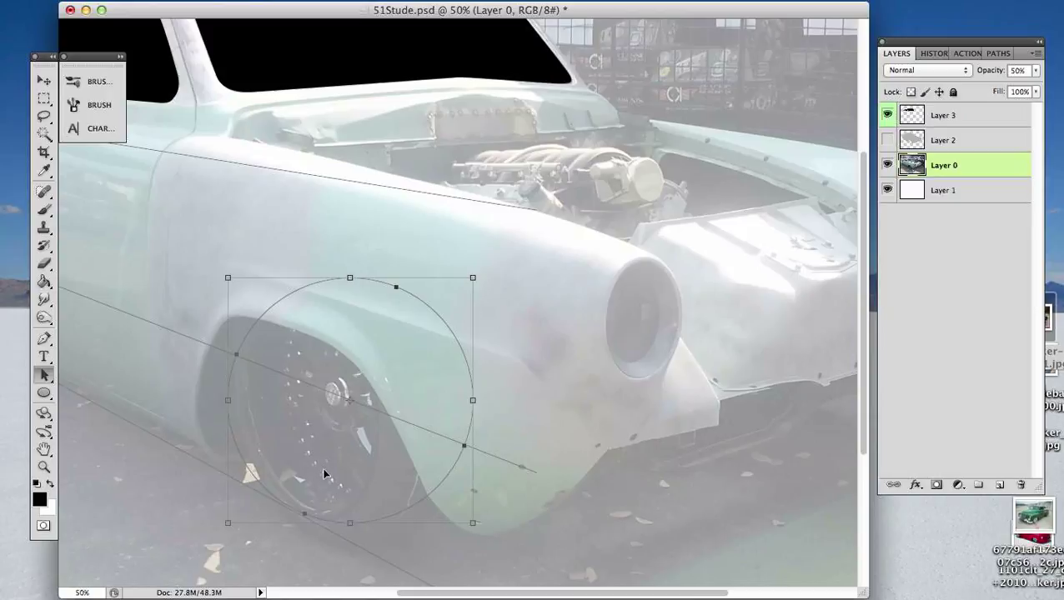
- Distort the circle path by raising its lower rear corner and lowering both front corners to follow the perspective lines
{"action": "left_click", "coordinate": [228, 522]}
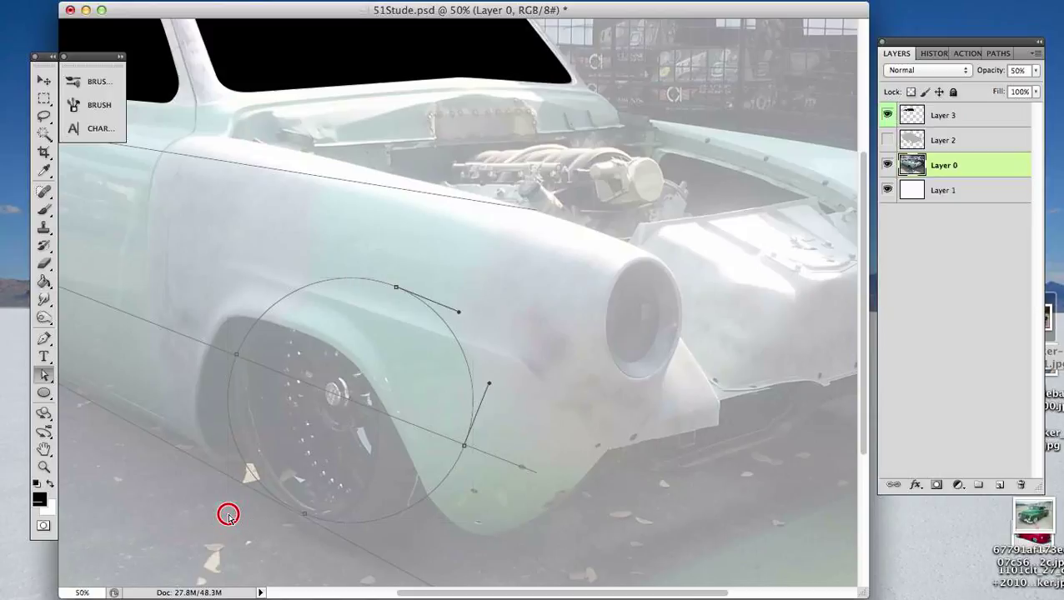
{"action": "left_click", "coordinate": [230, 501]}
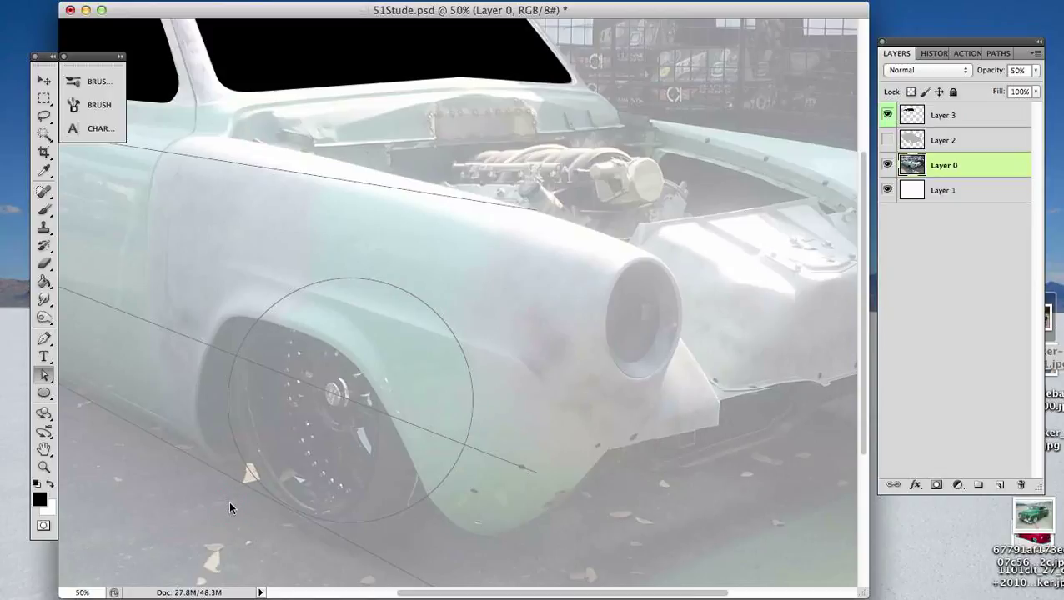
{"action": "left_click", "coordinate": [233, 443]}
{"action": "key", "text": "shift+a"}
{"action": "left_click", "coordinate": [232, 439]}
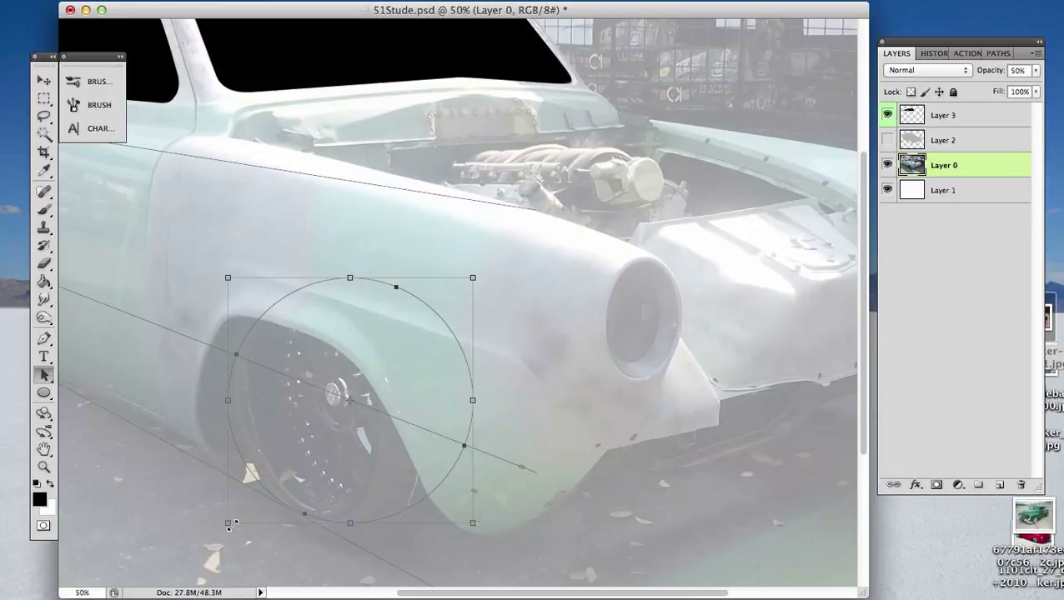
{"action": "key", "text": "super+t"}
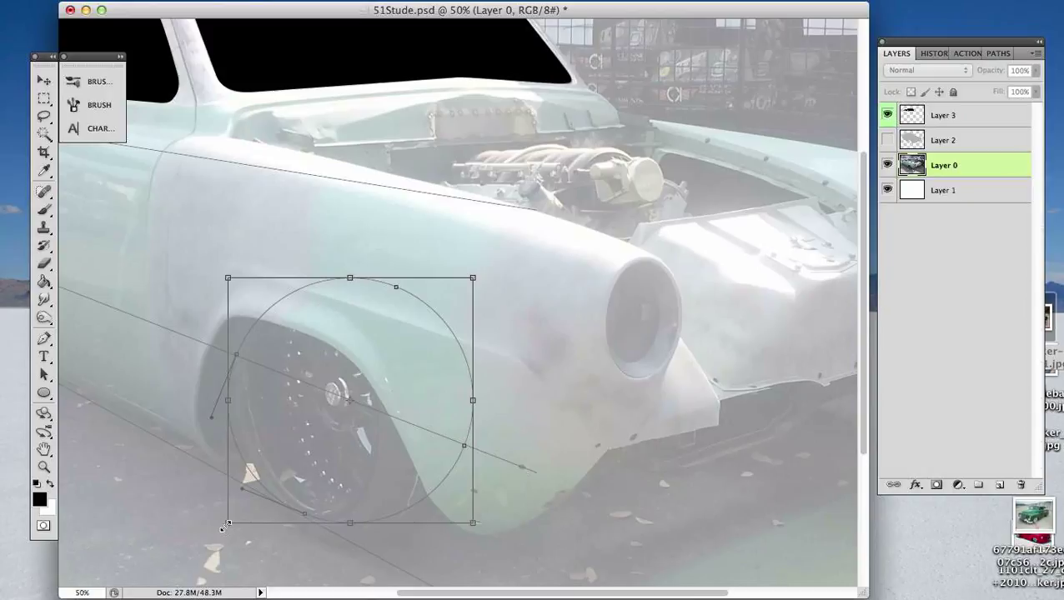
{"action": "left_click_drag", "start_coordinate": [228, 523], "coordinate": [238, 440]}
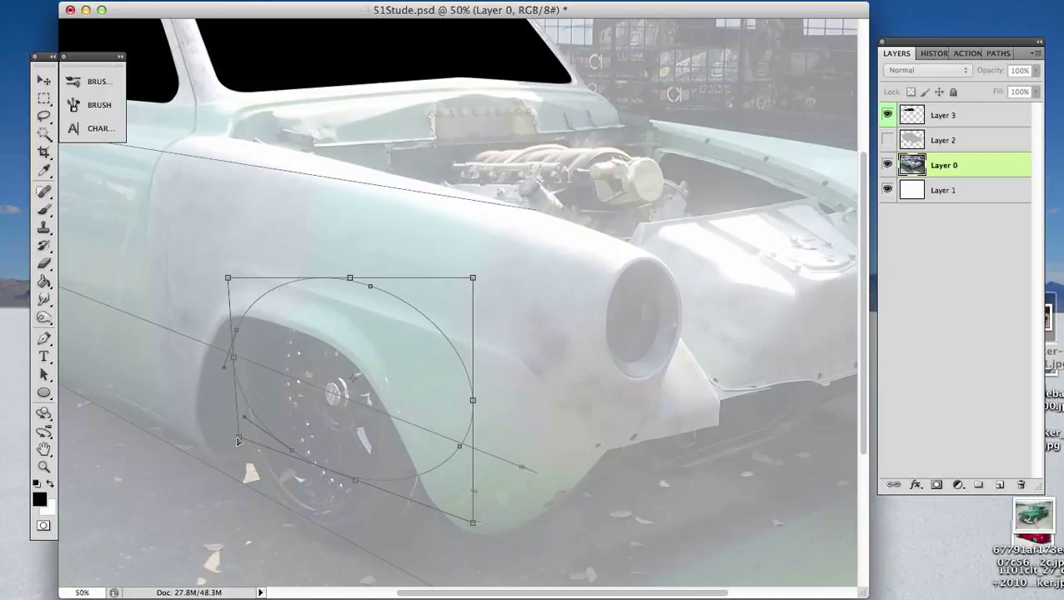
{"action": "left_click_drag", "start_coordinate": [473, 523], "coordinate": [467, 543]}
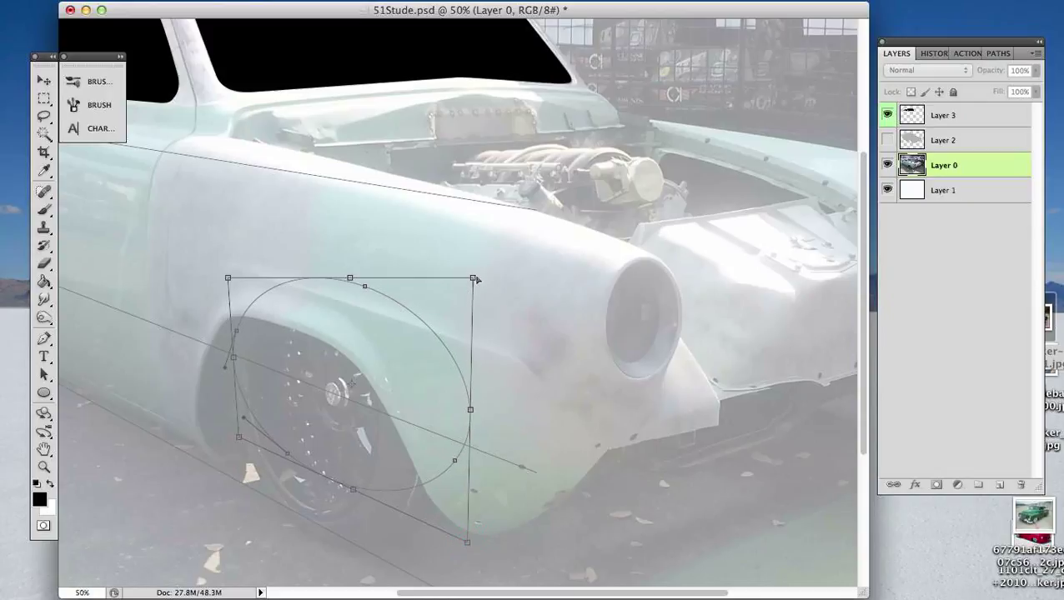
{"action": "left_click_drag", "start_coordinate": [475, 280], "coordinate": [467, 349]}
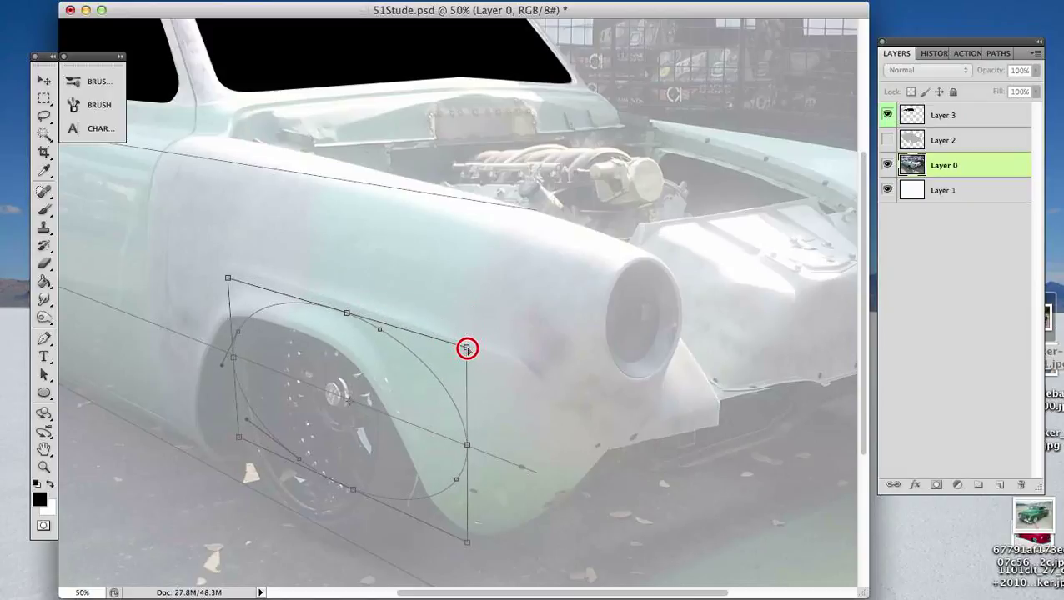
{"action": "left_click_drag", "start_coordinate": [467, 349], "coordinate": [466, 348]}
- Shrink the distorted ellipse, place it over the front wheel's rim, and nudge it slightly up and forward
{"action": "left_click_drag", "start_coordinate": [466, 445], "coordinate": [313, 487]}
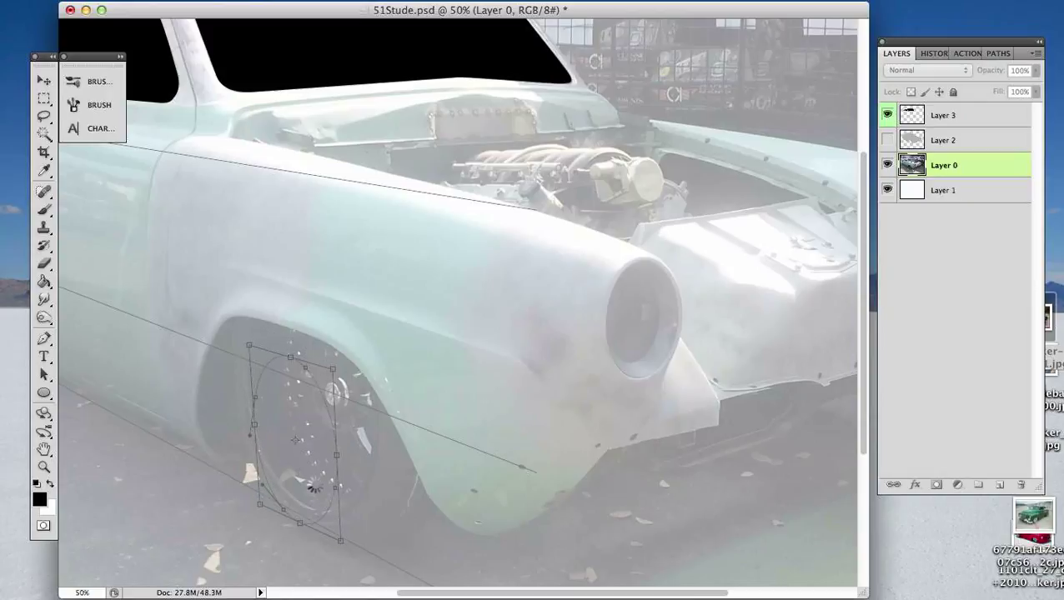
{"action": "key", "text": "Up"}
{"action": "key", "text": "Up"}
{"action": "key", "text": "Up"}
{"action": "key", "text": "Up"}
{"action": "key", "text": "Up"}
{"action": "key", "text": "Up"}
{"action": "key", "text": "Up"}
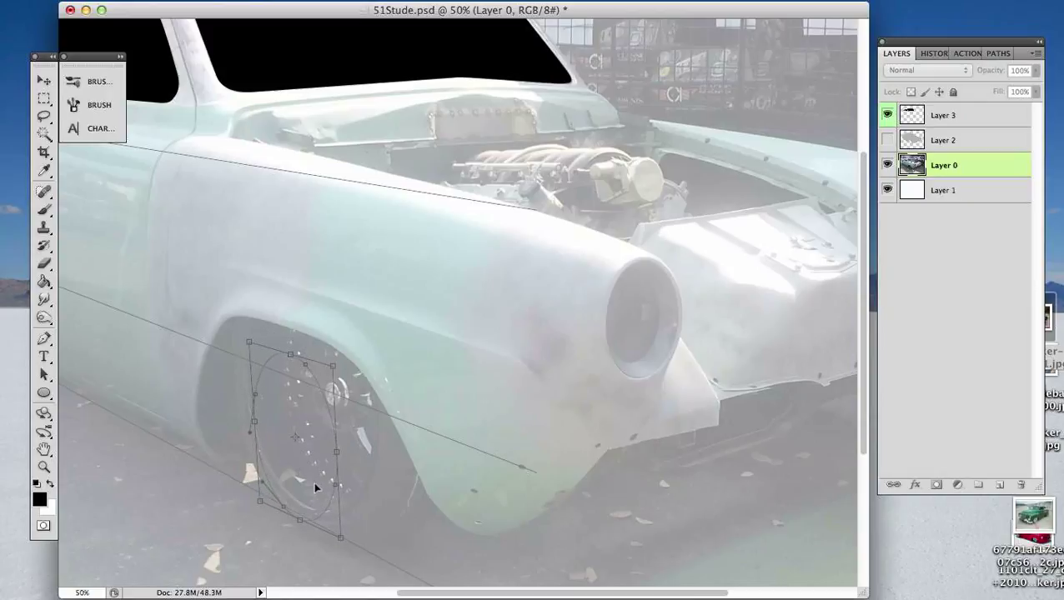
{"action": "key", "text": "Right"}
- Fine-tune the small ellipse's position over the rim with nudges down, forward and slightly back
{"action": "key", "text": "Right"}
{"action": "key", "text": "Right"}
{"action": "key", "text": "Right"}
{"action": "key", "text": "Right"}
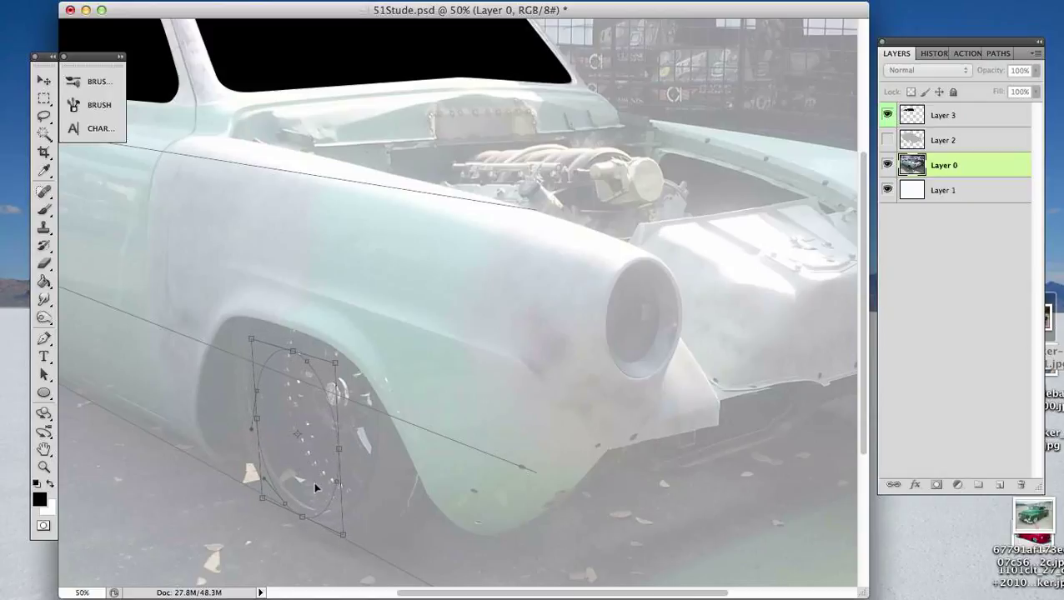
{"action": "key", "text": "Down"}
{"action": "key", "text": "Down"}
{"action": "key", "text": "Right"}
{"action": "key", "text": "Right"}
{"action": "key", "text": "Right"}
{"action": "key", "text": "Right"}
{"action": "key", "text": "Right"}
{"action": "key", "text": "Right"}
{"action": "key", "text": "Right"}
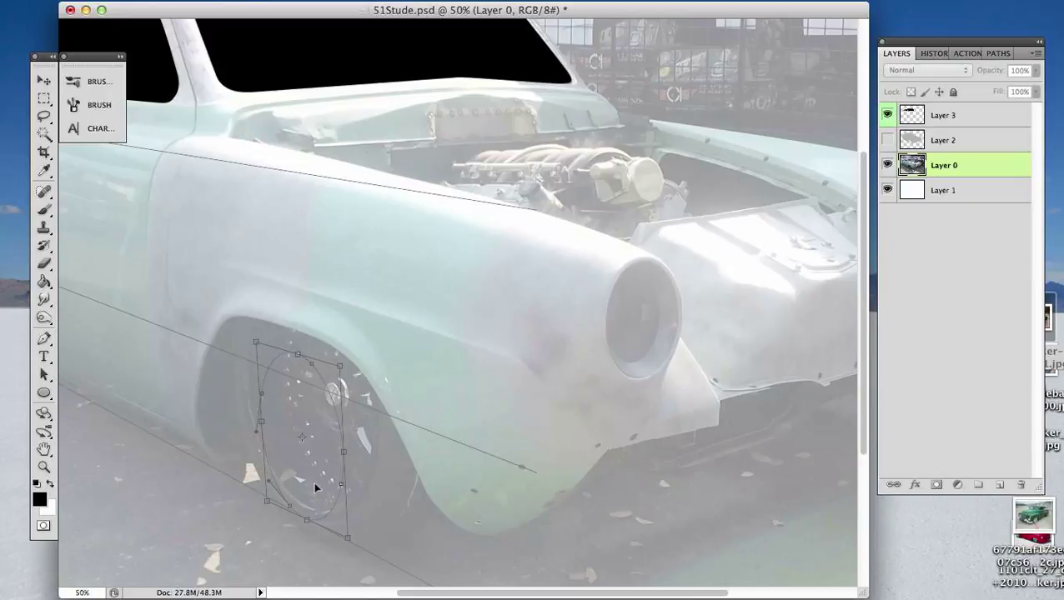
{"action": "key", "text": "Down"}
{"action": "key", "text": "Down"}
{"action": "key", "text": "Right"}
{"action": "key", "text": "Right"}
{"action": "key", "text": "Right"}
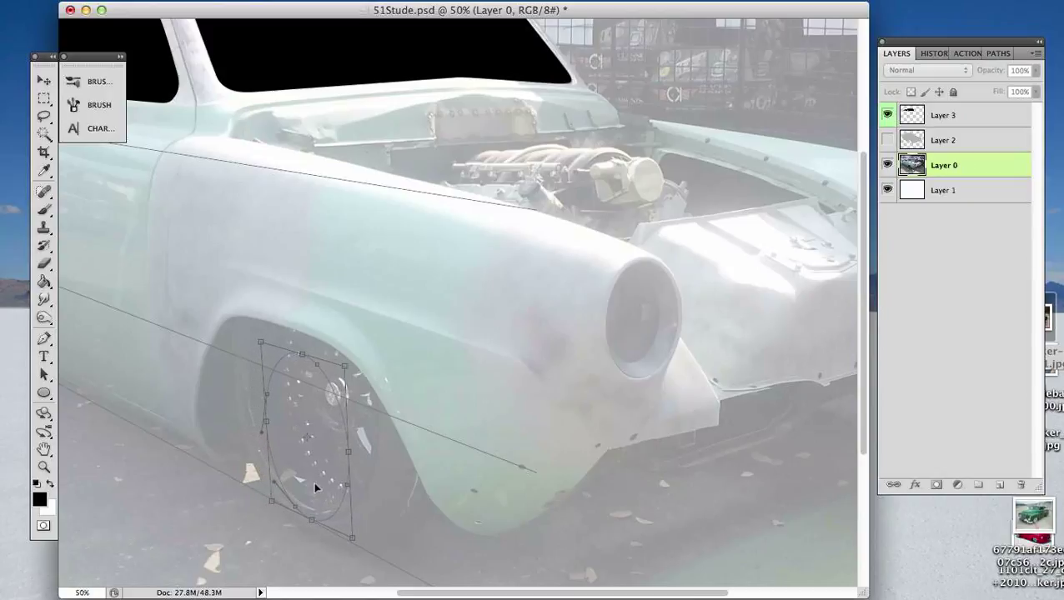
{"action": "key", "text": "Left"}
{"action": "key", "text": "Left"}
{"action": "key", "text": "Left"}
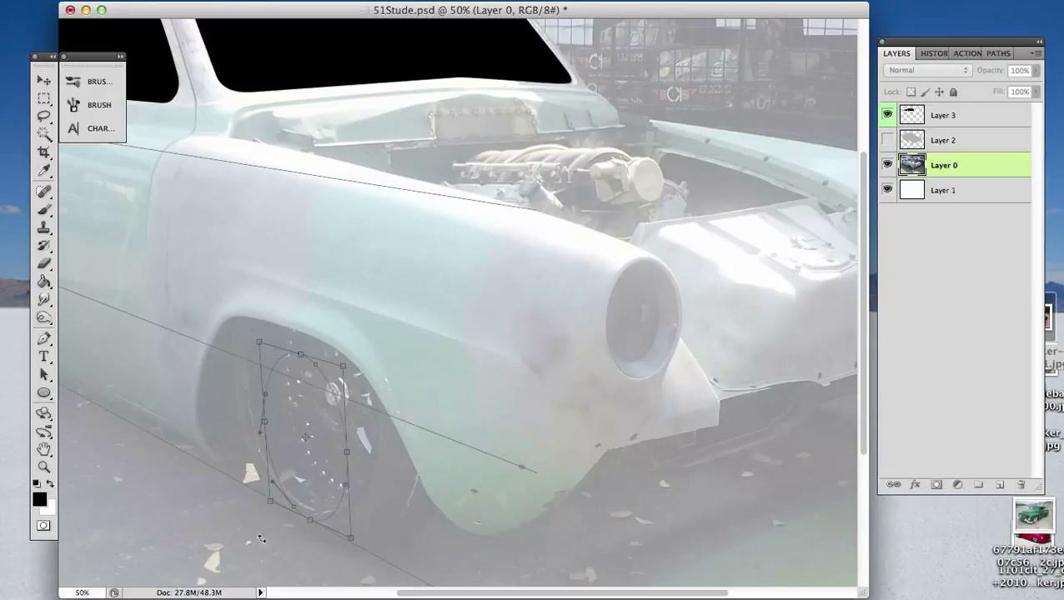
- Enlarge the ellipse from its upper front corner to about the wheel's size and nudge it rearward and up over the tire
{"action": "left_click_drag", "start_coordinate": [342, 366], "coordinate": [376, 308]}
{"action": "key", "text": "Left"}
{"action": "key", "text": "Left"}
{"action": "key", "text": "Left"}
{"action": "key", "text": "Left"}
{"action": "key", "text": "Left"}
{"action": "key", "text": "Left"}
{"action": "key", "text": "Left"}
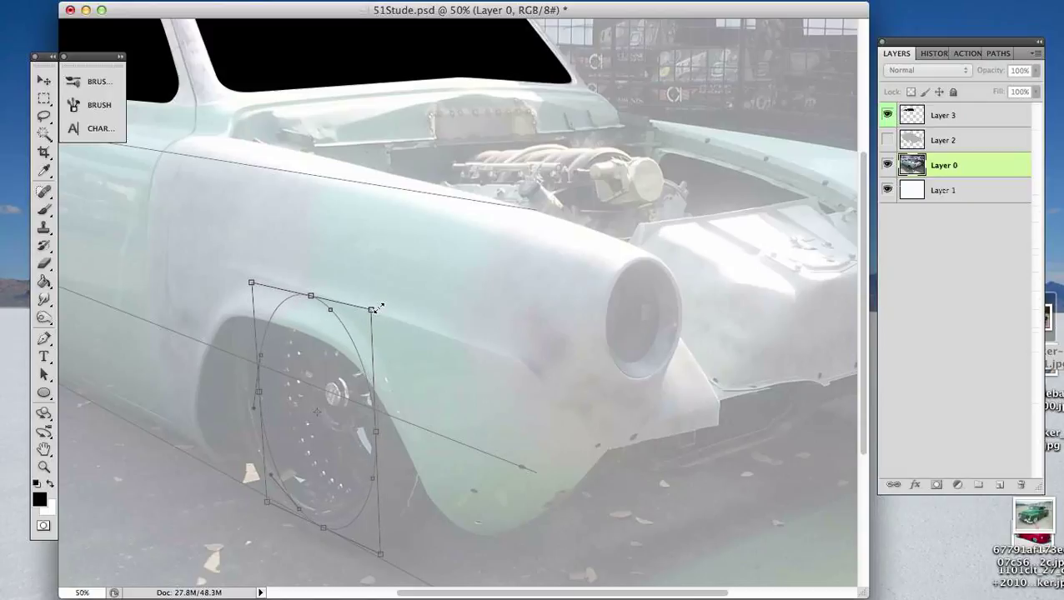
{"action": "key", "text": "Up"}
{"action": "key", "text": "Up"}
{"action": "key", "text": "Up"}
{"action": "key", "text": "Left"}
{"action": "key", "text": "Left"}
{"action": "key", "text": "Left"}
{"action": "key", "text": "Left"}
{"action": "key", "text": "Left"}
{"action": "key", "text": "Left"}
{"action": "key", "text": "Left"}
{"action": "key", "text": "Left"}
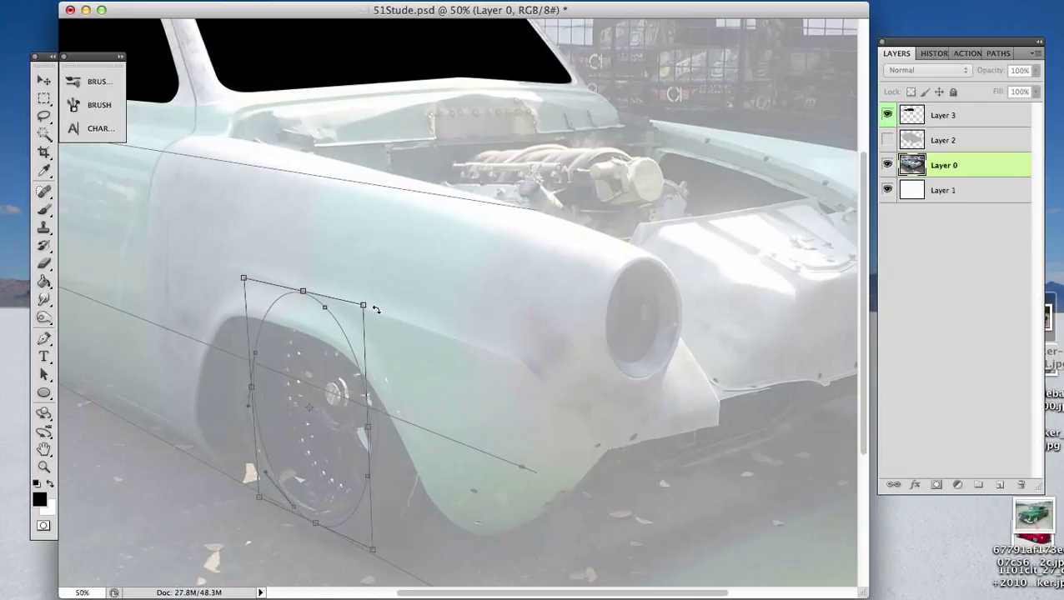
{"action": "key", "text": "Up"}
{"action": "key", "text": "Up"}
{"action": "key", "text": "Up"}
{"action": "key", "text": "Up"}
{"action": "key", "text": "Up"}
{"action": "key", "text": "Up"}
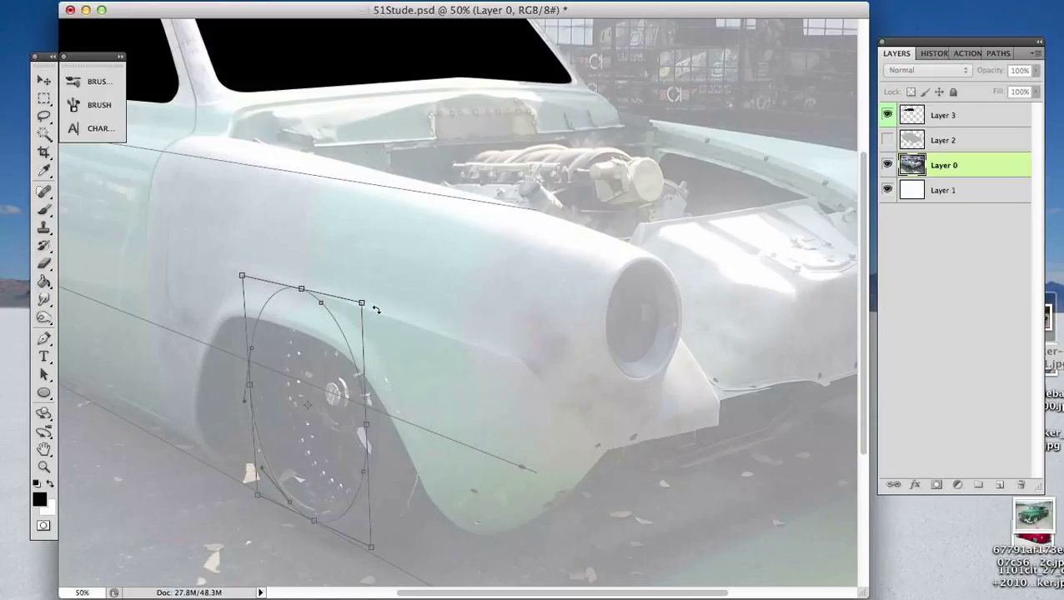
{"action": "key", "text": "Left"}
{"action": "key", "text": "Up"}
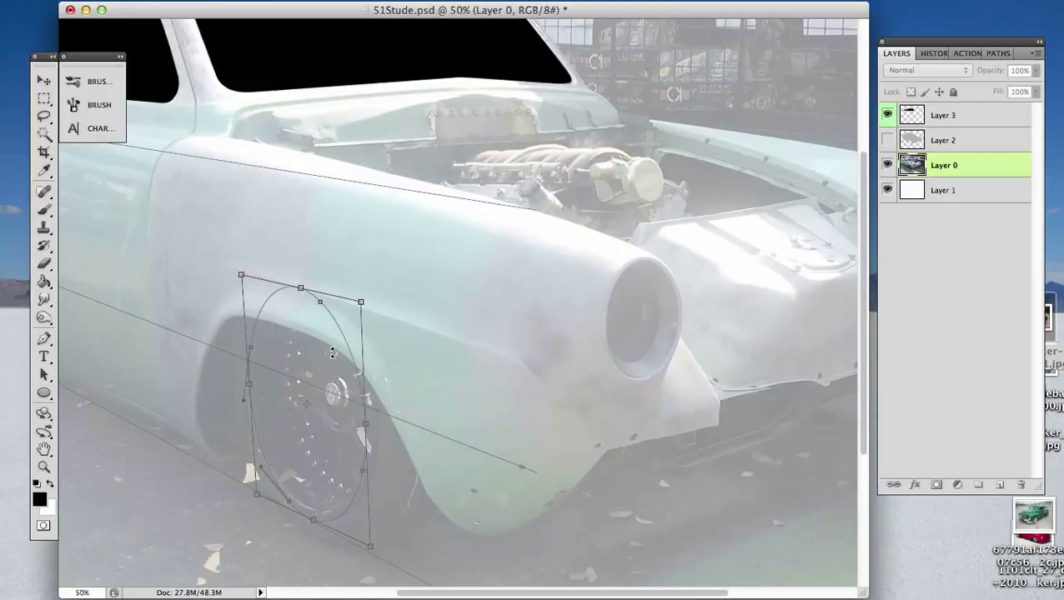
- Widen the ellipse from its front edge to the wheel's width and nudge it slightly rearward and up
{"action": "left_click_drag", "start_coordinate": [369, 424], "coordinate": [382, 426]}
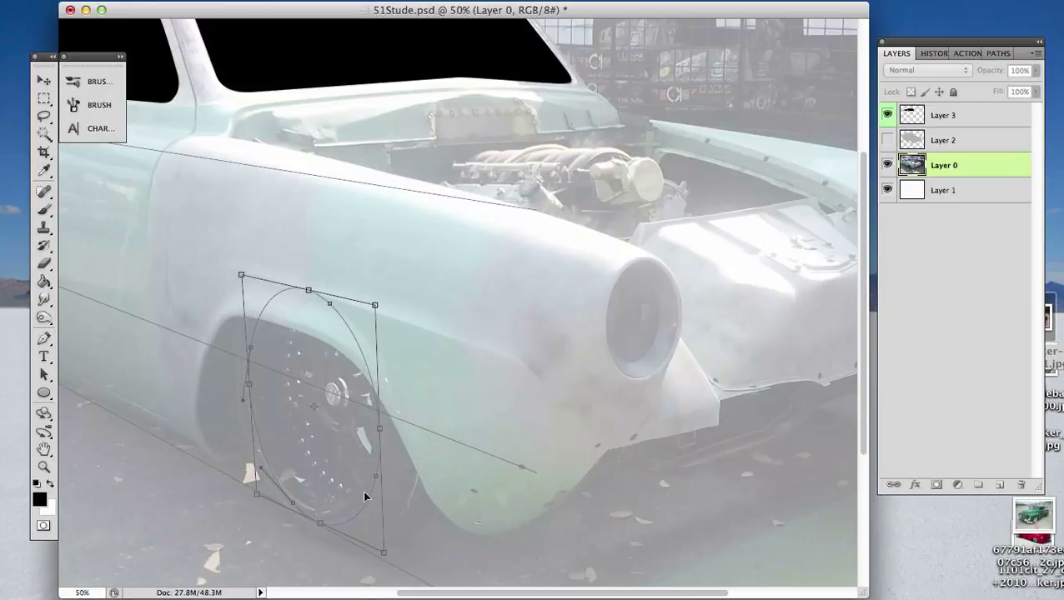
{"action": "key", "text": "Left"}
{"action": "key", "text": "Left"}
{"action": "key", "text": "Left"}
{"action": "key", "text": "Left"}
{"action": "key", "text": "Left"}
{"action": "key", "text": "Left"}
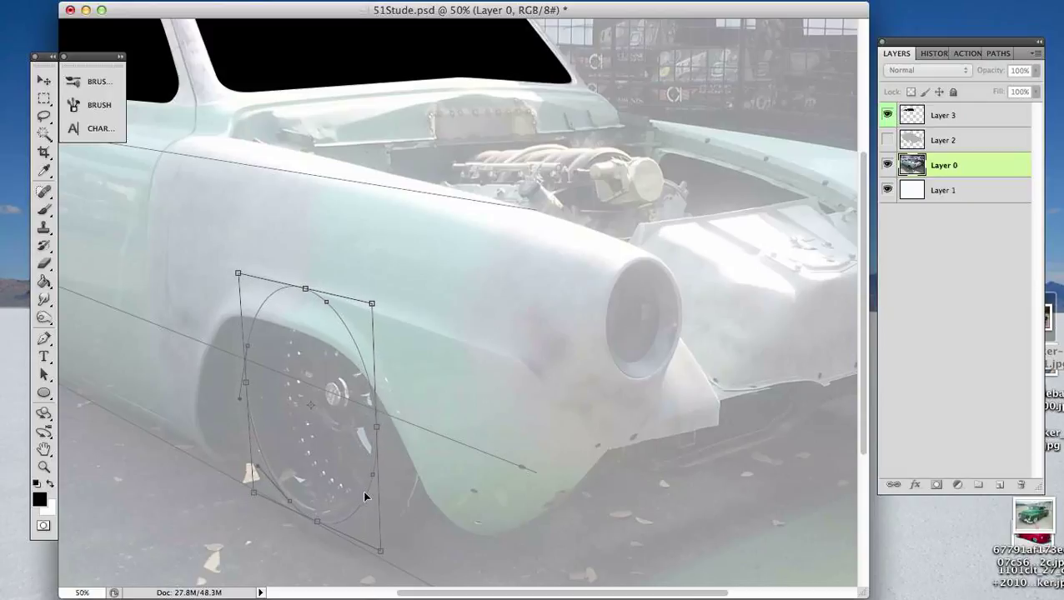
{"action": "key", "text": "Up"}
{"action": "key", "text": "Up"}
{"action": "key", "text": "Up"}
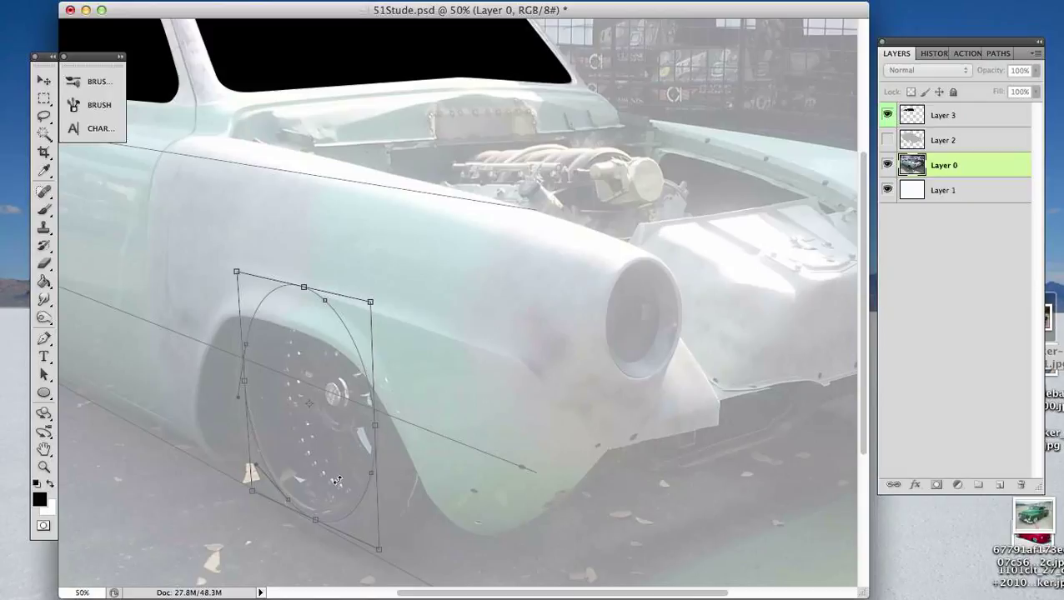
- Skew the ellipse's top edge slightly forward, then refine its upper corners and top edge to enlarge and raise it a little
{"action": "key", "text": "super+minus"}
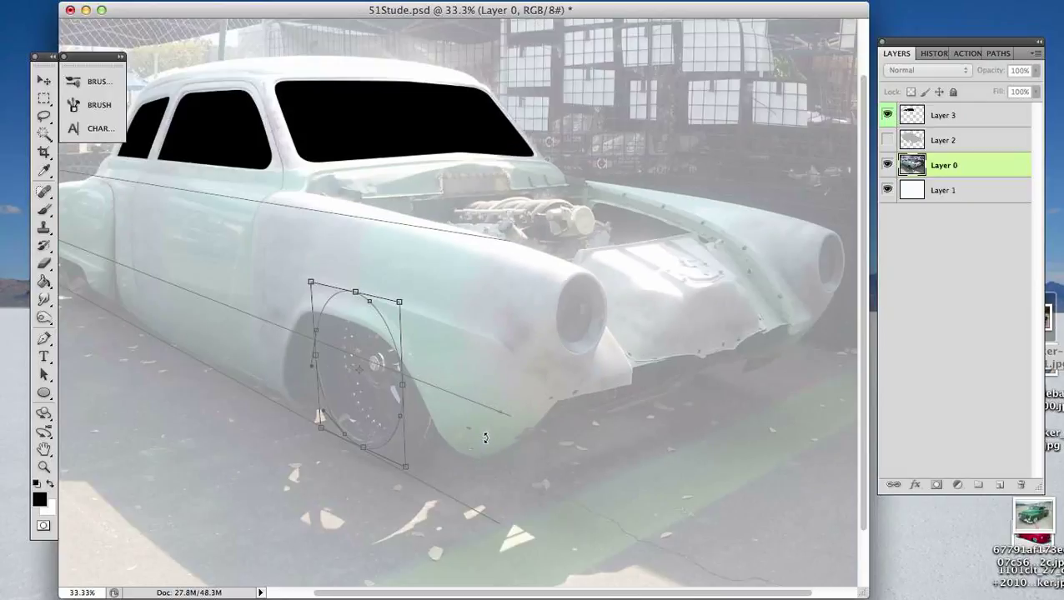
{"action": "key", "text": "super+minus"}
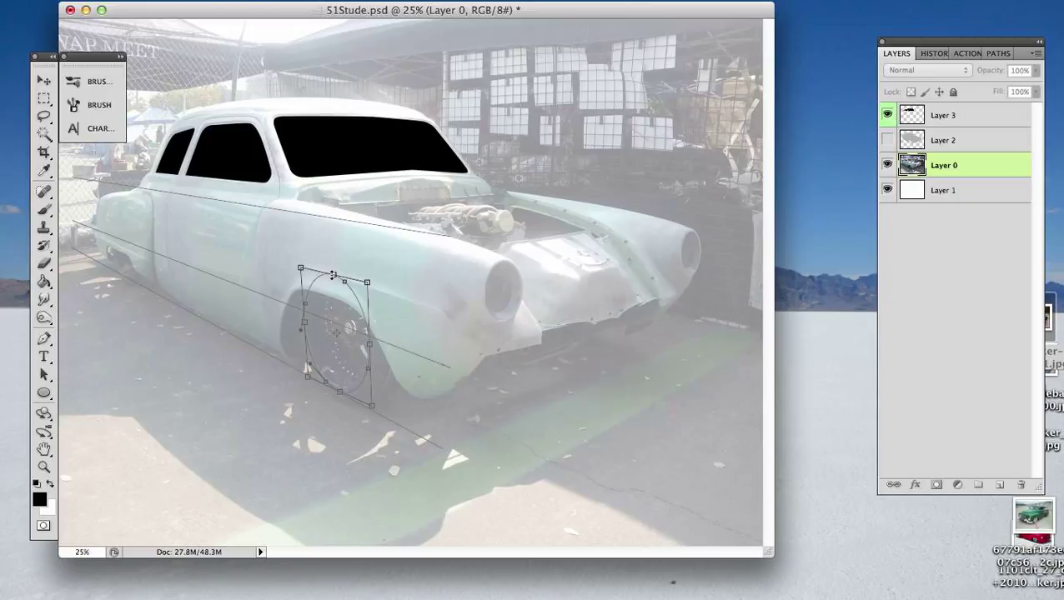
{"action": "left_click", "coordinate": [334, 276]}
{"action": "left_click_drag", "start_coordinate": [333, 276], "coordinate": [338, 278]}
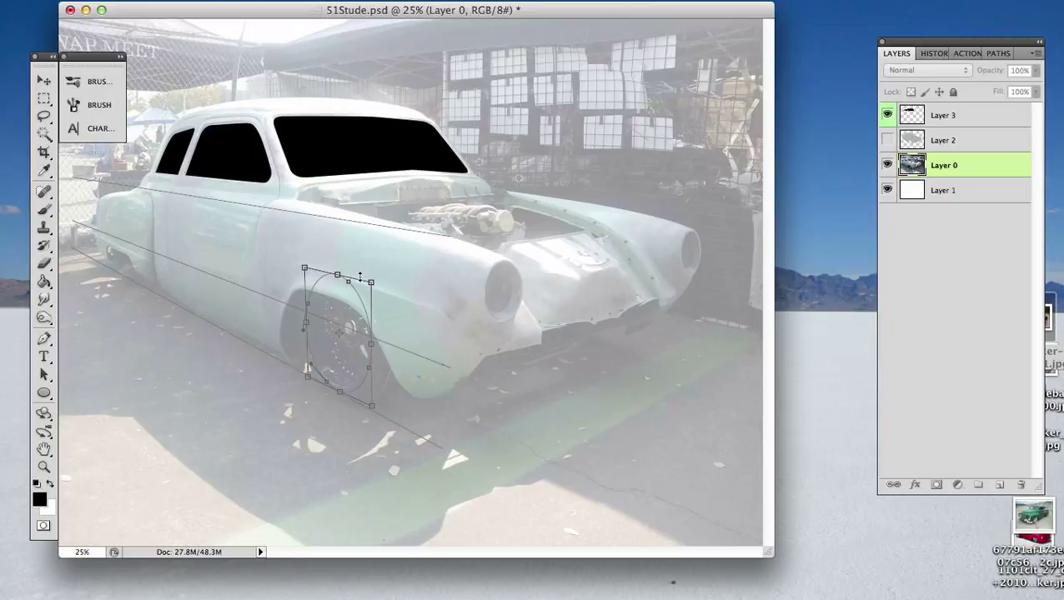
{"action": "left_click", "coordinate": [372, 282]}
{"action": "left_click_drag", "start_coordinate": [372, 282], "coordinate": [374, 280]}
{"action": "key", "text": "Left"}
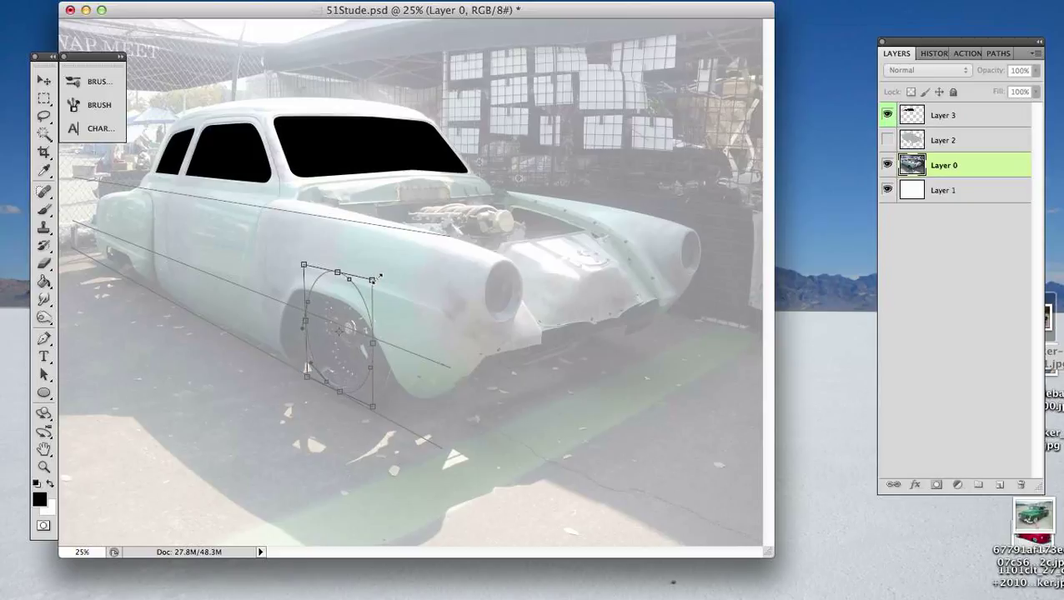
{"action": "key", "text": "Right"}
{"action": "left_click", "coordinate": [339, 275]}
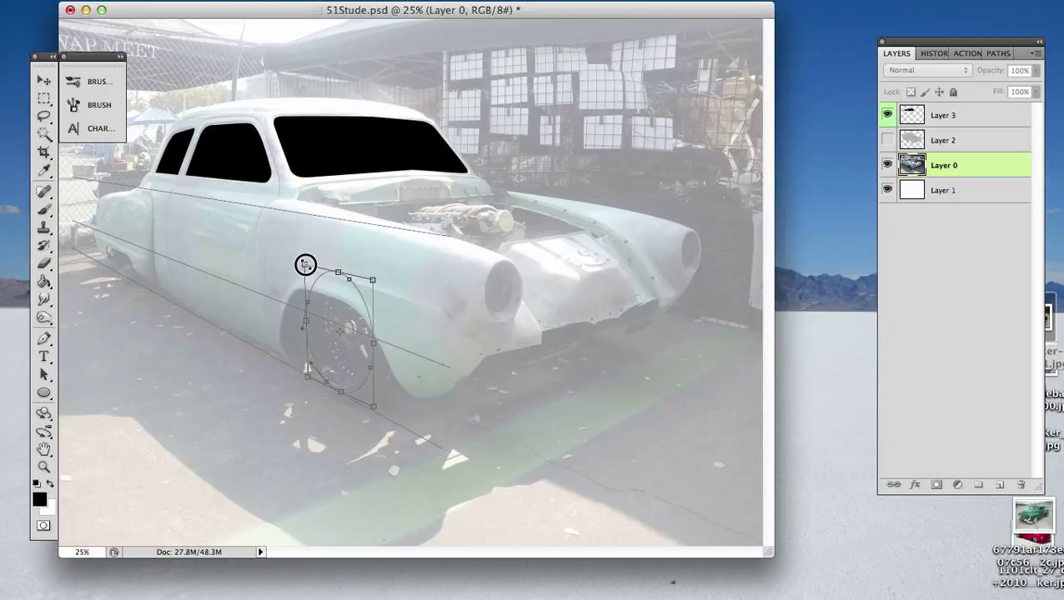
{"action": "left_click_drag", "start_coordinate": [302, 264], "coordinate": [300, 260]}
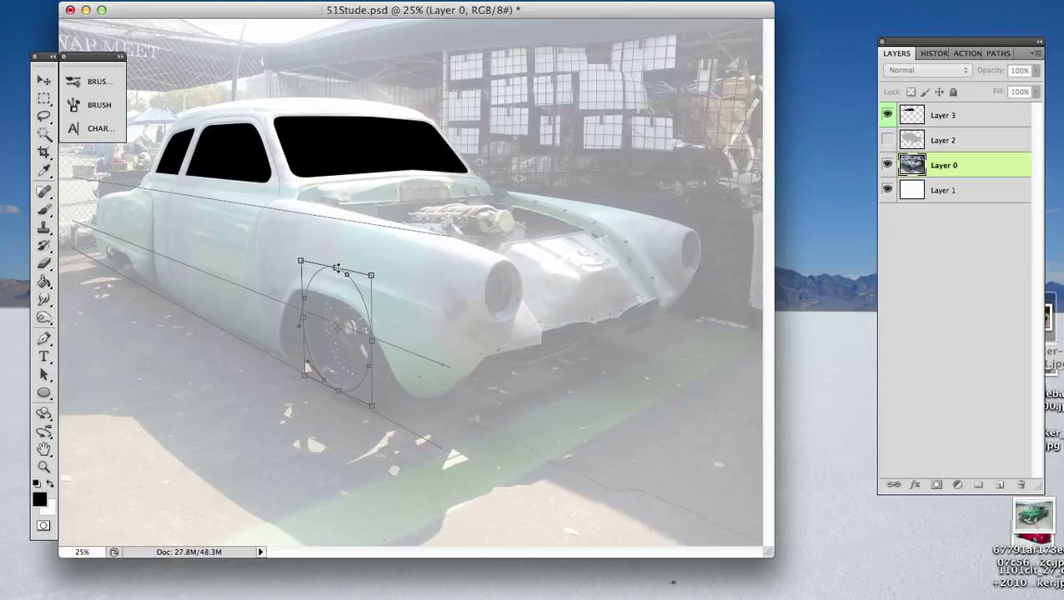
{"action": "left_click_drag", "start_coordinate": [336, 271], "coordinate": [335, 268]}
- Show the rulers, place a vertical guide through the ellipse's bottom midpoint, align its top midpoint to the guide, and apply the transform
{"action": "key", "text": "super+r"}
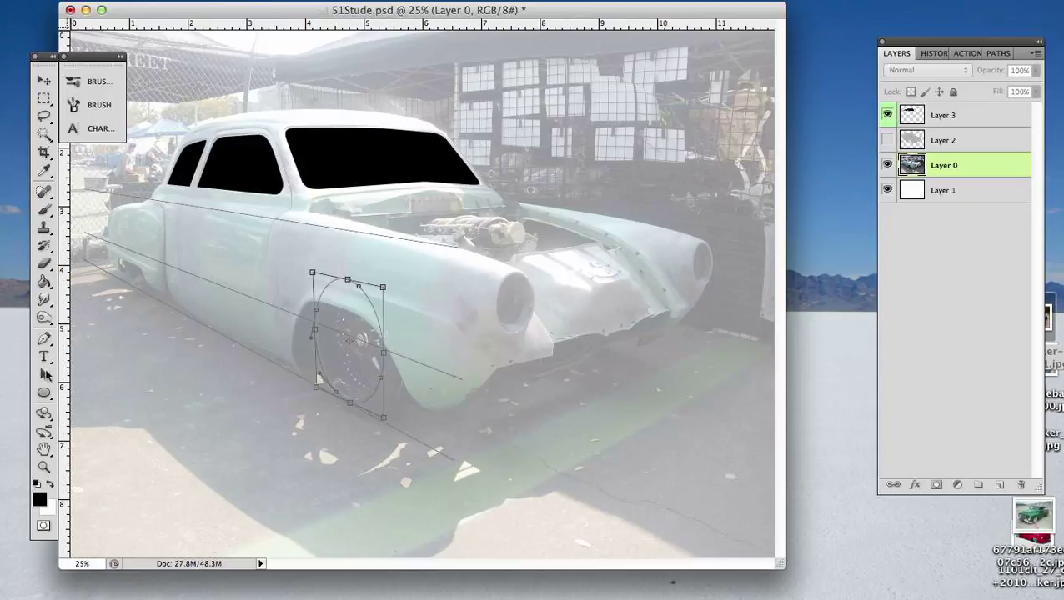
{"action": "left_click_drag", "start_coordinate": [64, 368], "coordinate": [350, 401]}
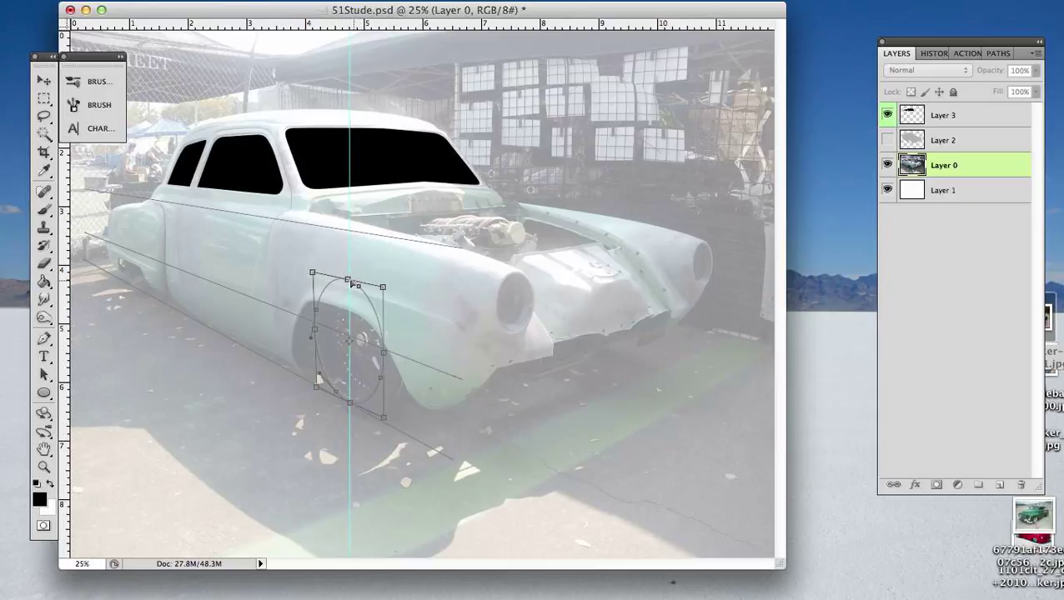
{"action": "left_click_drag", "start_coordinate": [349, 281], "coordinate": [354, 282]}
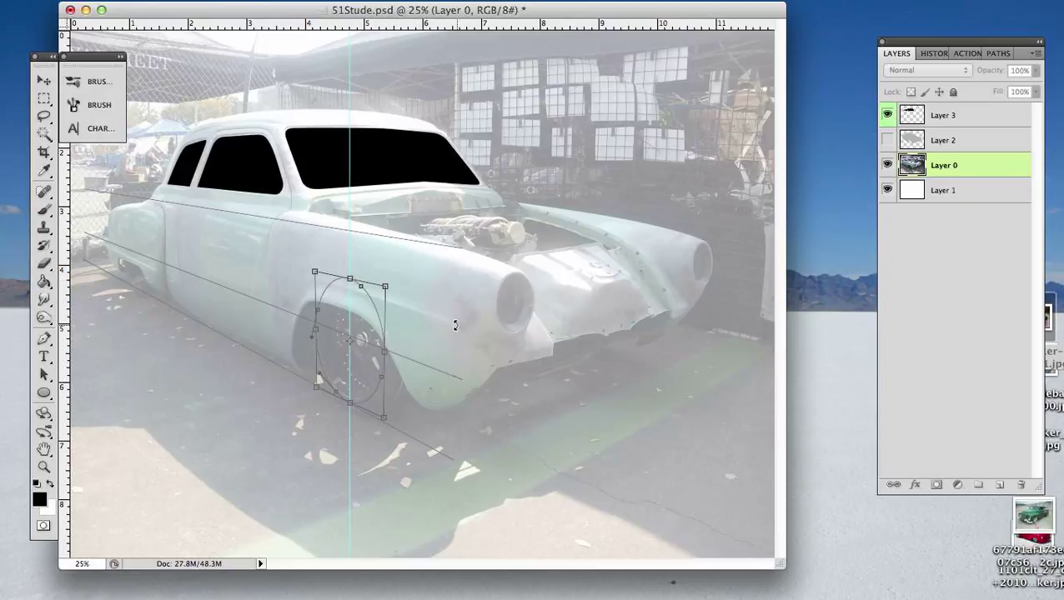
{"action": "key", "text": "Return"}
{"action": "key", "text": "5"}
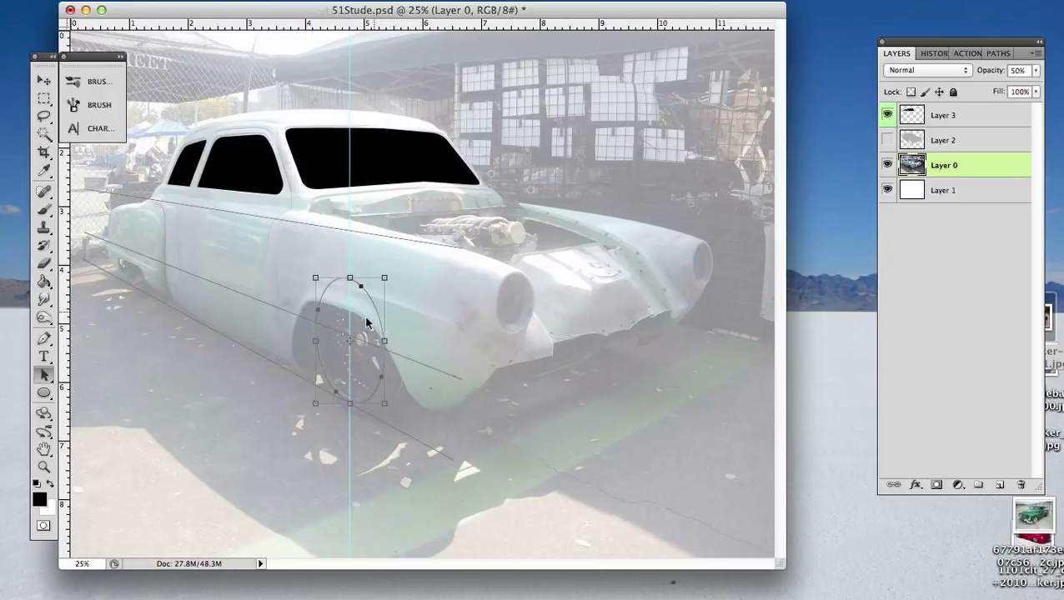
- Delete the three straight perspective lines from the Work Path and select the remaining wheel ellipse
{"action": "left_click", "coordinate": [994, 56]}
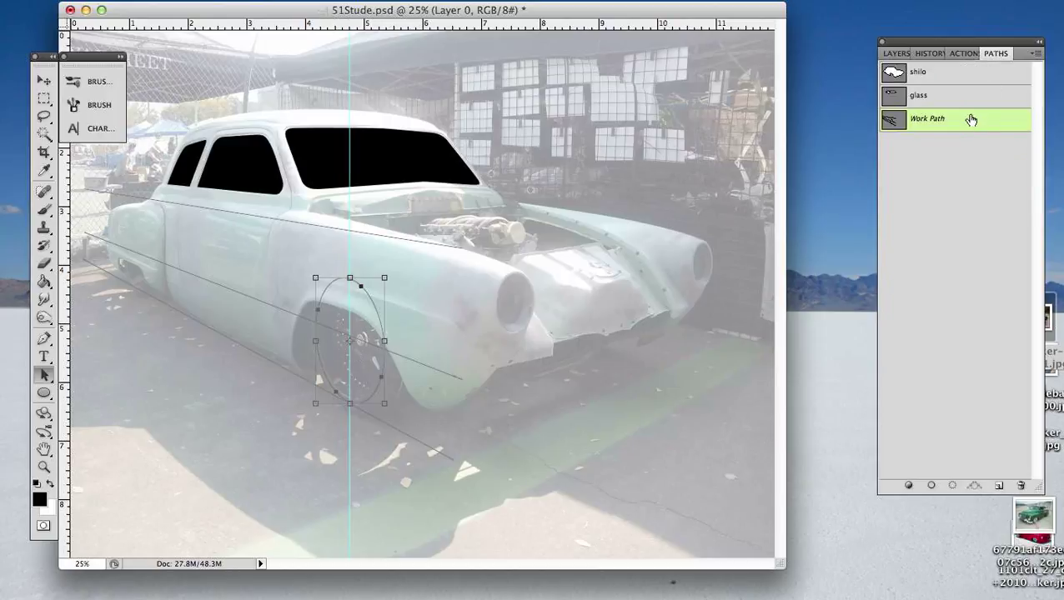
{"action": "left_click", "coordinate": [241, 172]}
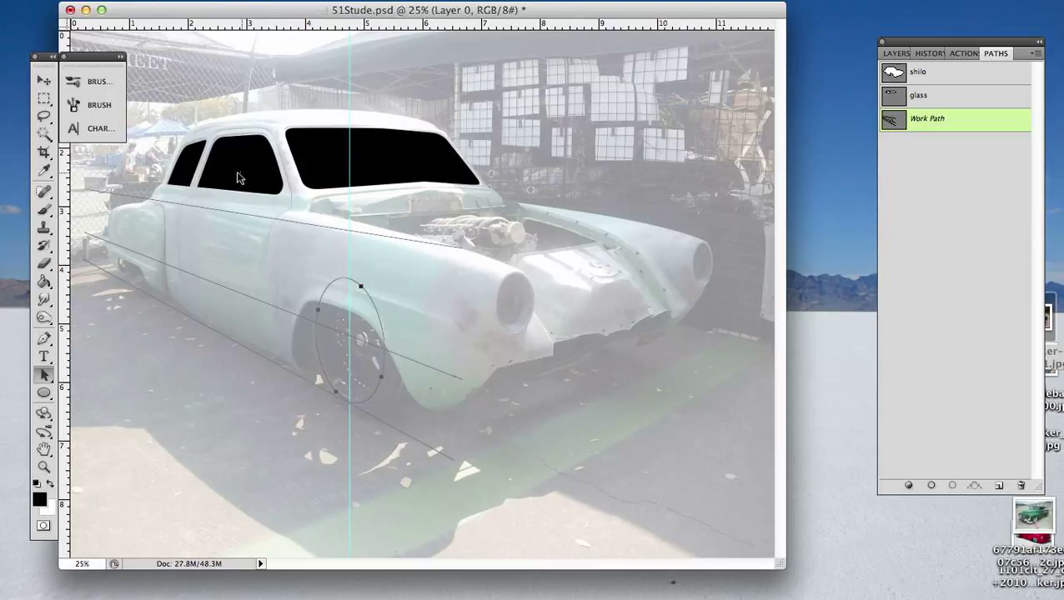
{"action": "left_click_drag", "start_coordinate": [233, 161], "coordinate": [251, 468]}
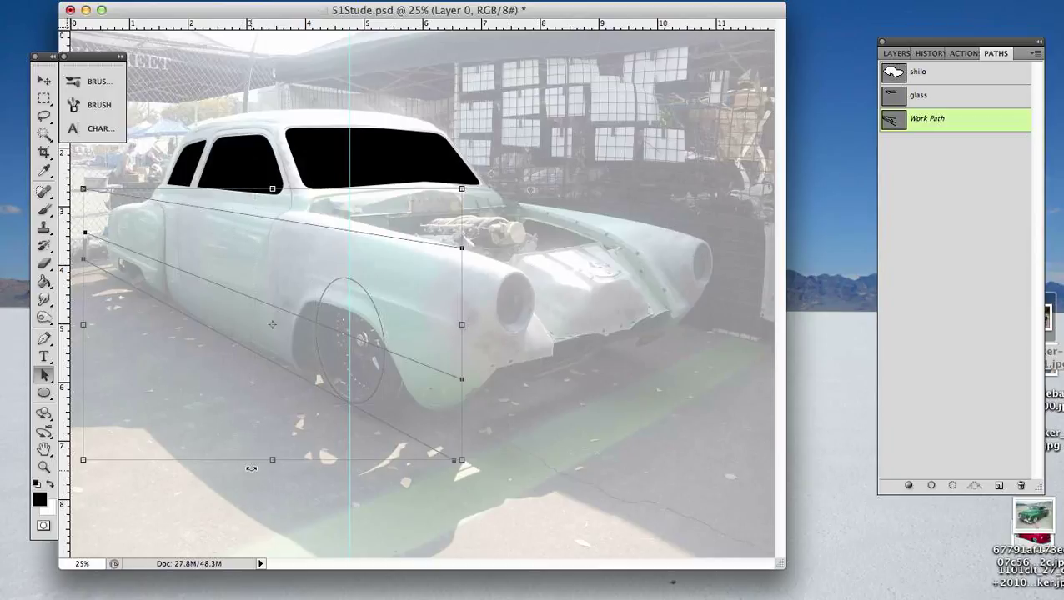
{"action": "key", "text": "Delete"}
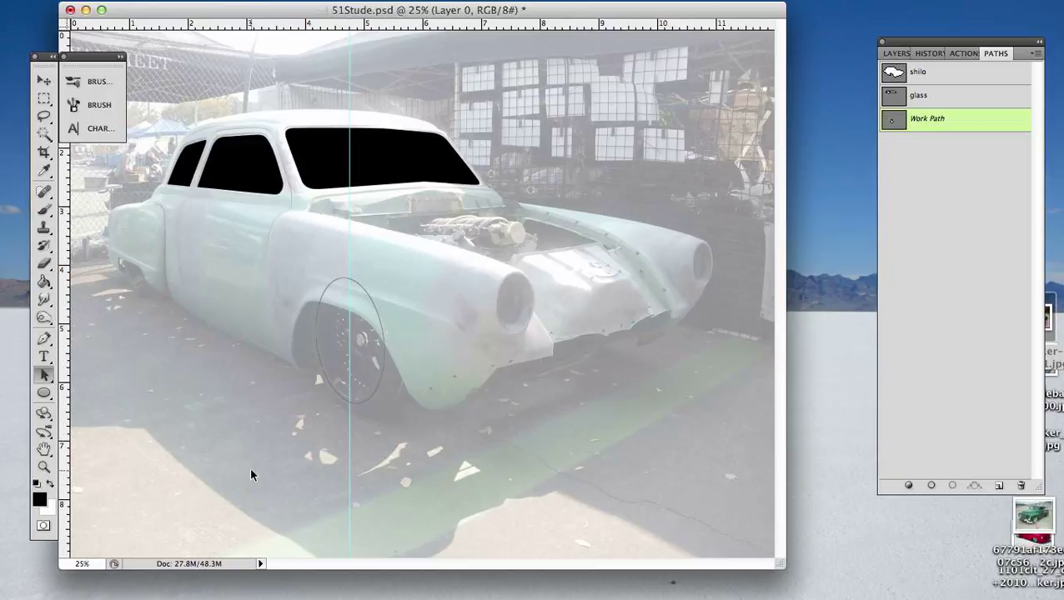
{"action": "left_click", "coordinate": [383, 372]}
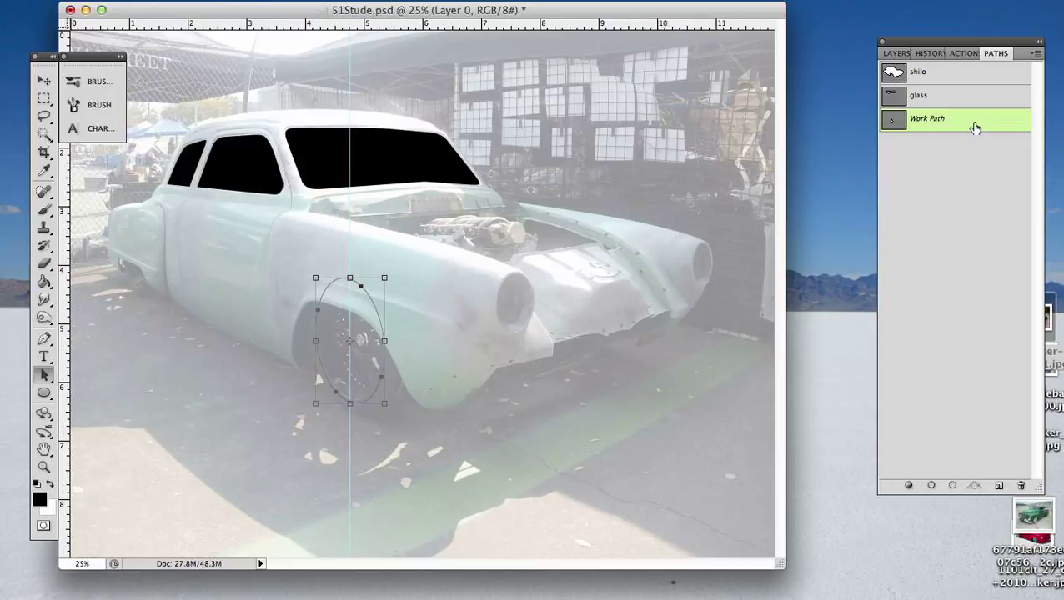
- Save the Work Path holding the wheel ellipse as Path 1
{"action": "mouse_move", "coordinate": [969, 126]}
{"action": "left_mouse_down"}
{"action": "mouse_move", "coordinate": [999, 484]}
{"action": "mouse_move", "coordinate": [982, 125]}
{"action": "left_mouse_up"}
{"action": "key", "text": "super+equal"}
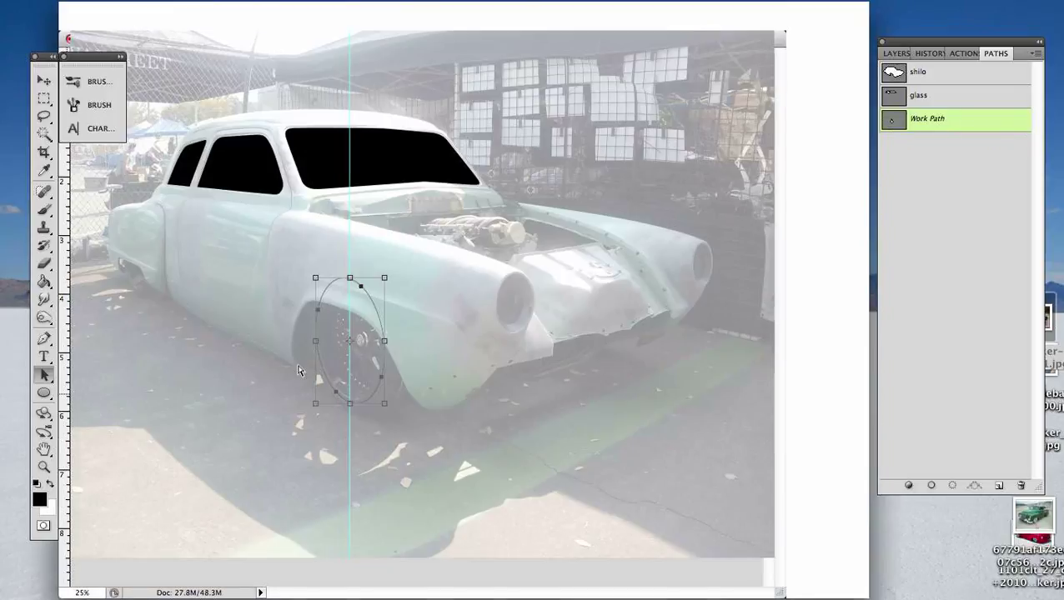
{"action": "key", "text": "super+equal"}
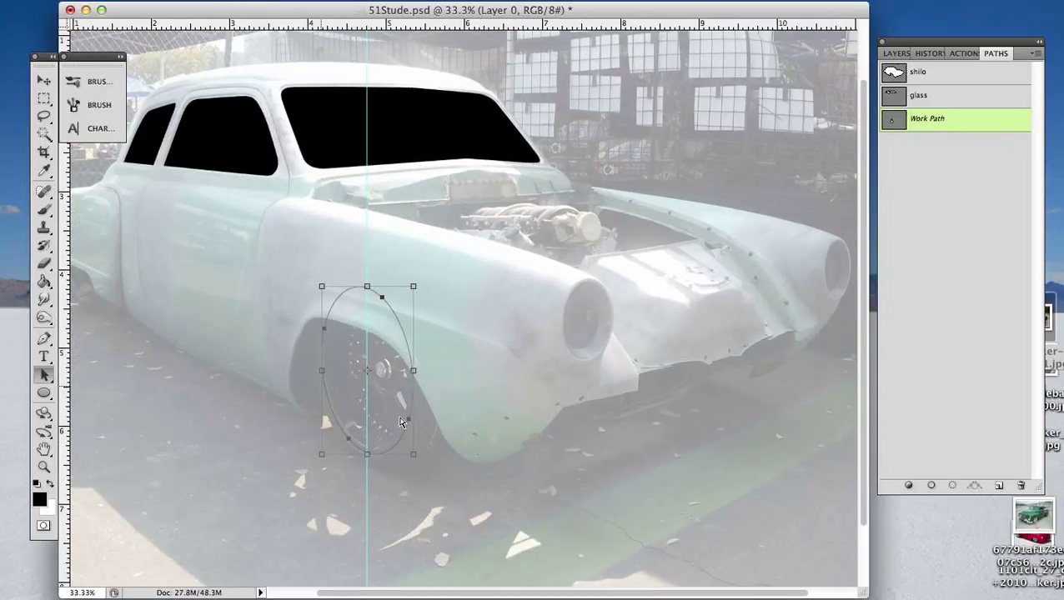
{"action": "key", "text": "super+equal"}
{"action": "double_click", "coordinate": [967, 123]}
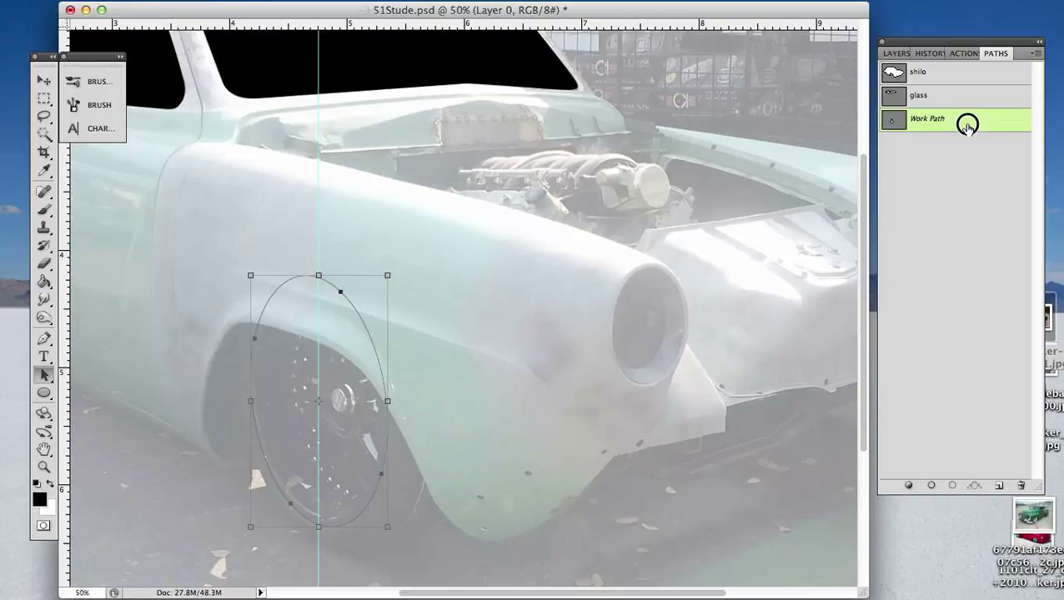
{"action": "key", "text": "Escape"}
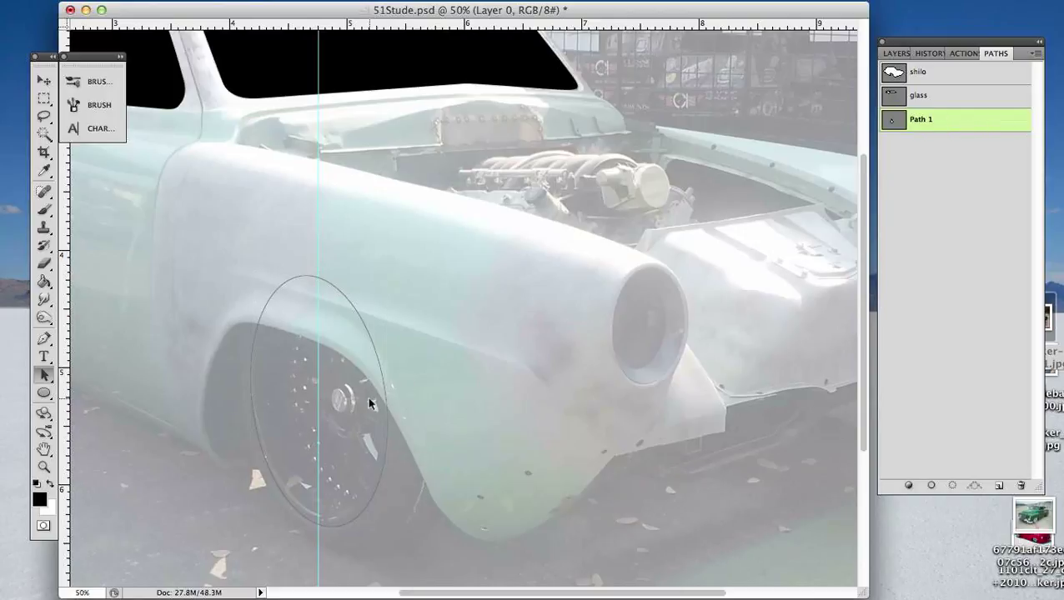
- Load the Path 1 wheel ellipse as a selection and switch to the Paint Bucket tool
{"action": "key", "text": "g"}
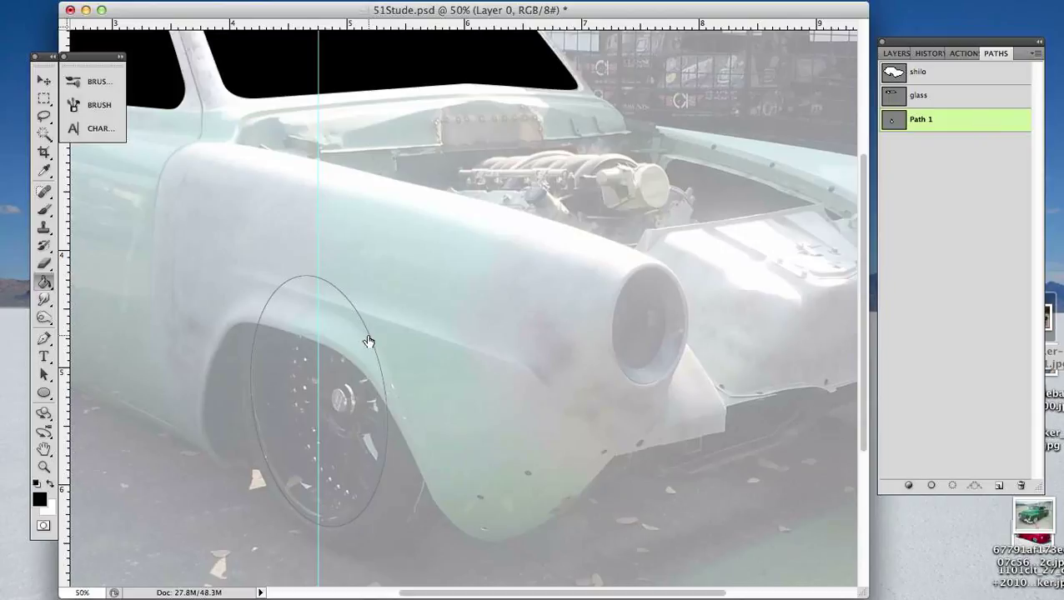
{"action": "key", "text": "a"}
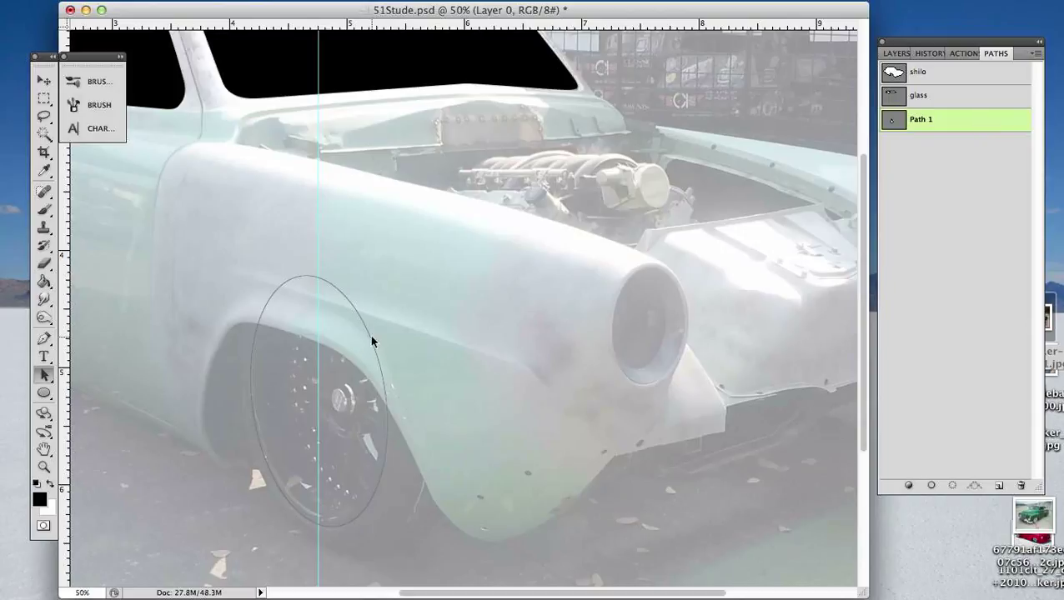
{"action": "left_click", "coordinate": [893, 121], "text": "ctrl"}
{"action": "key", "text": "g"}
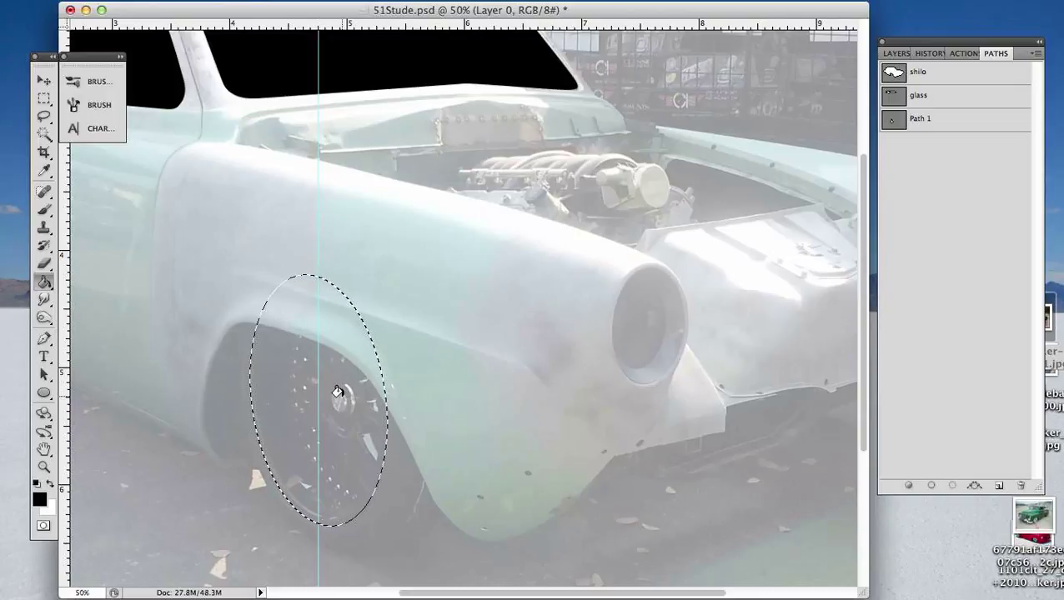
- Fill the wheel selection with black on a new layer above Layer 3, then deselect and hide the new layer
{"action": "left_click", "coordinate": [894, 54]}
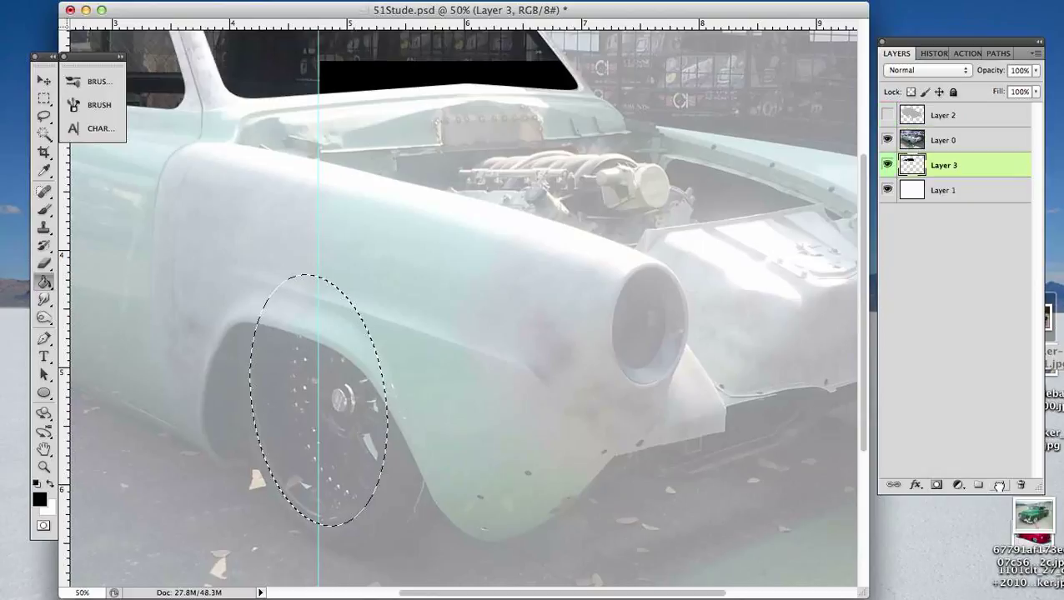
{"action": "left_click", "coordinate": [999, 485]}
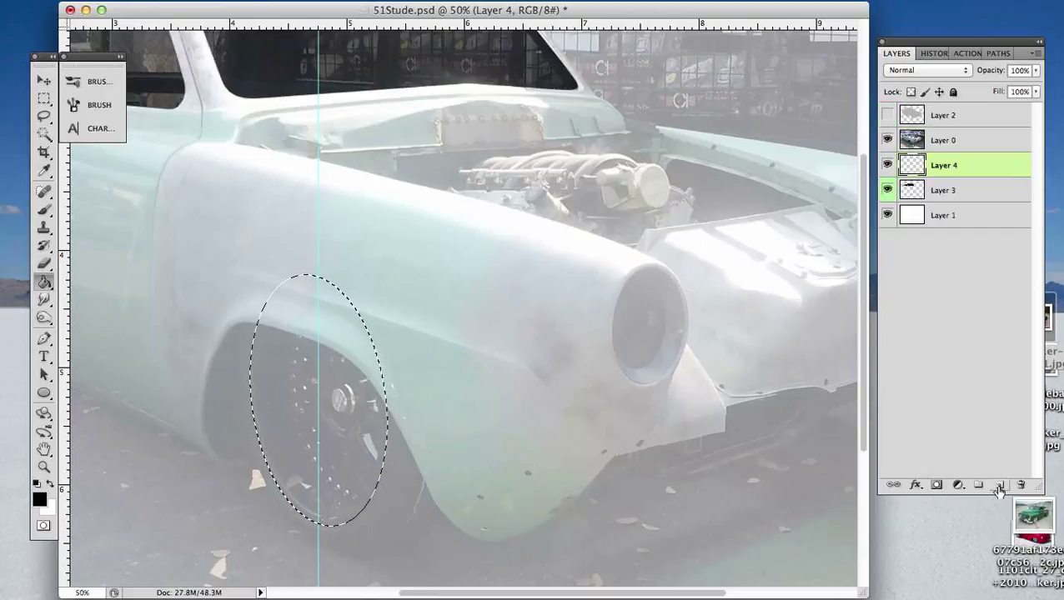
{"action": "left_click", "coordinate": [333, 402]}
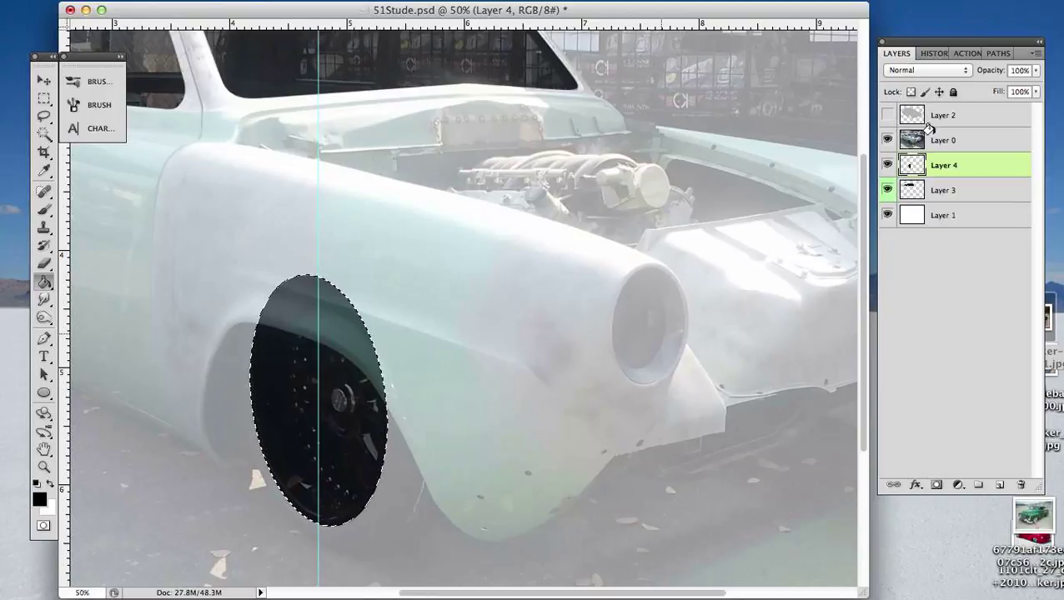
{"action": "key", "text": "super+d"}
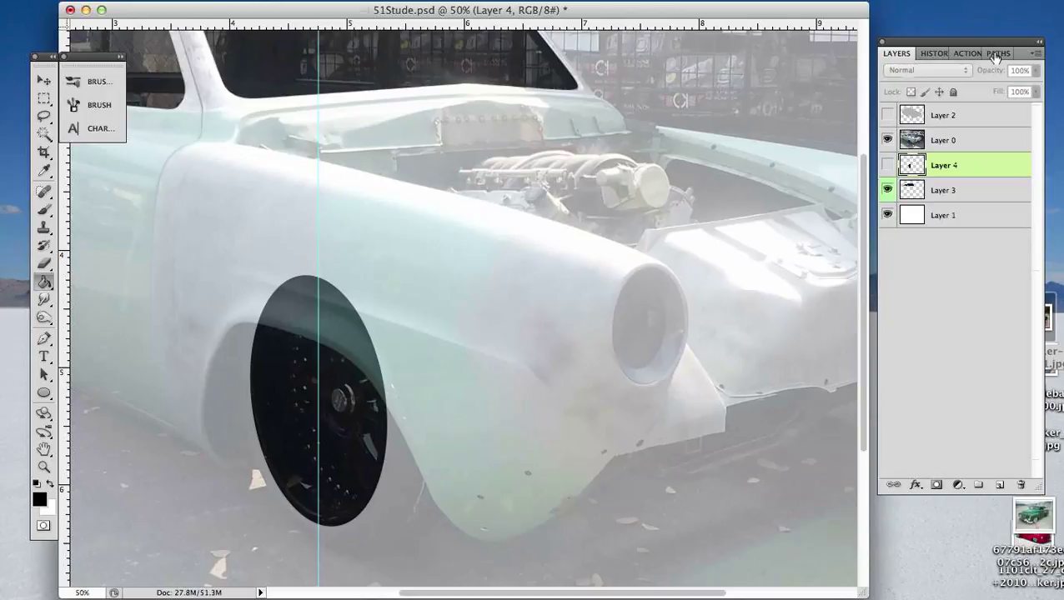
- Remove the vertical guide through the wheel and hide the rulers
{"action": "left_click", "coordinate": [995, 55]}
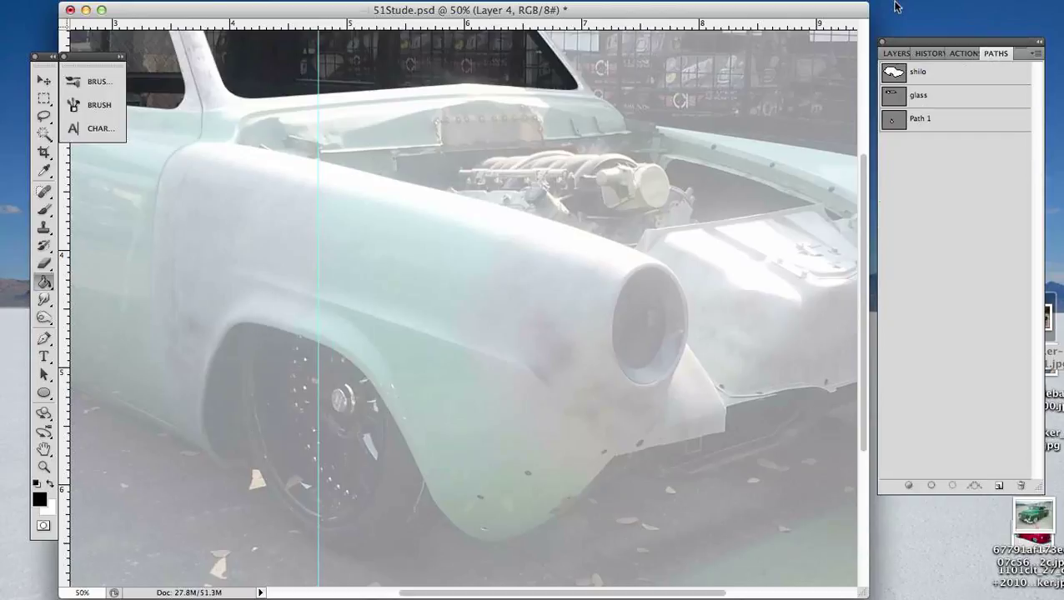
{"action": "key", "text": "v"}
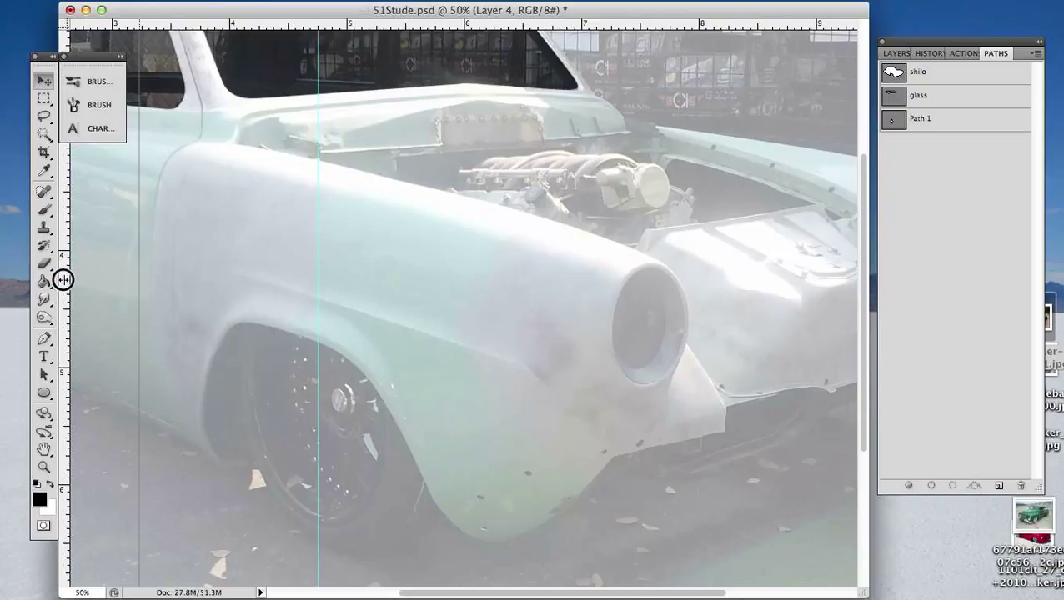
{"action": "left_click_drag", "start_coordinate": [317, 281], "coordinate": [63, 281]}
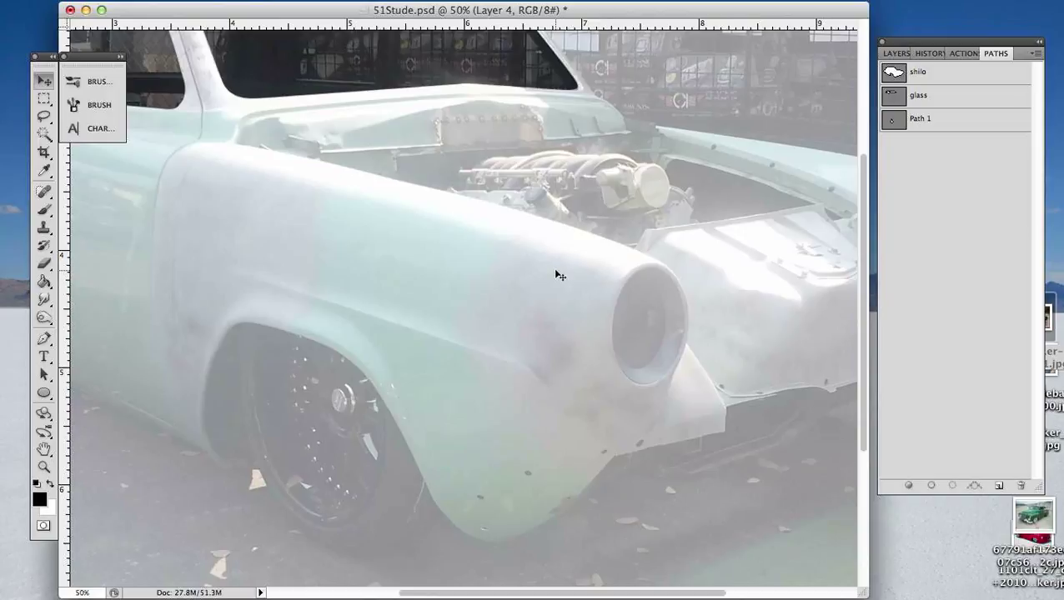
{"action": "key", "text": "super+r"}
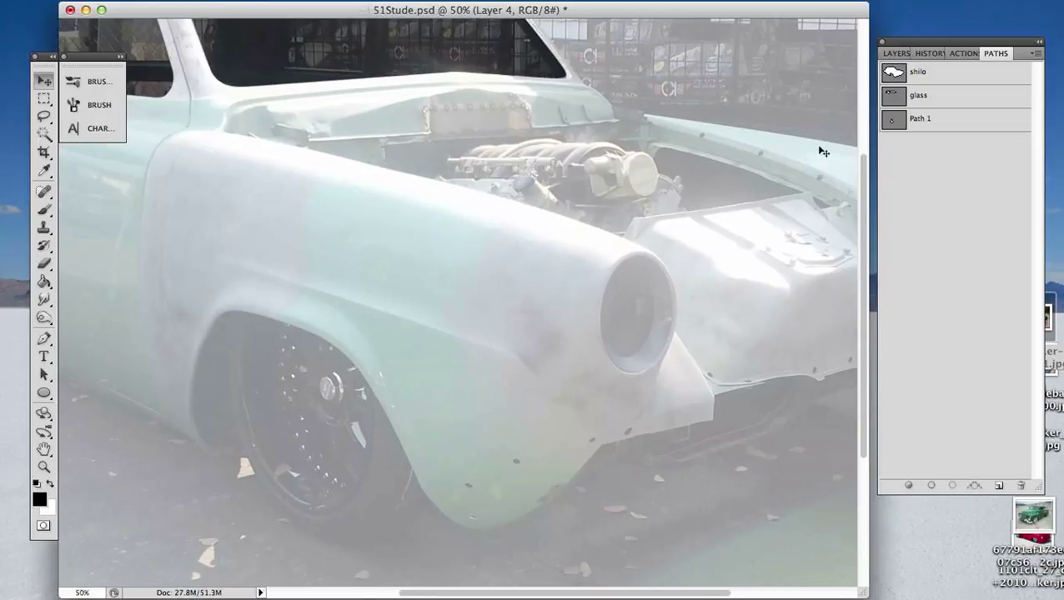
- Duplicate the wheel ellipse within Path 1, offsetting the copy slightly forward and up
{"action": "left_click", "coordinate": [969, 124]}
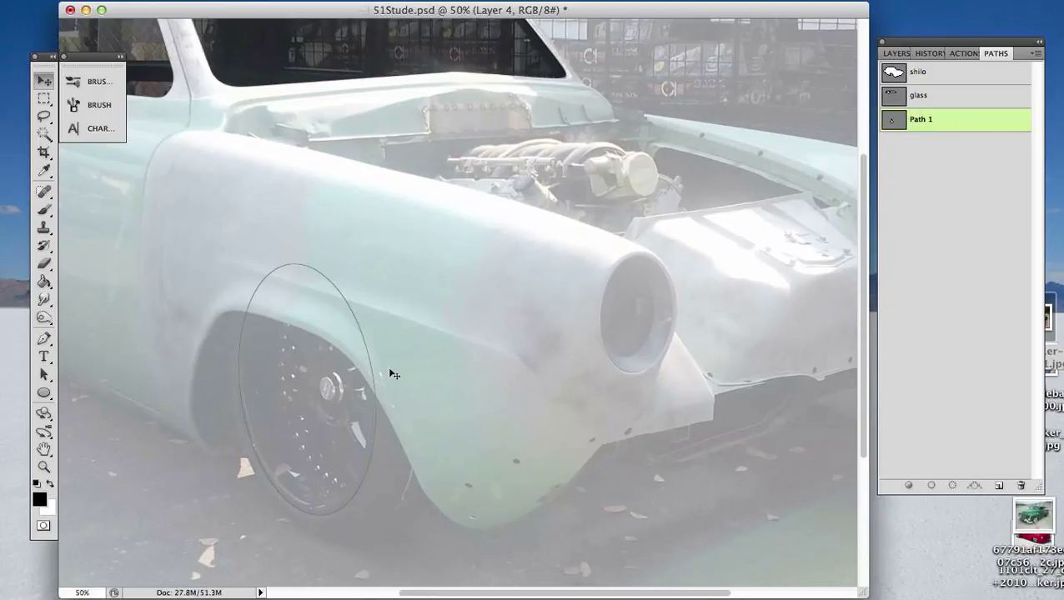
{"action": "key", "text": "a"}
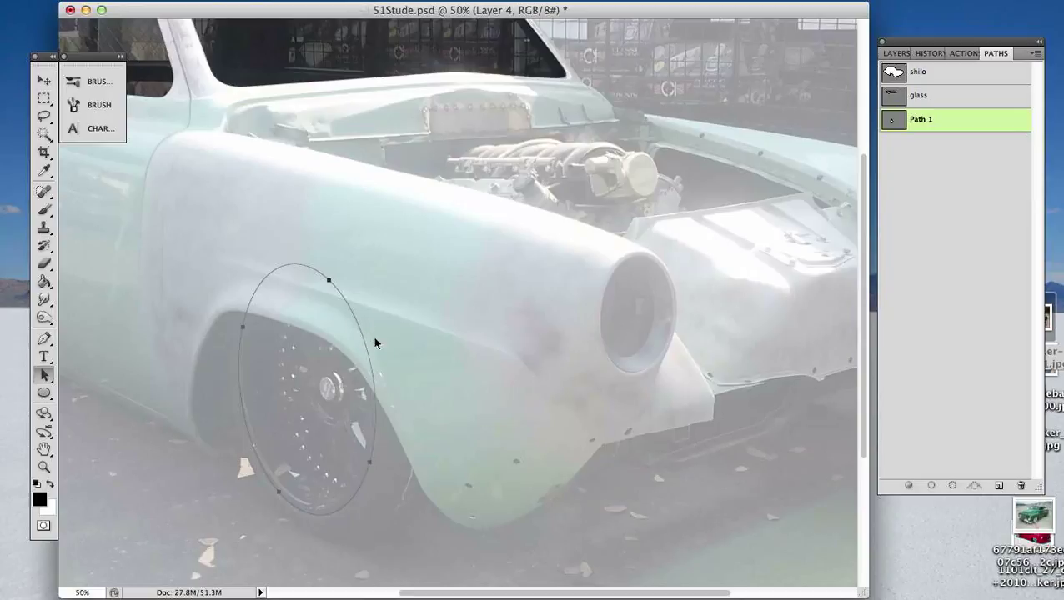
{"action": "left_click", "coordinate": [371, 337]}
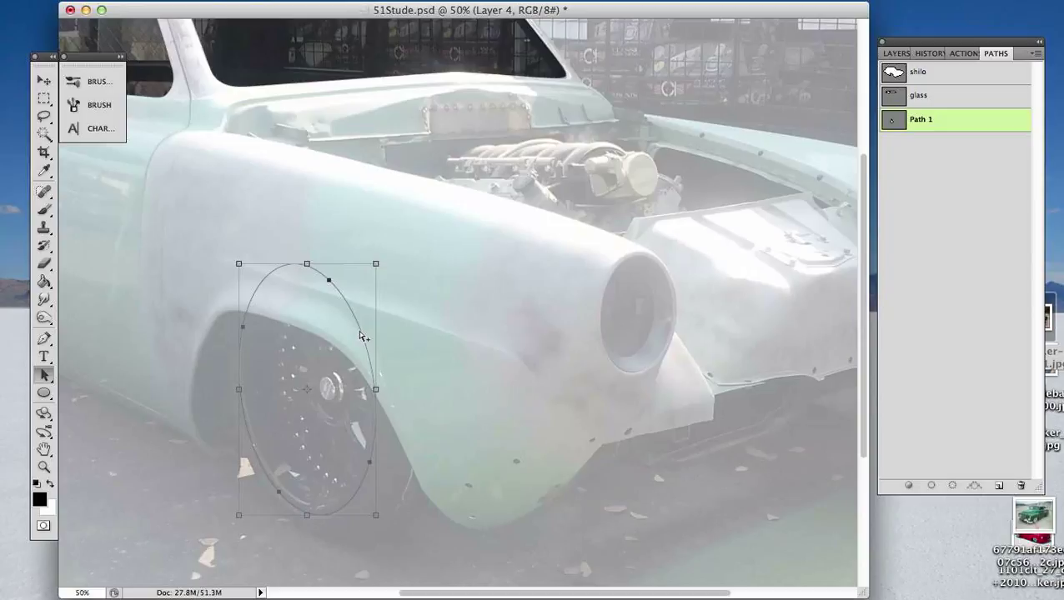
{"action": "left_click_drag", "start_coordinate": [360, 336], "coordinate": [378, 324]}
{"action": "key", "text": "Left"}
{"action": "key", "text": "Left"}
{"action": "key", "text": "Left"}
{"action": "key", "text": "Left"}
{"action": "key", "text": "Left"}
{"action": "key", "text": "Left"}
{"action": "key", "text": "Left"}
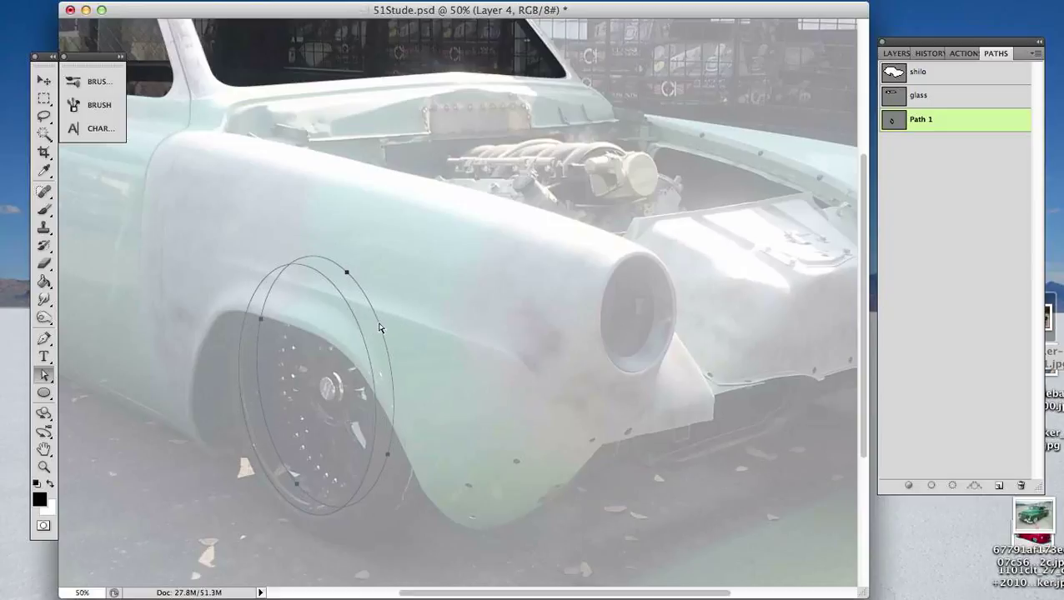
- Nudge the duplicate ellipse further forward and up from the original wheel outline
{"action": "key", "text": "Right"}
{"action": "key", "text": "Right"}
{"action": "key", "text": "Right"}
{"action": "key", "text": "Right"}
{"action": "key", "text": "Right"}
{"action": "key", "text": "Right"}
{"action": "key", "text": "Right"}
{"action": "key", "text": "Right"}
{"action": "key", "text": "Right"}
{"action": "key", "text": "Right"}
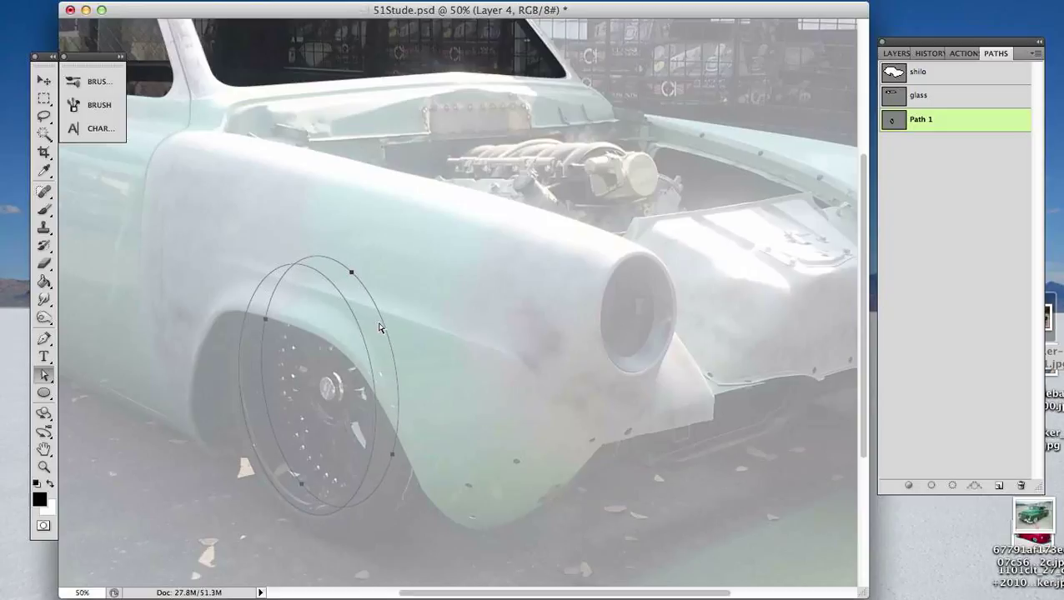
{"action": "key", "text": "Left"}
{"action": "key", "text": "Left"}
{"action": "key", "text": "Left"}
{"action": "key", "text": "Left"}
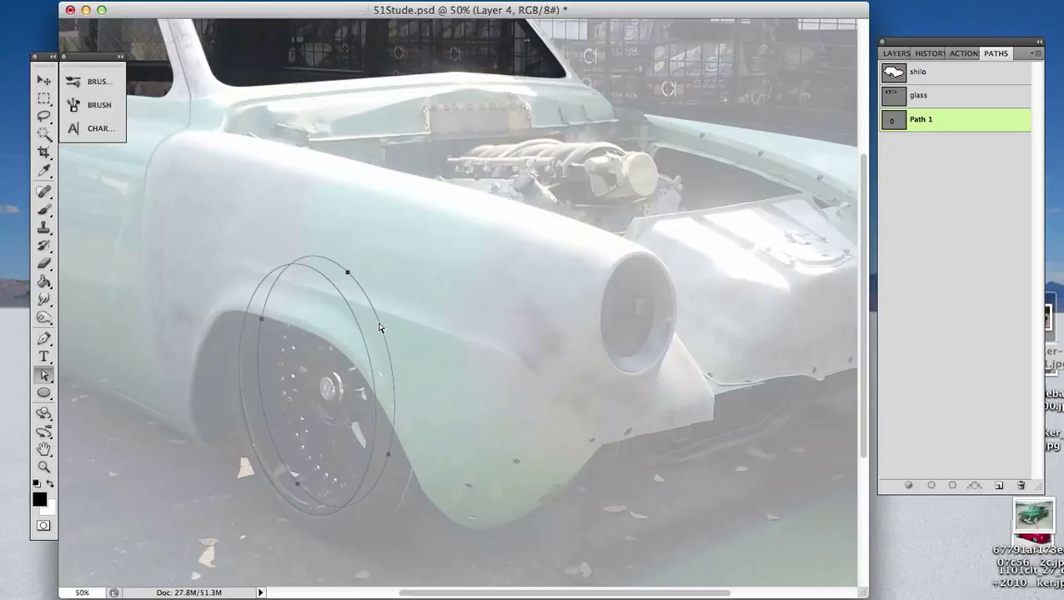
{"action": "key", "text": "Left"}
{"action": "key", "text": "Right"}
{"action": "key", "text": "Right"}
{"action": "key", "text": "Right"}
{"action": "key", "text": "Right"}
{"action": "key", "text": "Right"}
{"action": "key", "text": "Right"}
{"action": "key", "text": "Right"}
{"action": "key", "text": "Up"}
{"action": "key", "text": "Up"}
{"action": "key", "text": "Up"}
{"action": "key", "text": "Right"}
{"action": "key", "text": "Right"}
{"action": "key", "text": "Right"}
{"action": "key", "text": "Right"}
{"action": "key", "text": "Right"}
{"action": "key", "text": "Right"}
{"action": "key", "text": "Right"}
{"action": "key", "text": "Right"}
{"action": "key", "text": "Right"}
{"action": "key", "text": "Right"}
{"action": "key", "text": "Right"}
{"action": "key", "text": "Right"}
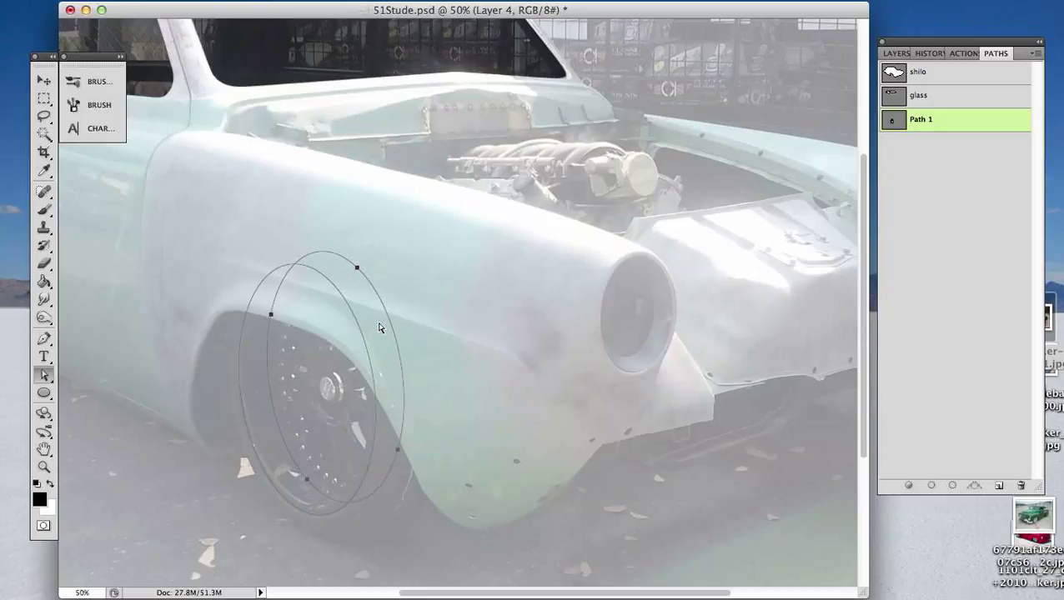
{"action": "key", "text": "Up"}
{"action": "key", "text": "Up"}
{"action": "key", "text": "Up"}
{"action": "key", "text": "Up"}
{"action": "key", "text": "Up"}
{"action": "key", "text": "Up"}
{"action": "key", "text": "Up"}
{"action": "key", "text": "Up"}
{"action": "key", "text": "Up"}
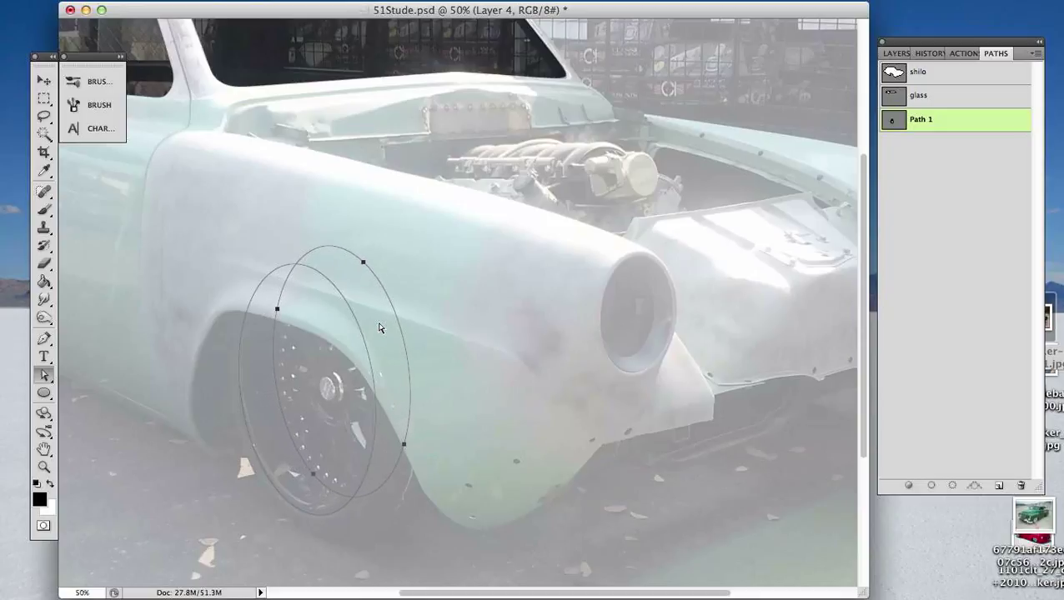
- Scale the duplicate ellipse down slightly from its upper front corner so its top lines up with the original ellipse's top
{"action": "key", "text": "s"}
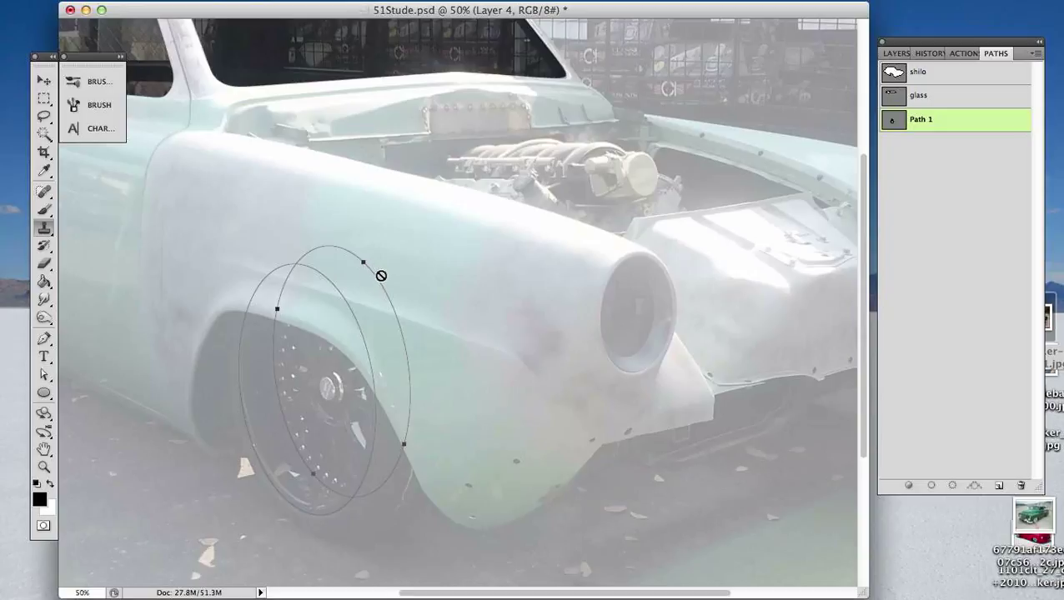
{"action": "left_click", "coordinate": [414, 320]}
{"action": "key", "text": "Return"}
{"action": "key", "text": "a"}
{"action": "key", "text": "shift+a"}
{"action": "left_click", "coordinate": [434, 318]}
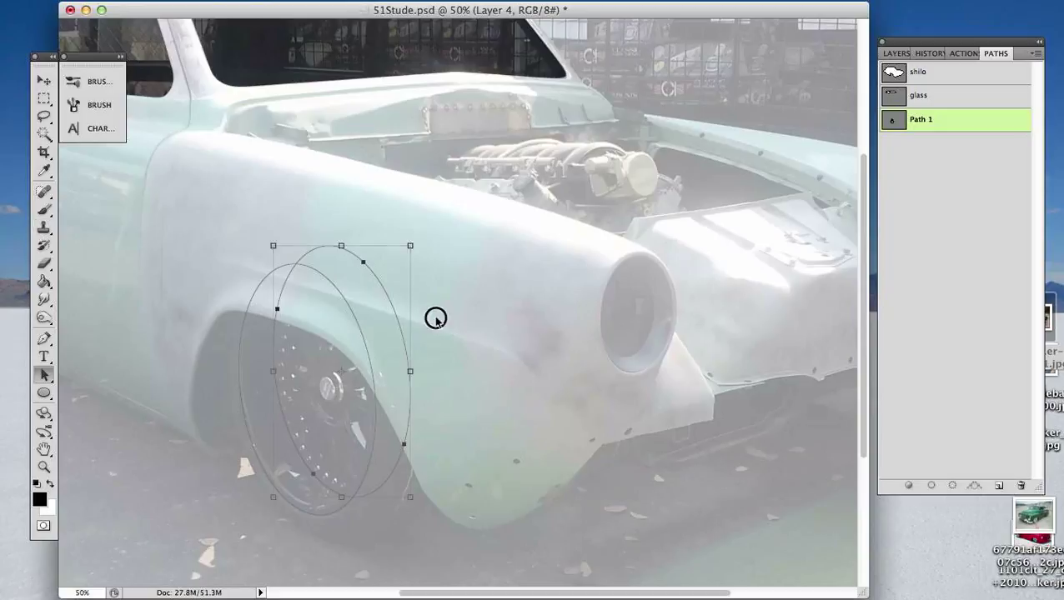
{"action": "left_click", "coordinate": [397, 312]}
{"action": "key", "text": "ctrl+t"}
{"action": "left_click_drag", "start_coordinate": [406, 247], "coordinate": [395, 261]}
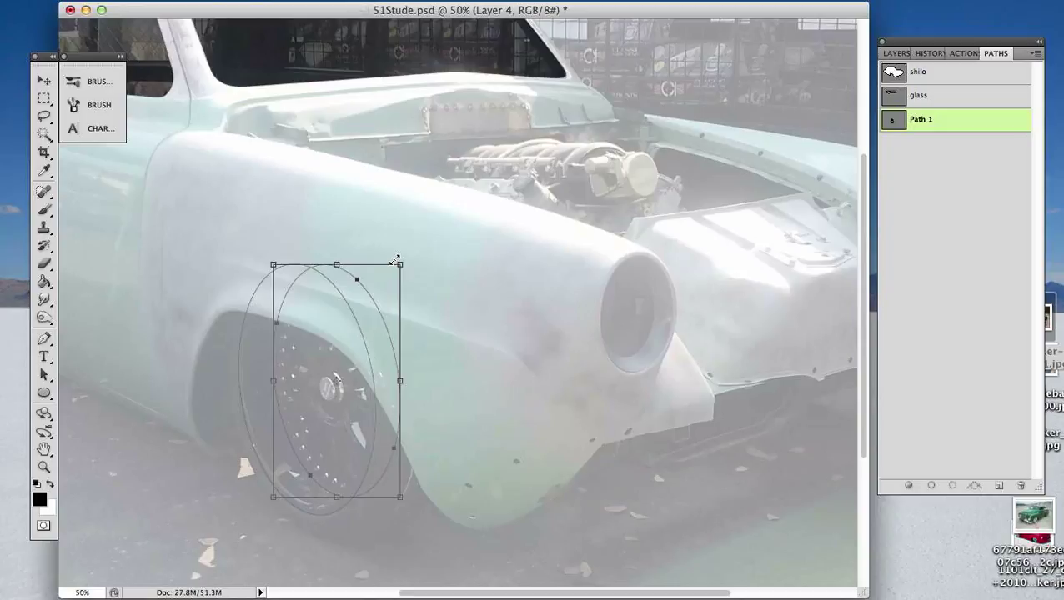
- Nudge the scaled-down ellipse slightly forward and up, and apply the transform
{"action": "key", "text": "Right"}
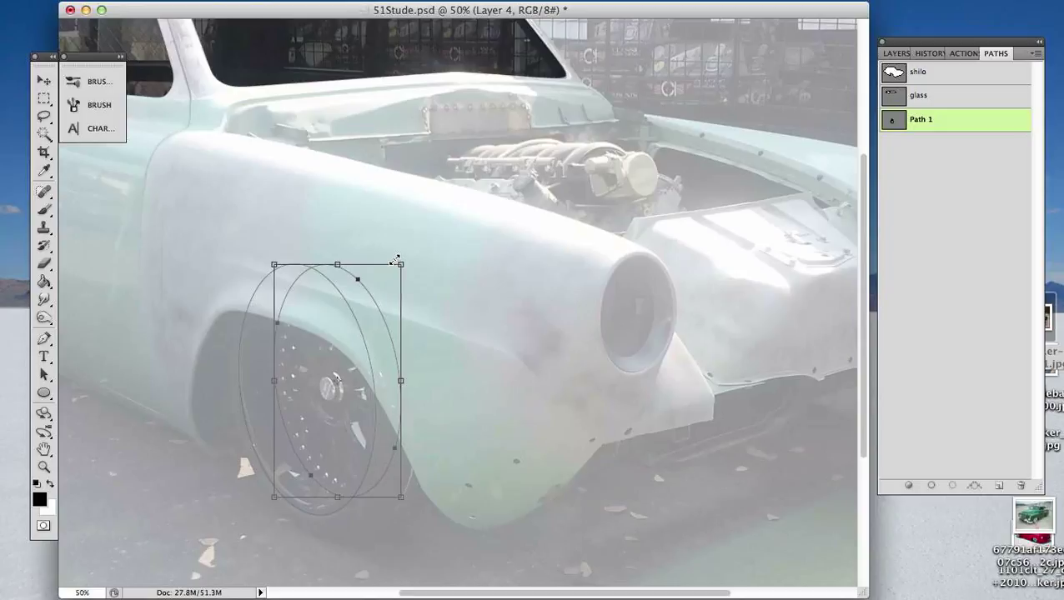
{"action": "key", "text": "Up"}
{"action": "key", "text": "Right"}
{"action": "key", "text": "Up"}
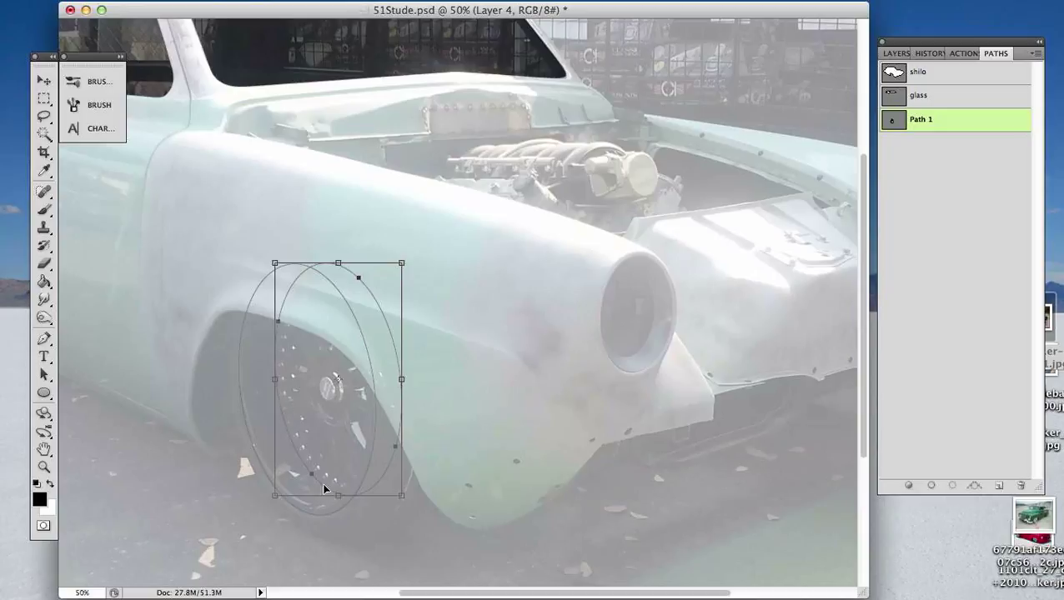
{"action": "key", "text": "Return"}
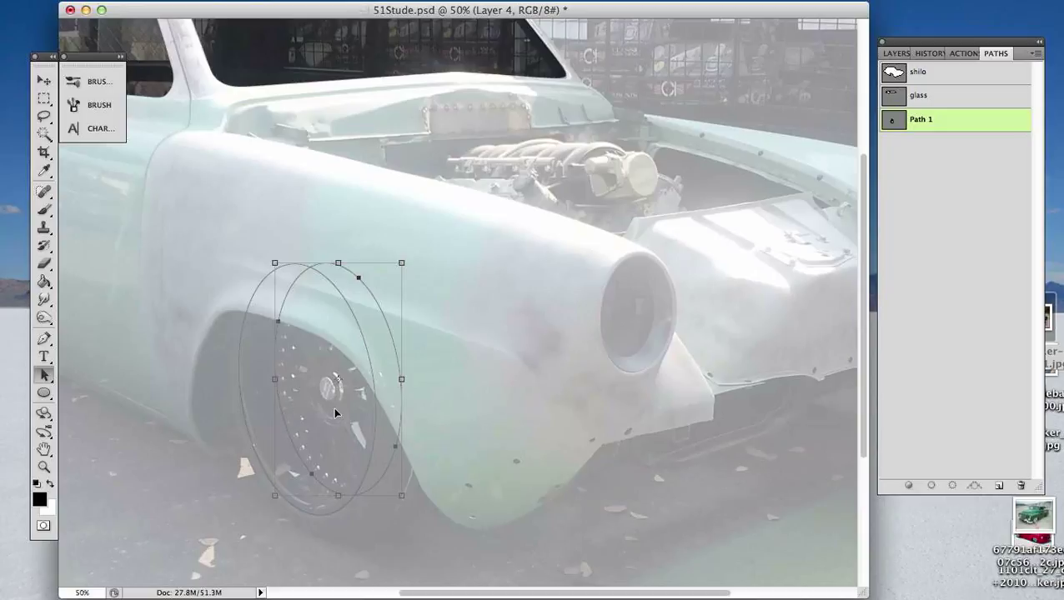
- Duplicate the smaller ellipse forward and up as a third ellipse, then nudge the copy slightly down and rearward
{"action": "left_click_drag", "start_coordinate": [293, 447], "coordinate": [304, 433]}
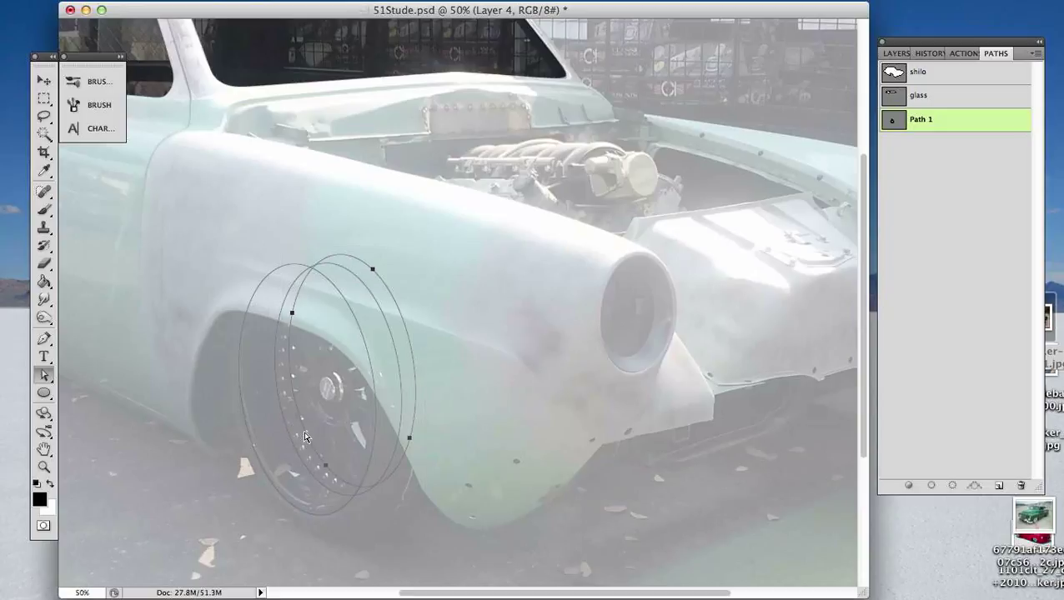
{"action": "key", "text": "super+t"}
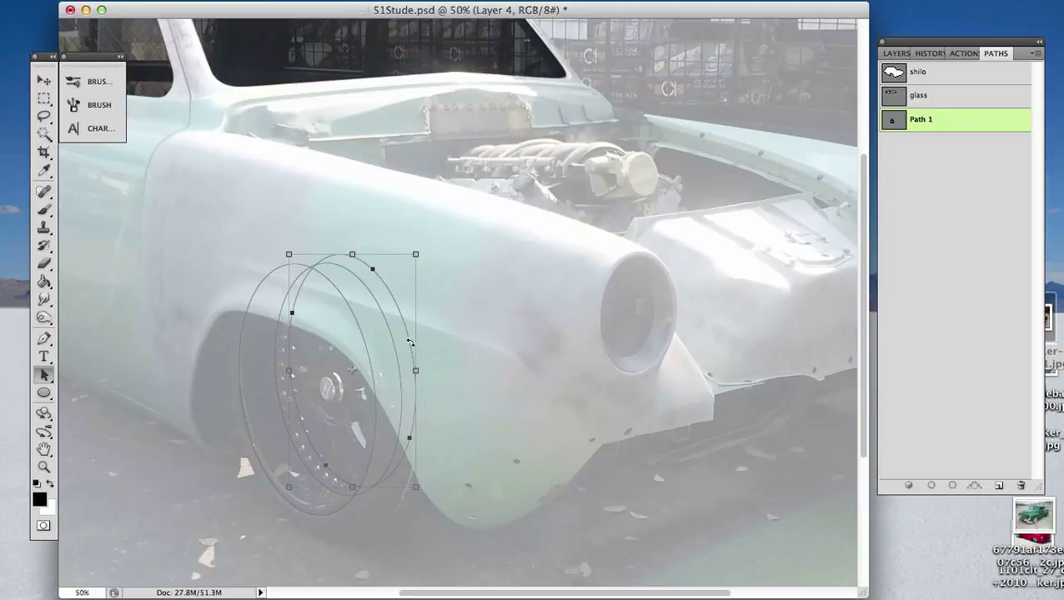
{"action": "key", "text": "Return"}
{"action": "key", "text": "super+t"}
{"action": "key", "text": "Down"}
{"action": "key", "text": "Down"}
{"action": "key", "text": "Down"}
{"action": "key", "text": "Down"}
{"action": "key", "text": "Down"}
{"action": "key", "text": "Down"}
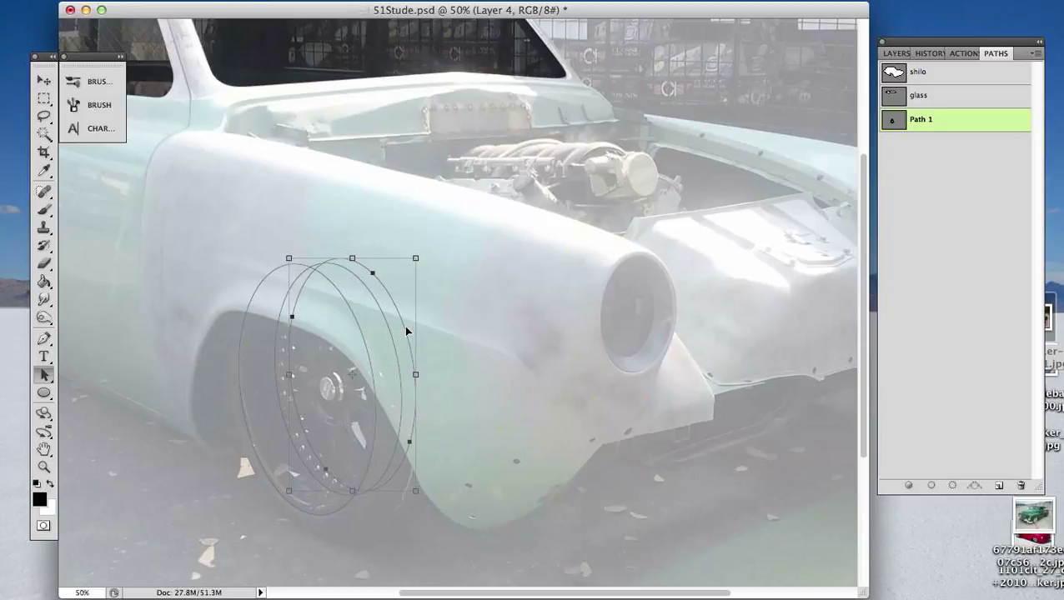
{"action": "key", "text": "Left"}
{"action": "key", "text": "Left"}
{"action": "key", "text": "Left"}
{"action": "key", "text": "Left"}
{"action": "key", "text": "Left"}
{"action": "key", "text": "Left"}
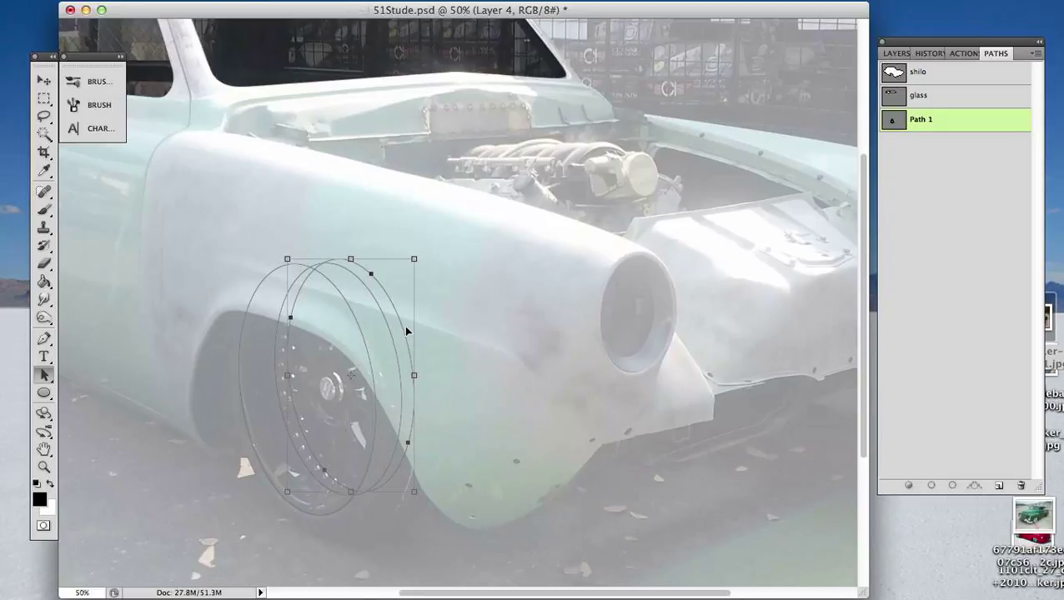
{"action": "key", "text": "Down"}
{"action": "key", "text": "Down"}
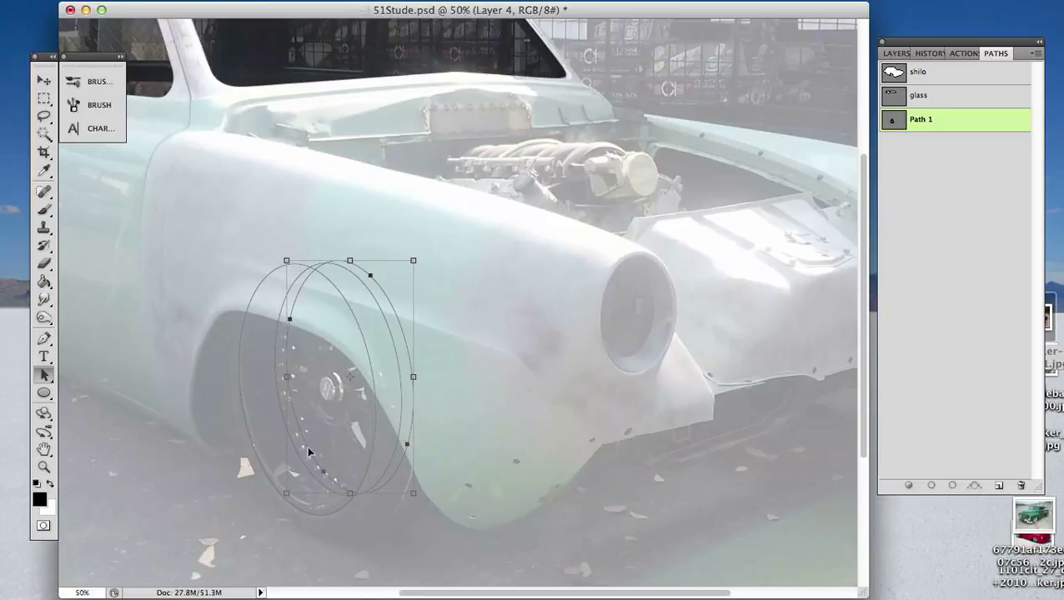
- Scale the third ellipse down slightly from its lower front corner, nudge it down inside the second ellipse, and deselect it
{"action": "left_click_drag", "start_coordinate": [413, 493], "coordinate": [407, 484]}
{"action": "key", "text": "Down"}
{"action": "key", "text": "Down"}
{"action": "key", "text": "Down"}
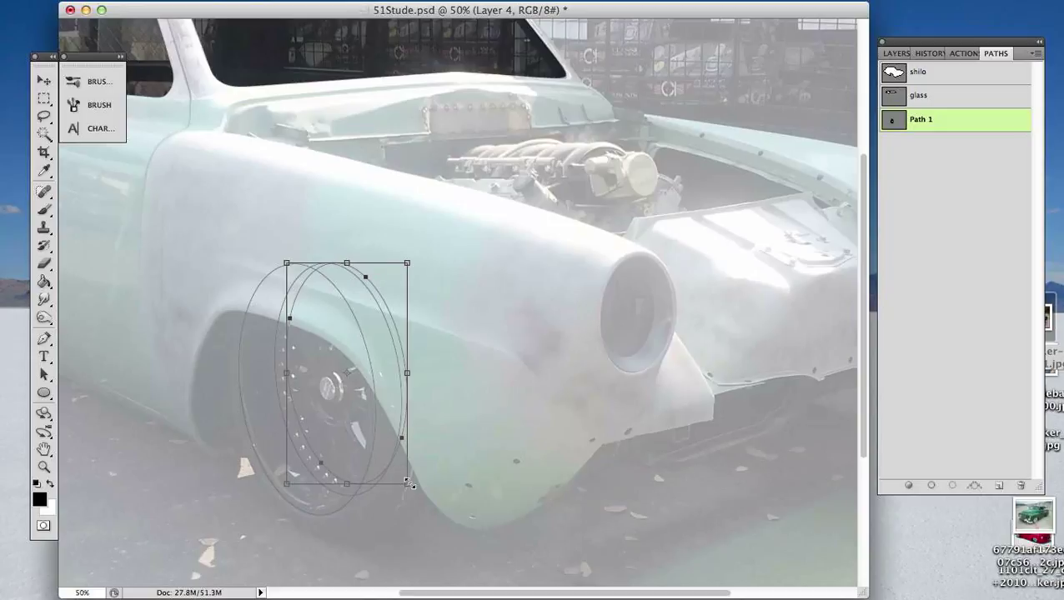
{"action": "left_click_drag", "start_coordinate": [407, 483], "coordinate": [404, 479]}
{"action": "key", "text": "Down"}
{"action": "key", "text": "Down"}
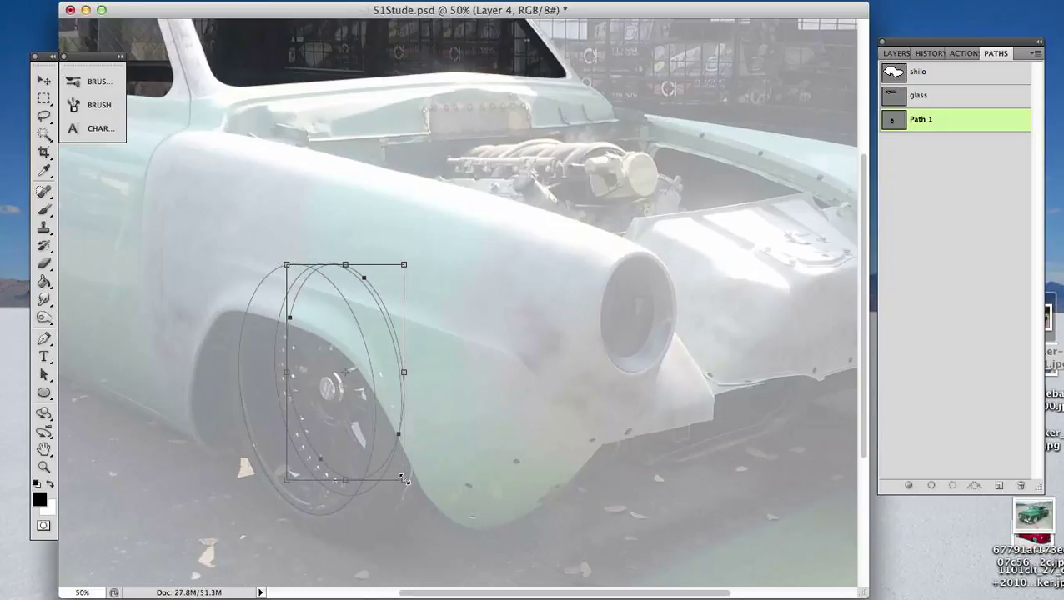
{"action": "key", "text": "Down"}
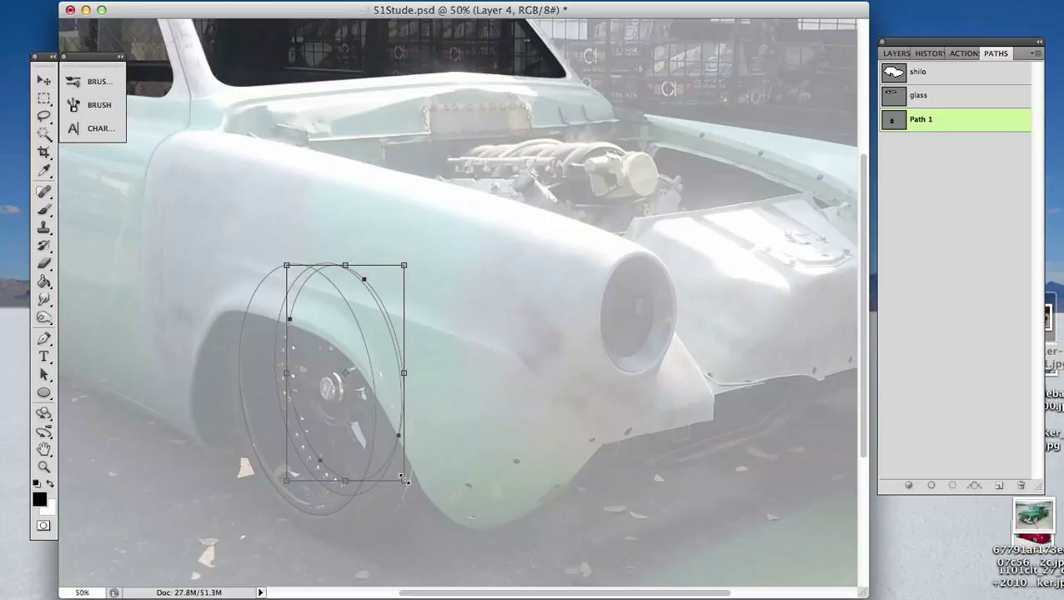
{"action": "key", "text": "a"}
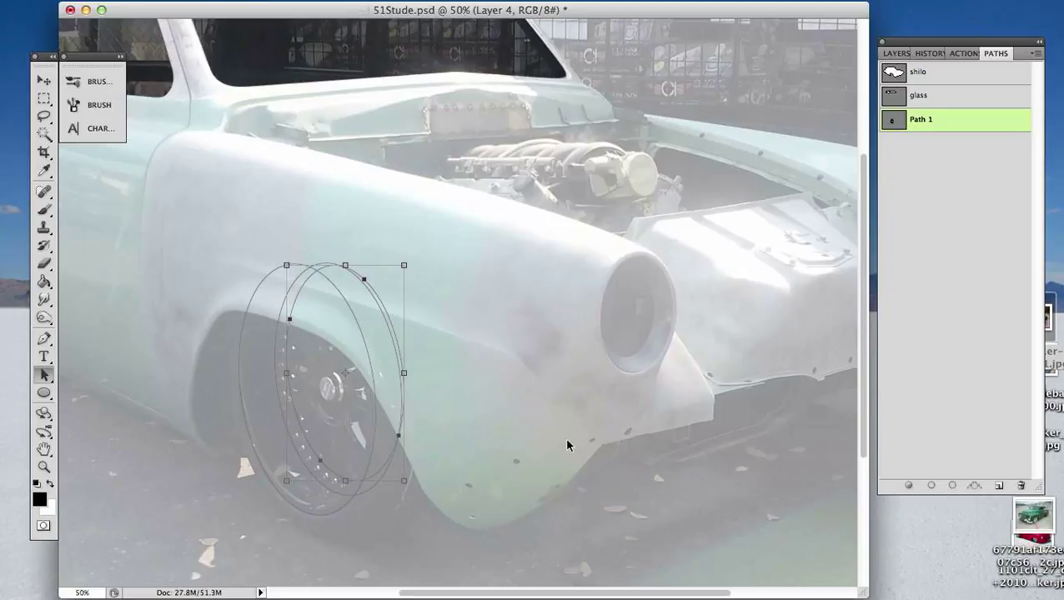
{"action": "left_click", "coordinate": [565, 437]}
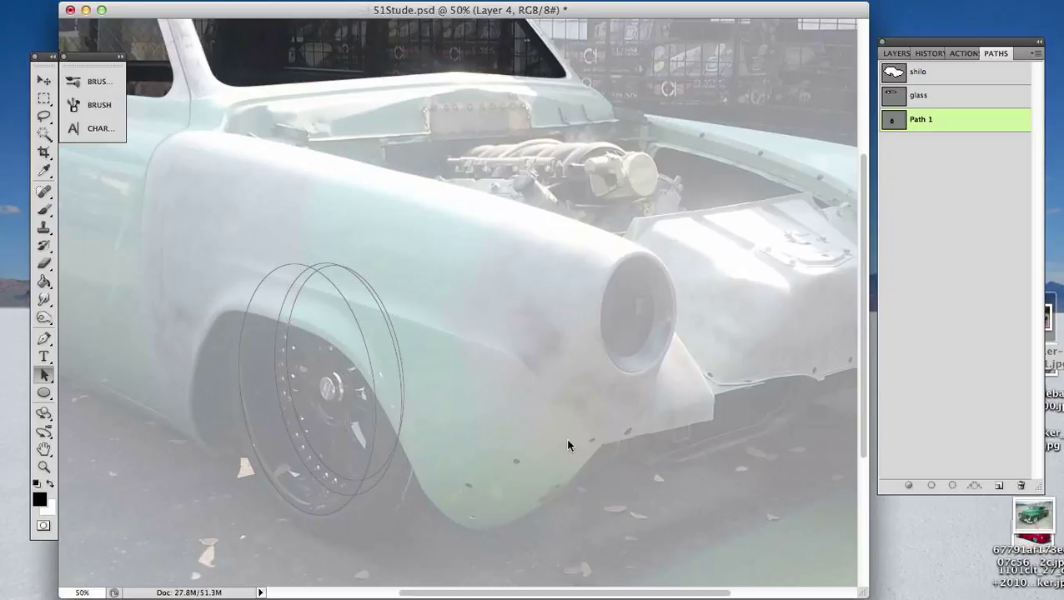
- Duplicate the original wheel ellipse slightly down and rearward, and enlarge the copy from its upper front corner to surround the original
{"action": "left_click", "coordinate": [303, 515]}
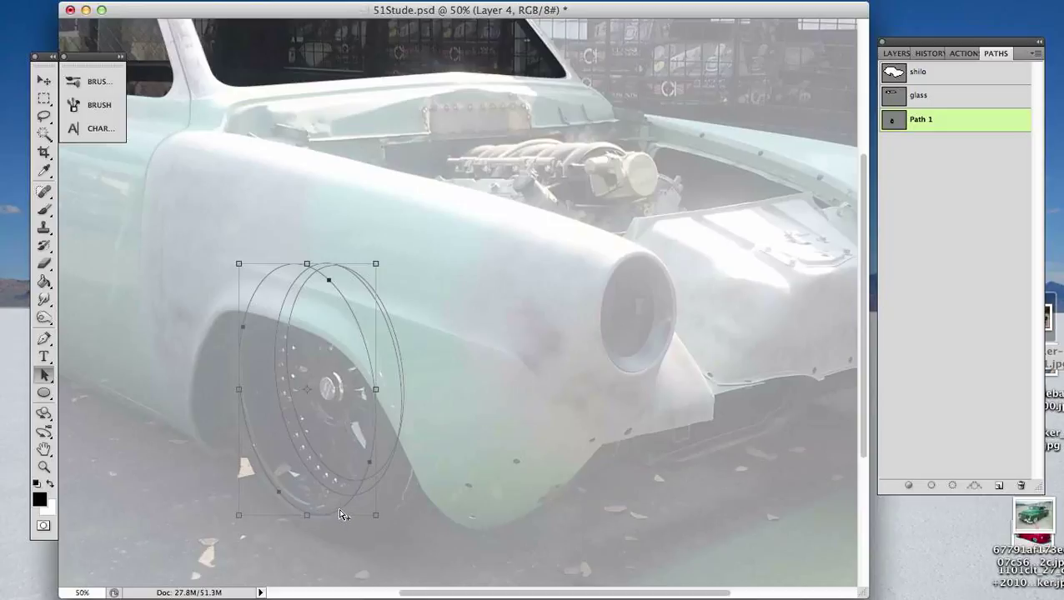
{"action": "left_click_drag", "start_coordinate": [343, 512], "coordinate": [334, 519]}
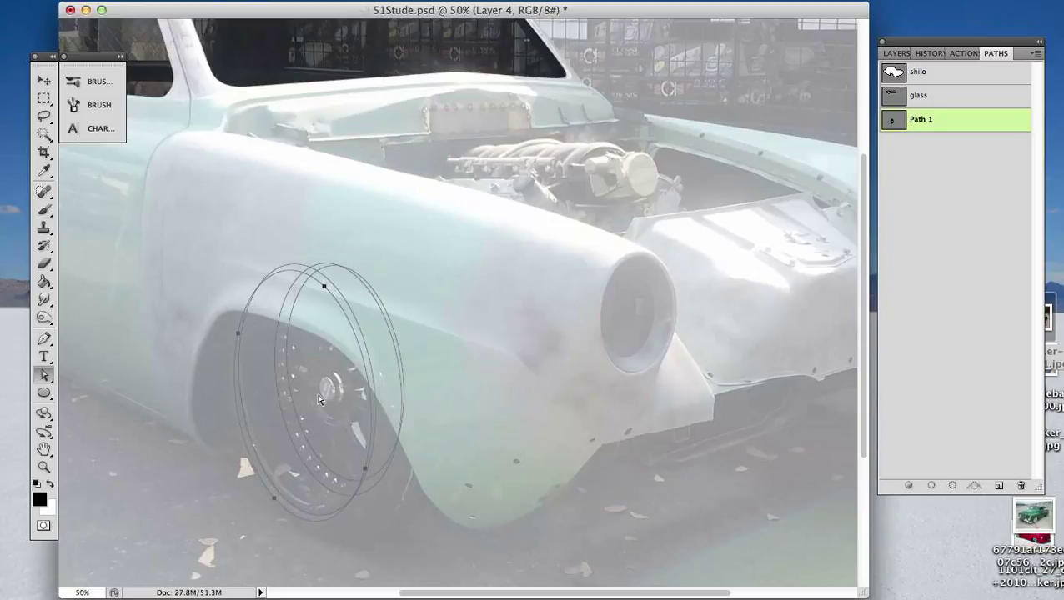
{"action": "key", "text": "super"}
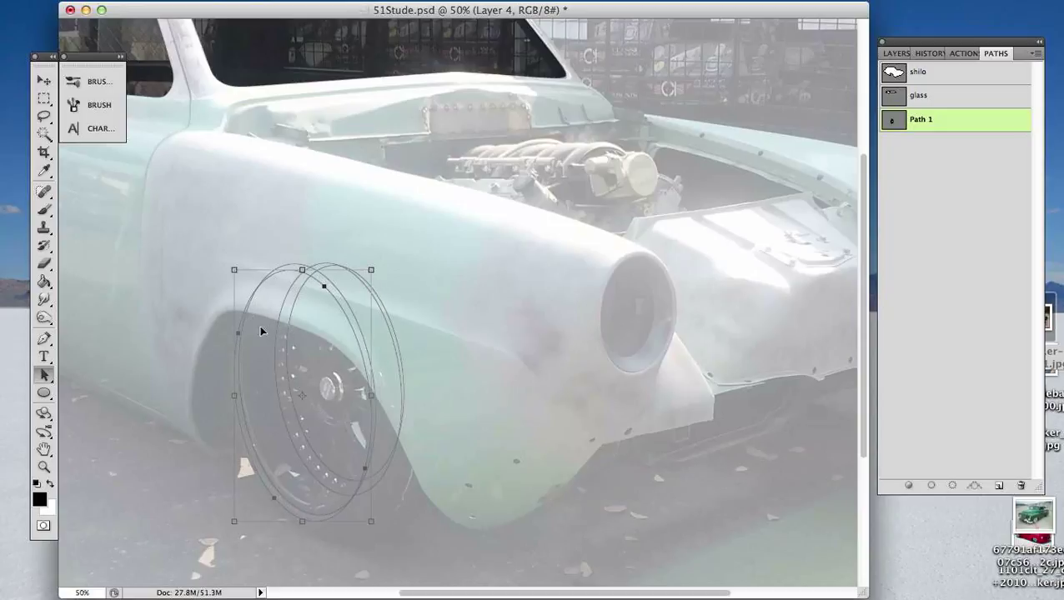
{"action": "key", "text": "super+t"}
{"action": "left_click_drag", "start_coordinate": [370, 271], "coordinate": [380, 259]}
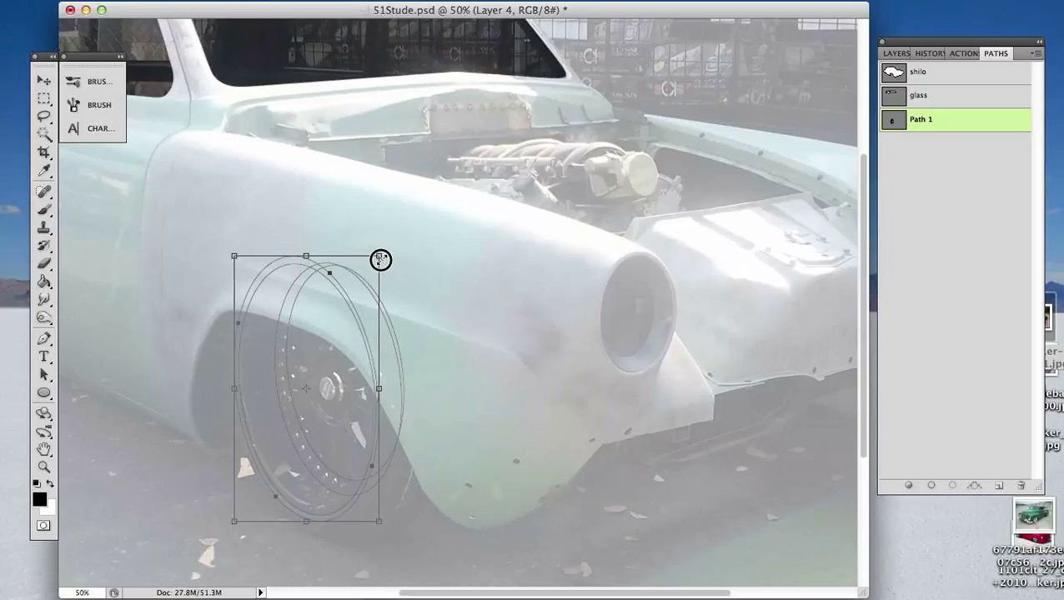
{"action": "left_click_drag", "start_coordinate": [380, 259], "coordinate": [379, 260]}
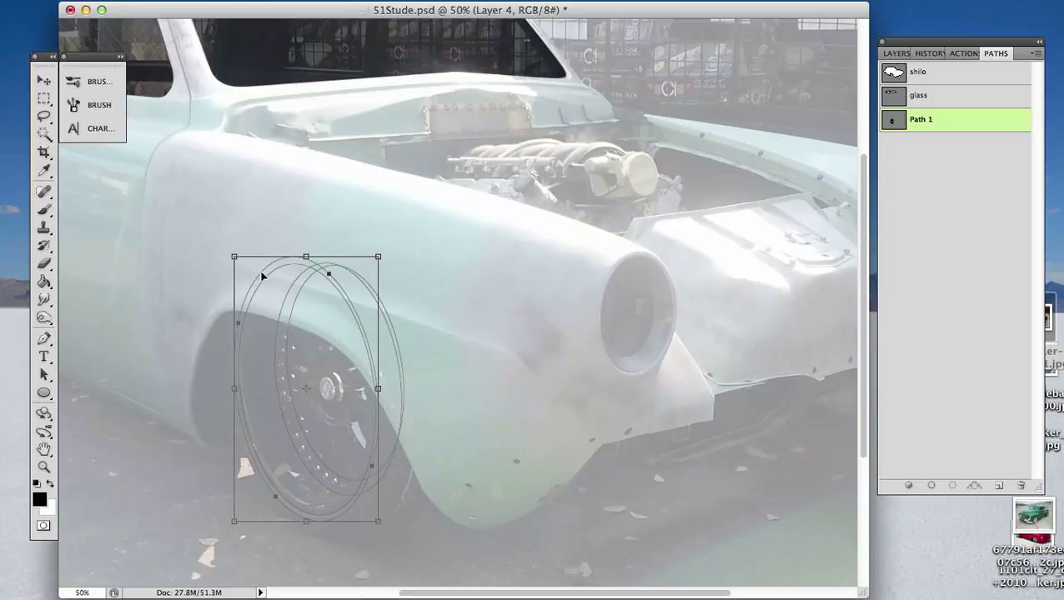
{"action": "key", "text": "a"}
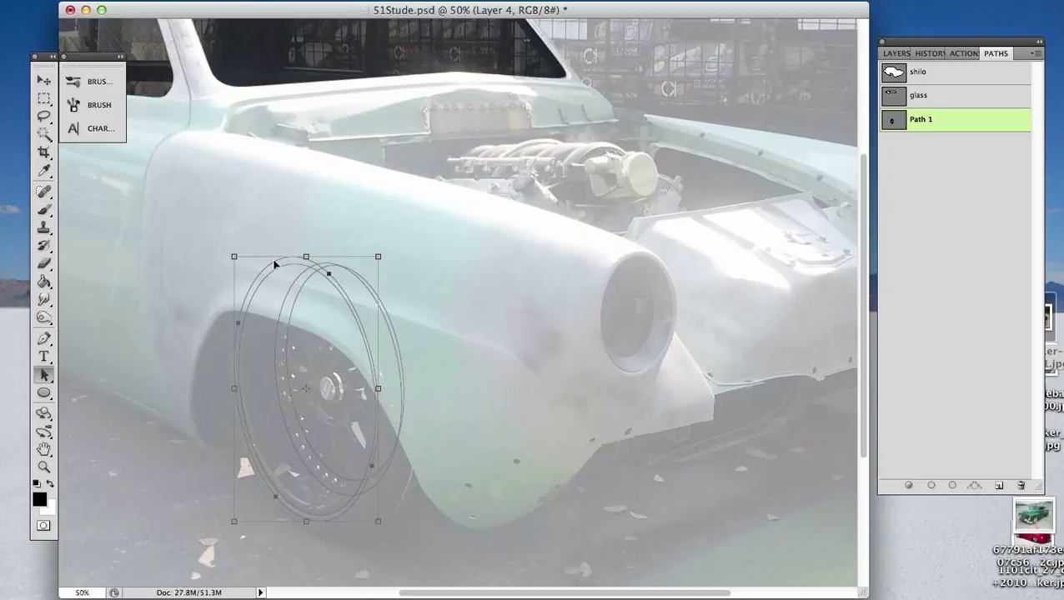
- Duplicate the enlarged ellipse forward and up, scale the copy up from its lower rear corner, and nudge it rearward
{"action": "left_click_drag", "start_coordinate": [275, 264], "coordinate": [292, 250]}
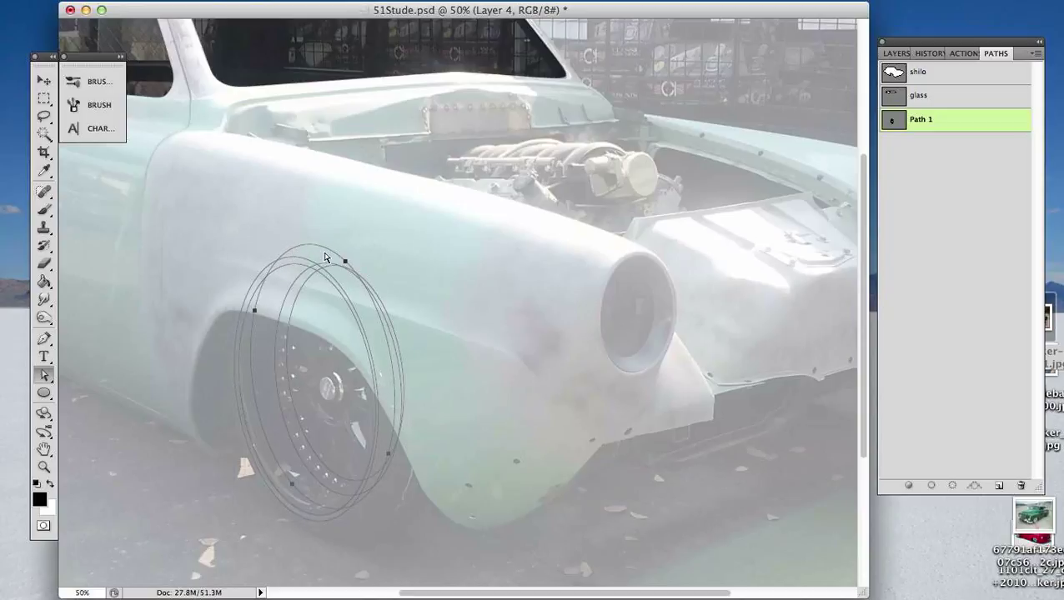
{"action": "key", "text": "super+t"}
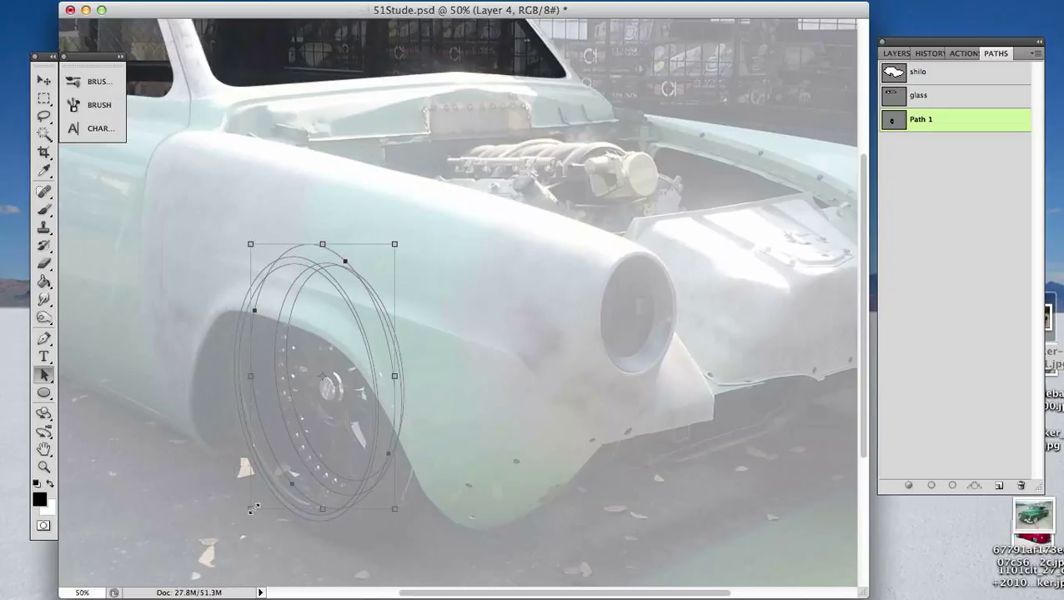
{"action": "left_click_drag", "start_coordinate": [252, 508], "coordinate": [223, 531]}
{"action": "key", "text": "Left"}
{"action": "key", "text": "Left"}
{"action": "key", "text": "Left"}
{"action": "key", "text": "Left"}
{"action": "key", "text": "Left"}
{"action": "key", "text": "Left"}
{"action": "key", "text": "Left"}
{"action": "key", "text": "Left"}
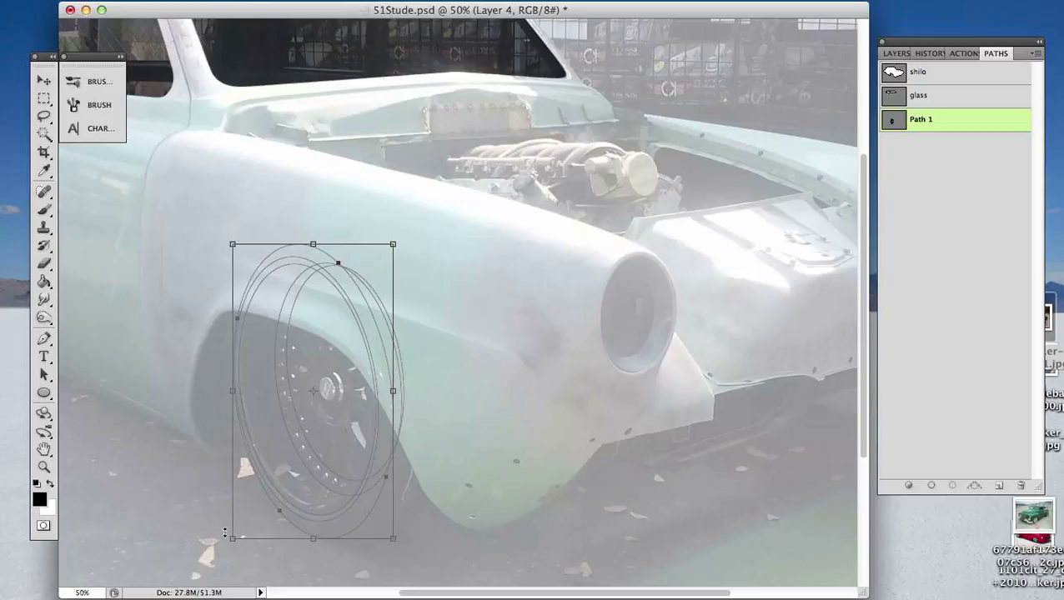
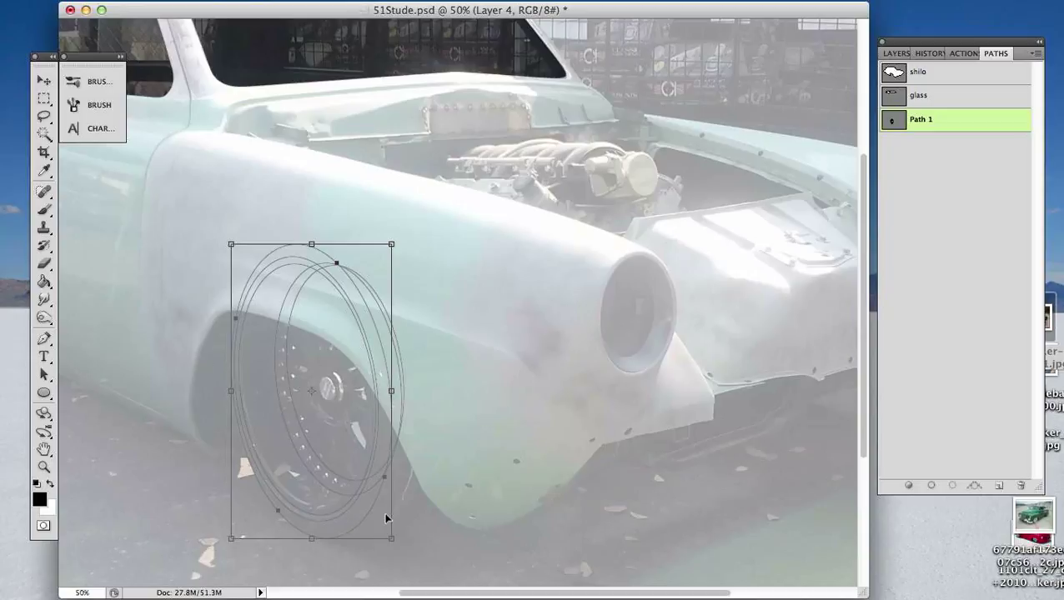
- Nudge the largest ellipse up slightly so it surrounds the other wheel ellipses evenly
{"action": "key", "text": "Up"}
{"action": "key", "text": "Up"}
{"action": "key", "text": "Up"}
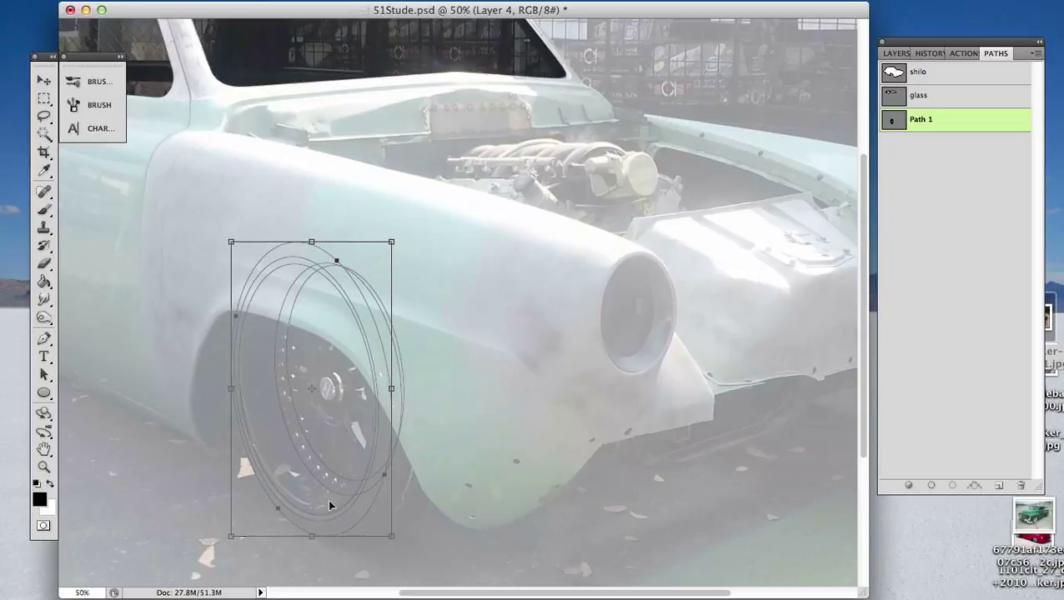
{"action": "key", "text": "Up"}
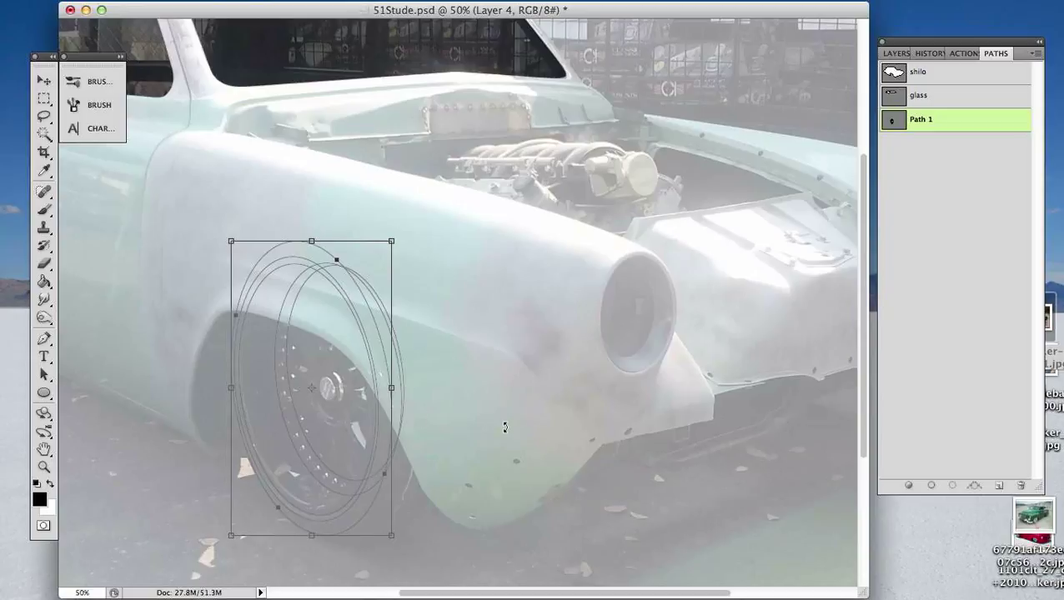
- Deselect the ellipse and rename Path 1 as wheel
{"action": "key", "text": "a"}
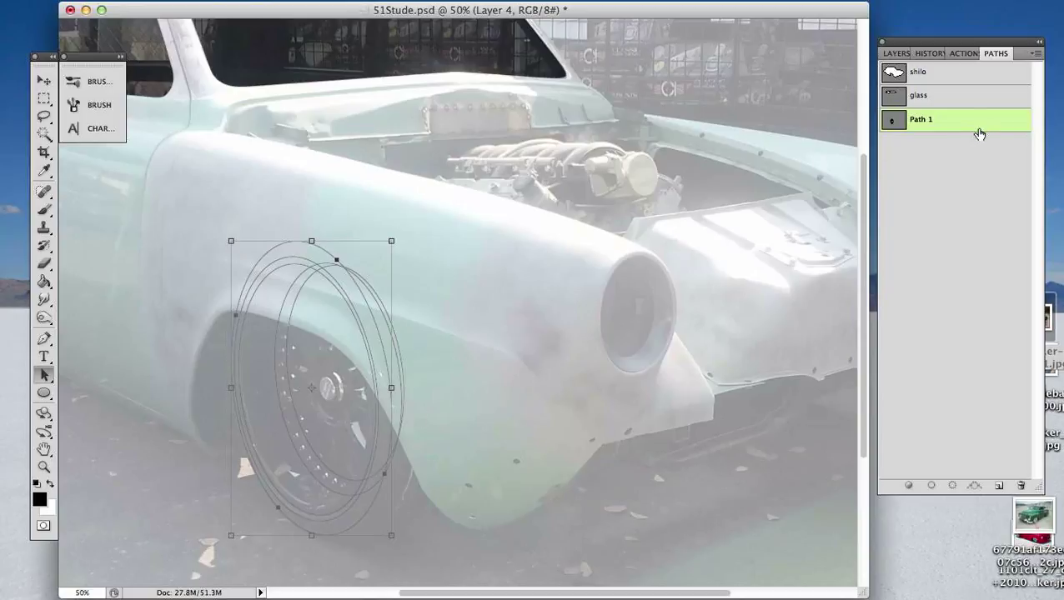
{"action": "double_click", "coordinate": [926, 117]}
{"action": "type", "text": "wheel"}
{"action": "key", "text": "Return"}
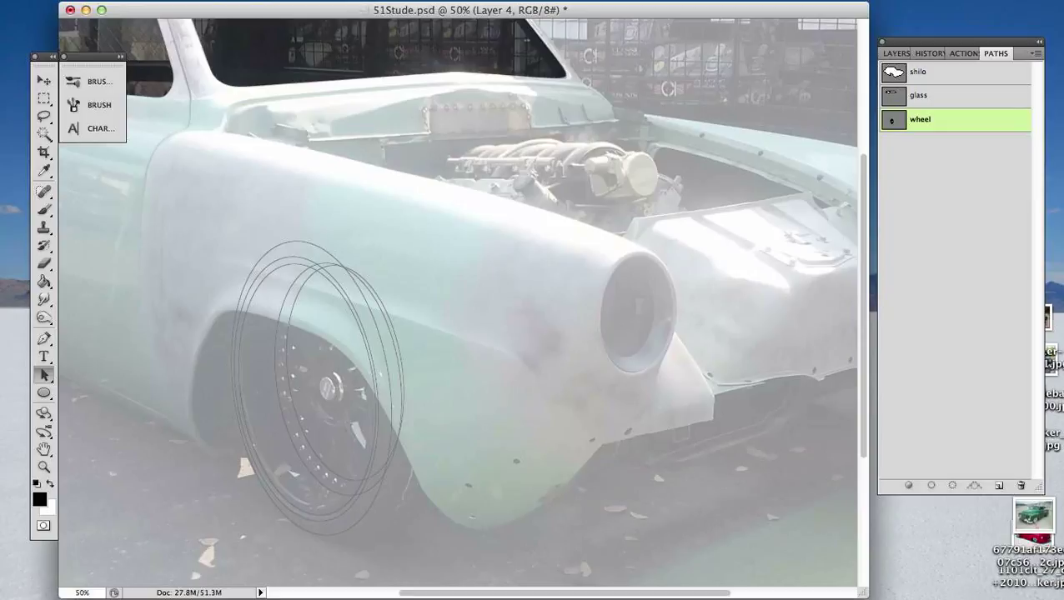
- Place the desktop file Tire 1.psd into the document as a layer beneath Layer 0 and commit the placement
{"action": "left_click_drag", "start_coordinate": [146, 528], "coordinate": [511, 435]}
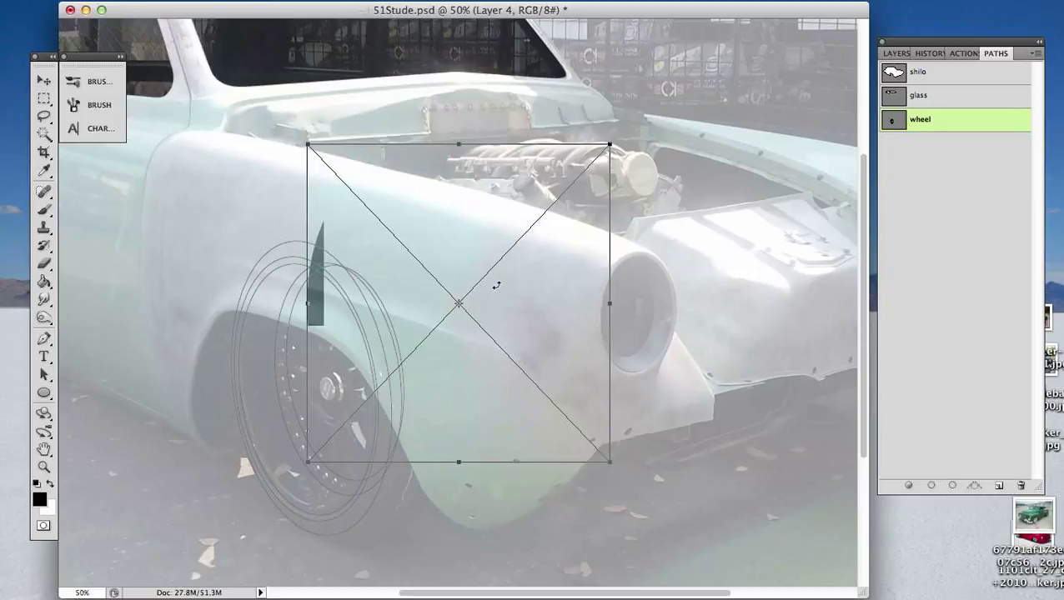
{"action": "left_click", "coordinate": [898, 53]}
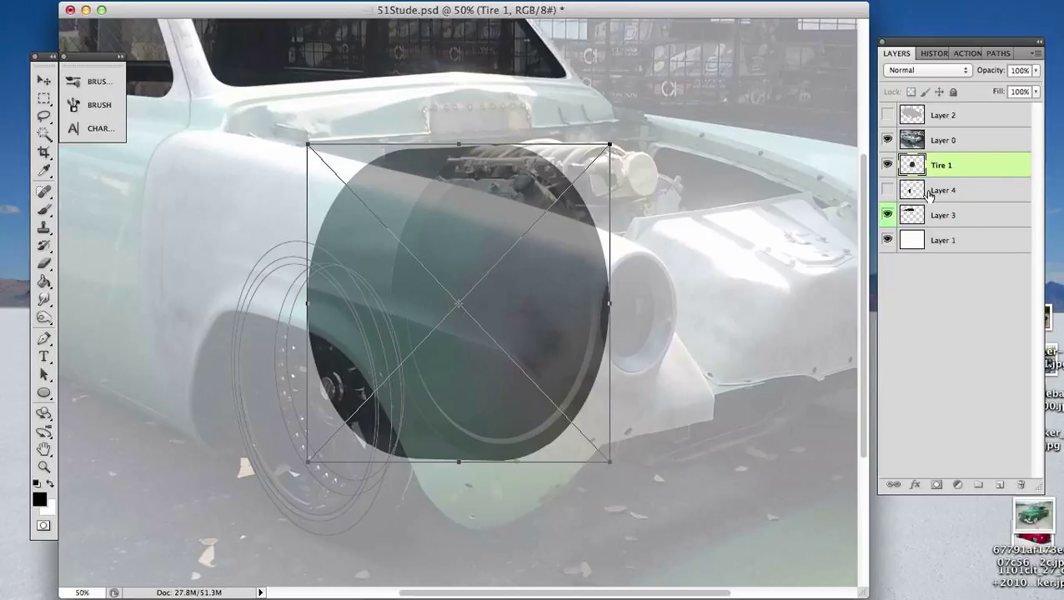
{"action": "left_click_drag", "start_coordinate": [971, 169], "coordinate": [981, 132]}
{"action": "key", "text": "Return"}
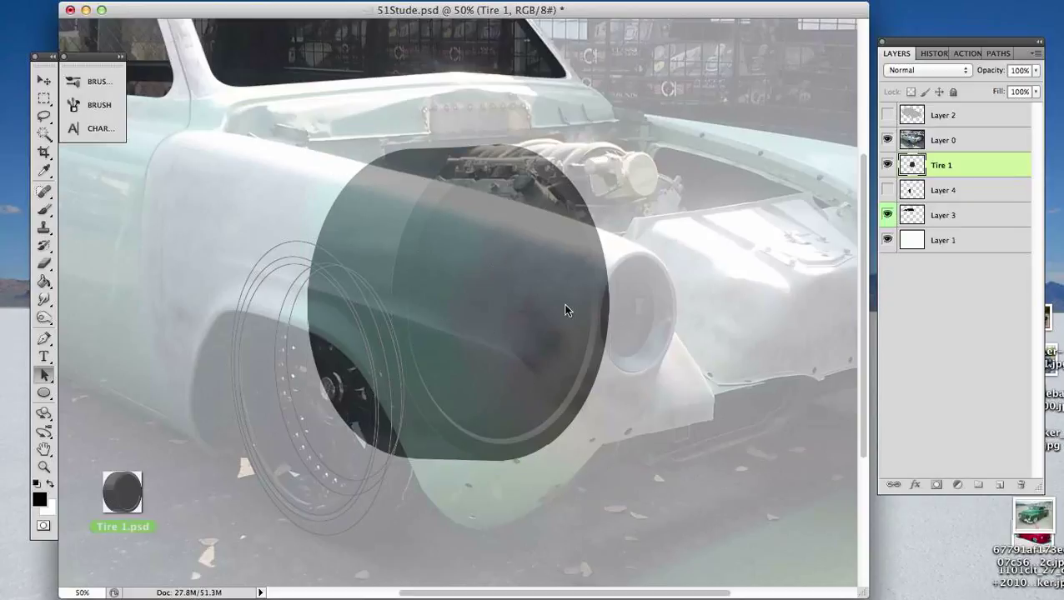
- Rasterize the Tire 1 layer and hide the Layer 0 reference photo
{"action": "right_click", "coordinate": [982, 166]}
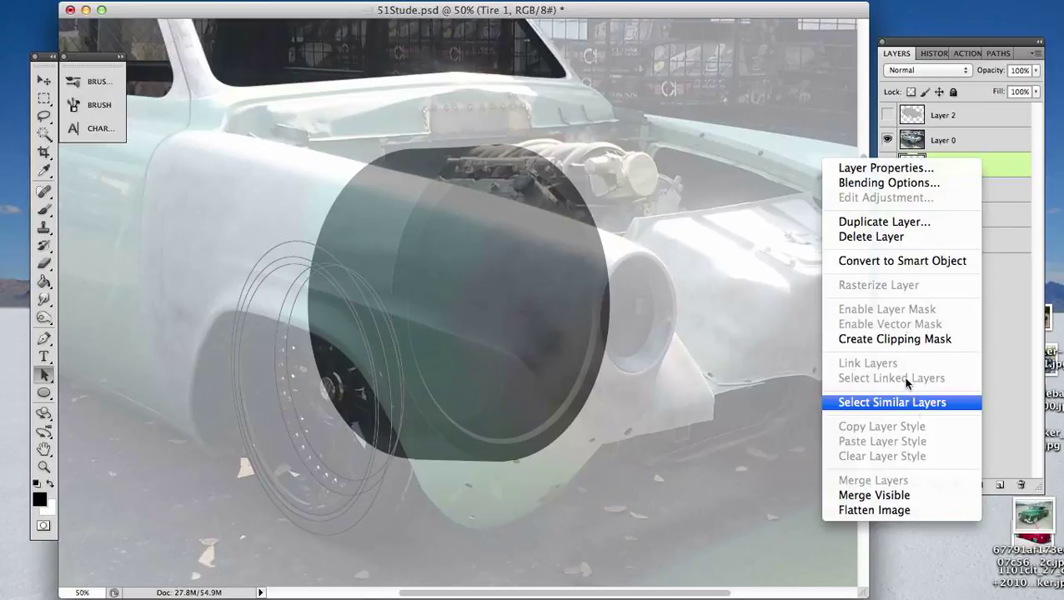
{"action": "left_click", "coordinate": [1007, 279]}
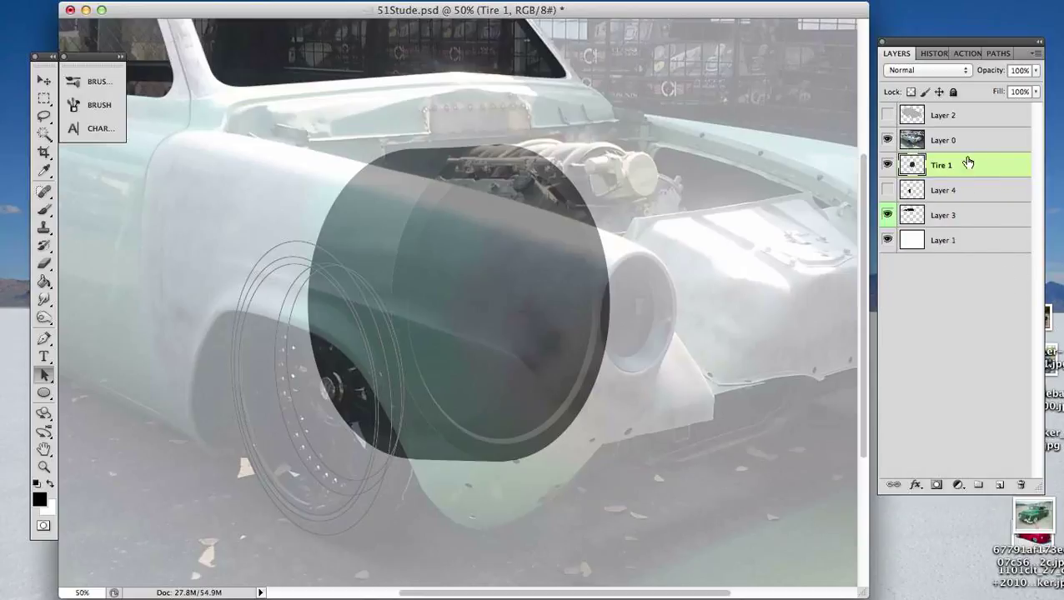
{"action": "left_click", "coordinate": [979, 166]}
{"action": "key", "text": "v"}
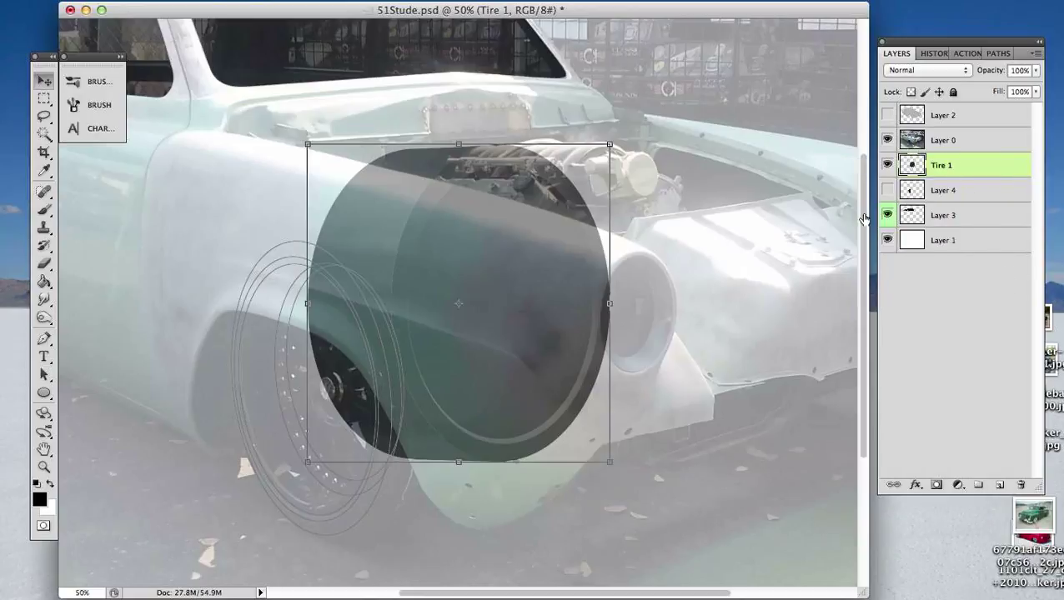
{"action": "left_click", "coordinate": [888, 140]}
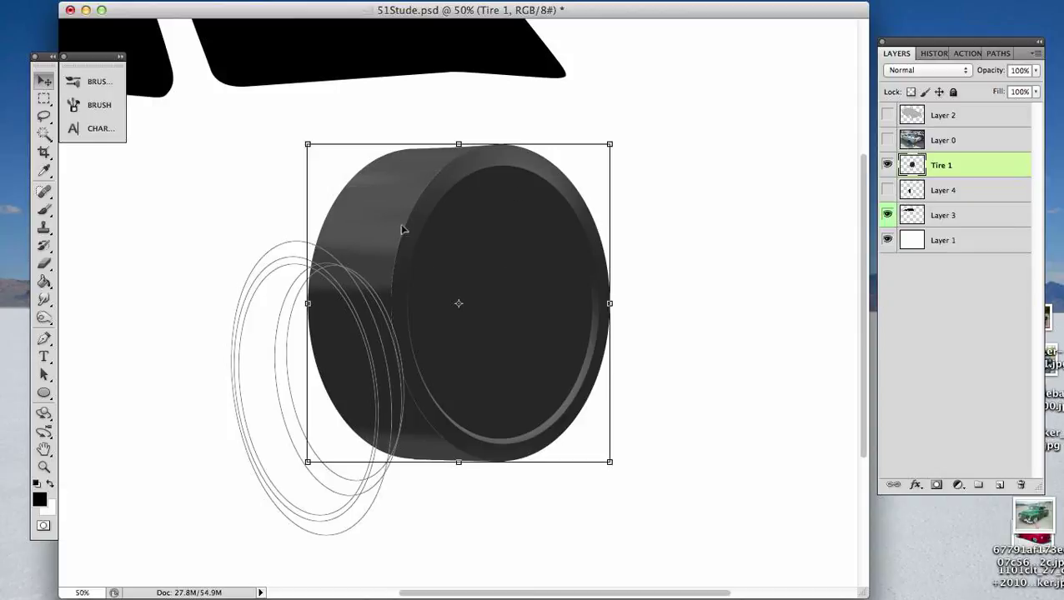
- Flip the tire horizontally, move it over the wheel ellipses, and nudge it up slightly
{"action": "left_click", "coordinate": [459, 305]}
{"action": "right_click", "coordinate": [459, 307]}
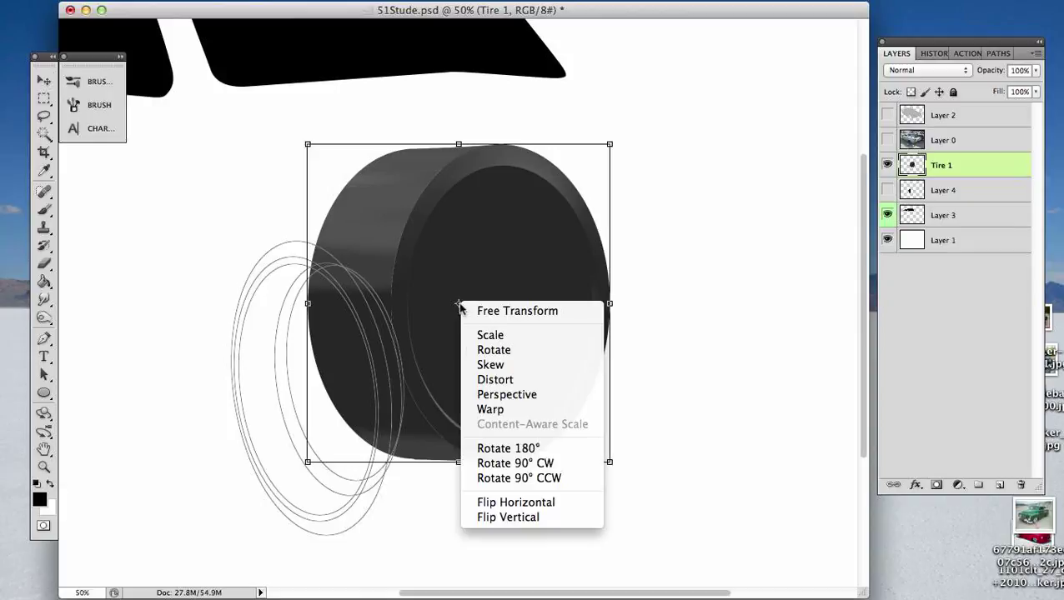
{"action": "left_click", "coordinate": [534, 504]}
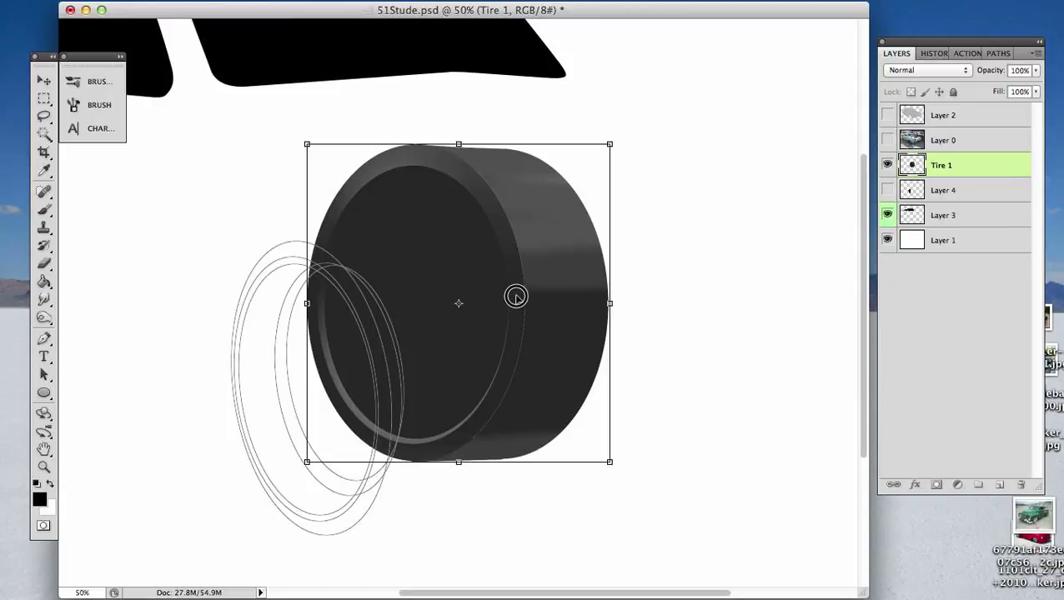
{"action": "left_click_drag", "start_coordinate": [511, 298], "coordinate": [418, 380]}
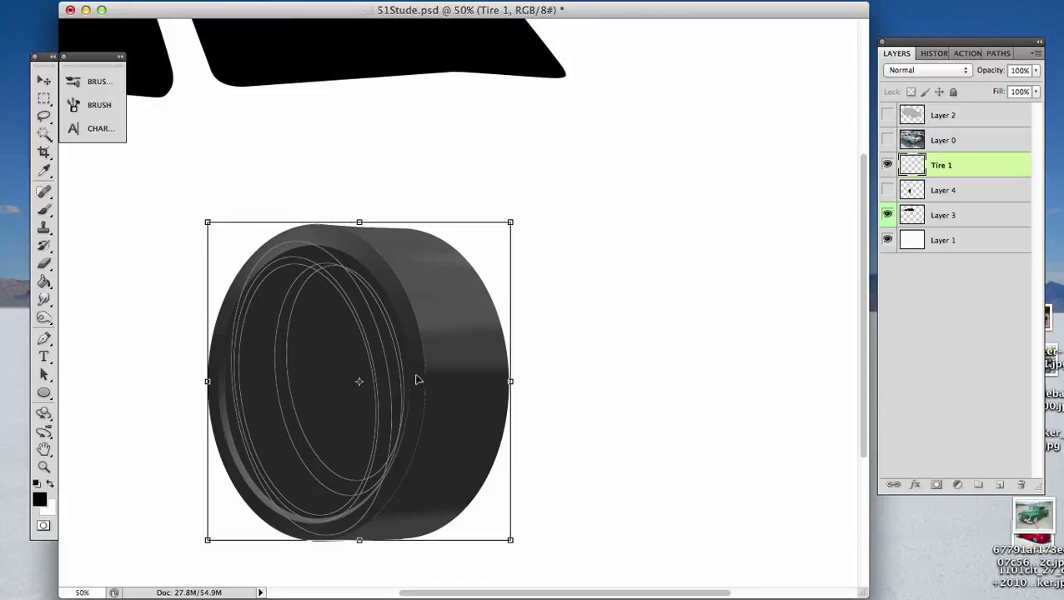
{"action": "key", "text": "Up"}
{"action": "key", "text": "Up"}
{"action": "key", "text": "Up"}
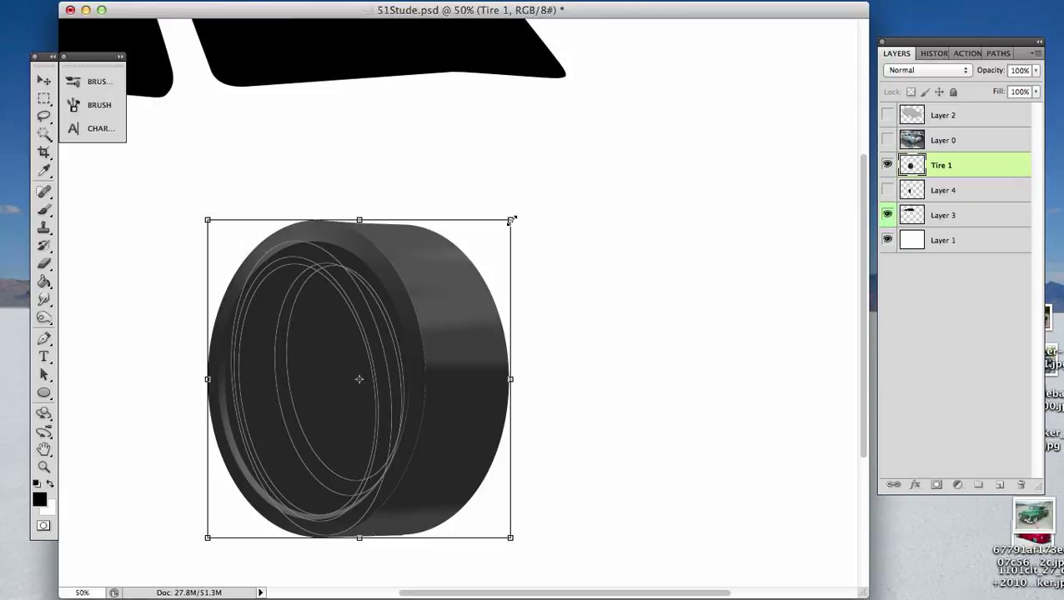
- Scale the tire down and narrow it from both sides to roughly fit the outermost ellipse, and commit the transform
{"action": "left_click_drag", "start_coordinate": [512, 221], "coordinate": [481, 235]}
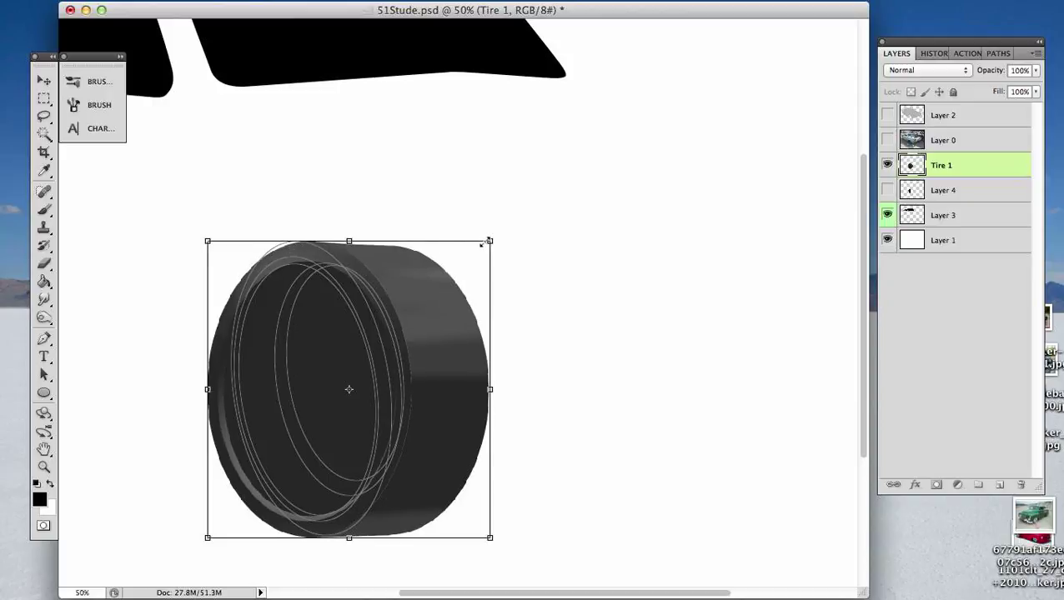
{"action": "left_click_drag", "start_coordinate": [489, 240], "coordinate": [492, 239]}
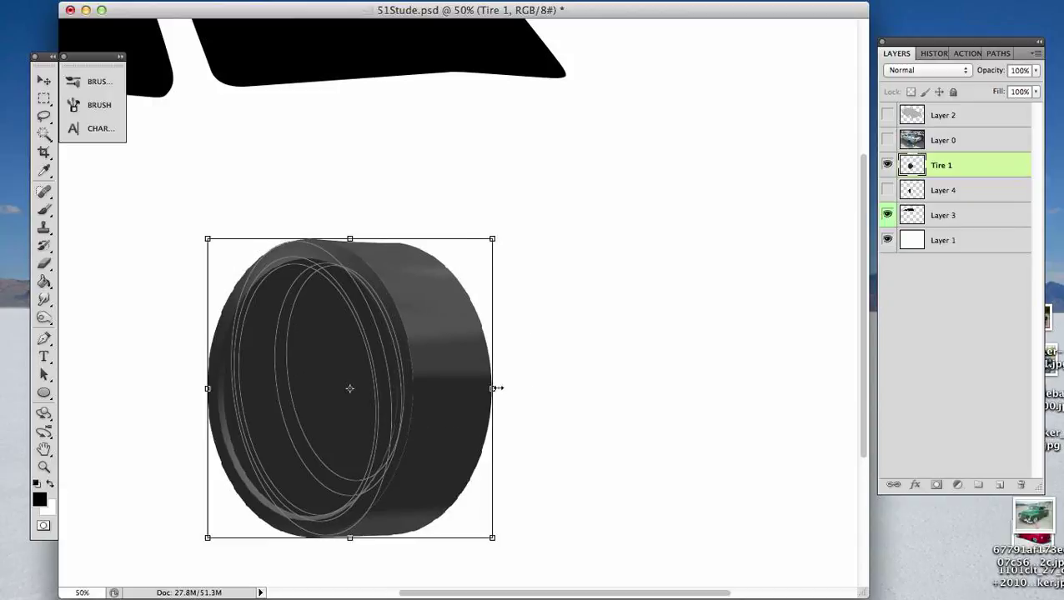
{"action": "left_click_drag", "start_coordinate": [494, 388], "coordinate": [448, 389]}
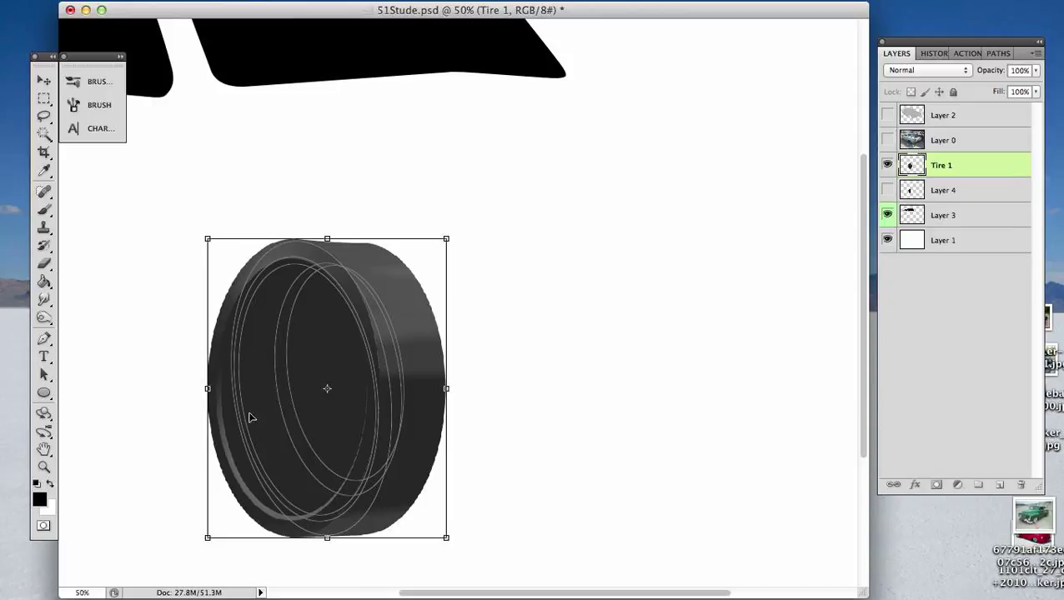
{"action": "left_click_drag", "start_coordinate": [208, 390], "coordinate": [232, 391]}
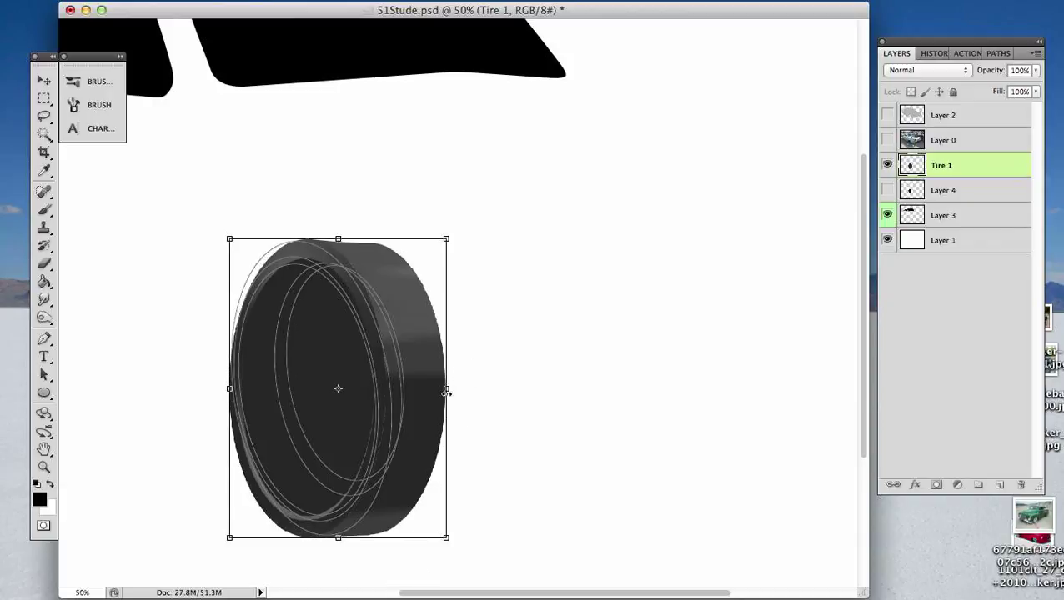
{"action": "left_click_drag", "start_coordinate": [447, 393], "coordinate": [452, 389]}
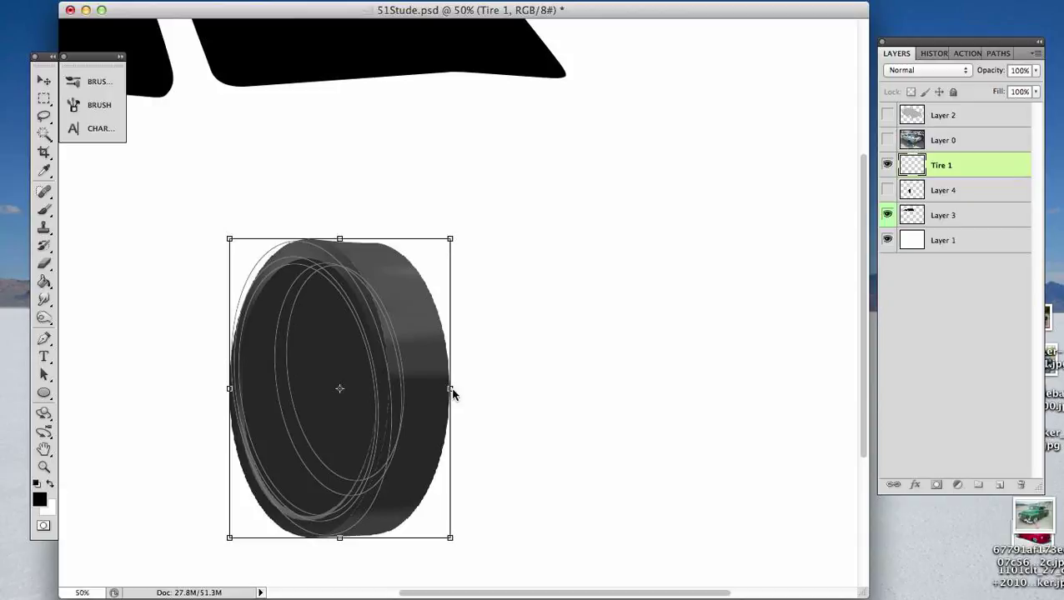
{"action": "key", "text": "Return"}
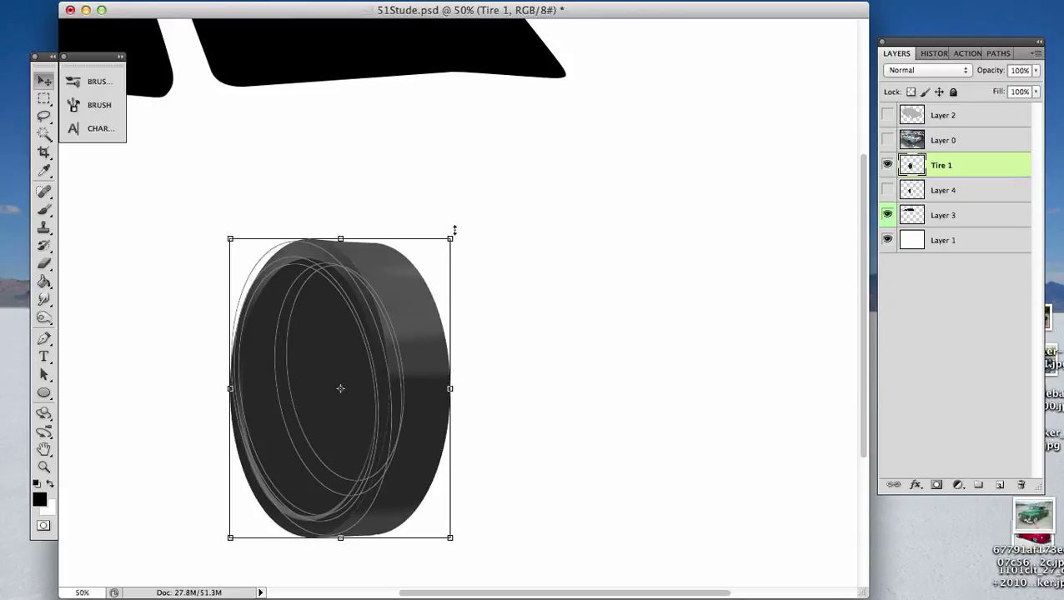
- Rotate the tire slightly counterclockwise to match the tilt of the ellipses, and nudge it up and rearward
{"action": "left_click_drag", "start_coordinate": [459, 229], "coordinate": [449, 213]}
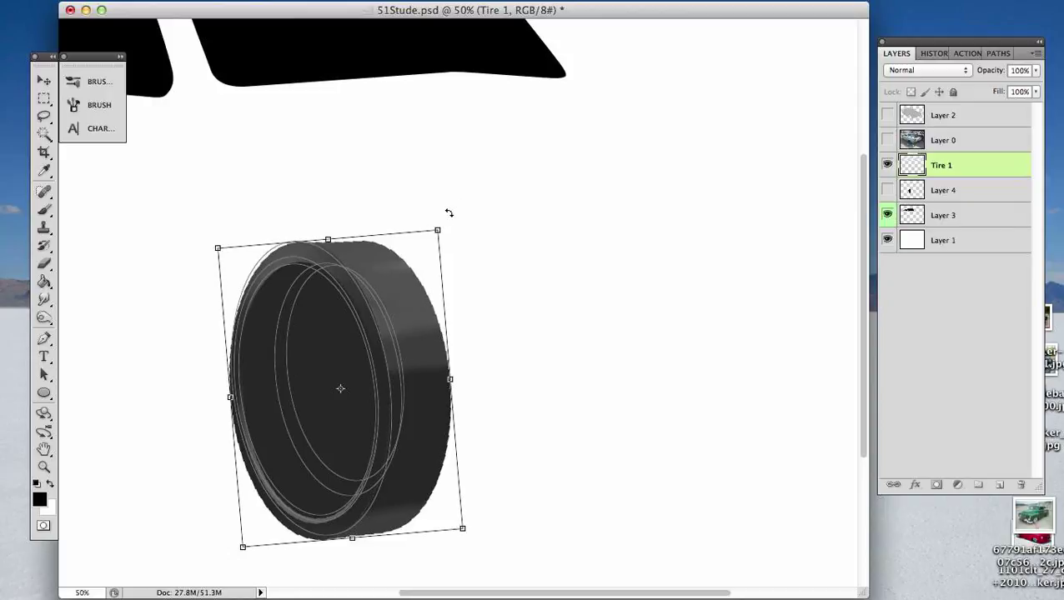
{"action": "key", "text": "Up"}
{"action": "key", "text": "Up"}
{"action": "key", "text": "Up"}
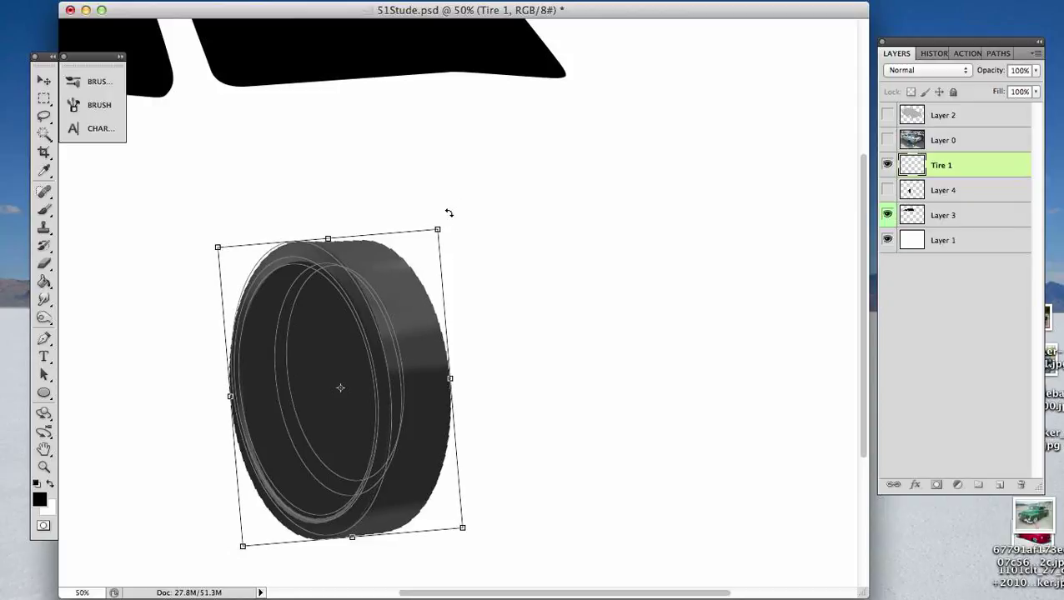
{"action": "key", "text": "Left"}
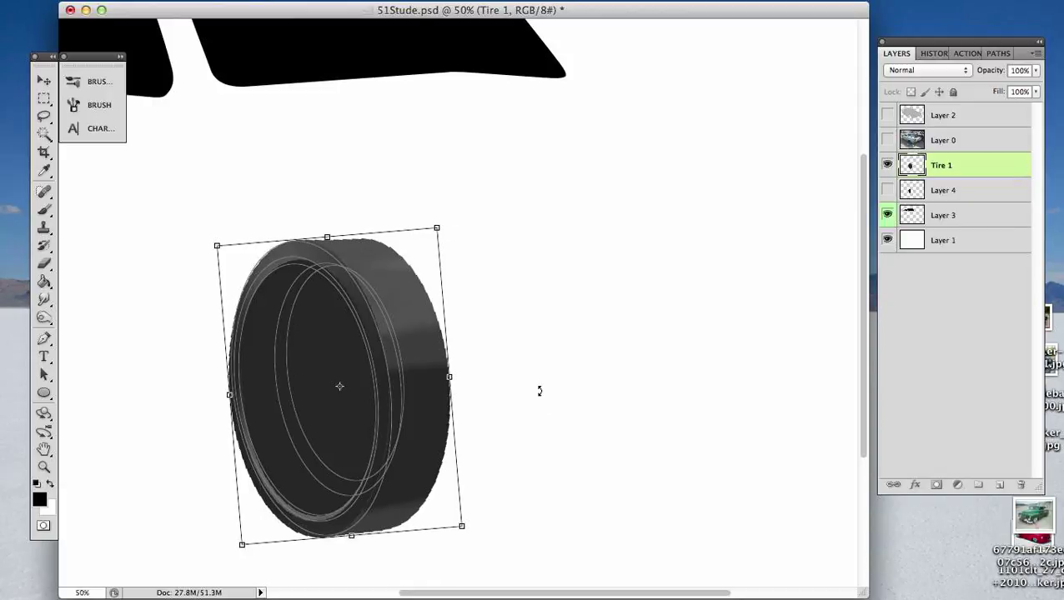
- Distort the tire's corners until its front face lines up with the outermost ellipse, and commit the transform
{"action": "left_click_drag", "start_coordinate": [464, 530], "coordinate": [469, 530]}
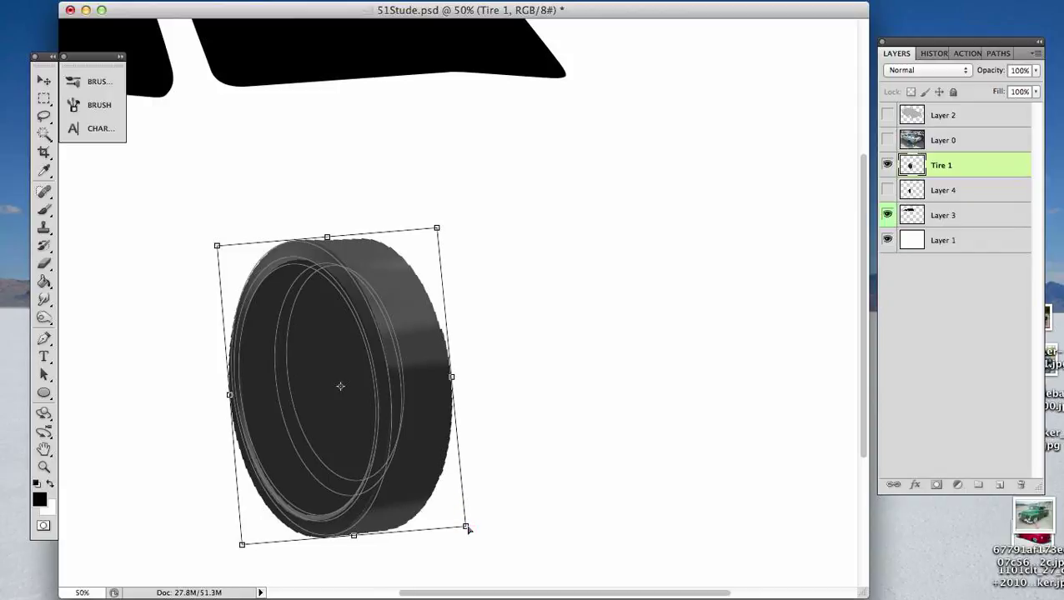
{"action": "left_click_drag", "start_coordinate": [242, 544], "coordinate": [247, 539]}
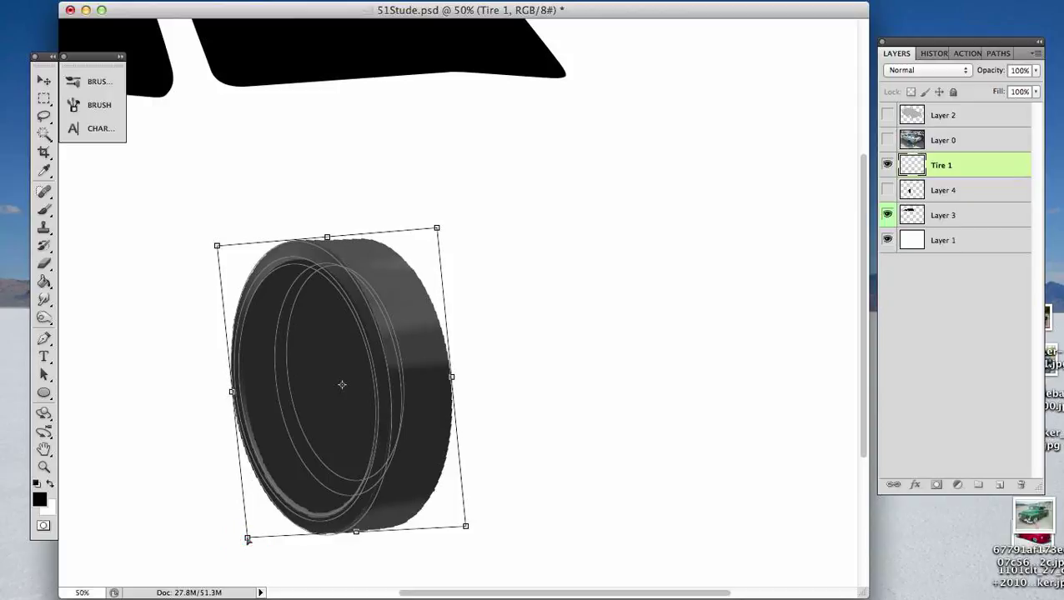
{"action": "left_click_drag", "start_coordinate": [465, 532], "coordinate": [472, 531]}
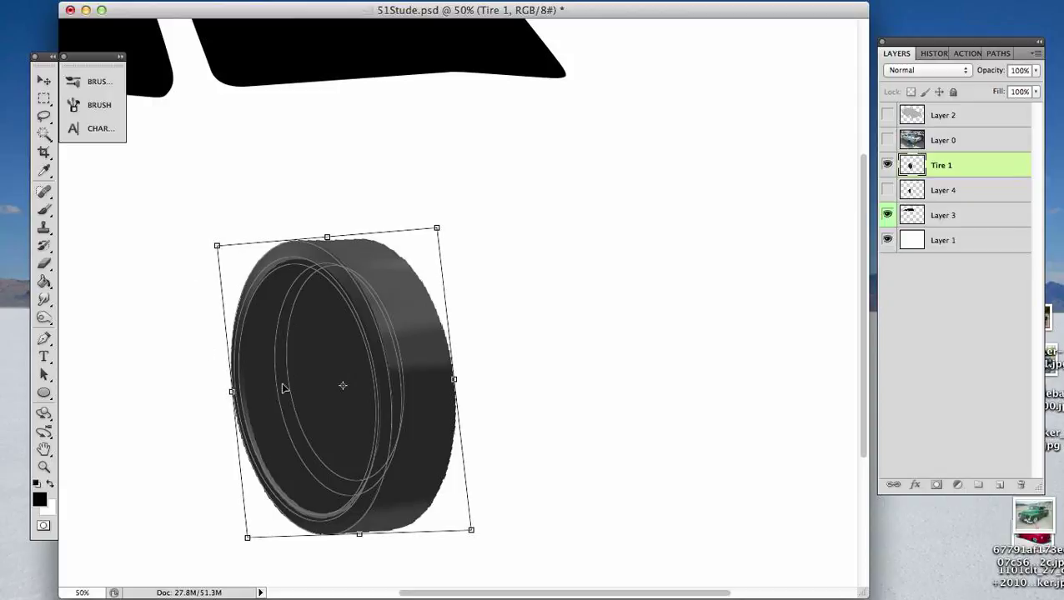
{"action": "key", "text": "super+equal"}
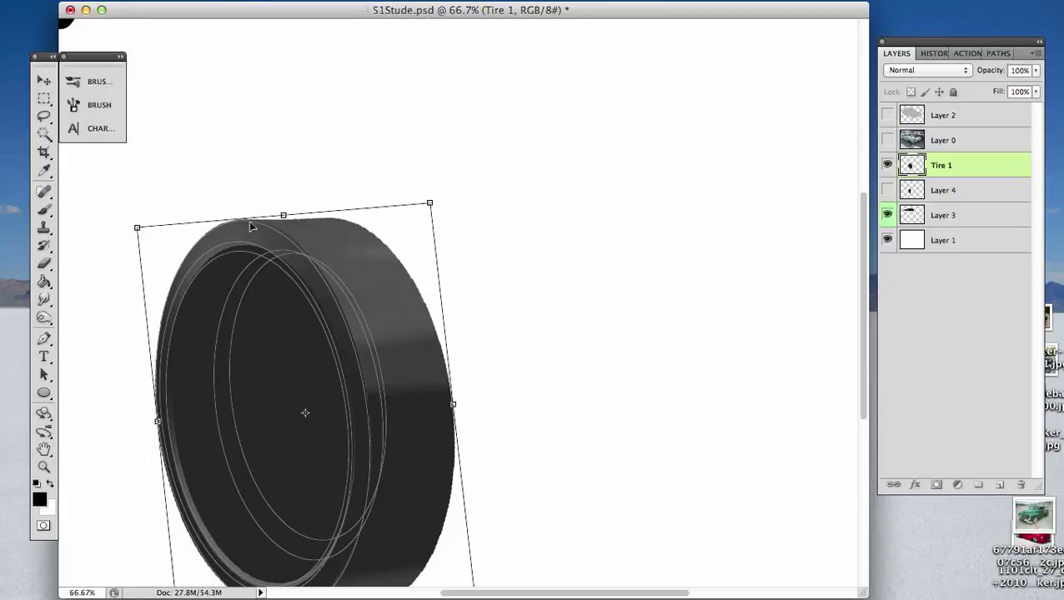
{"action": "left_click", "coordinate": [429, 203]}
{"action": "left_click", "coordinate": [137, 228]}
{"action": "left_click_drag", "start_coordinate": [137, 228], "coordinate": [135, 232]}
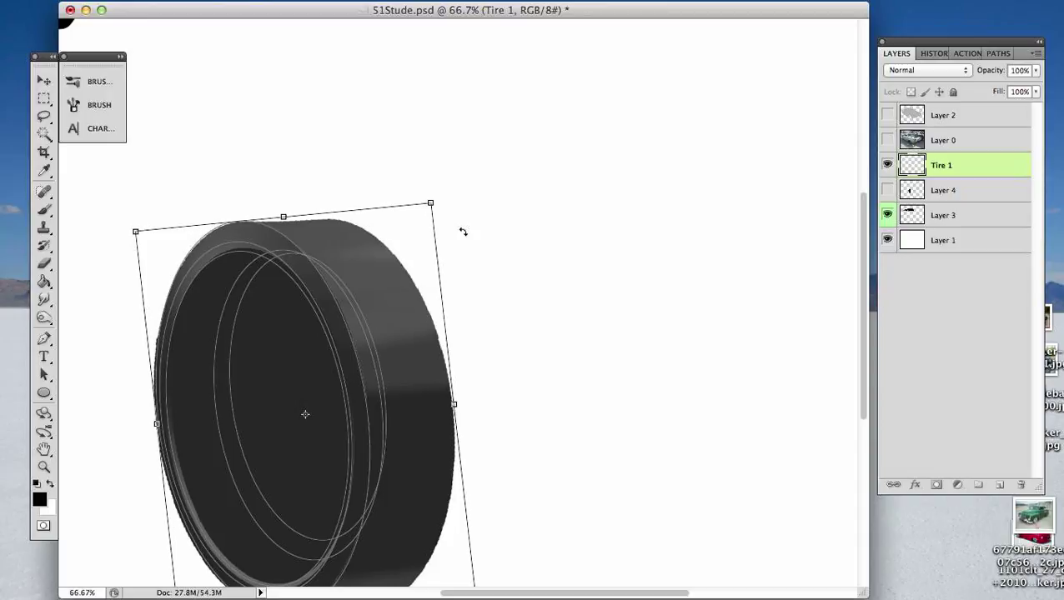
{"action": "key", "text": "Return"}
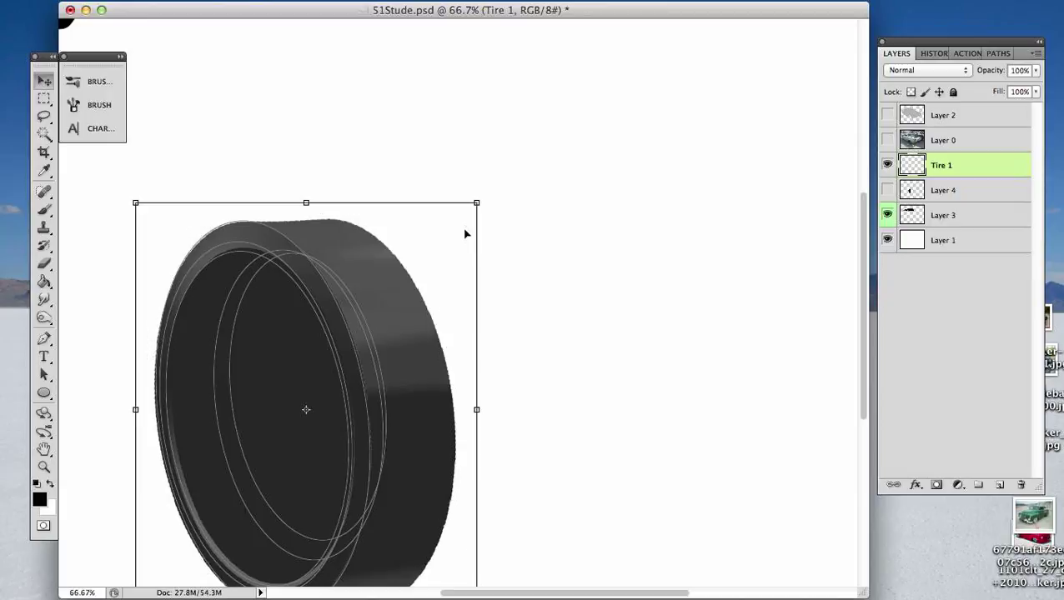
- Load the outermost ellipse path as a selection, hide the paths, and clear the part of the tire outside it
{"action": "key", "text": "super+minus"}
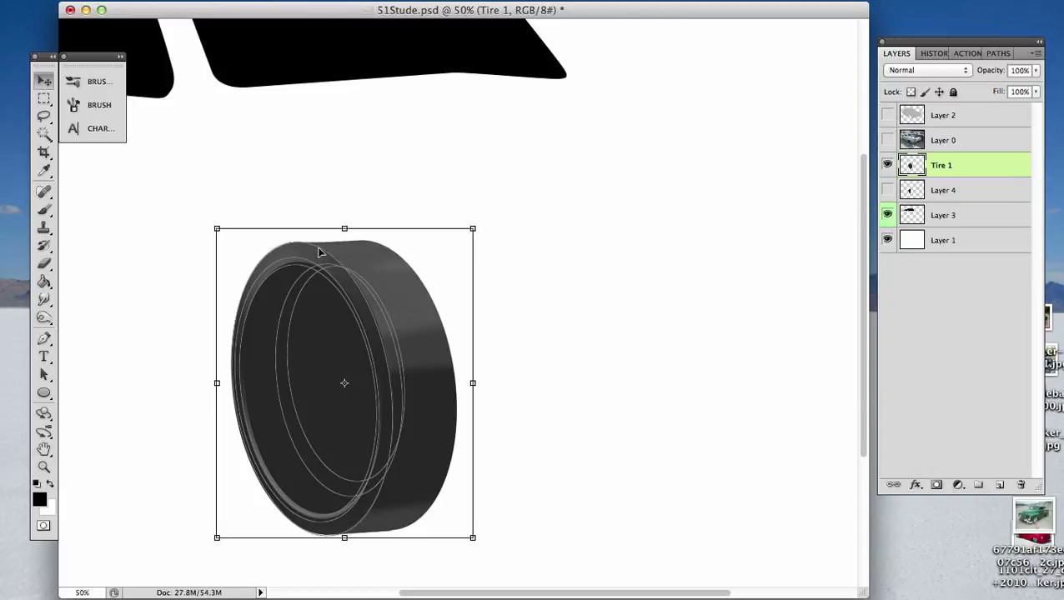
{"action": "key", "text": "a"}
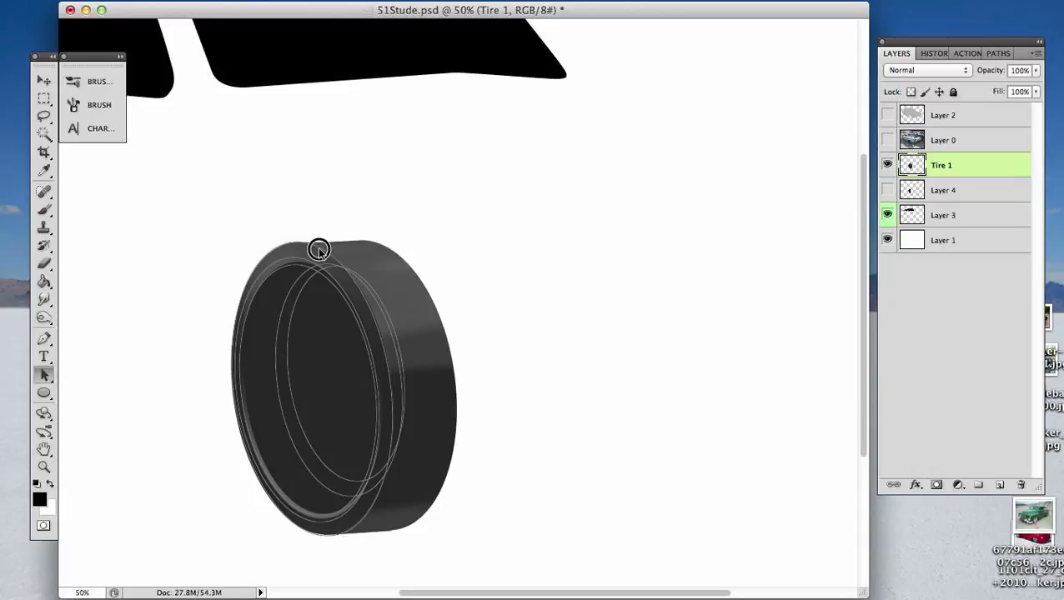
{"action": "left_click", "coordinate": [325, 246]}
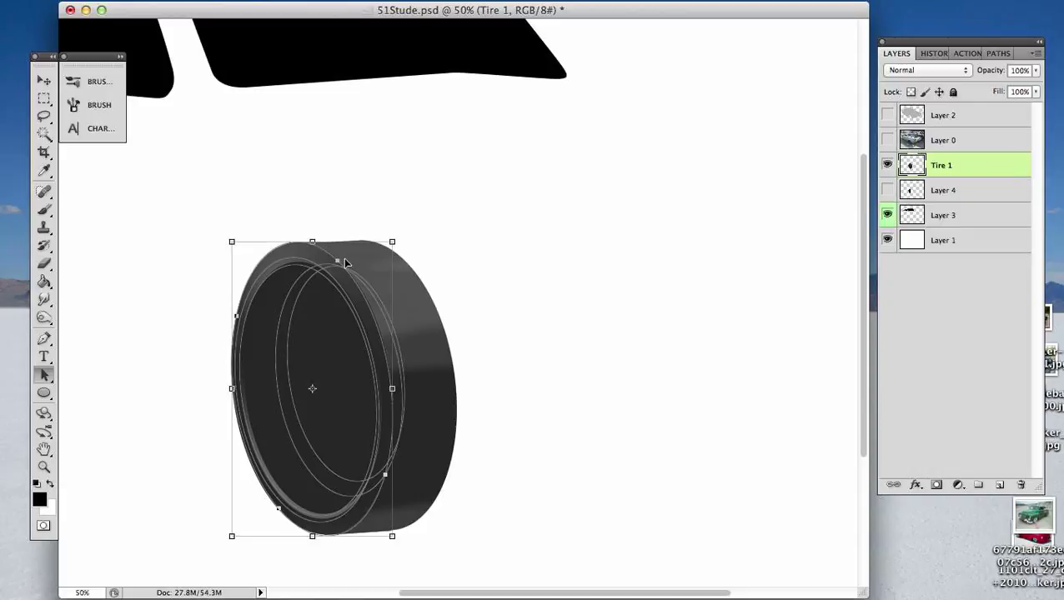
{"action": "key", "text": "super+Return"}
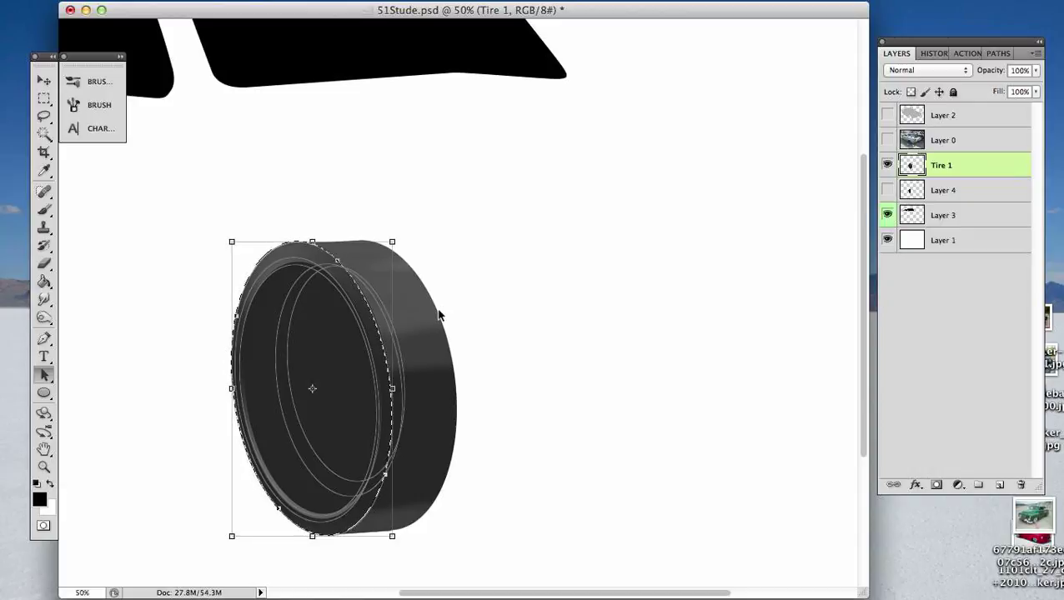
{"action": "key", "text": "super+shift+h"}
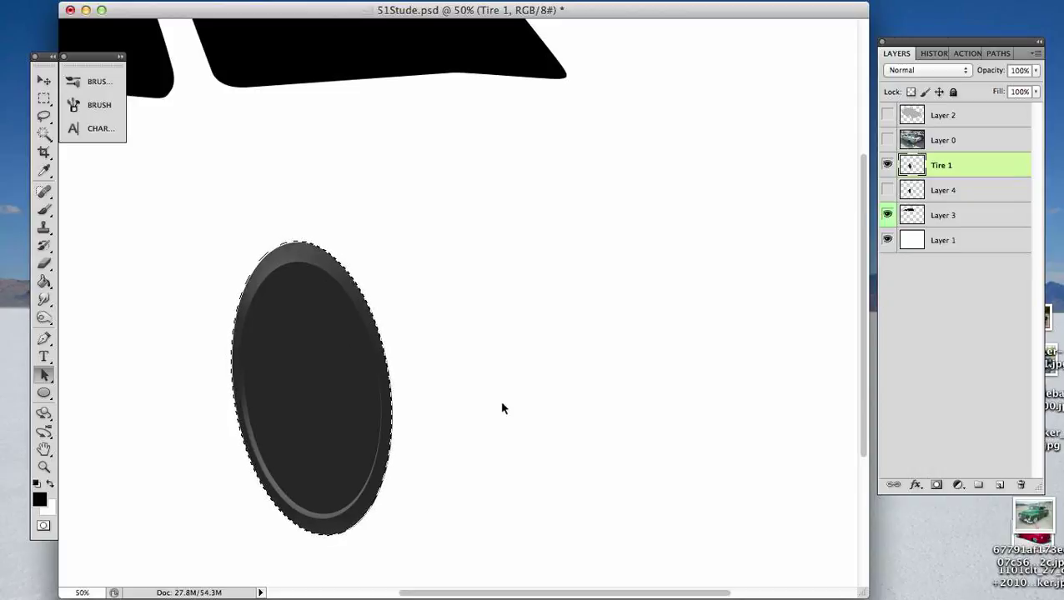
- Zoom out to see the whole image with extra canvas margin, show Layer 2, and clear the selection
{"action": "key", "text": "super+minus"}
{"action": "key", "text": "super+minus"}
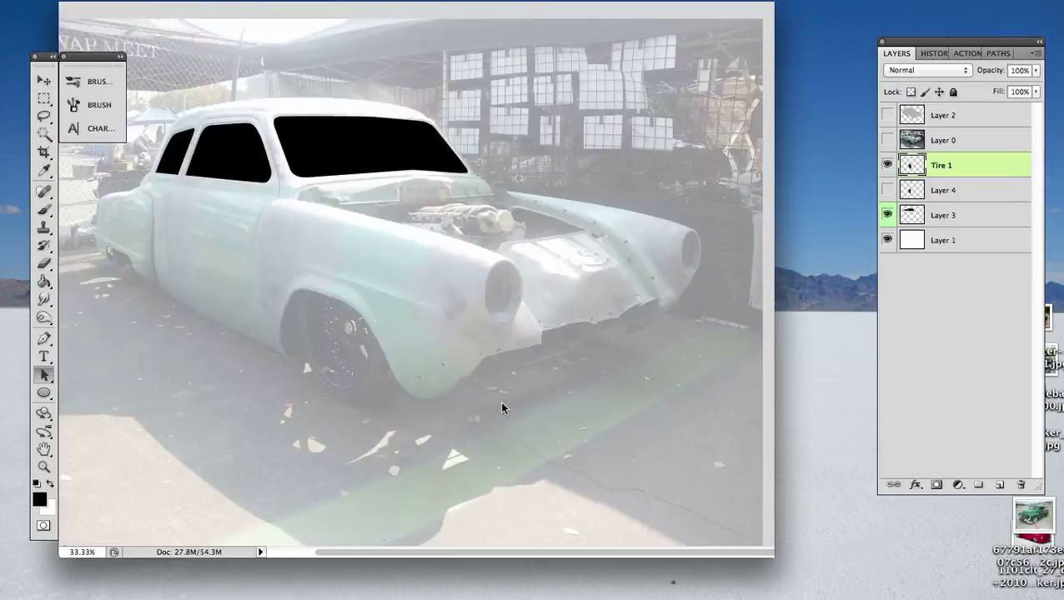
{"action": "key", "text": "super+minus"}
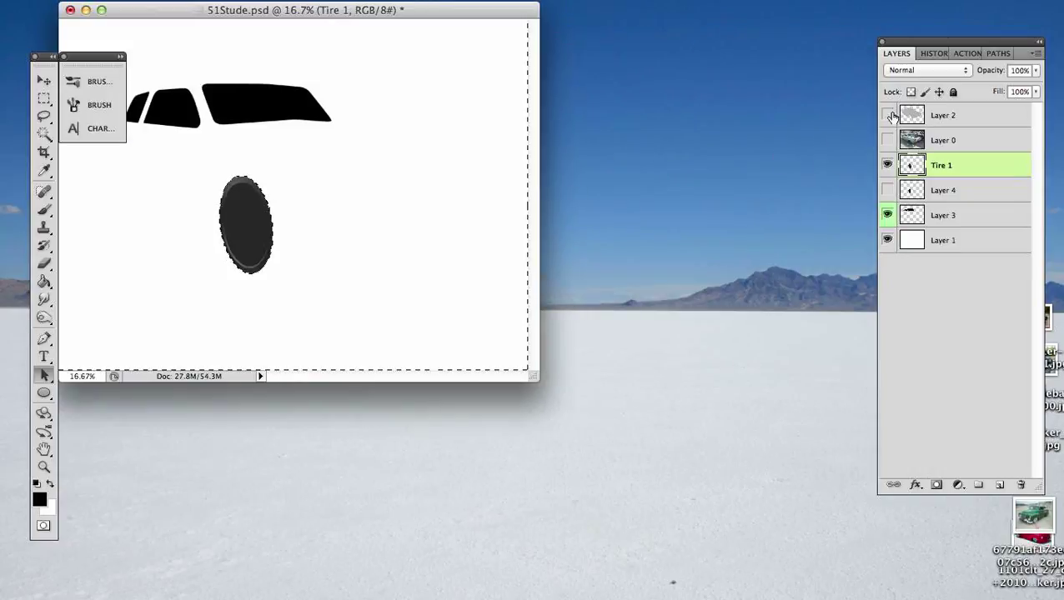
{"action": "left_click", "coordinate": [887, 115]}
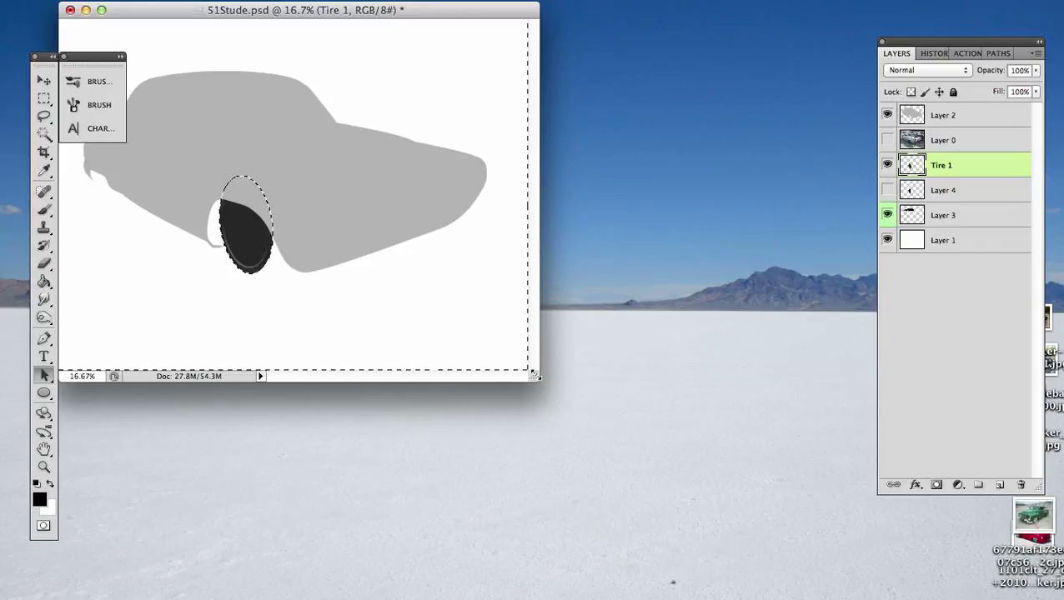
{"action": "left_click_drag", "start_coordinate": [536, 378], "coordinate": [710, 474]}
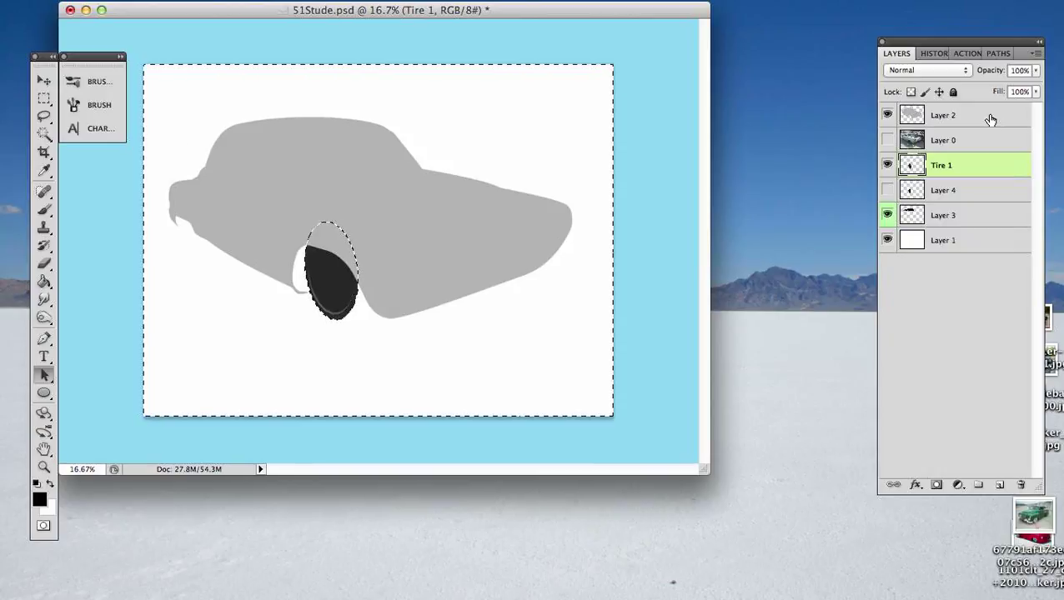
{"action": "key", "text": "super+d"}
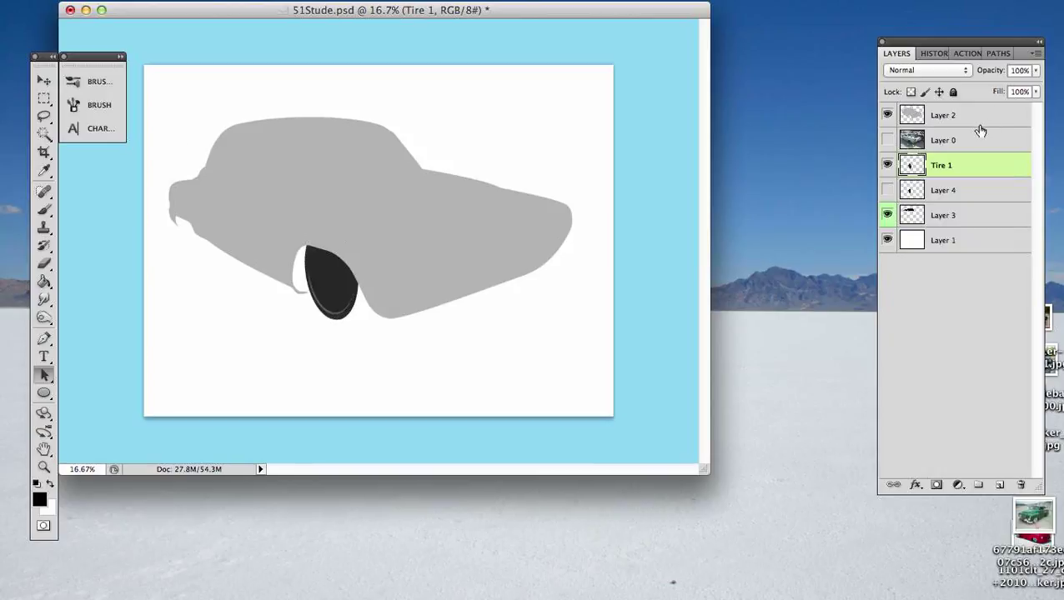
- Show Layer 0 and Layer 4, and move Layer 3 to the top of the layer stack
{"action": "left_click", "coordinate": [888, 140]}
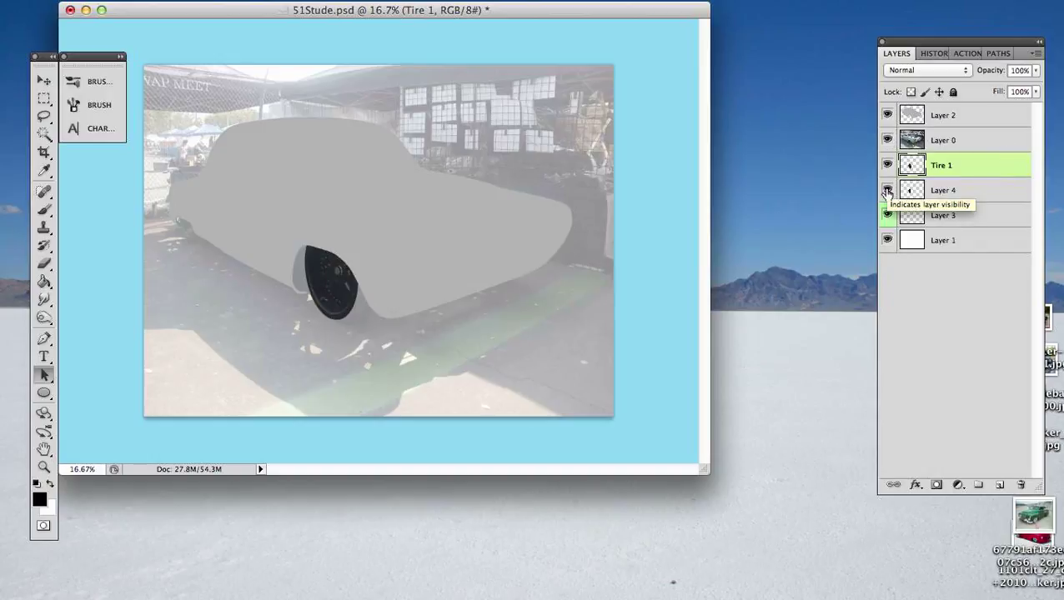
{"action": "left_click", "coordinate": [887, 192]}
{"action": "left_click_drag", "start_coordinate": [992, 116], "coordinate": [993, 115]}
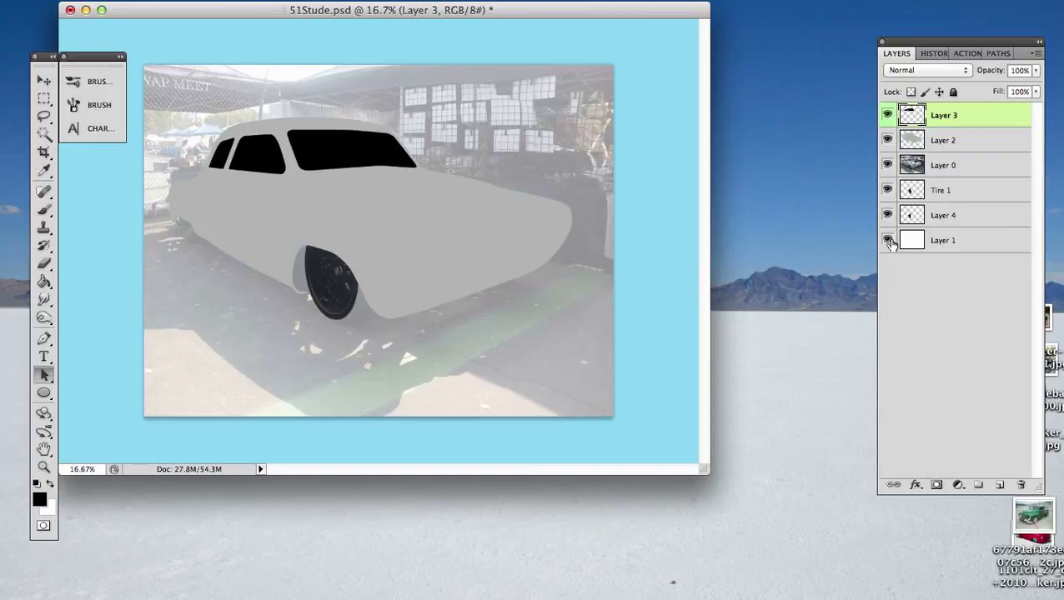
- Give the Tire 1 layer a red colour label, and enlarge the document window
{"action": "left_click", "coordinate": [974, 193]}
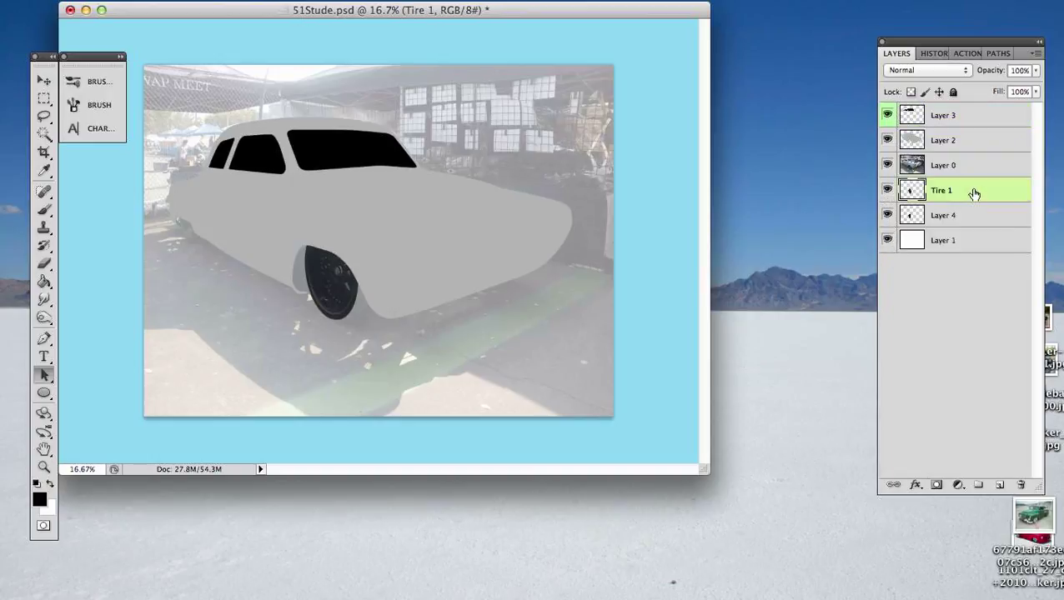
{"action": "right_click", "coordinate": [890, 194]}
{"action": "left_click", "coordinate": [800, 272]}
{"action": "left_click_drag", "start_coordinate": [706, 472], "coordinate": [807, 538]}
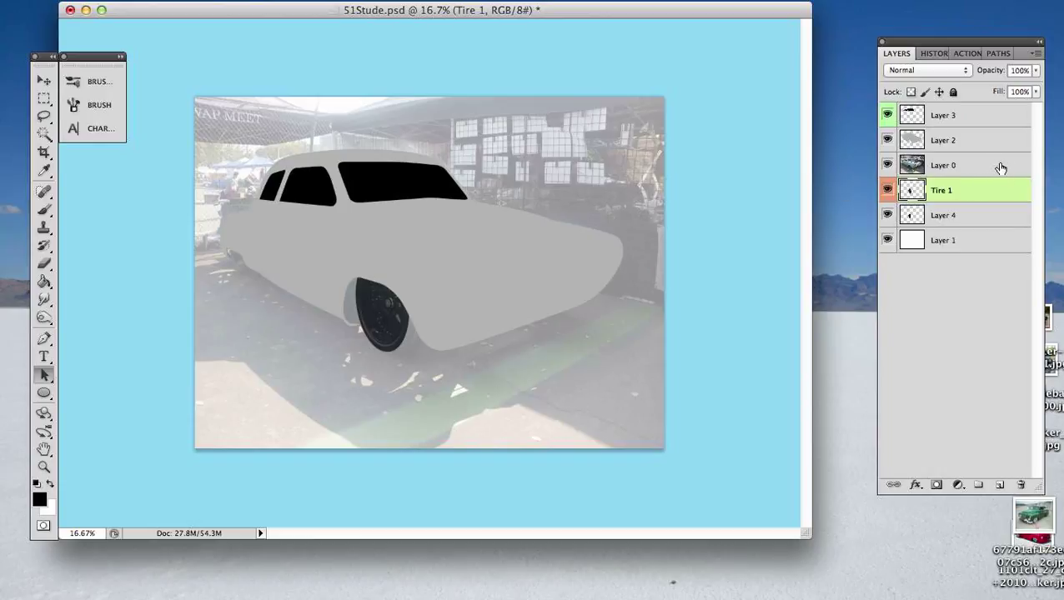
- Fully lock the white background layer, Layer 1, and deselect all layers
{"action": "left_click", "coordinate": [1004, 243]}
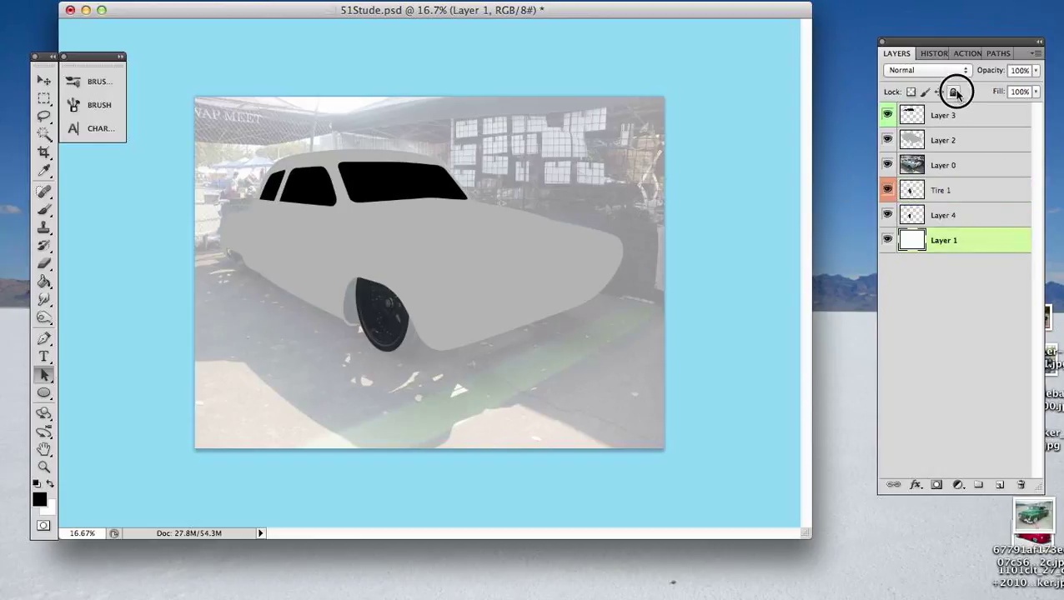
{"action": "left_click", "coordinate": [953, 92]}
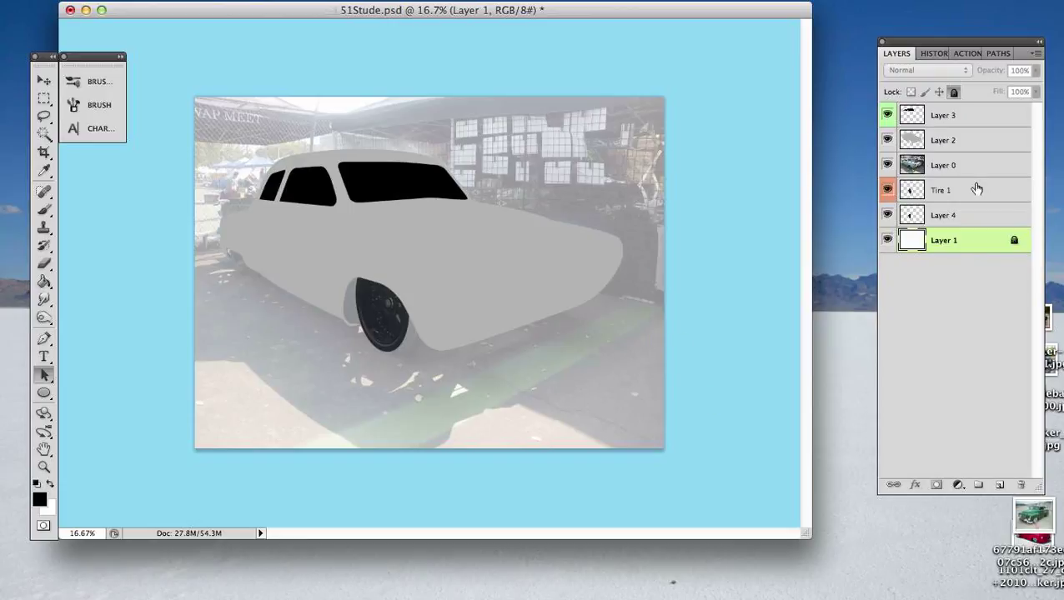
{"action": "left_click", "coordinate": [966, 277]}
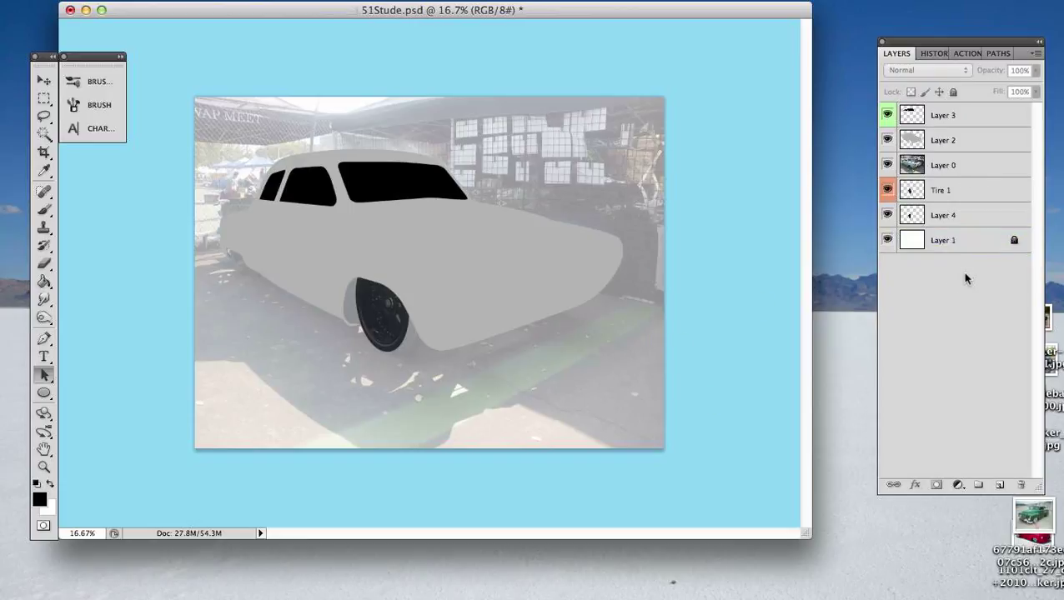
- Check Layer 4 by toggling its visibility and loading its outline, and delete that layer
{"action": "left_click", "coordinate": [887, 216]}
{"action": "left_click", "coordinate": [887, 215]}
{"action": "left_click", "coordinate": [951, 217]}
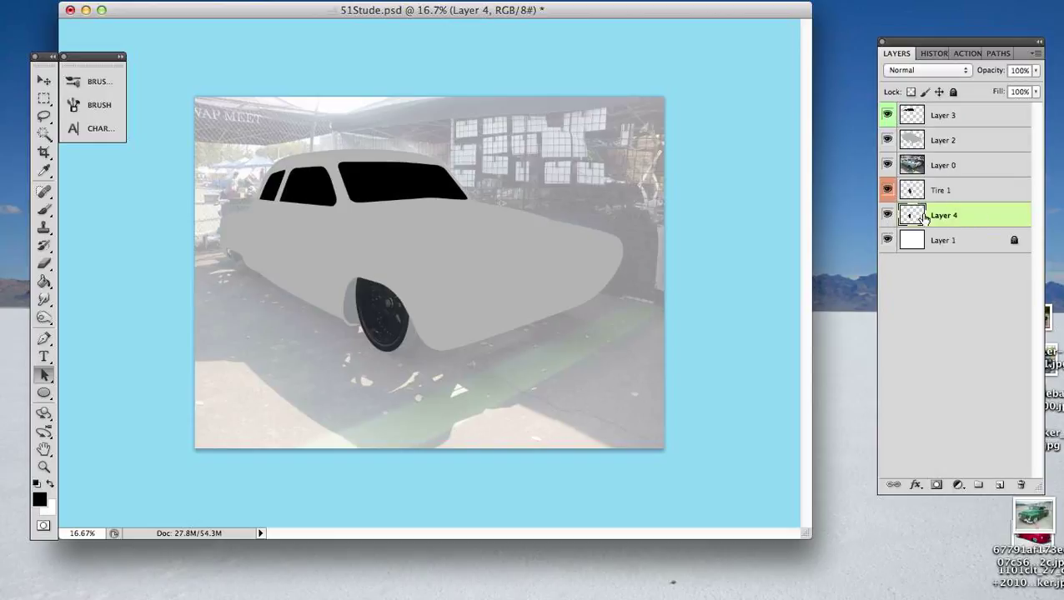
{"action": "left_click", "coordinate": [914, 217], "text": "super"}
{"action": "left_click", "coordinate": [888, 216]}
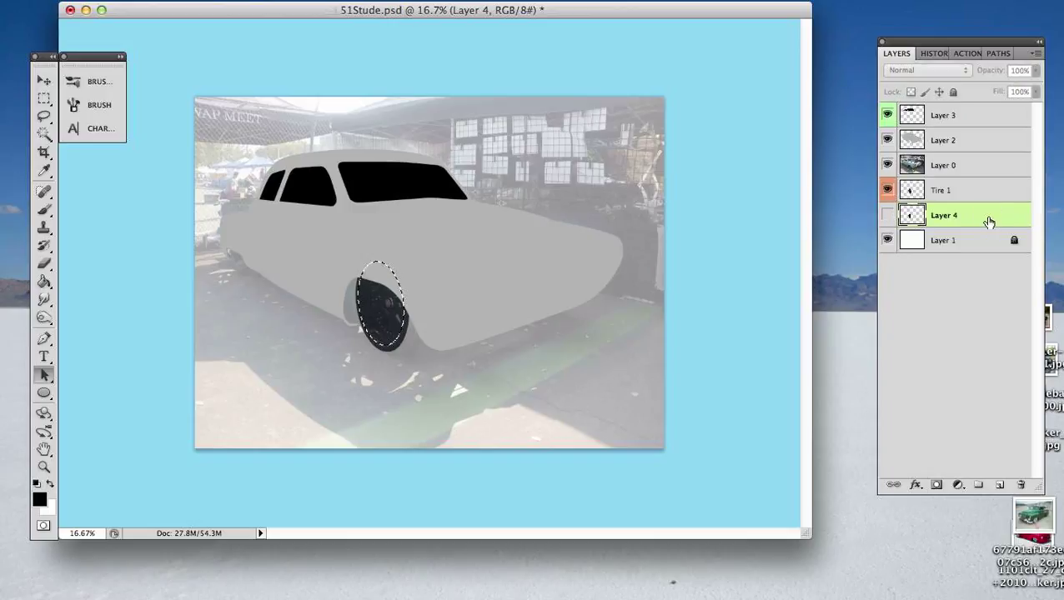
{"action": "key", "text": "super+d"}
{"action": "key", "text": "BackSpace"}
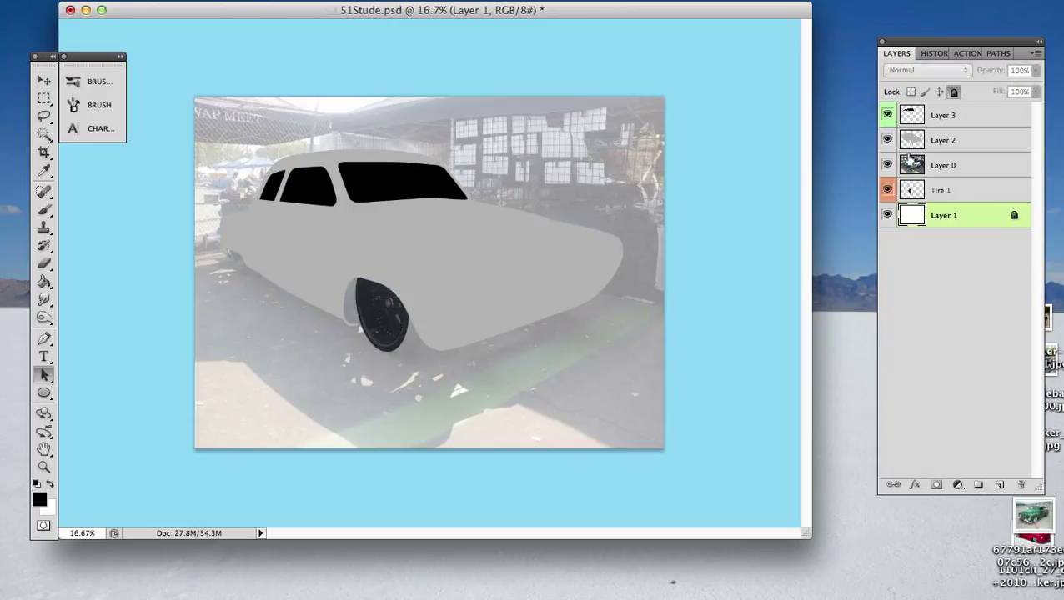
- Review the saved shilo, glass and wheel paths on the image, leaving the wheel path active
{"action": "left_click", "coordinate": [997, 53]}
{"action": "left_click", "coordinate": [940, 122]}
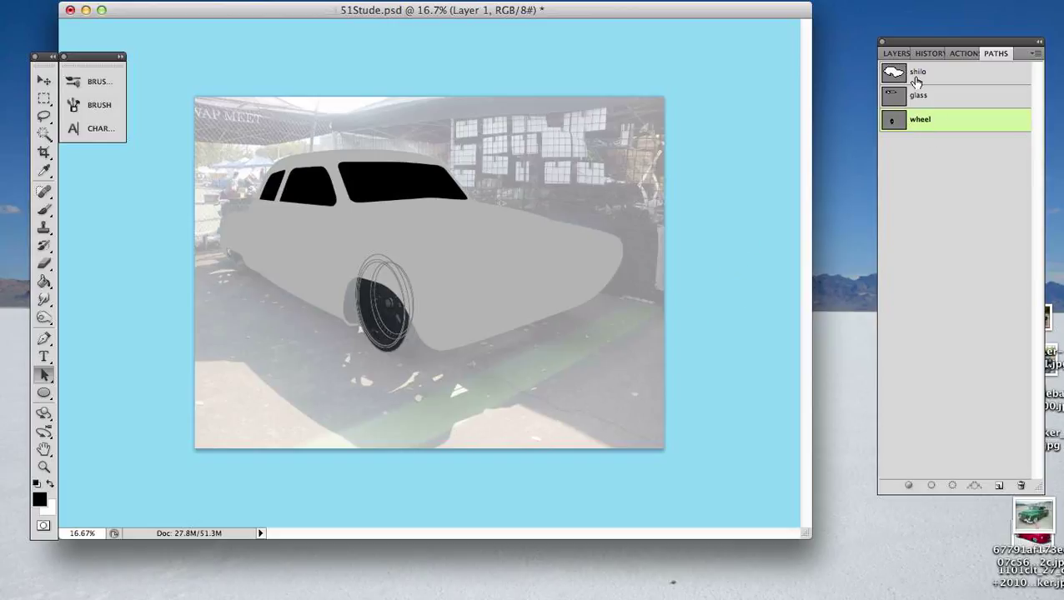
{"action": "left_click", "coordinate": [959, 76]}
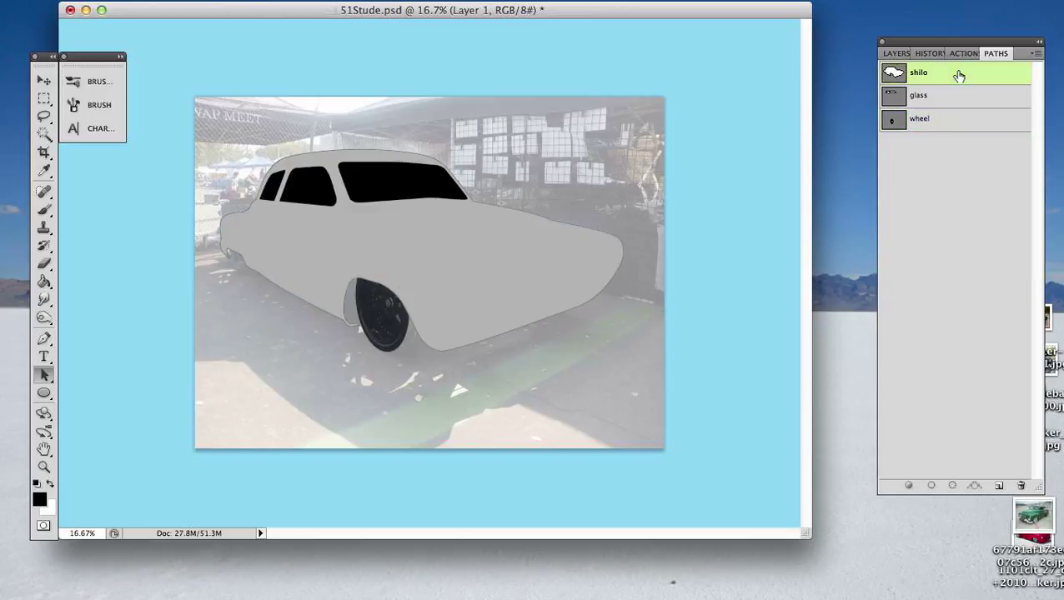
{"action": "left_click", "coordinate": [962, 98]}
{"action": "left_click", "coordinate": [965, 82]}
{"action": "left_click", "coordinate": [963, 121]}
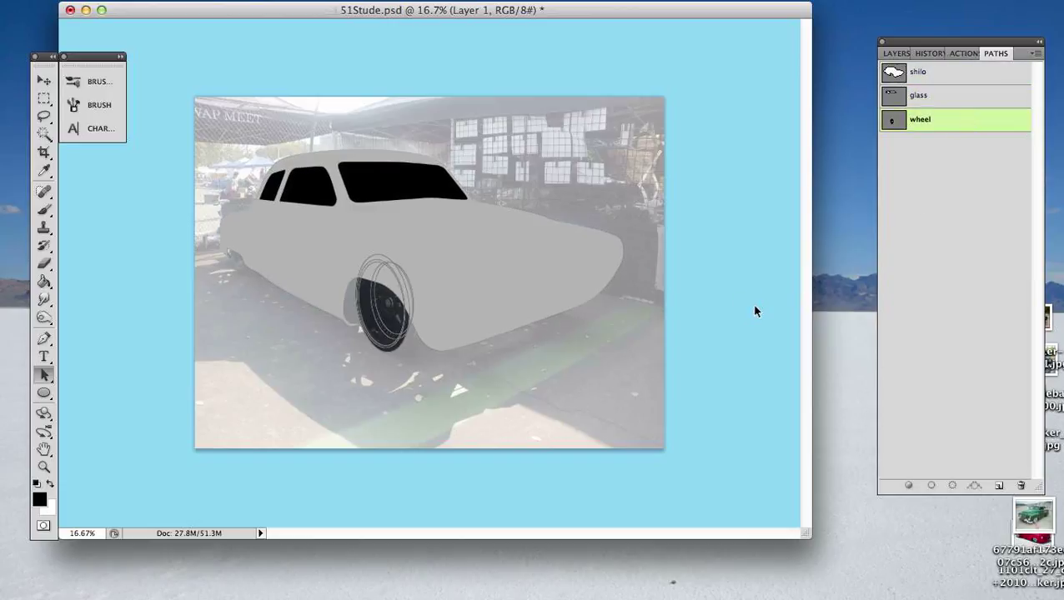
- Start a Pen path for the car's ground shadow beneath the nose, tracing its front edge down to the image's lower border
{"action": "key", "text": "p"}
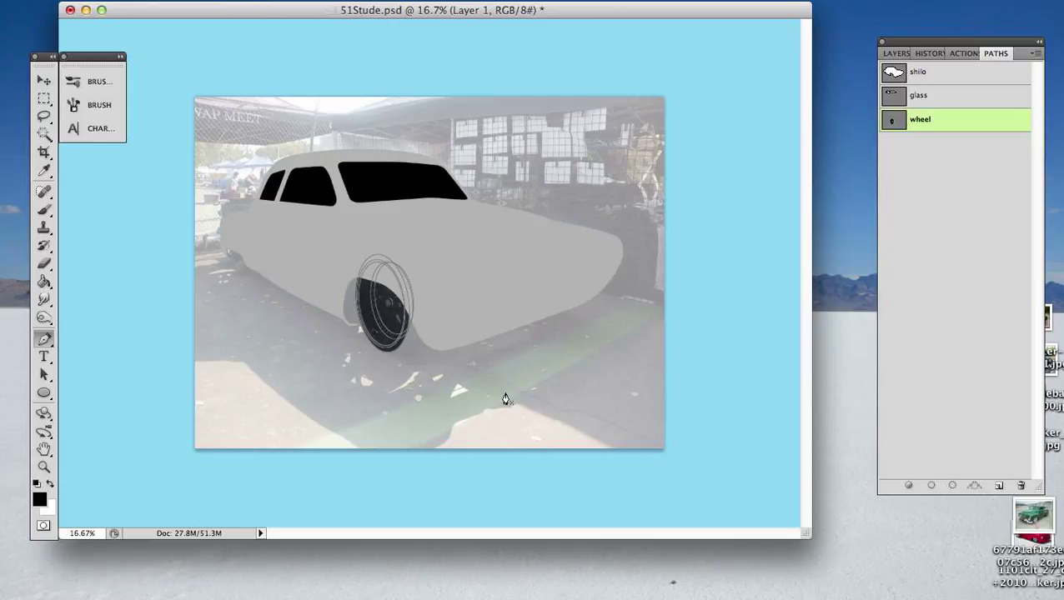
{"action": "left_click", "coordinate": [556, 315]}
{"action": "left_click_drag", "start_coordinate": [598, 329], "coordinate": [598, 340]}
{"action": "left_click_drag", "start_coordinate": [546, 370], "coordinate": [467, 429]}
{"action": "mouse_move", "coordinate": [489, 408]}
{"action": "left_mouse_down"}
{"action": "mouse_move", "coordinate": [446, 439]}
{"action": "mouse_move", "coordinate": [458, 418]}
{"action": "left_mouse_up"}
{"action": "left_click_drag", "start_coordinate": [414, 454], "coordinate": [361, 468]}
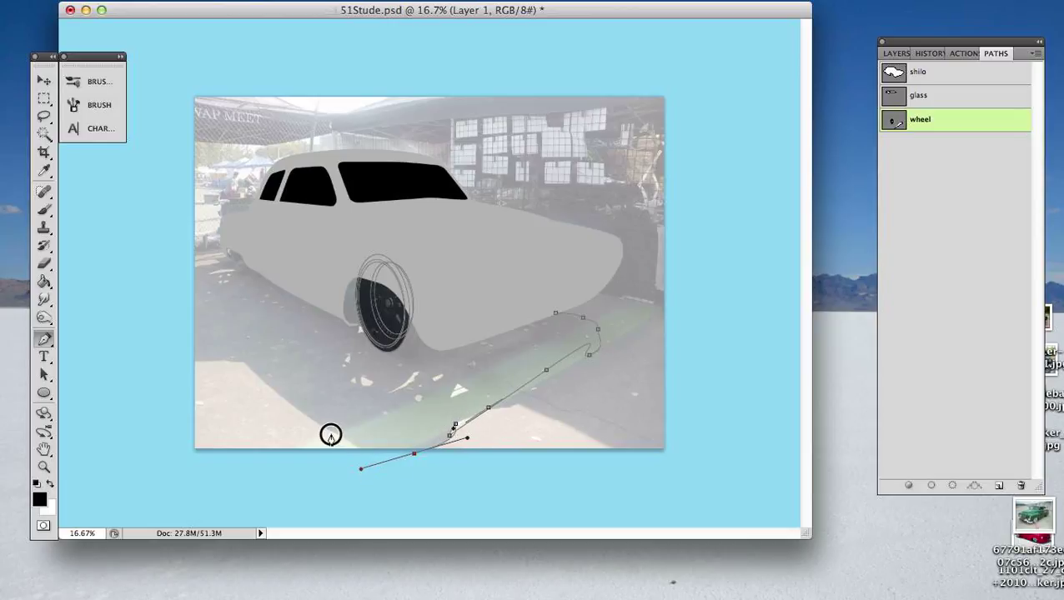
- Continue the shadow path along the car's near side past the image edge, bring it back behind the body, and close it
{"action": "left_click_drag", "start_coordinate": [330, 435], "coordinate": [319, 423]}
{"action": "left_click_drag", "start_coordinate": [239, 359], "coordinate": [219, 357]}
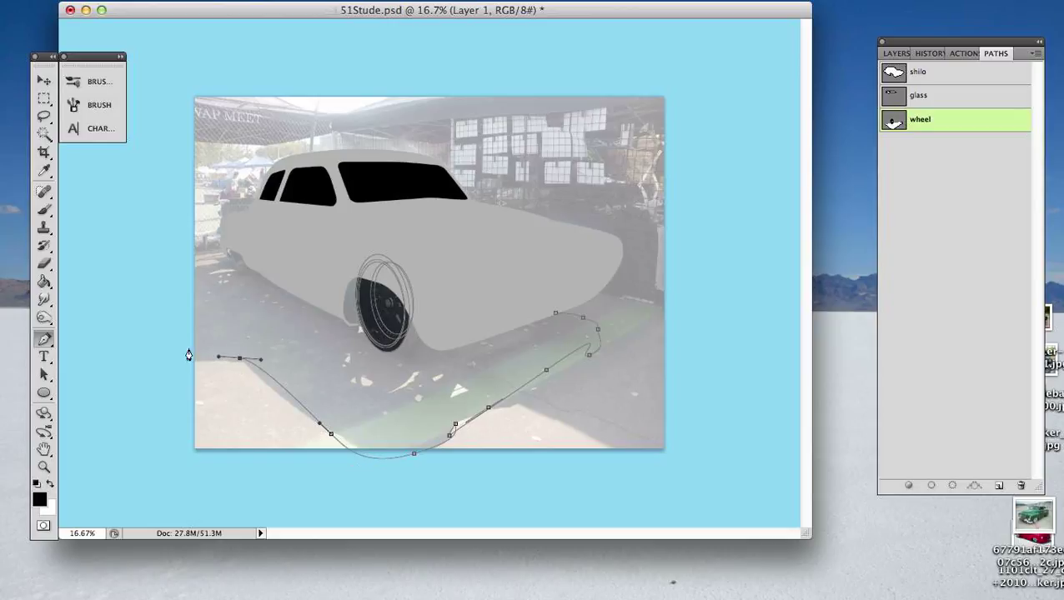
{"action": "left_click", "coordinate": [164, 332]}
{"action": "left_click", "coordinate": [153, 285]}
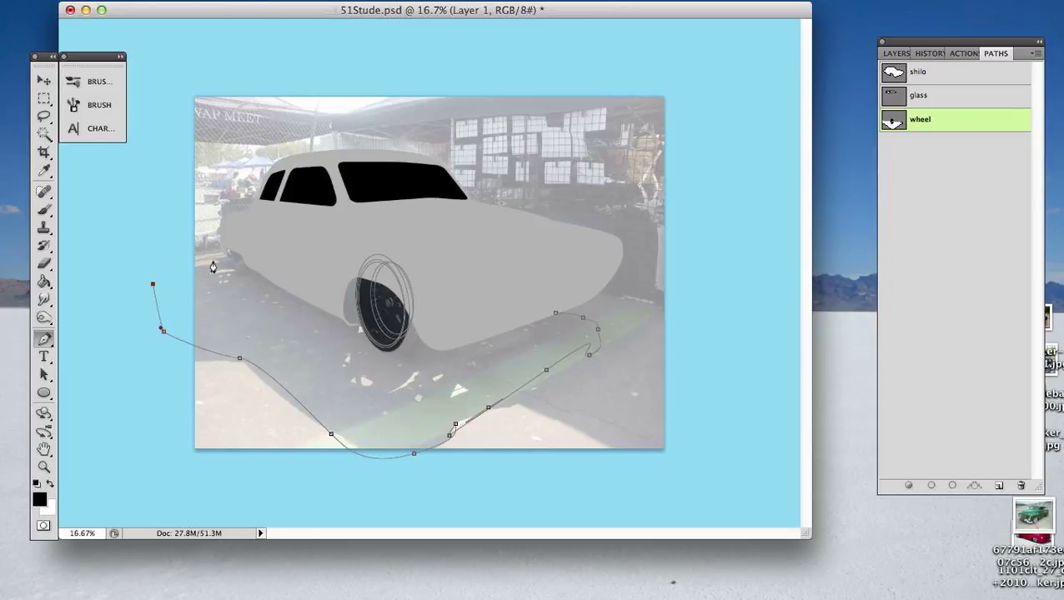
{"action": "left_click_drag", "start_coordinate": [218, 261], "coordinate": [228, 264]}
{"action": "left_click_drag", "start_coordinate": [354, 261], "coordinate": [476, 291]}
{"action": "left_click", "coordinate": [555, 316]}
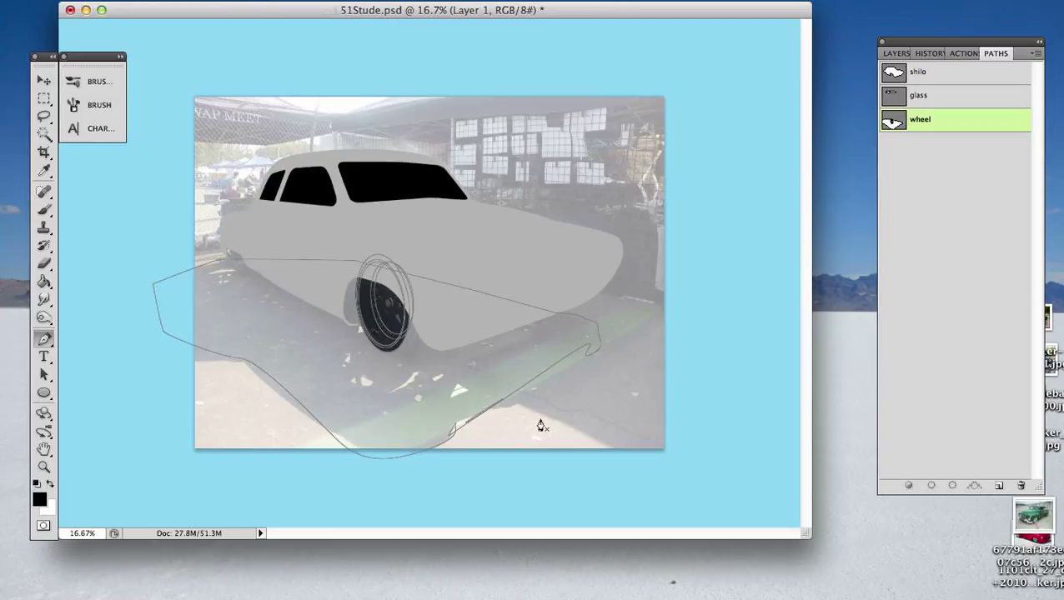
- Reshape the shadow path's lower bend and near side, moving its outer corner farther beyond the image's edge
{"action": "key", "text": "a"}
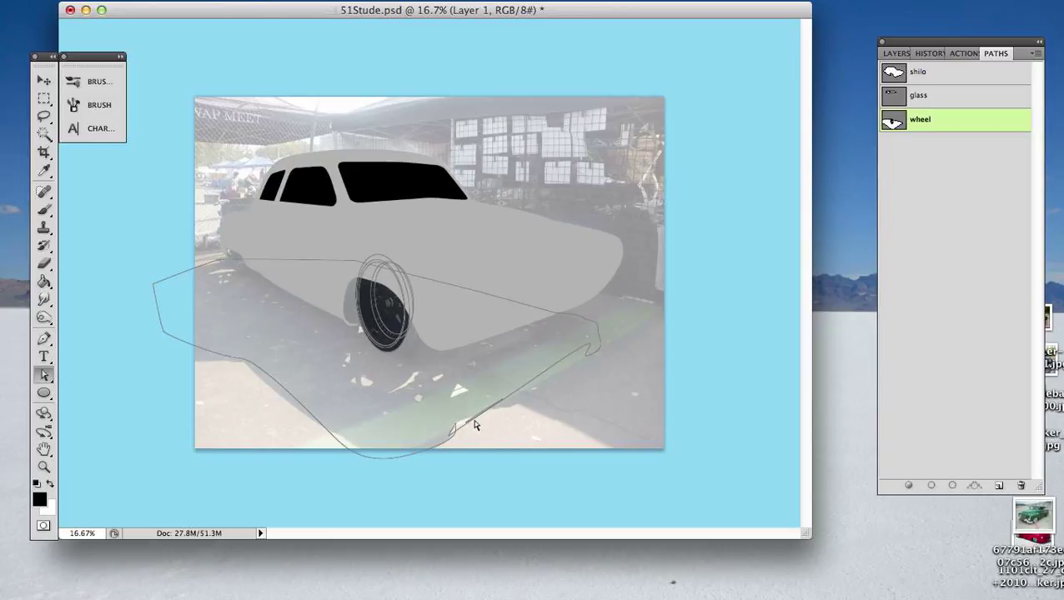
{"action": "left_click", "coordinate": [458, 429]}
{"action": "left_click_drag", "start_coordinate": [450, 437], "coordinate": [417, 451]}
{"action": "left_click", "coordinate": [330, 436]}
{"action": "left_click_drag", "start_coordinate": [347, 448], "coordinate": [381, 460]}
{"action": "mouse_move", "coordinate": [260, 361]}
{"action": "left_mouse_down"}
{"action": "mouse_move", "coordinate": [202, 362]}
{"action": "mouse_move", "coordinate": [241, 363]}
{"action": "left_mouse_up"}
{"action": "left_click_drag", "start_coordinate": [165, 336], "coordinate": [119, 350]}
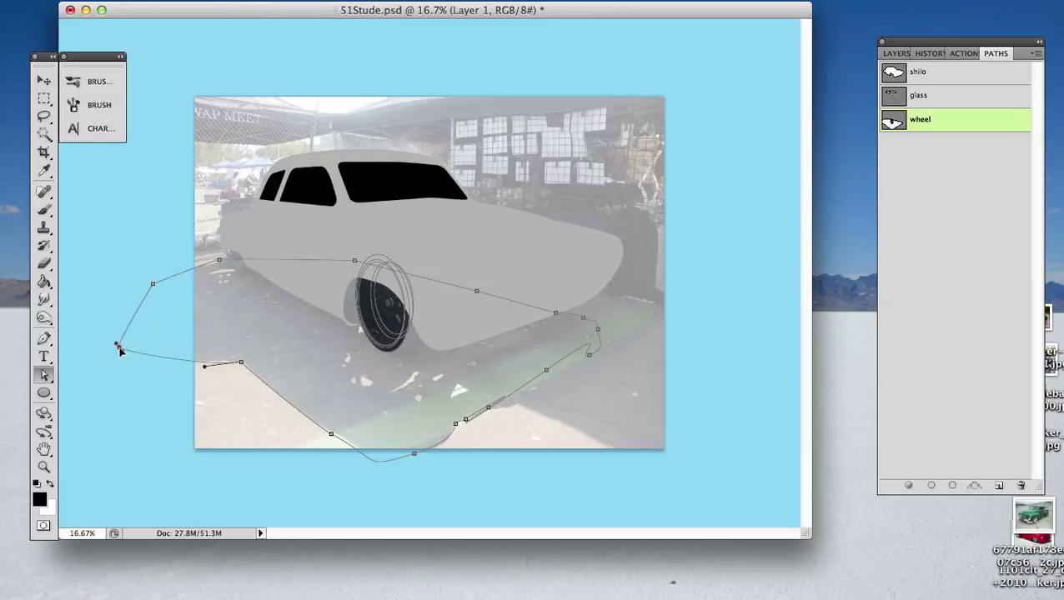
{"action": "left_click", "coordinate": [331, 435]}
{"action": "left_click_drag", "start_coordinate": [358, 473], "coordinate": [380, 465]}
- Remove two surplus anchor points from the shadow path's front edge and adjust the remaining curve to follow the shadow
{"action": "left_click", "coordinate": [456, 425]}
{"action": "left_click", "coordinate": [490, 413]}
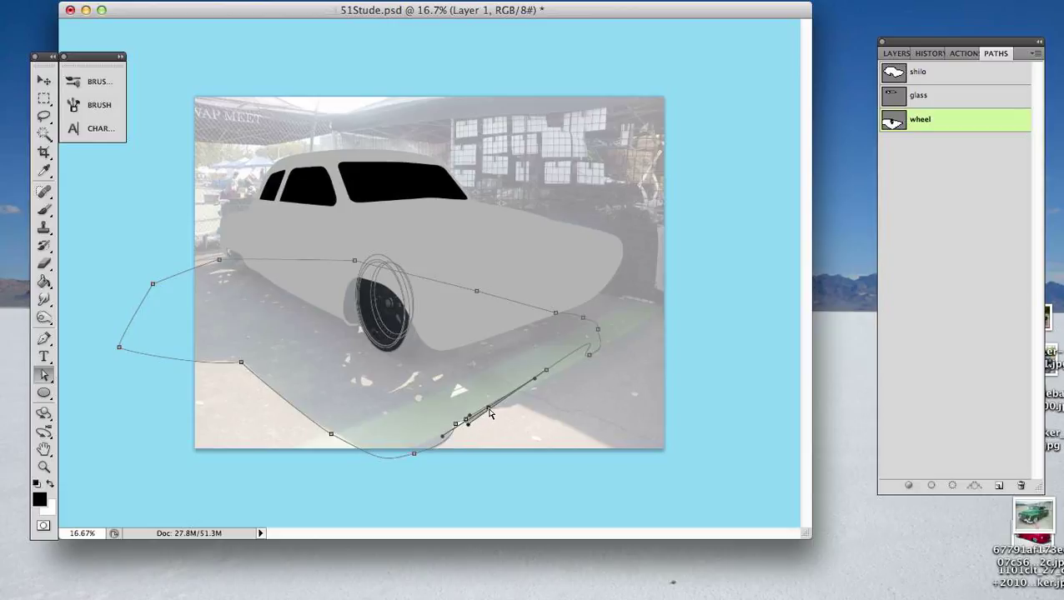
{"action": "key", "text": "p"}
{"action": "left_click", "coordinate": [489, 414]}
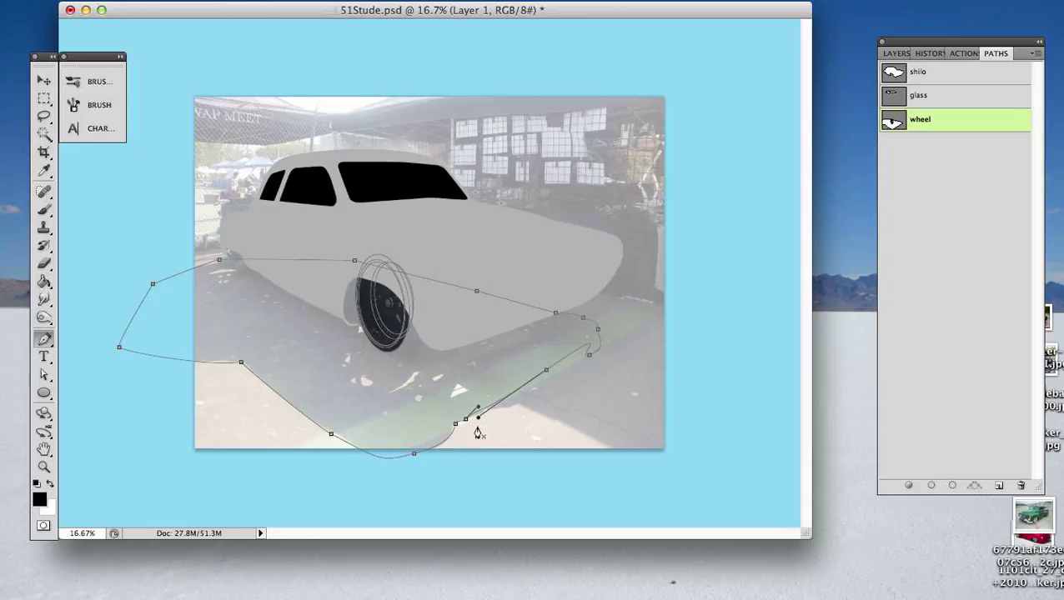
{"action": "left_click", "coordinate": [547, 372]}
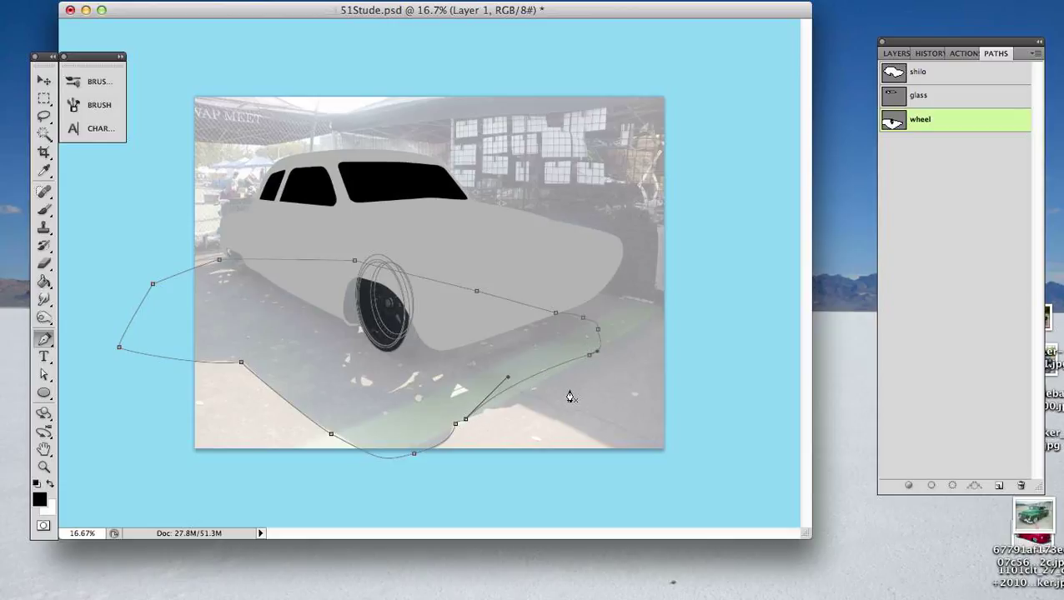
{"action": "key", "text": "a"}
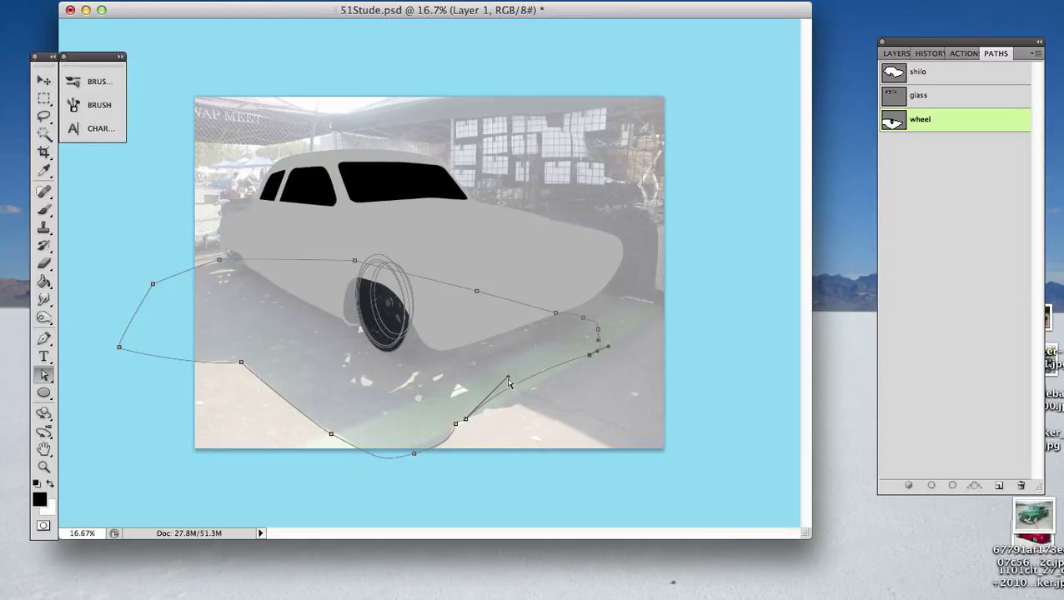
{"action": "left_click_drag", "start_coordinate": [507, 379], "coordinate": [517, 398]}
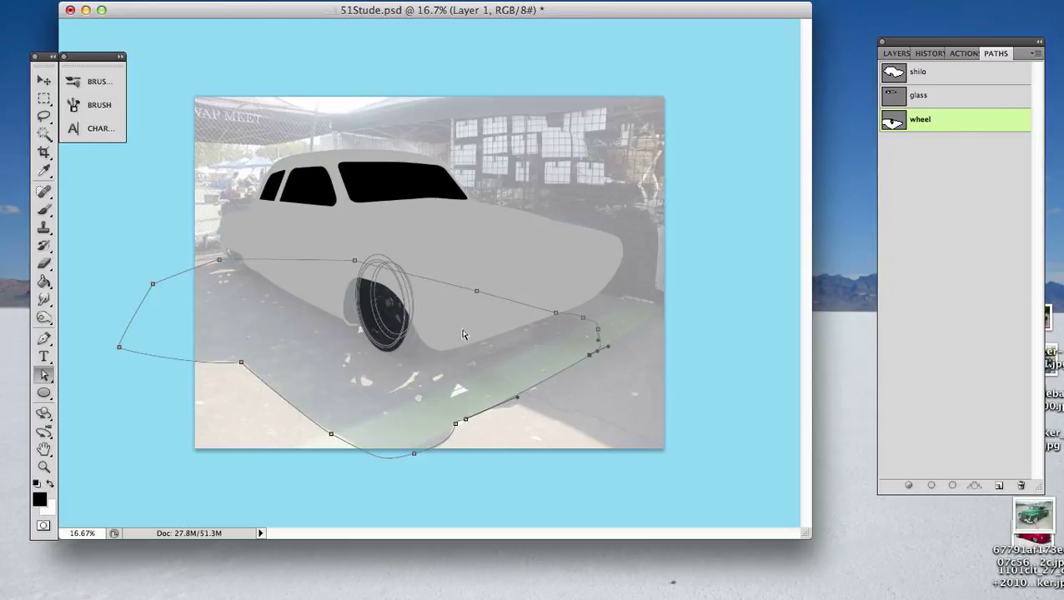
- Cut the complete shadow outline out of the wheel path, and create a new empty path
{"action": "left_click", "coordinate": [569, 410]}
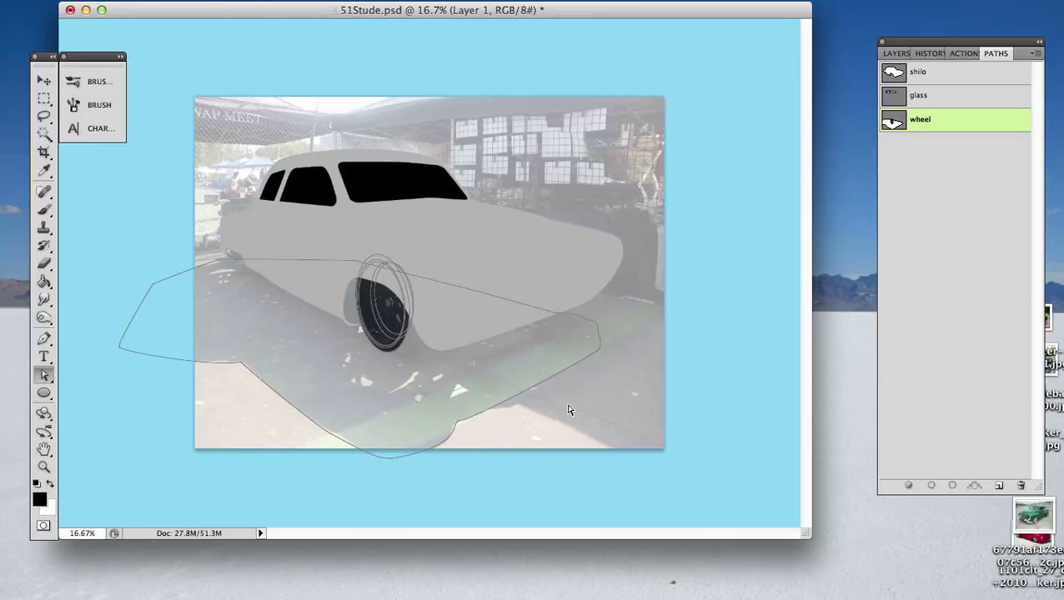
{"action": "left_click", "coordinate": [511, 302]}
{"action": "left_click", "coordinate": [519, 329]}
{"action": "left_click", "coordinate": [554, 194]}
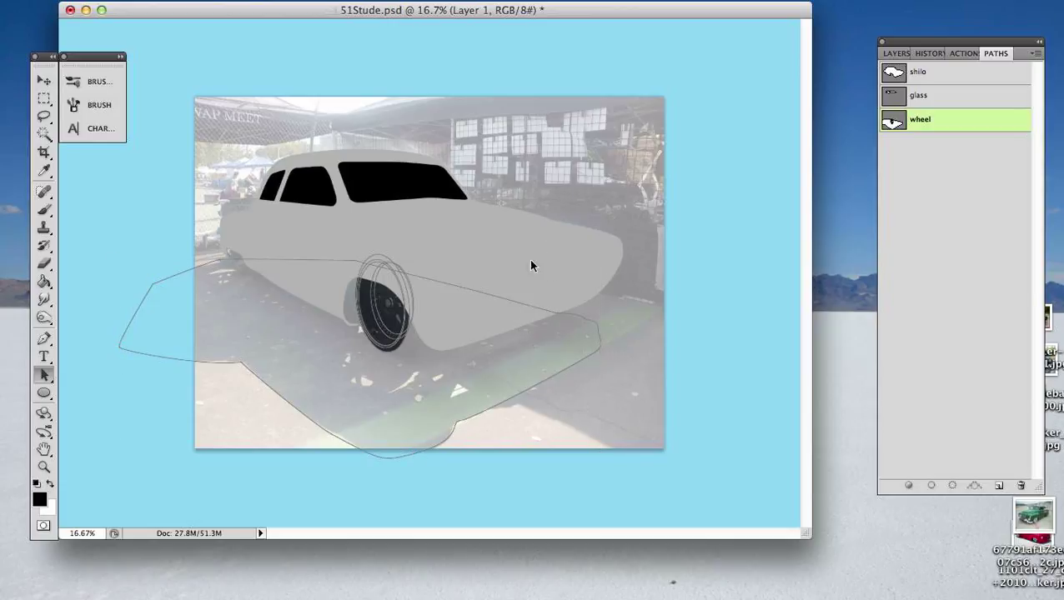
{"action": "left_click", "coordinate": [514, 305]}
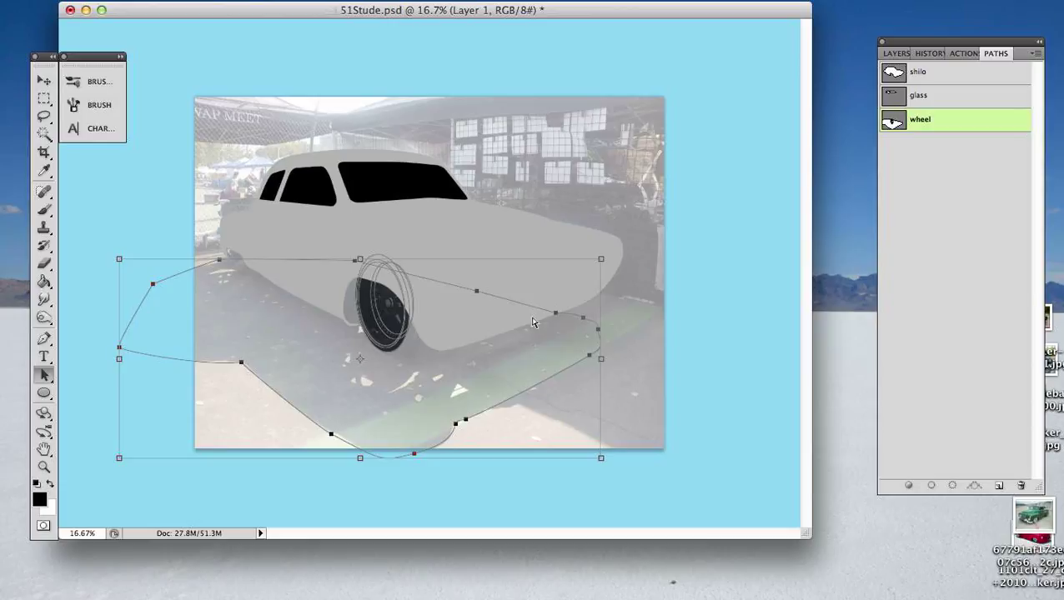
{"action": "key", "text": "BackSpace"}
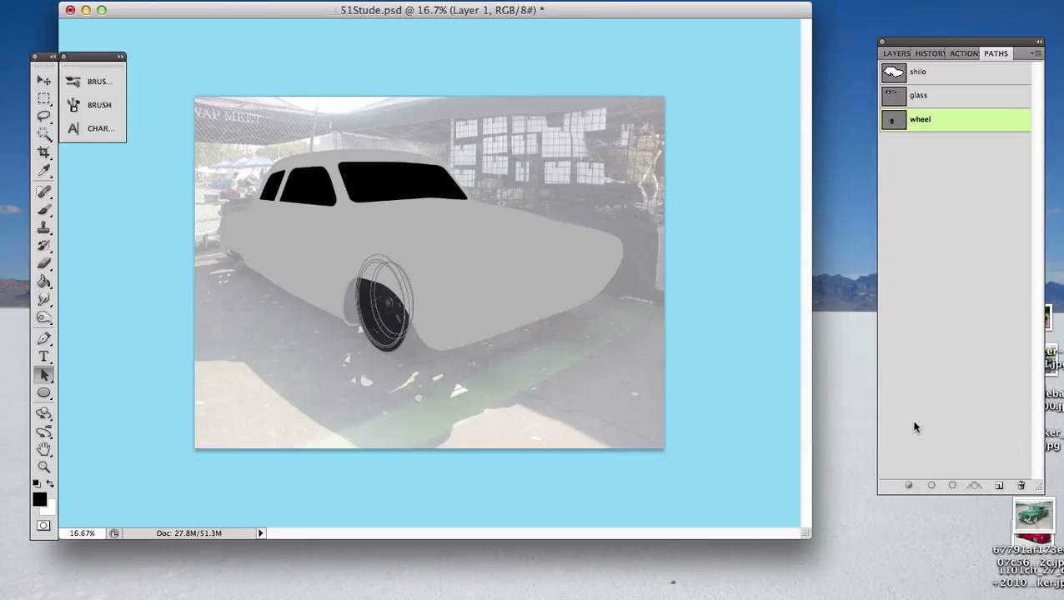
{"action": "key", "text": "cmd+v"}
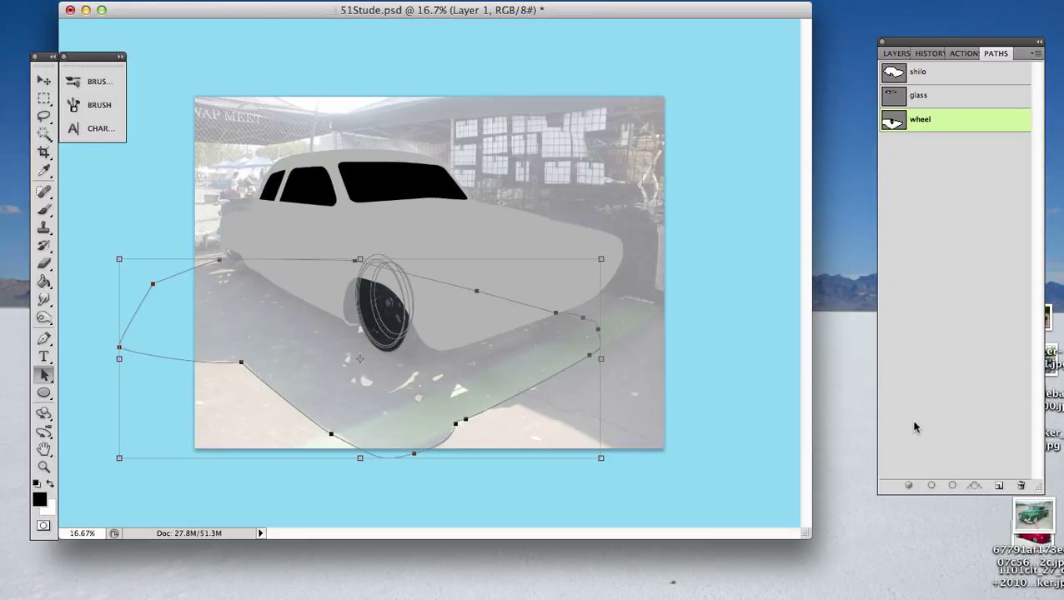
{"action": "key", "text": "cmd+z"}
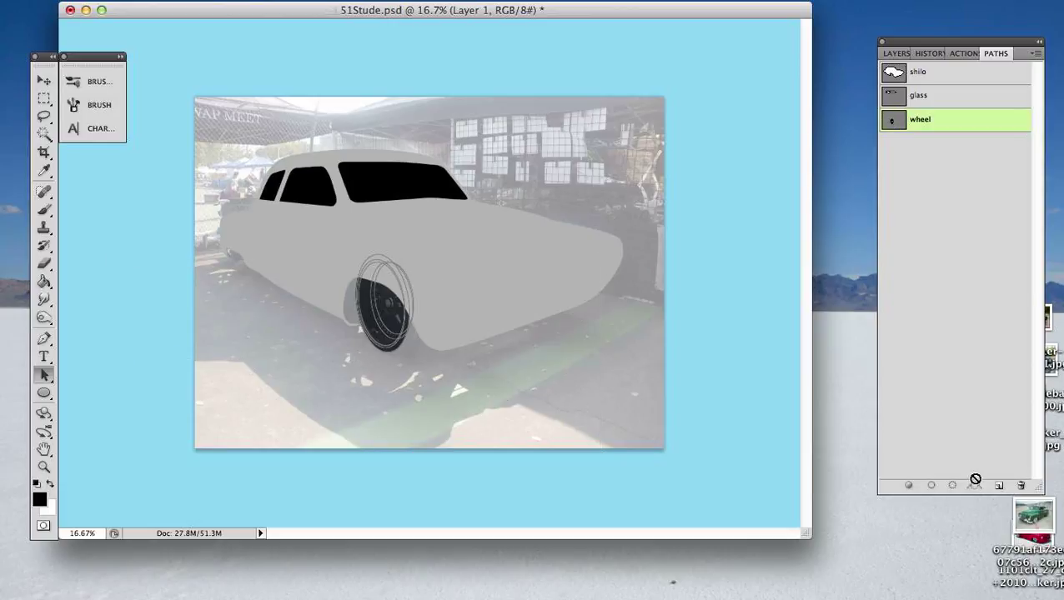
{"action": "left_click", "coordinate": [1000, 486]}
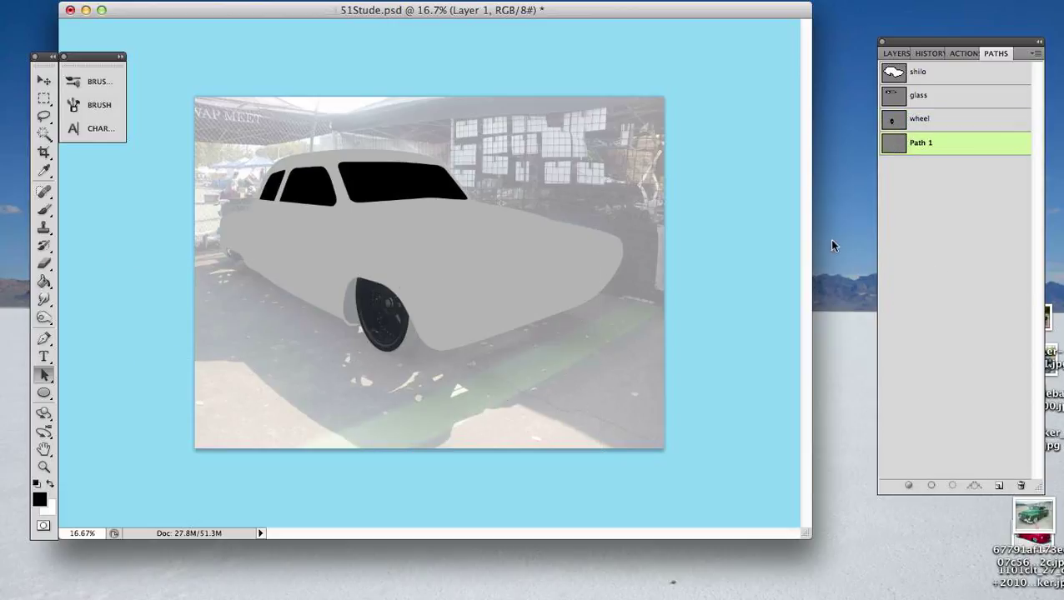
- Paste the shadow outline into the new empty path and rename that path shadow
{"action": "key", "text": "cmd+v"}
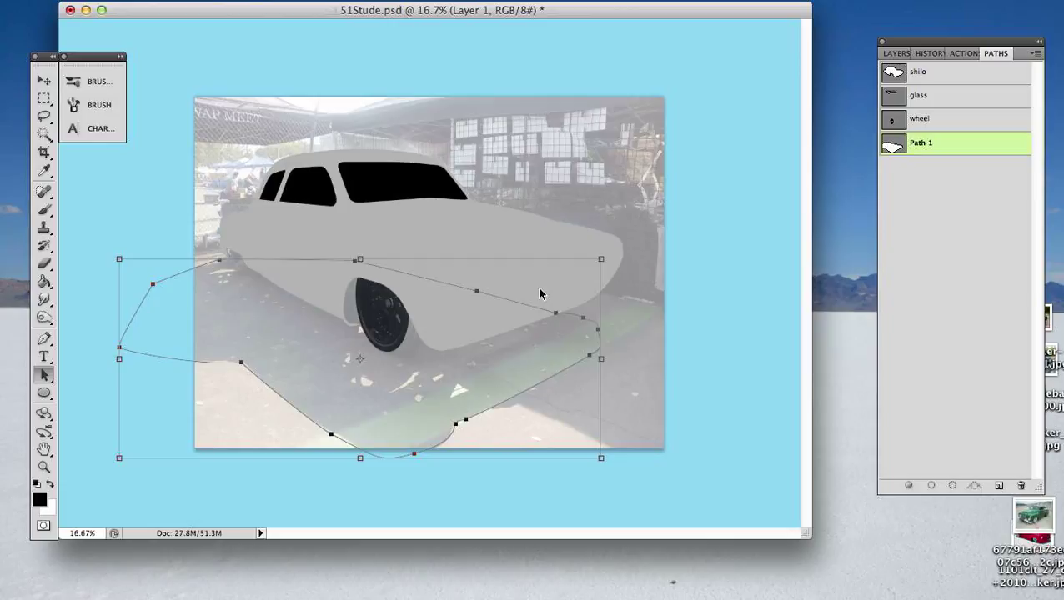
{"action": "double_click", "coordinate": [892, 145]}
{"action": "type", "text": "shadow"}
{"action": "key", "text": "Escape"}
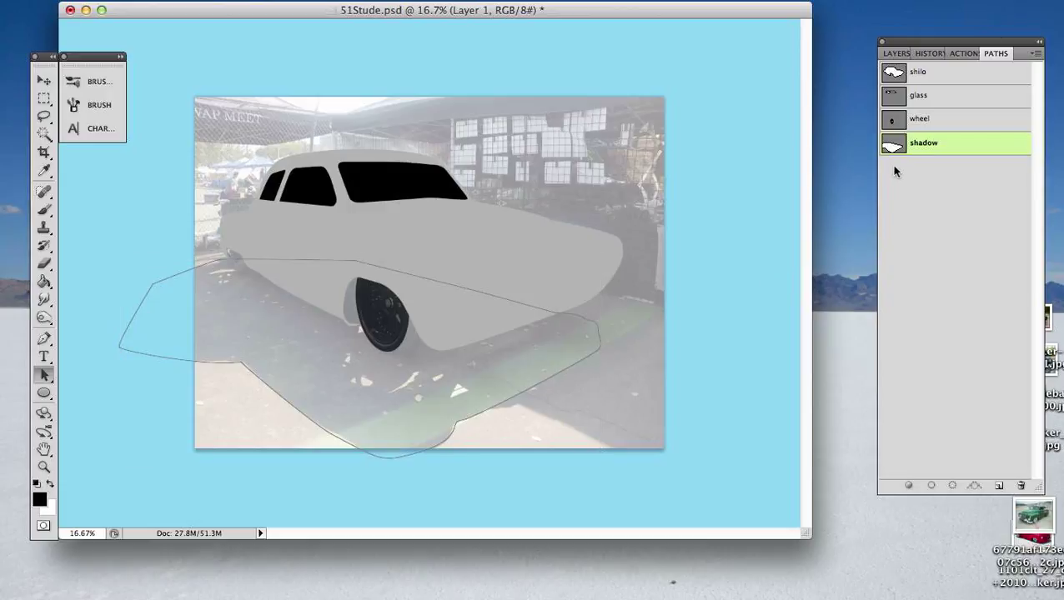
- Load the shadow path as a selection and fill it with black on a new layer directly above Layer 1
{"action": "left_click", "coordinate": [893, 146], "text": "super"}
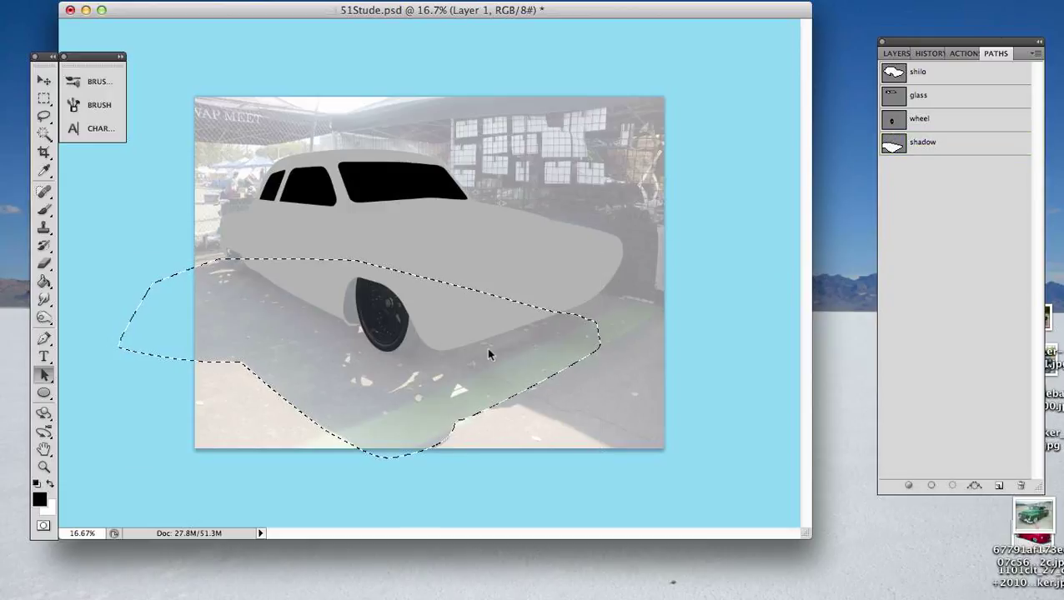
{"action": "key", "text": "g"}
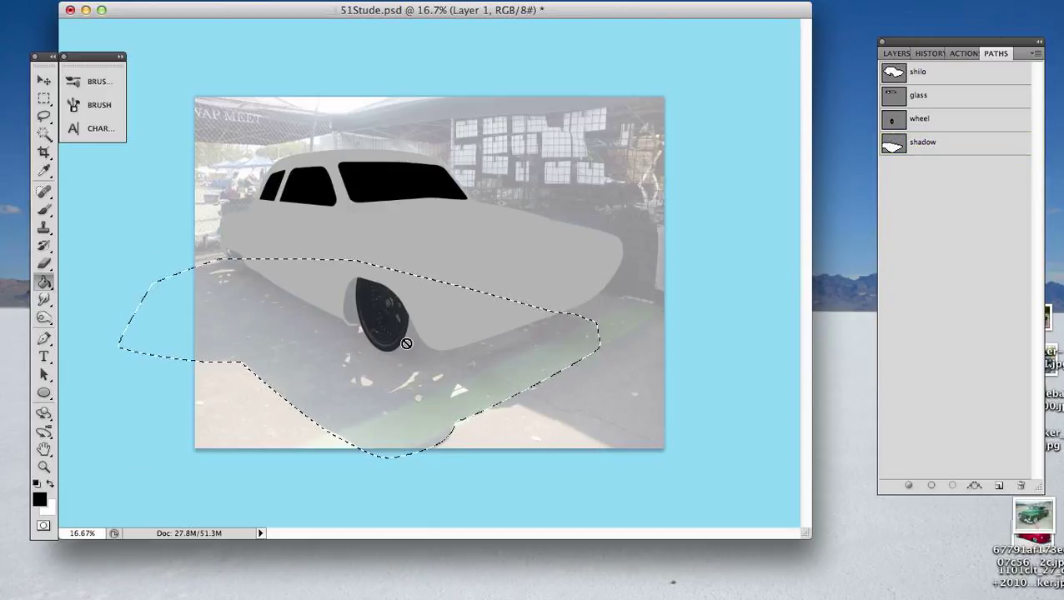
{"action": "left_click", "coordinate": [893, 54]}
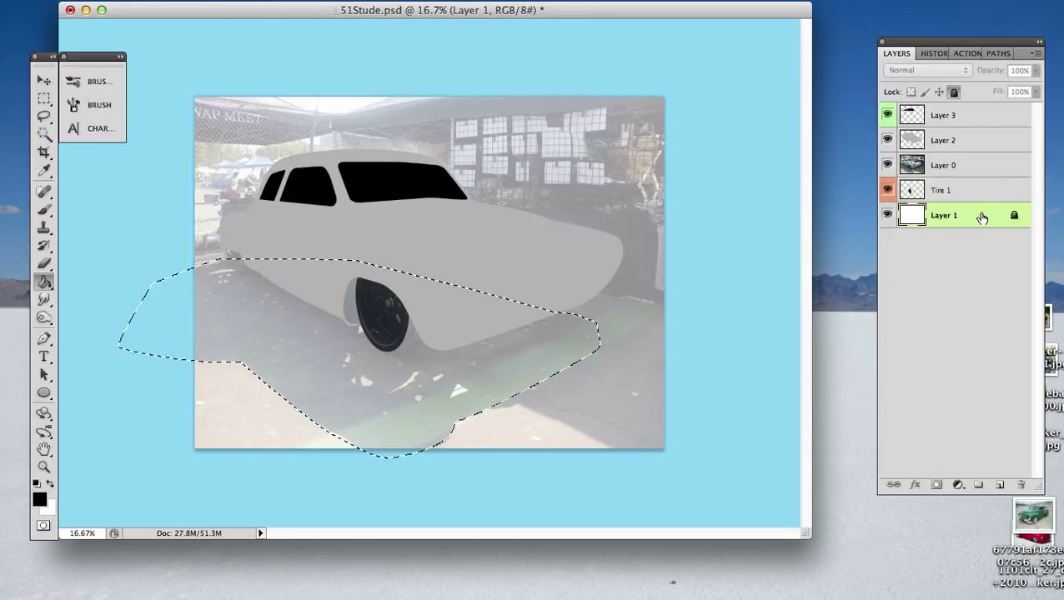
{"action": "left_click", "coordinate": [1000, 484]}
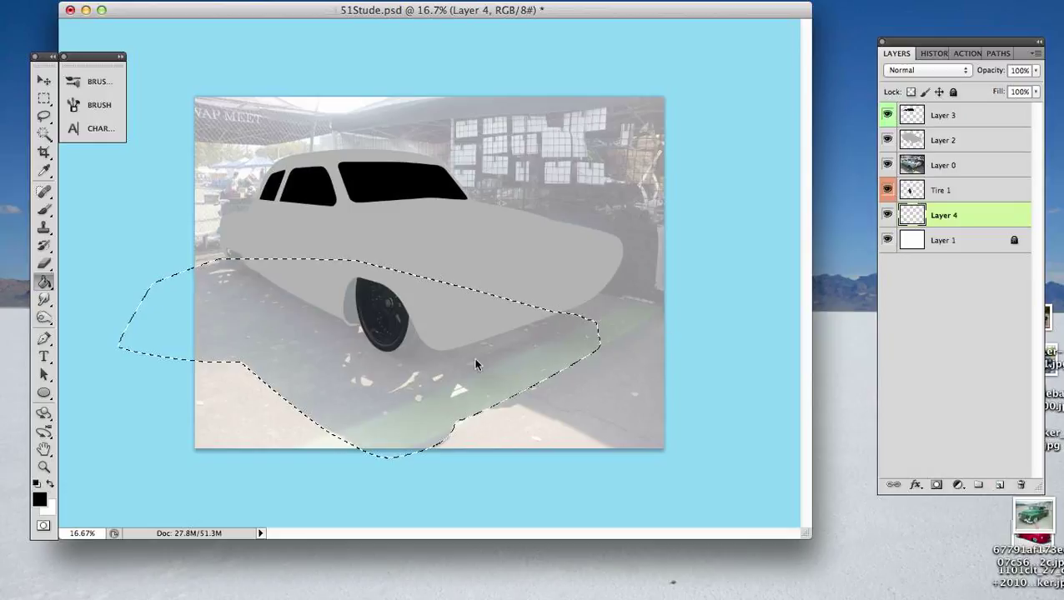
{"action": "left_click", "coordinate": [390, 356]}
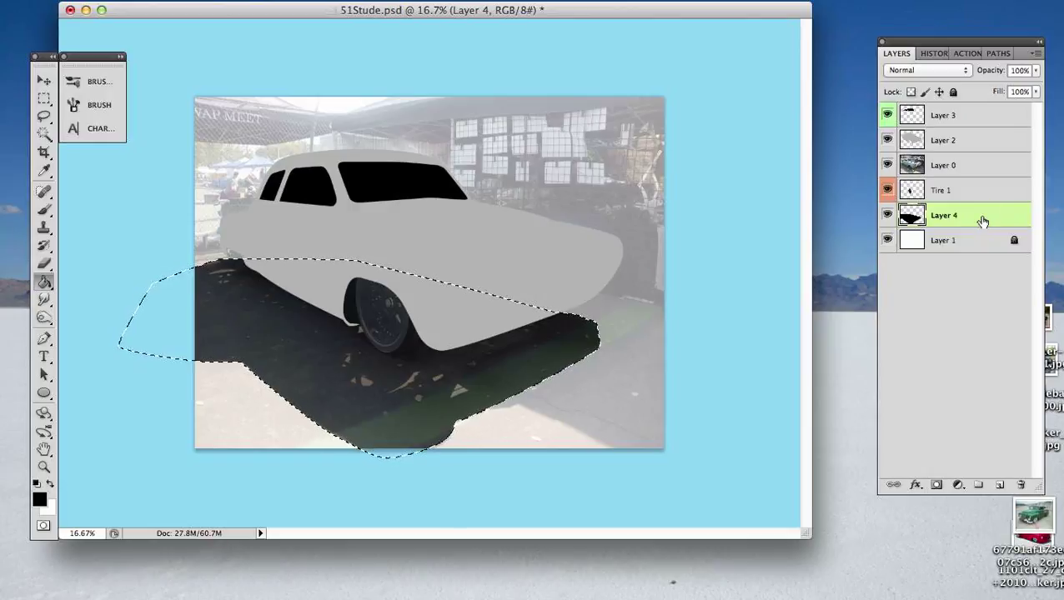
- Label the shadow fill's layer with the Gray color, then deselect both the layer and the selection
{"action": "right_click", "coordinate": [887, 219]}
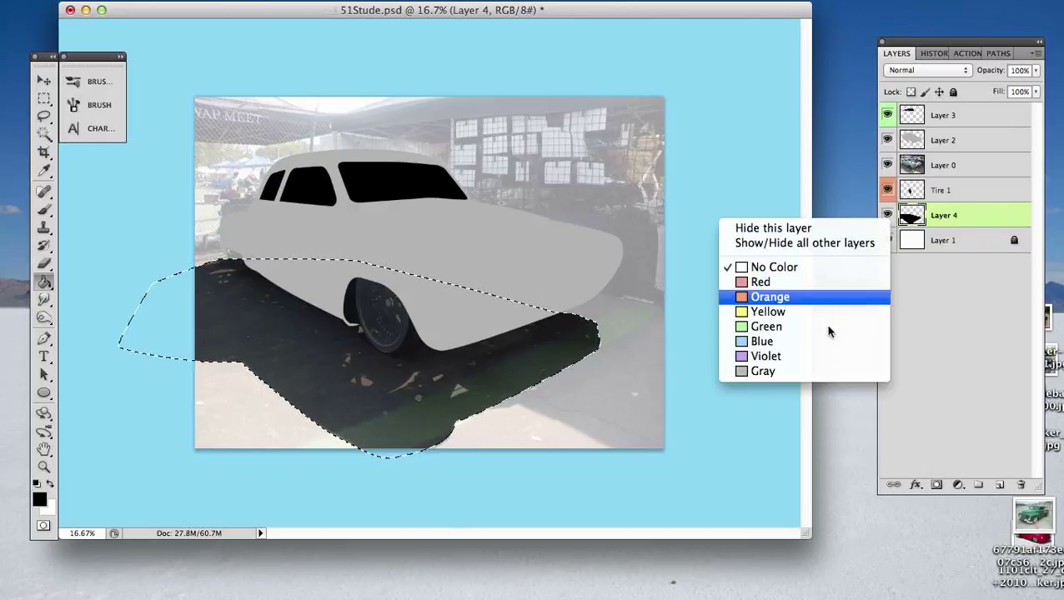
{"action": "left_click", "coordinate": [796, 372]}
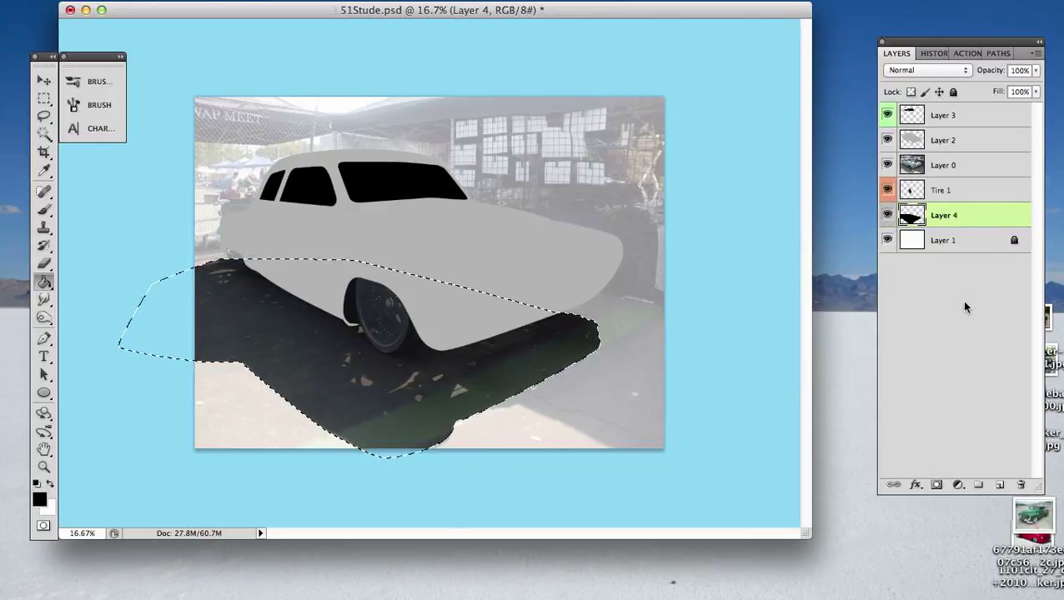
{"action": "left_click", "coordinate": [964, 307]}
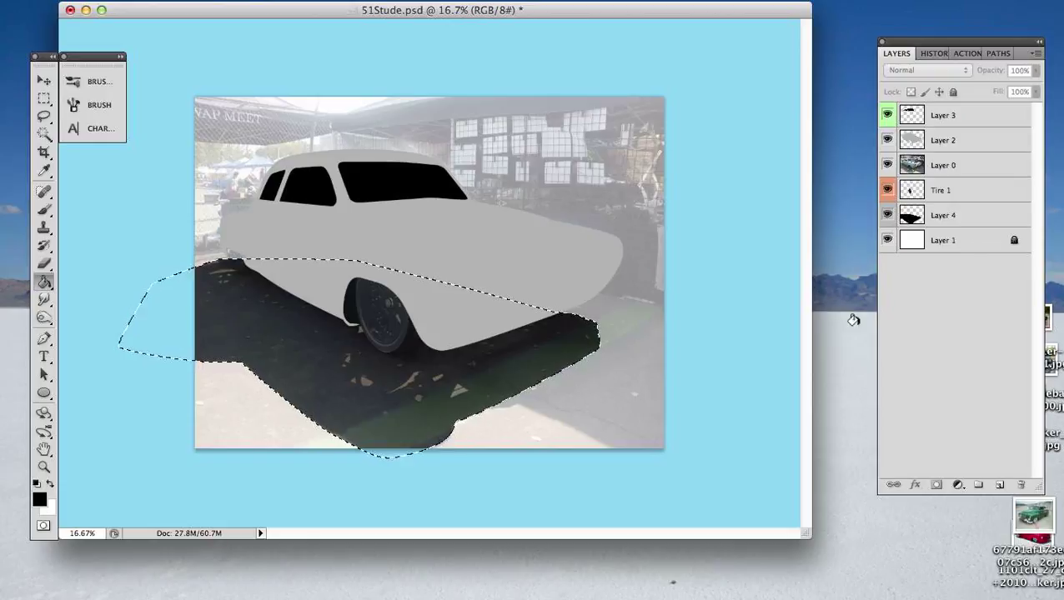
{"action": "key", "text": "a"}
{"action": "key", "text": "super+d"}
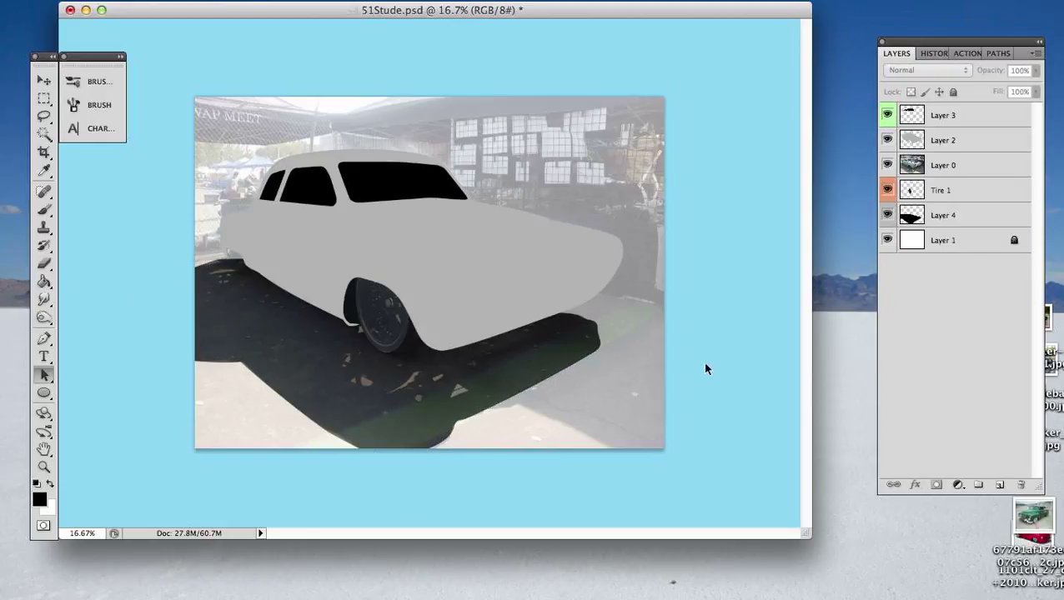
- Hide the Layer 0 reference photo to check the flat car illustration with its black shadow
{"action": "left_click", "coordinate": [888, 165]}
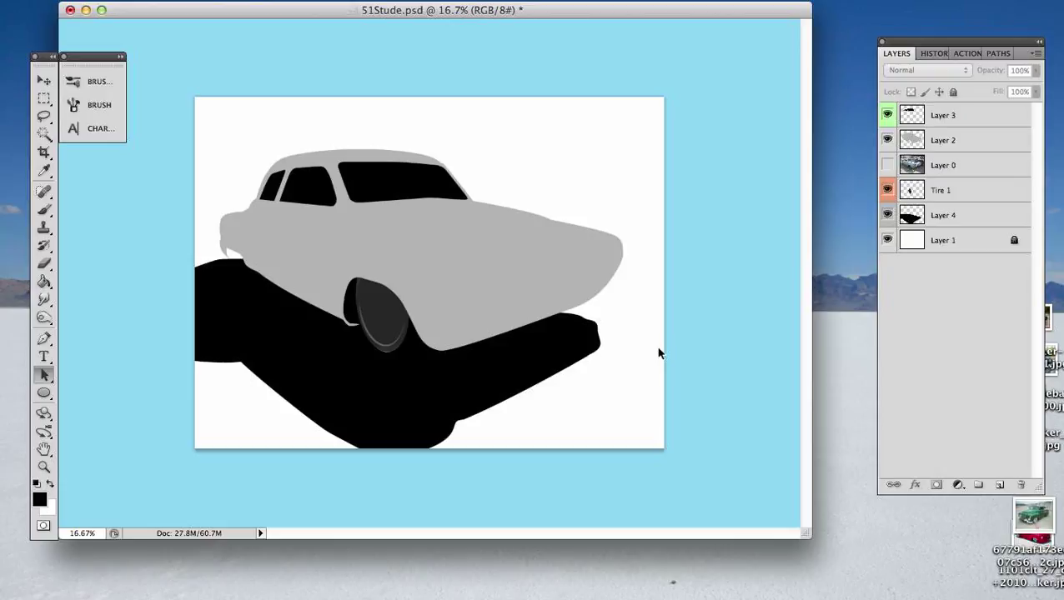
{"action": "left_click", "coordinate": [1000, 53]}
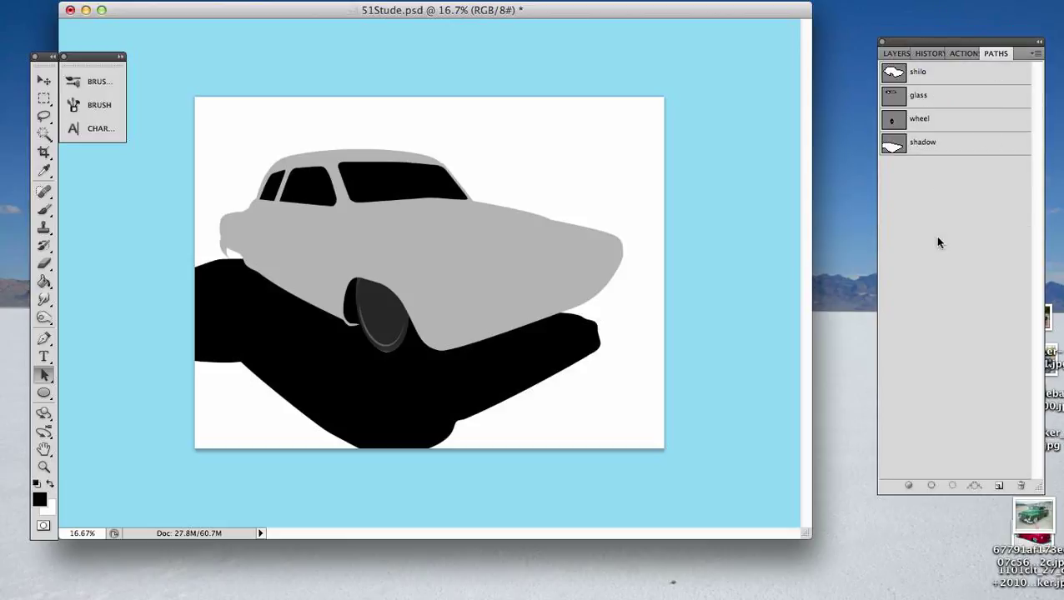
{"action": "left_click", "coordinate": [893, 56]}
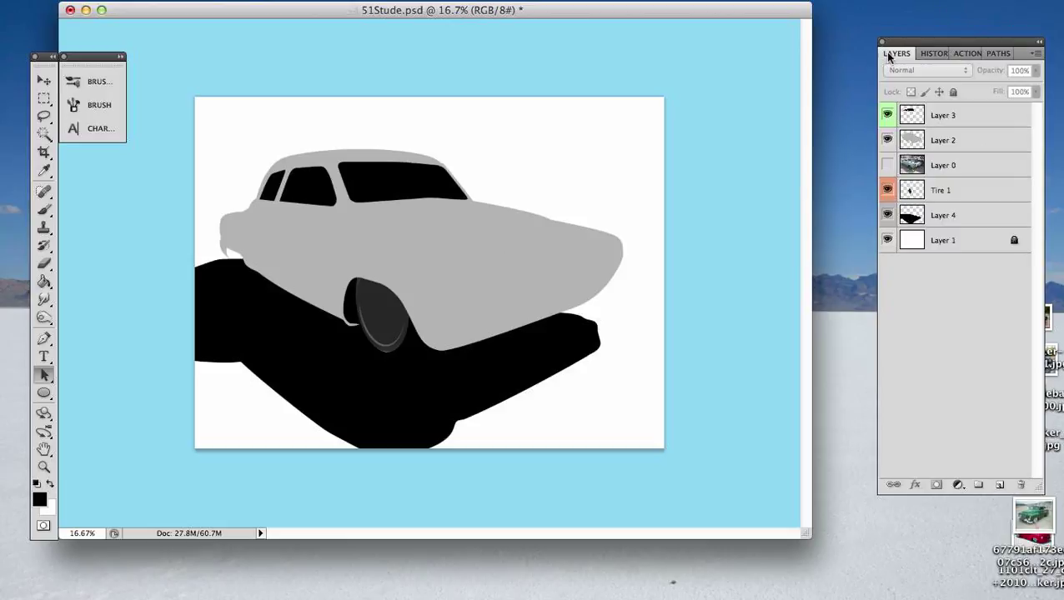
- Show the Layer 0 reference photo and hide Layer 2, Layer 4, Tire 1 and Layer 3
{"action": "left_click", "coordinate": [887, 141]}
{"action": "left_click", "coordinate": [888, 165]}
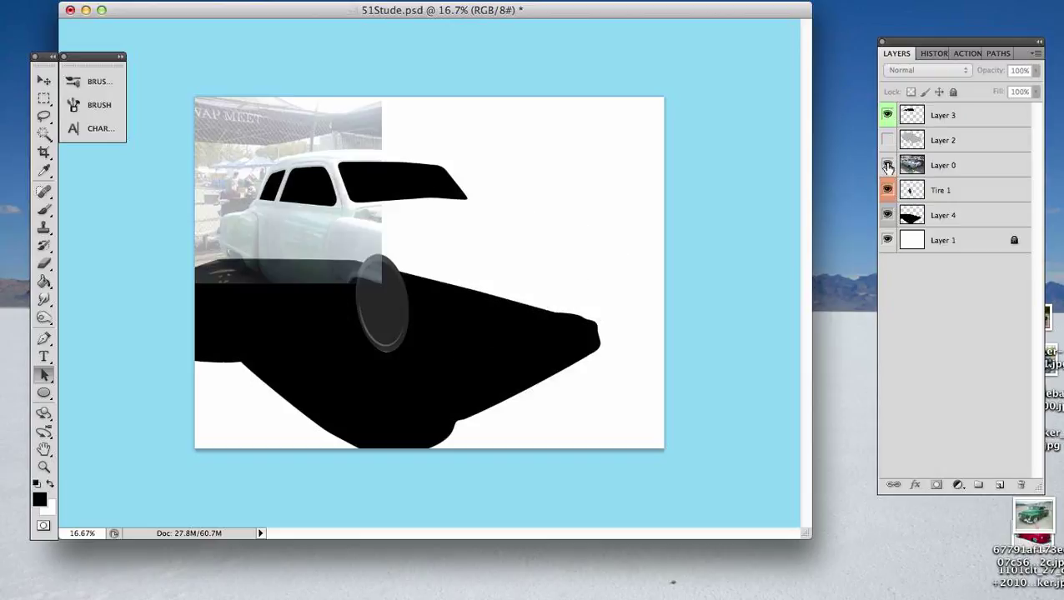
{"action": "left_click", "coordinate": [888, 215]}
{"action": "left_click", "coordinate": [888, 190]}
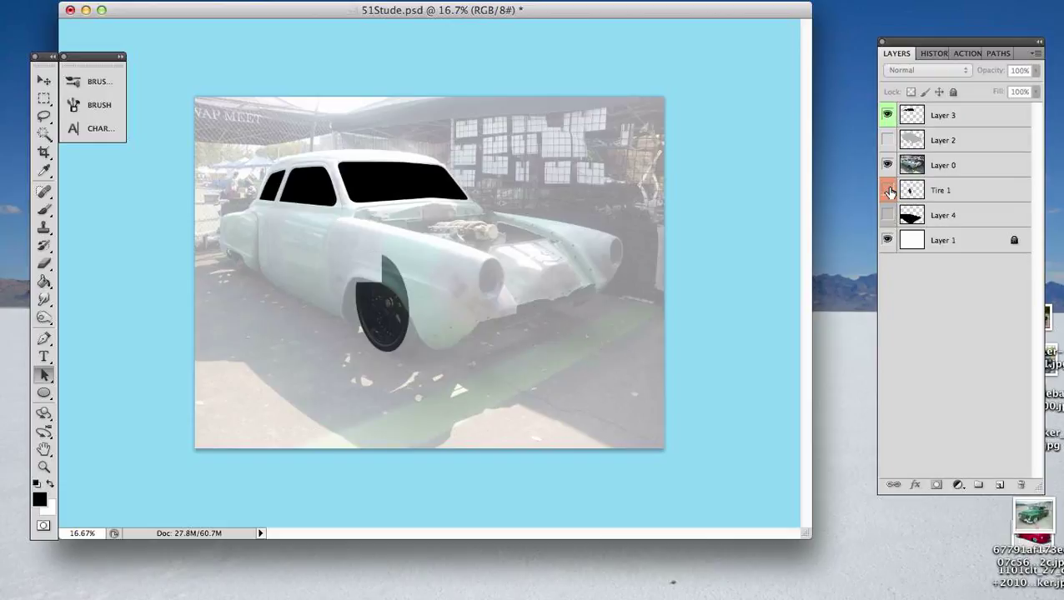
{"action": "left_click", "coordinate": [888, 116]}
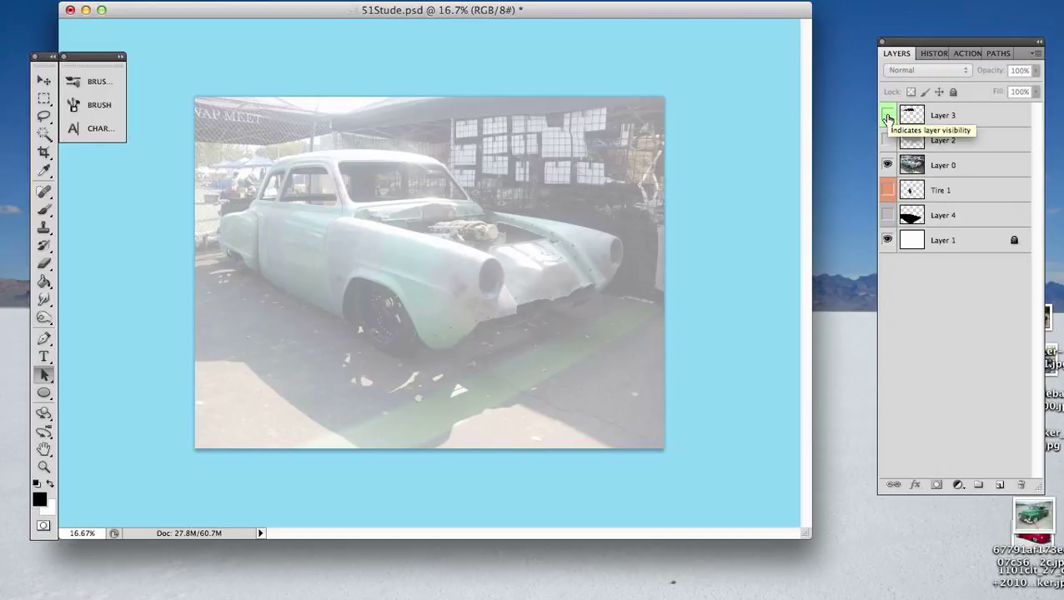
- Start a Pen path at the rear of the near side and run it along the fender's top edge to the headlight
{"action": "key", "text": "super+equal"}
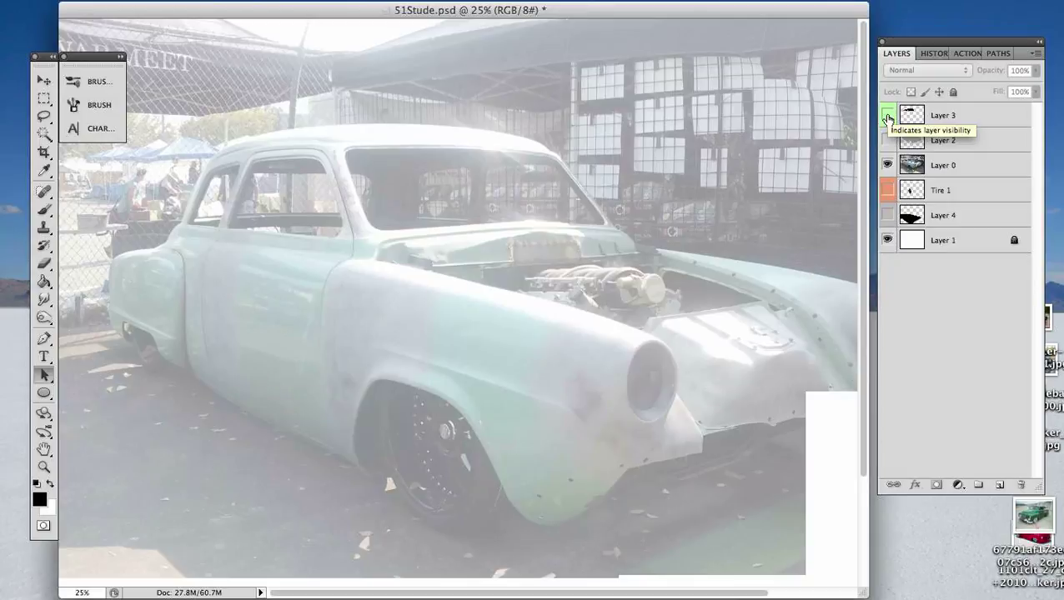
{"action": "key", "text": "super+equal"}
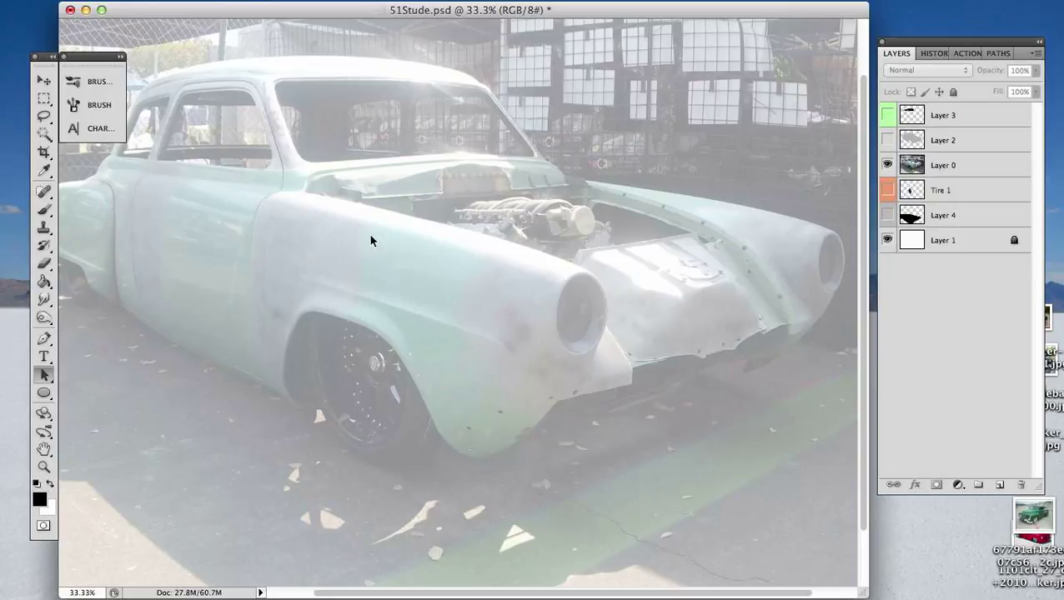
{"action": "key", "text": "p"}
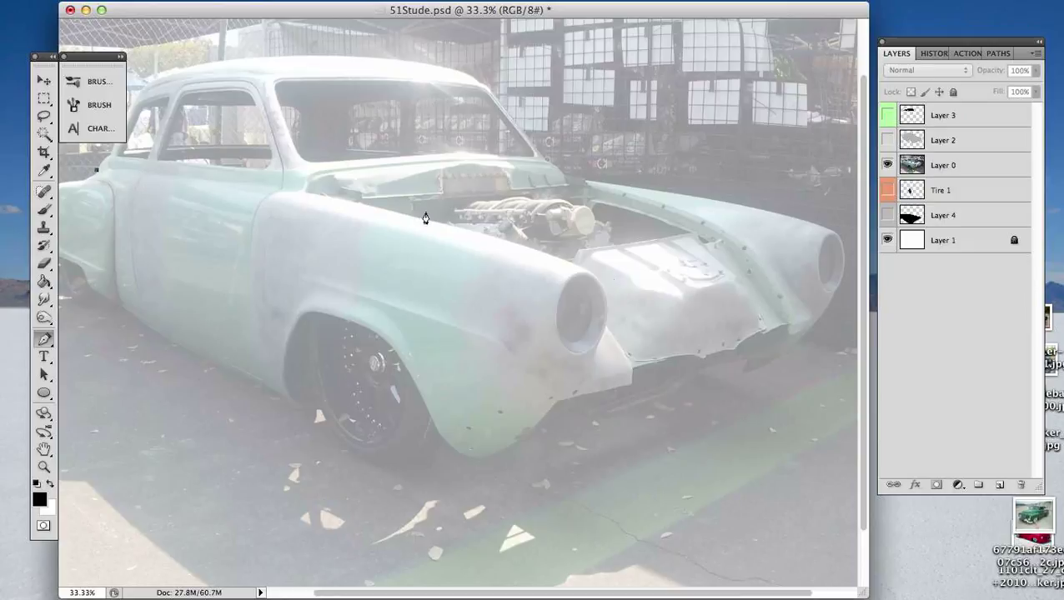
{"action": "left_click_drag", "start_coordinate": [303, 194], "coordinate": [428, 217]}
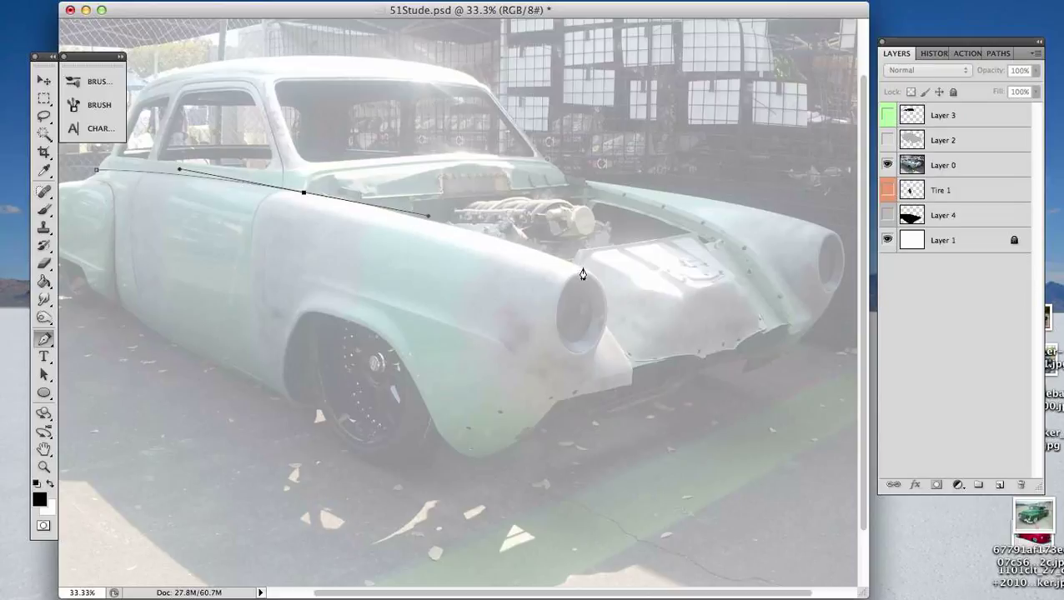
{"action": "mouse_move", "coordinate": [585, 269]}
{"action": "left_mouse_down"}
{"action": "mouse_move", "coordinate": [618, 287]}
{"action": "mouse_move", "coordinate": [588, 269]}
{"action": "left_mouse_up"}
- Continue the path around the near headlight's outer rim and down the fender's front edge to below the body
{"action": "key", "text": "super+equal"}
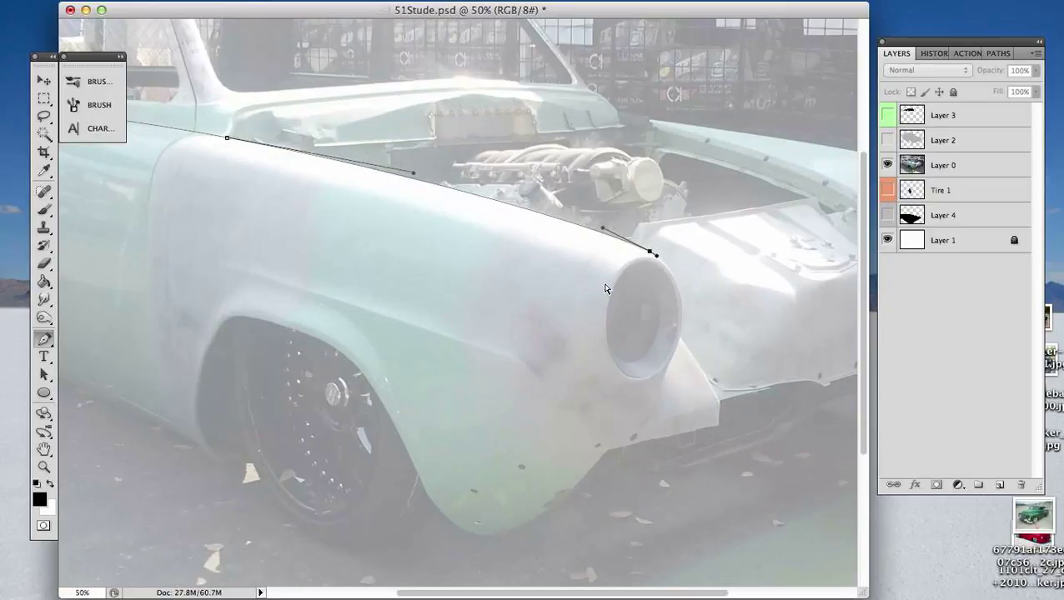
{"action": "key", "text": "super+equal"}
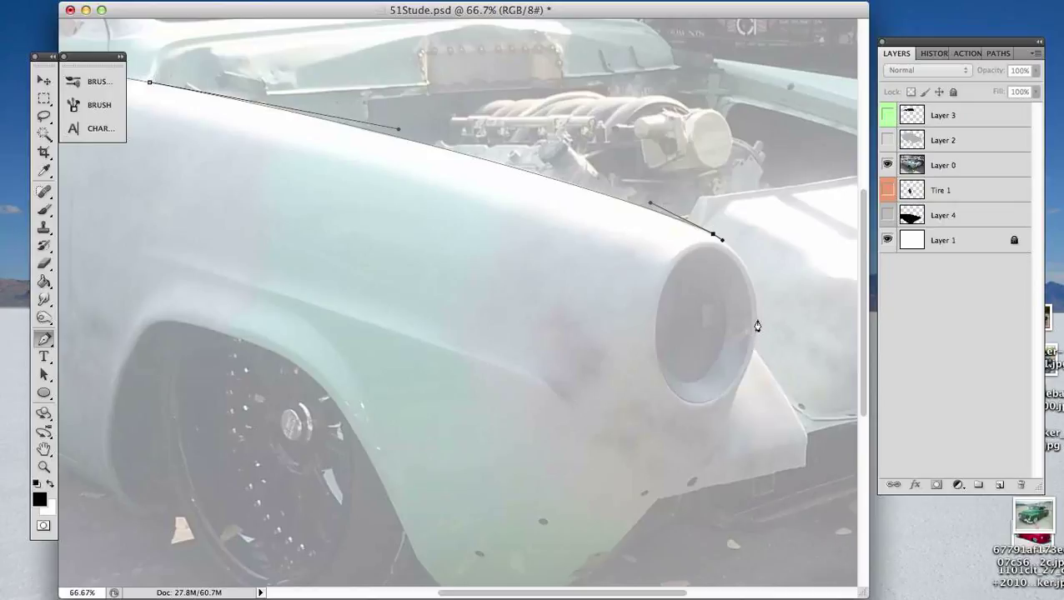
{"action": "left_click_drag", "start_coordinate": [757, 321], "coordinate": [756, 365]}
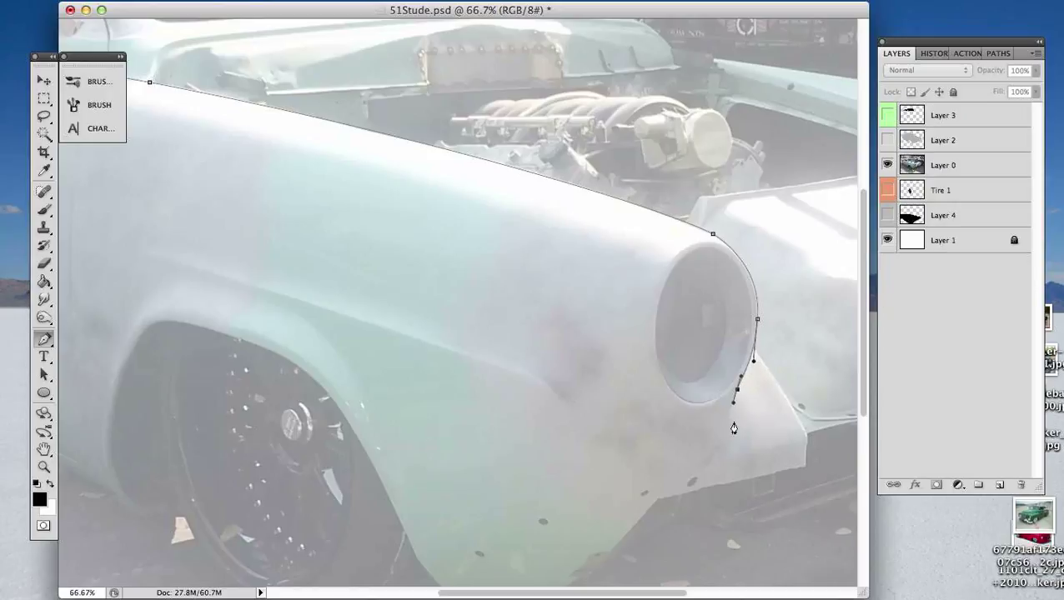
{"action": "left_click_drag", "start_coordinate": [698, 468], "coordinate": [680, 484]}
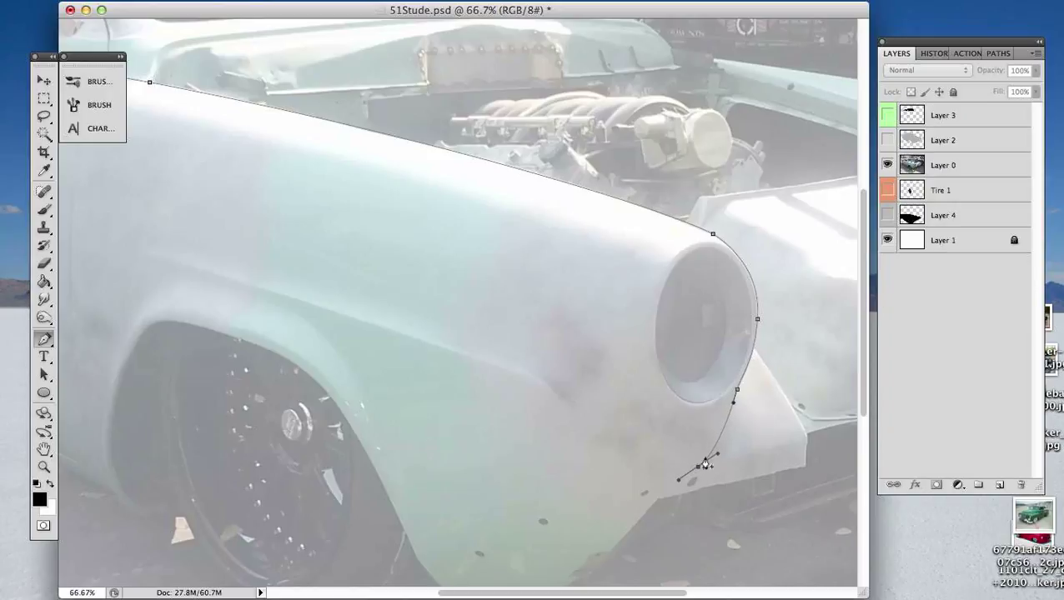
{"action": "scroll", "coordinate": [695, 501], "scroll_direction": "down", "scroll_amount": 5}
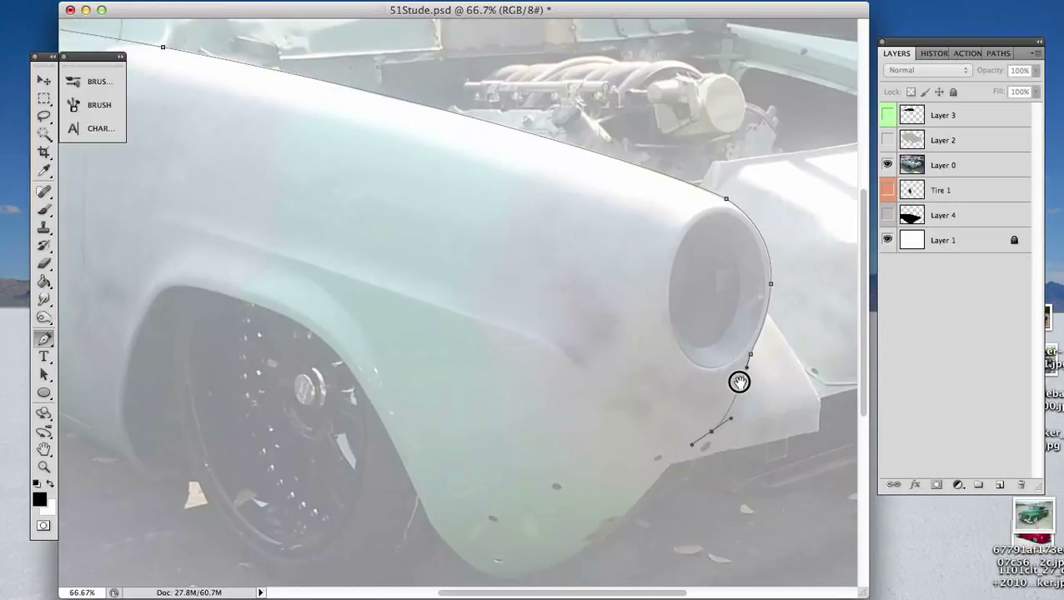
{"action": "left_click", "coordinate": [692, 413]}
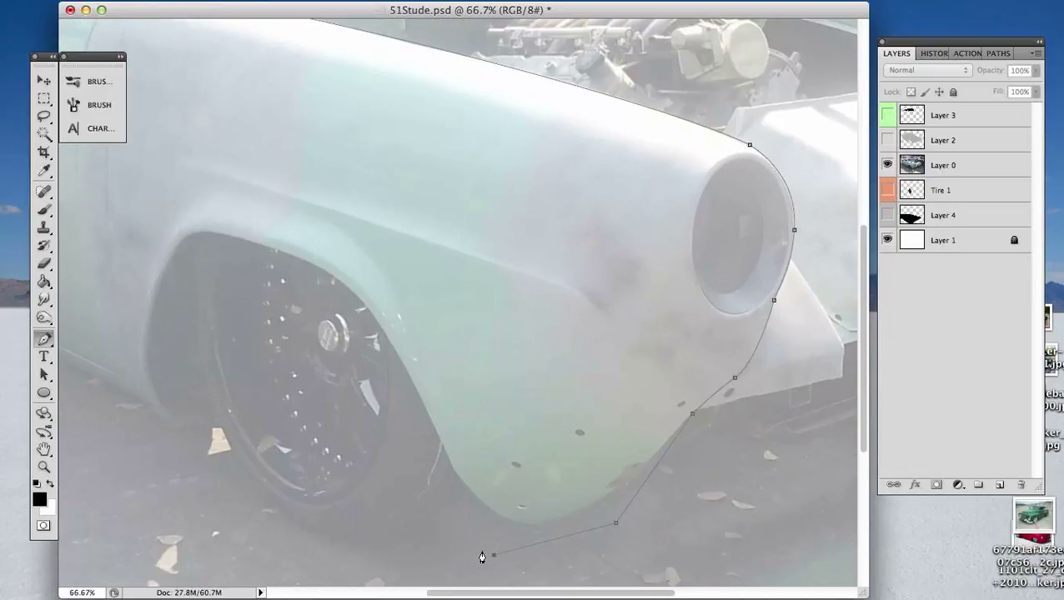
- Bring the path loosely below the front wheel and around the car's rear, closing it at its starting point
{"action": "key", "text": "super+minus"}
{"action": "key", "text": "super+minus"}
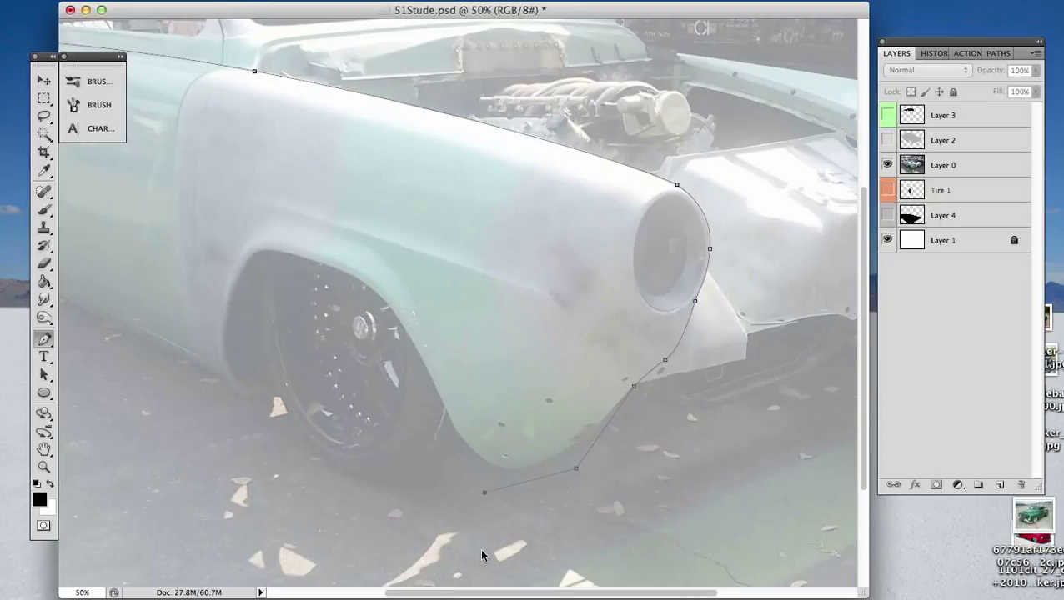
{"action": "key", "text": "super+minus"}
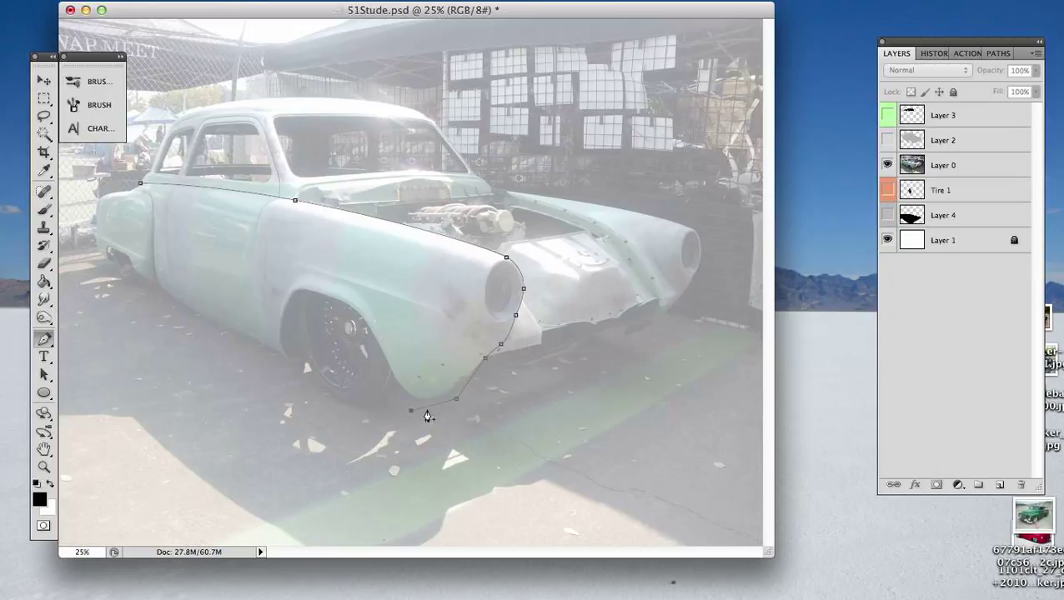
{"action": "left_click", "coordinate": [263, 412]}
{"action": "left_click", "coordinate": [139, 318]}
{"action": "left_click", "coordinate": [80, 260]}
{"action": "left_click", "coordinate": [92, 184]}
{"action": "left_click", "coordinate": [126, 178]}
{"action": "left_click", "coordinate": [141, 185]}
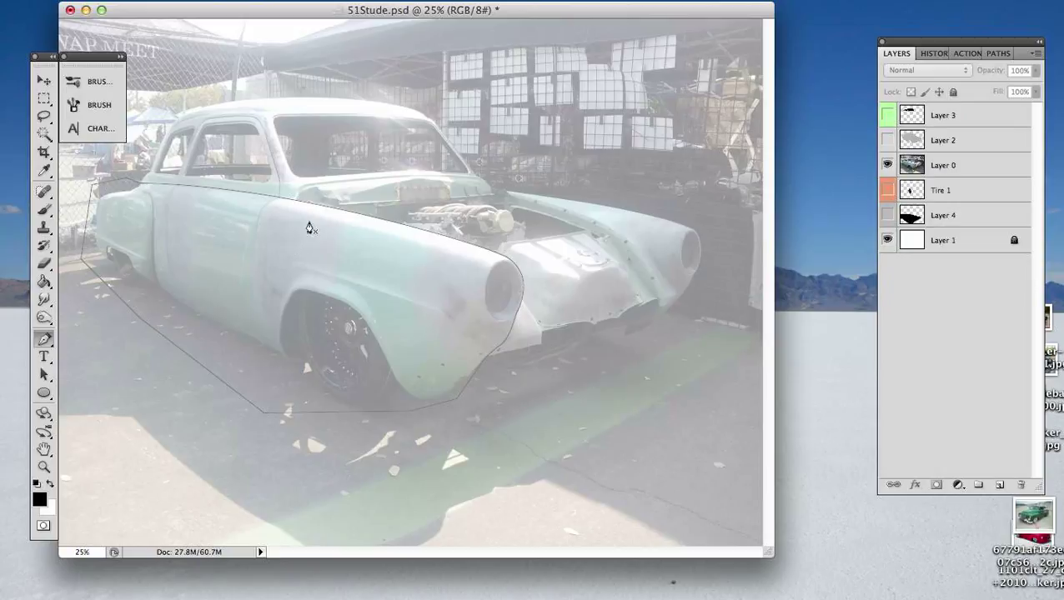
- Cut the finished near-side body outline and paste it into the shilo path, then deselect it
{"action": "key", "text": "a"}
{"action": "left_click", "coordinate": [352, 216]}
{"action": "key", "text": "super+t"}
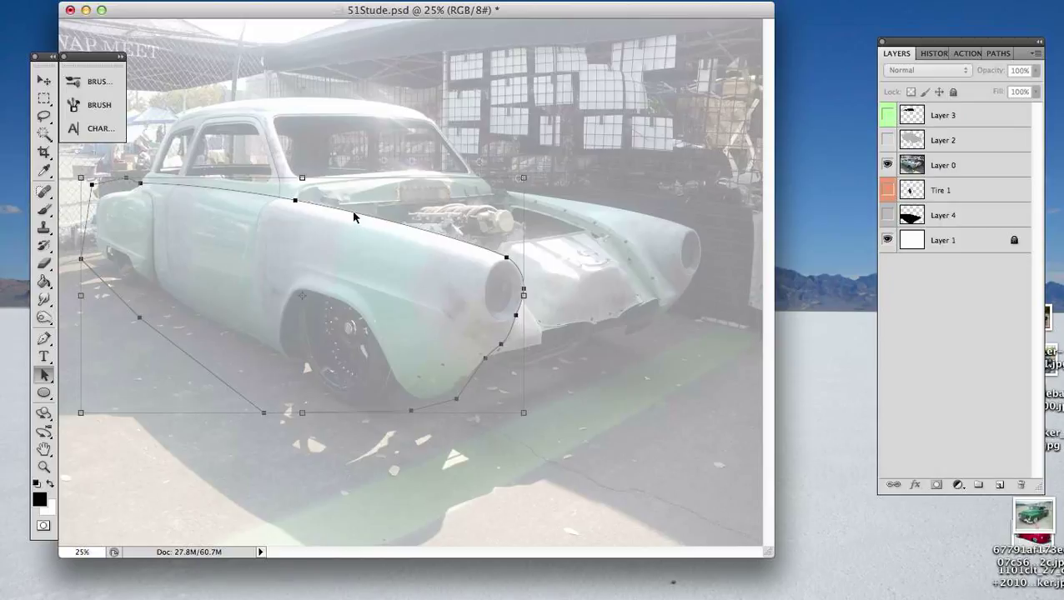
{"action": "key", "text": "super+Return"}
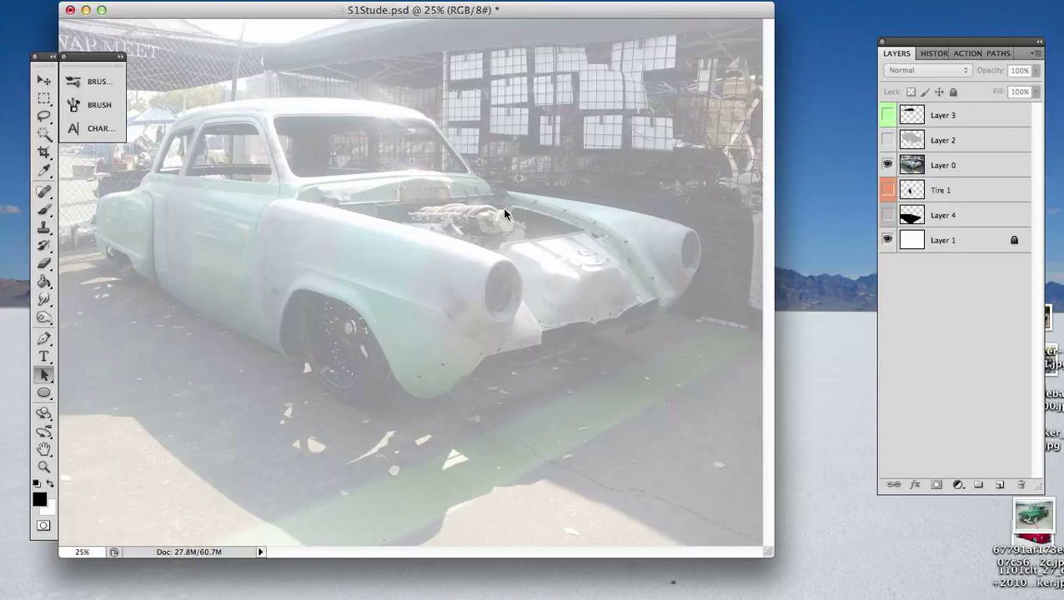
{"action": "left_click", "coordinate": [992, 54]}
{"action": "left_click", "coordinate": [961, 74]}
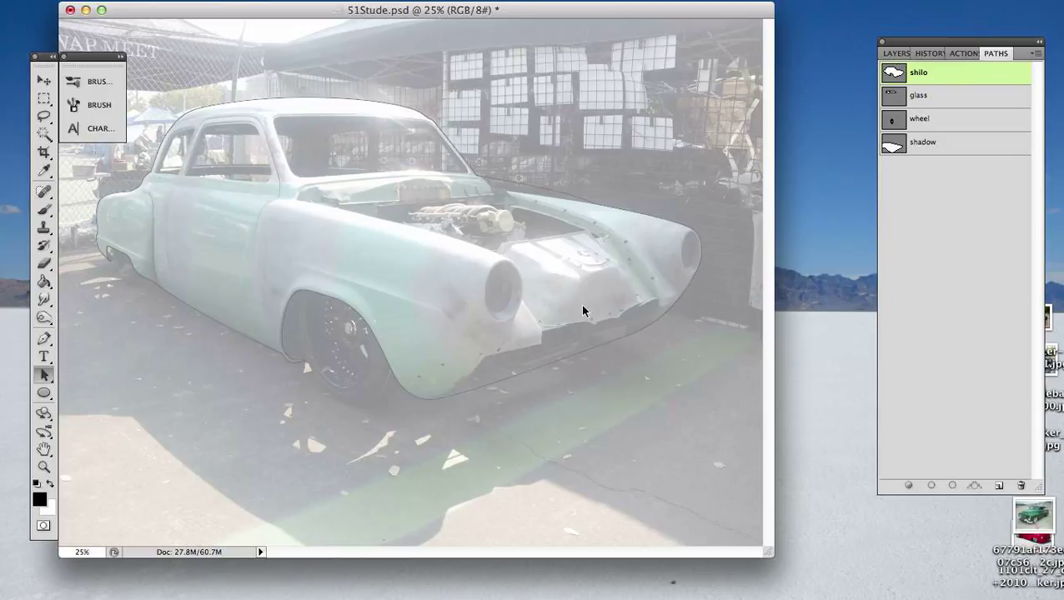
{"action": "left_click", "coordinate": [539, 329]}
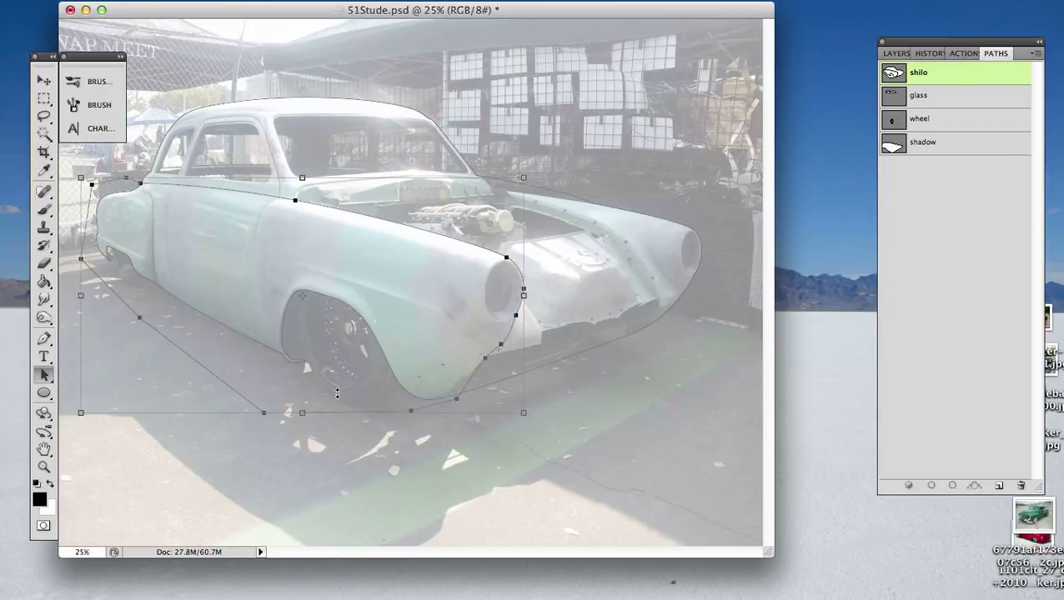
{"action": "left_click", "coordinate": [644, 421]}
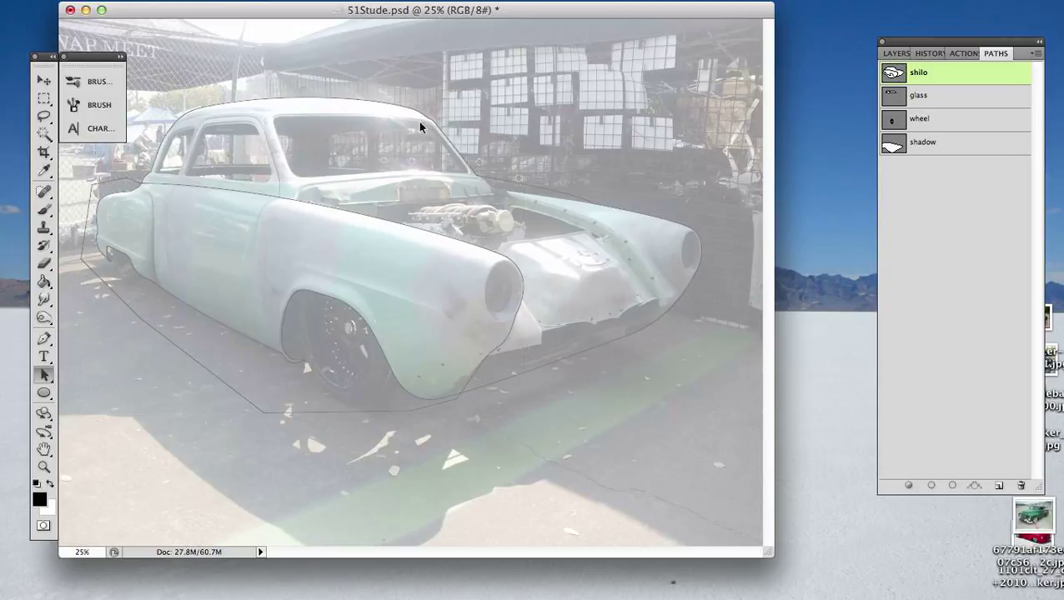
- Pick the car's outer silhouette subpath in the shilo path and load it as a selection
{"action": "left_click", "coordinate": [447, 137]}
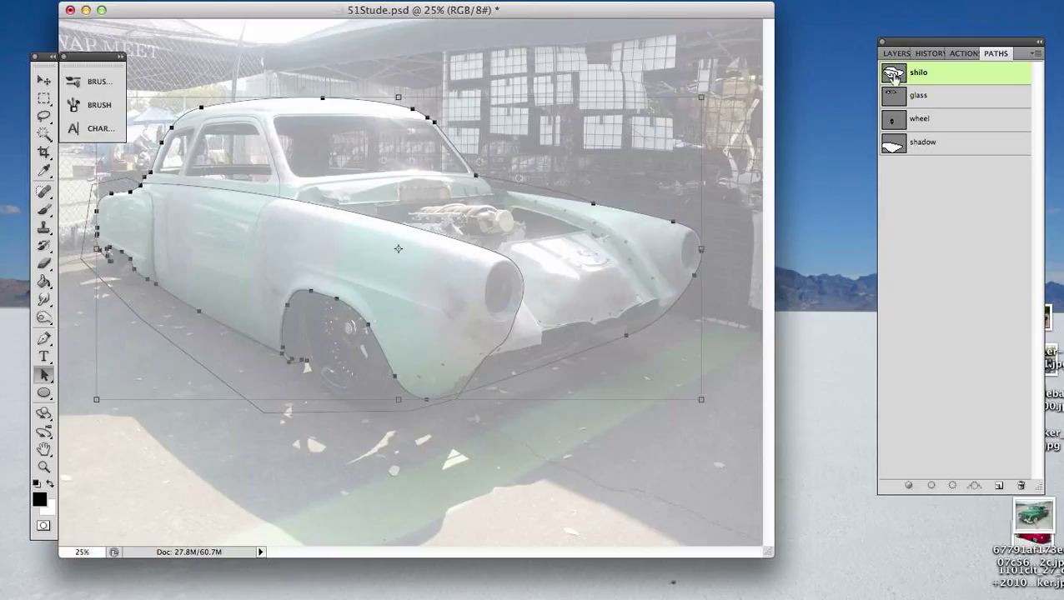
{"action": "left_click", "coordinate": [619, 486]}
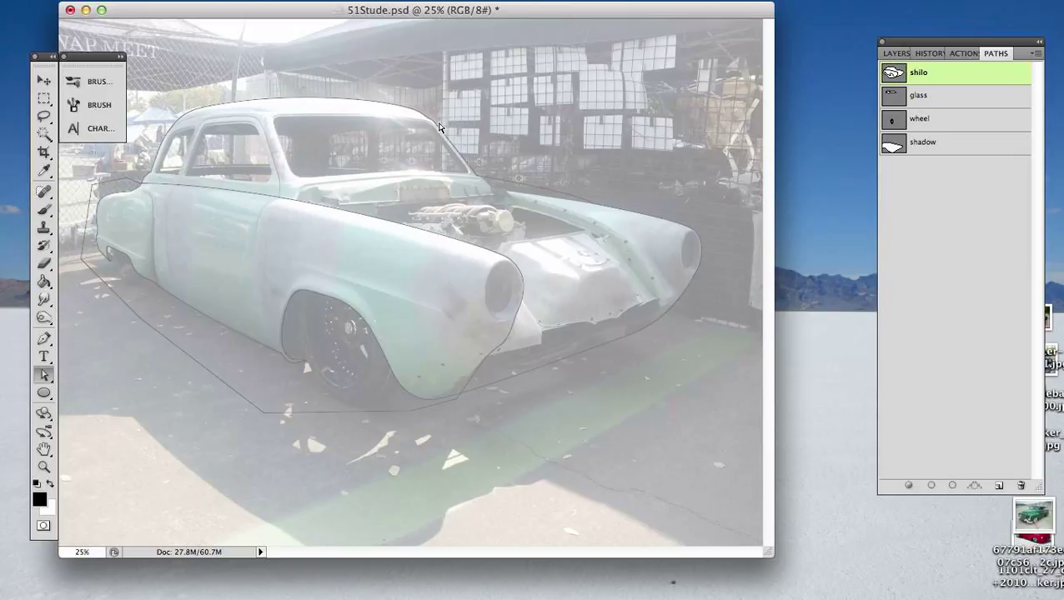
{"action": "left_click", "coordinate": [413, 114]}
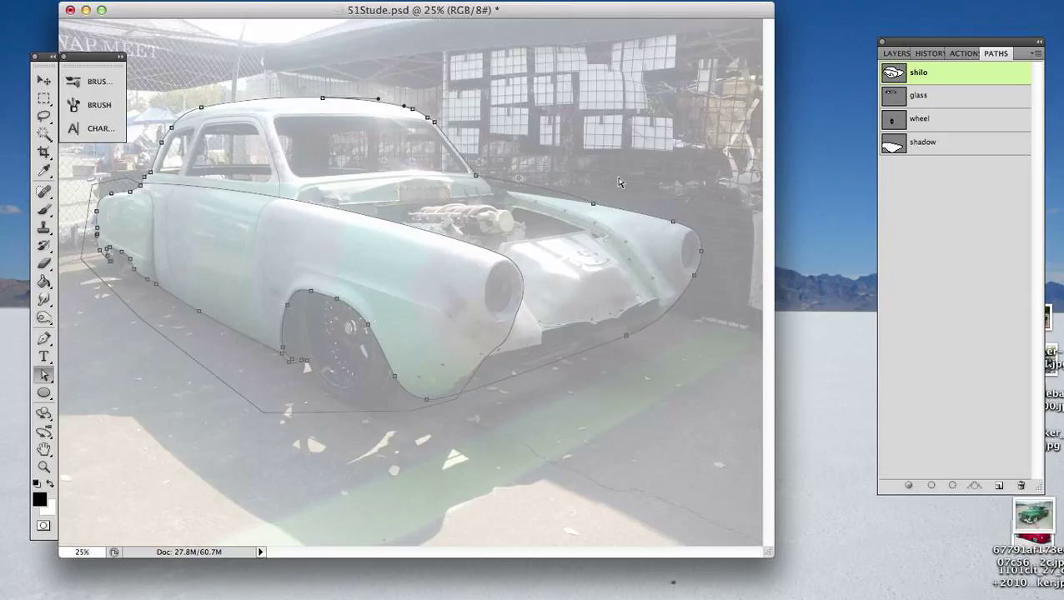
{"action": "key", "text": "super+Return"}
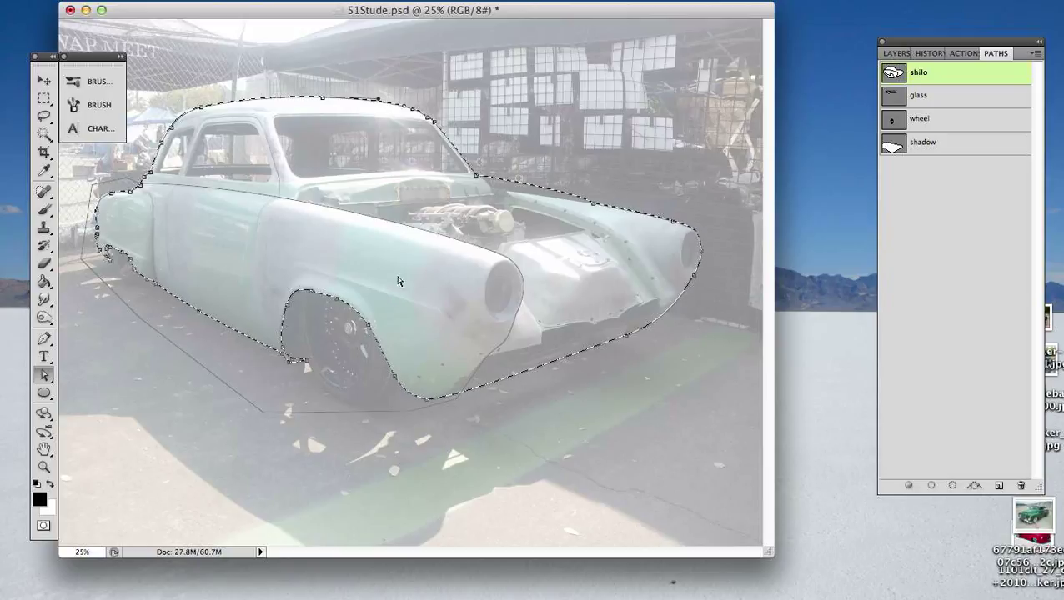
- Subtract the near-side subpath from the silhouette selection with the Subtract action, then deselect the subpath
{"action": "left_click", "coordinate": [384, 221]}
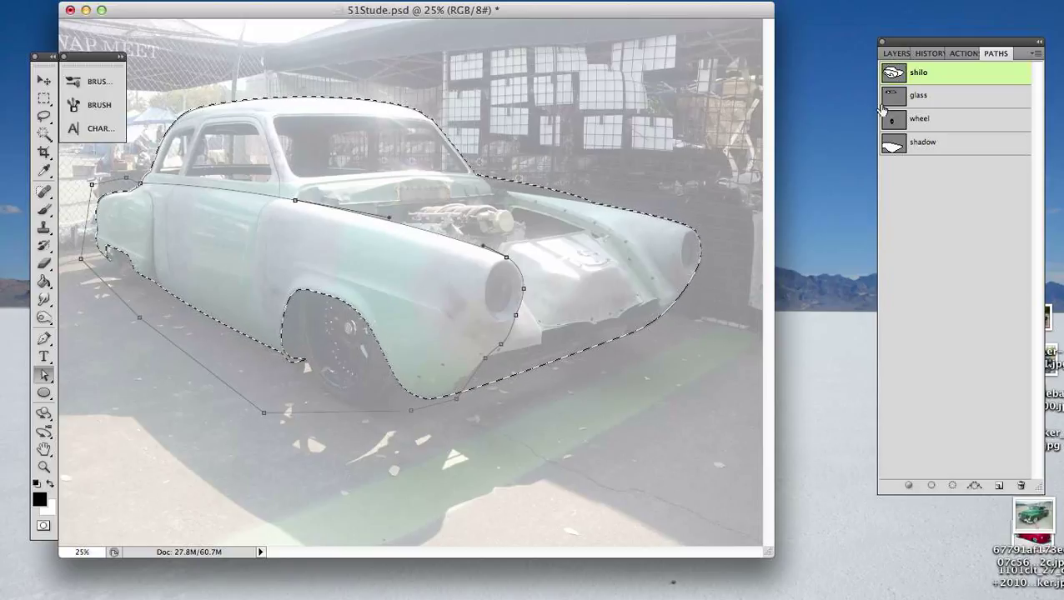
{"action": "left_click", "coordinate": [964, 53]}
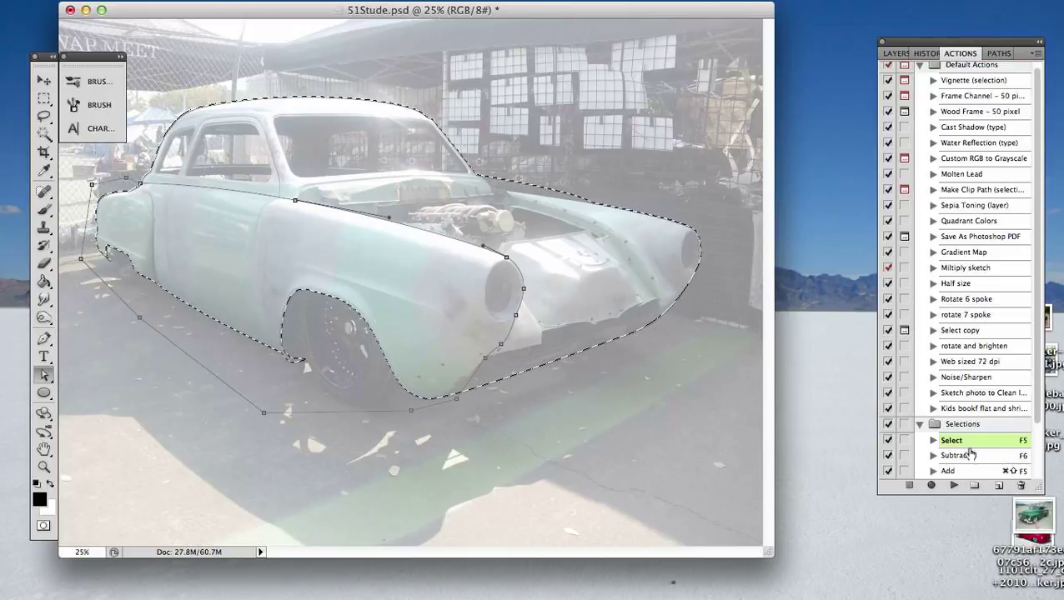
{"action": "left_click", "coordinate": [932, 456]}
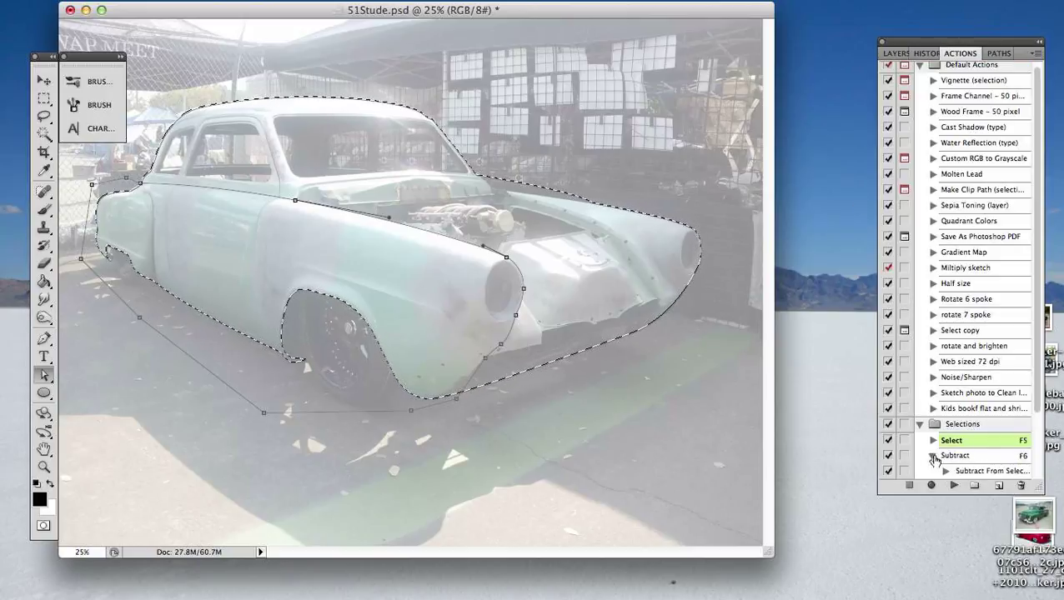
{"action": "scroll", "coordinate": [959, 458], "scroll_direction": "down", "scroll_amount": 2}
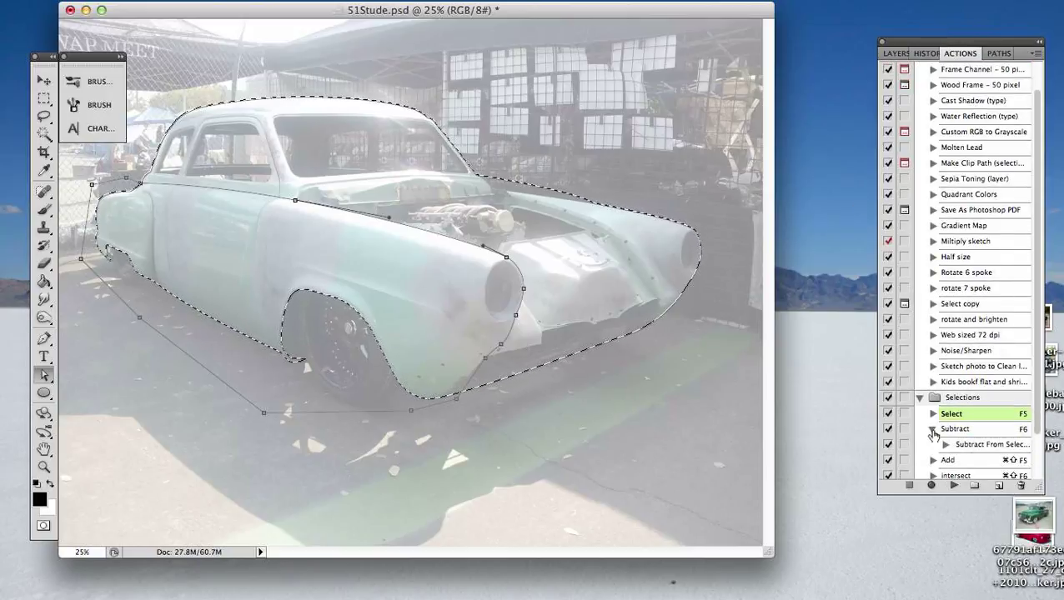
{"action": "left_click", "coordinate": [933, 429]}
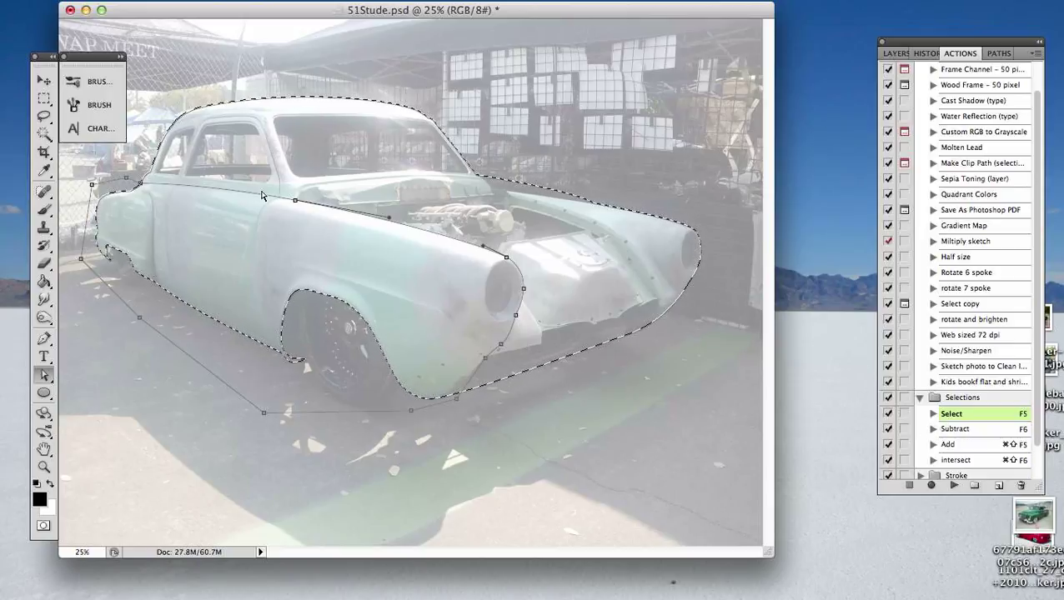
{"action": "left_click_drag", "start_coordinate": [261, 197], "coordinate": [202, 182]}
{"action": "left_click", "coordinate": [162, 94]}
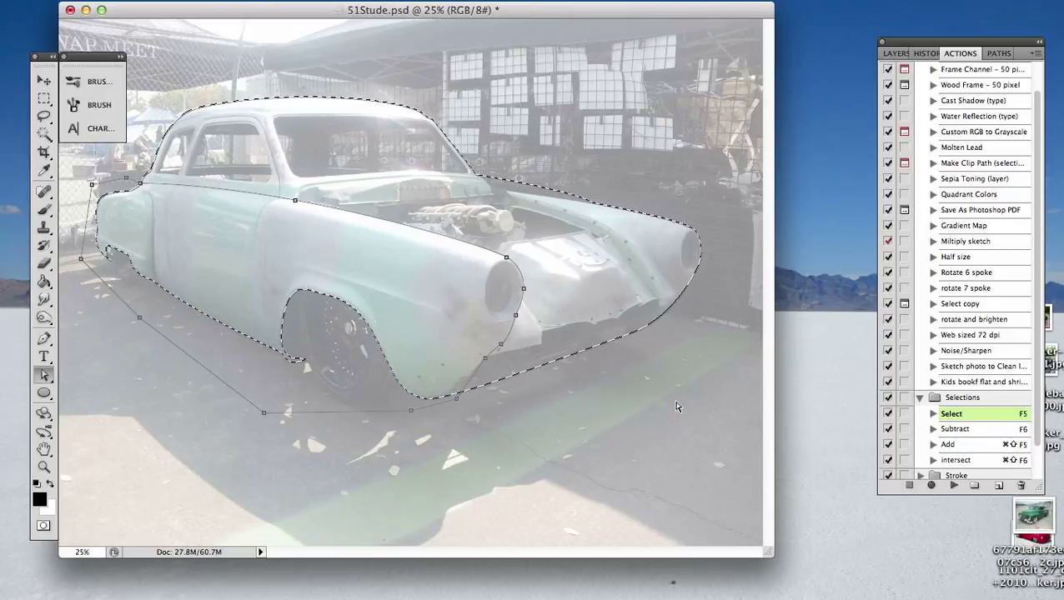
{"action": "key", "text": "F6"}
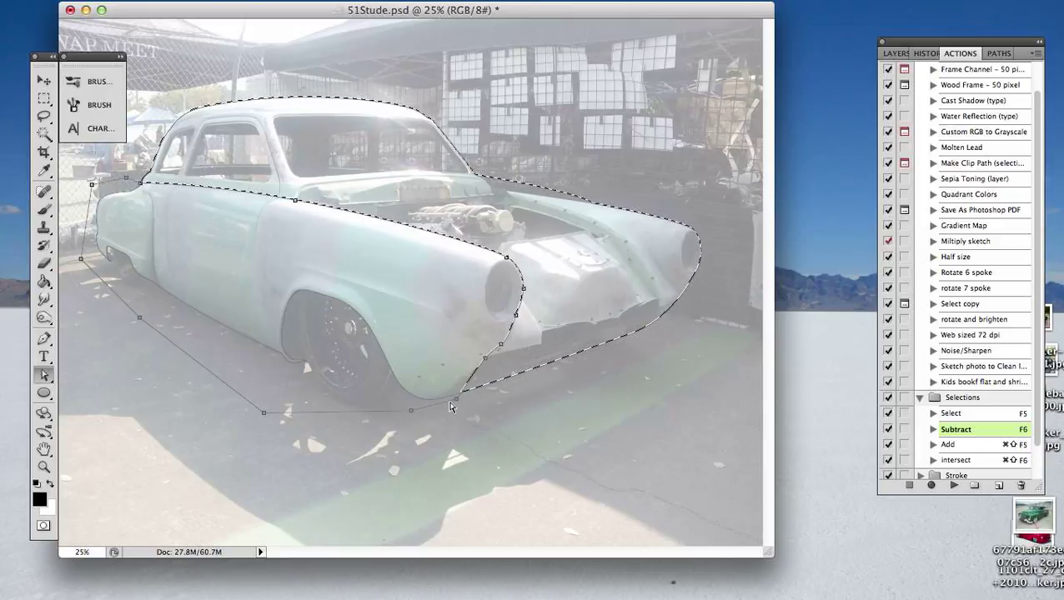
{"action": "left_click", "coordinate": [453, 457]}
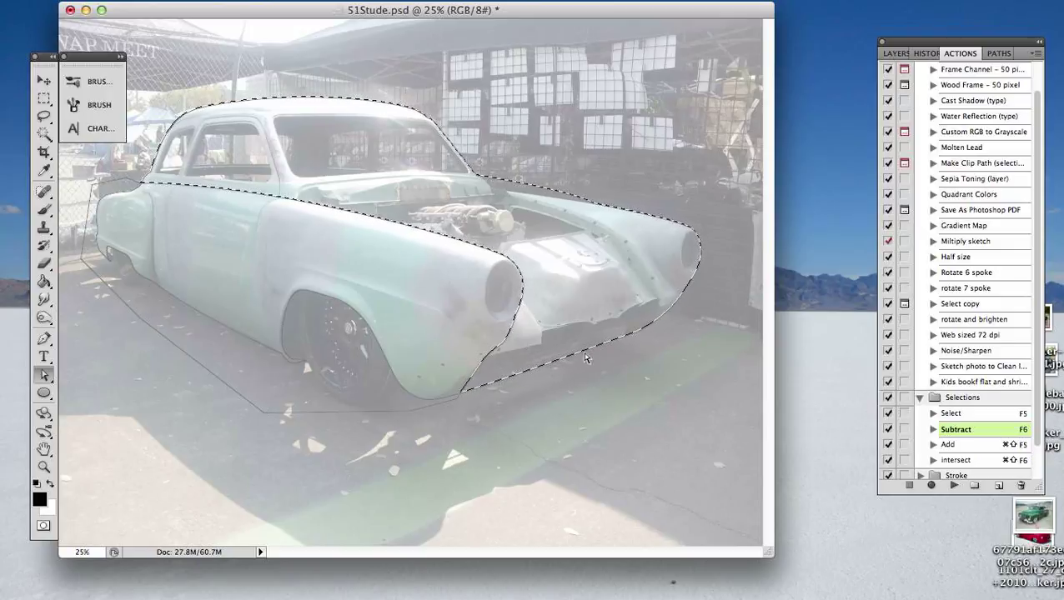
- Reload the silhouette as a selection and intersect it with the near-side subpath using the intersect action, then clear the selection
{"action": "left_click", "coordinate": [522, 379]}
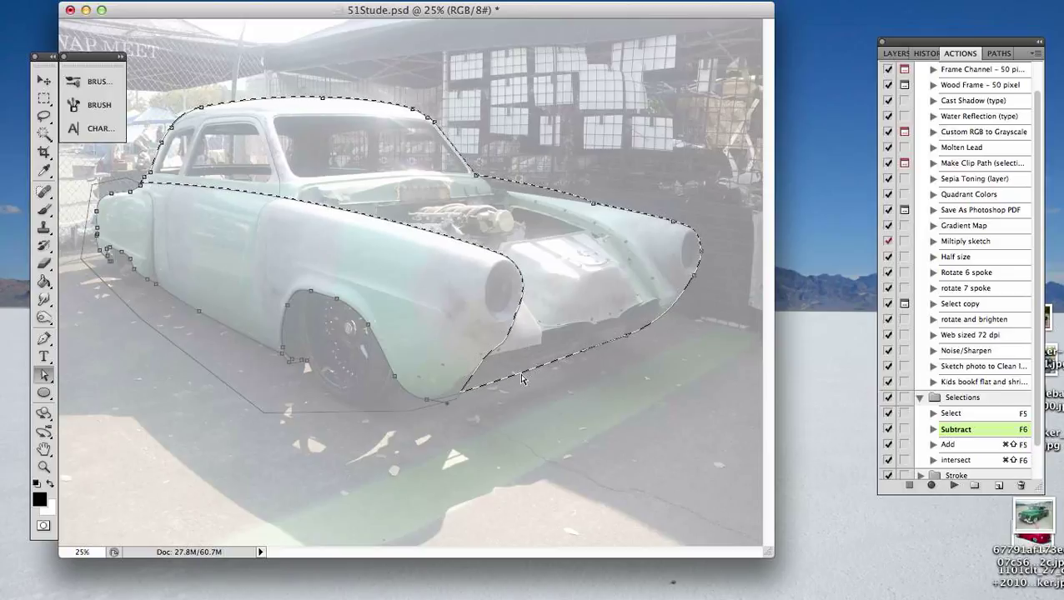
{"action": "key", "text": "F5"}
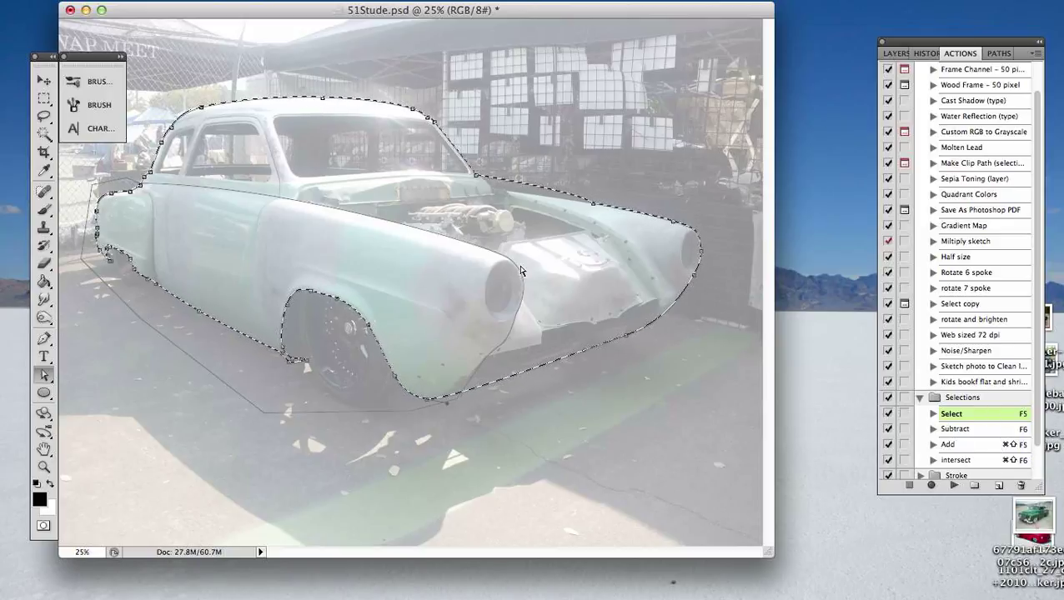
{"action": "left_click", "coordinate": [517, 309]}
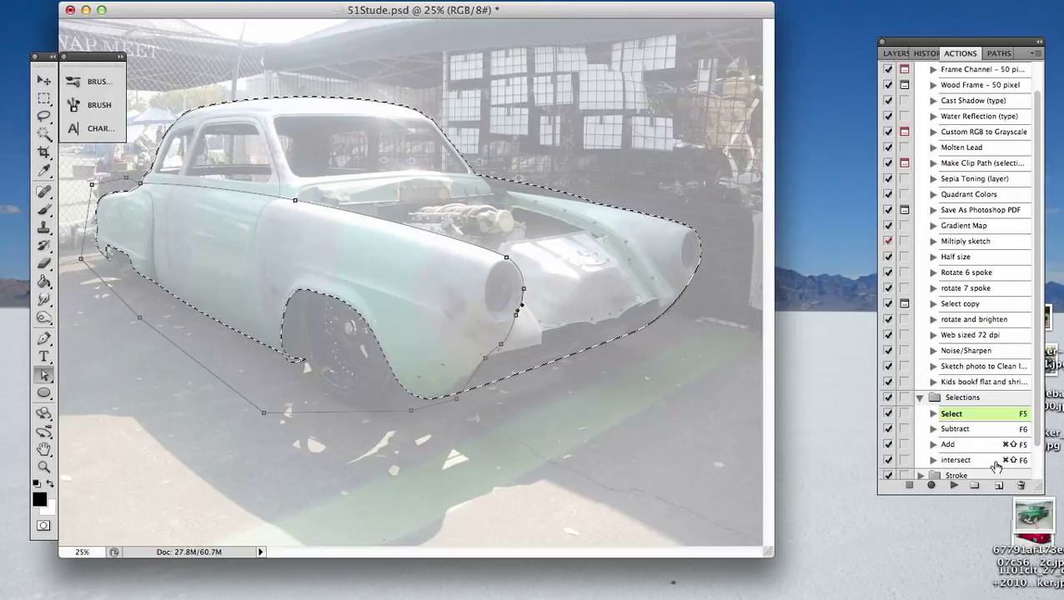
{"action": "left_click", "coordinate": [949, 461]}
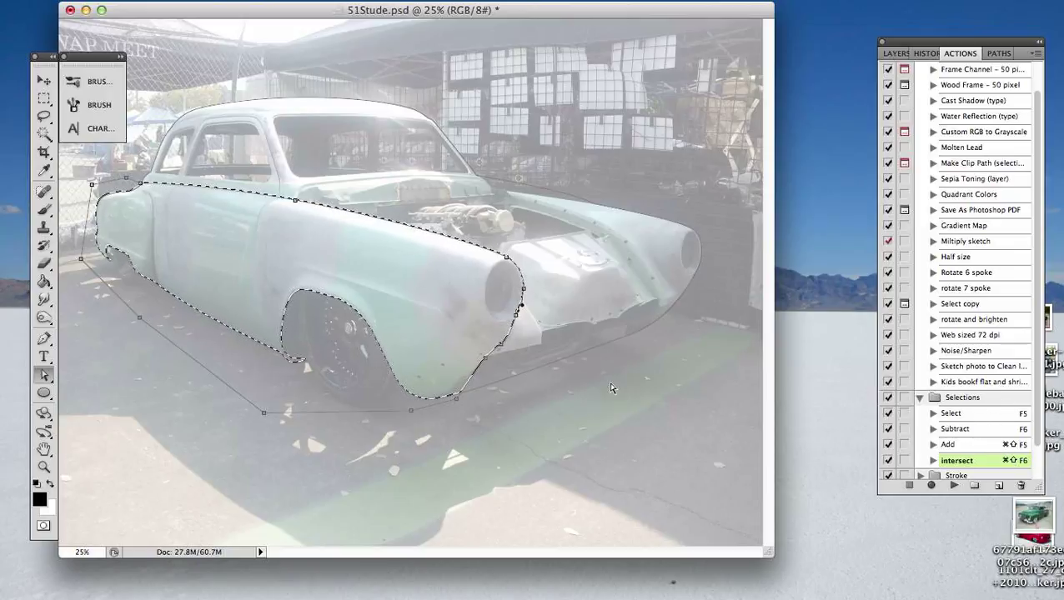
{"action": "left_click", "coordinate": [557, 409]}
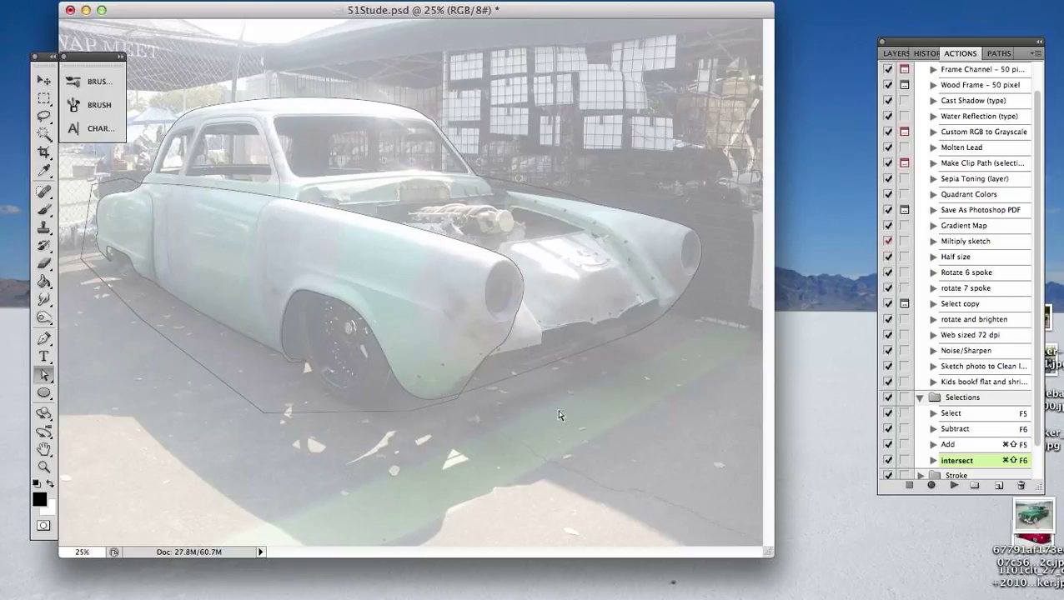
- Make a new selection from the silhouette subpath with a 0.1 pixel feather radius and anti-aliasing
{"action": "left_click", "coordinate": [559, 193]}
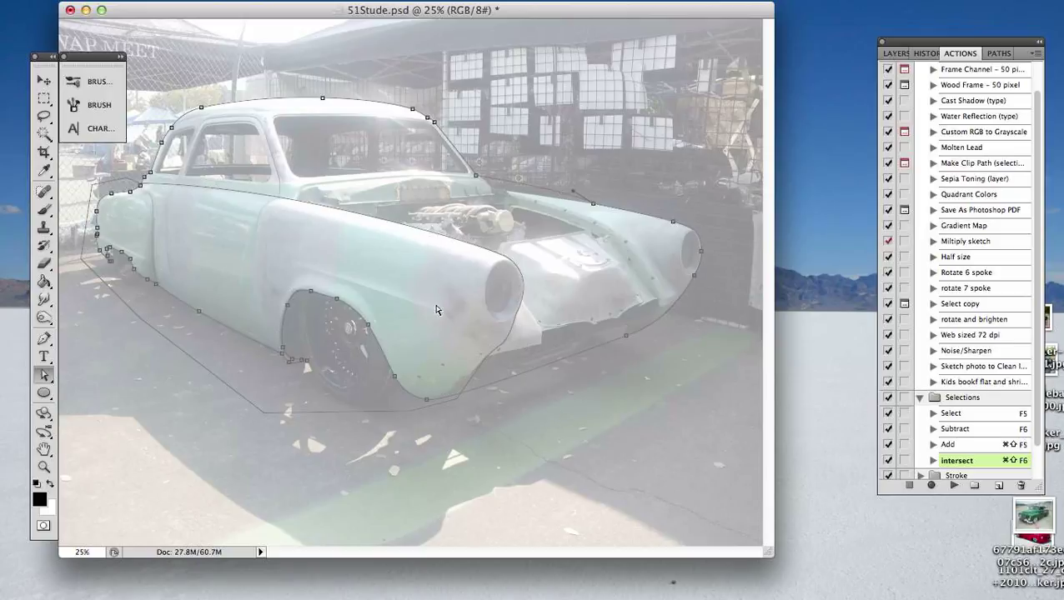
{"action": "right_click", "coordinate": [544, 194]}
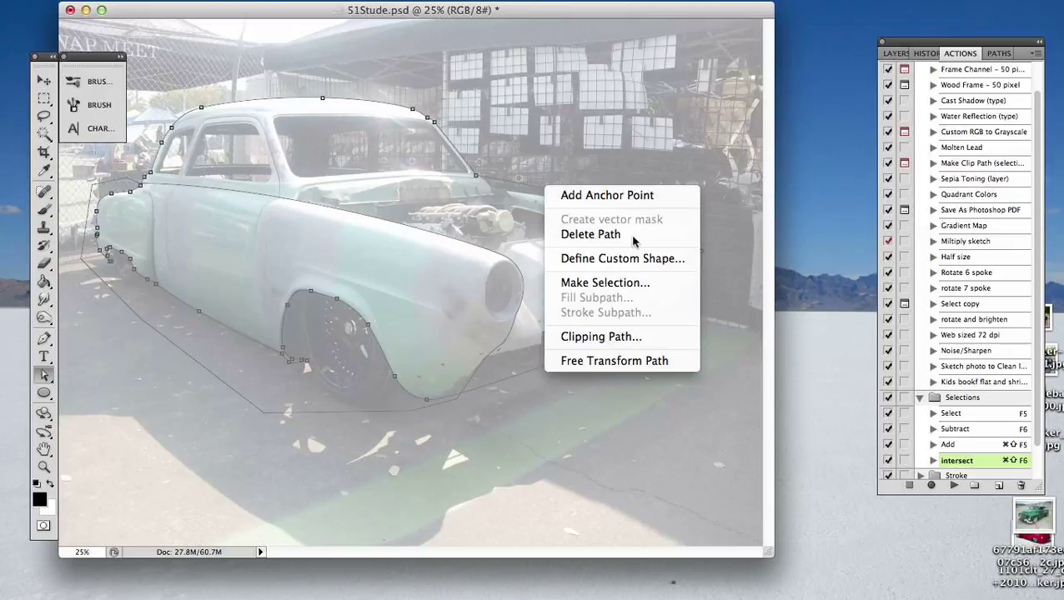
{"action": "left_click", "coordinate": [643, 286]}
{"action": "key", "text": "F5"}
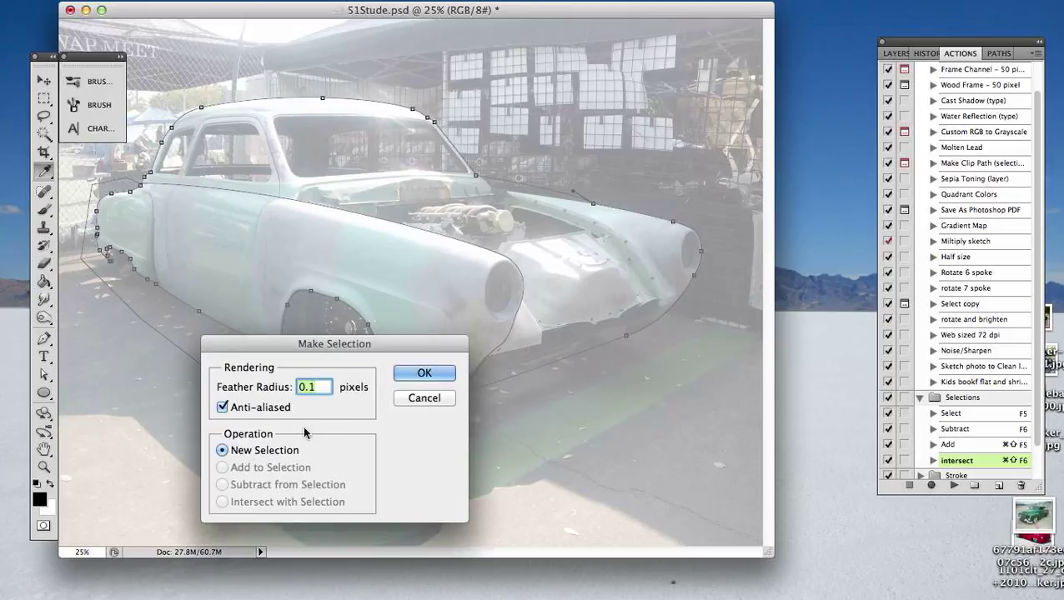
{"action": "left_click", "coordinate": [424, 373]}
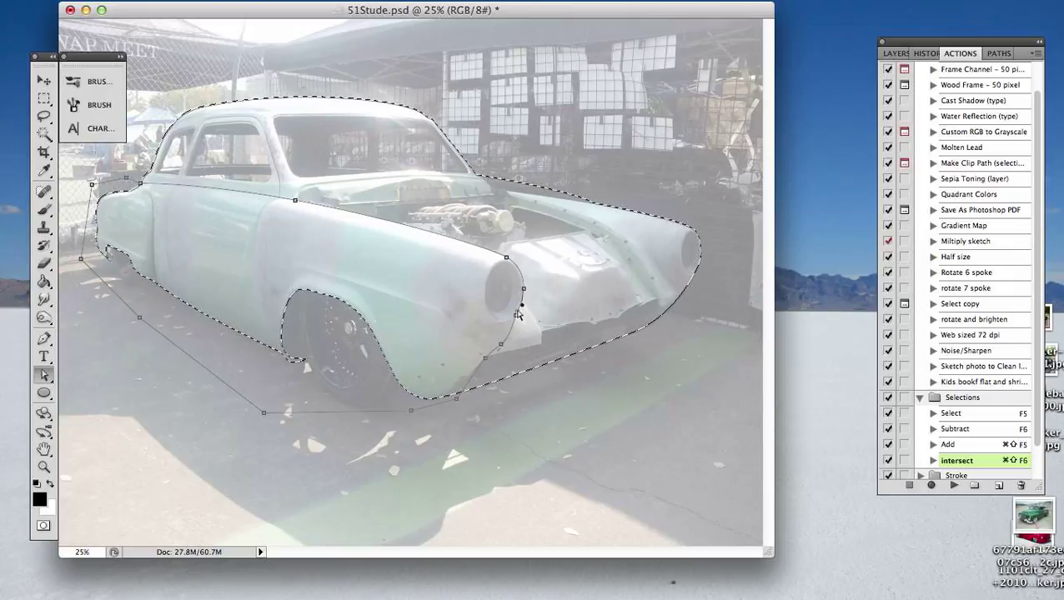
- Make a selection from the near-side subpath with the Intersect with Selection operation and a 0.1 pixel feather radius
{"action": "right_click", "coordinate": [517, 314]}
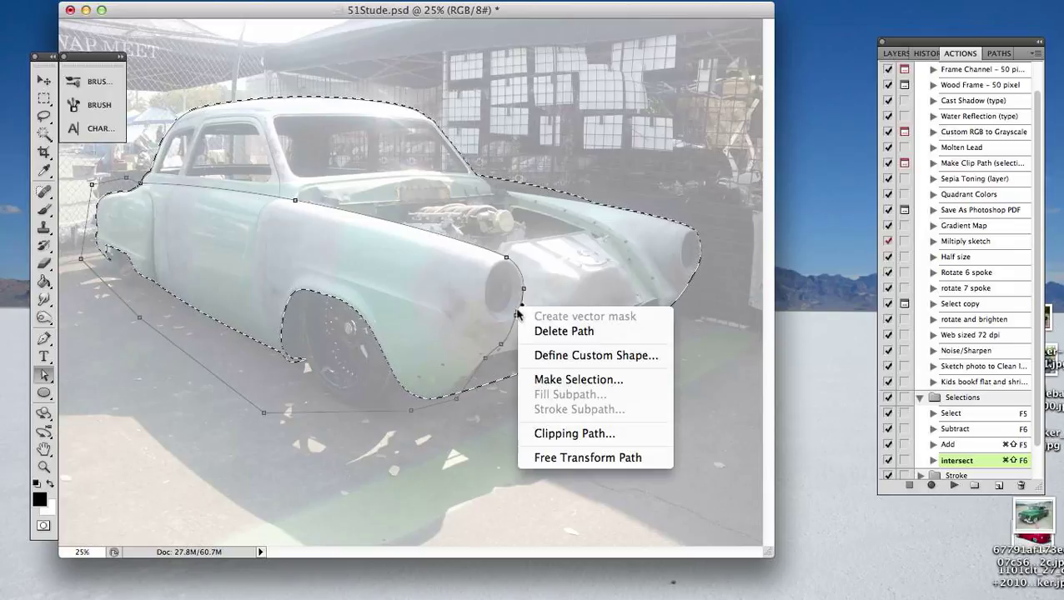
{"action": "left_click", "coordinate": [584, 379]}
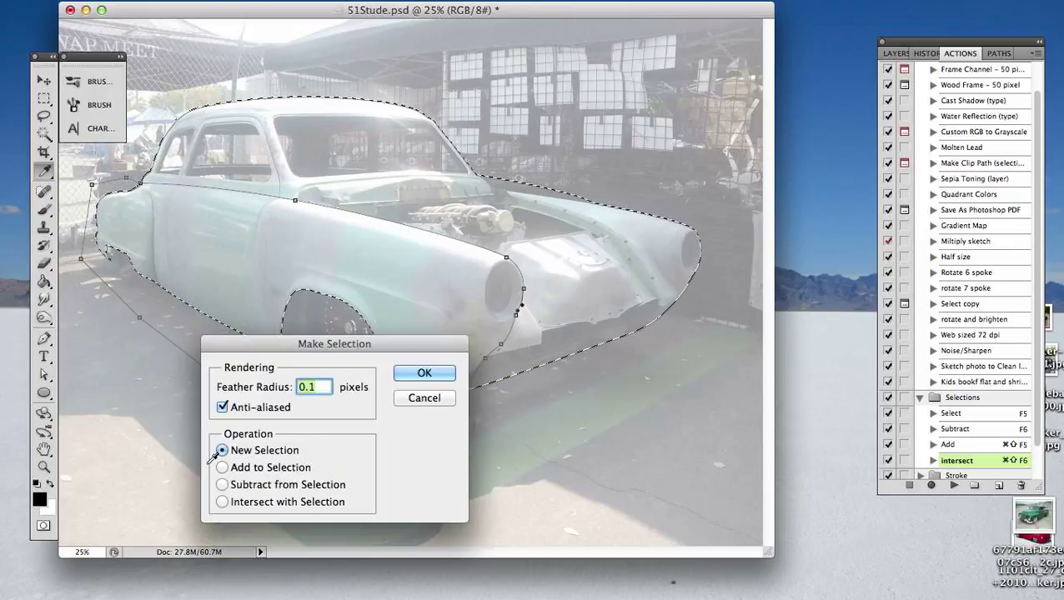
{"action": "left_click", "coordinate": [222, 502]}
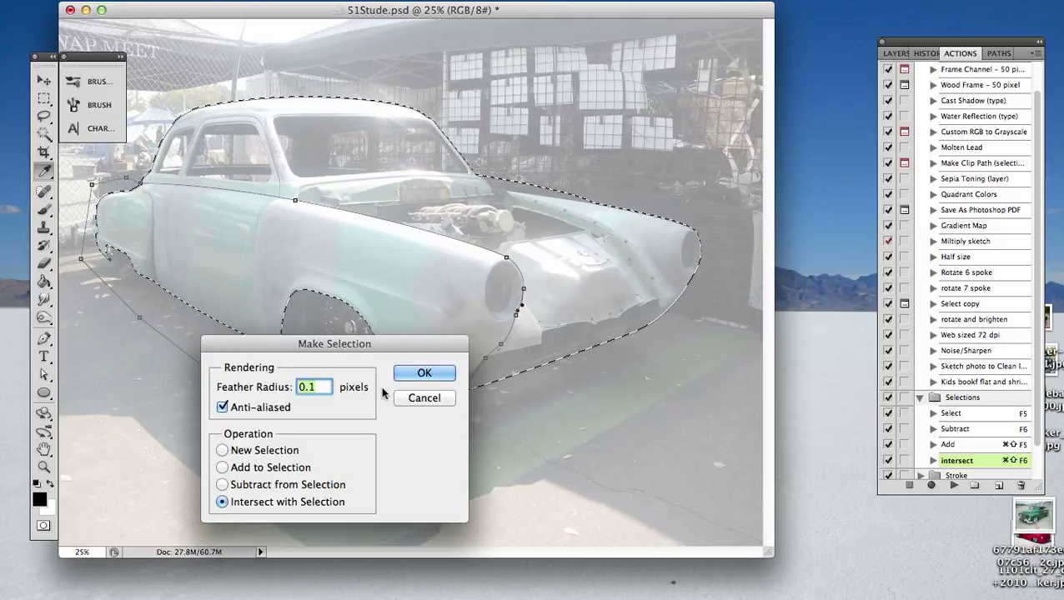
{"action": "left_click", "coordinate": [423, 373]}
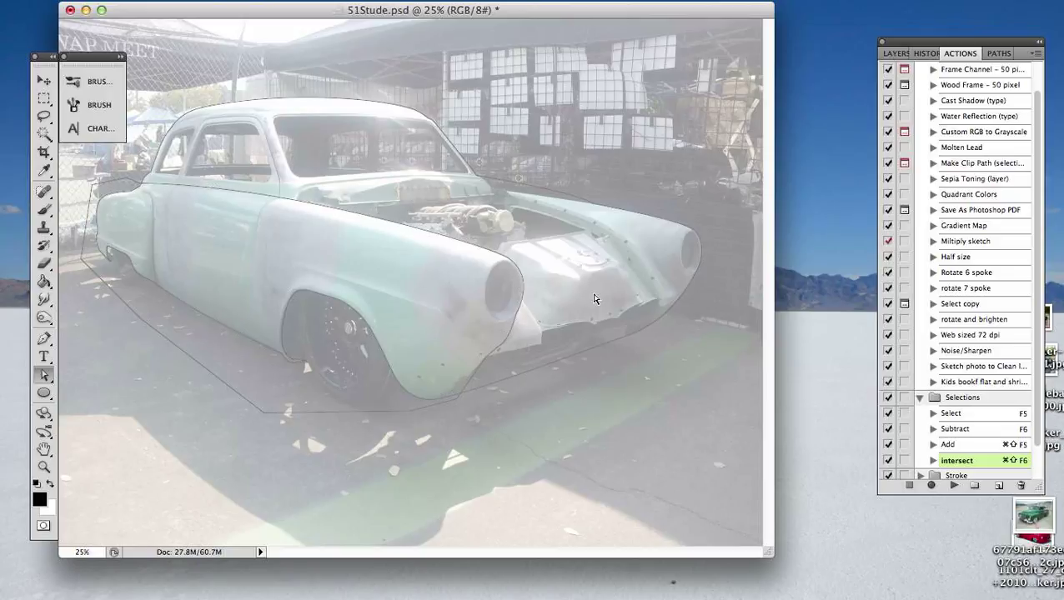
- Run the Select action on the silhouette and the intersect action on the near-side subpath, then deselect everything
{"action": "left_click", "coordinate": [566, 199]}
{"action": "key", "text": "F5"}
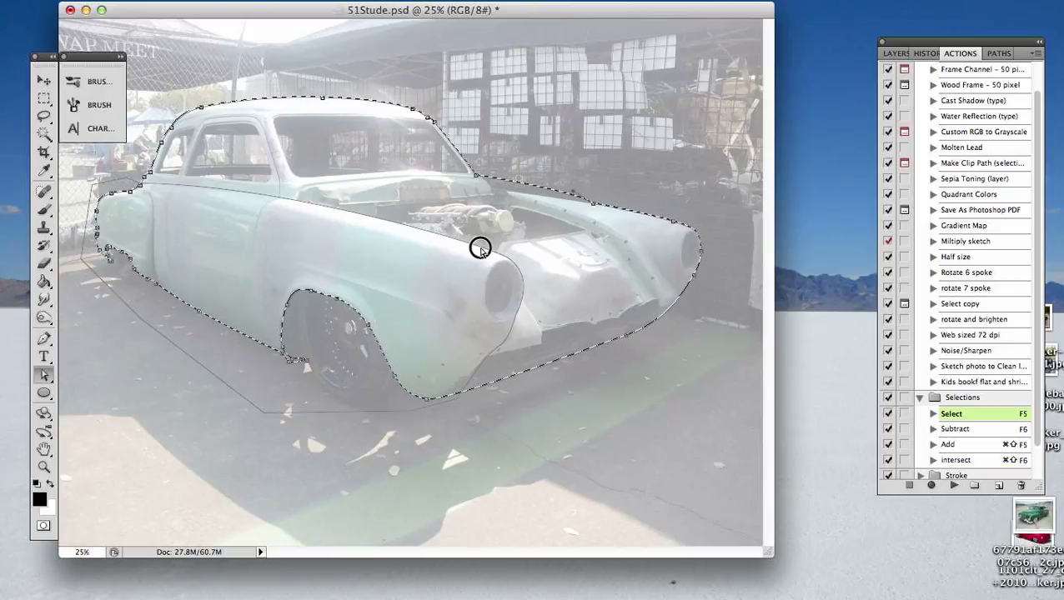
{"action": "left_click", "coordinate": [482, 251]}
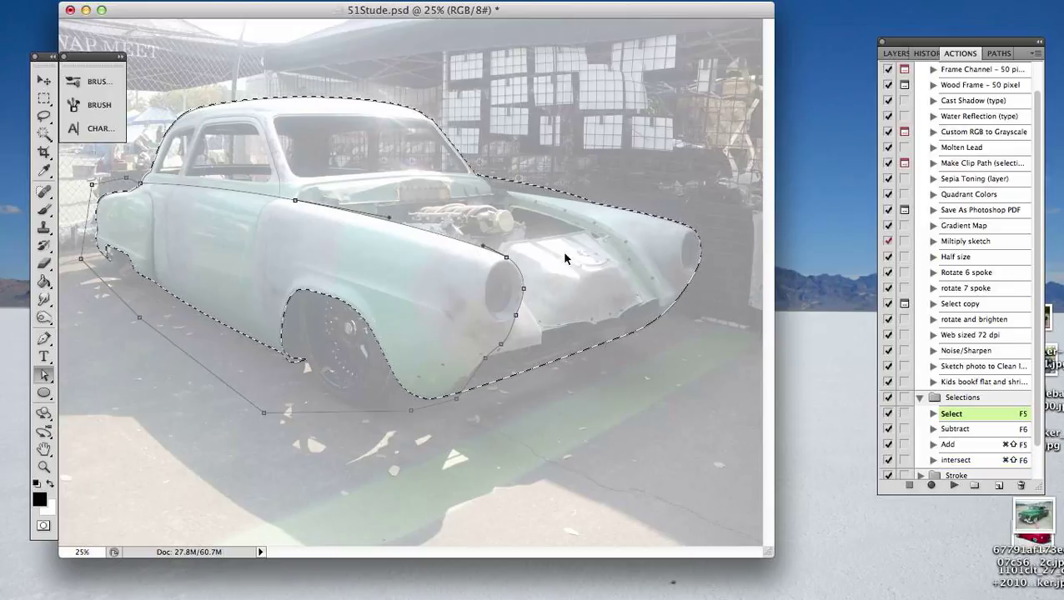
{"action": "key", "text": "super+shift+F6"}
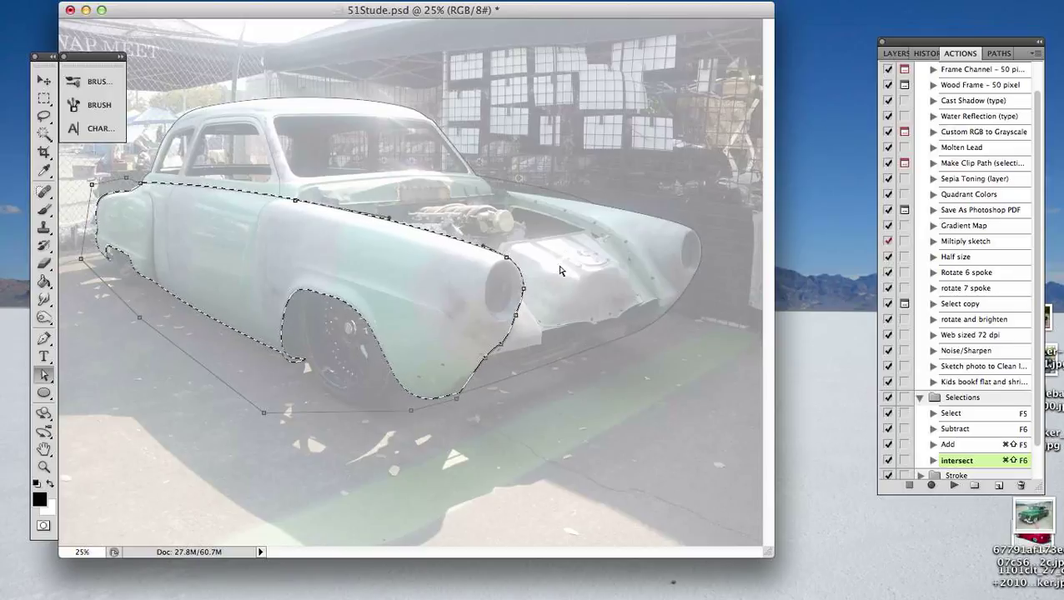
{"action": "left_click", "coordinate": [643, 388]}
{"action": "key", "text": "super+d"}
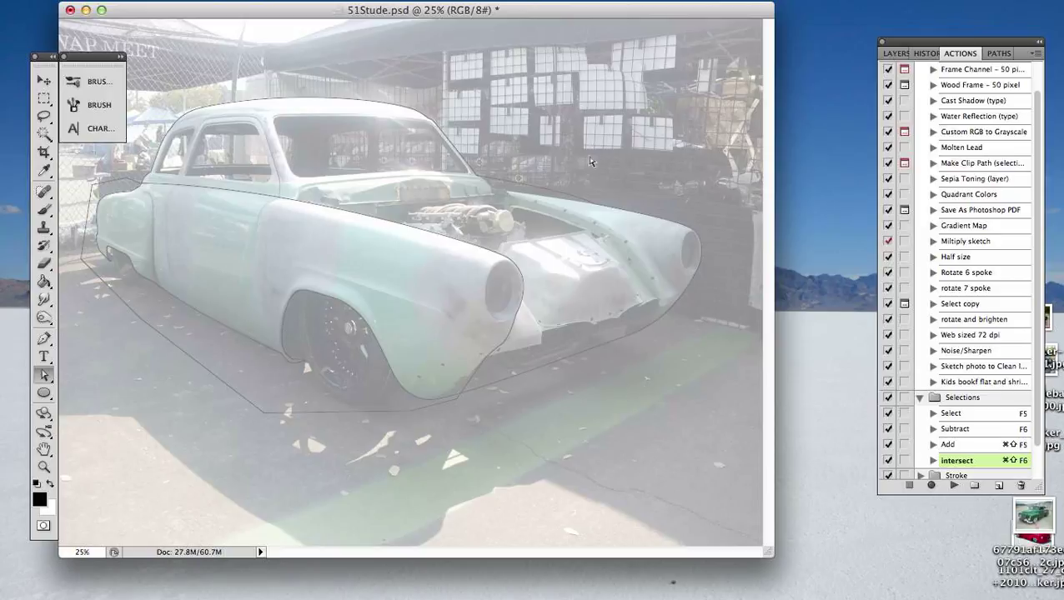
- Select only the body's near side by intersecting the silhouette selection with the near-side subpath
{"action": "left_click", "coordinate": [557, 191]}
{"action": "key", "text": "F5"}
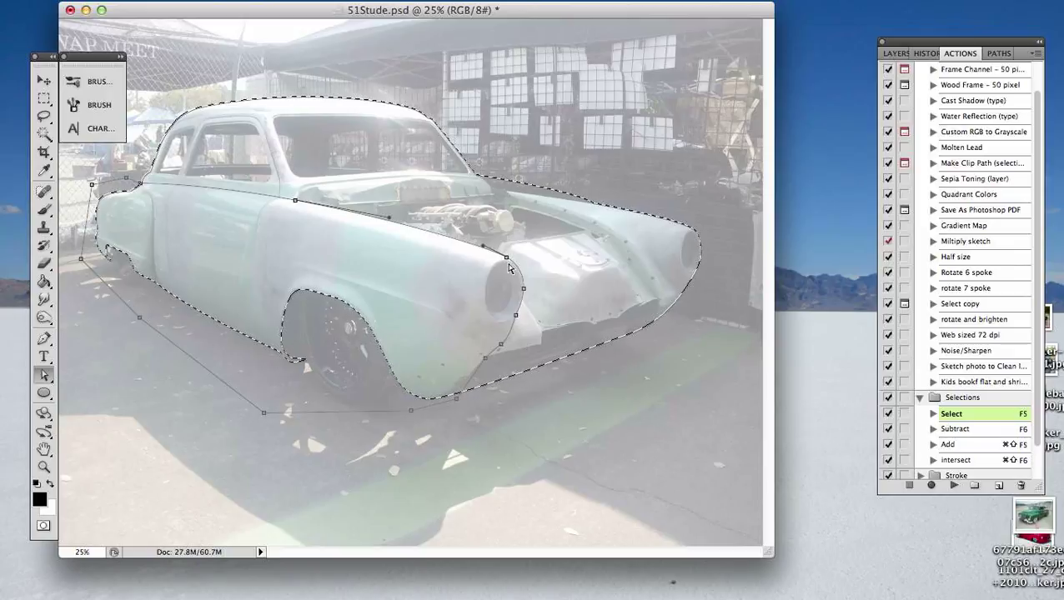
{"action": "left_click", "coordinate": [508, 266]}
{"action": "key", "text": "super+shift+F6"}
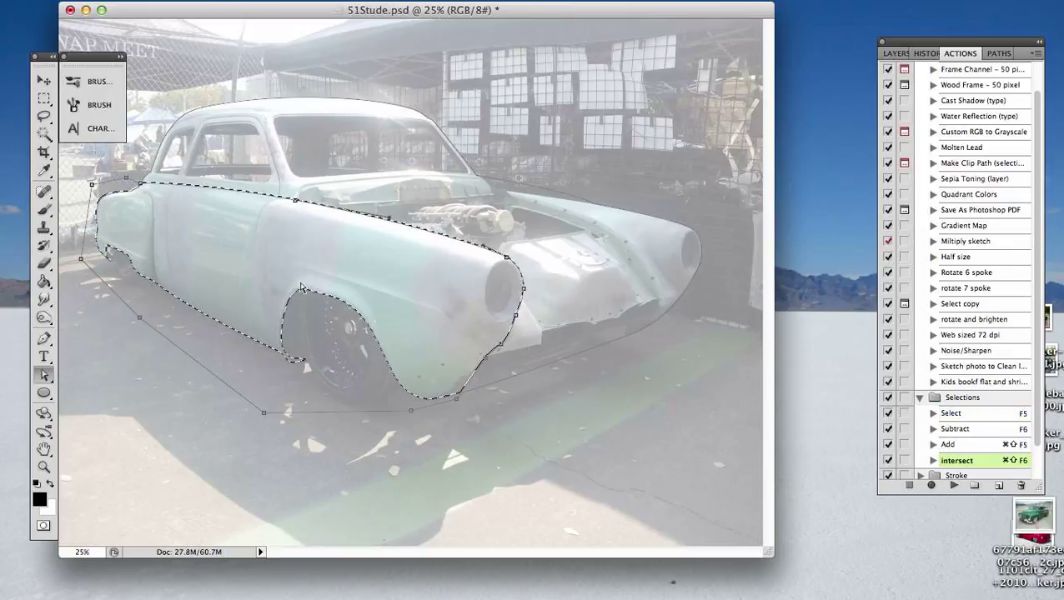
- Switch to the Paint Bucket tool and make the grey body layer, Layer 2, active and visible
{"action": "key", "text": "s"}
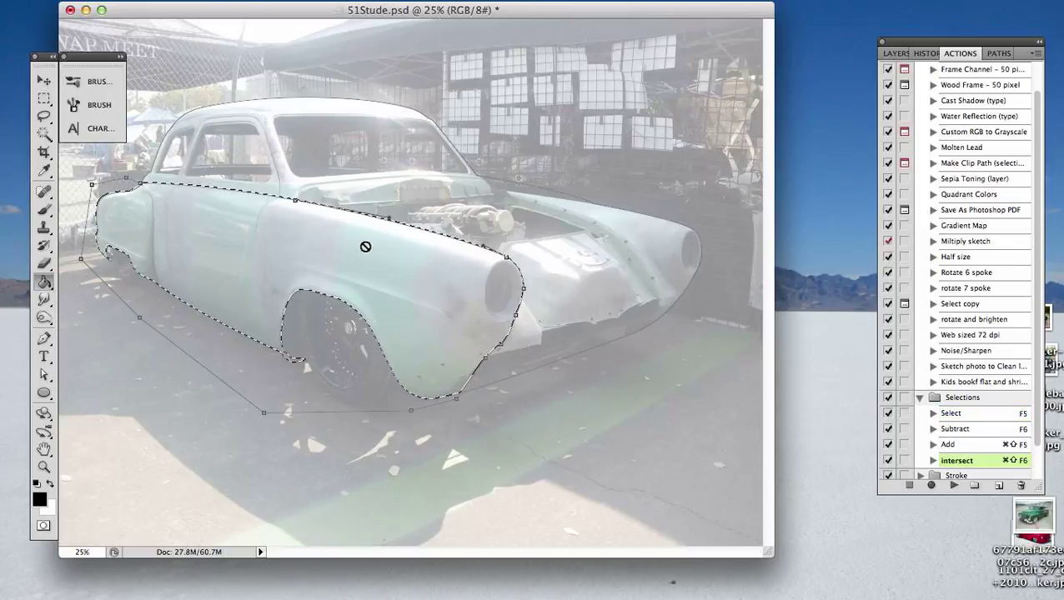
{"action": "left_click", "coordinate": [896, 53]}
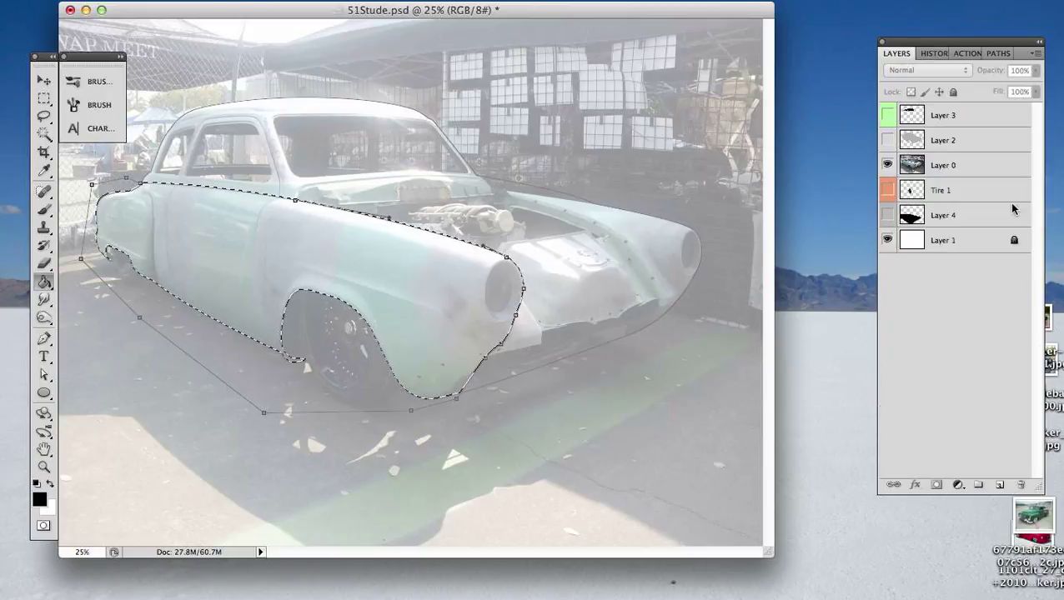
{"action": "left_click", "coordinate": [975, 140]}
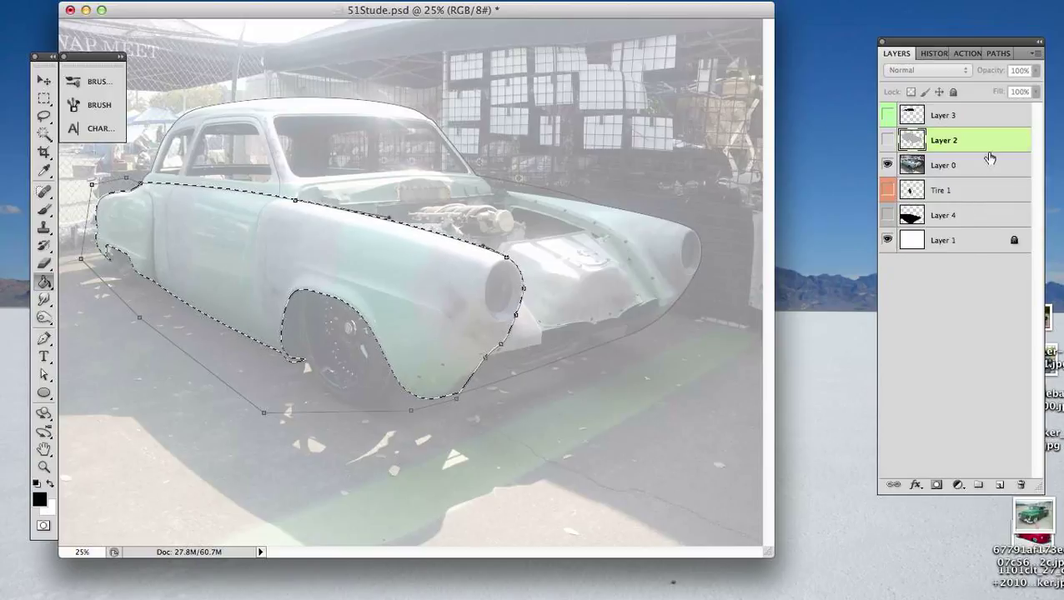
{"action": "left_click", "coordinate": [887, 140]}
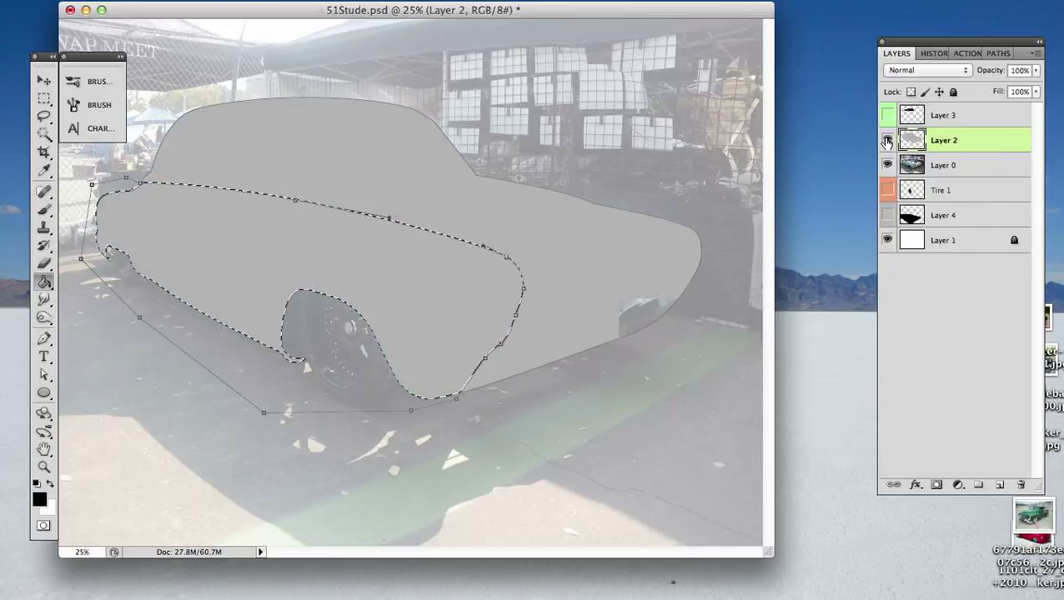
- Create a new layer above Layer 2, show the shadow on Layer 4, and fill the near-side selection with a dark gradient fading upward
{"action": "left_click", "coordinate": [999, 485]}
{"action": "key", "text": "super+Return"}
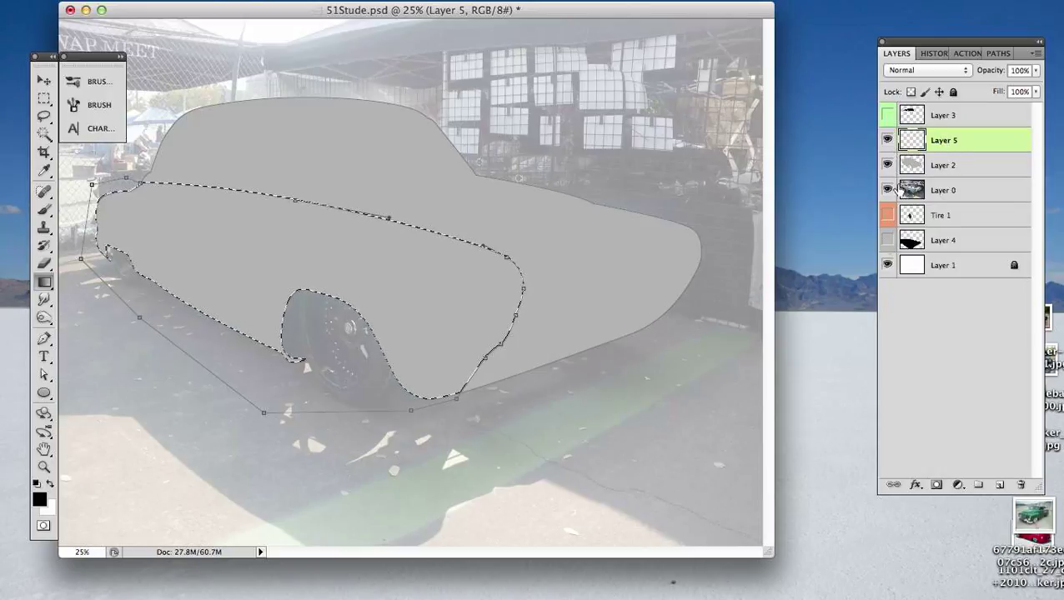
{"action": "left_click", "coordinate": [887, 240]}
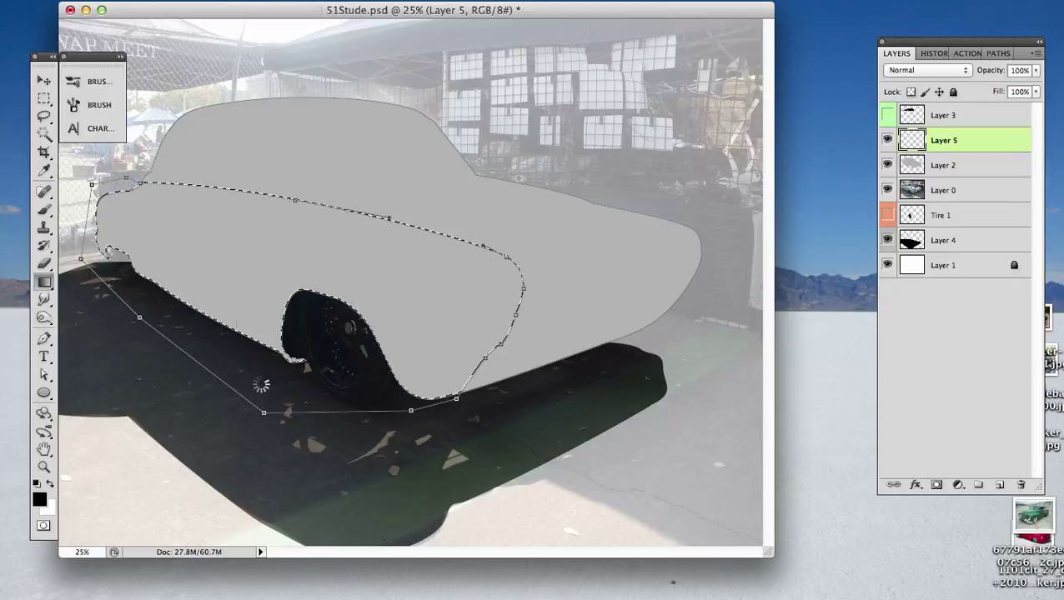
{"action": "left_click_drag", "start_coordinate": [236, 325], "coordinate": [228, 221]}
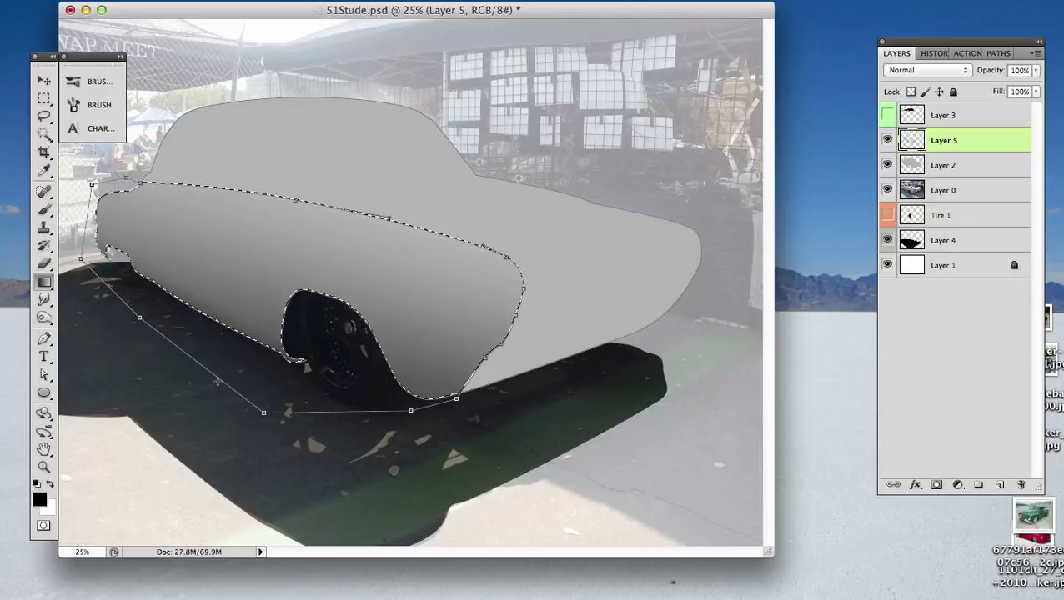
{"action": "left_click_drag", "start_coordinate": [217, 381], "coordinate": [255, 313]}
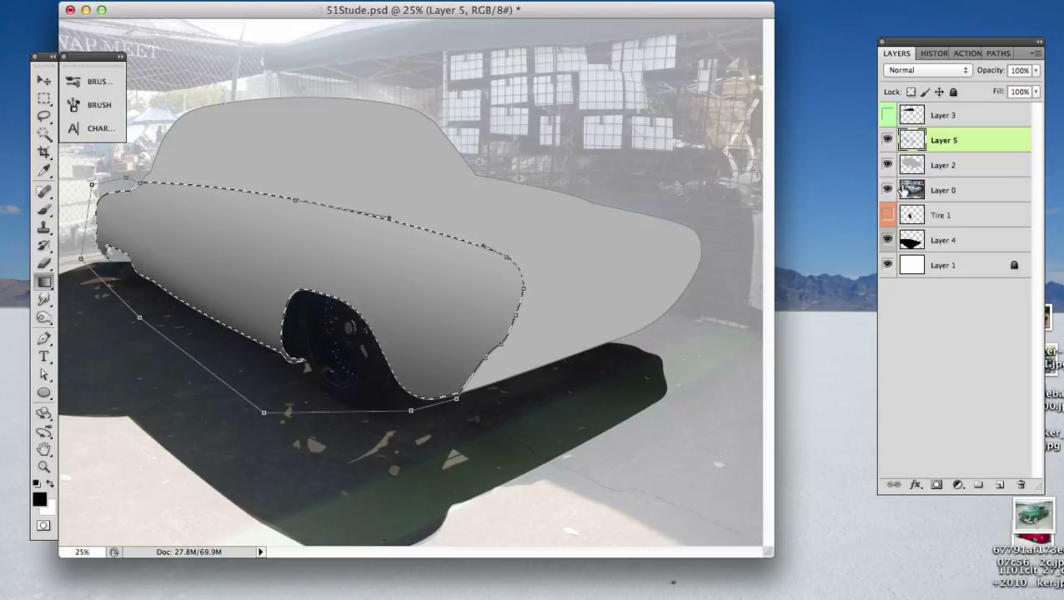
- Deselect the shaded near side and hide its path outline
{"action": "key", "text": "super+d"}
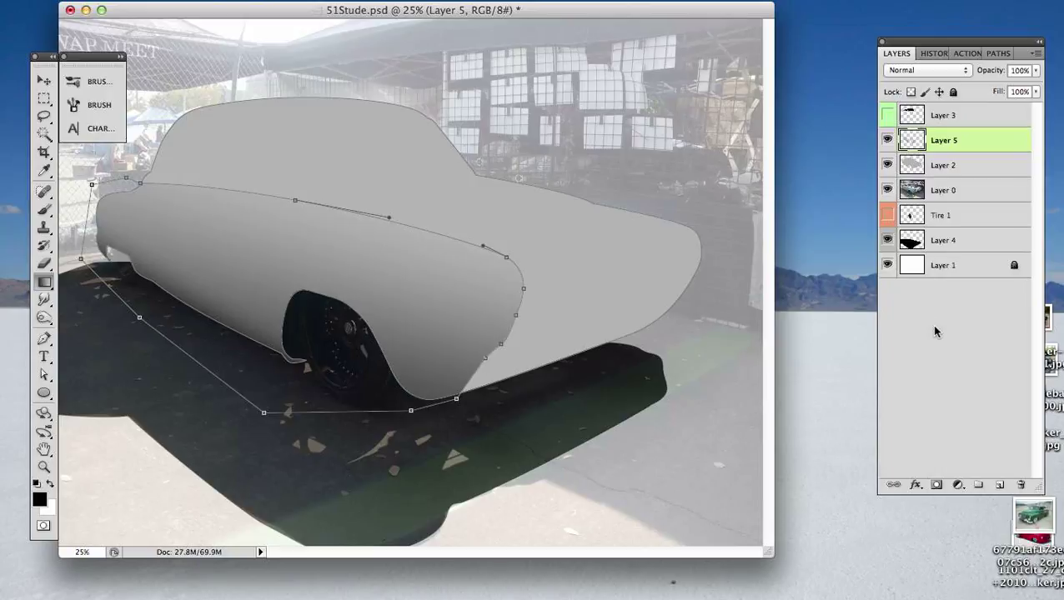
{"action": "key", "text": "a"}
{"action": "key", "text": "Return"}
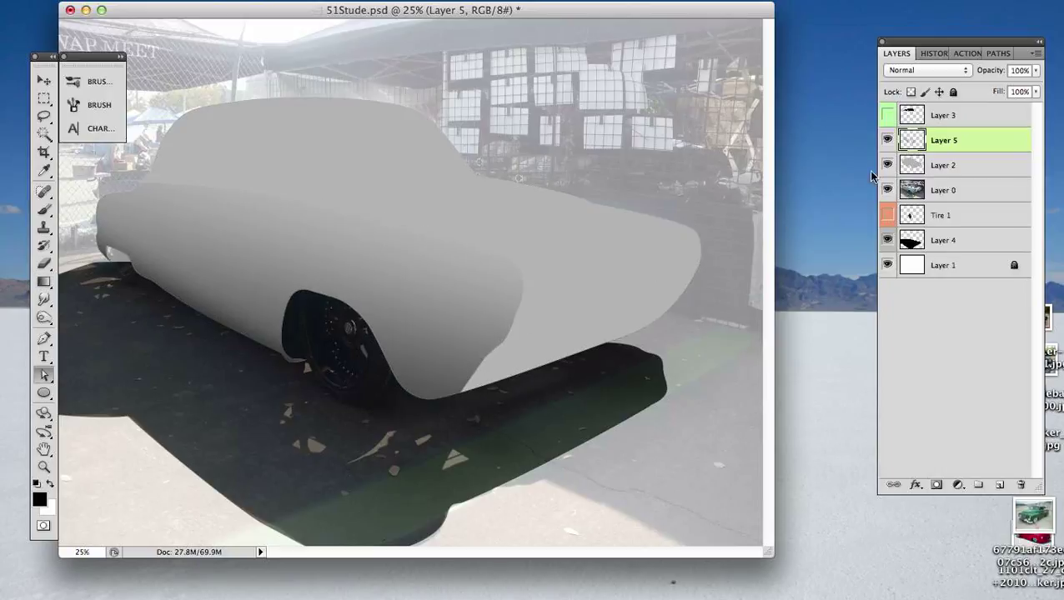
- Give Layer 5 the Gray color label and leave no layer active
{"action": "right_click", "coordinate": [891, 145]}
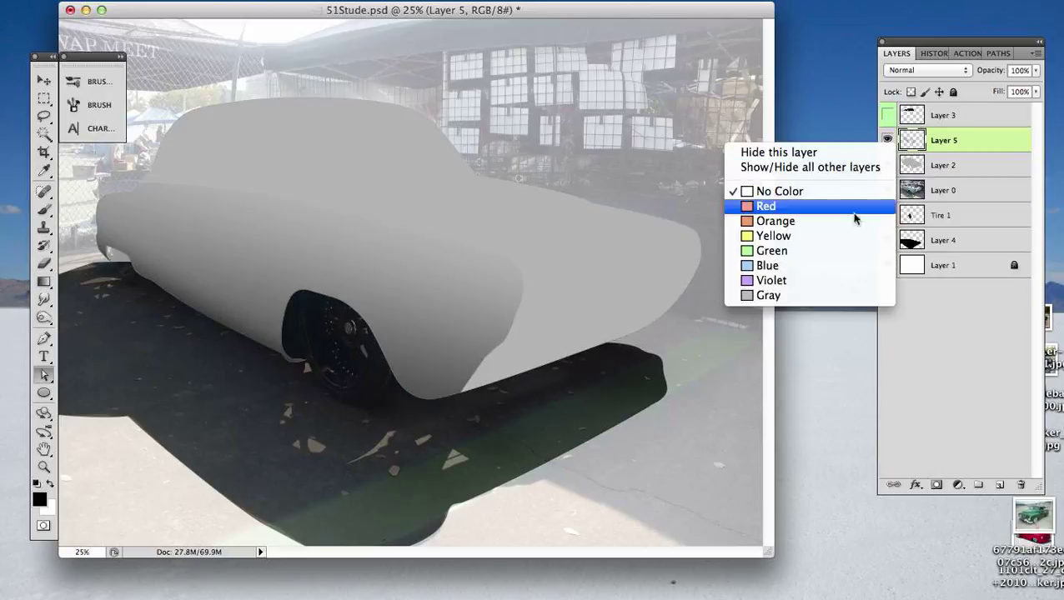
{"action": "left_click", "coordinate": [798, 295]}
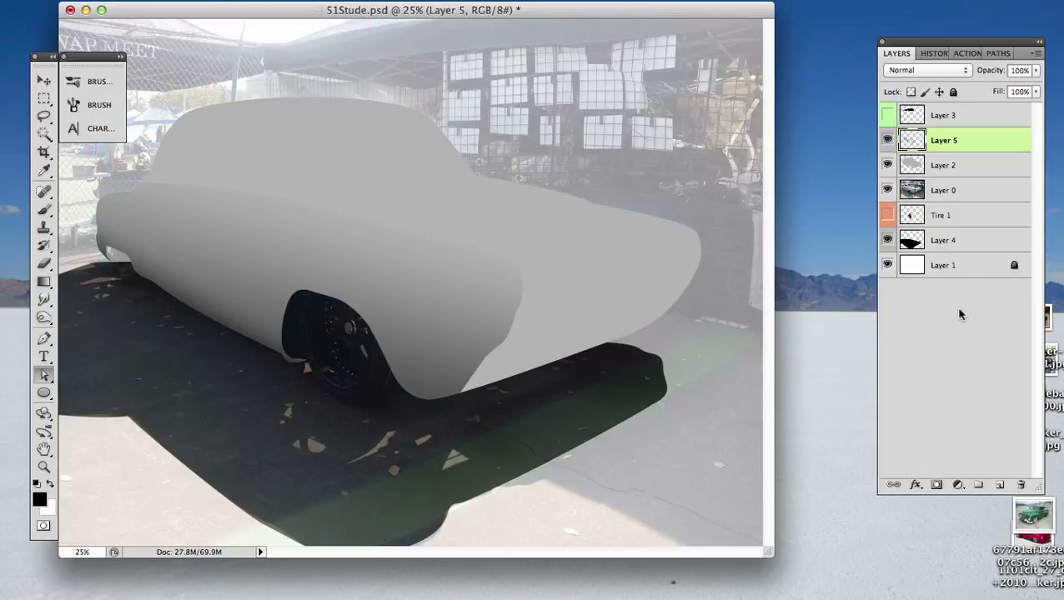
{"action": "left_click", "coordinate": [959, 313]}
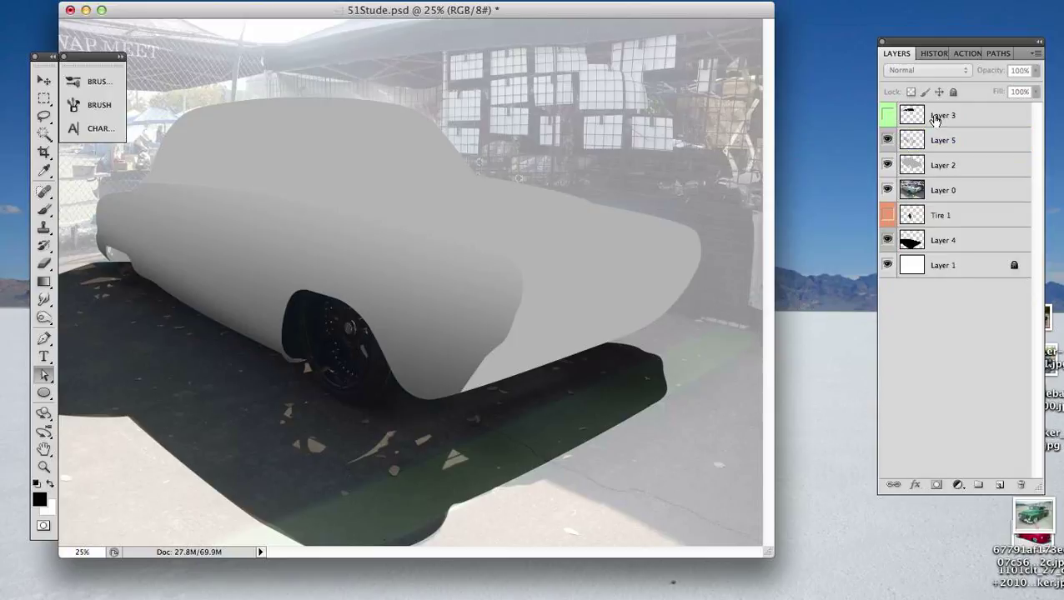
- Check the body with the windows on Layer 3 shown, hide Layers 2, 3, 4 and 5, and show the Tire 1 layer
{"action": "left_click", "coordinate": [887, 115]}
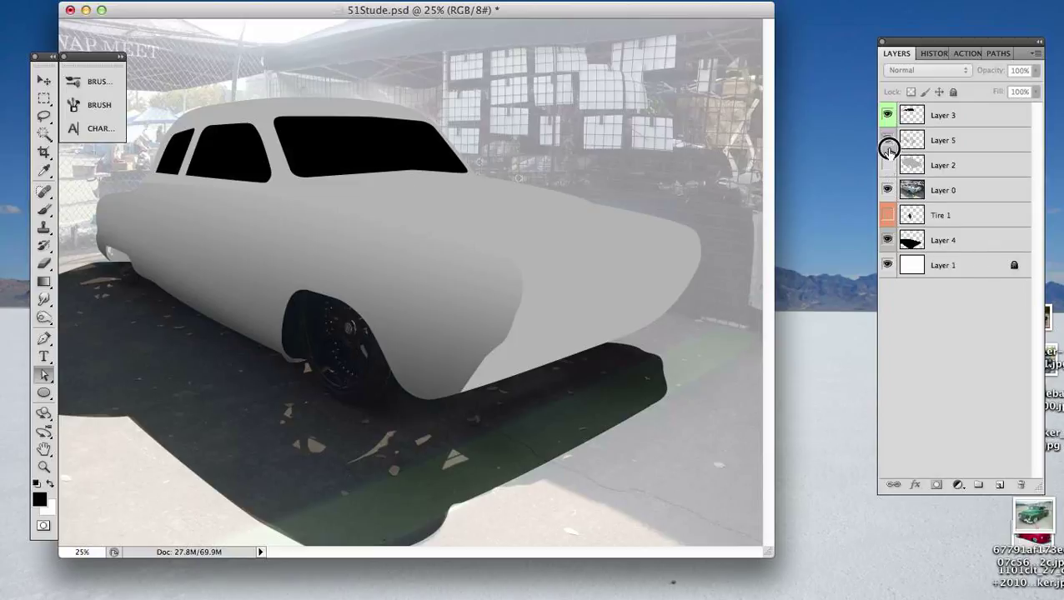
{"action": "left_click_drag", "start_coordinate": [887, 165], "coordinate": [887, 114]}
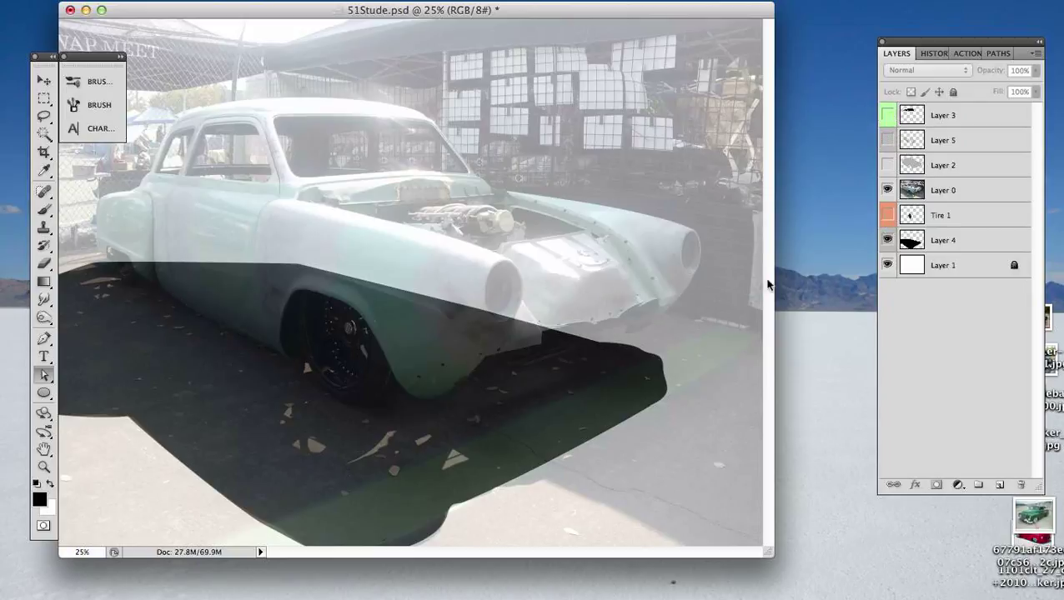
{"action": "left_click", "coordinate": [887, 240]}
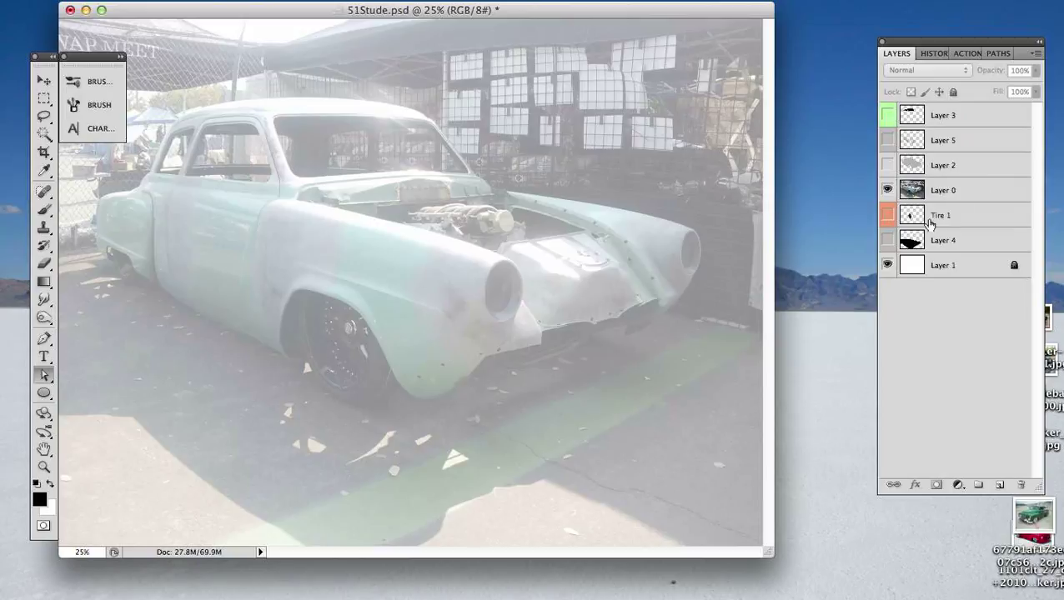
{"action": "left_click", "coordinate": [889, 217]}
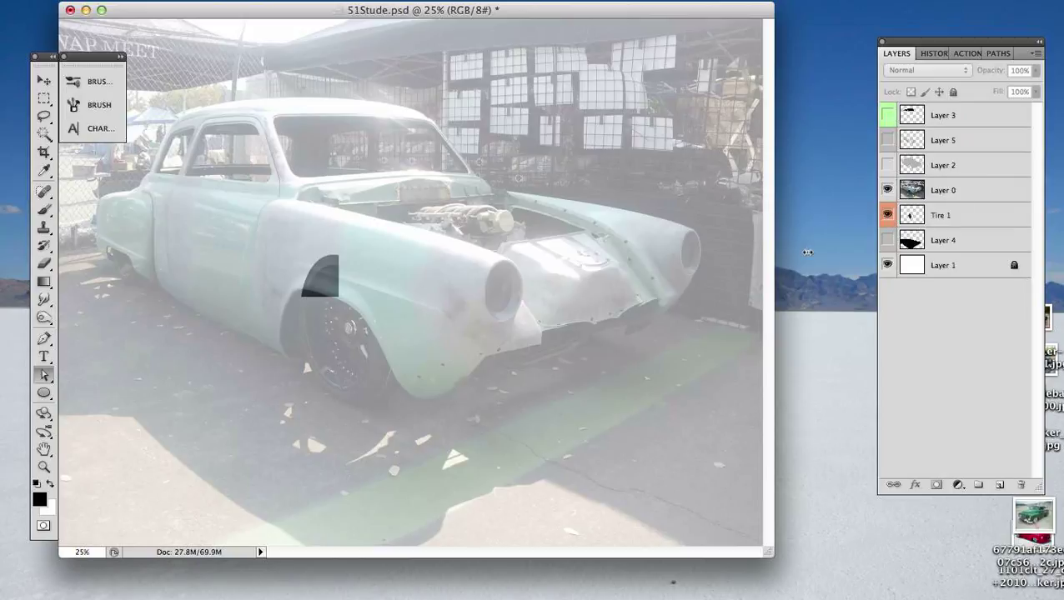
- Move the Tire 1 layer directly above the Layer 0 reference photo and switch to the Move tool
{"action": "left_click", "coordinate": [972, 217]}
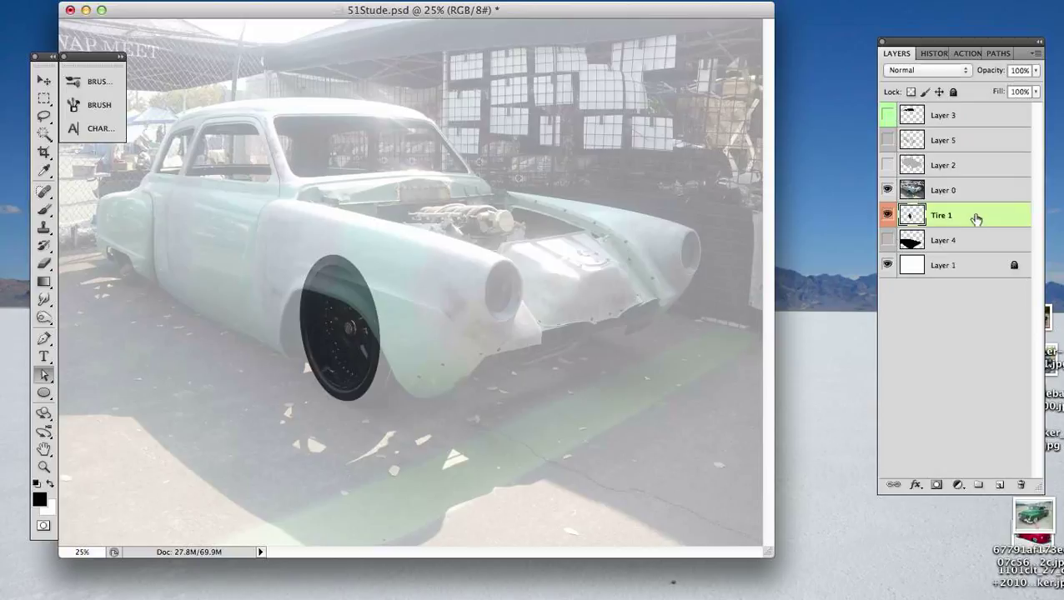
{"action": "key", "text": "v"}
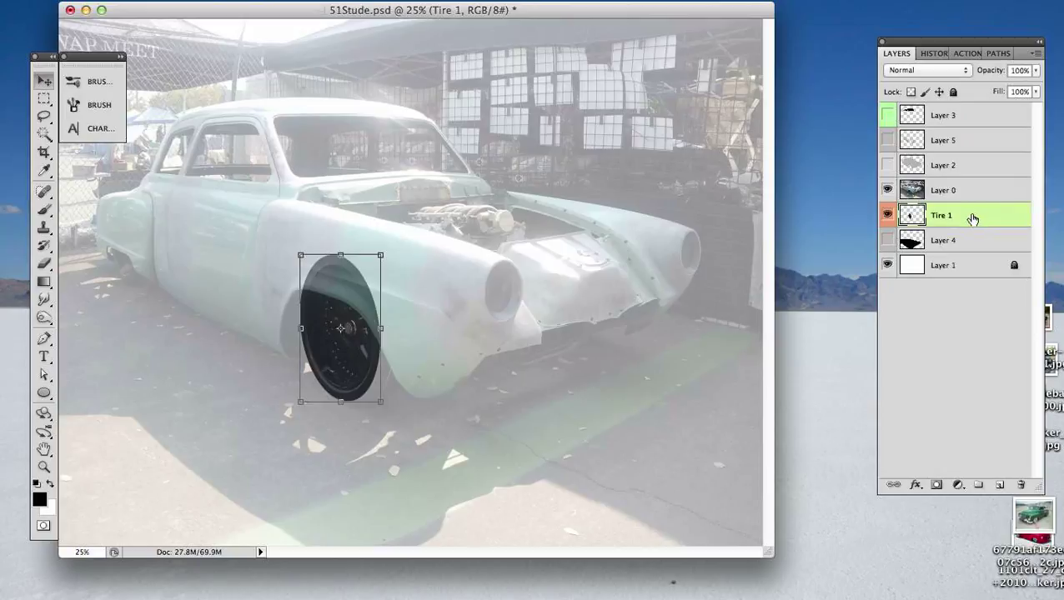
{"action": "left_click_drag", "start_coordinate": [972, 219], "coordinate": [979, 179]}
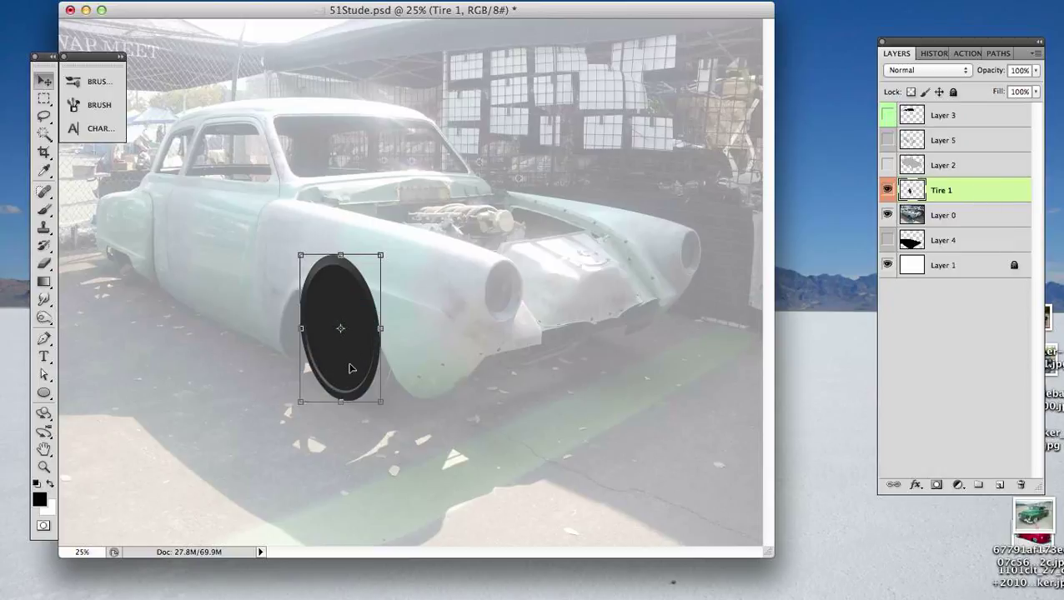
- Duplicate the front tire toward the rear of the car, try a second copy below the body, and undo that second copy
{"action": "left_click_drag", "start_coordinate": [352, 368], "coordinate": [136, 244]}
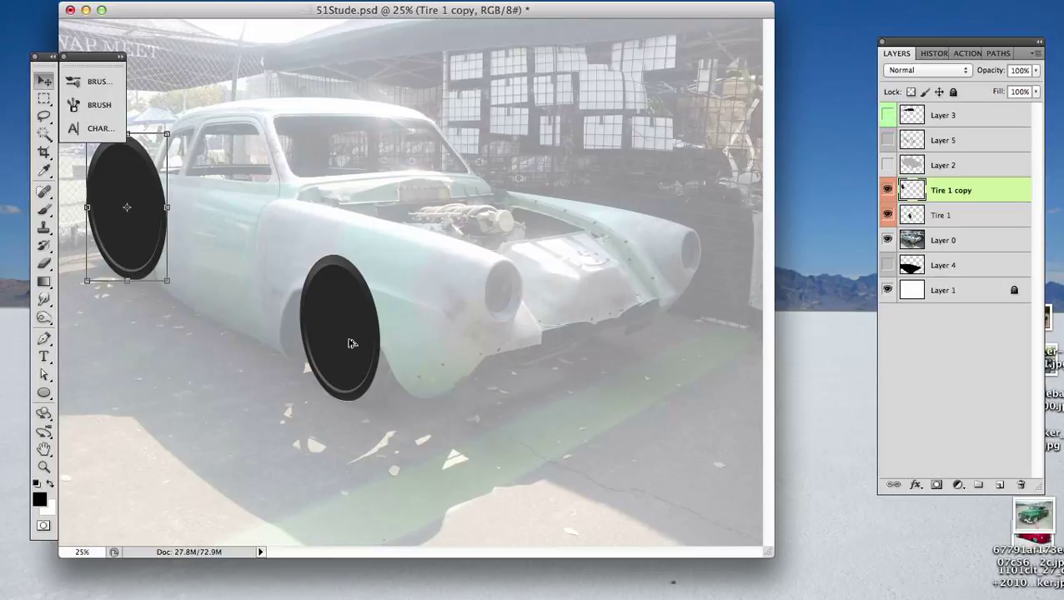
{"action": "left_click_drag", "start_coordinate": [344, 351], "coordinate": [242, 415]}
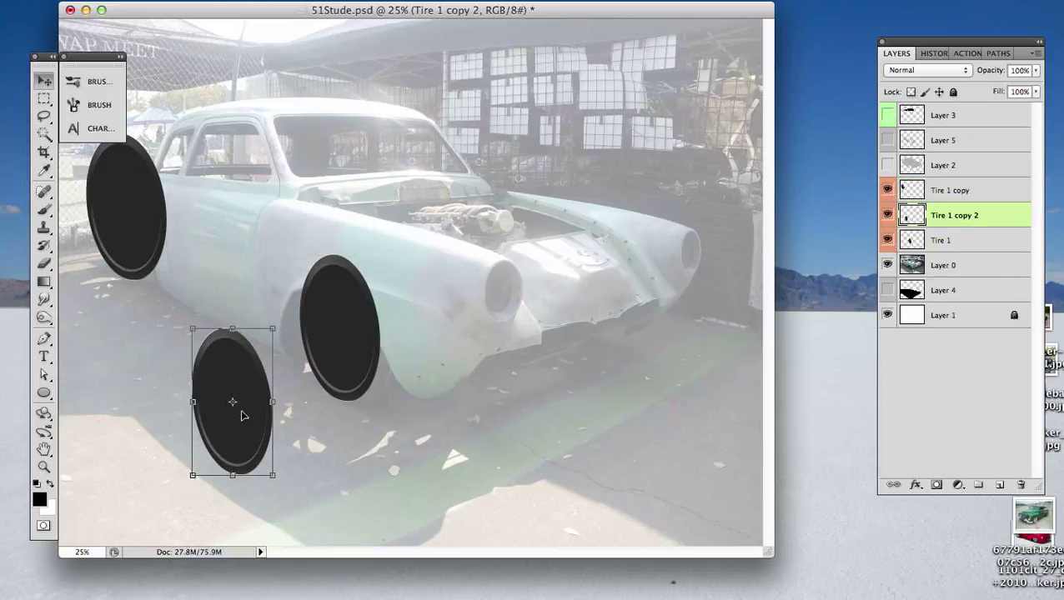
{"action": "key", "text": "super+z"}
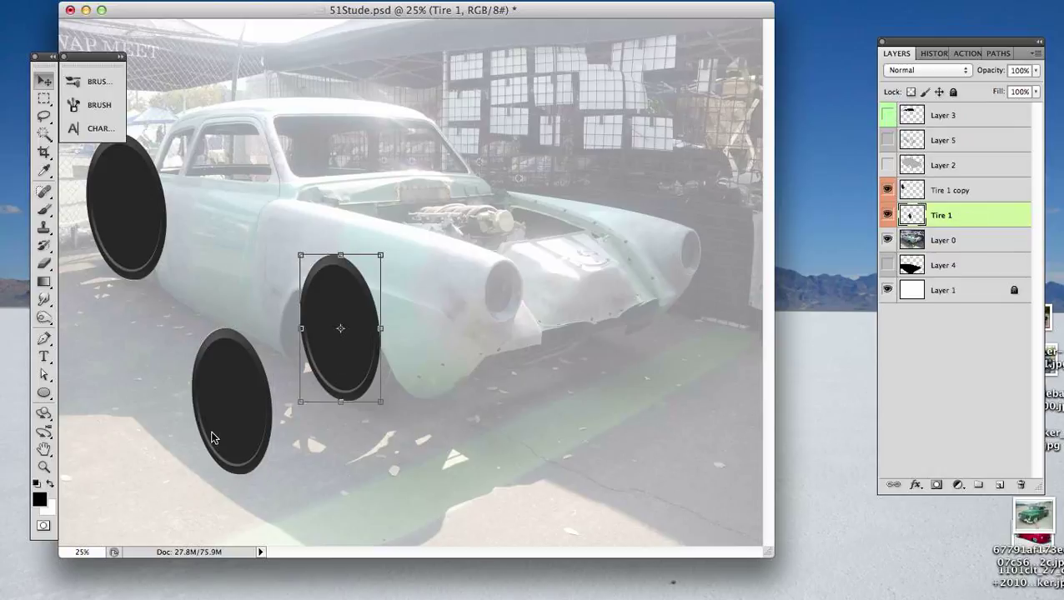
- Try scaling down and narrowing the rear tire copy, undo a slight rotation, apply the transform, and discard the copy
{"action": "left_click", "coordinate": [143, 227]}
{"action": "left_click_drag", "start_coordinate": [142, 237], "coordinate": [194, 285]}
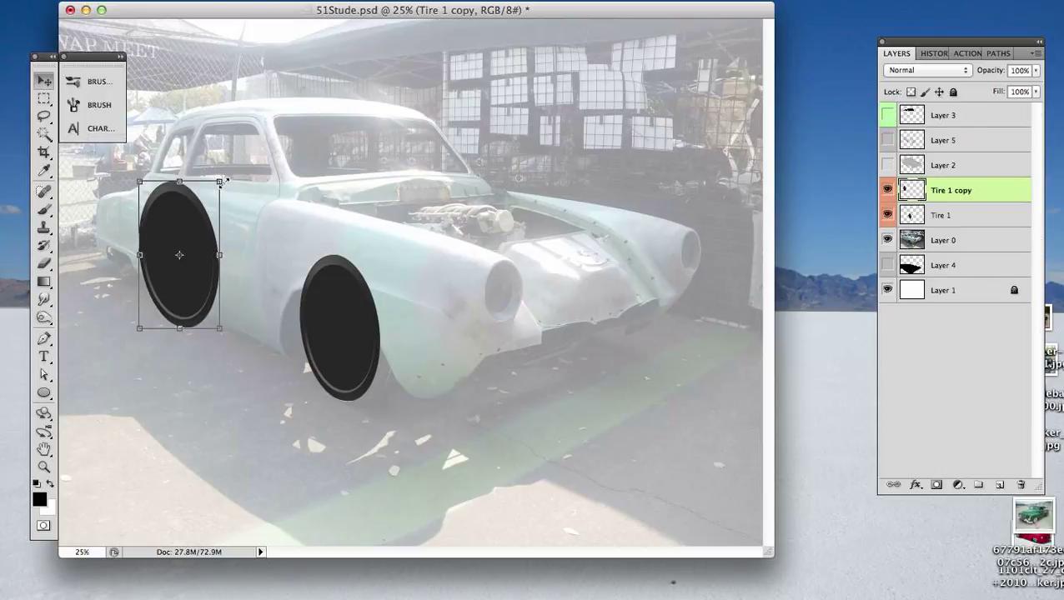
{"action": "left_click_drag", "start_coordinate": [219, 183], "coordinate": [181, 234]}
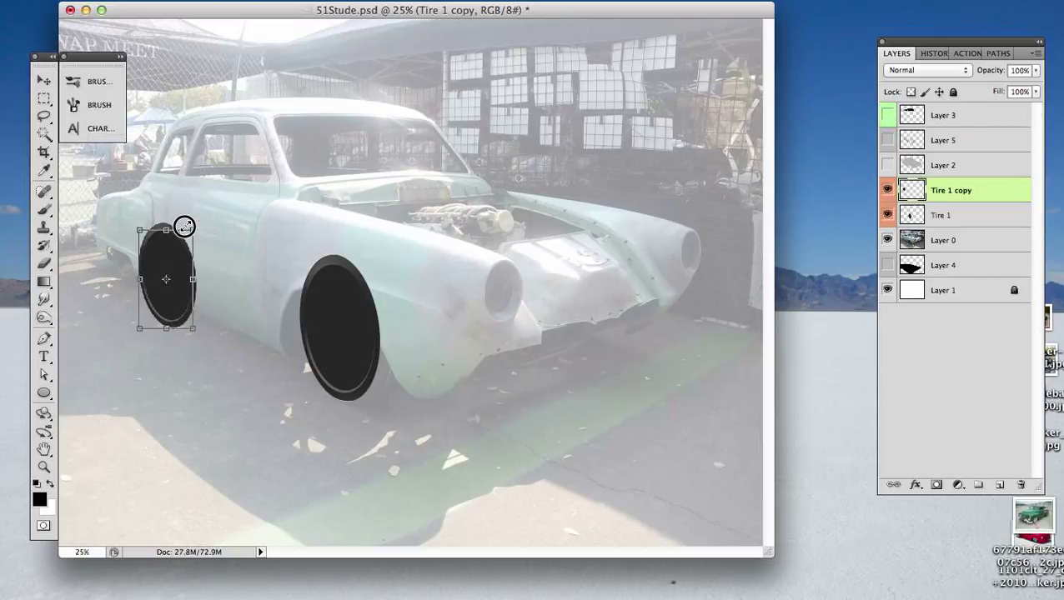
{"action": "left_click", "coordinate": [192, 279]}
{"action": "left_click_drag", "start_coordinate": [188, 280], "coordinate": [180, 280]}
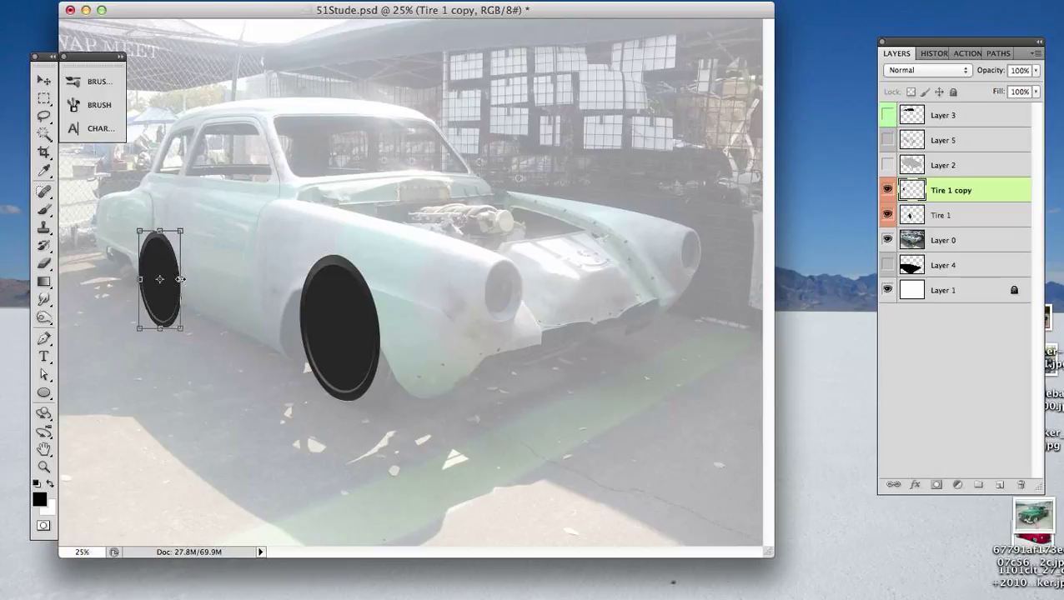
{"action": "left_click_drag", "start_coordinate": [190, 219], "coordinate": [195, 221]}
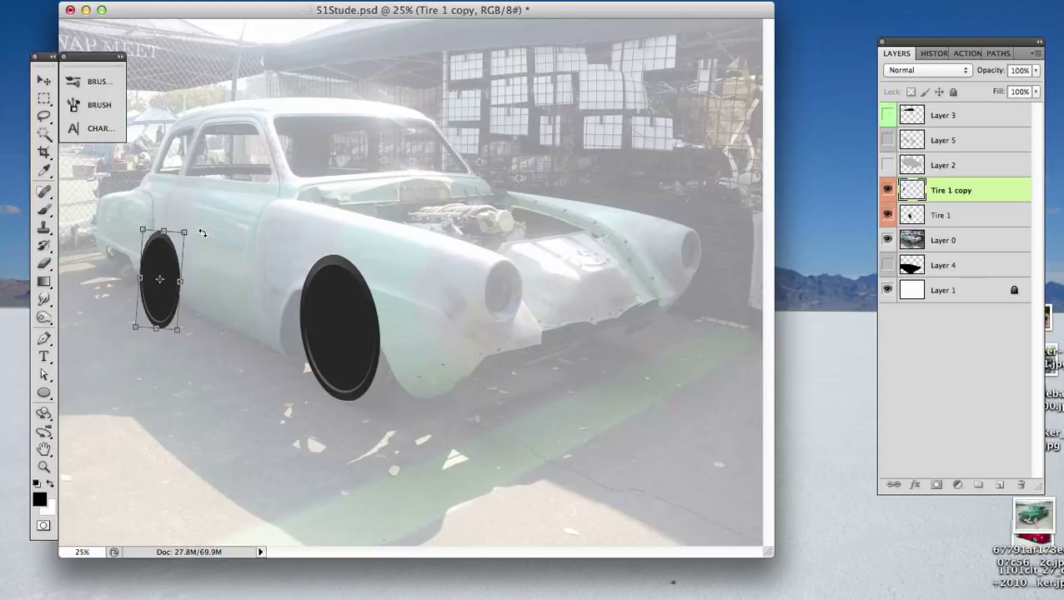
{"action": "key", "text": "super+z"}
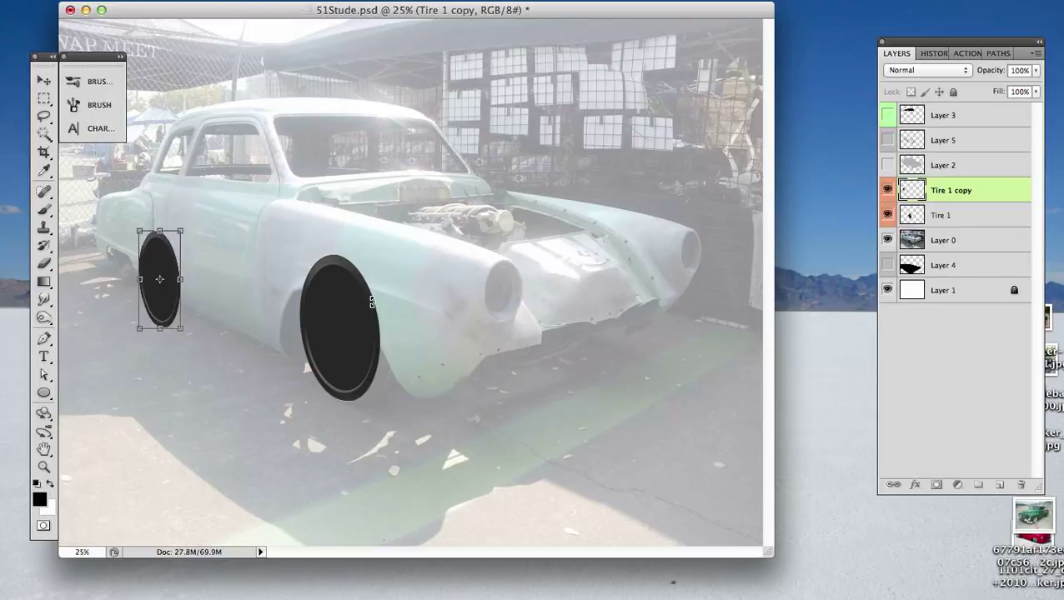
{"action": "key", "text": "Return"}
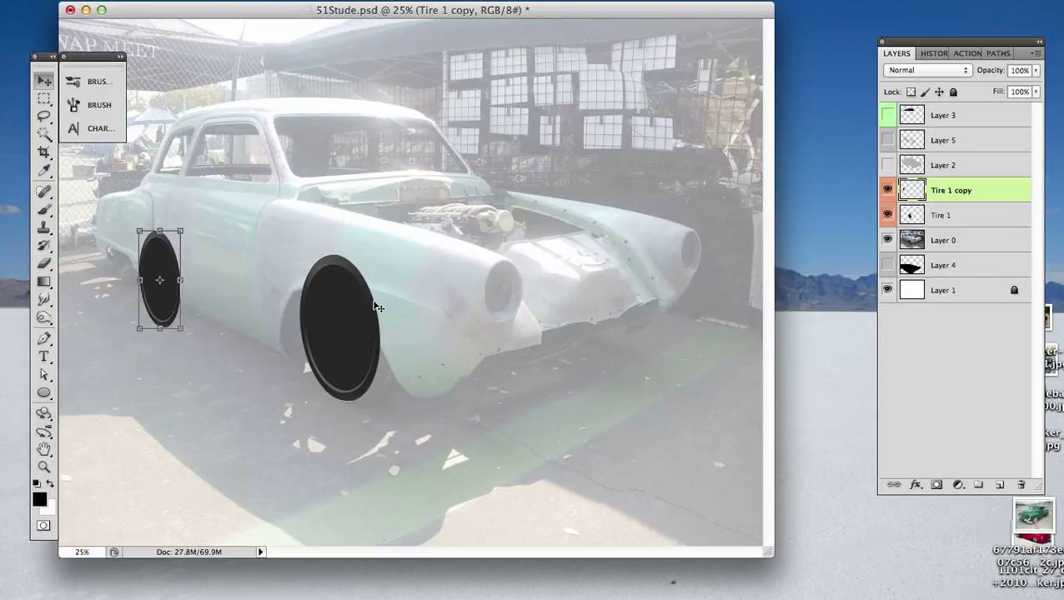
{"action": "key", "text": "super+e"}
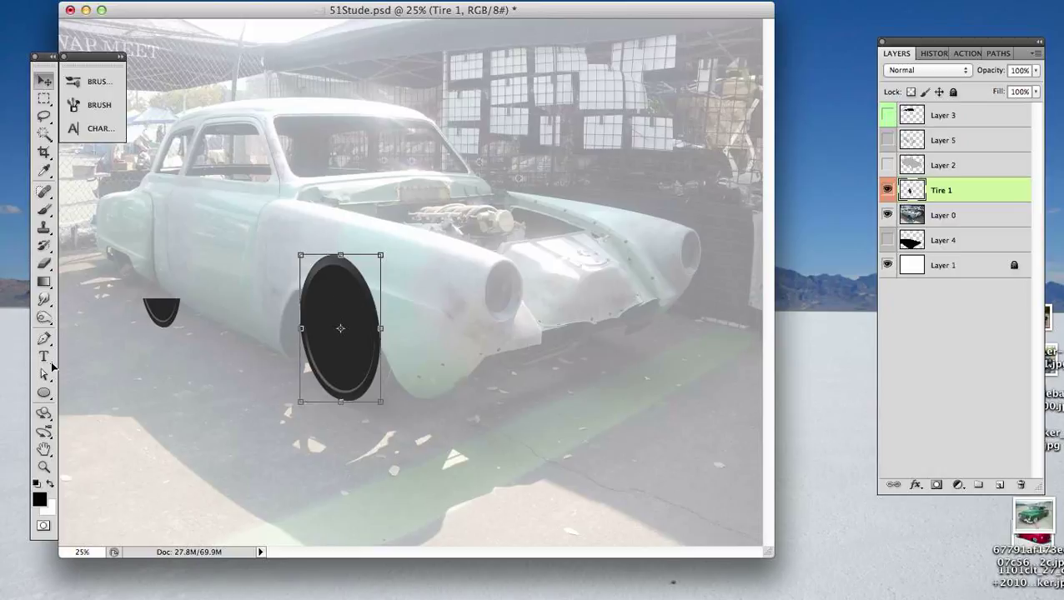
- Show the rulers, place a vertical guide through the front tire's center, and rotate the tire slightly clockwise until it stands upright against the guide
{"action": "key", "text": "super+r"}
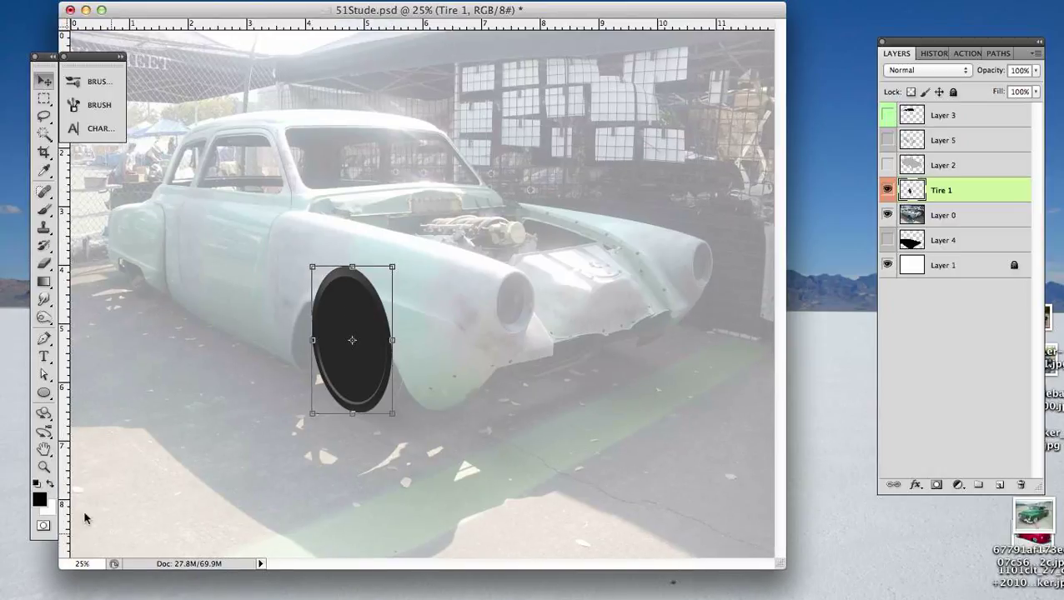
{"action": "left_click_drag", "start_coordinate": [150, 436], "coordinate": [352, 357]}
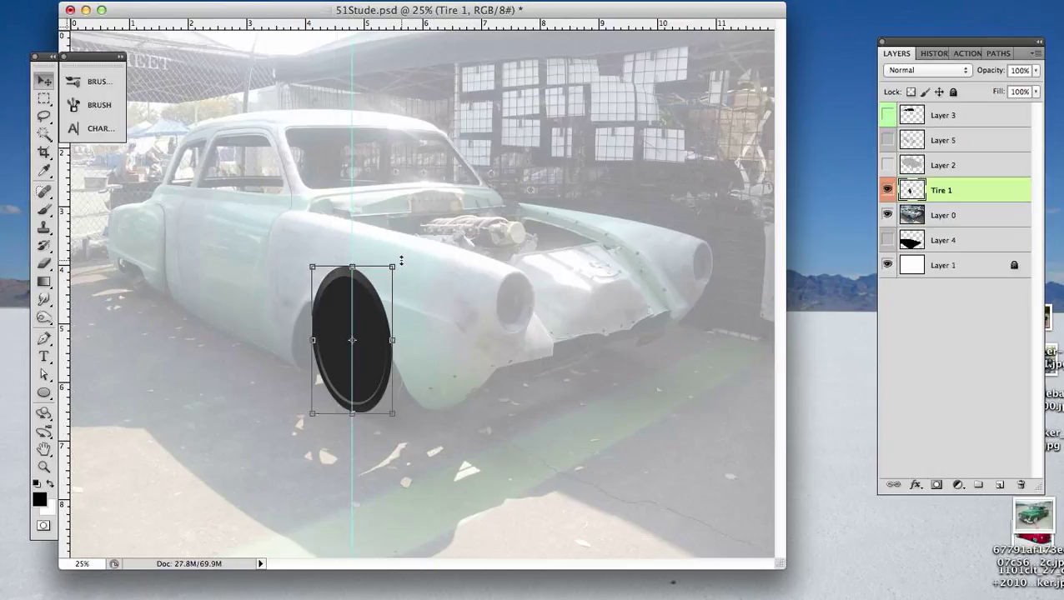
{"action": "left_click_drag", "start_coordinate": [406, 261], "coordinate": [414, 259]}
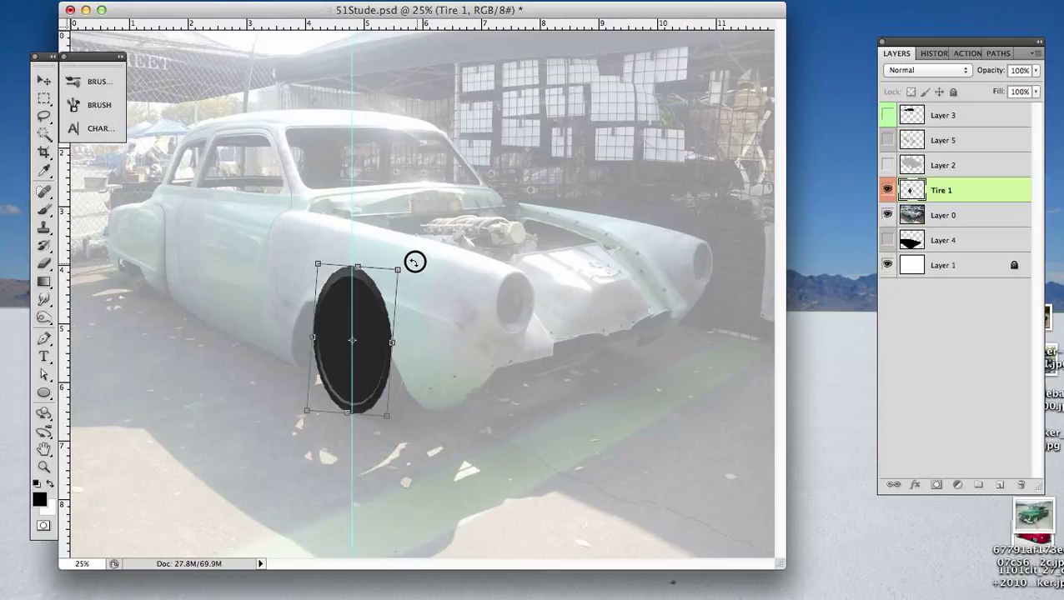
{"action": "left_click_drag", "start_coordinate": [414, 261], "coordinate": [416, 259]}
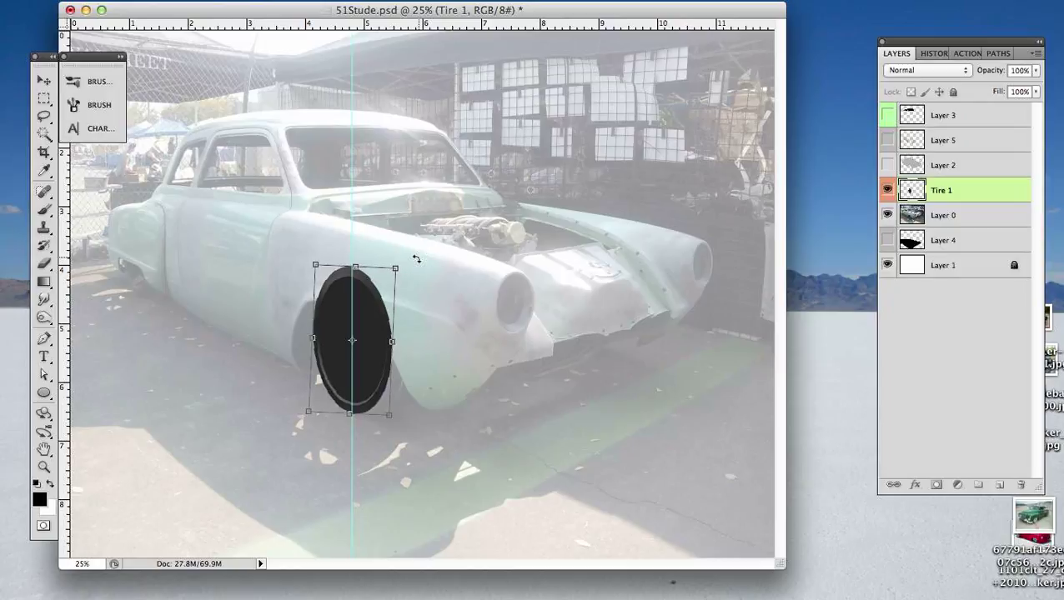
{"action": "key", "text": "Return"}
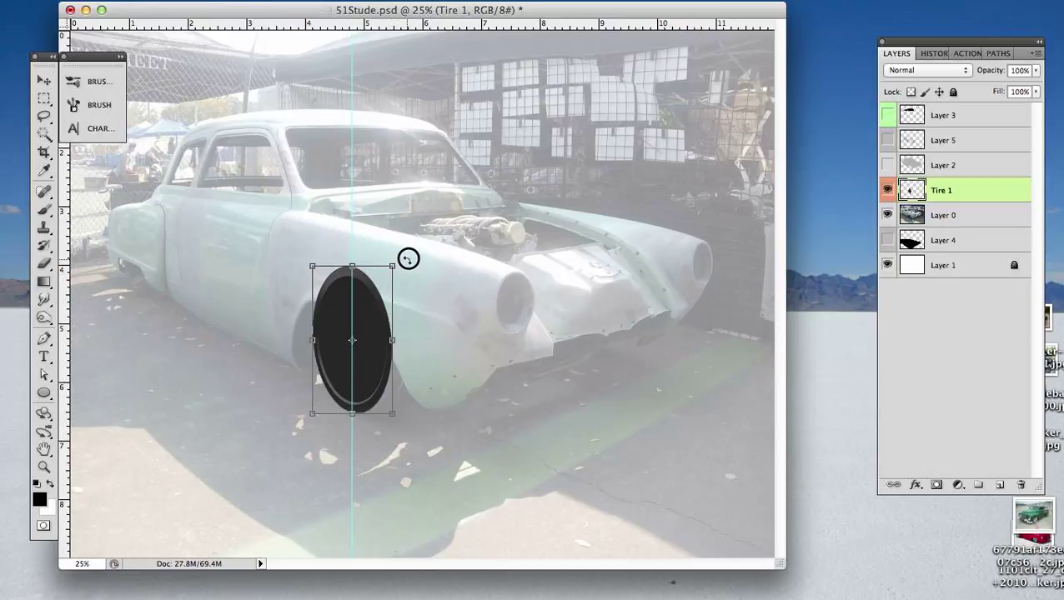
{"action": "left_click_drag", "start_coordinate": [406, 262], "coordinate": [407, 261]}
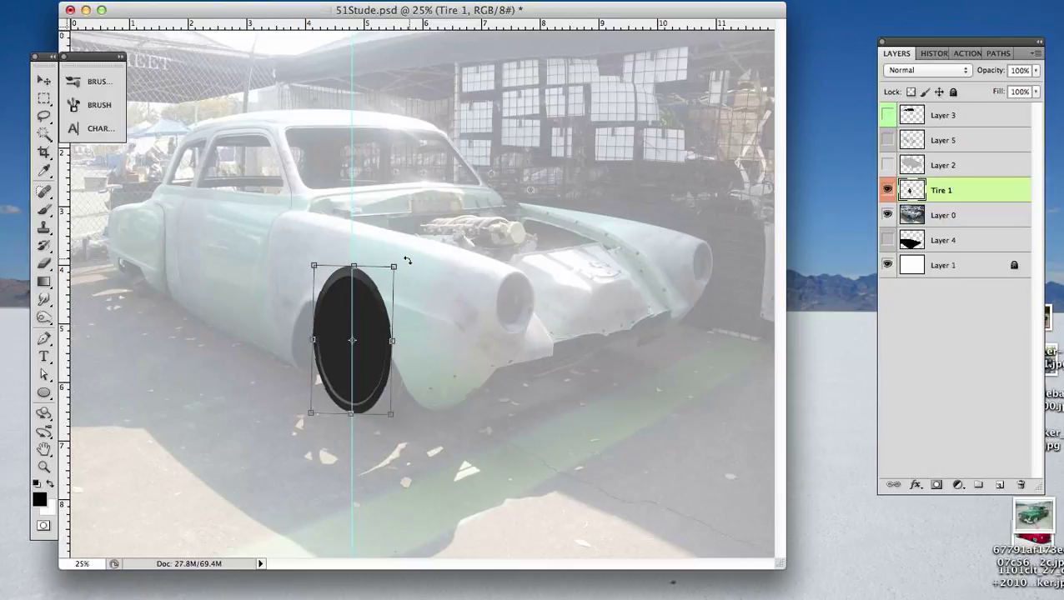
{"action": "key", "text": "Return"}
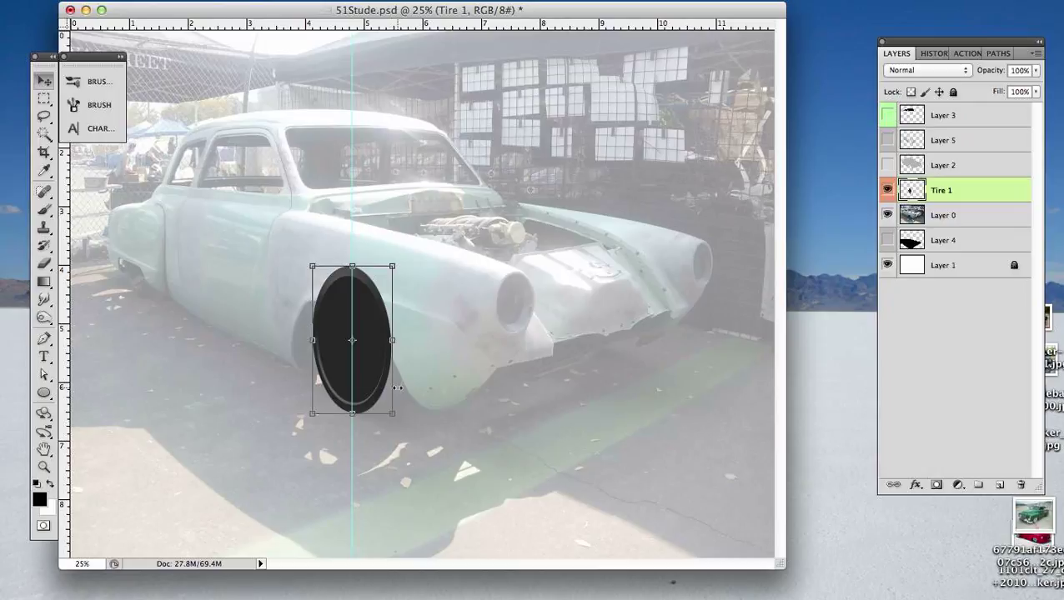
- Duplicate the front tire to the rear of the car, then narrow it and scale it down to fit the rear fender
{"action": "left_click_drag", "start_coordinate": [378, 383], "coordinate": [173, 289]}
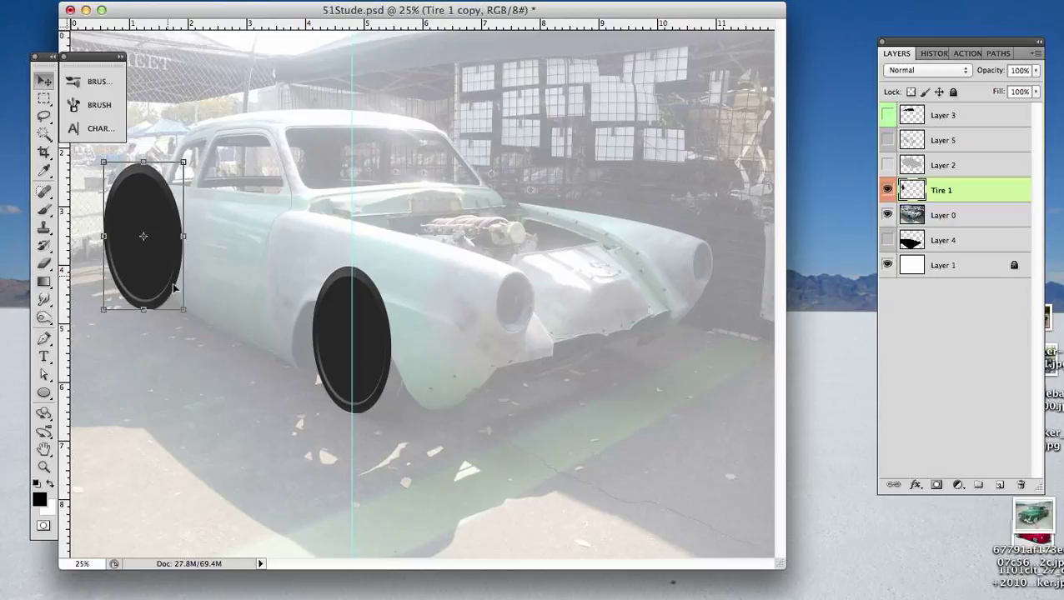
{"action": "left_click_drag", "start_coordinate": [174, 237], "coordinate": [166, 237]}
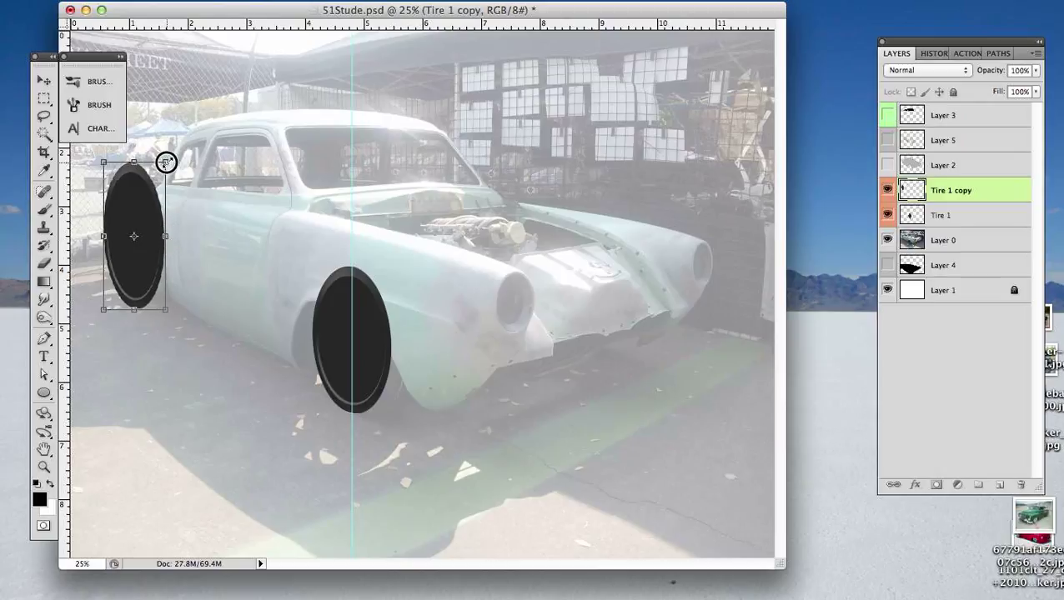
{"action": "left_click_drag", "start_coordinate": [166, 162], "coordinate": [151, 215]}
{"action": "key", "text": "Return"}
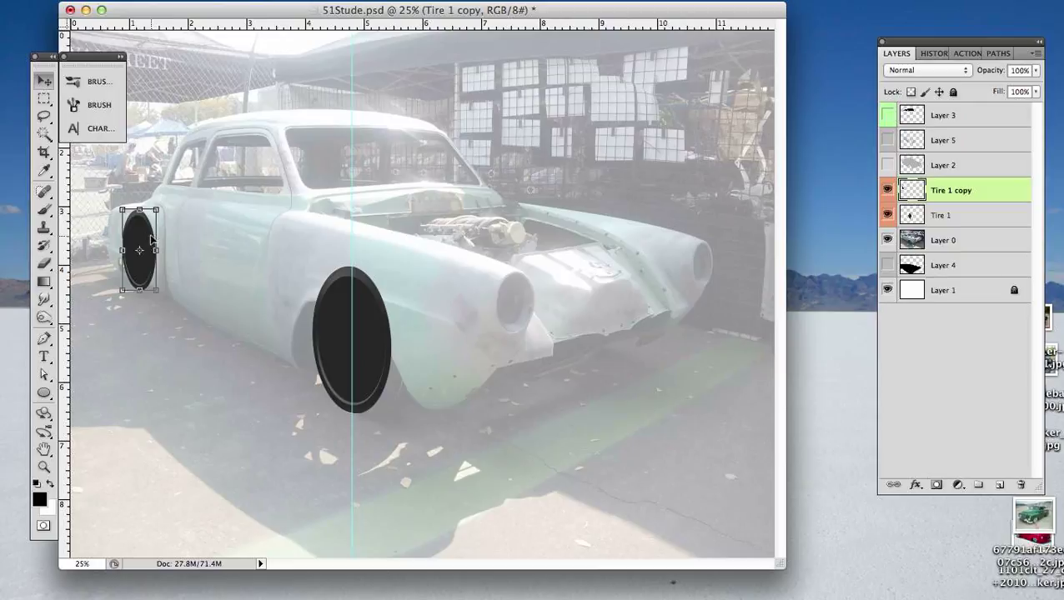
- Set the Tire 1 copy layer's opacity to 50% so the reference photo shows through the rear tire
{"action": "key", "text": "5"}
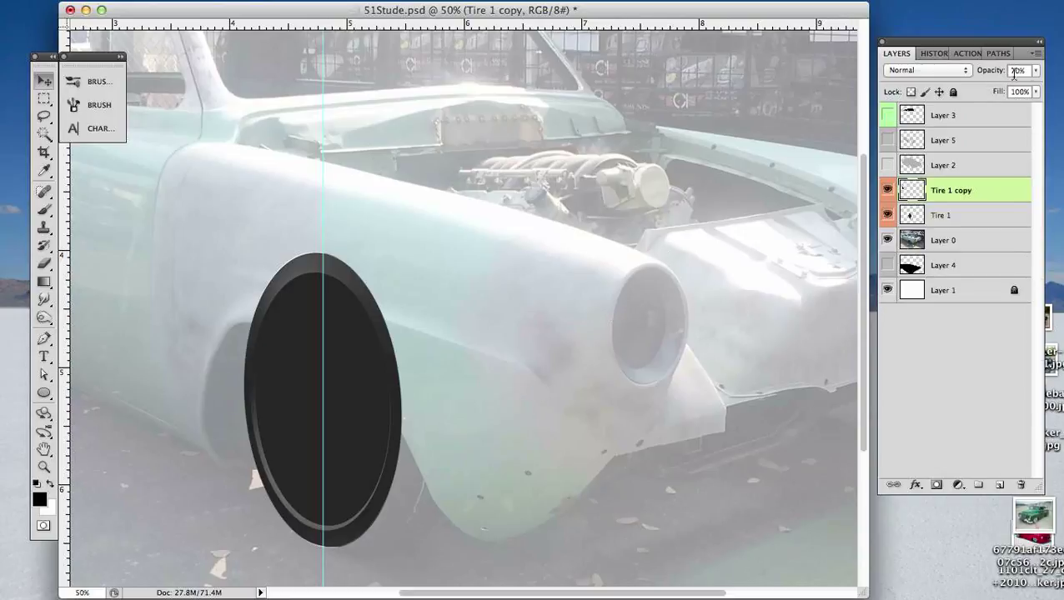
{"action": "left_click_drag", "start_coordinate": [1033, 72], "coordinate": [1000, 77]}
{"action": "left_click_drag", "start_coordinate": [263, 304], "coordinate": [563, 387]}
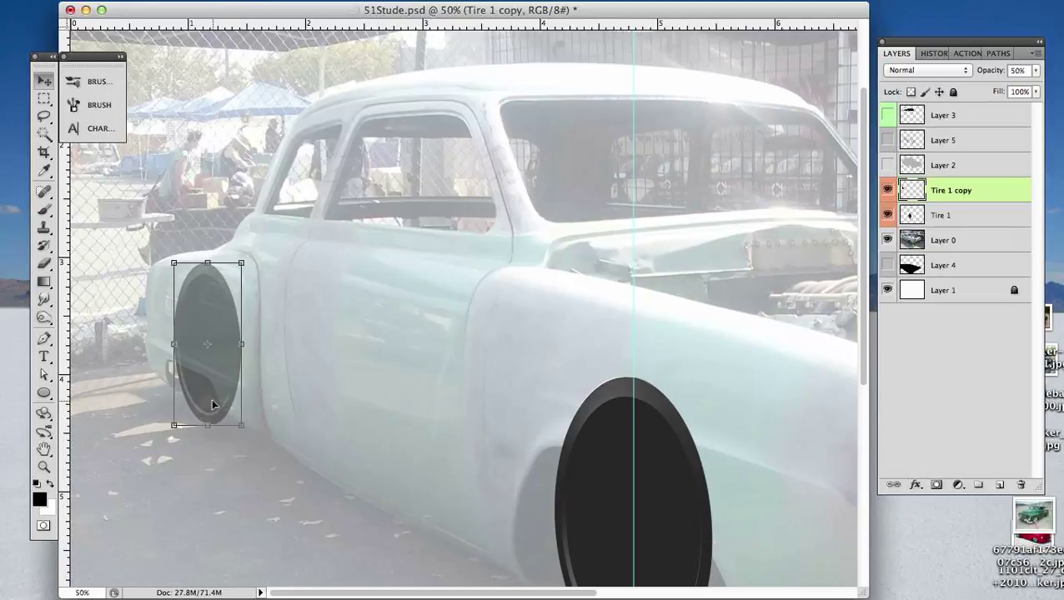
{"action": "key", "text": "super+t"}
{"action": "left_click_drag", "start_coordinate": [911, 202], "coordinate": [1003, 188]}
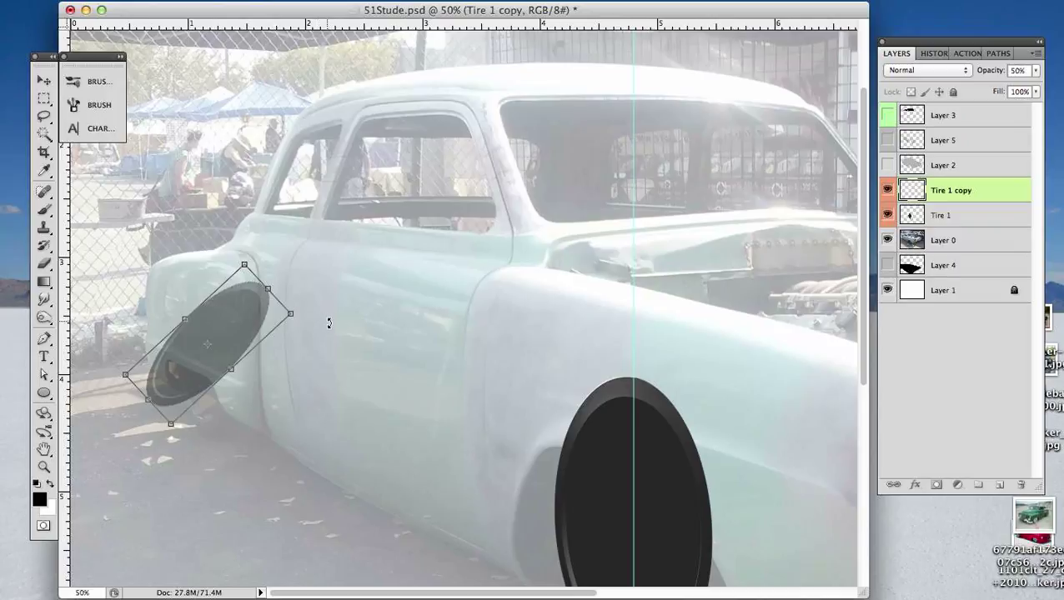
{"action": "key", "text": "super+z"}
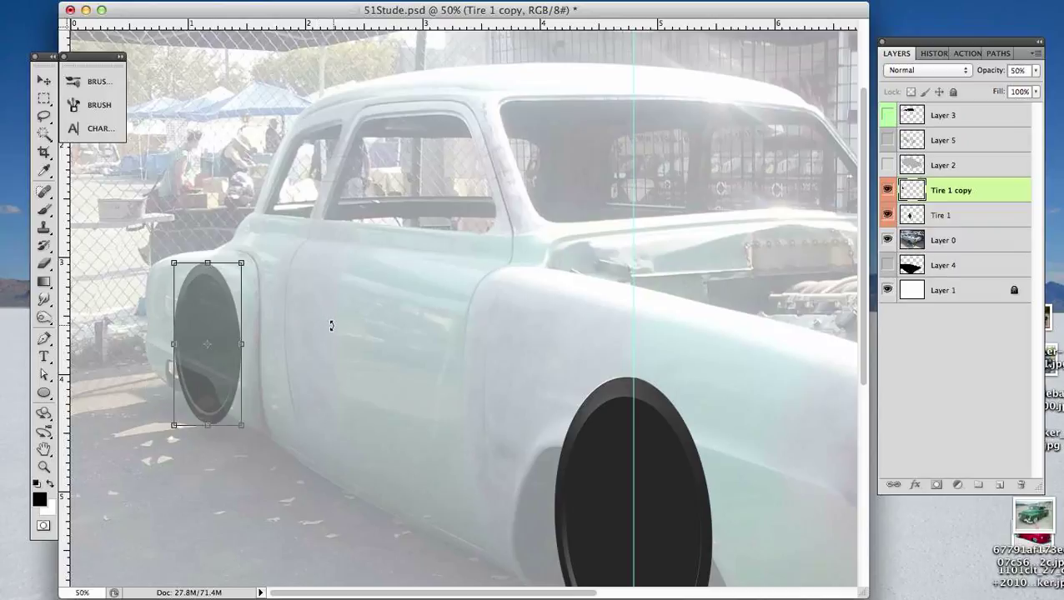
{"action": "key", "text": "v"}
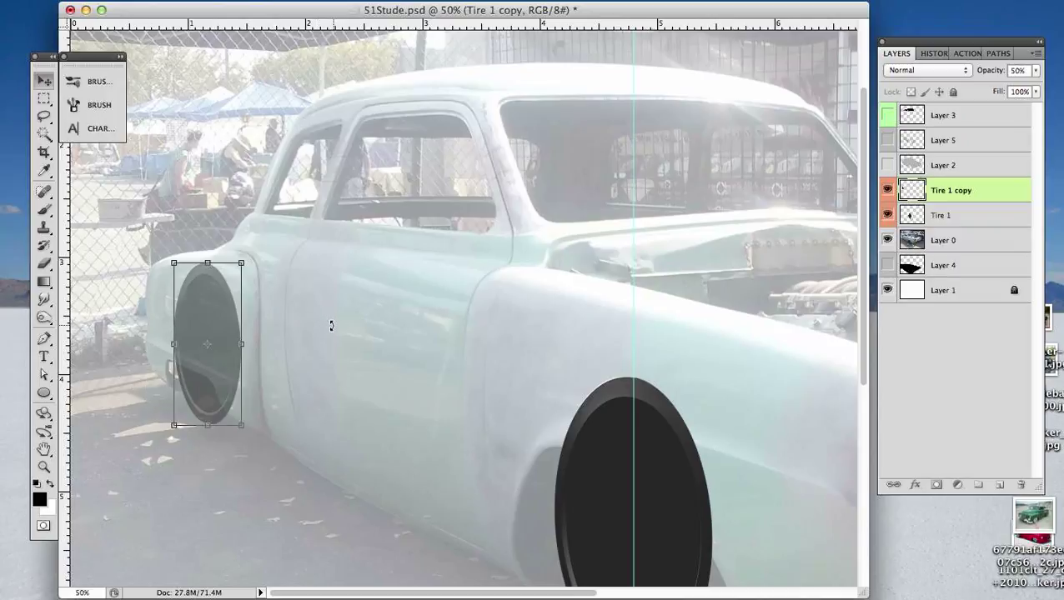
- Raise the Layer 0 reference photo's opacity to 90% and reselect the Tire 1 copy layer
{"action": "left_click", "coordinate": [983, 241]}
{"action": "left_click", "coordinate": [983, 241]}
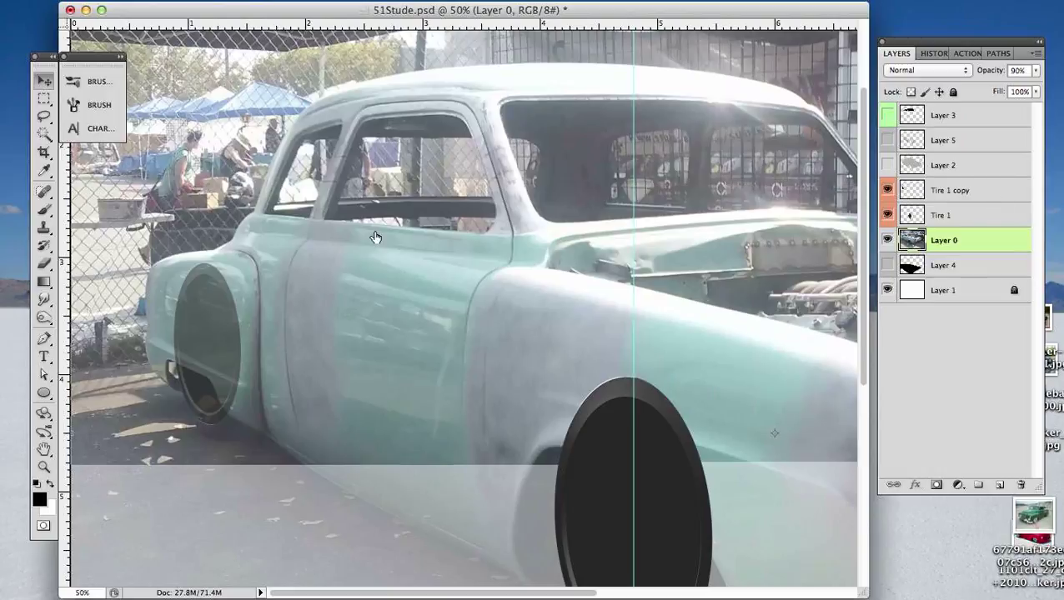
{"action": "left_click_drag", "start_coordinate": [992, 200], "coordinate": [963, 190]}
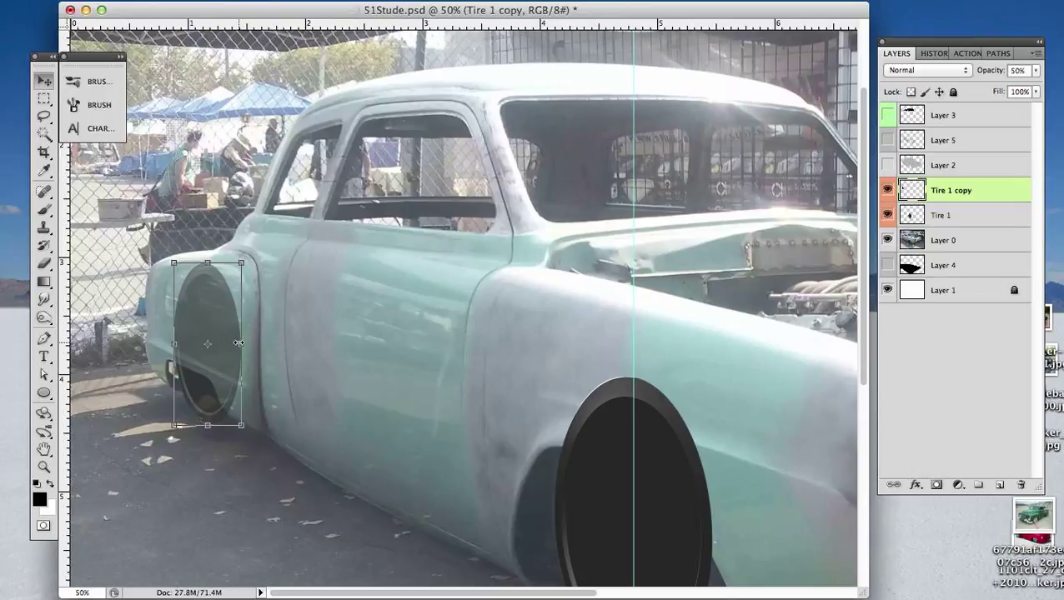
- In full screen mode, nudge the rear tire copy down and slightly right over the photo's rear wheel, comparing with its layer hidden
{"action": "key", "text": "f"}
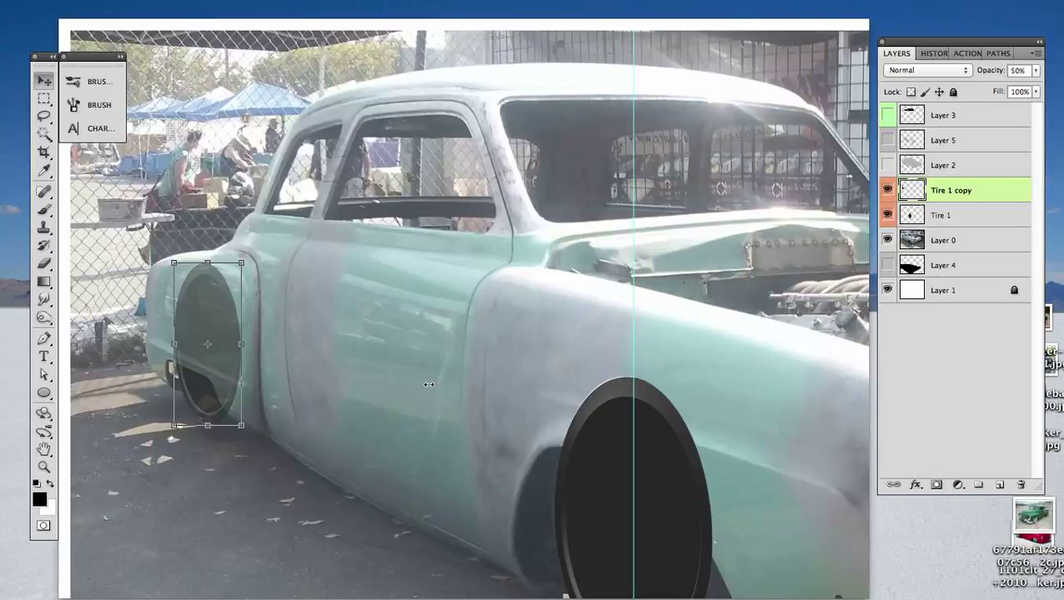
{"action": "key", "text": "f"}
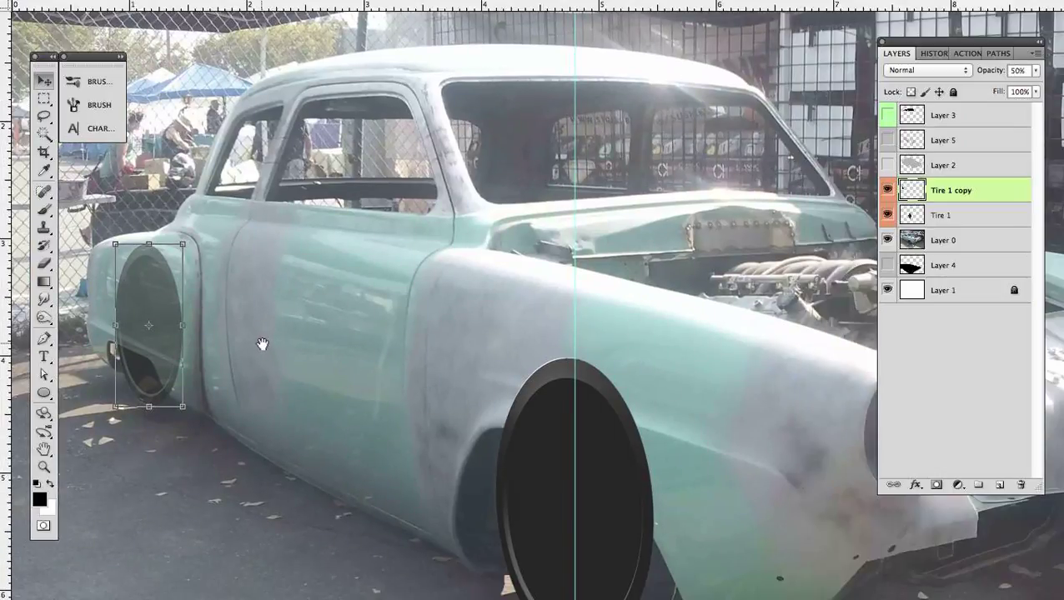
{"action": "left_click_drag", "start_coordinate": [258, 345], "coordinate": [549, 395]}
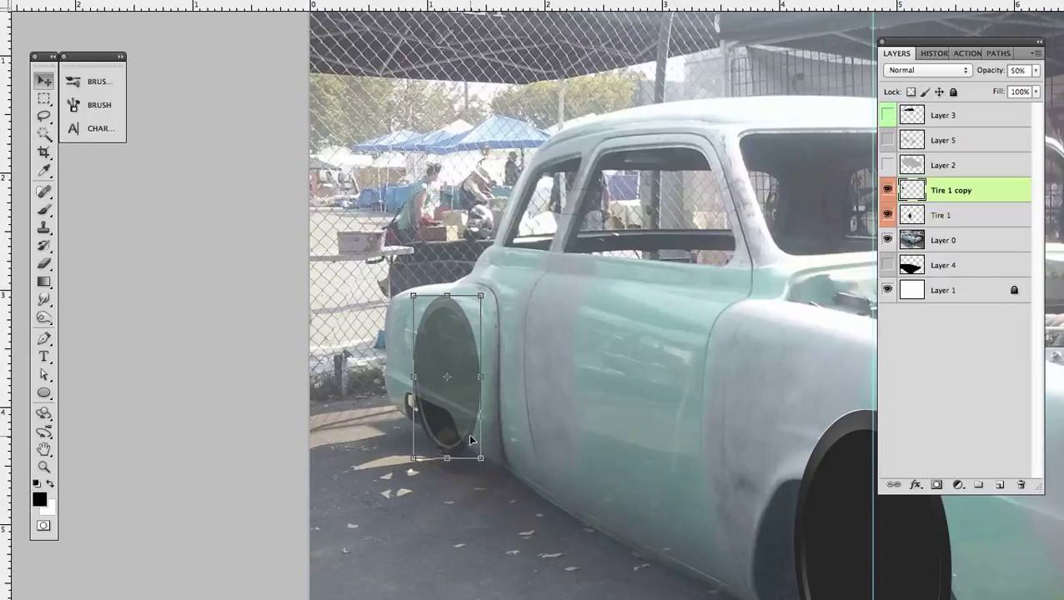
{"action": "key", "text": "Down"}
{"action": "key", "text": "Down"}
{"action": "key", "text": "Down"}
{"action": "key", "text": "Down"}
{"action": "key", "text": "Down"}
{"action": "key", "text": "Down"}
{"action": "key", "text": "Down"}
{"action": "key", "text": "Down"}
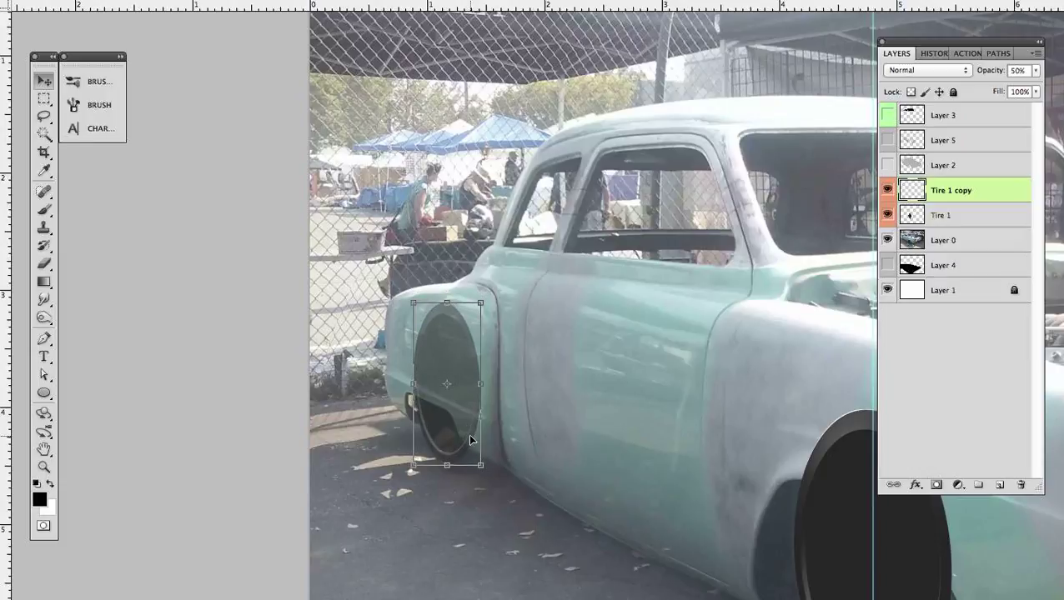
{"action": "key", "text": "Down"}
{"action": "key", "text": "Down"}
{"action": "key", "text": "Down"}
{"action": "key", "text": "Down"}
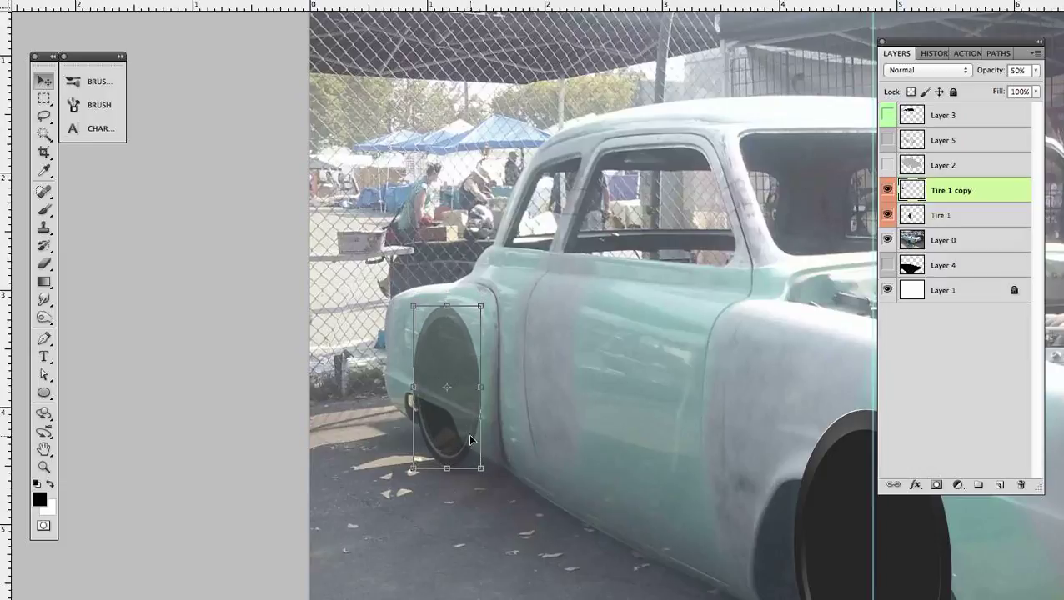
{"action": "key", "text": "Down"}
{"action": "key", "text": "Down"}
{"action": "key", "text": "Down"}
{"action": "key", "text": "Right"}
{"action": "key", "text": "Right"}
{"action": "key", "text": "Right"}
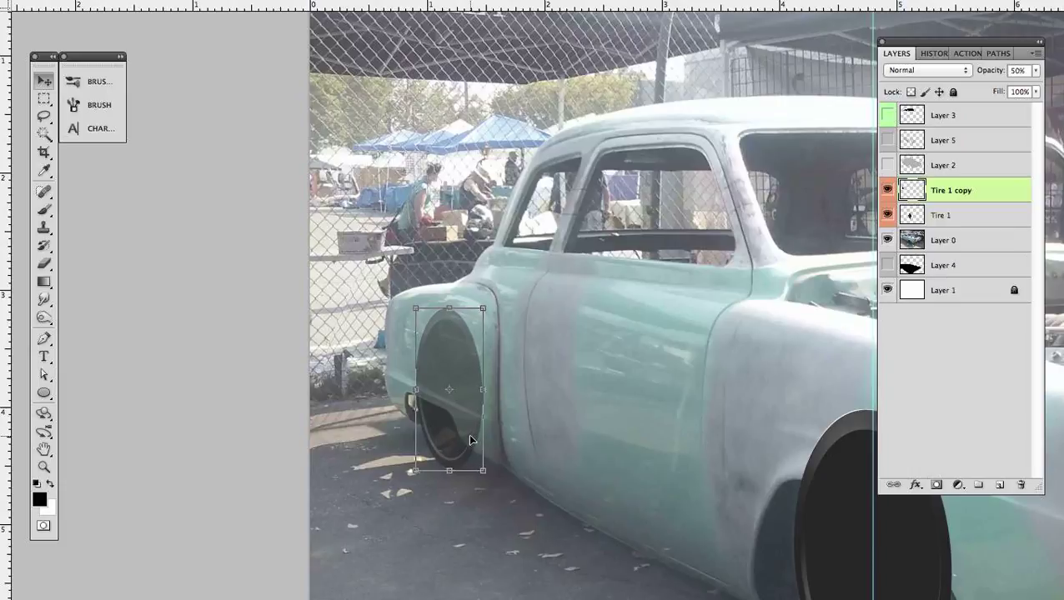
{"action": "key", "text": "Right"}
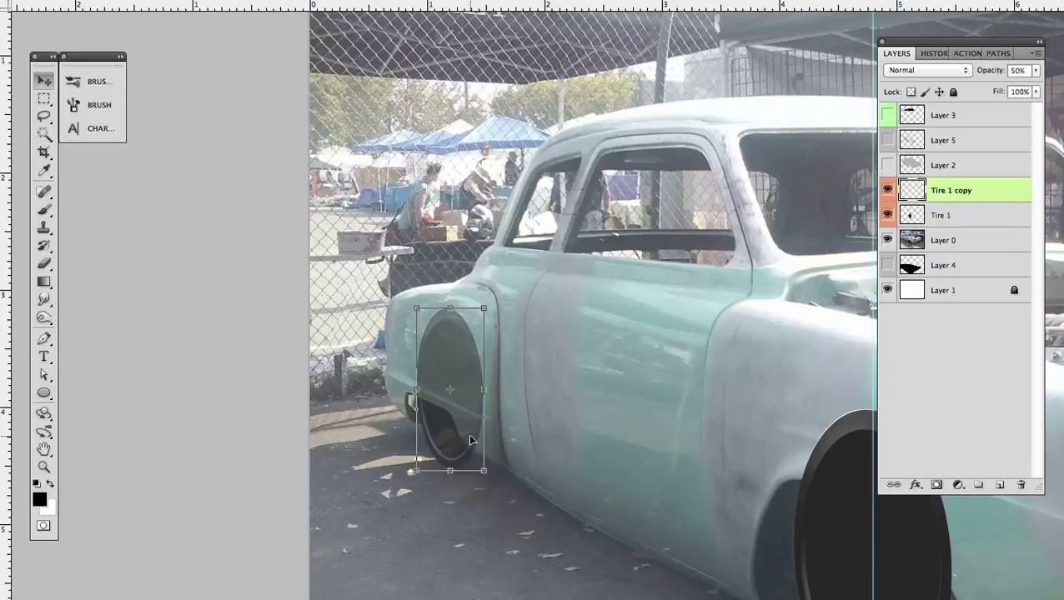
{"action": "left_click", "coordinate": [888, 191]}
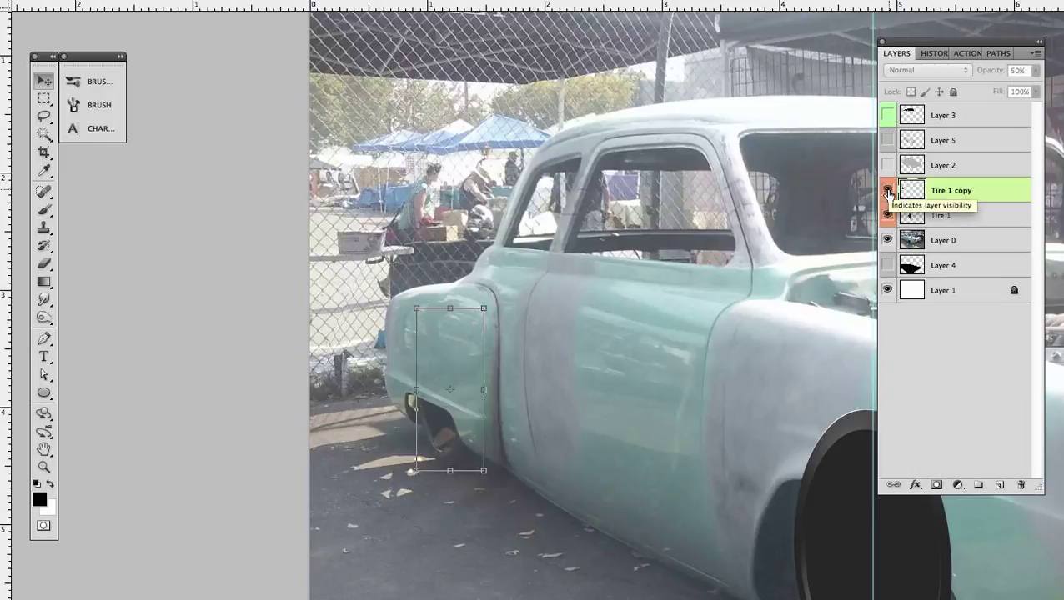
{"action": "left_click", "coordinate": [888, 191]}
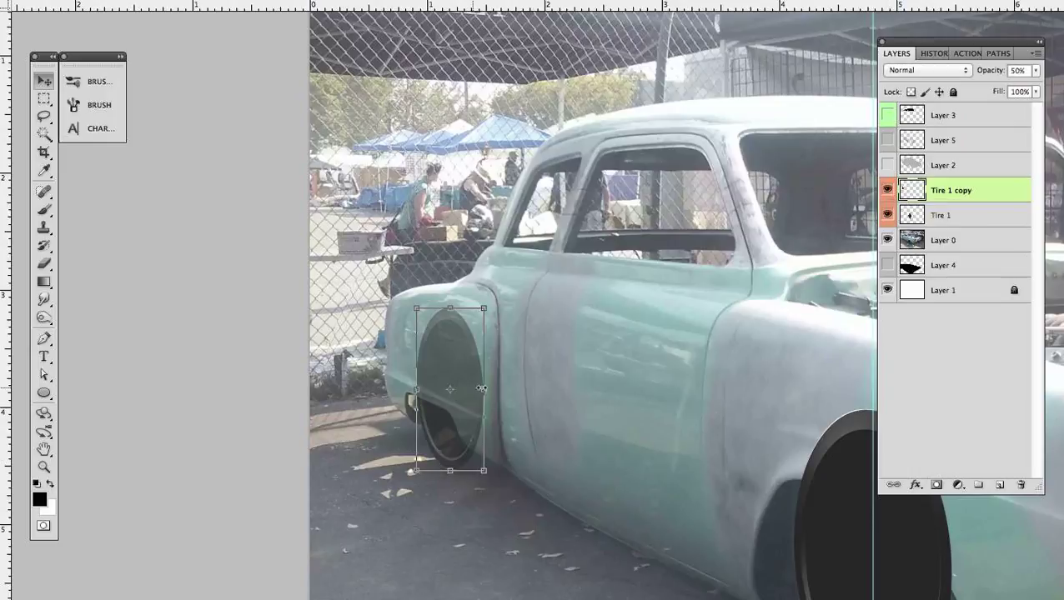
- Narrow the rear tire copy from its front side and nudge it slightly up and sideways to line up with the photo's wheel
{"action": "left_click_drag", "start_coordinate": [482, 388], "coordinate": [469, 390]}
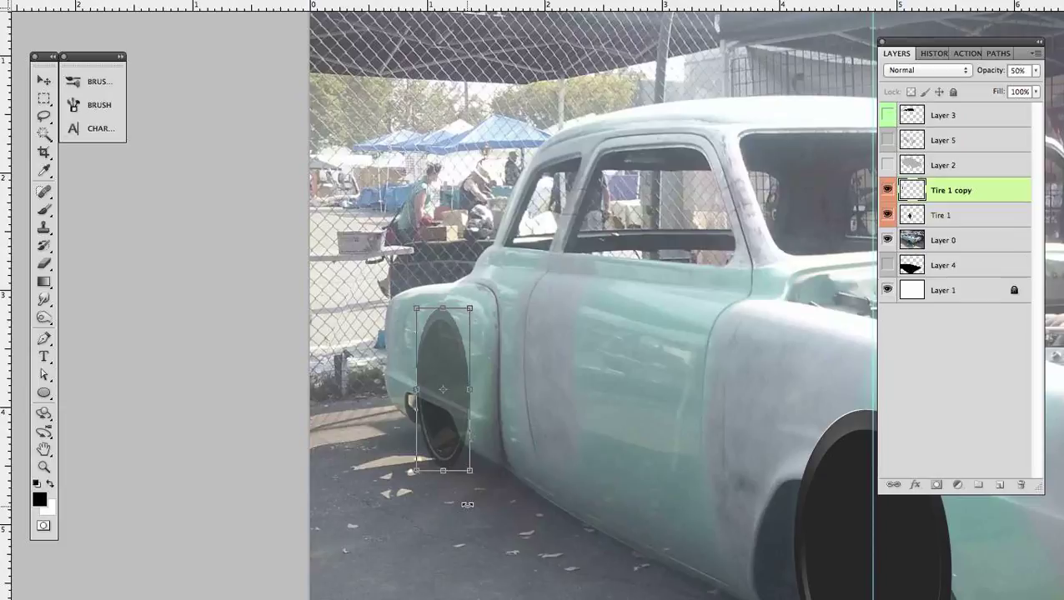
{"action": "key", "text": "Left"}
{"action": "key", "text": "Left"}
{"action": "key", "text": "Left"}
{"action": "key", "text": "Left"}
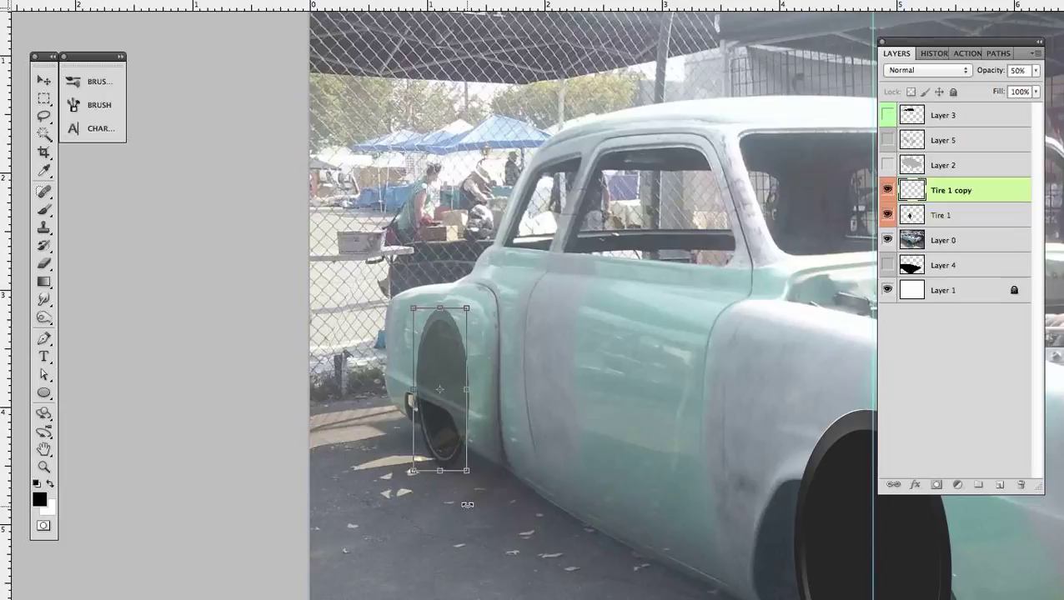
{"action": "key", "text": "Right"}
{"action": "key", "text": "Right"}
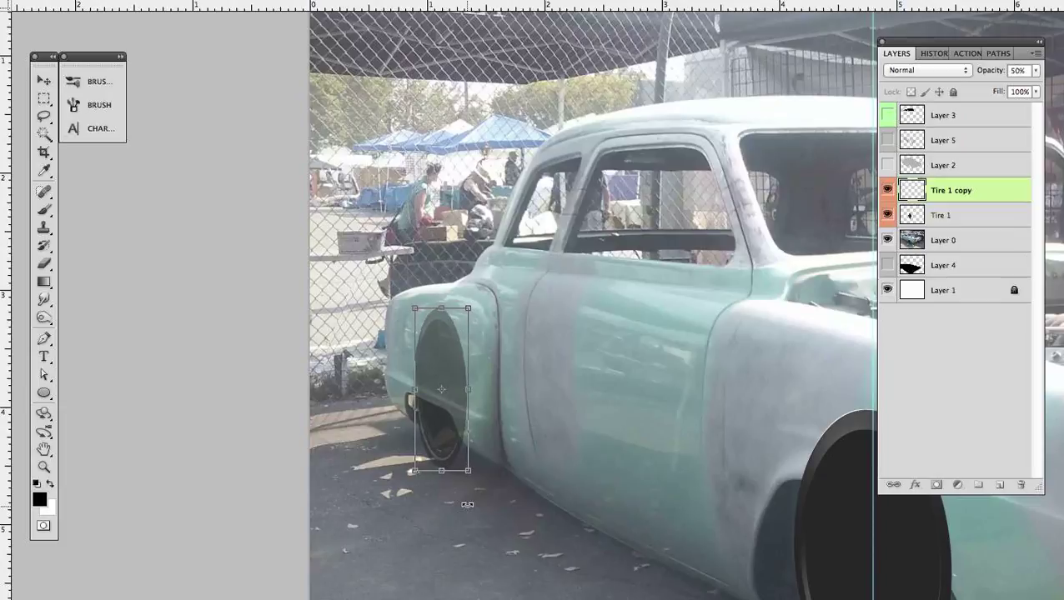
{"action": "key", "text": "Right"}
{"action": "key", "text": "Right"}
{"action": "key", "text": "Right"}
{"action": "key", "text": "Right"}
{"action": "key", "text": "Up"}
{"action": "key", "text": "Up"}
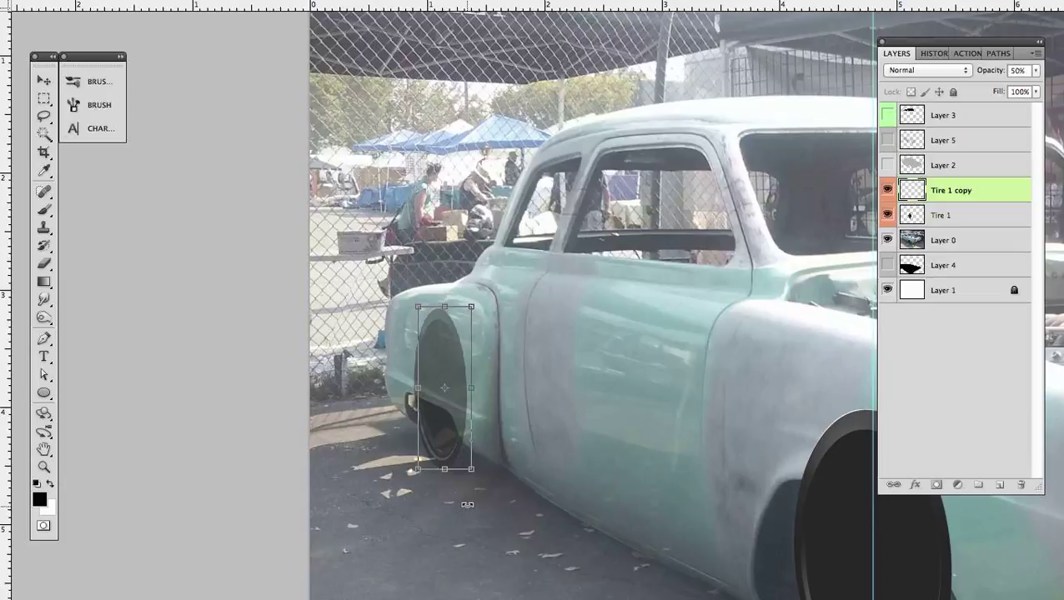
{"action": "key", "text": "Right"}
{"action": "key", "text": "Up"}
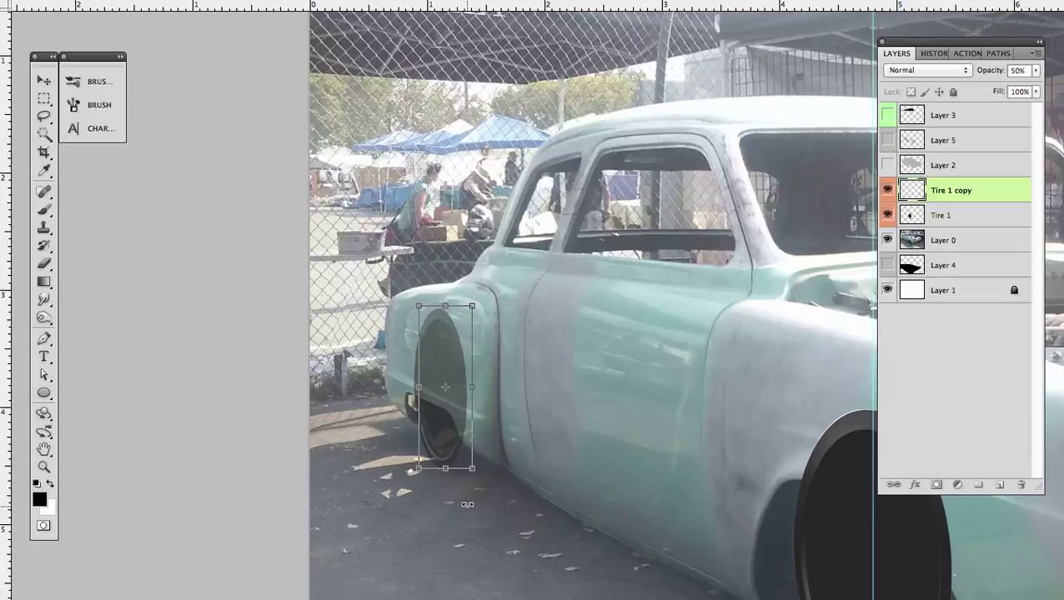
{"action": "key", "text": "Up"}
{"action": "key", "text": "Right"}
{"action": "key", "text": "Left"}
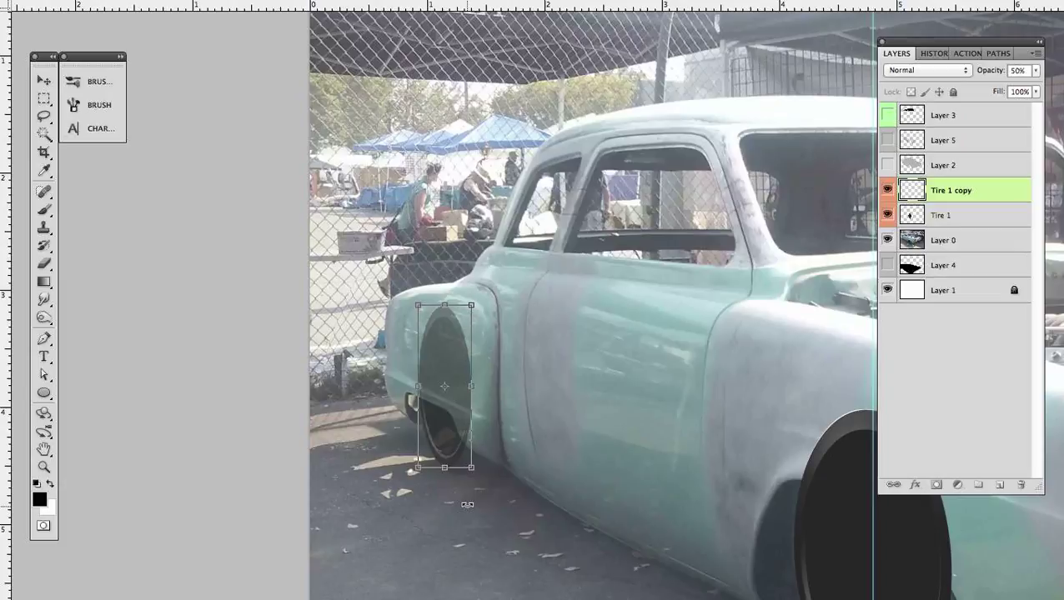
{"action": "key", "text": "Left"}
{"action": "key", "text": "Left"}
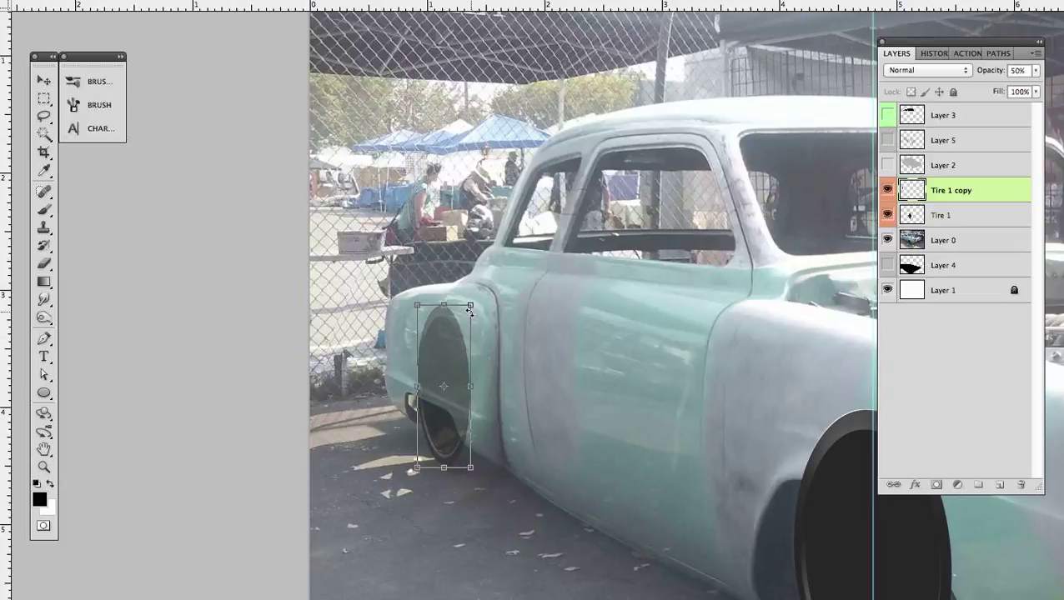
- Scale the rear tire copy slightly shorter and narrower and apply the transform
{"action": "left_click_drag", "start_coordinate": [471, 302], "coordinate": [470, 309]}
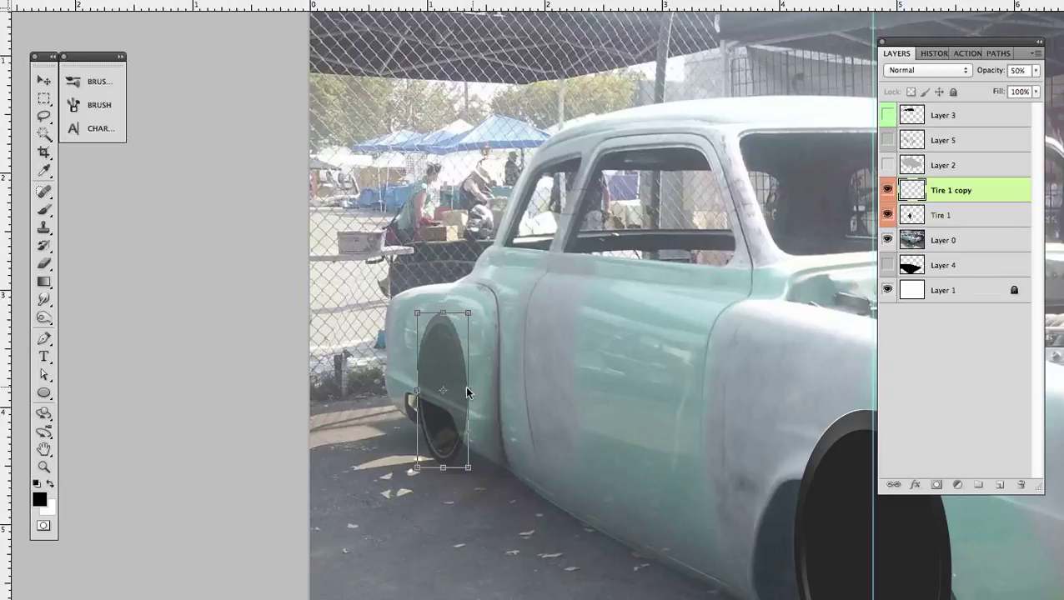
{"action": "left_click_drag", "start_coordinate": [468, 390], "coordinate": [465, 391]}
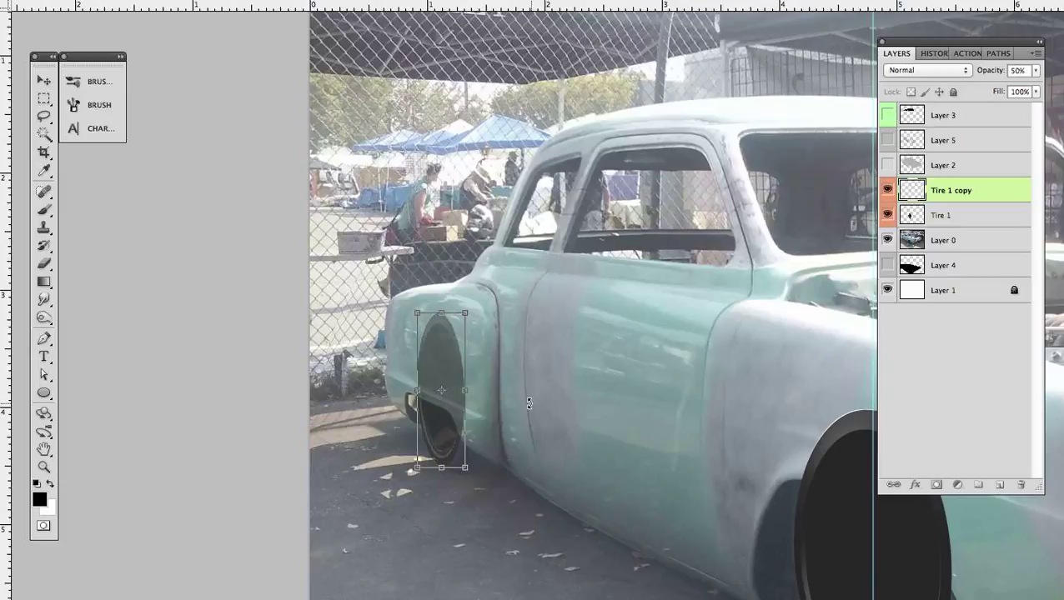
{"action": "key", "text": "v"}
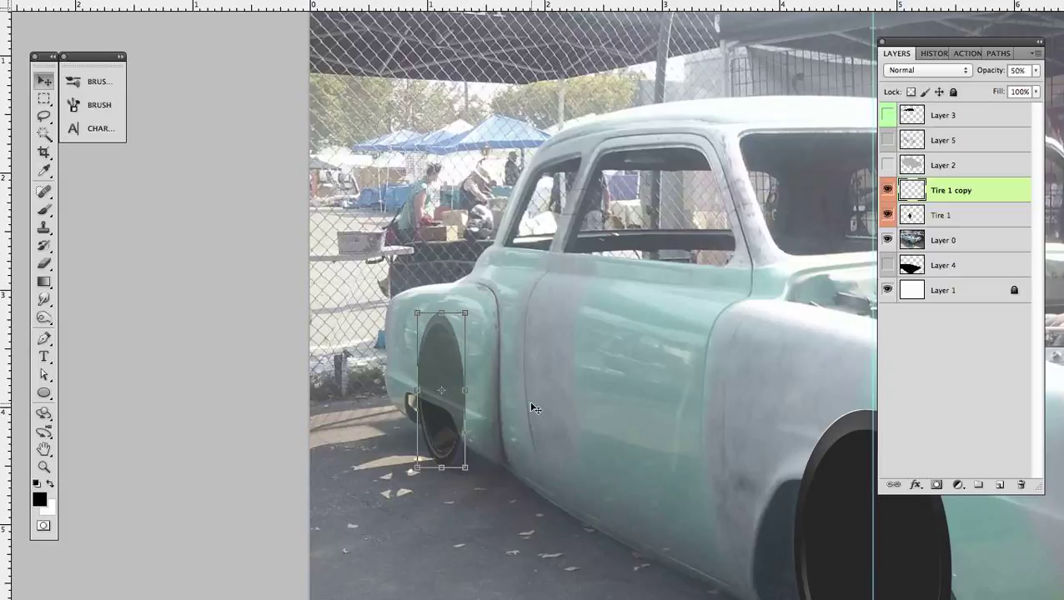
- Compare the rear tire with the photo by toggling the Tire 1 copy layer's visibility, then widen the tire slightly and apply the transform
{"action": "left_click", "coordinate": [889, 191]}
{"action": "left_click", "coordinate": [888, 192]}
{"action": "left_click", "coordinate": [889, 192]}
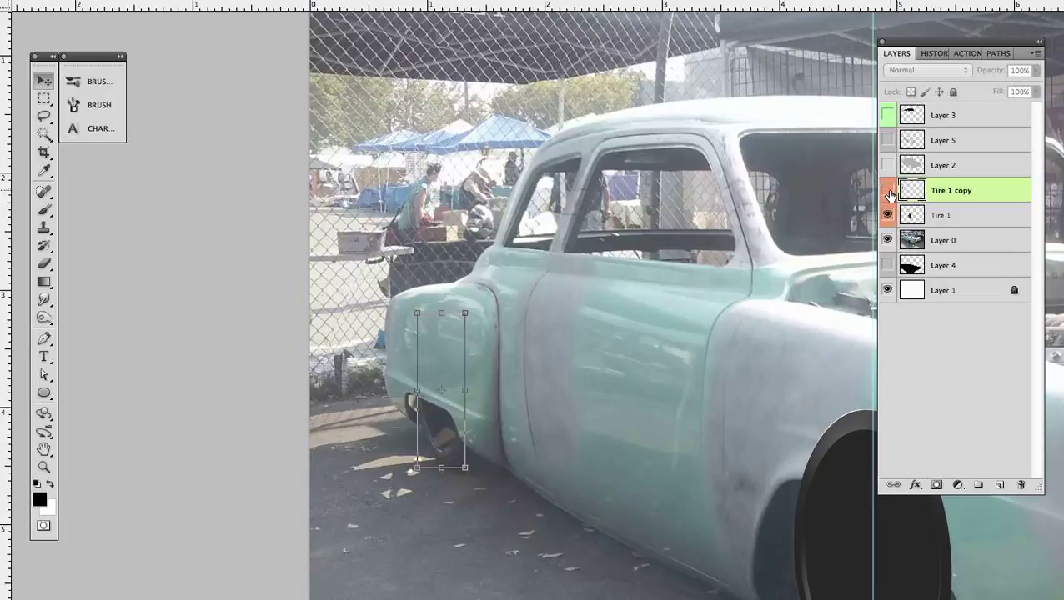
{"action": "left_click", "coordinate": [889, 192]}
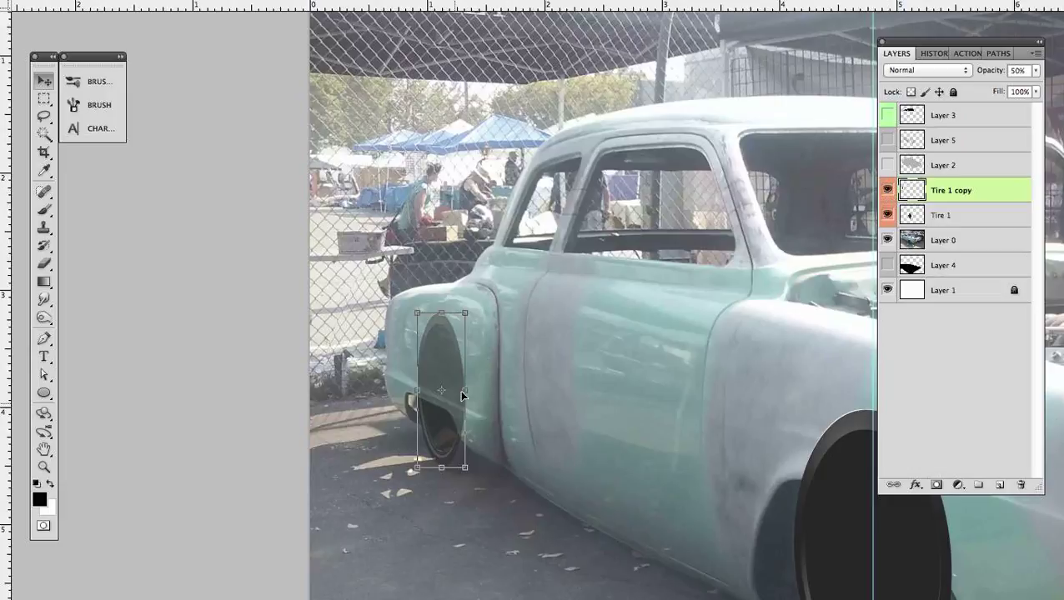
{"action": "left_click_drag", "start_coordinate": [465, 391], "coordinate": [468, 391]}
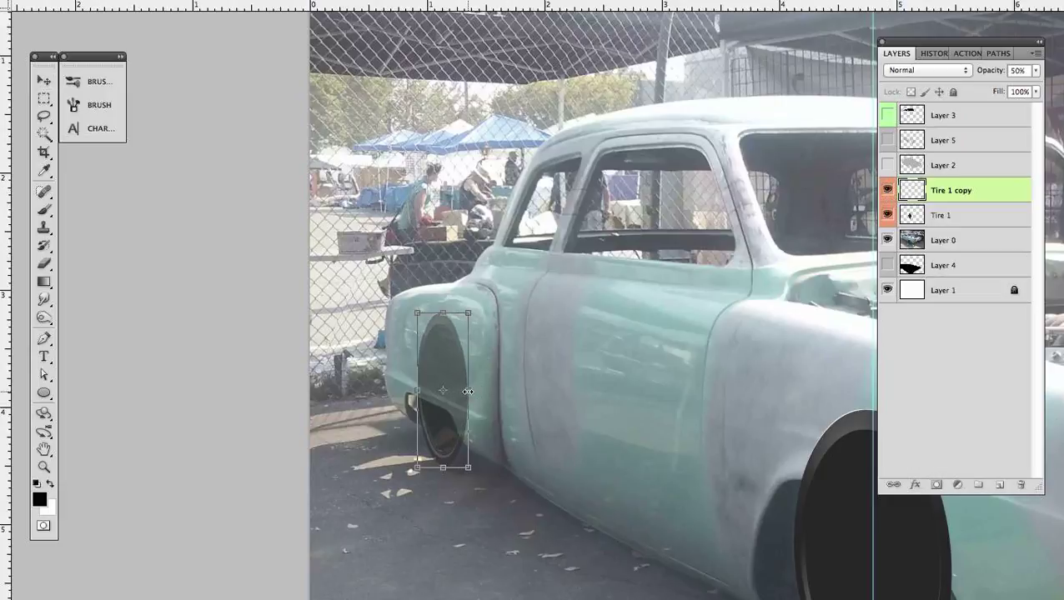
{"action": "key", "text": "Return"}
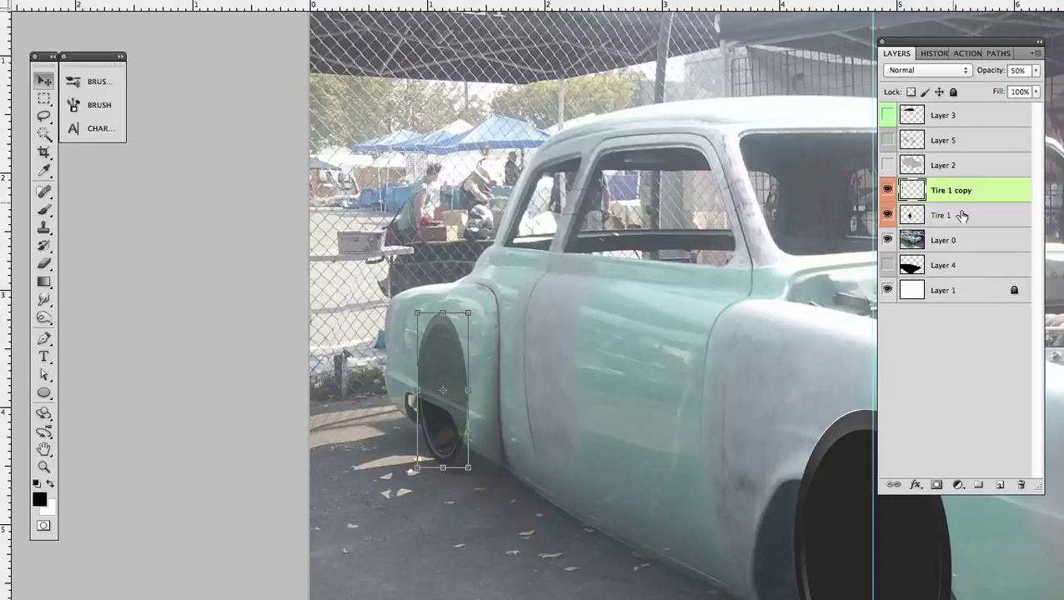
- Hide the Layer 0 reference photo and restore the Tire 1 copy layer's opacity to 100%
{"action": "left_click", "coordinate": [889, 241]}
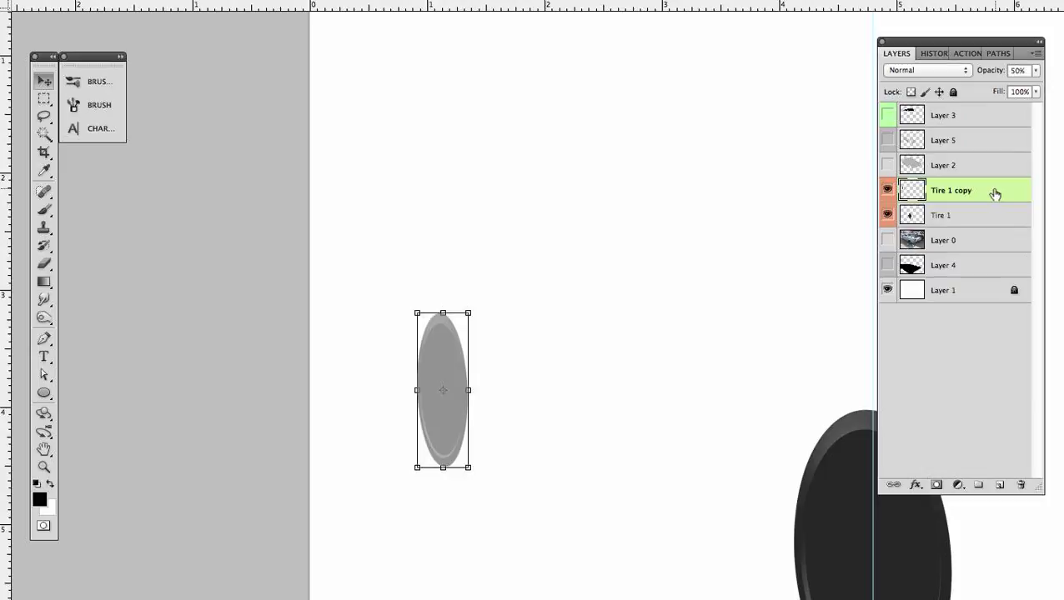
{"action": "key", "text": "0"}
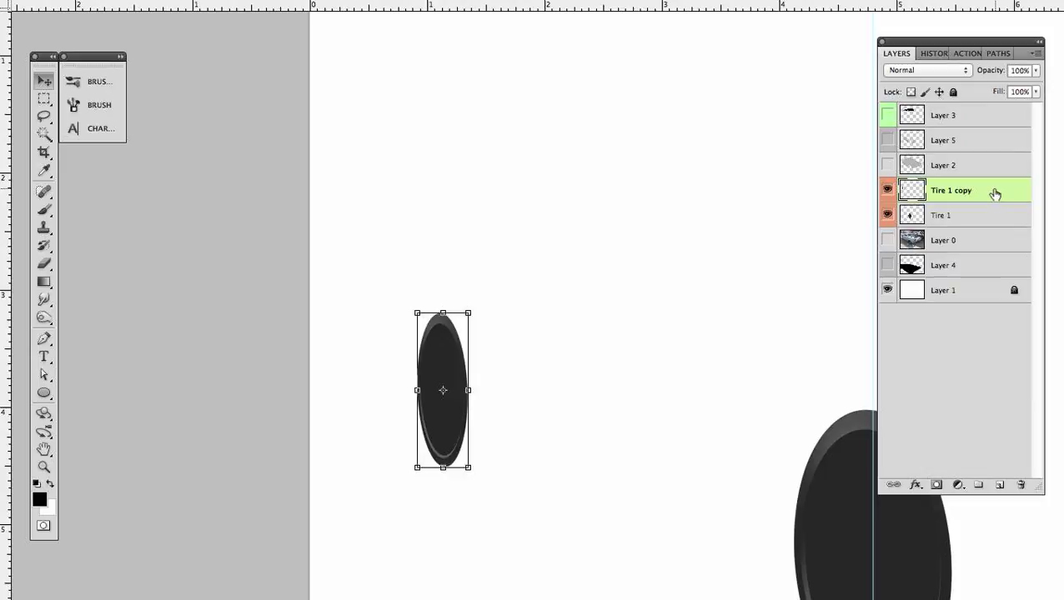
- Show Layer 4, Layer 2, Layer 5 and Layer 3 again to review the whole car illustration together with both tires
{"action": "left_click", "coordinate": [889, 266]}
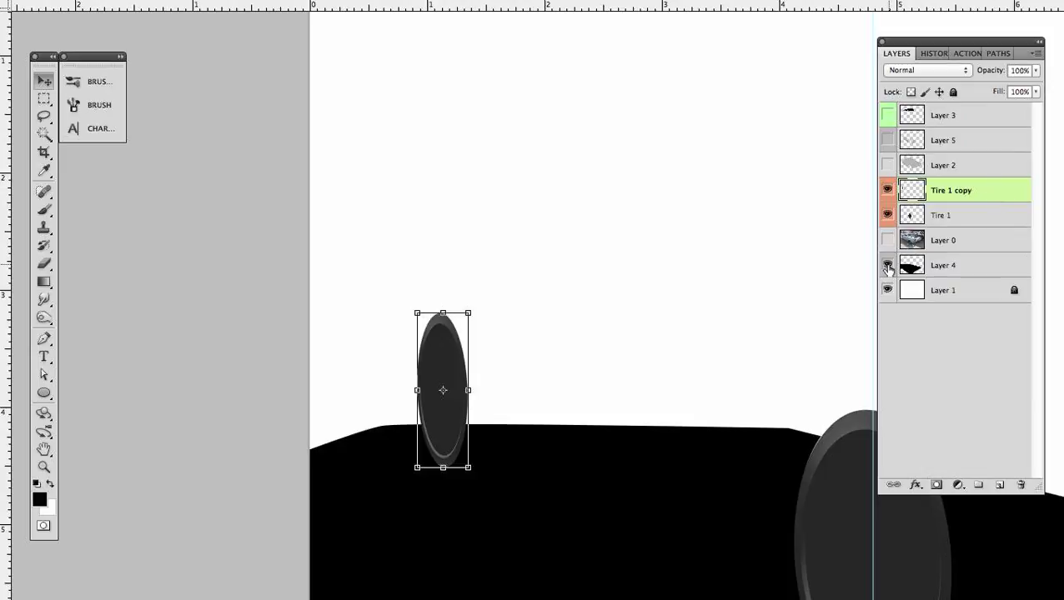
{"action": "left_click", "coordinate": [888, 165]}
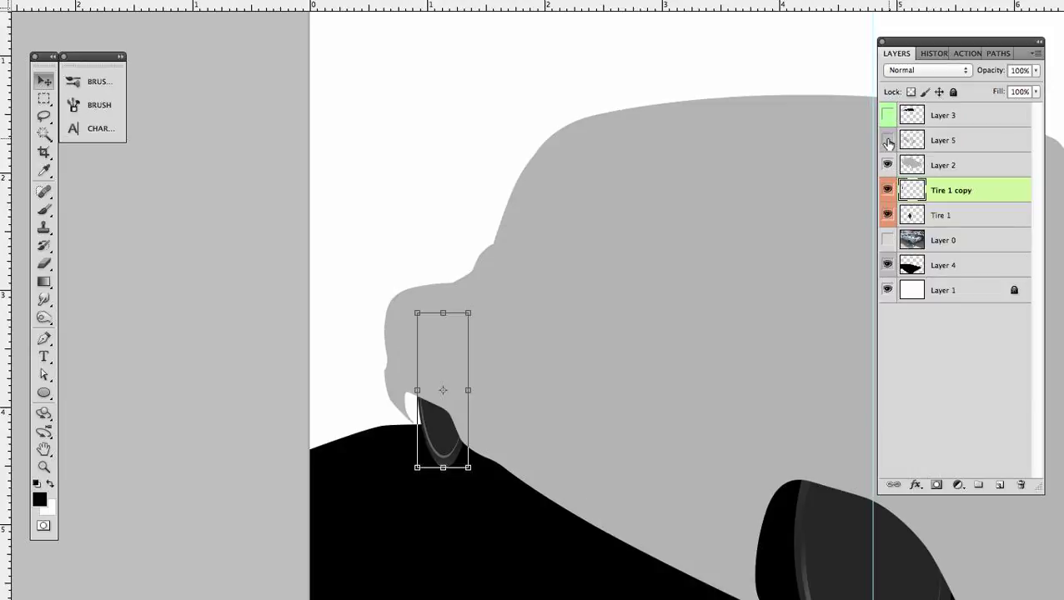
{"action": "left_click", "coordinate": [888, 142]}
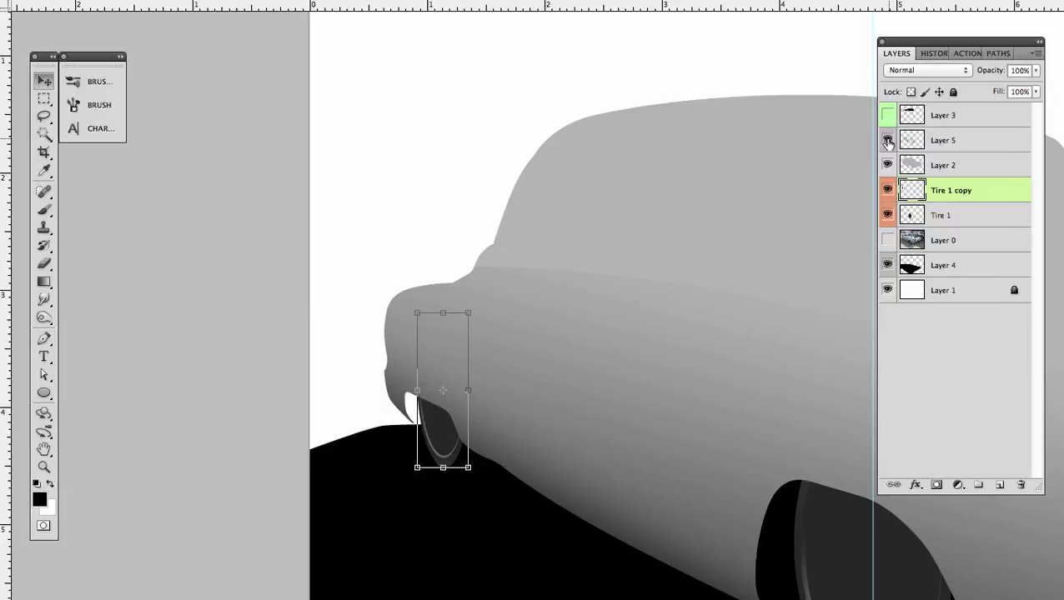
{"action": "left_click", "coordinate": [889, 115]}
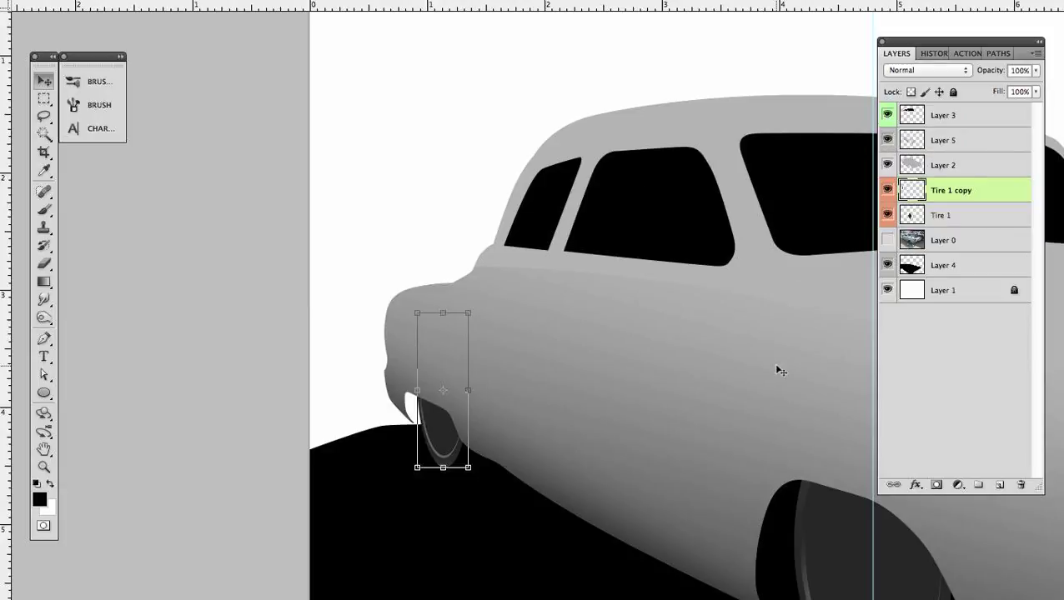
{"action": "key", "text": "super+minus"}
{"action": "key", "text": "super+minus"}
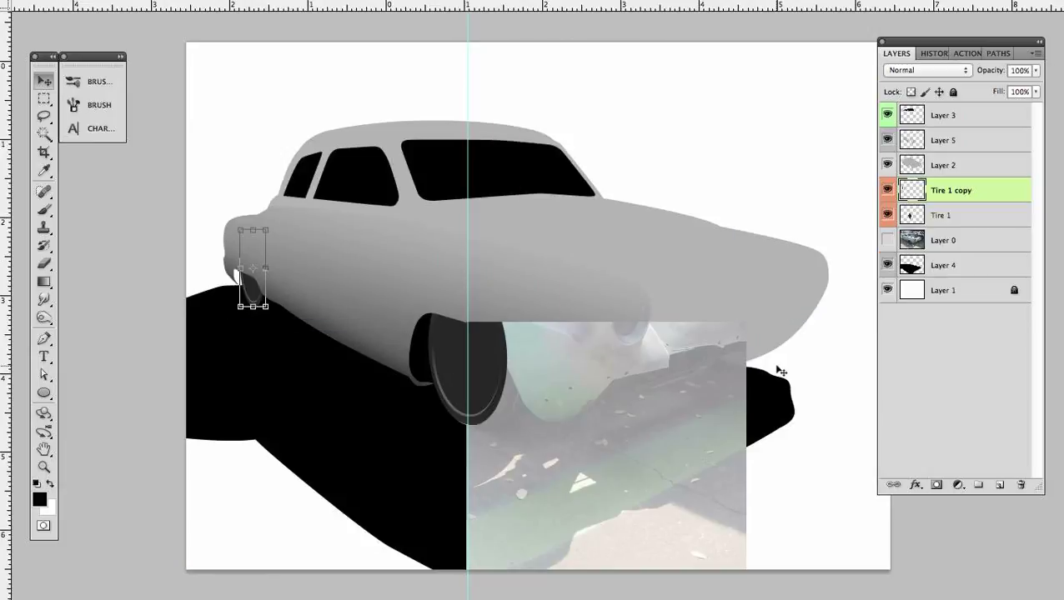
{"action": "key", "text": "super+minus"}
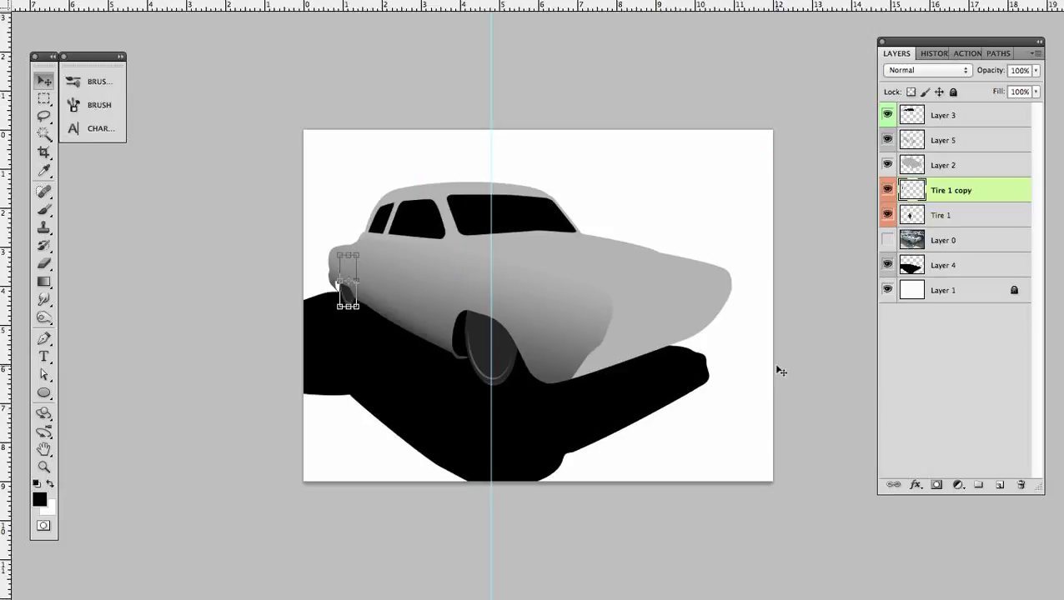
{"action": "key", "text": "super+plus"}
{"action": "left_click", "coordinate": [971, 546]}
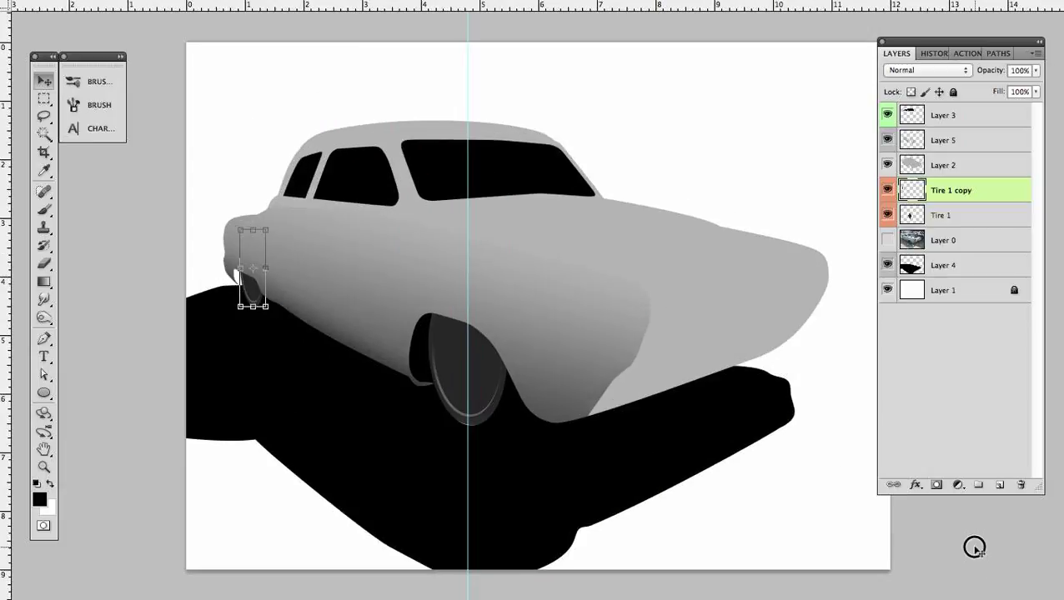